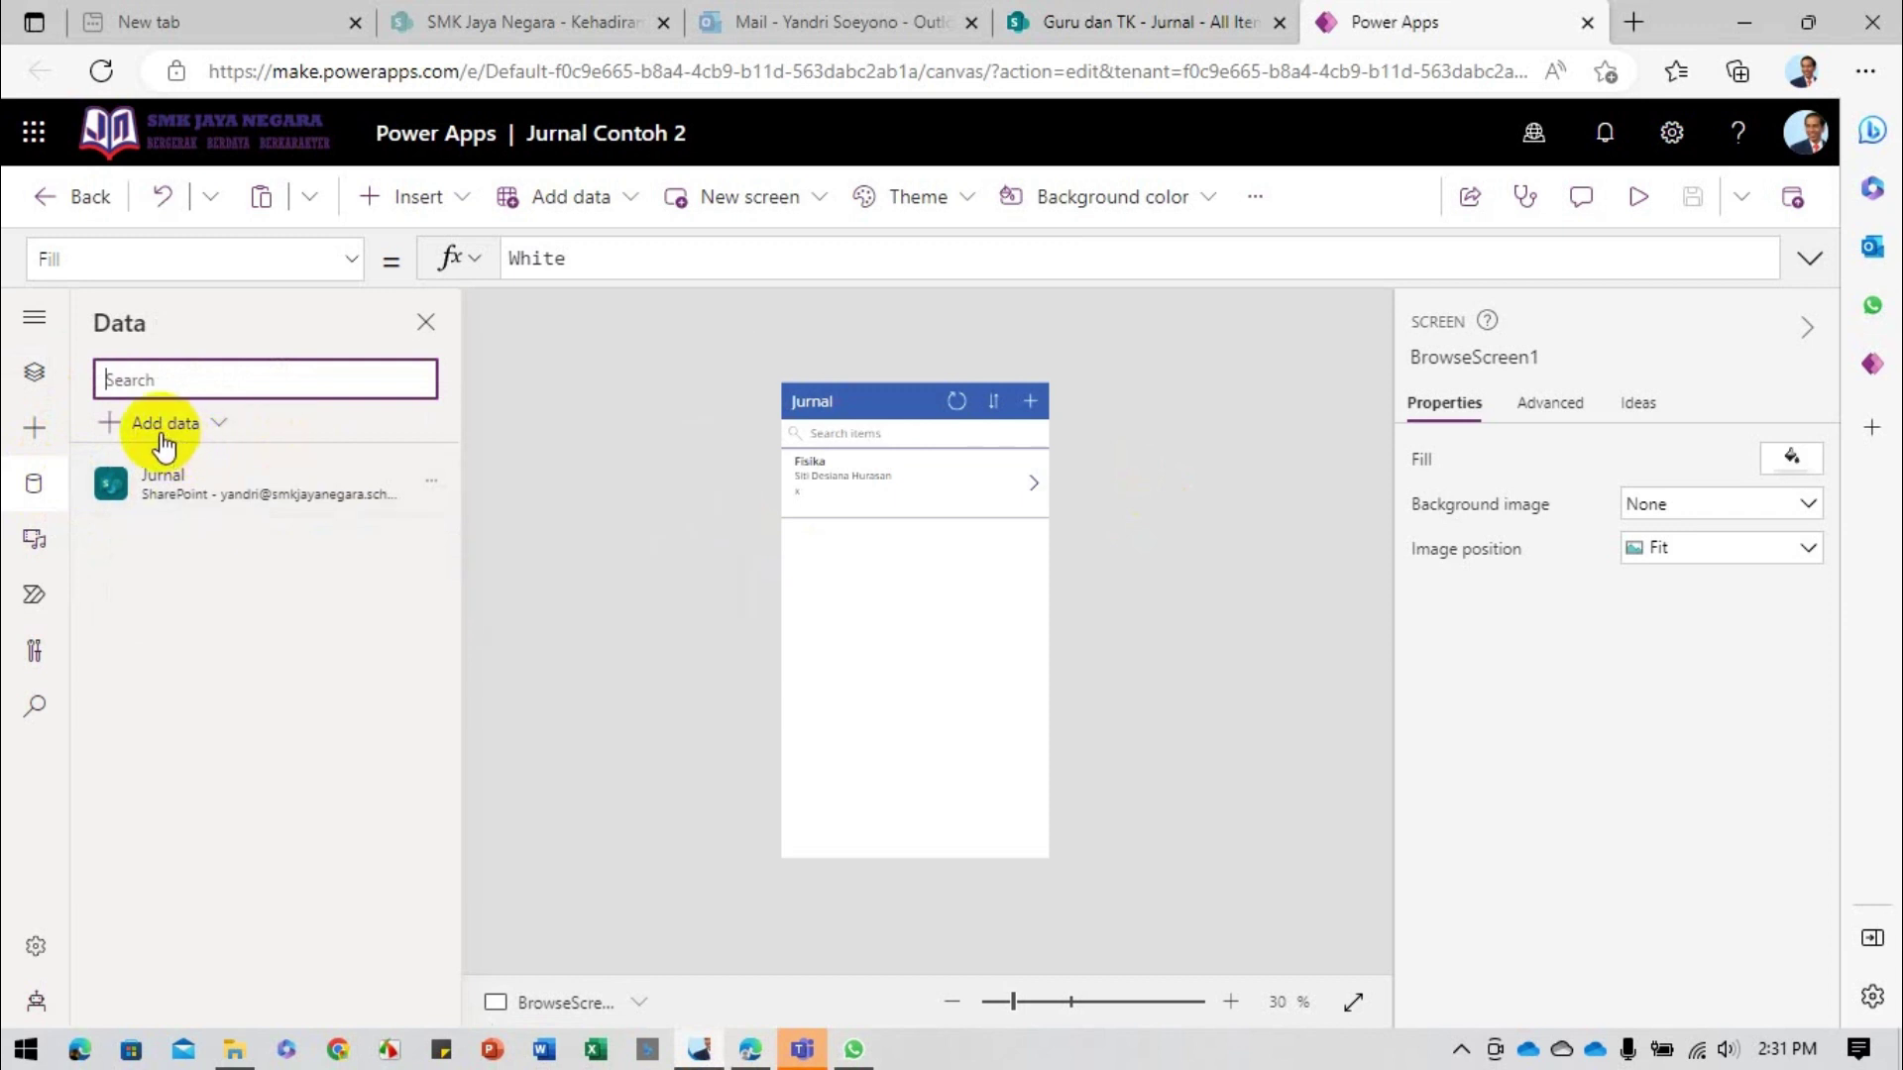
Step: Search the data sources for "sharepo", choose the SharePoint connector and look through the recent sites offered for the connection
click(160, 433)
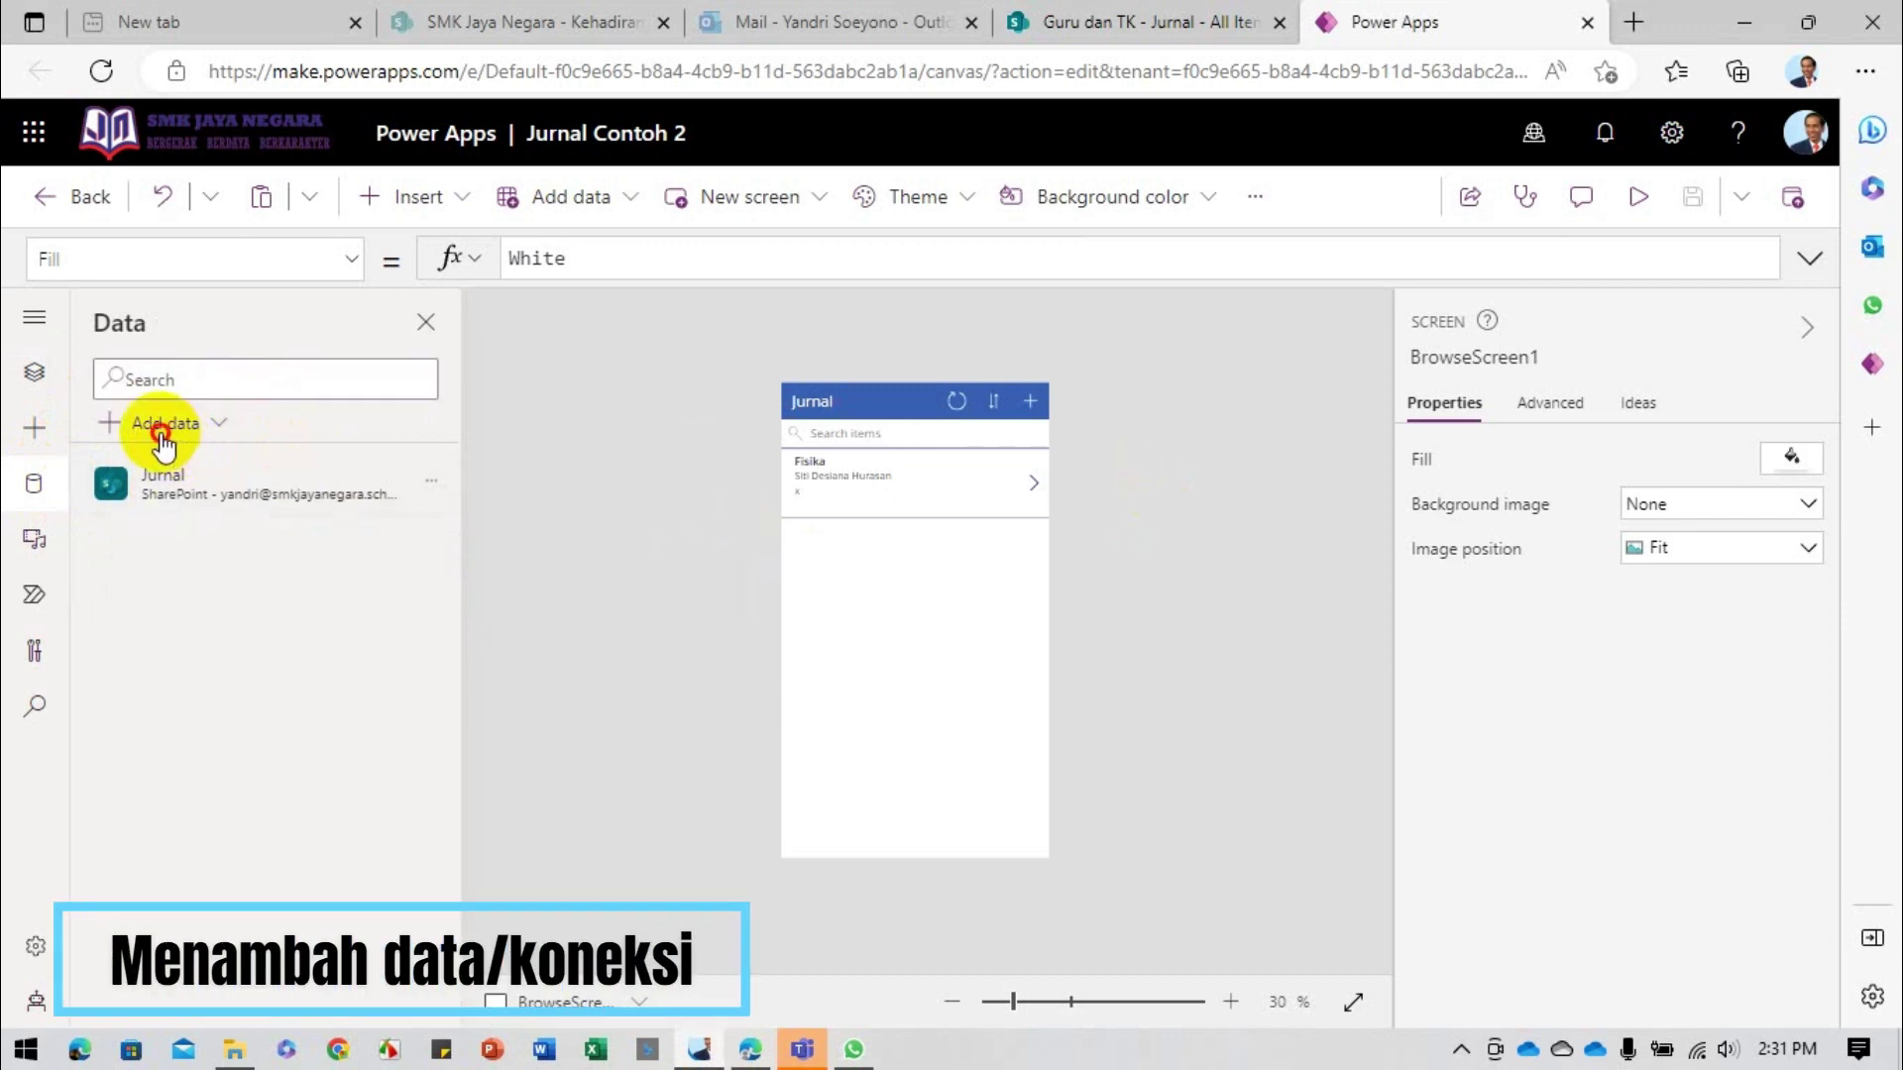
click(308, 401)
text(sharepo)
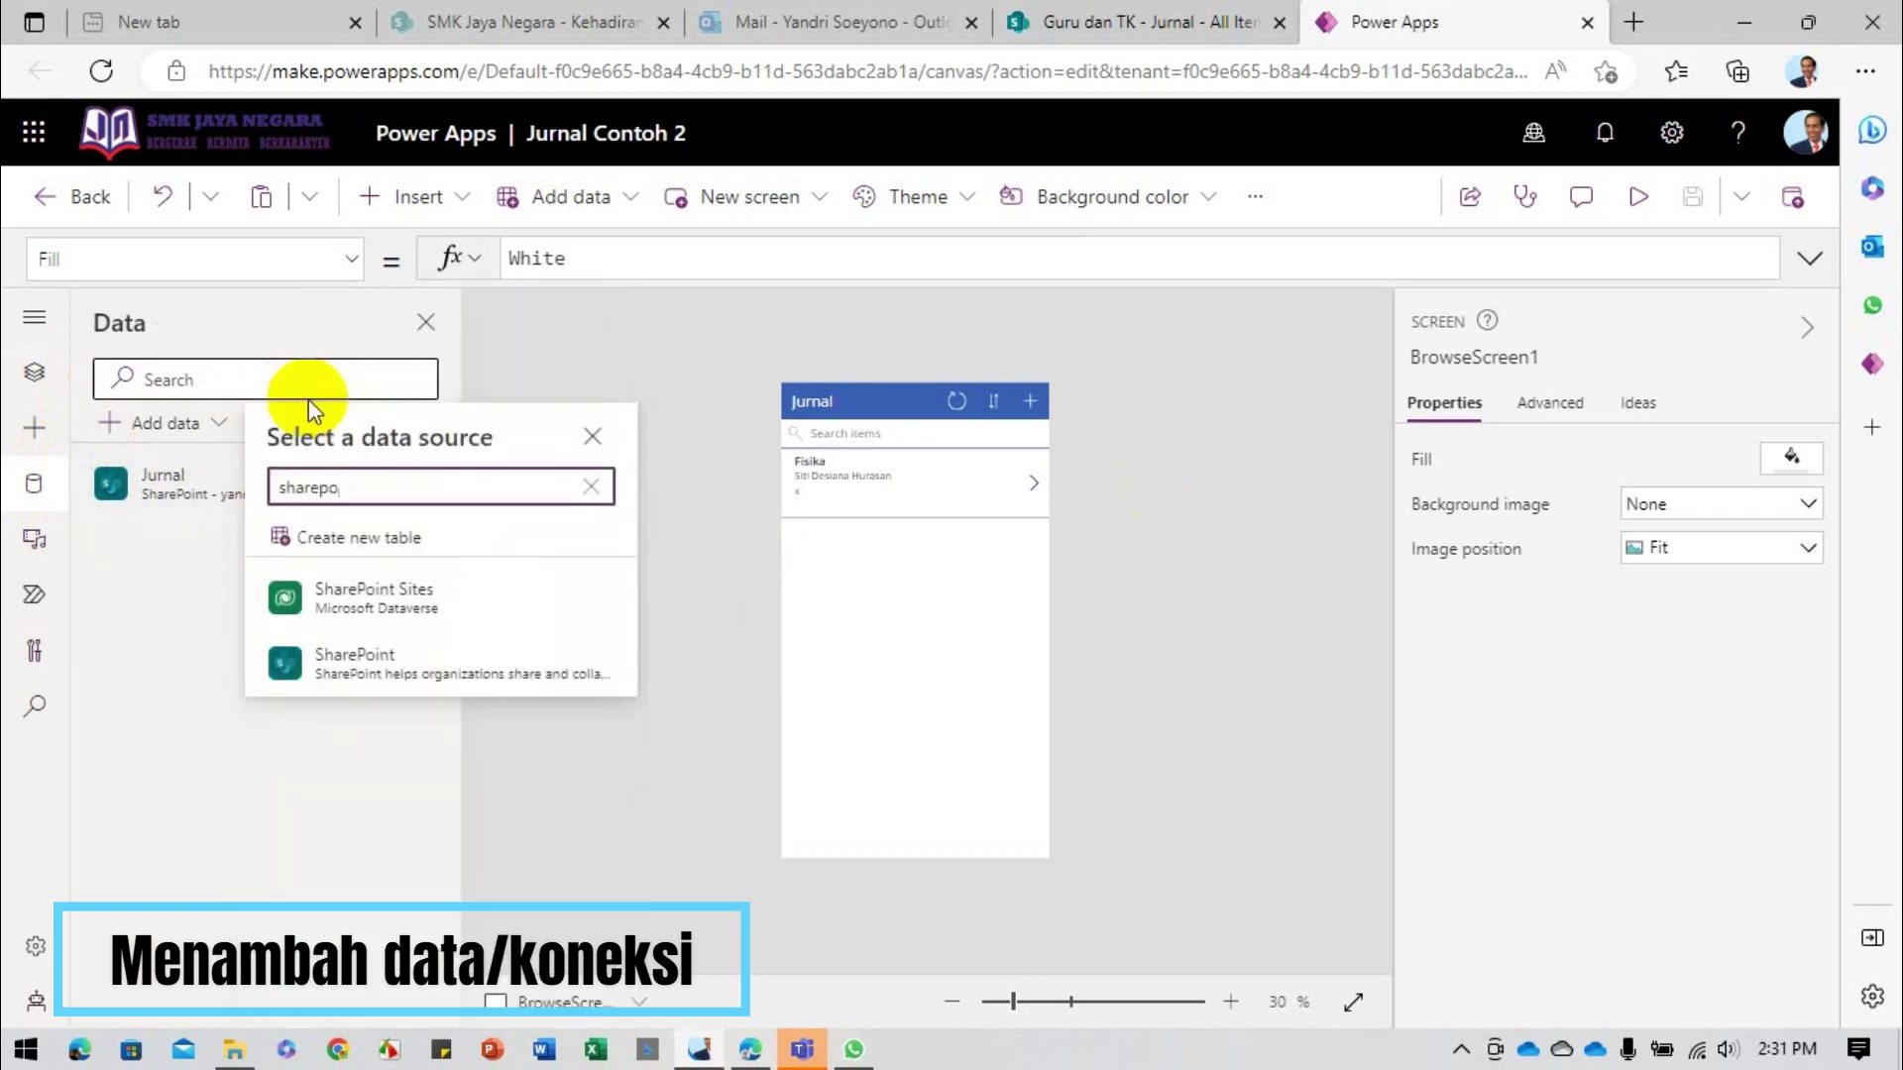
click(334, 666)
click(335, 575)
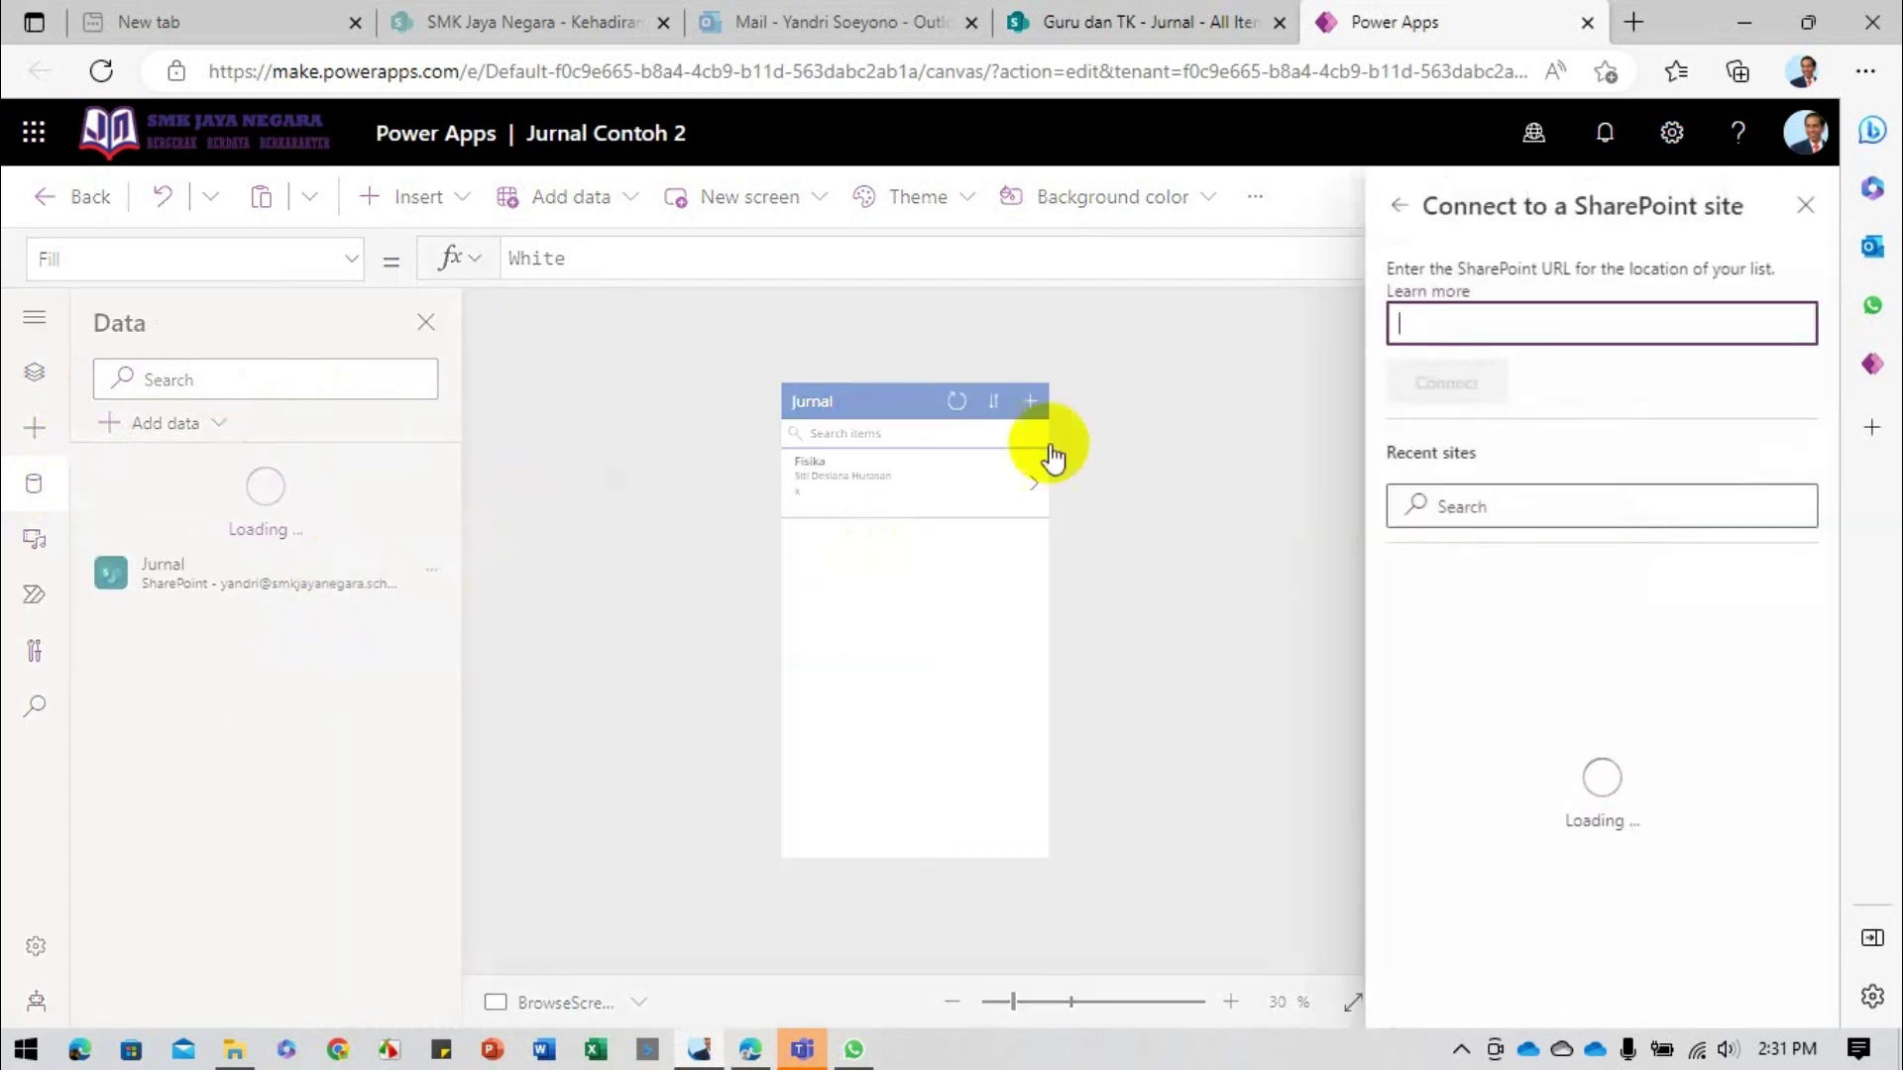
scroll(1500, 636, down, 1)
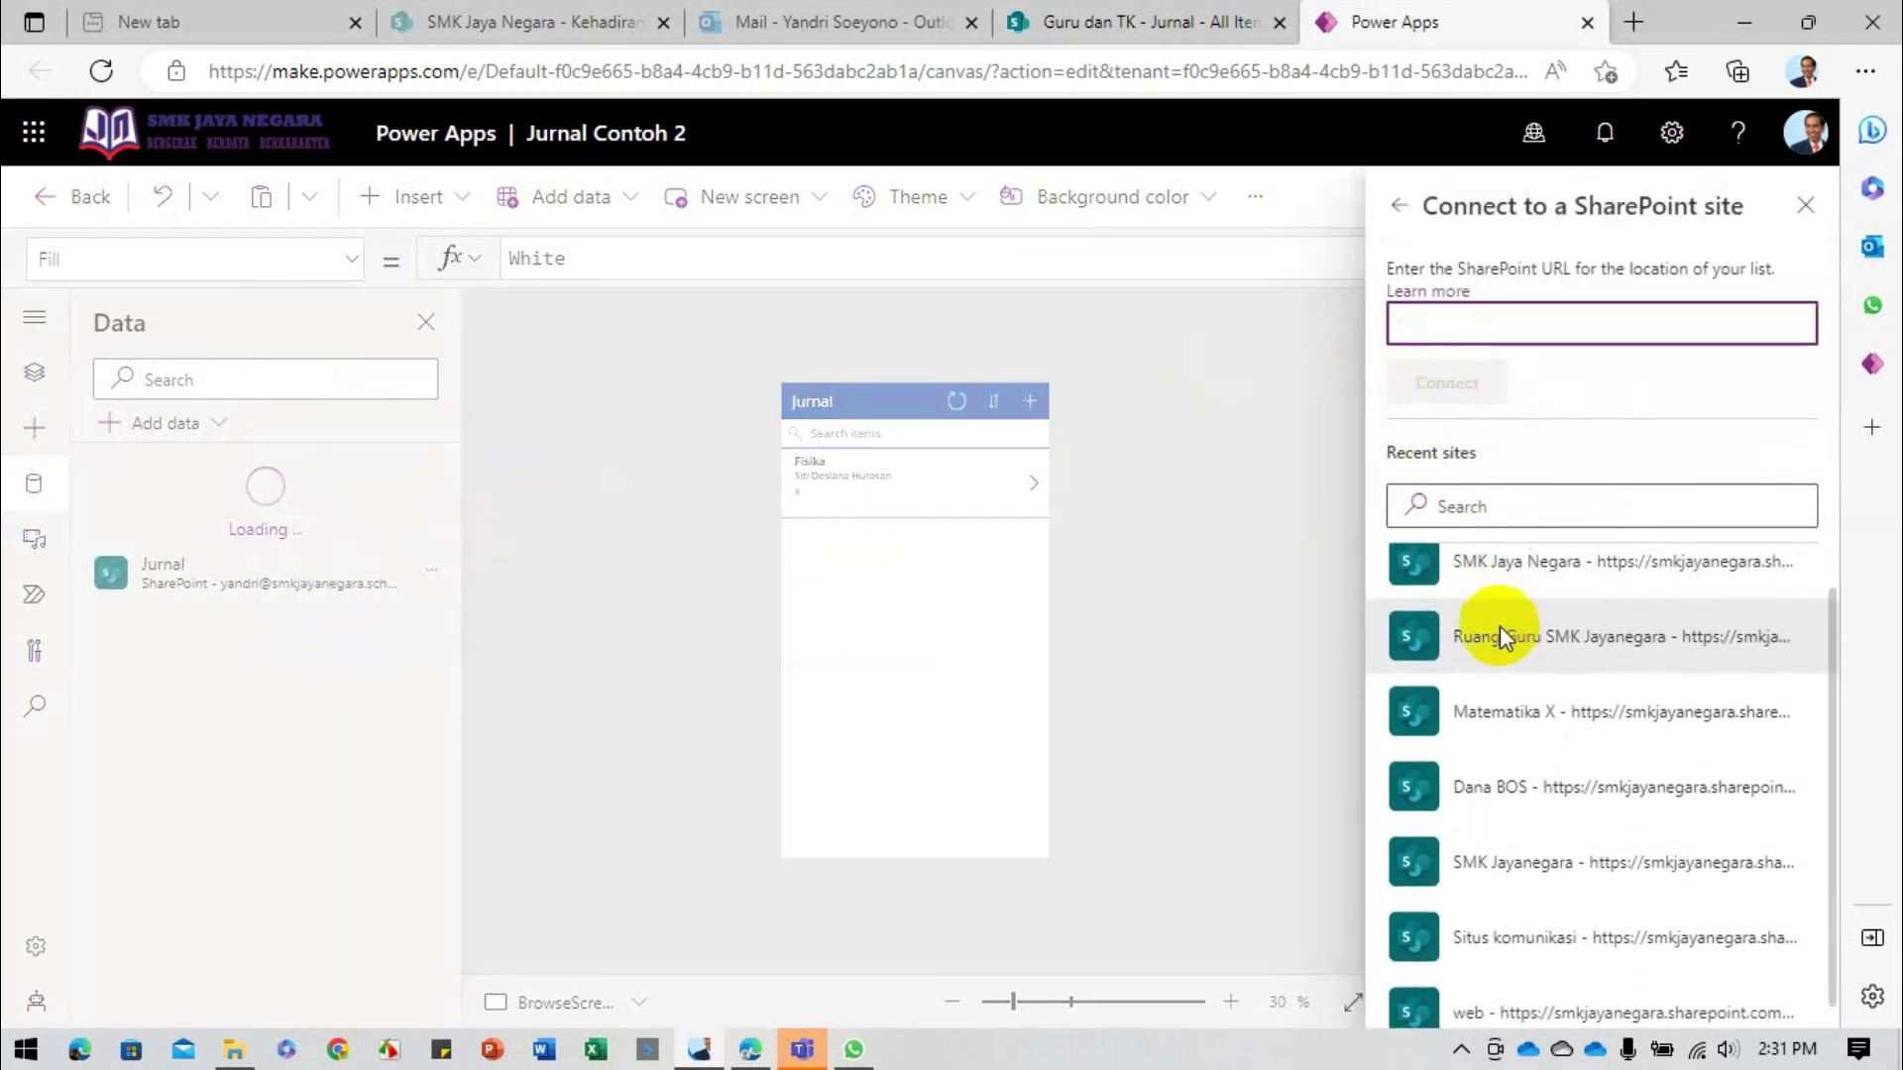
scroll(1502, 804, down, 1)
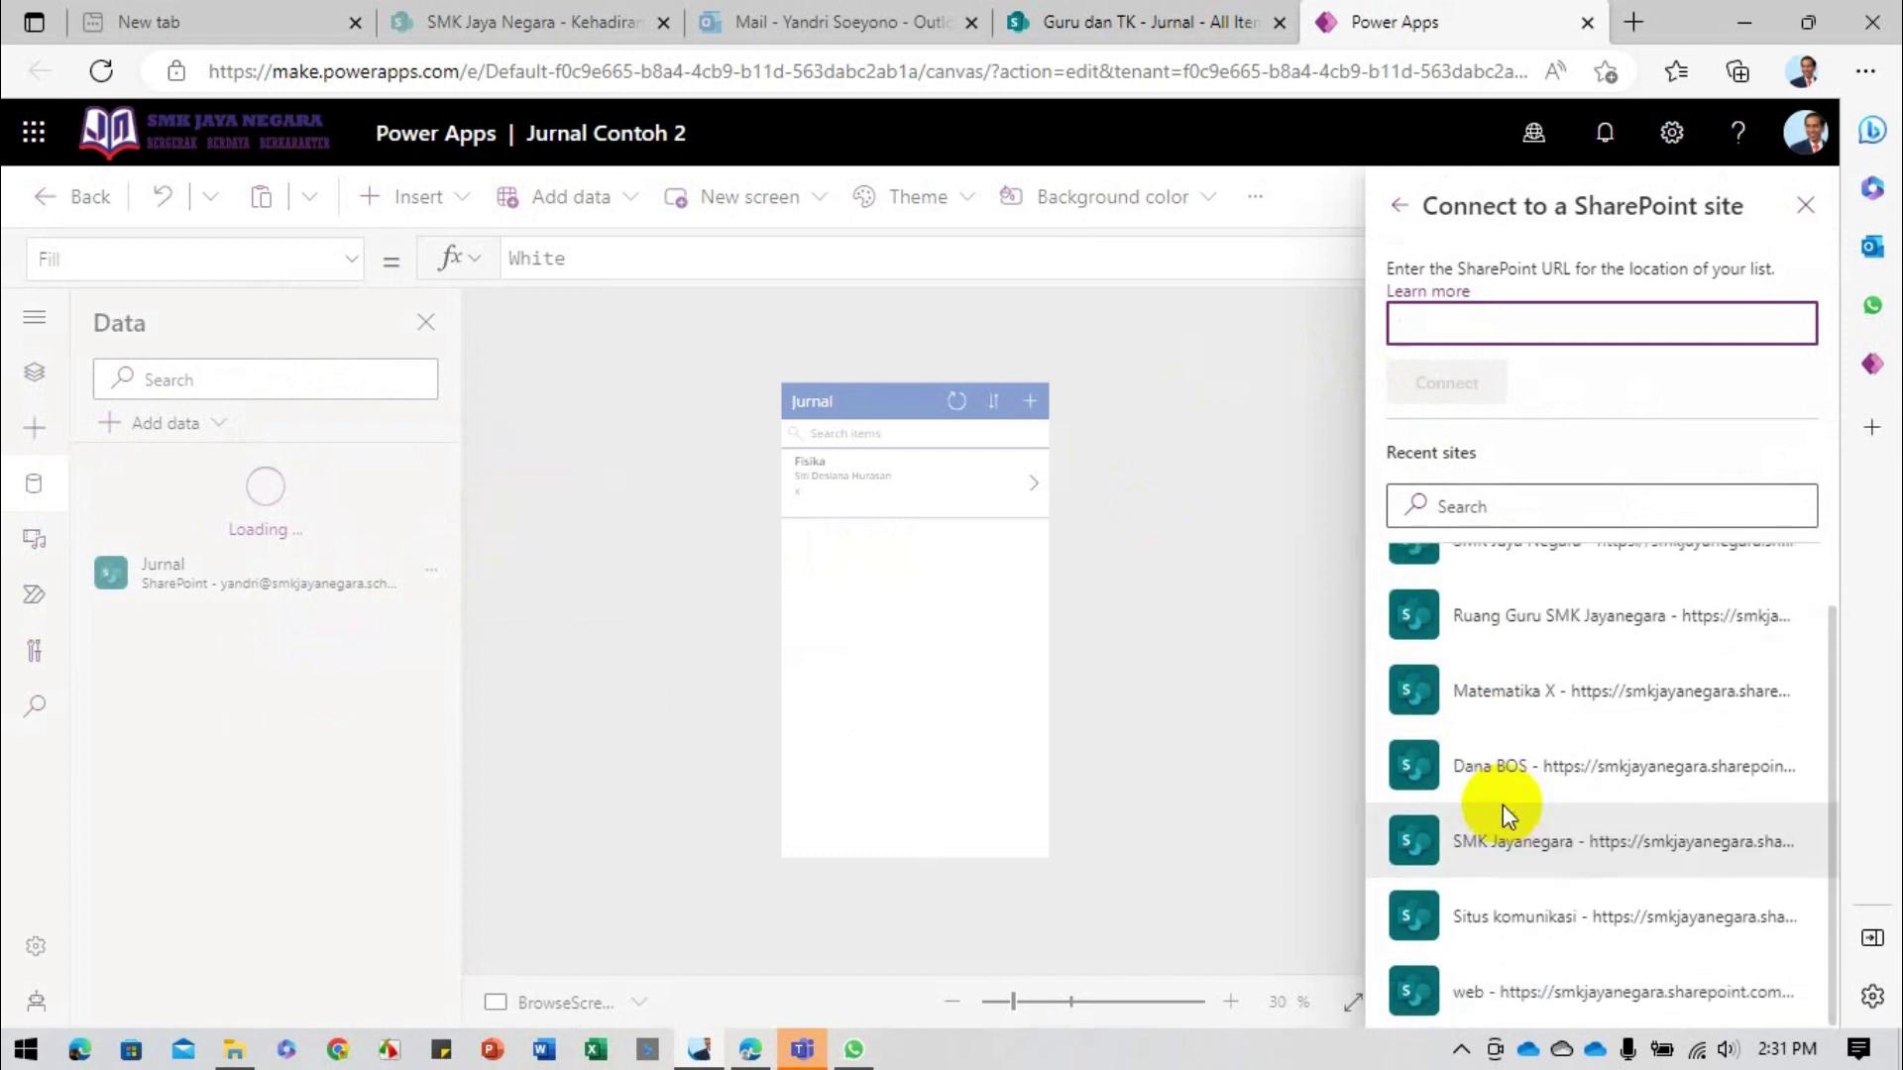
Step: Switch to the SharePoint Jurnal list and open the SharePoint start page in a separate browser tab
click(1102, 22)
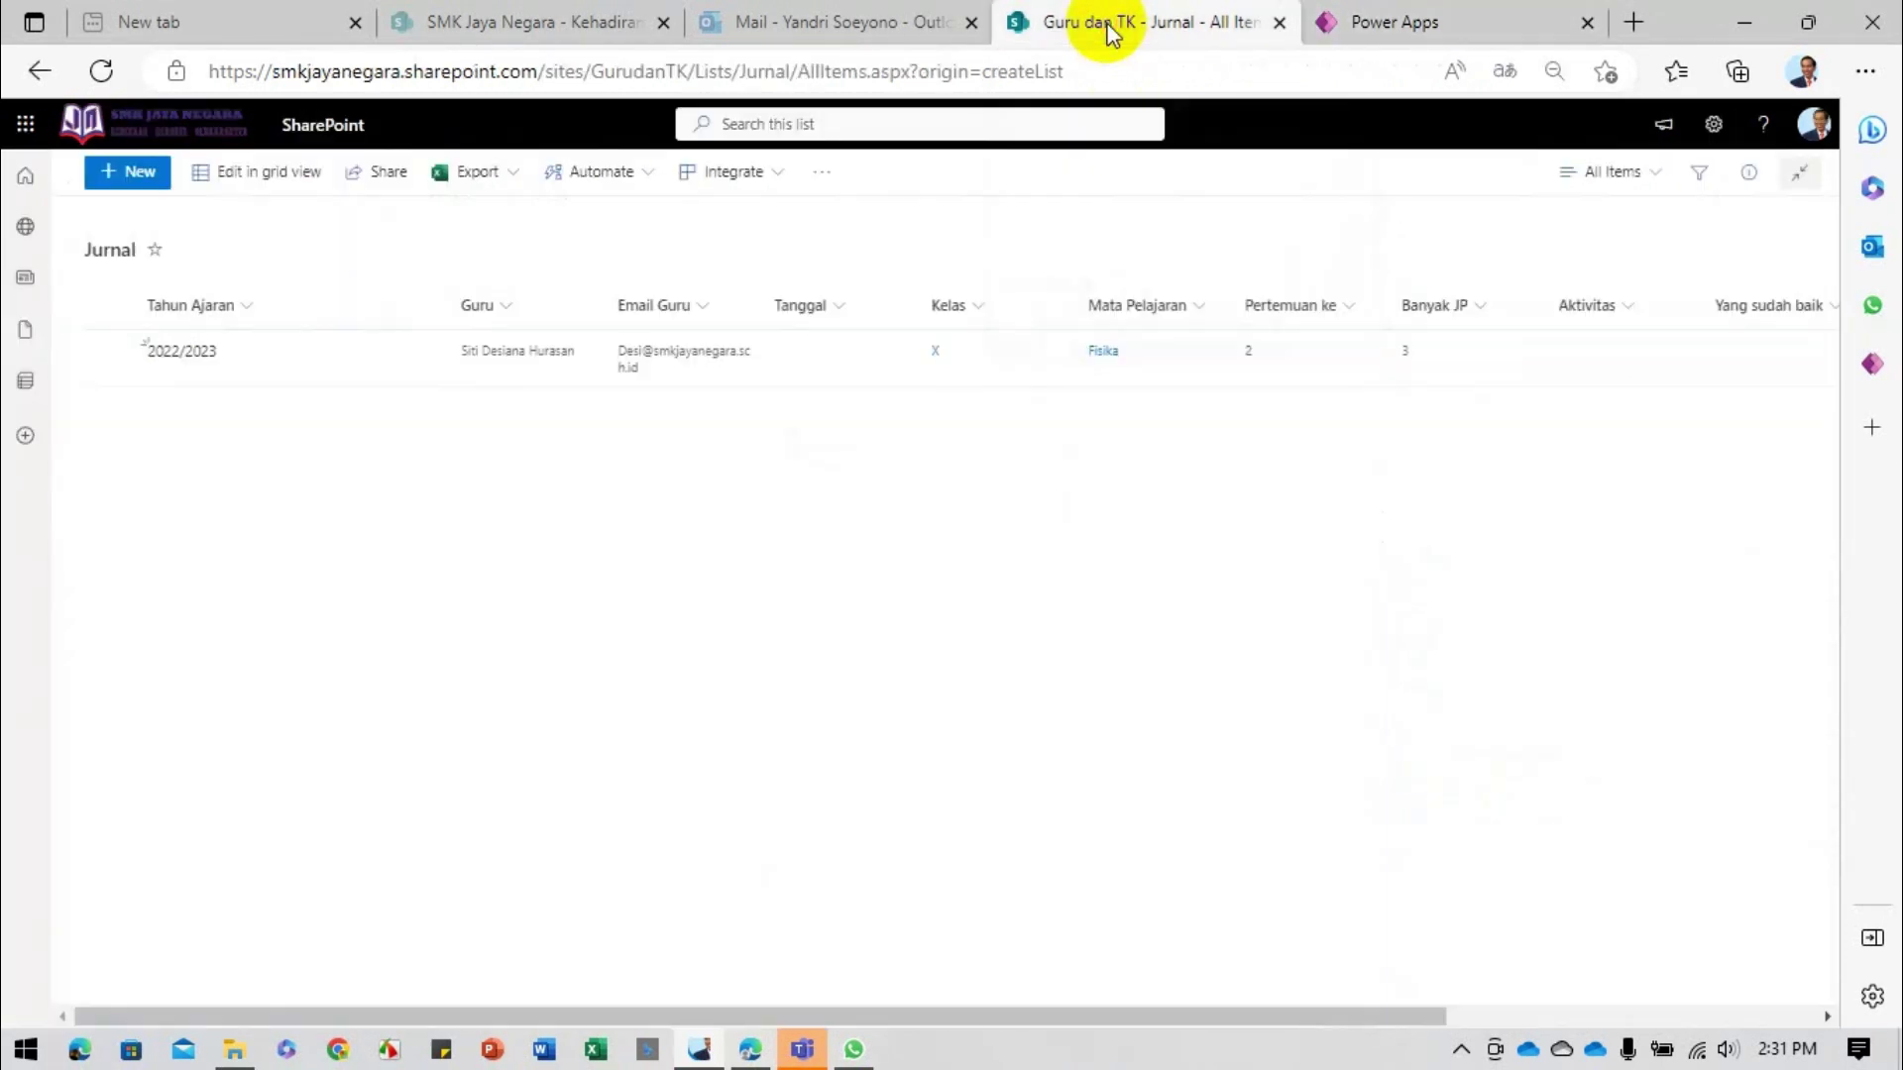
right_click(317, 144)
click(332, 154)
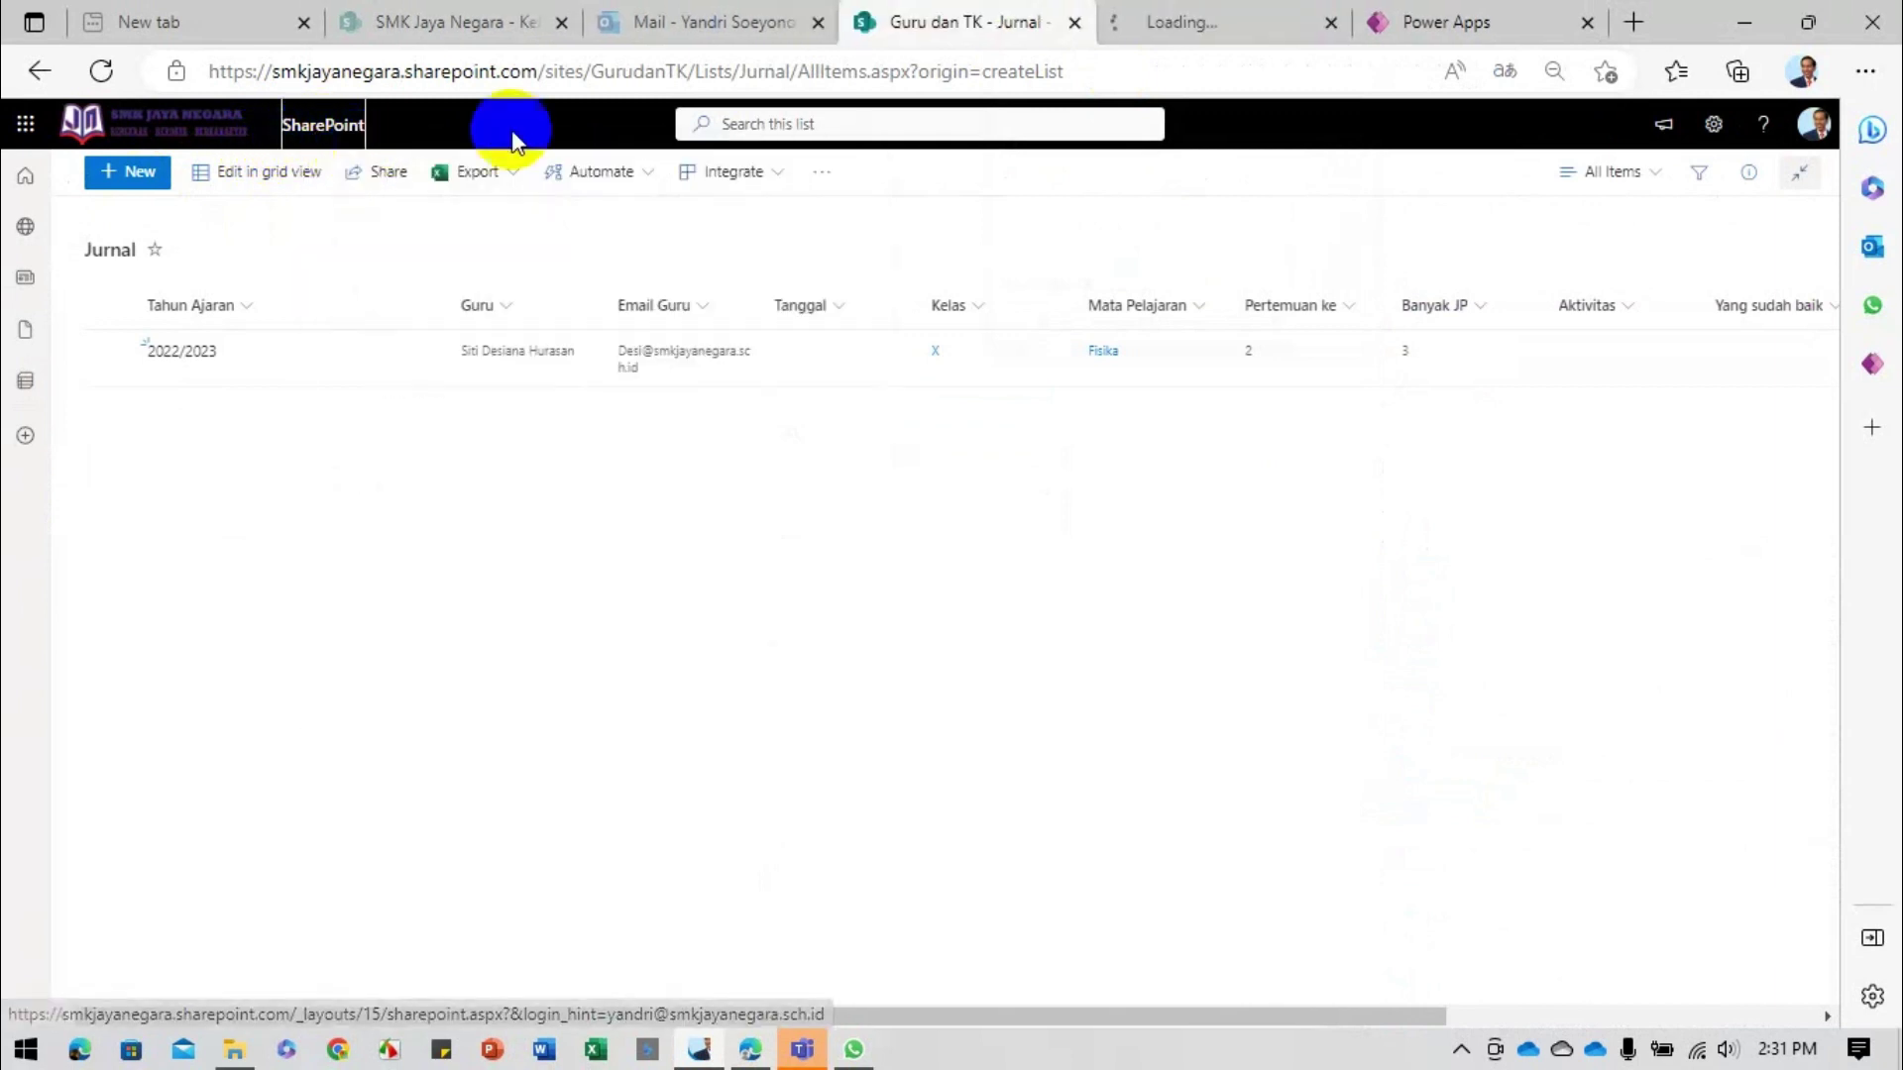
click(1160, 32)
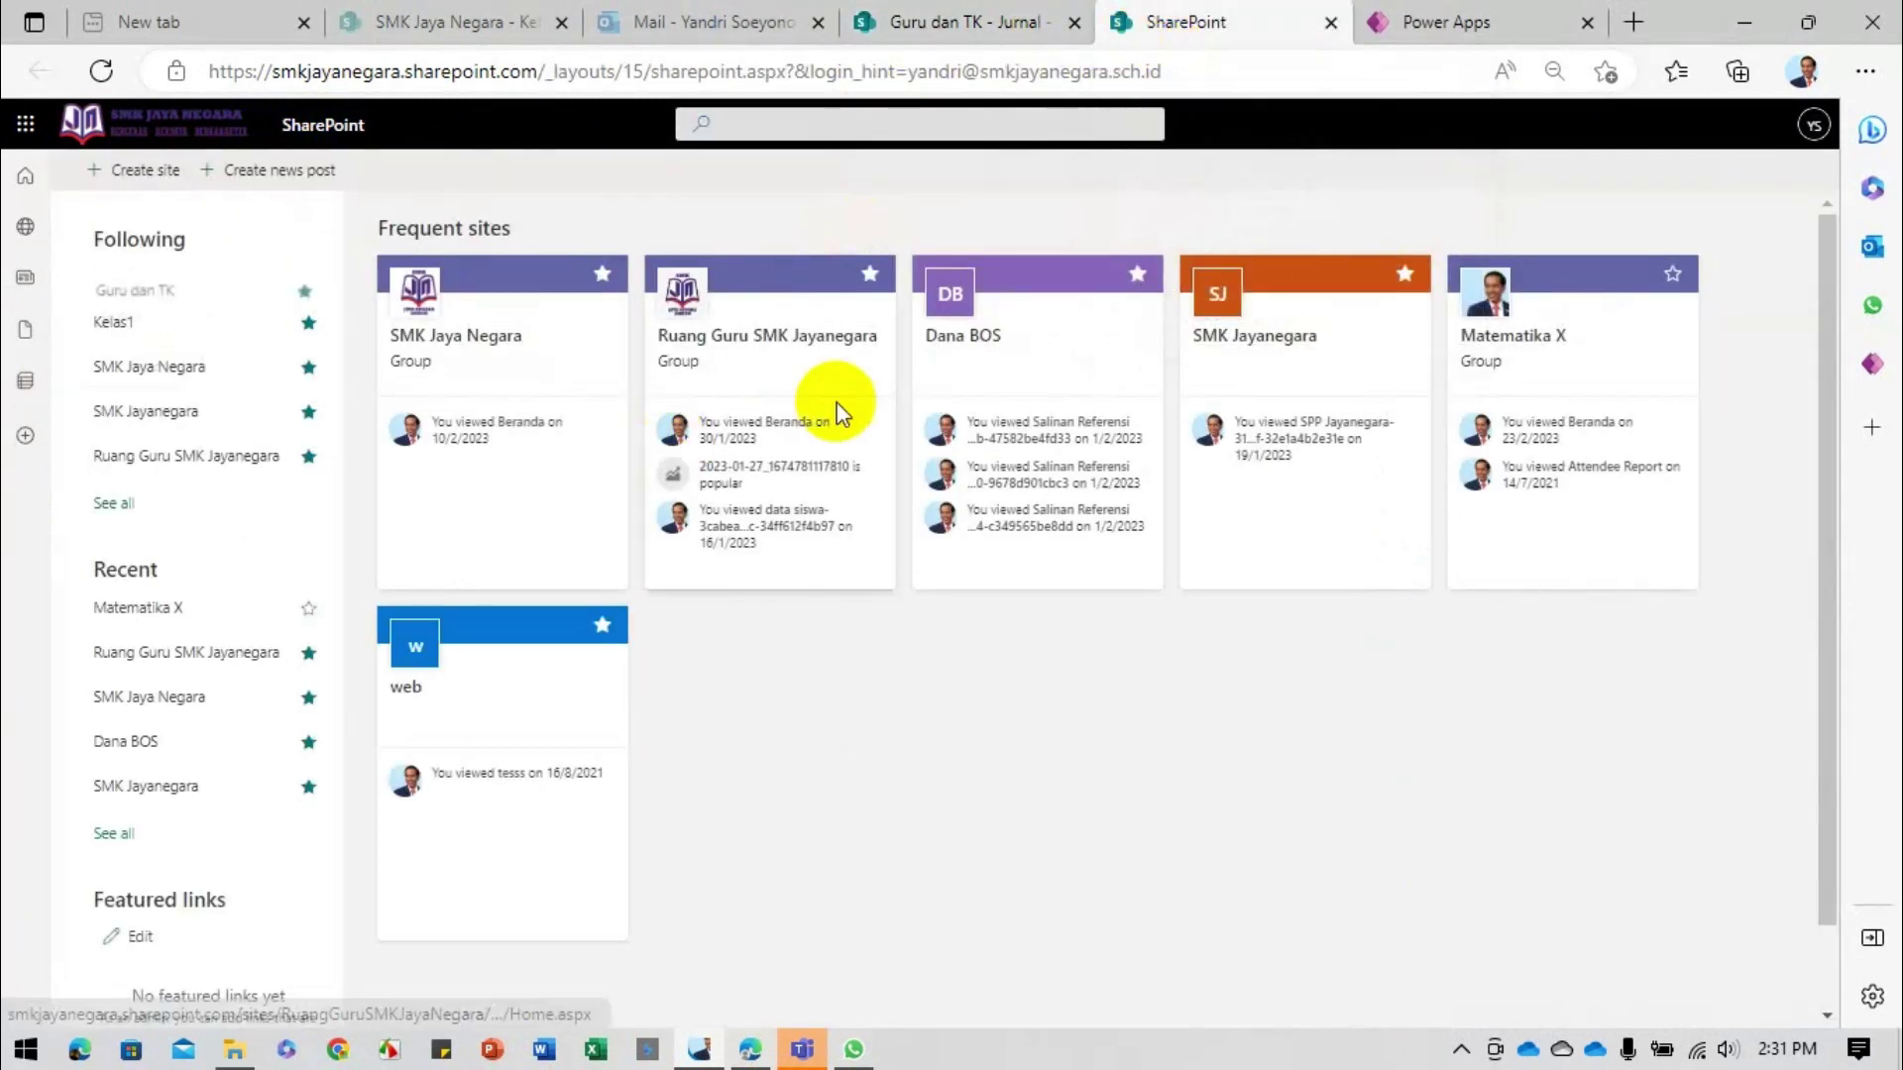
Step: Examine the full list of followed SharePoint sites for the Guru dan TK site
click(113, 503)
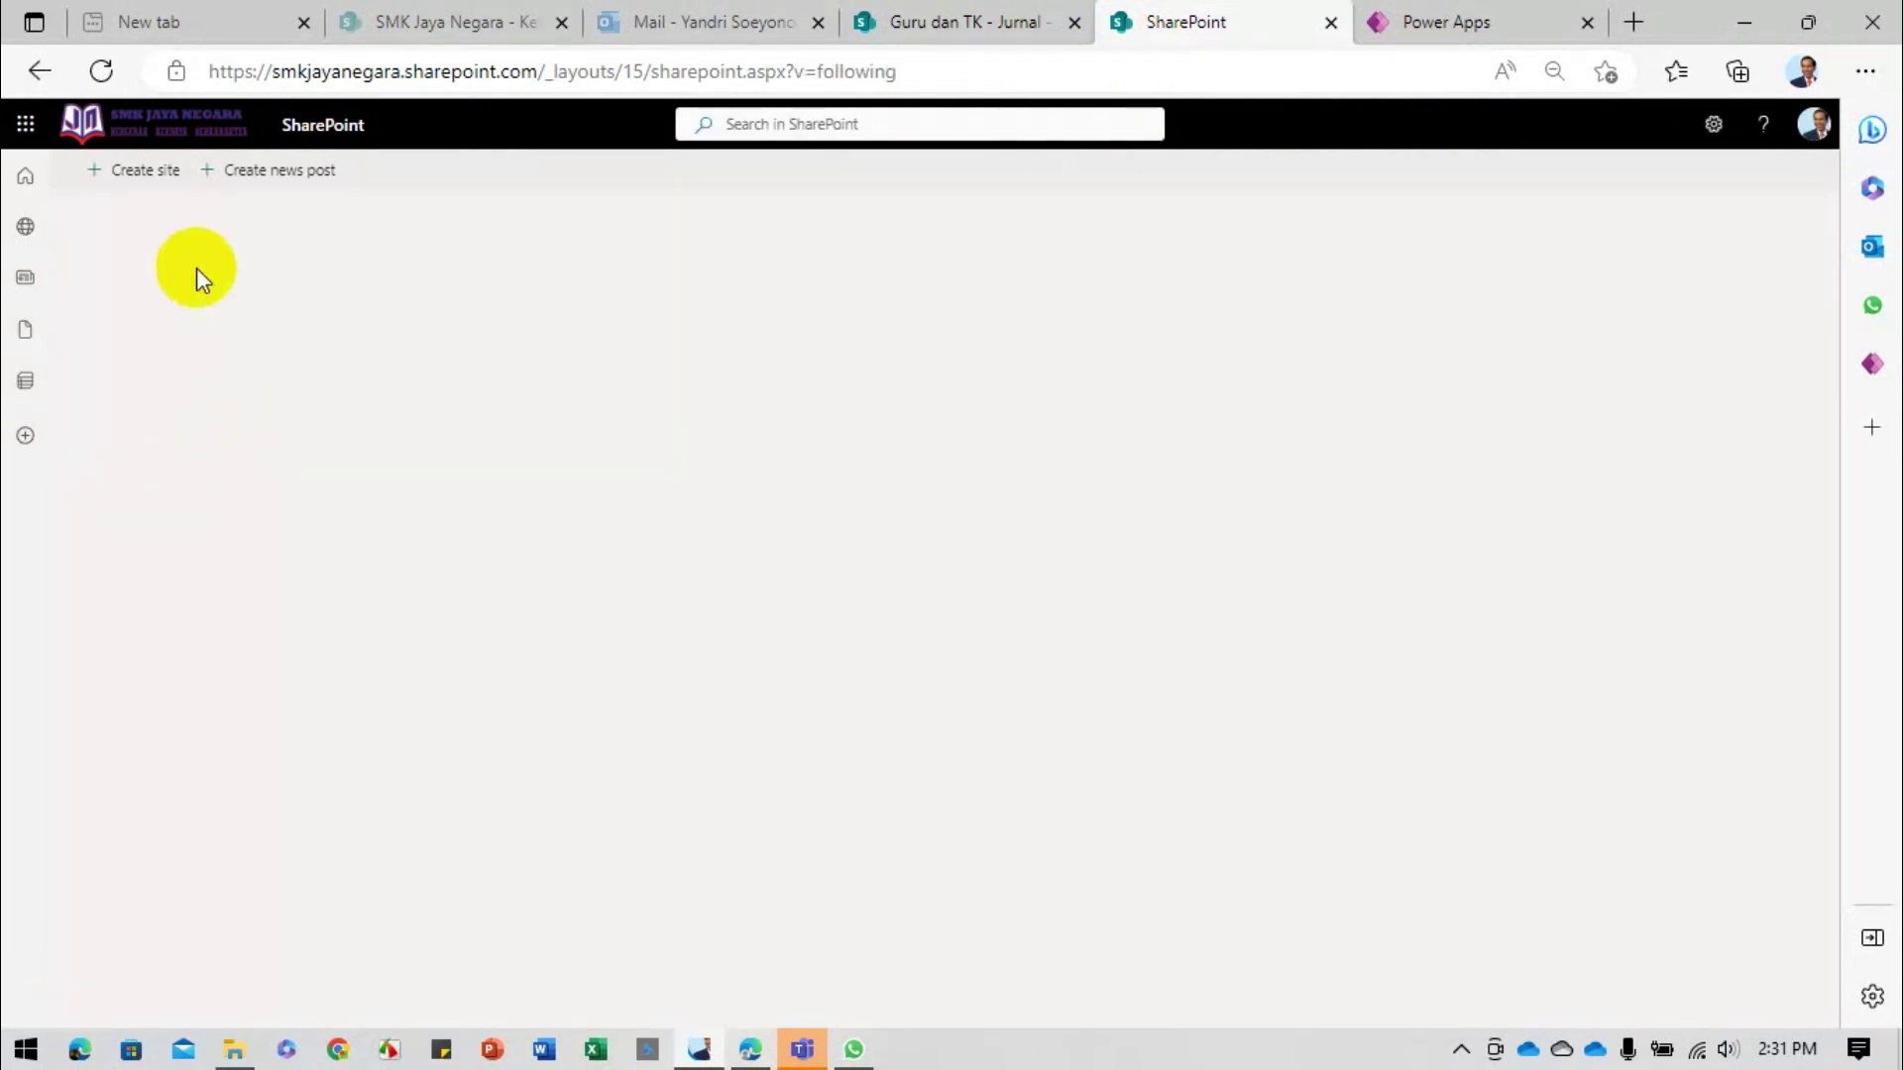
click(25, 230)
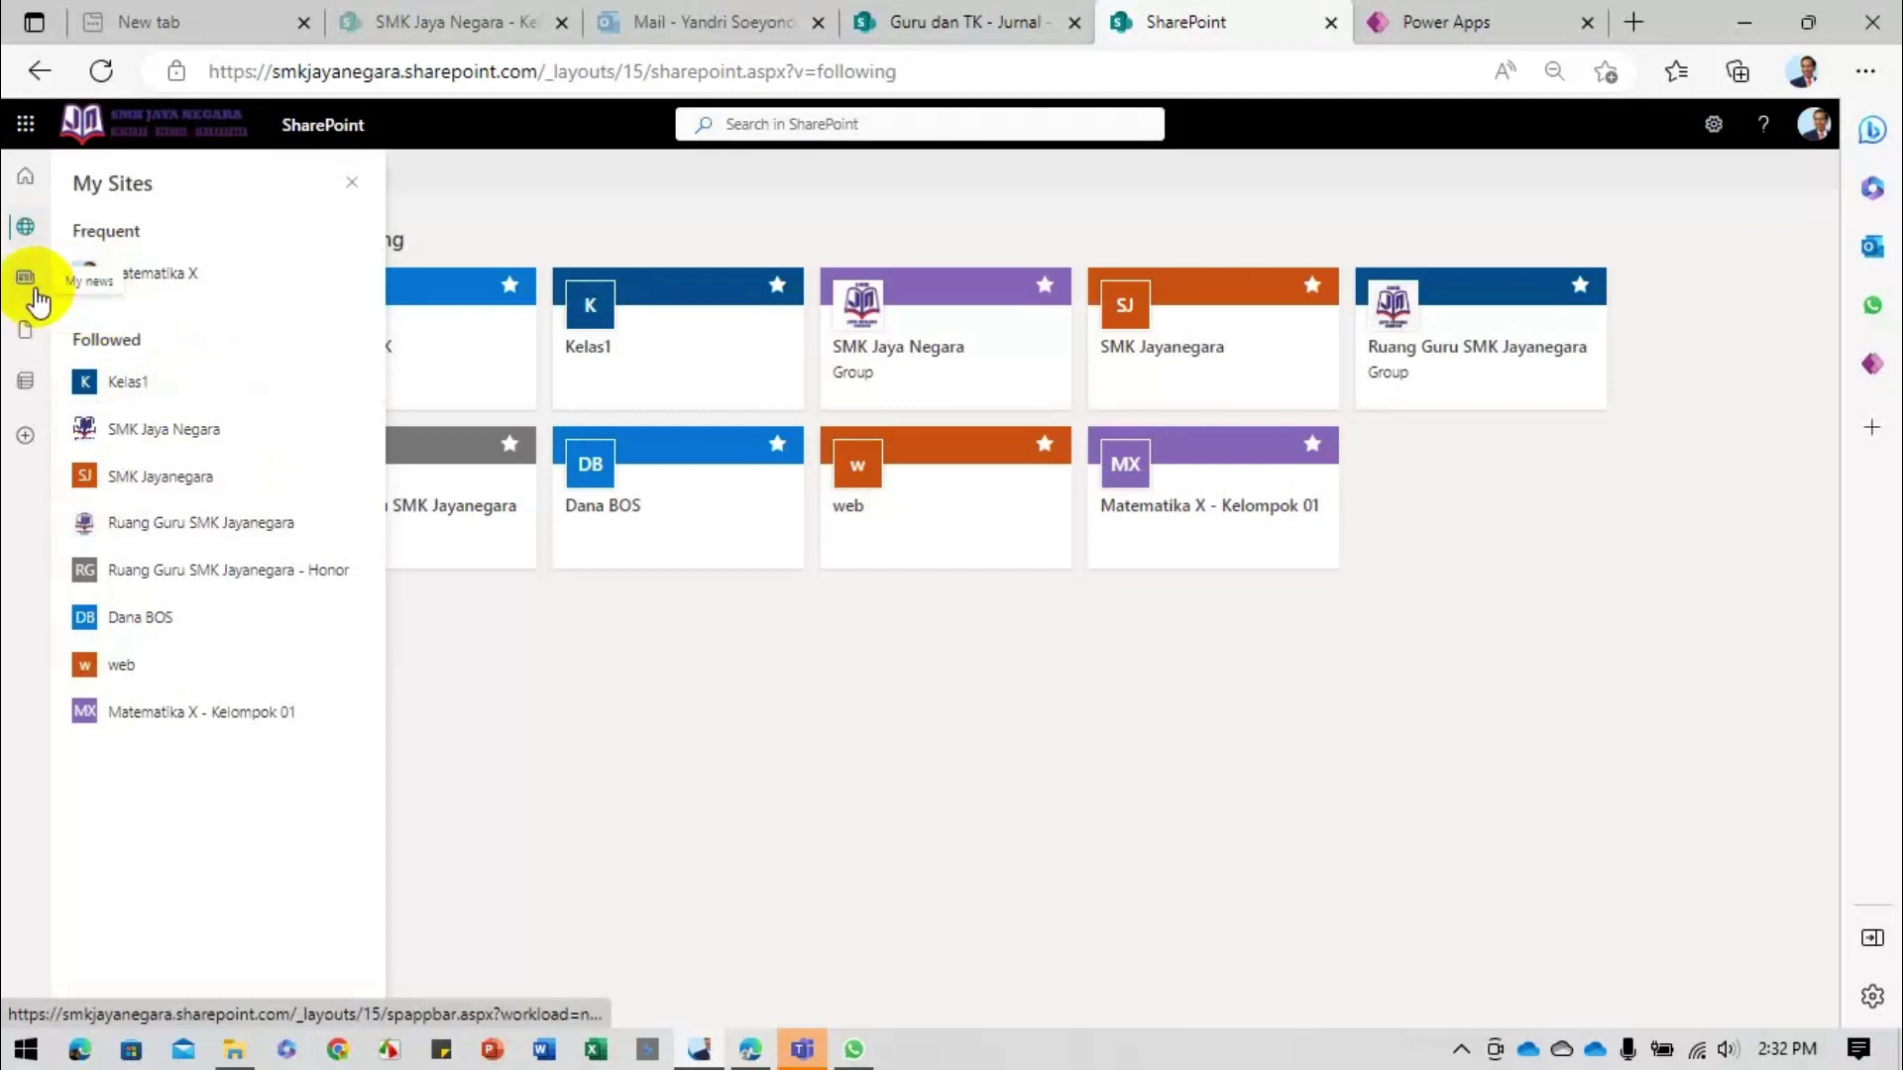
click(25, 227)
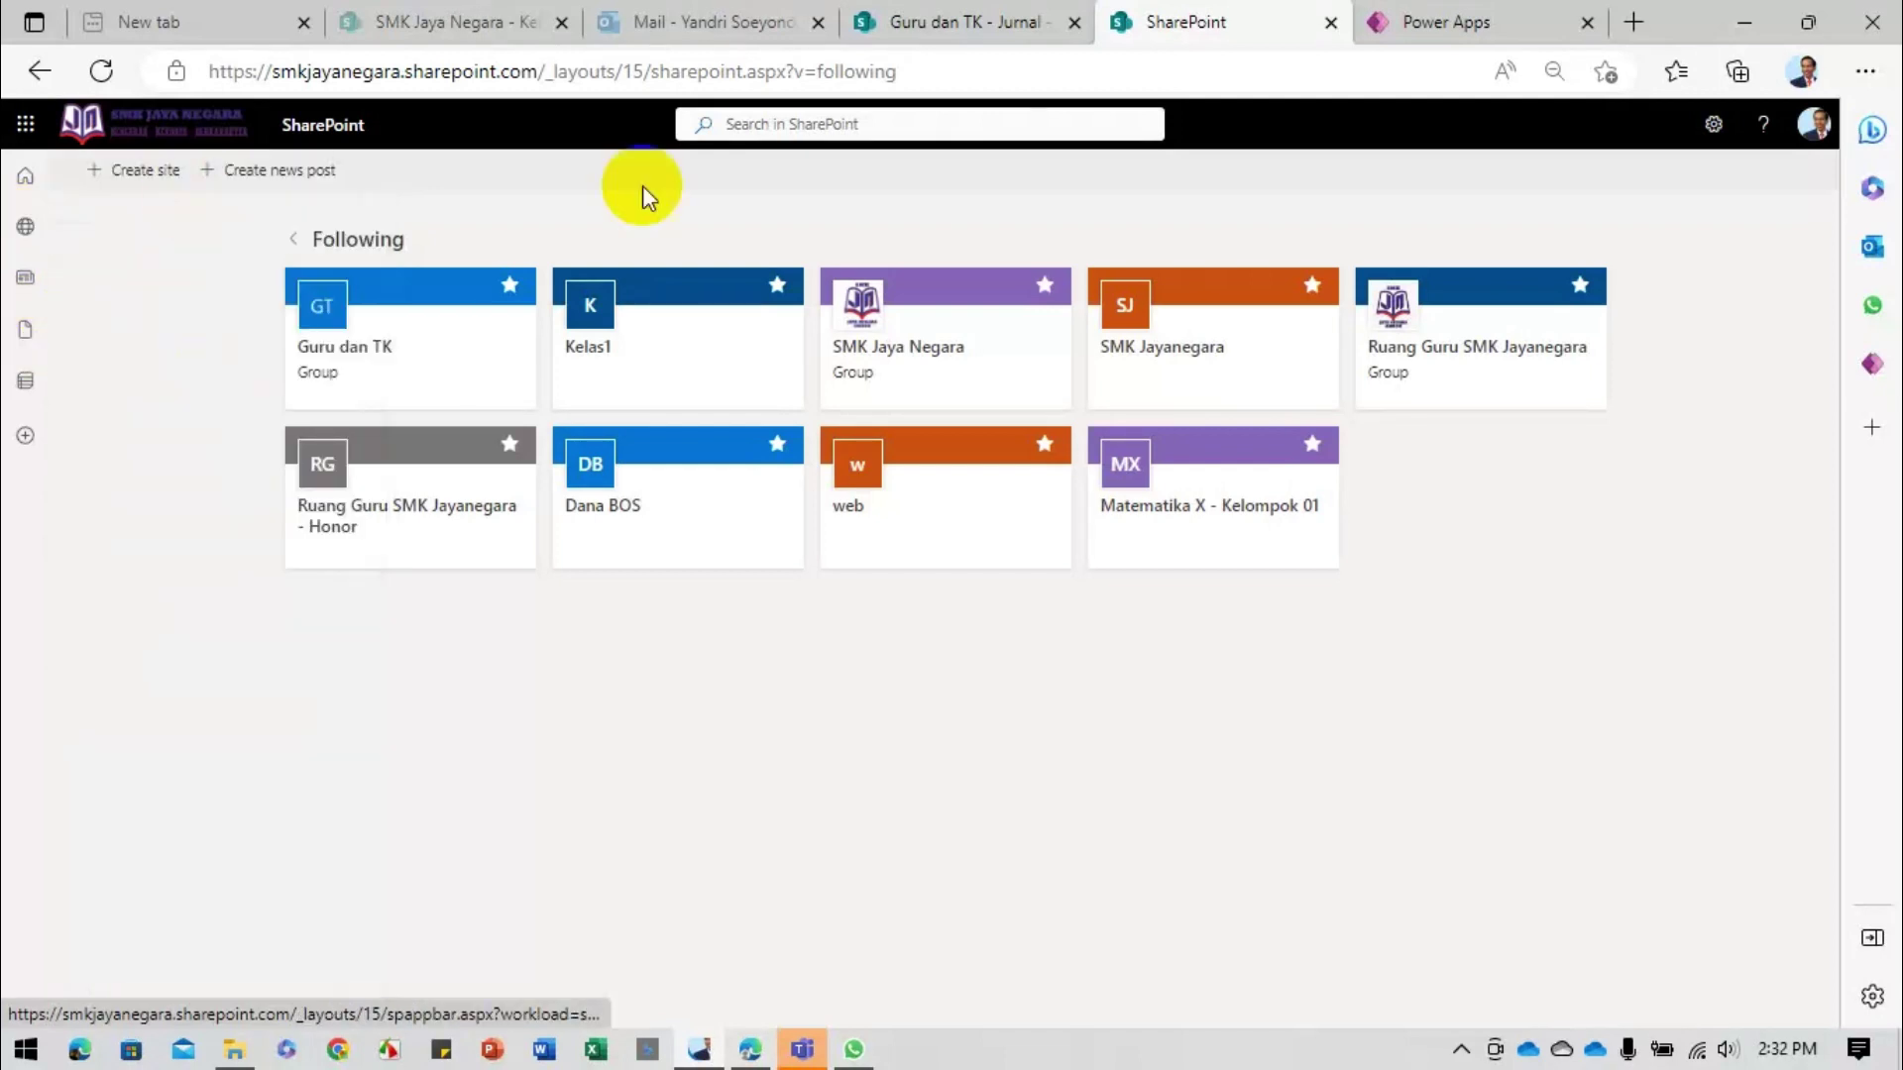
Step: Search SharePoint for "guru dan tk" and copy the link of the Guru dan TK site
click(781, 127)
text(guru dan tk)
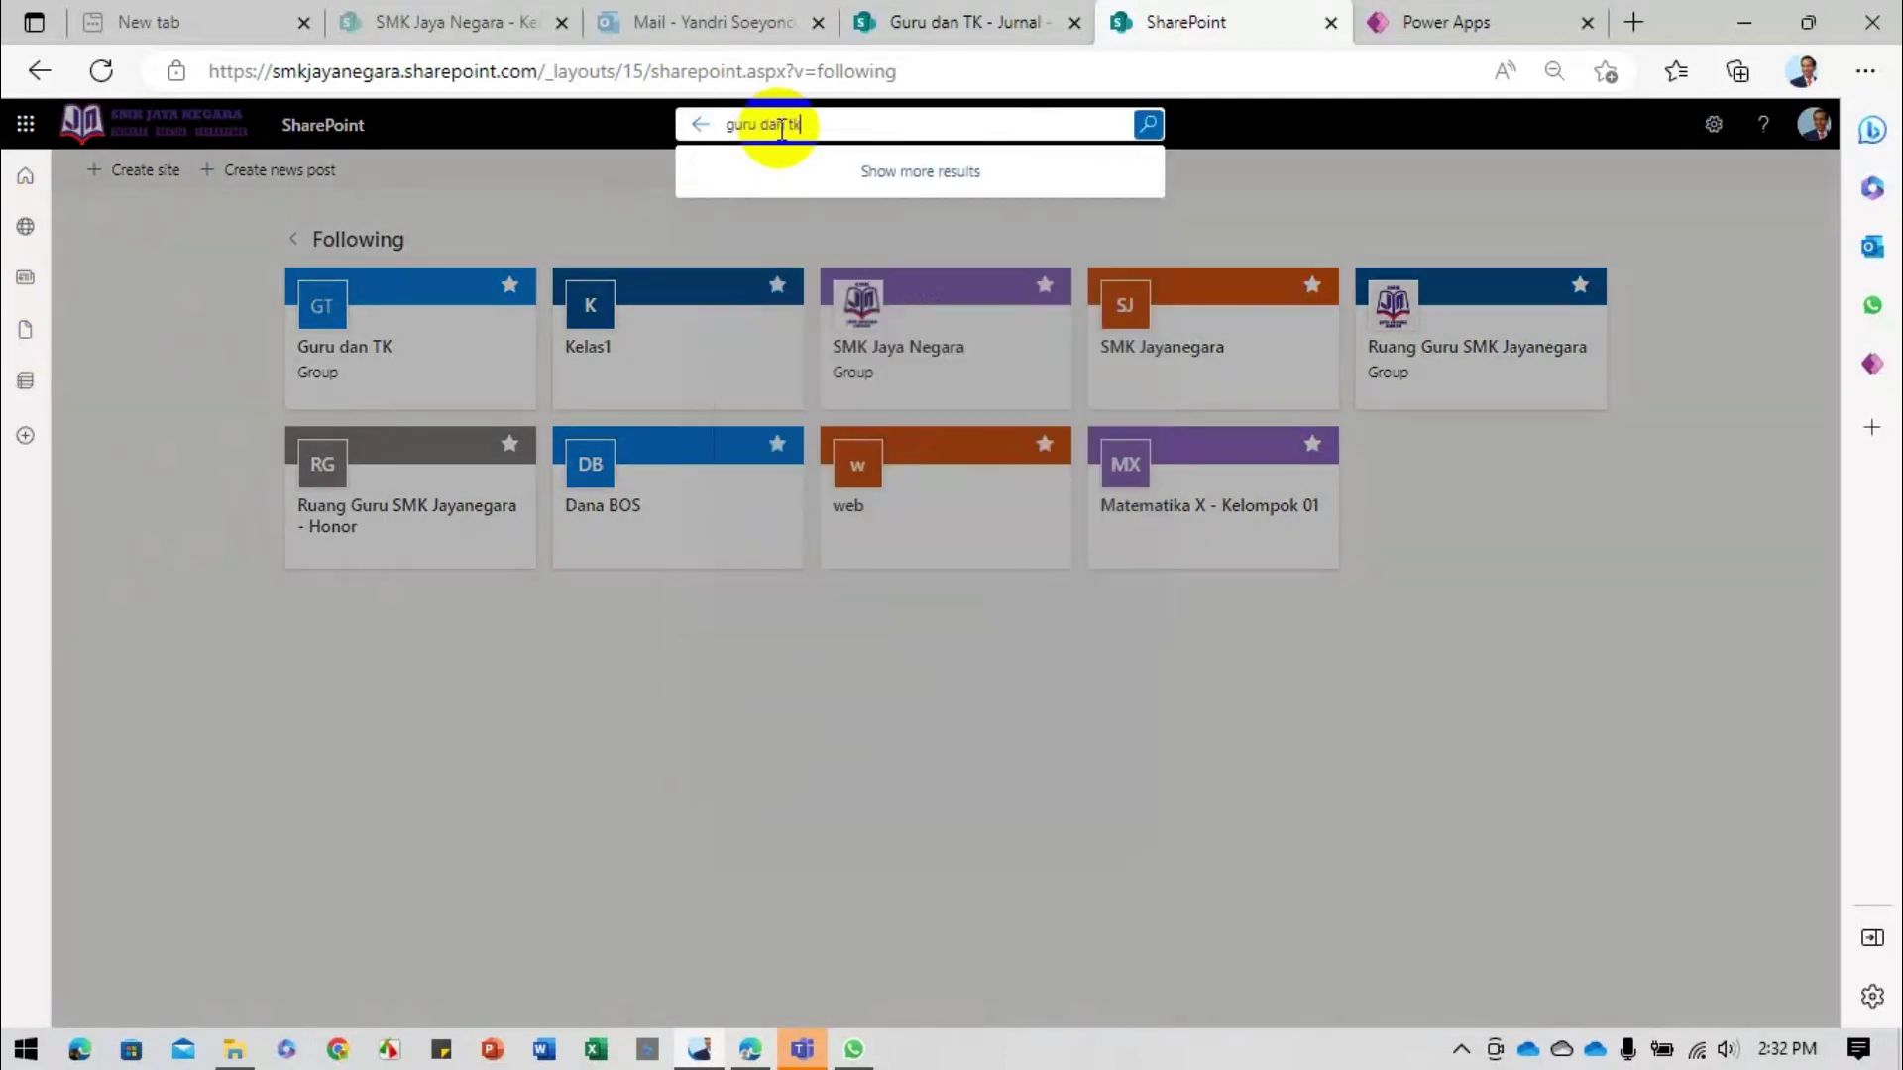
key(Return)
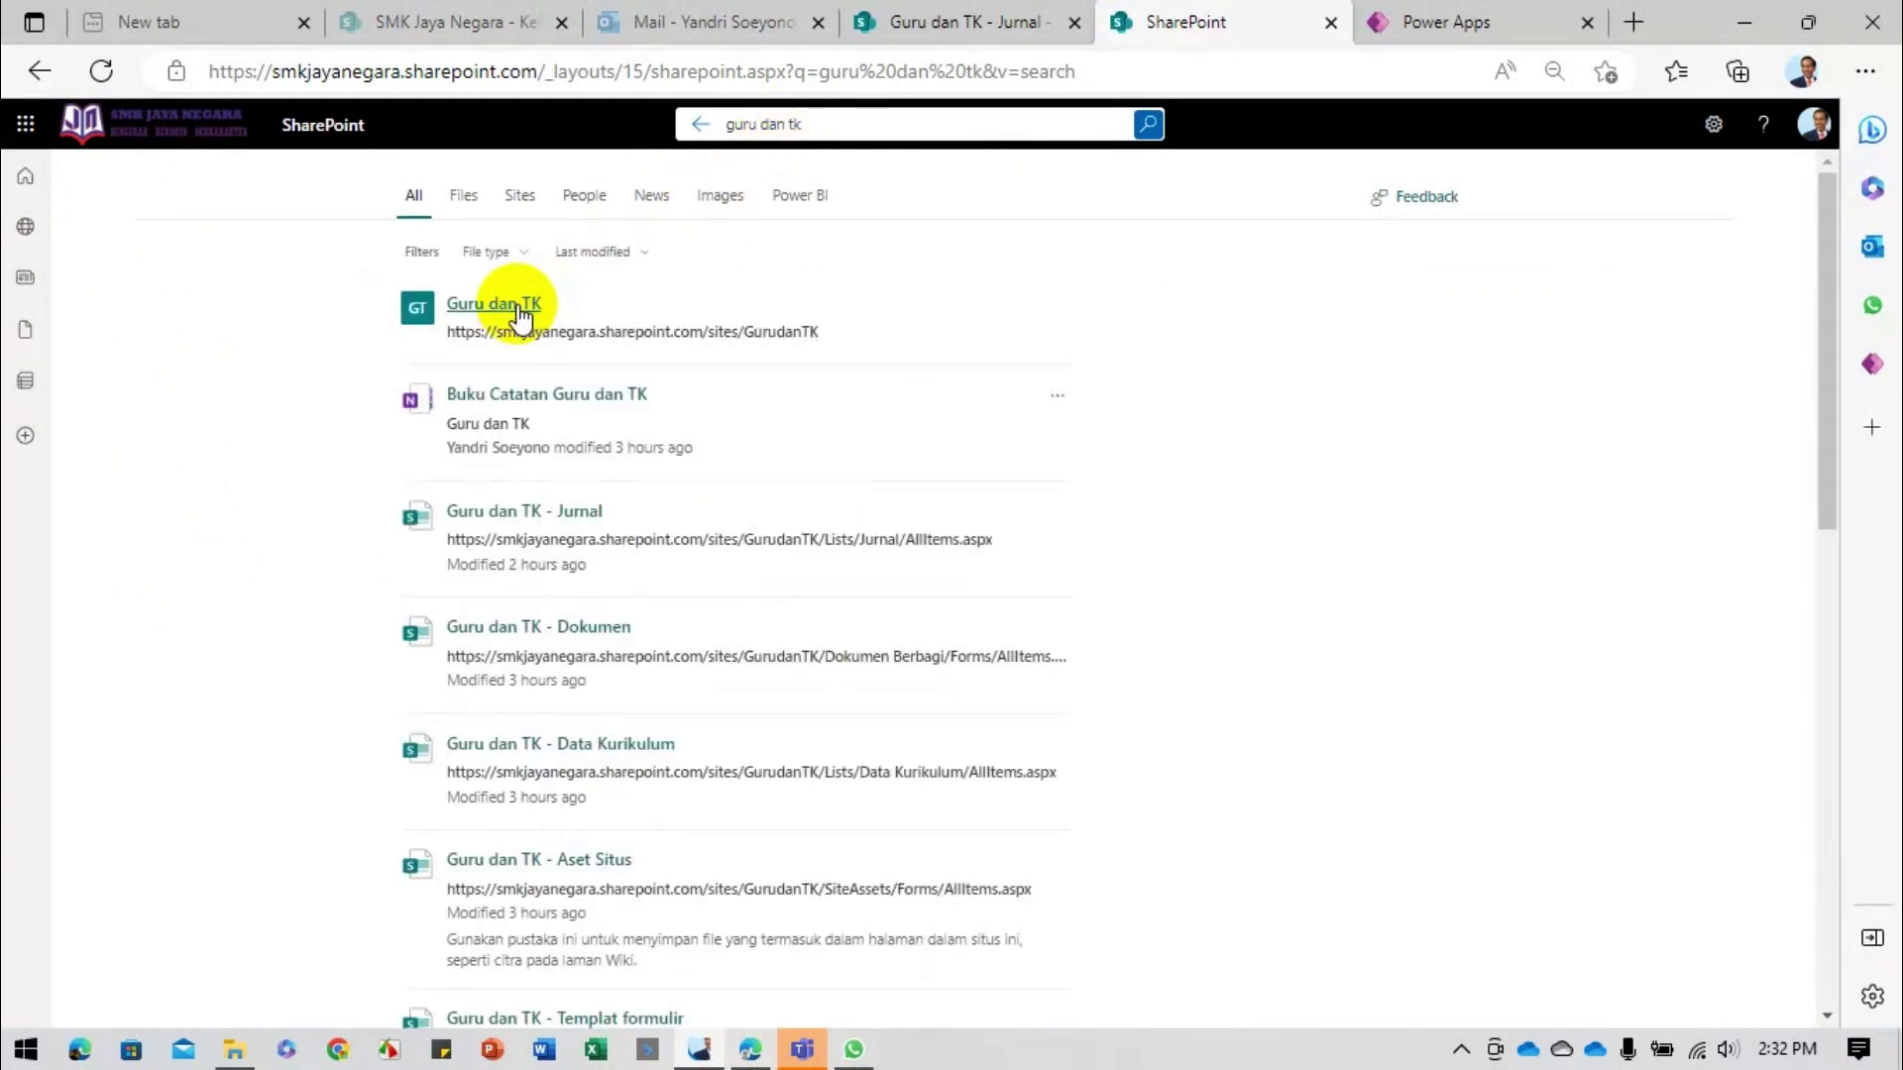
right_click(540, 337)
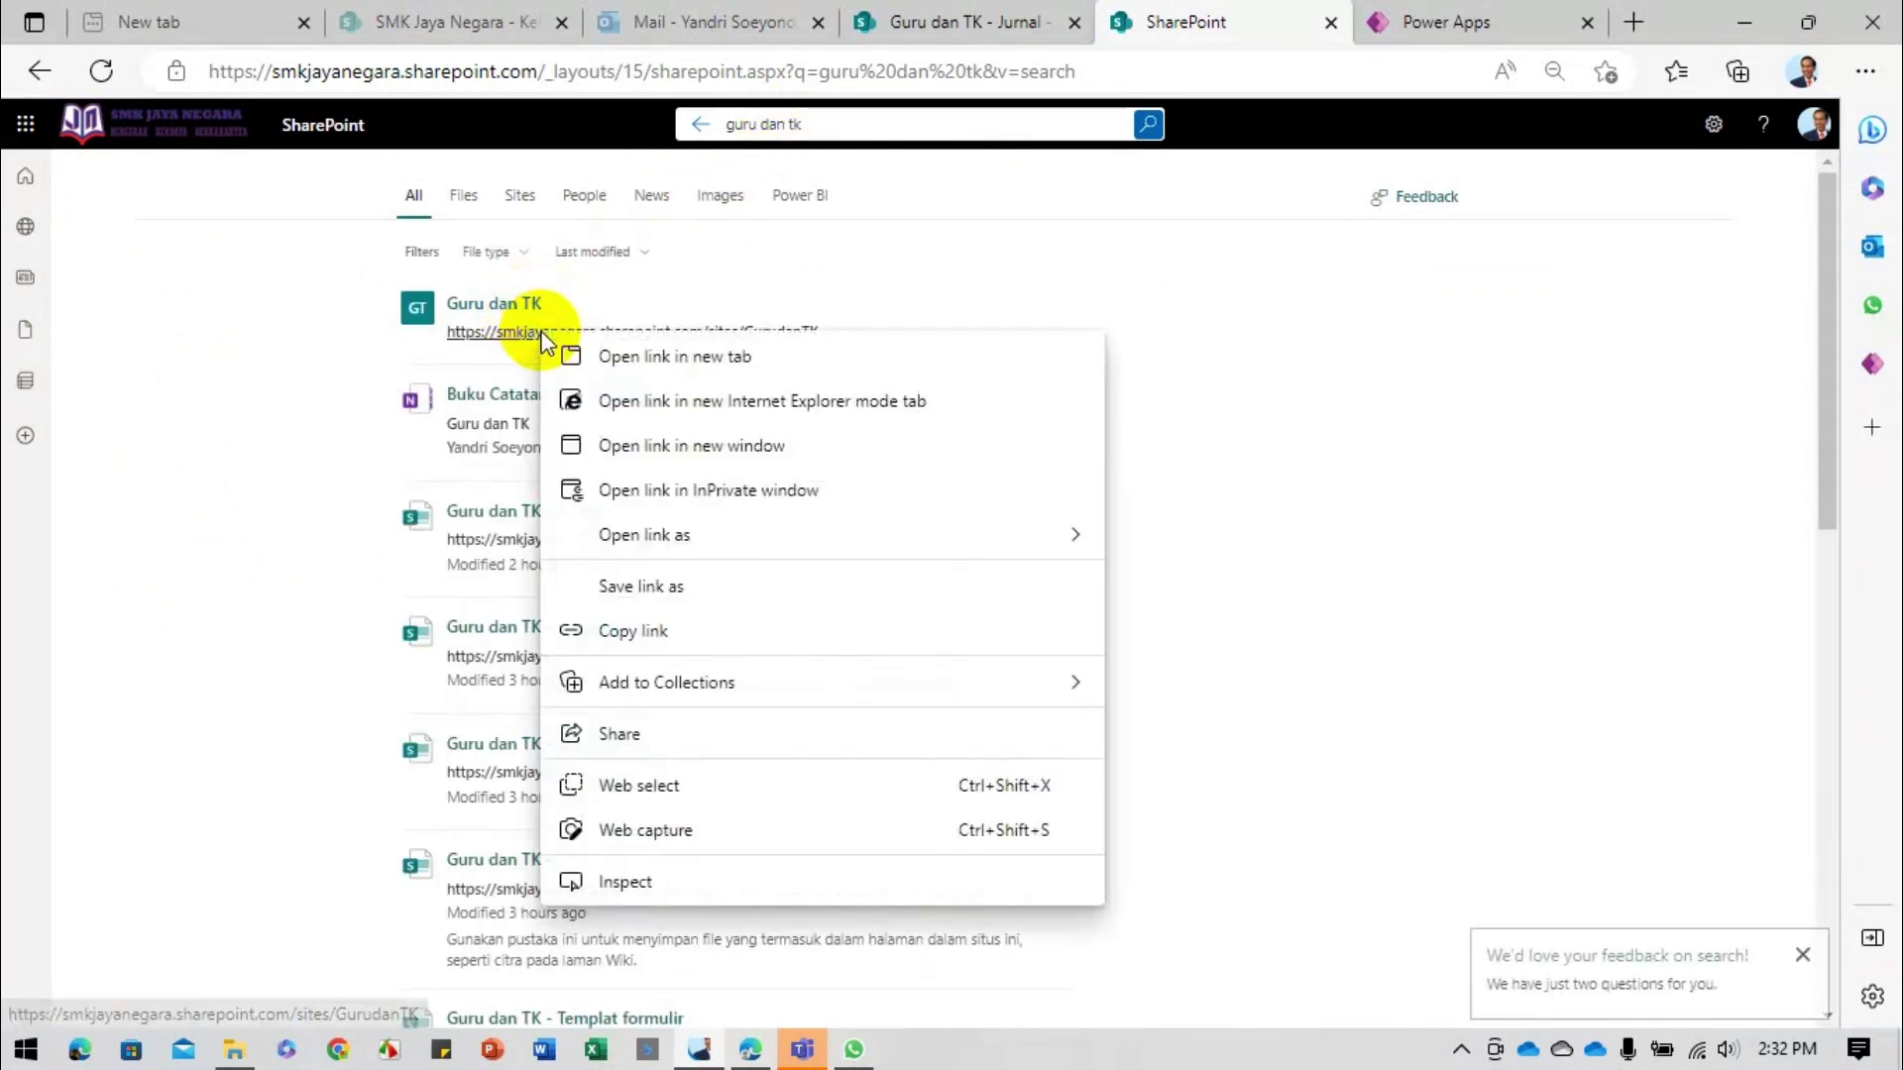
click(640, 625)
Step: Back in Power Apps, connect to the copied site URL and add its Data Kurikulum list as a data source
click(1436, 22)
key(ctrl+v)
click(1445, 383)
click(1407, 509)
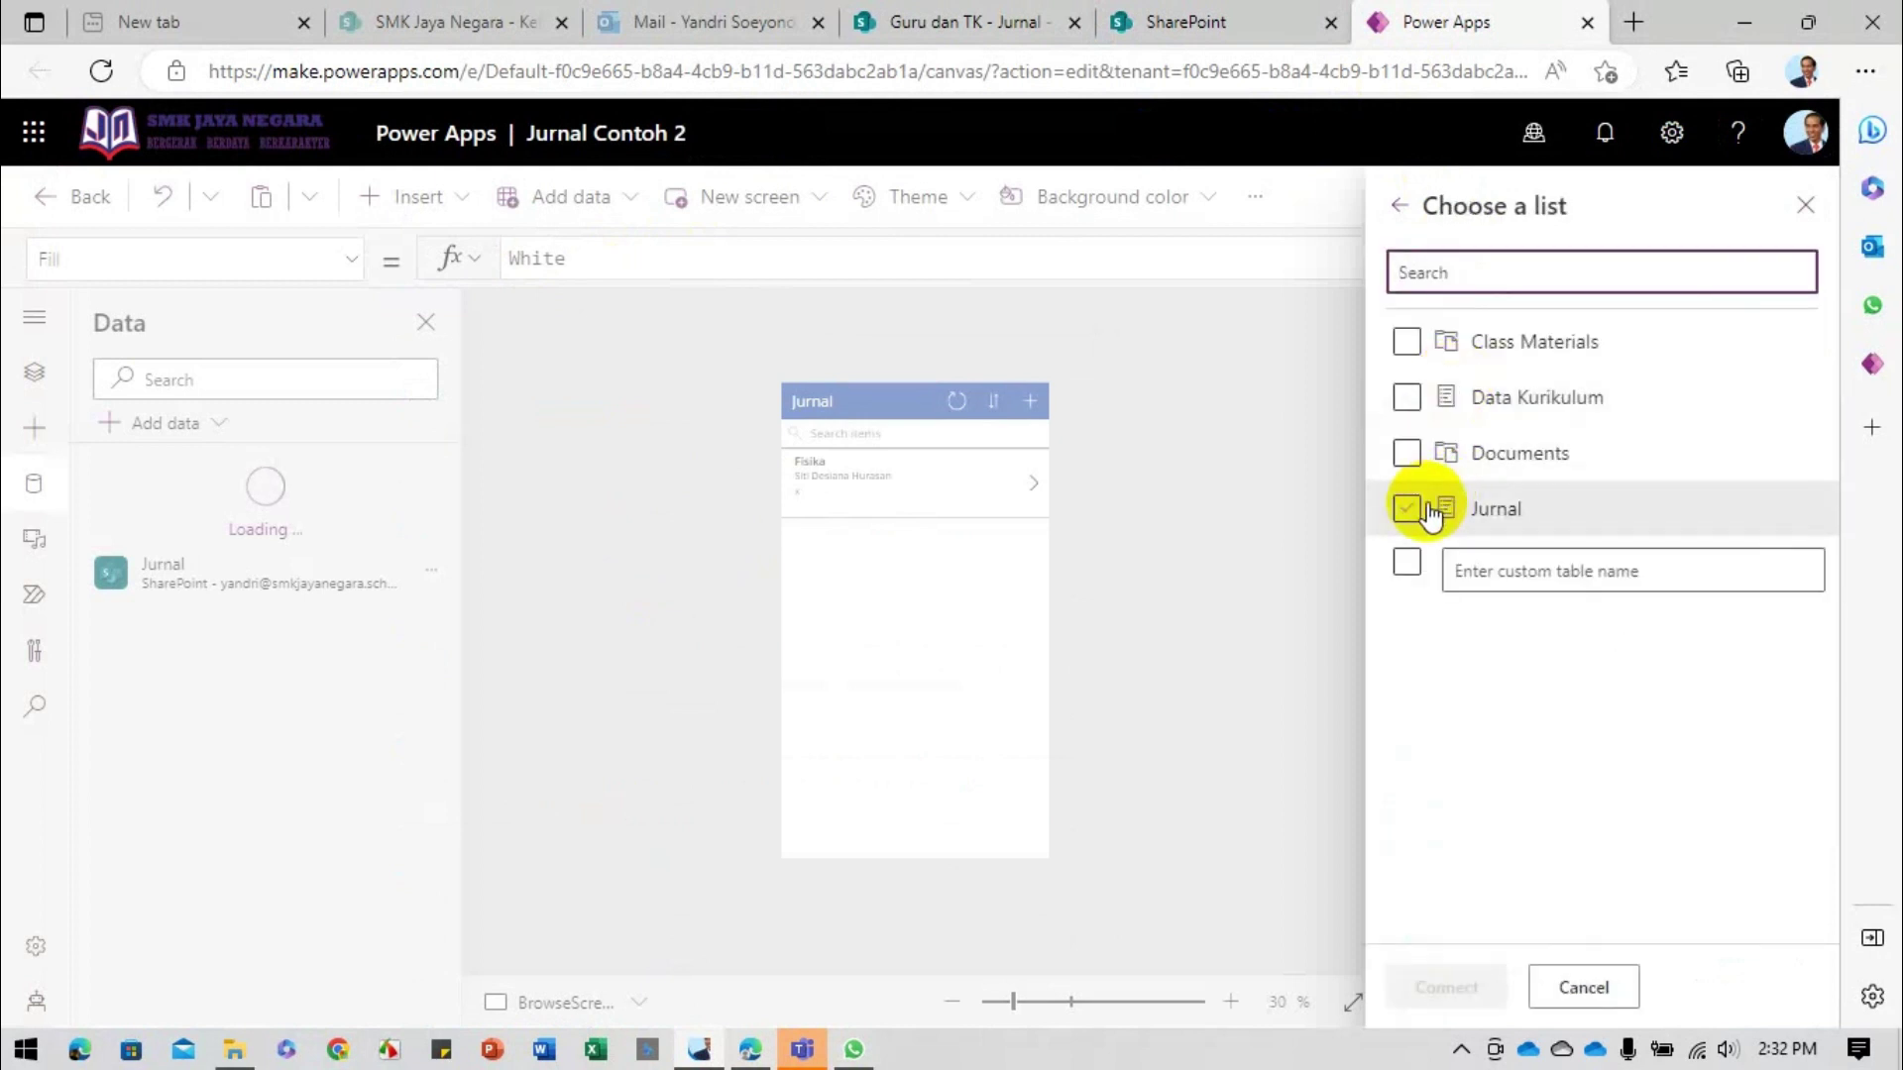
click(1407, 398)
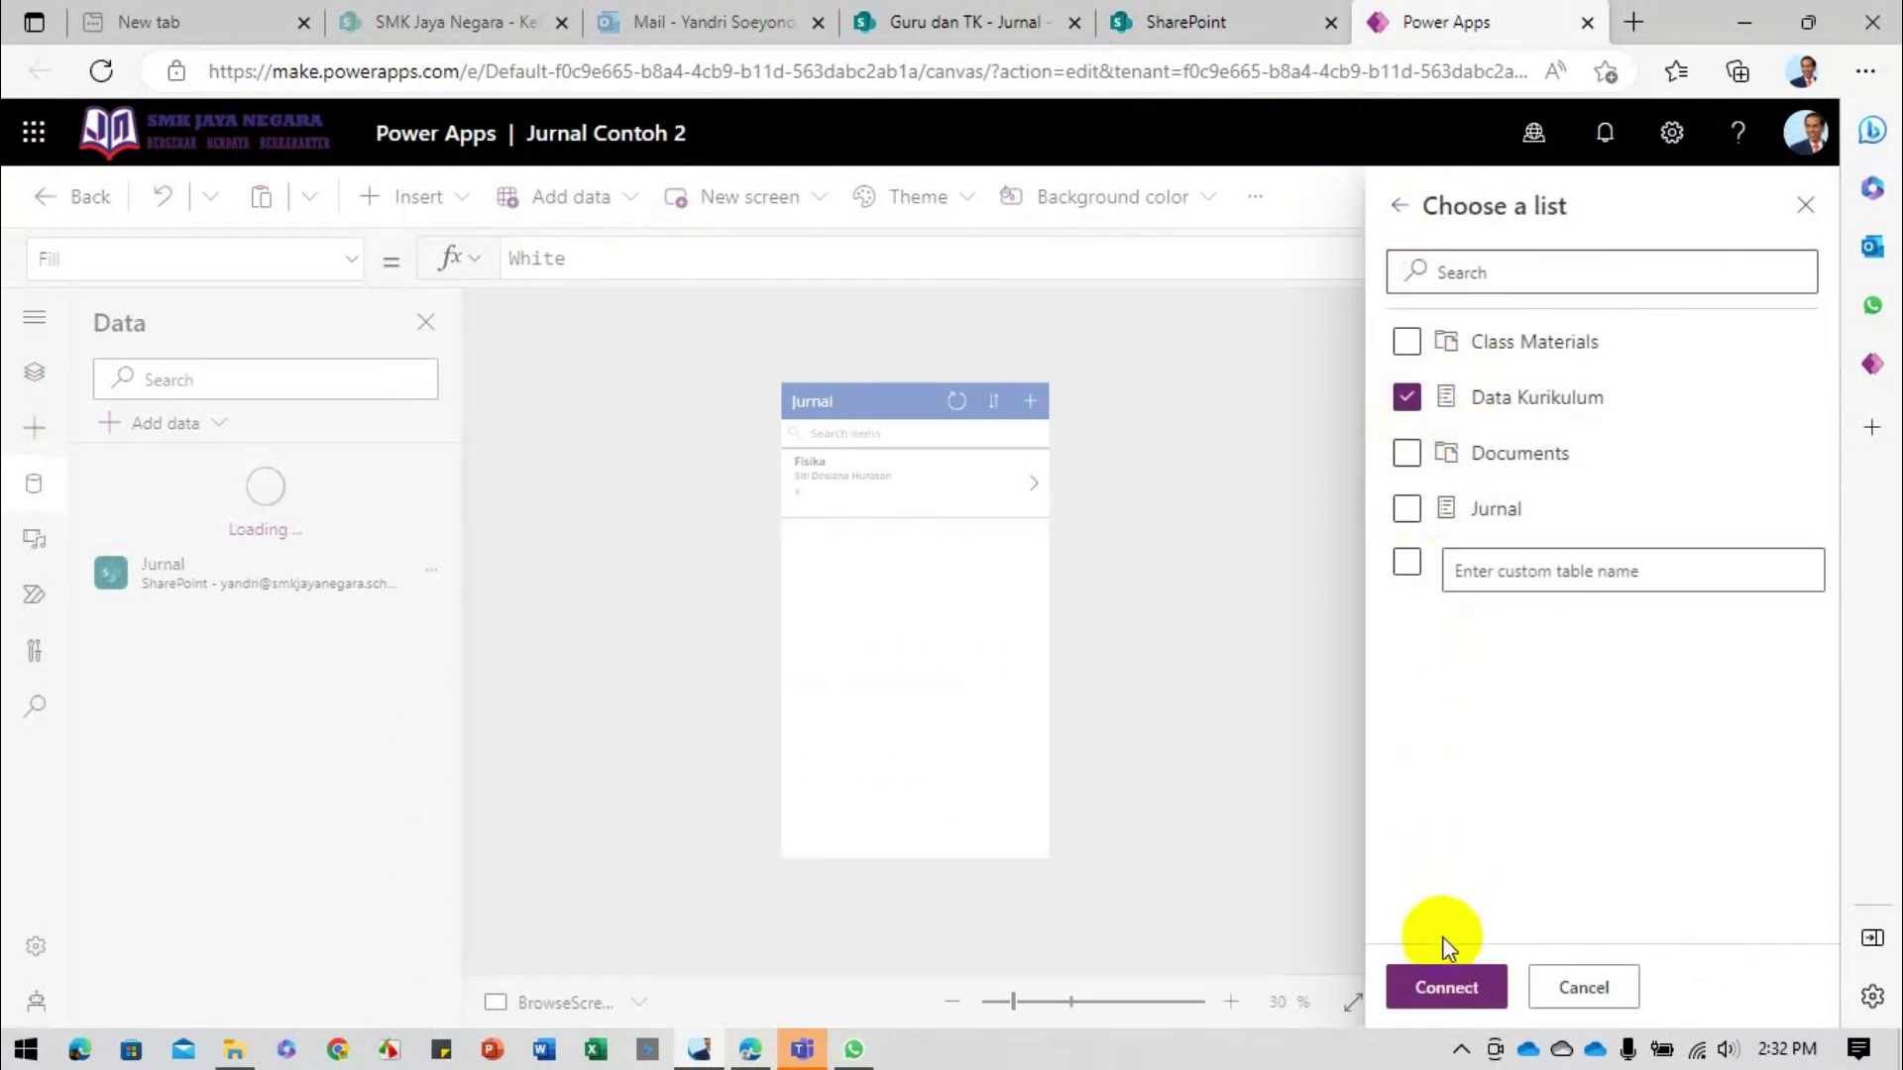
click(1446, 988)
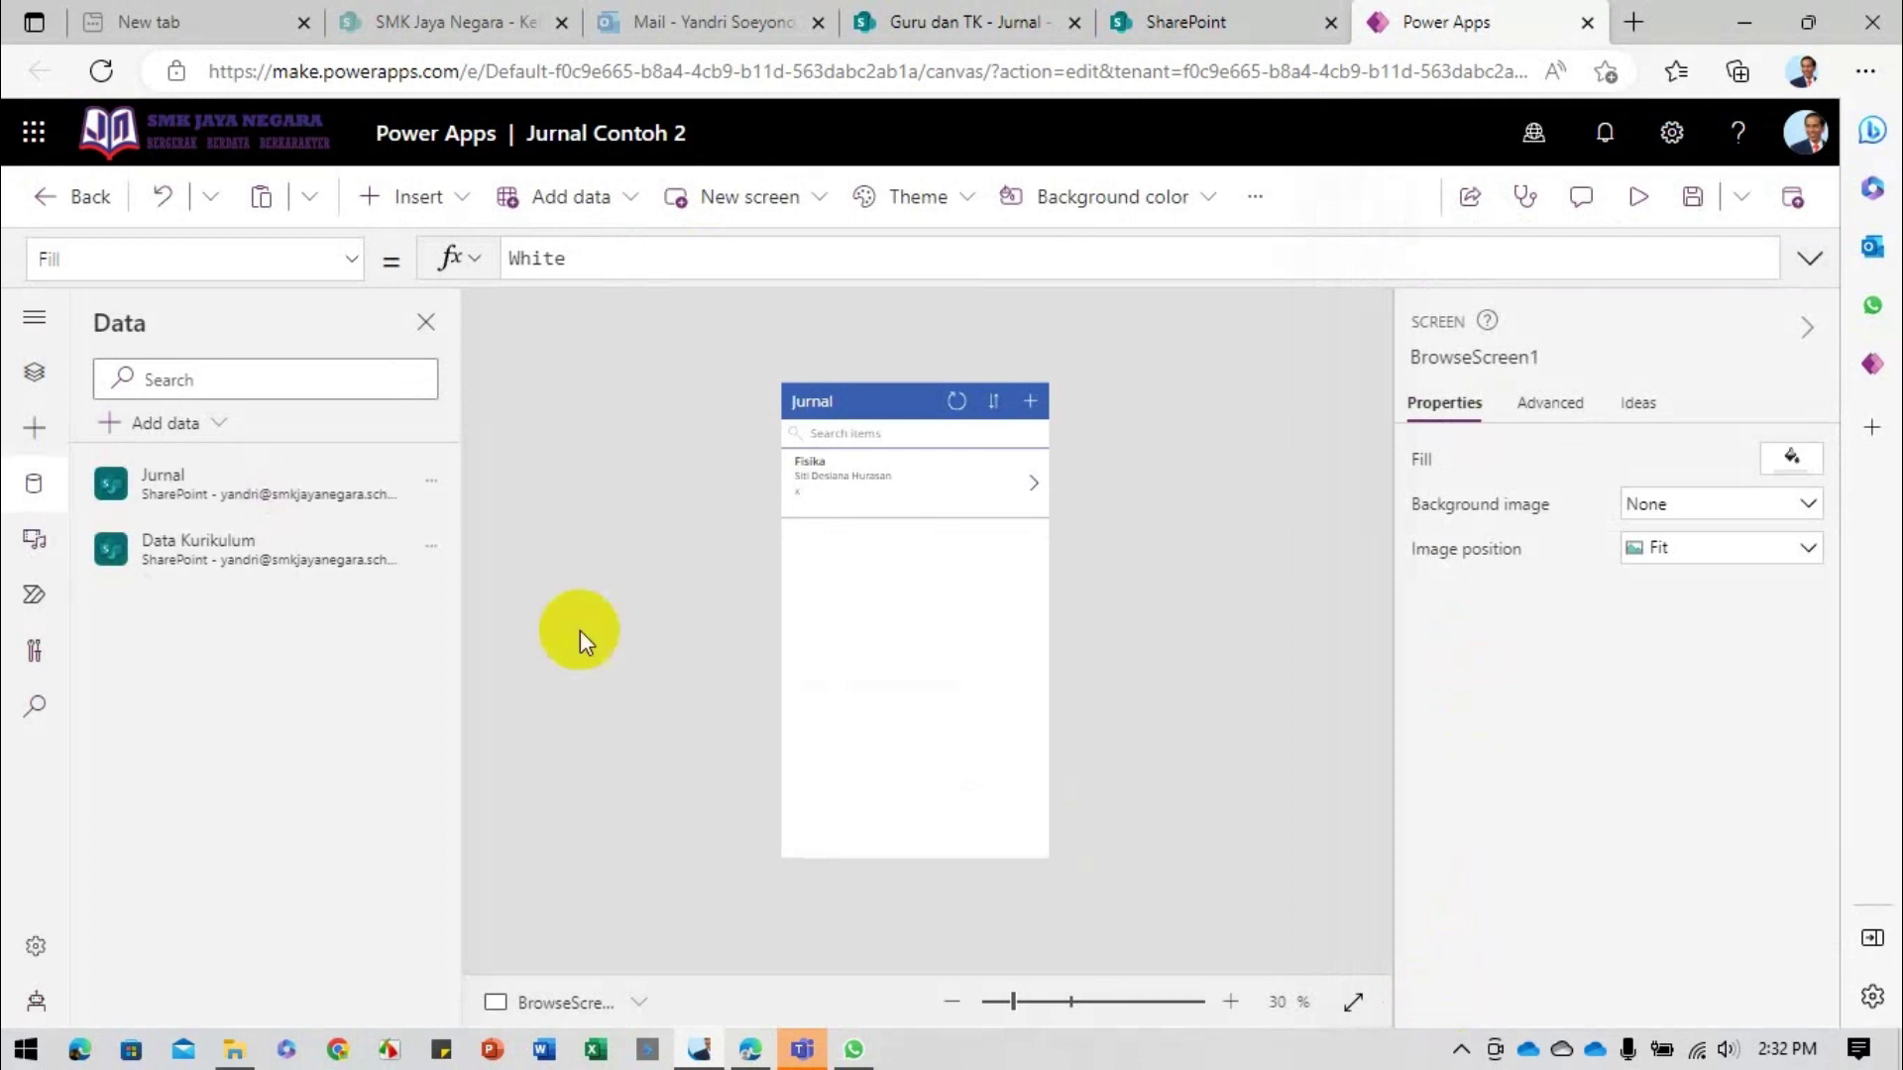
Step: Add a blank screen to the app and name it ScreenTambahKurikulum
click(27, 374)
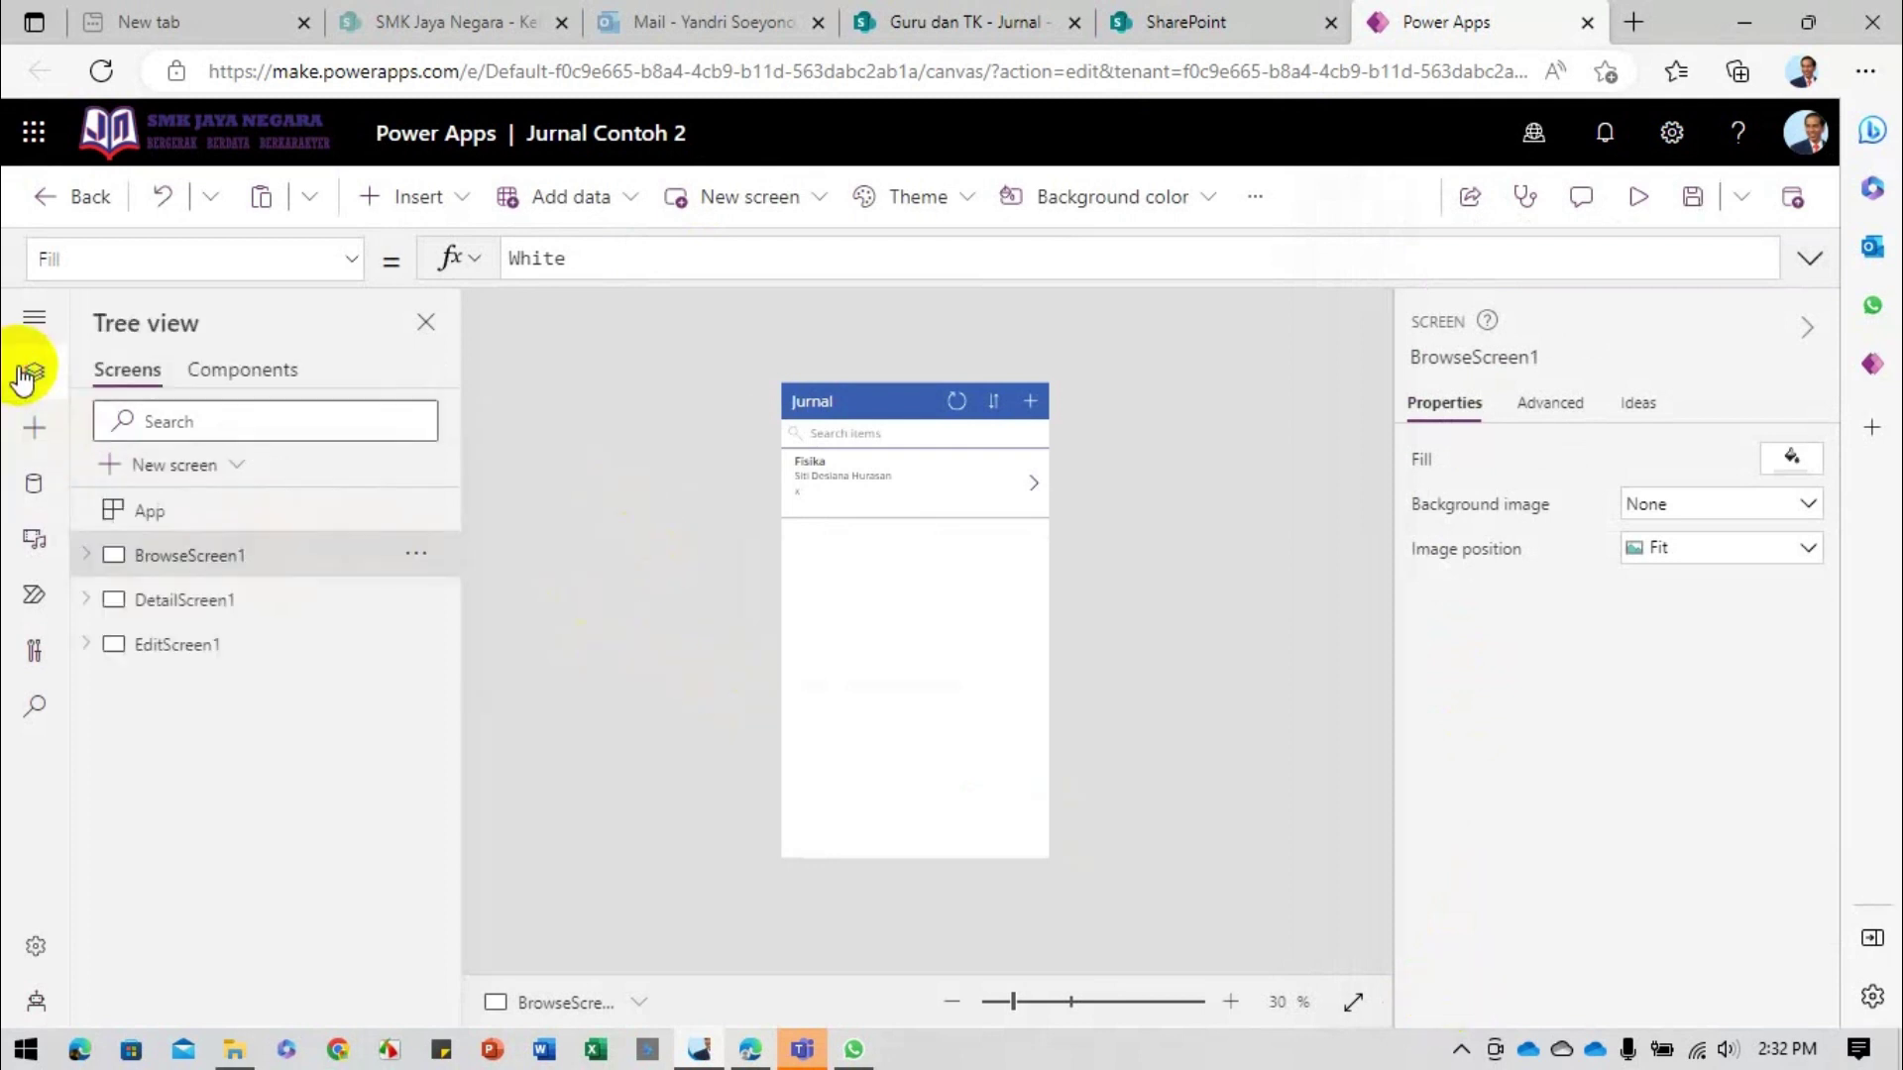
click(201, 466)
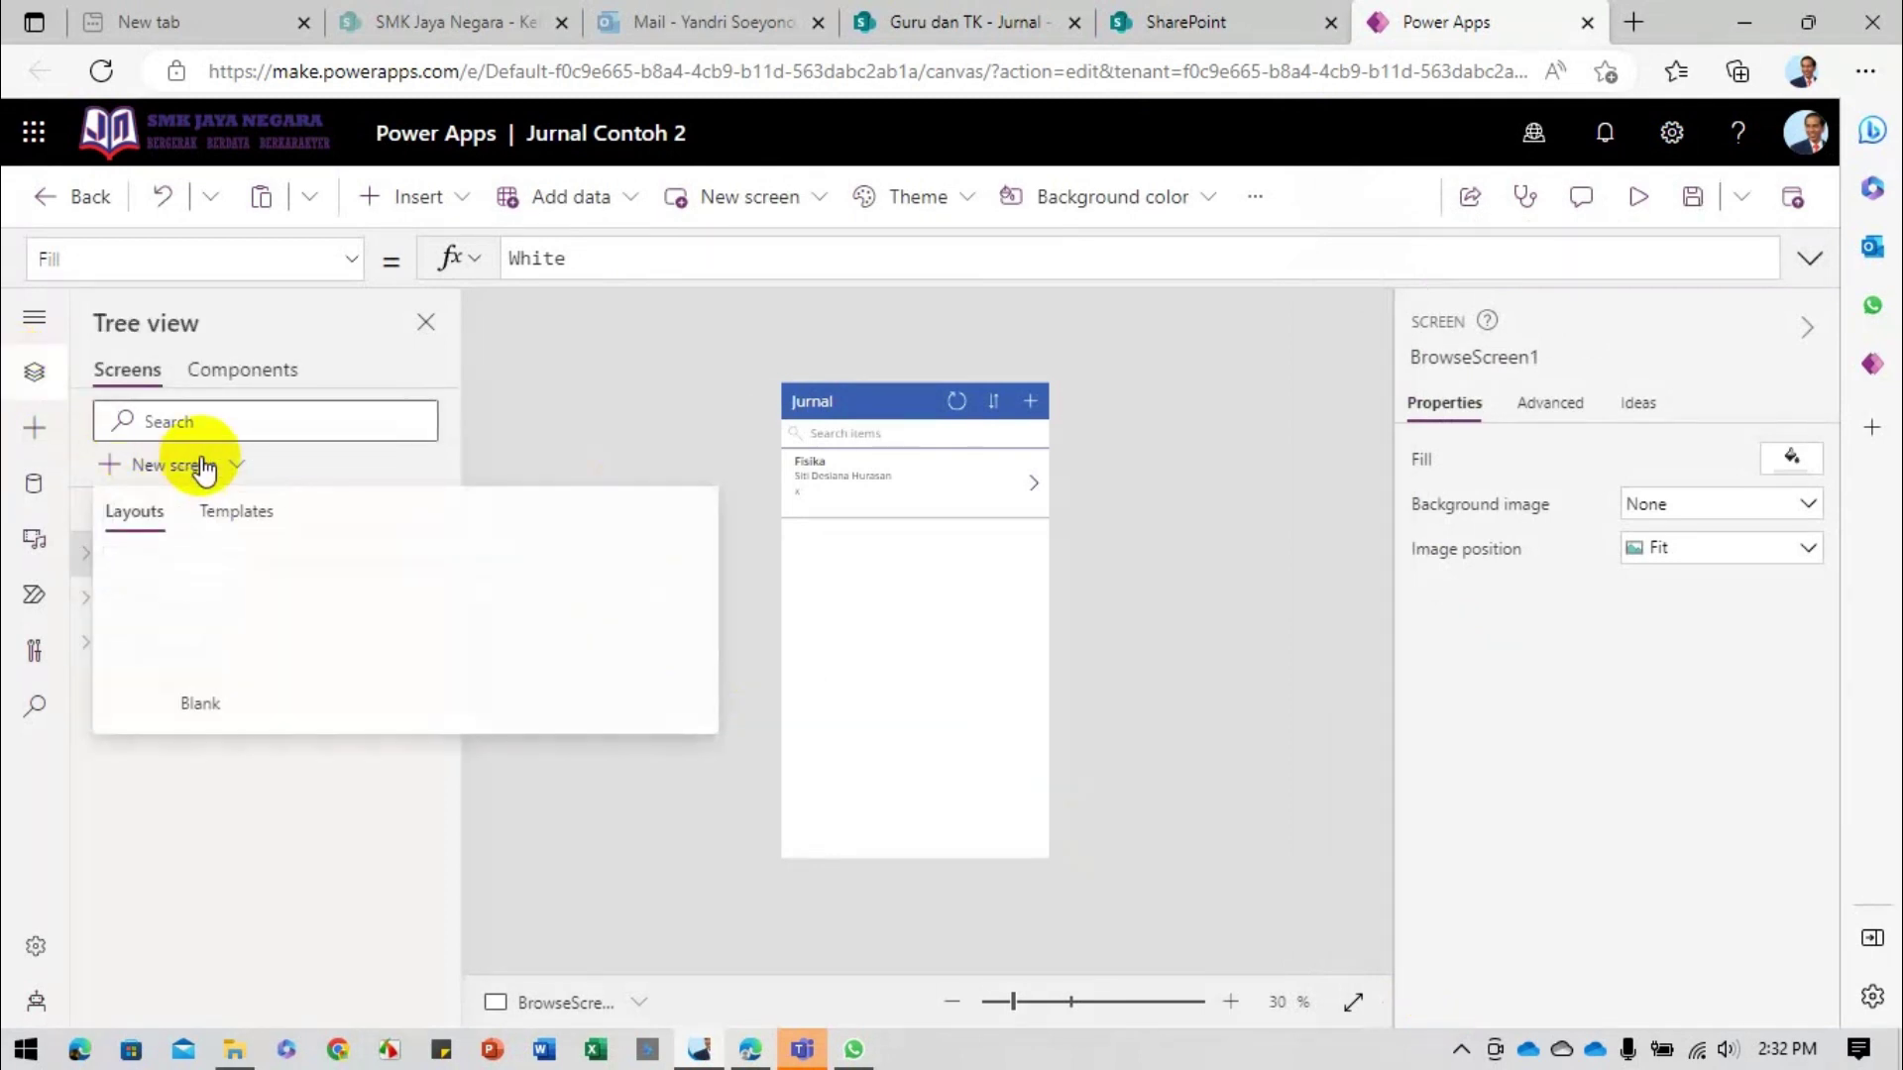
click(212, 671)
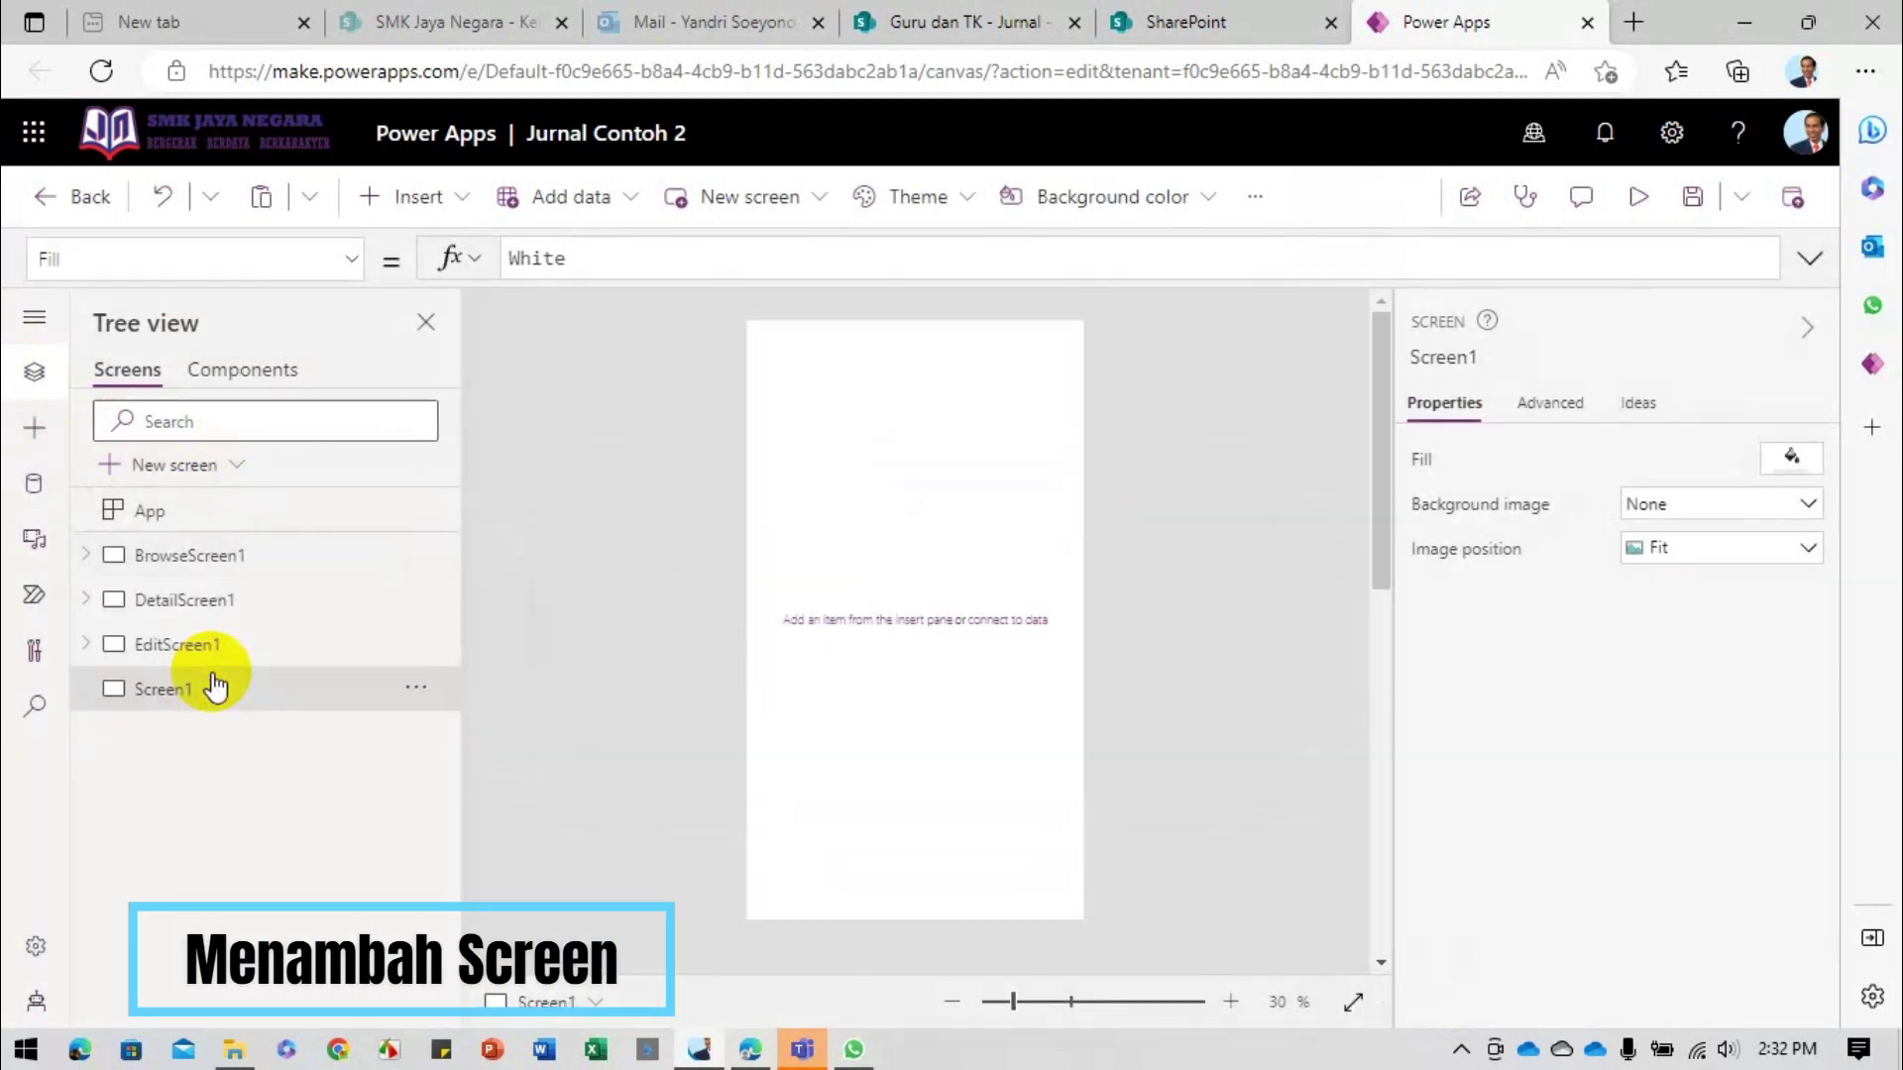
double_click(185, 685)
text(Scr)
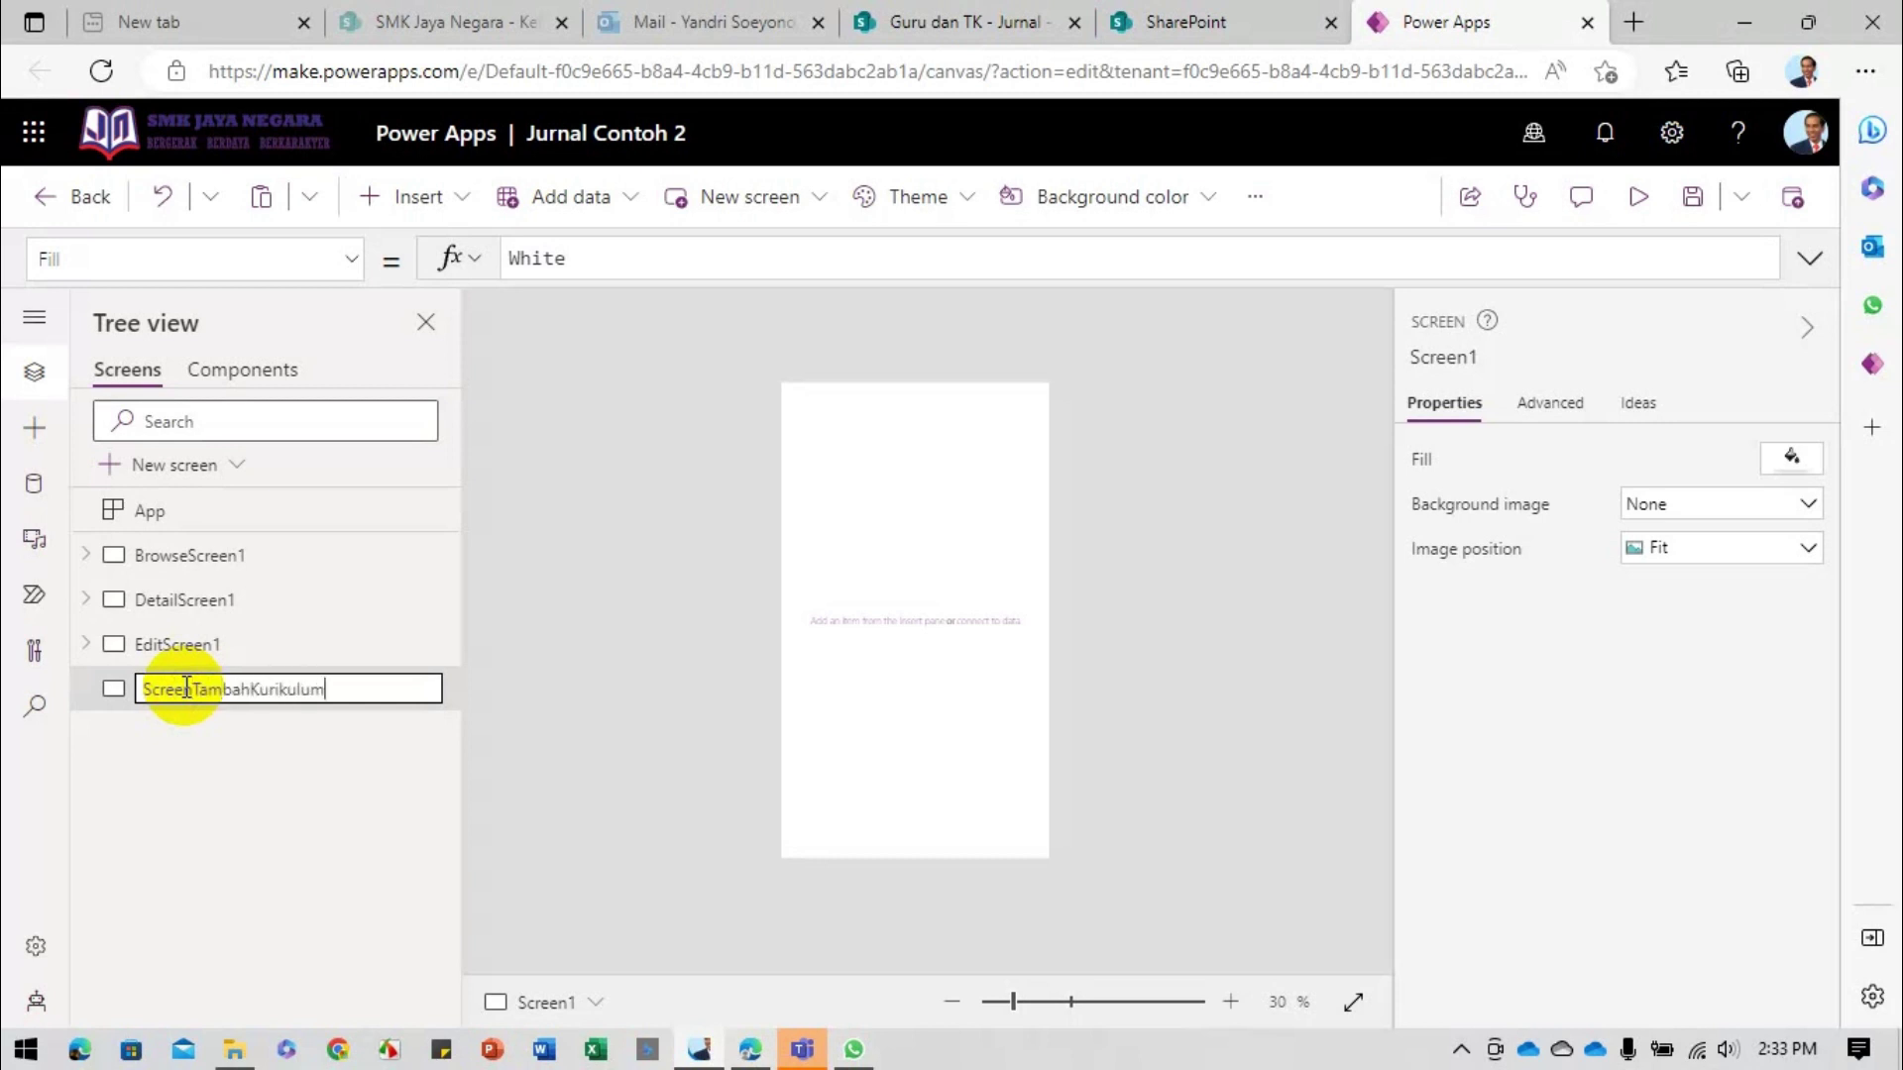
key(Return)
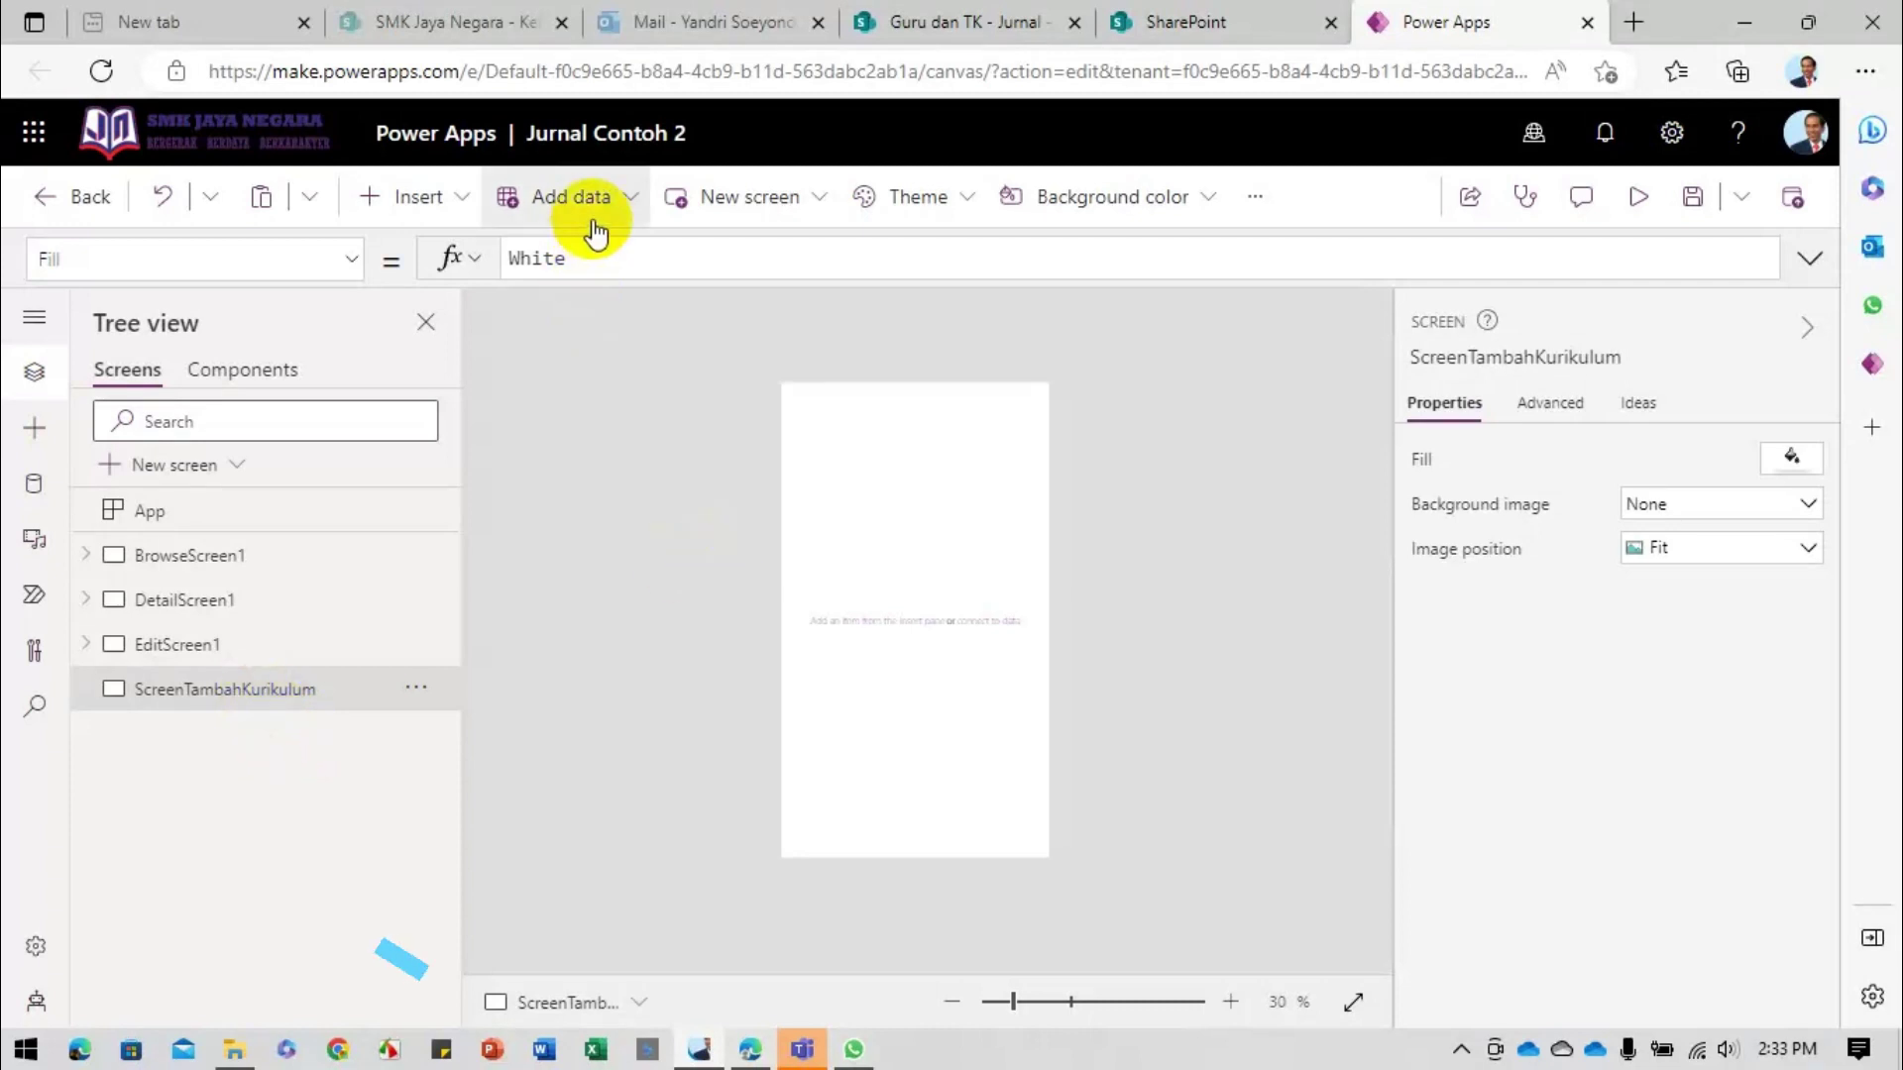
Step: Insert a vertical gallery on the new screen and move it down to Y position 120
click(416, 198)
click(561, 456)
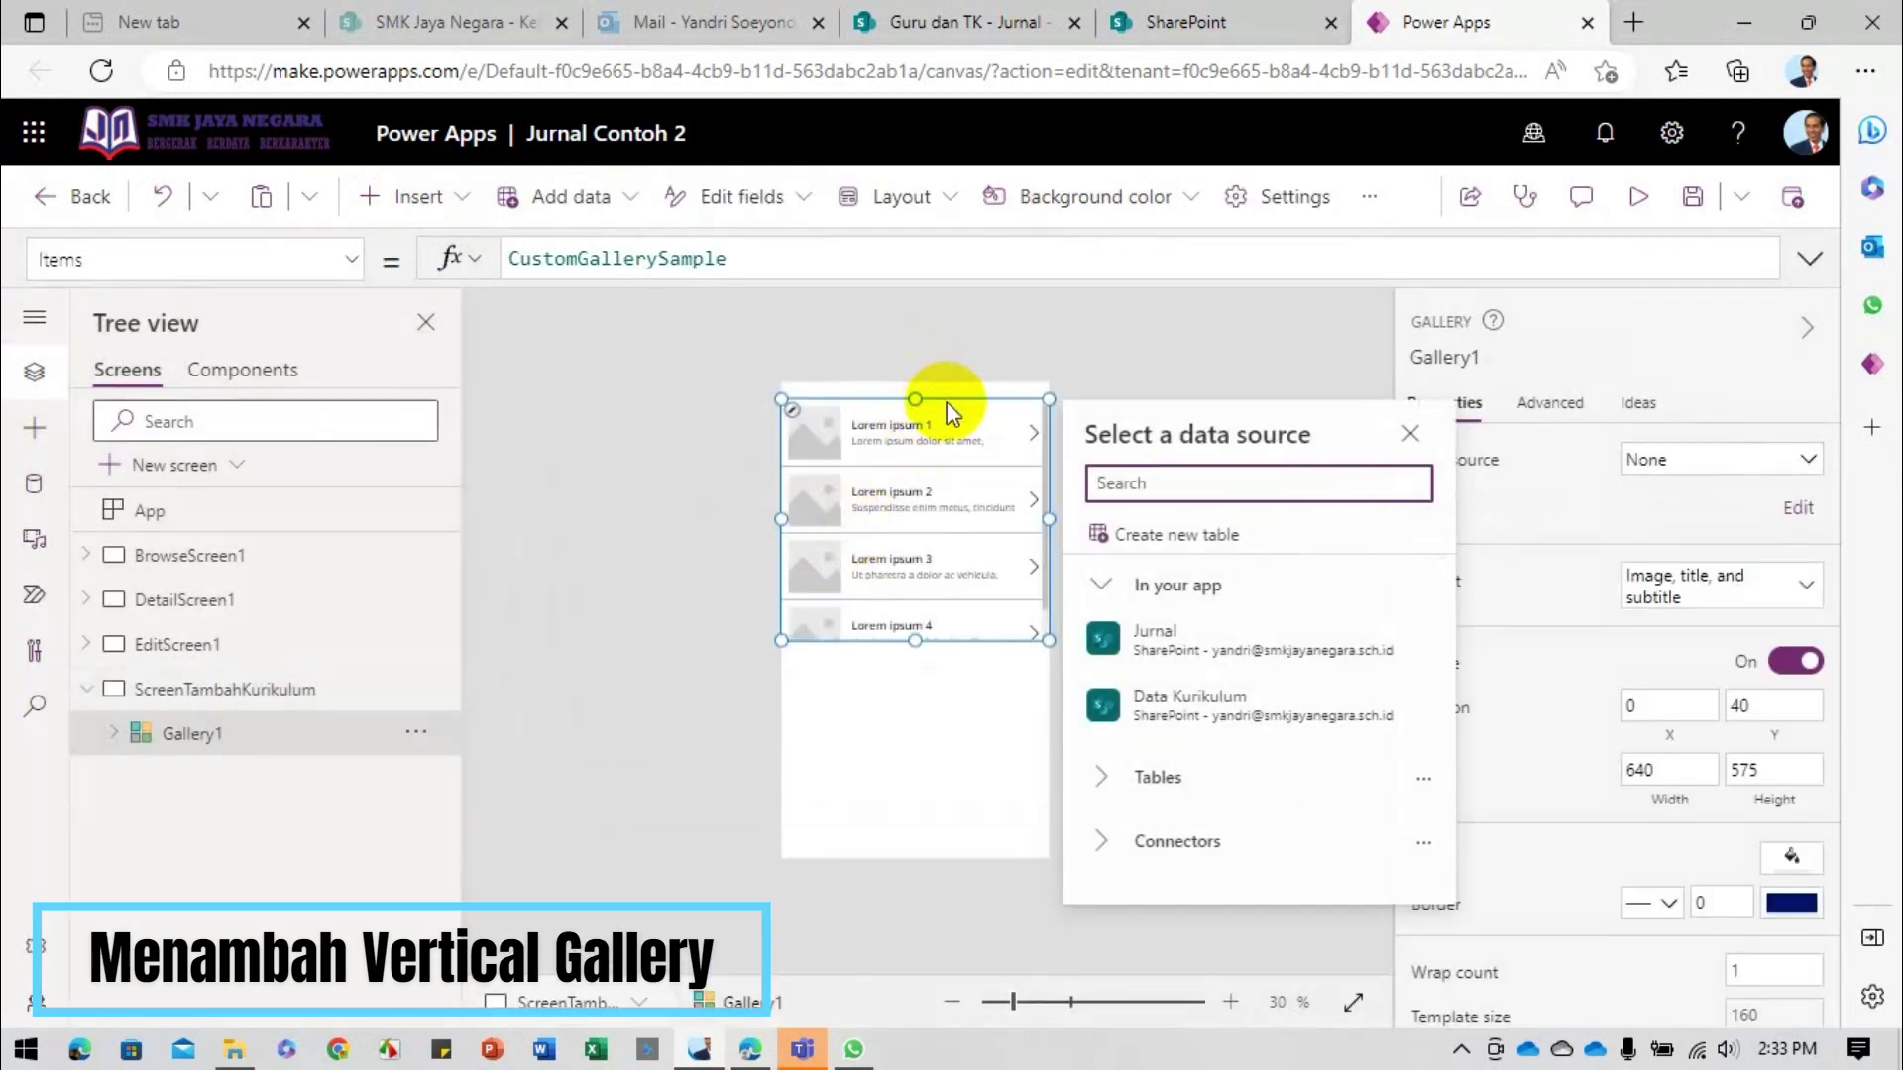
click(936, 396)
drag(937, 396, 939, 429)
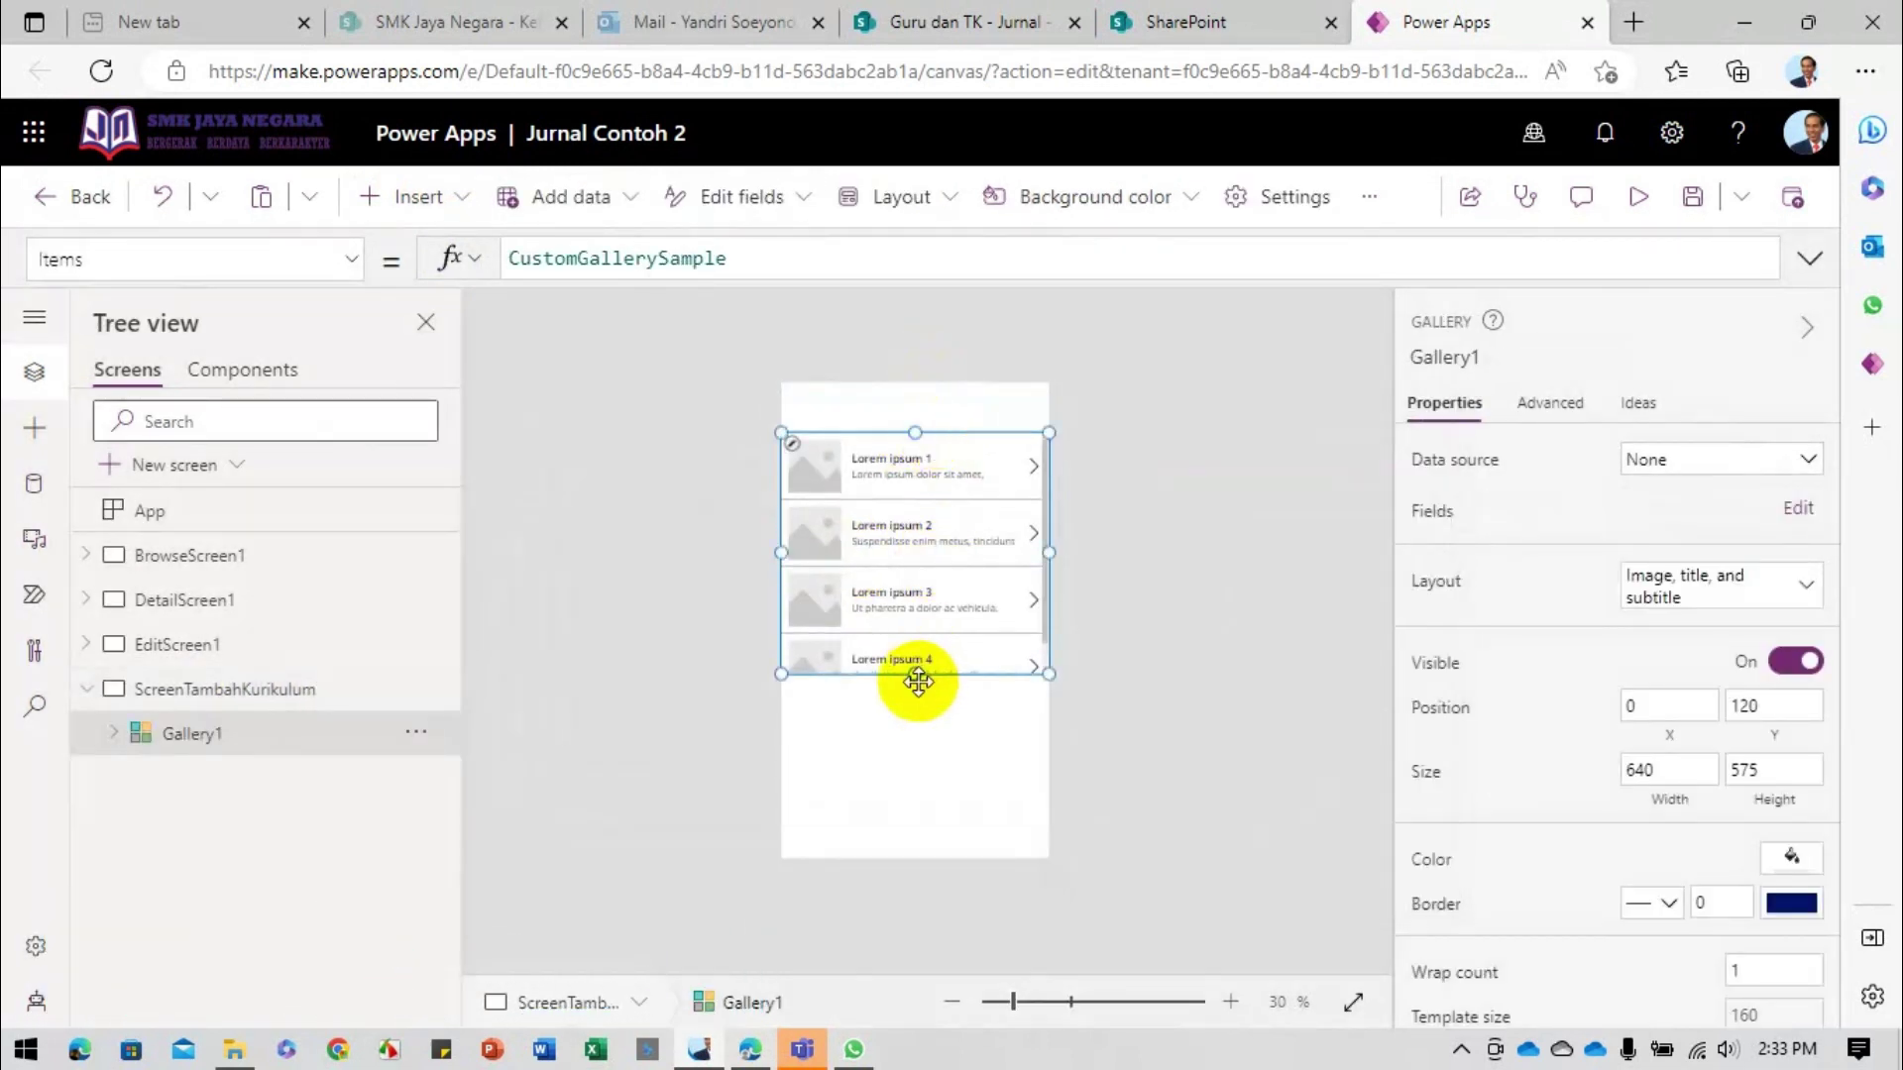
Step: Stretch the gallery to a height of 1005 and set its data source to Data Kurikulum
drag(911, 674, 909, 855)
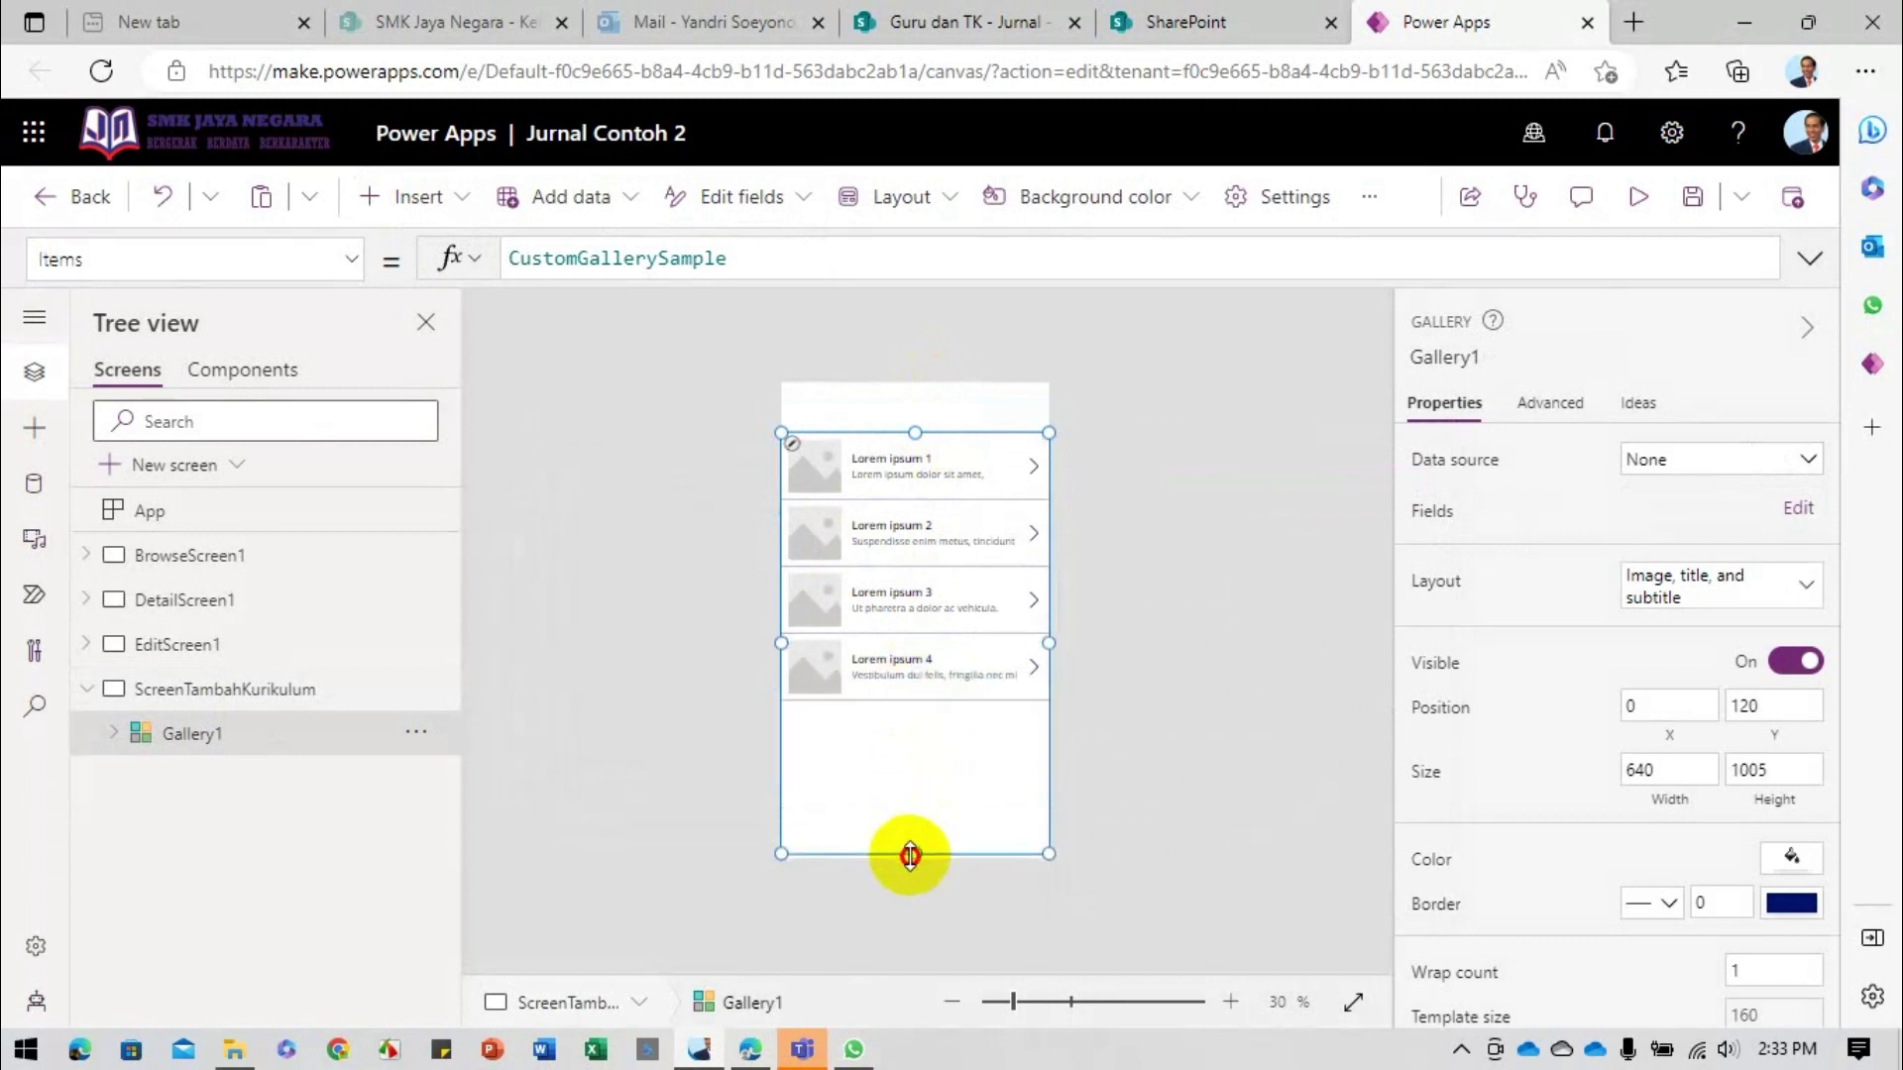
click(1803, 462)
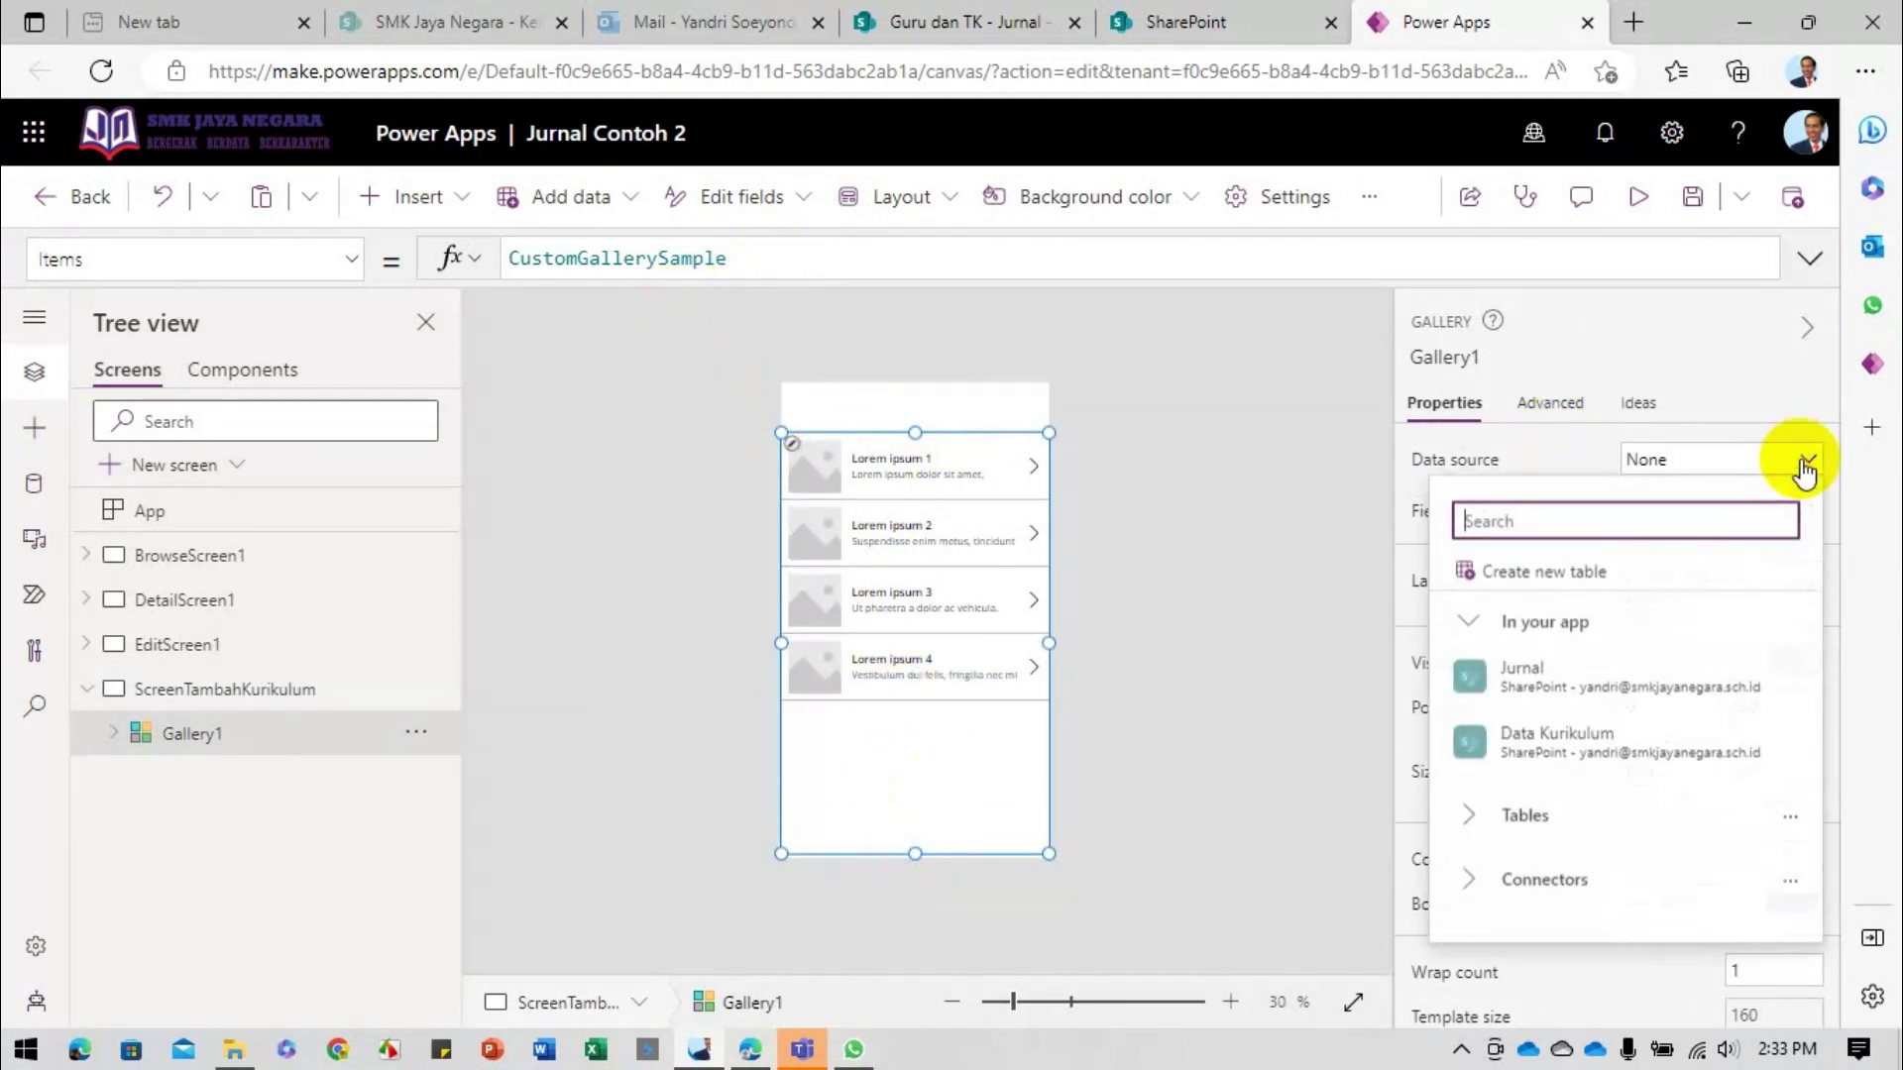
click(1620, 744)
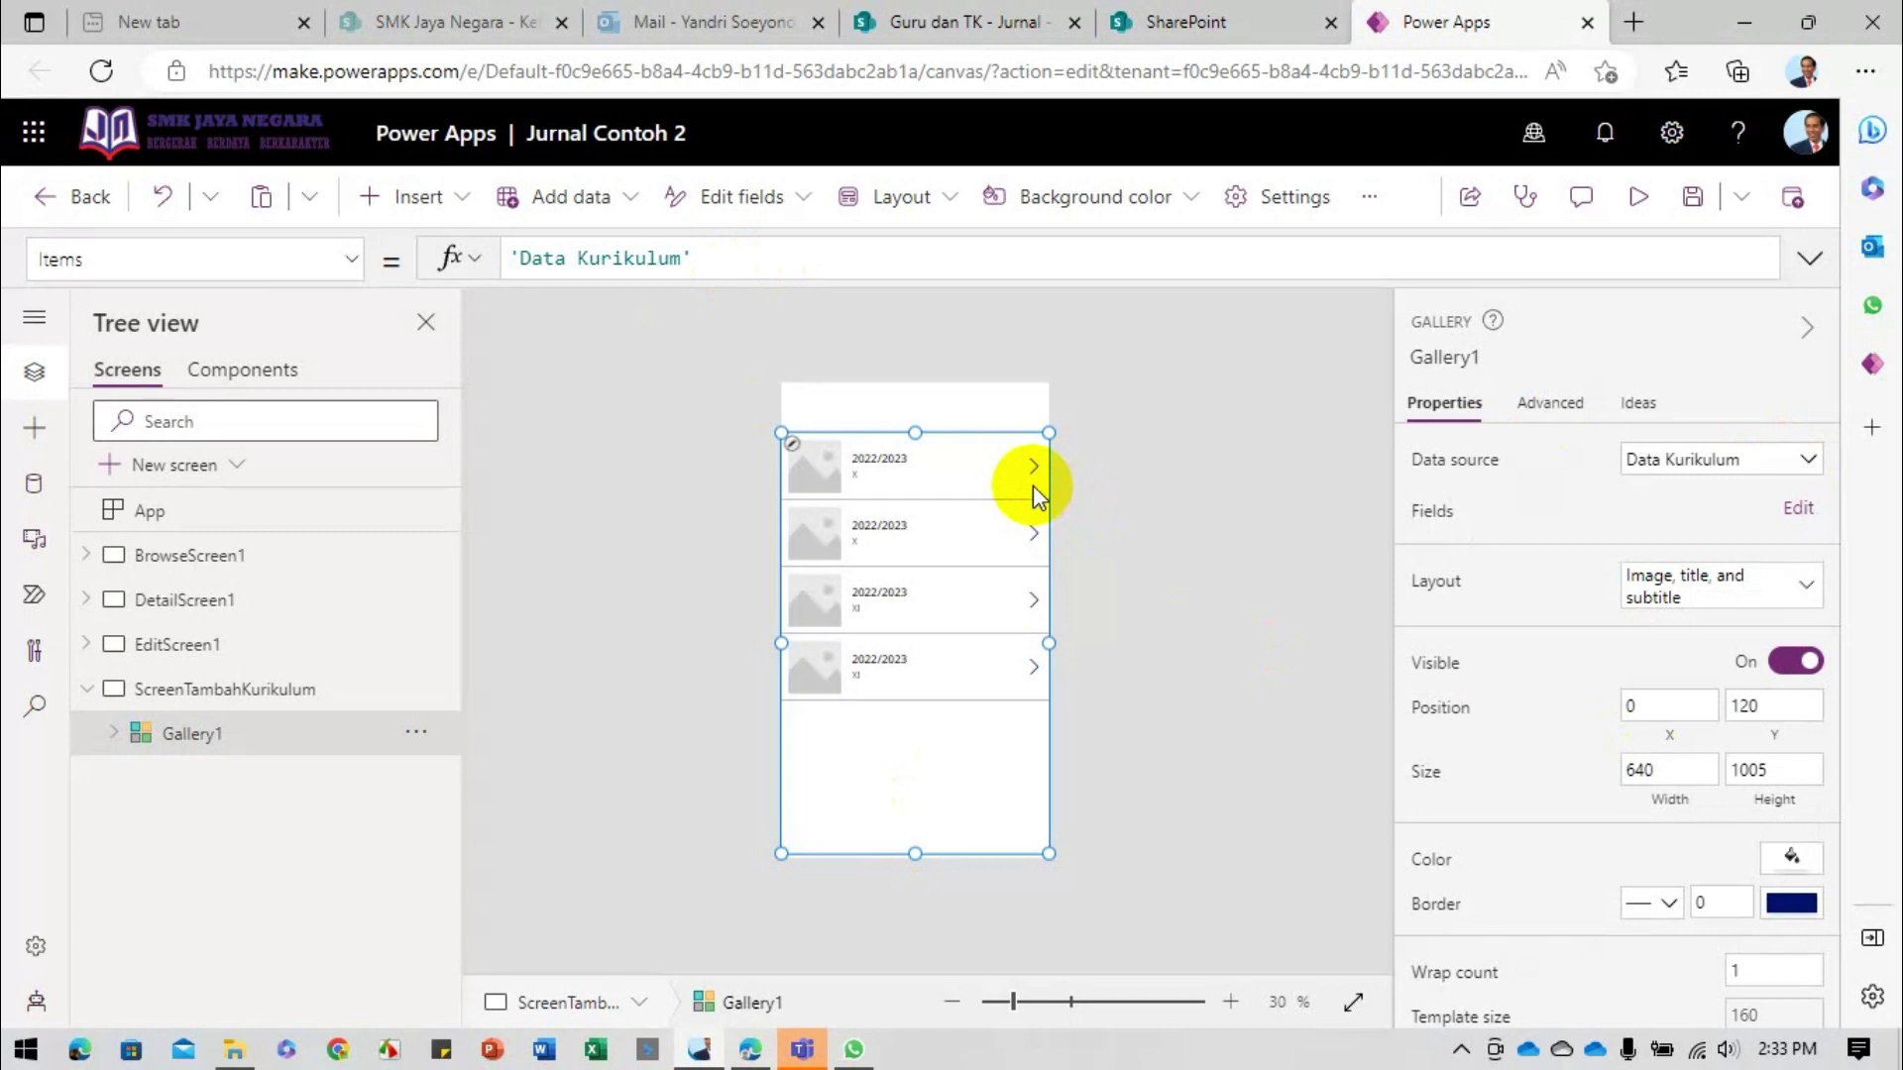
Step: Rename the gallery's screen to ScrKurikulum
right_click(414, 692)
click(486, 480)
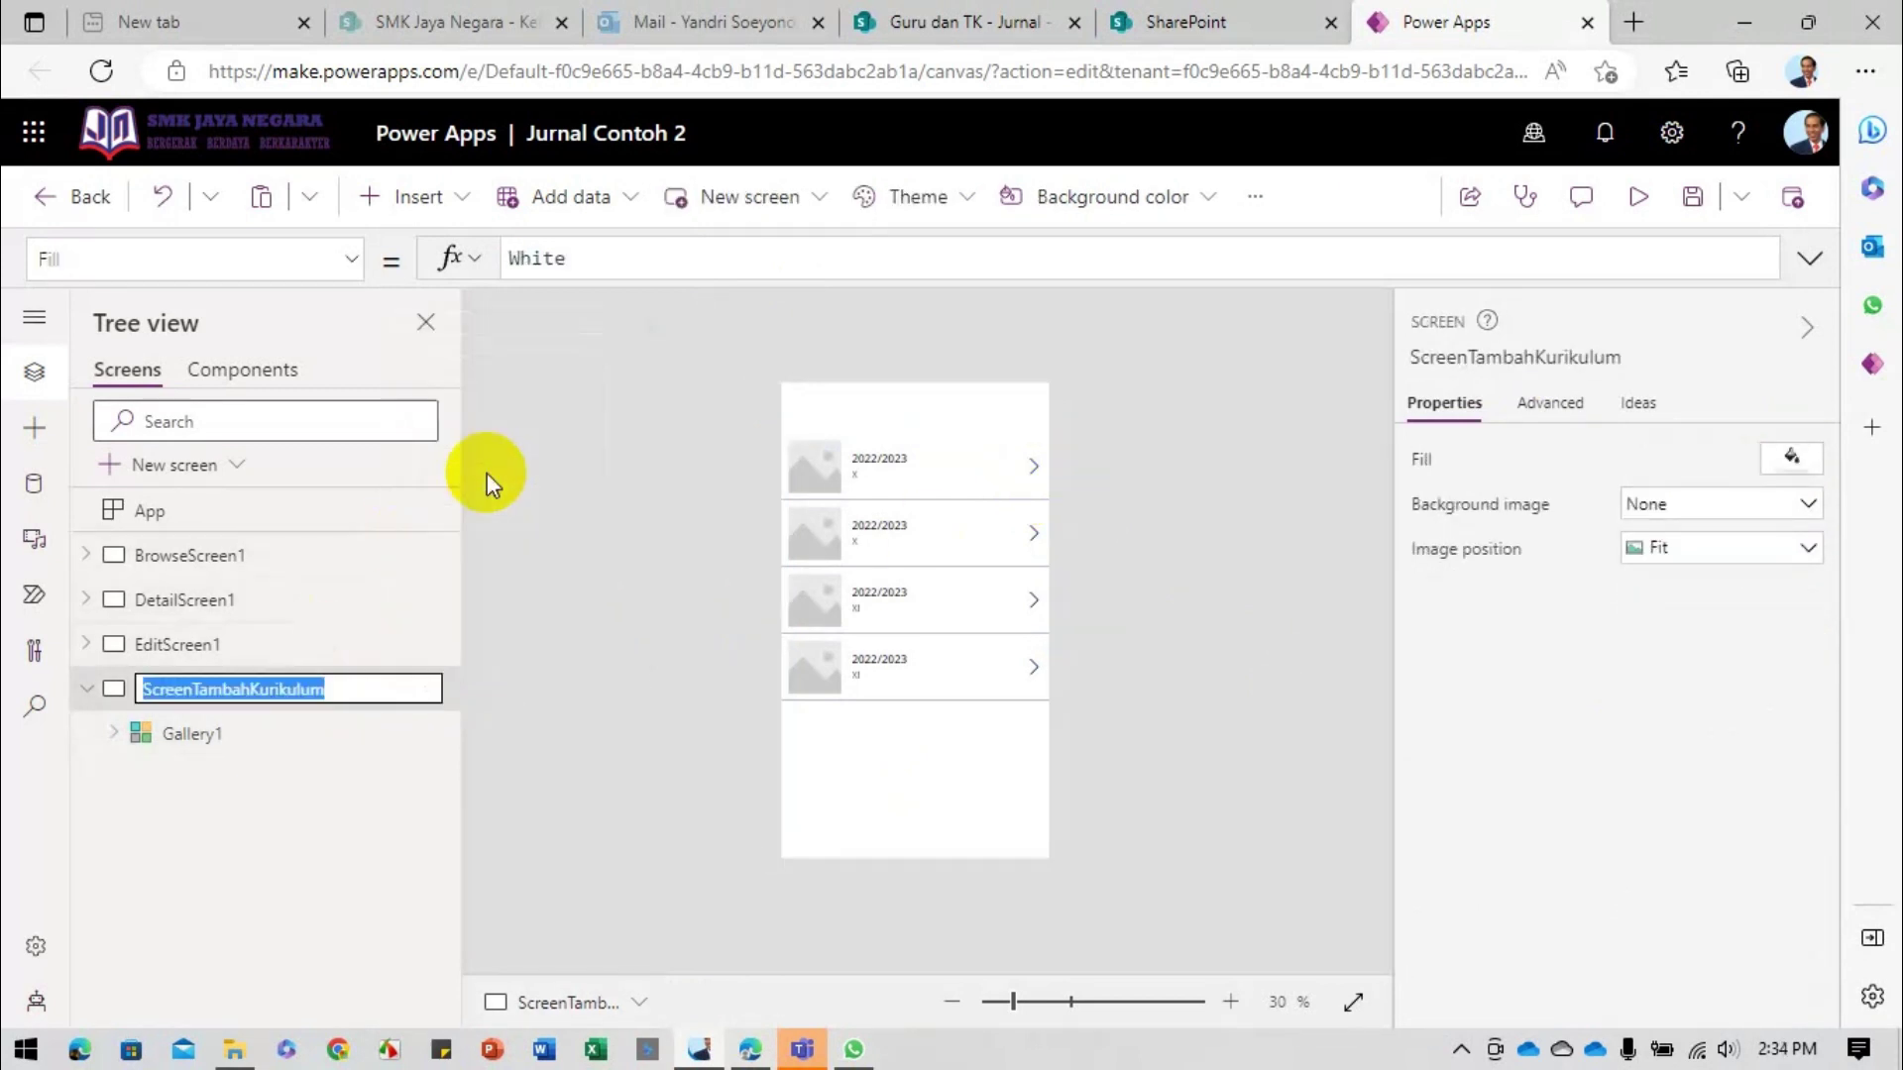
text(S)
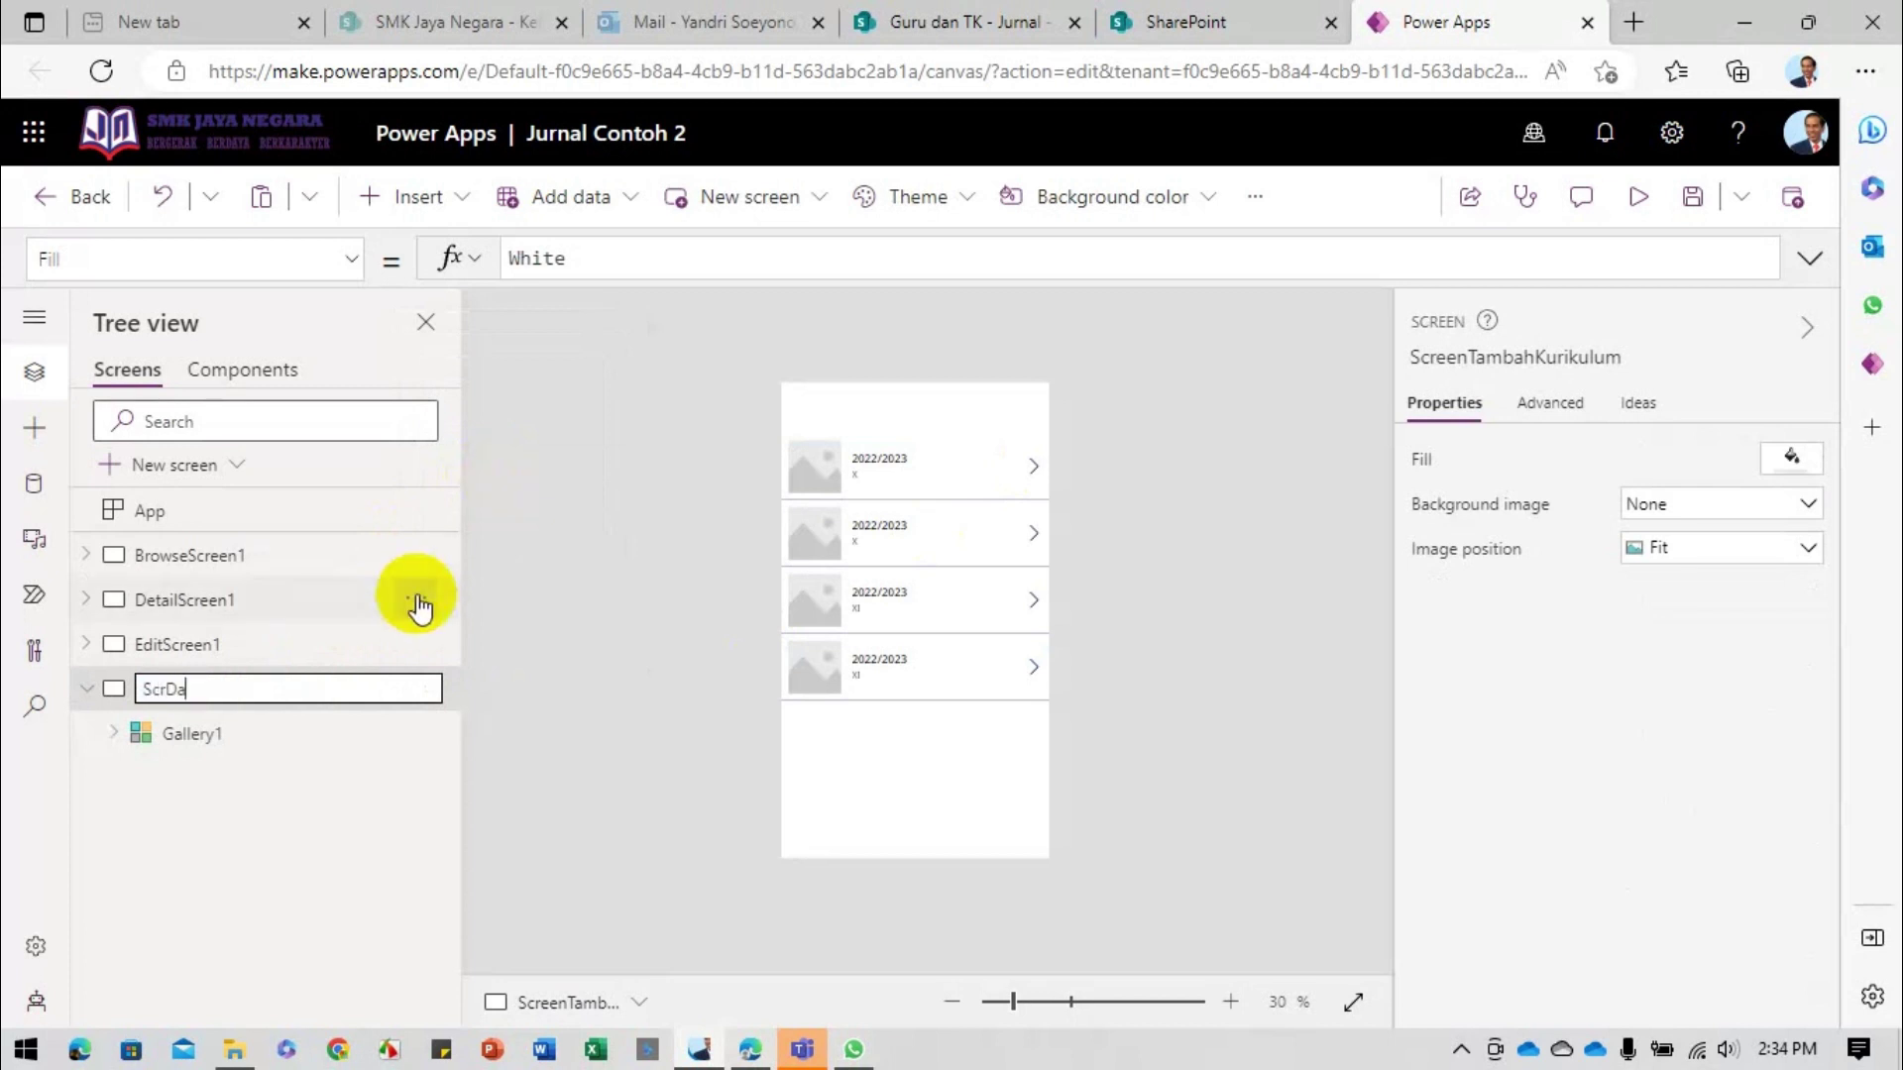
text(crKurikulum)
key(Return)
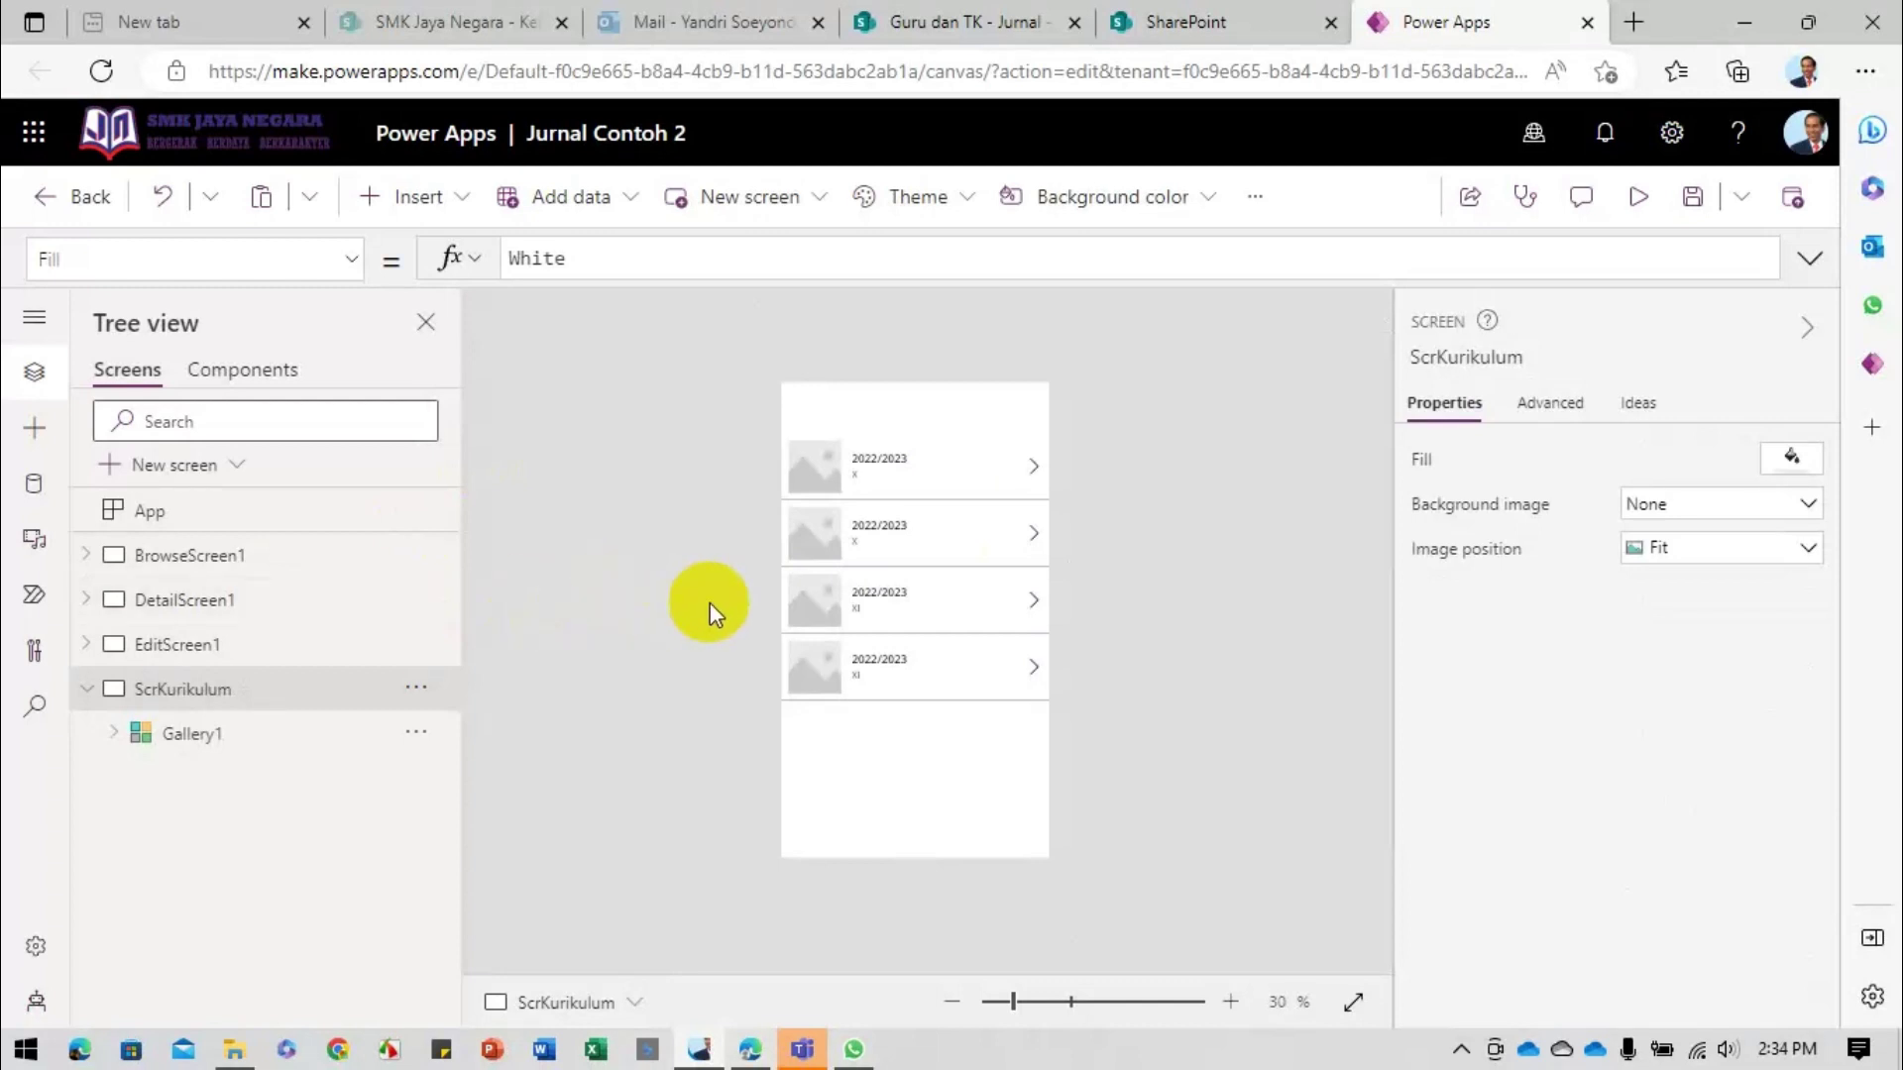
Step: Change the layout of the Data Kurikulum gallery to Title, subtitle, and body
click(86, 689)
click(954, 752)
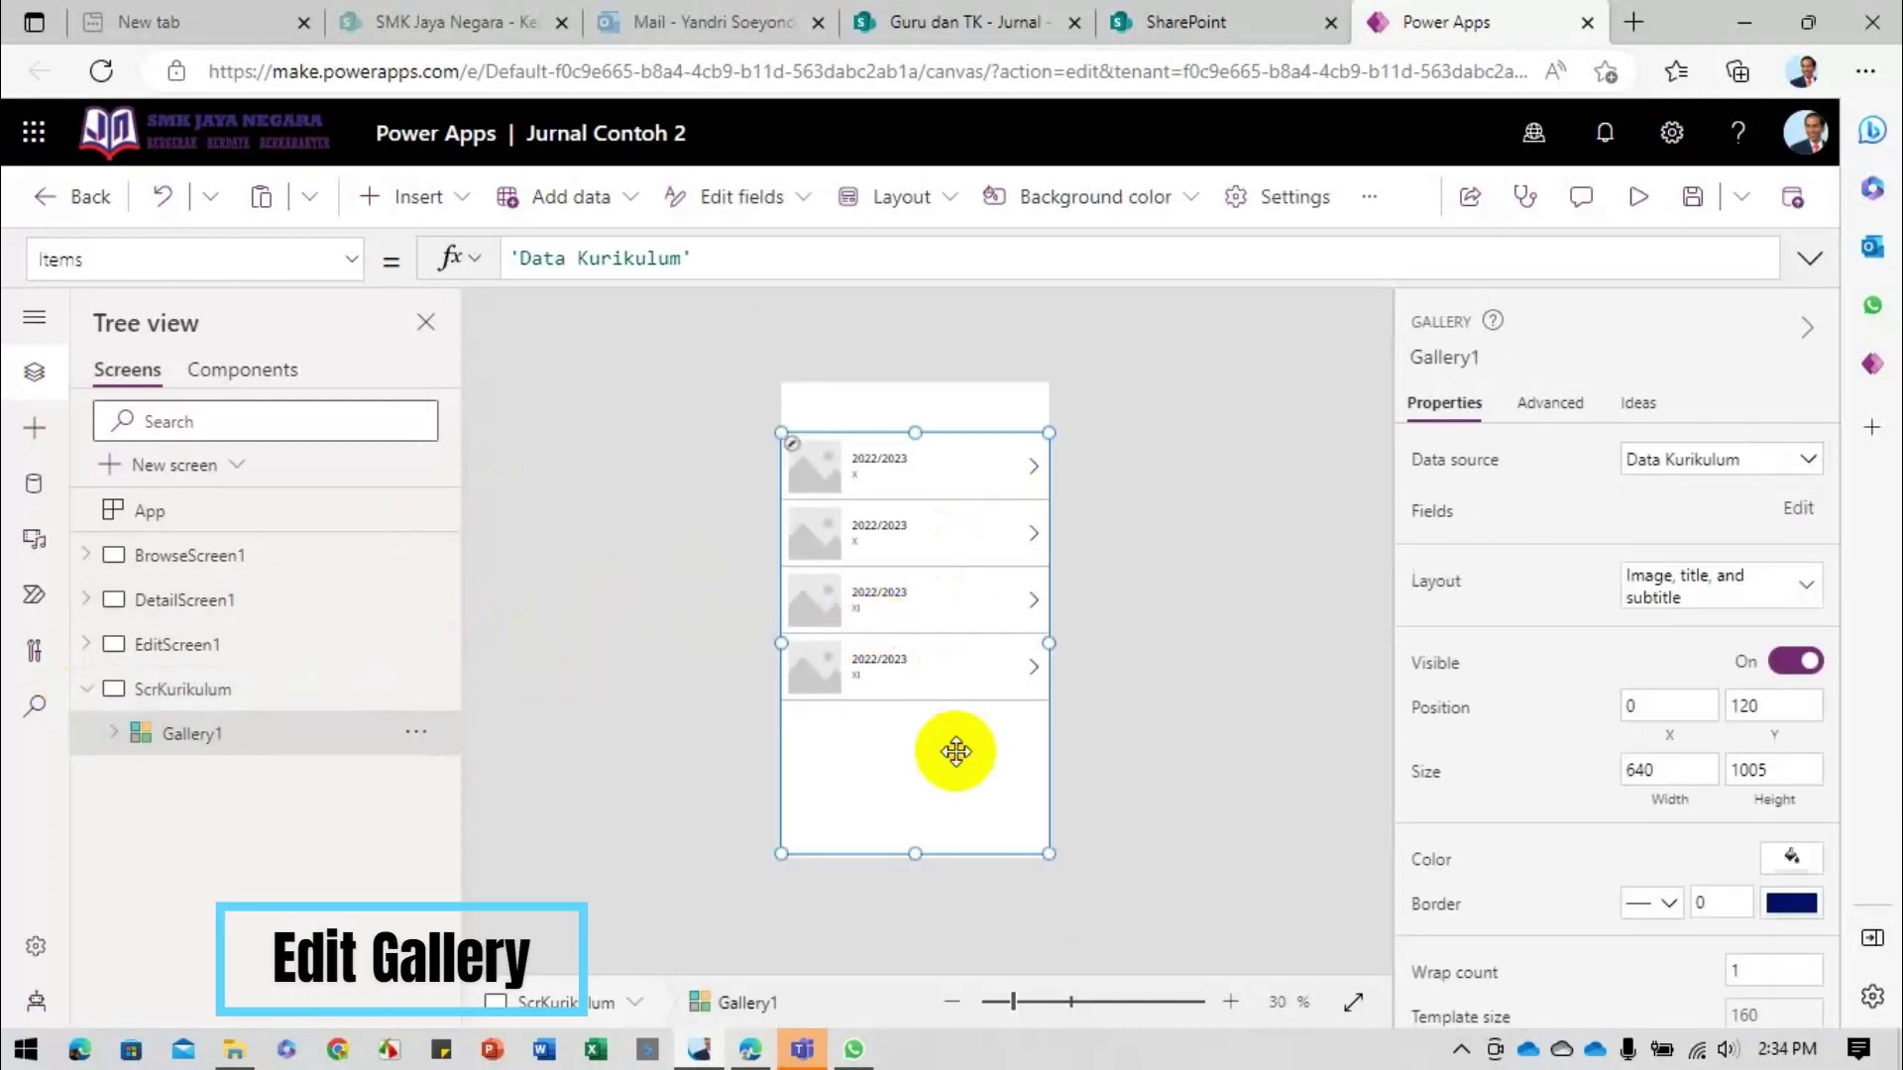
click(804, 198)
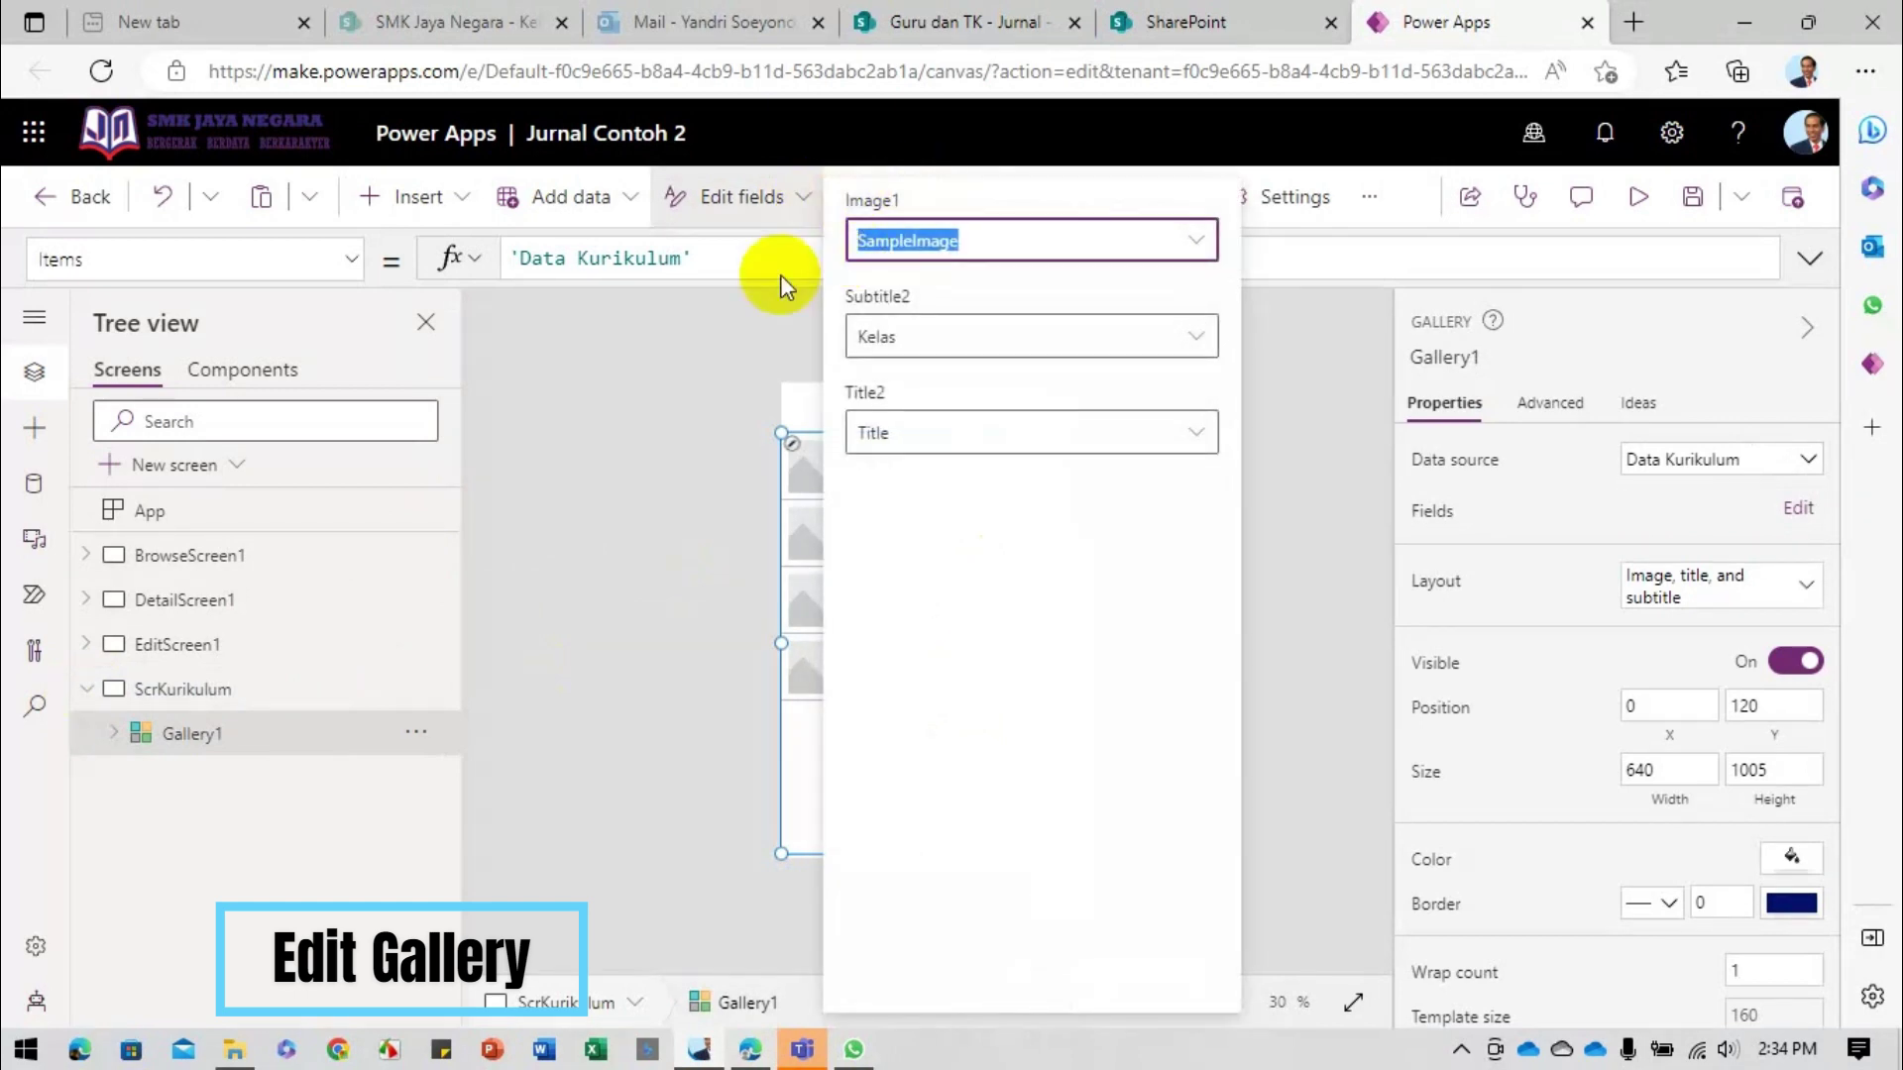
click(777, 285)
click(887, 818)
click(904, 203)
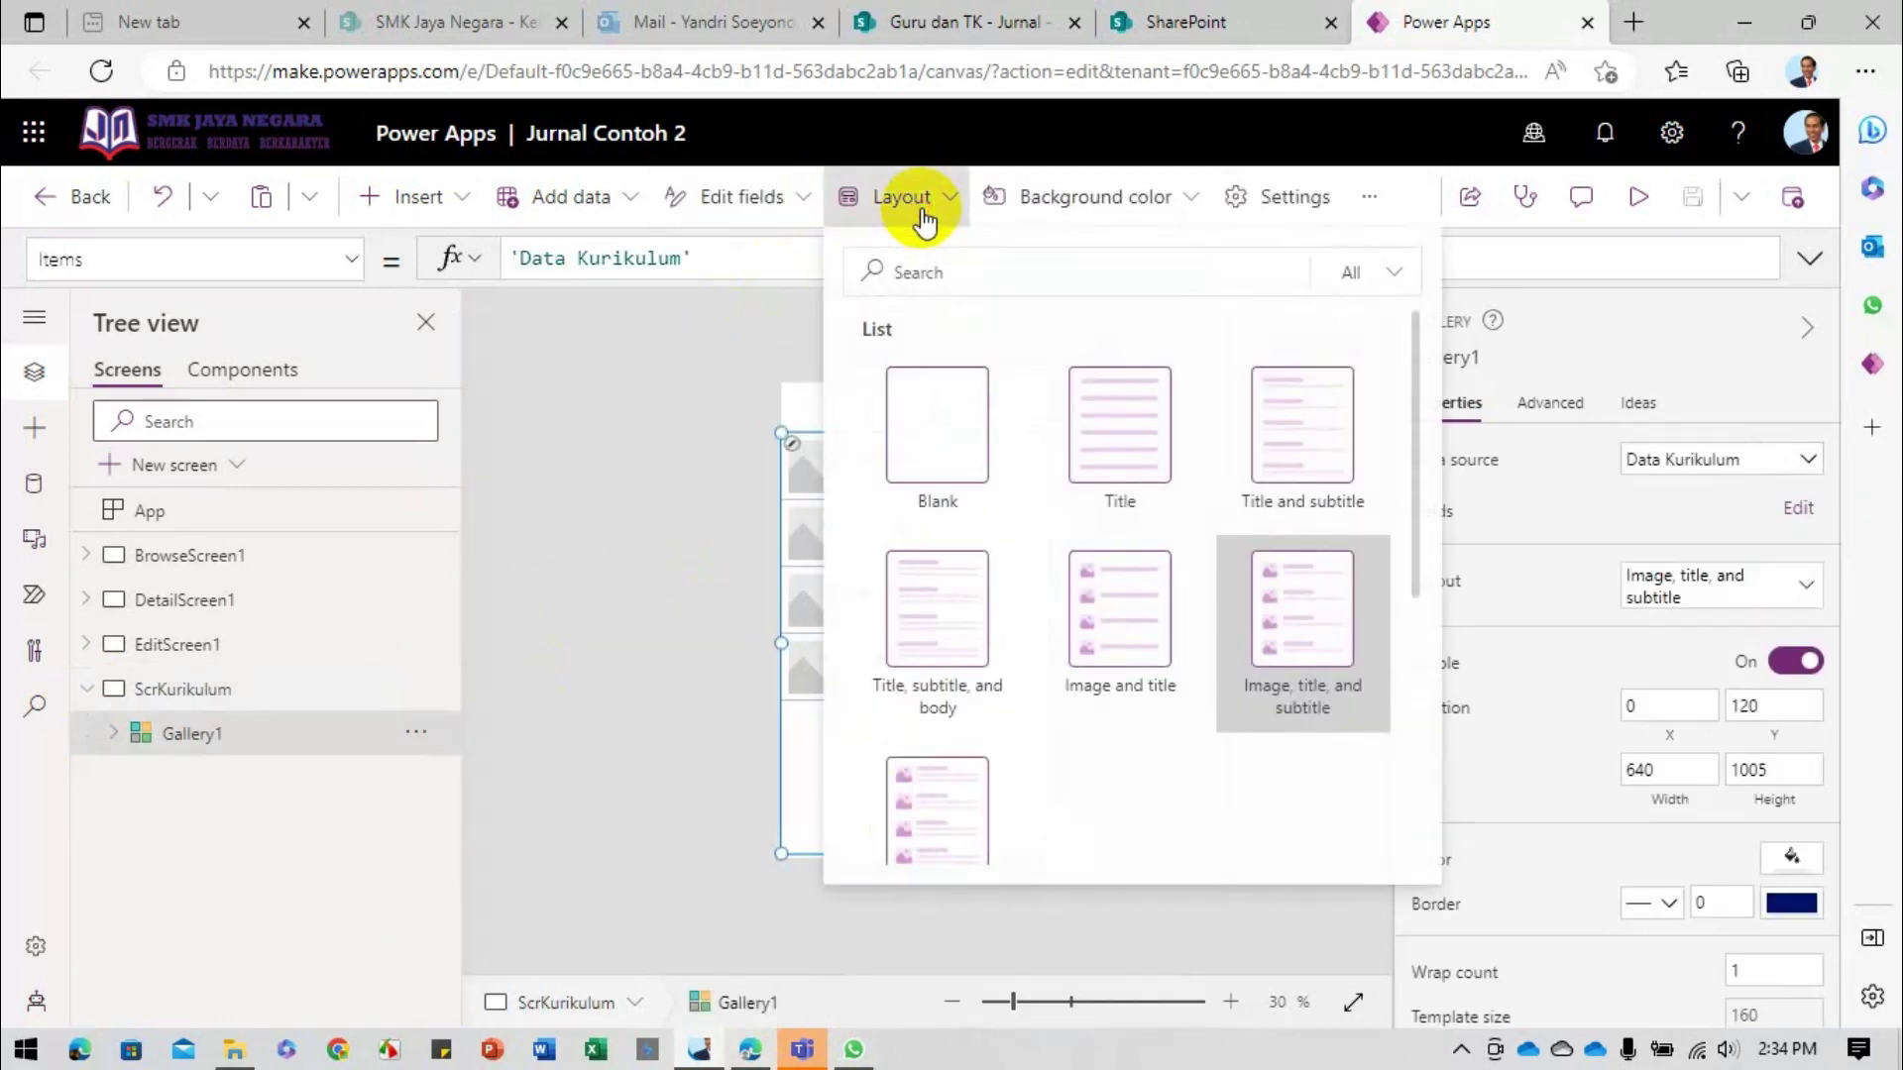
click(951, 621)
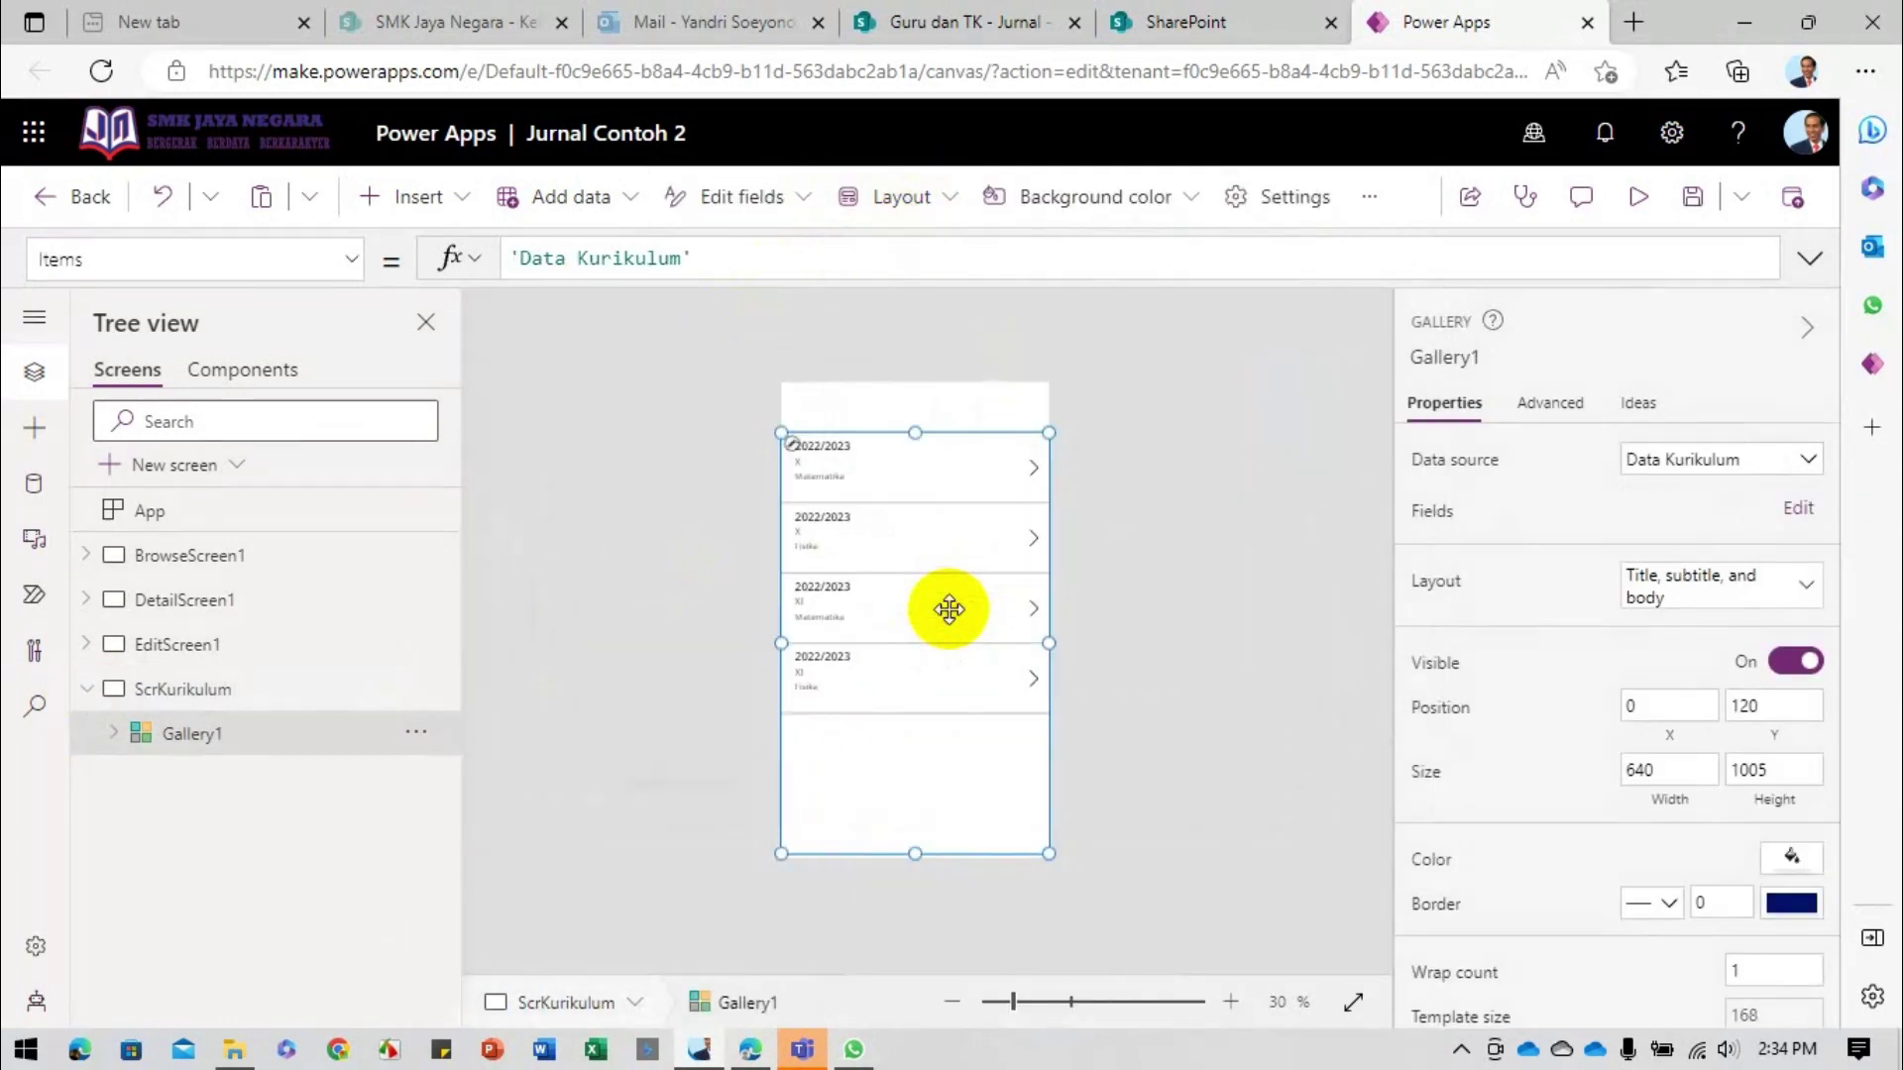
Step: Set the gallery's title field to Mata Pelajaran
click(780, 206)
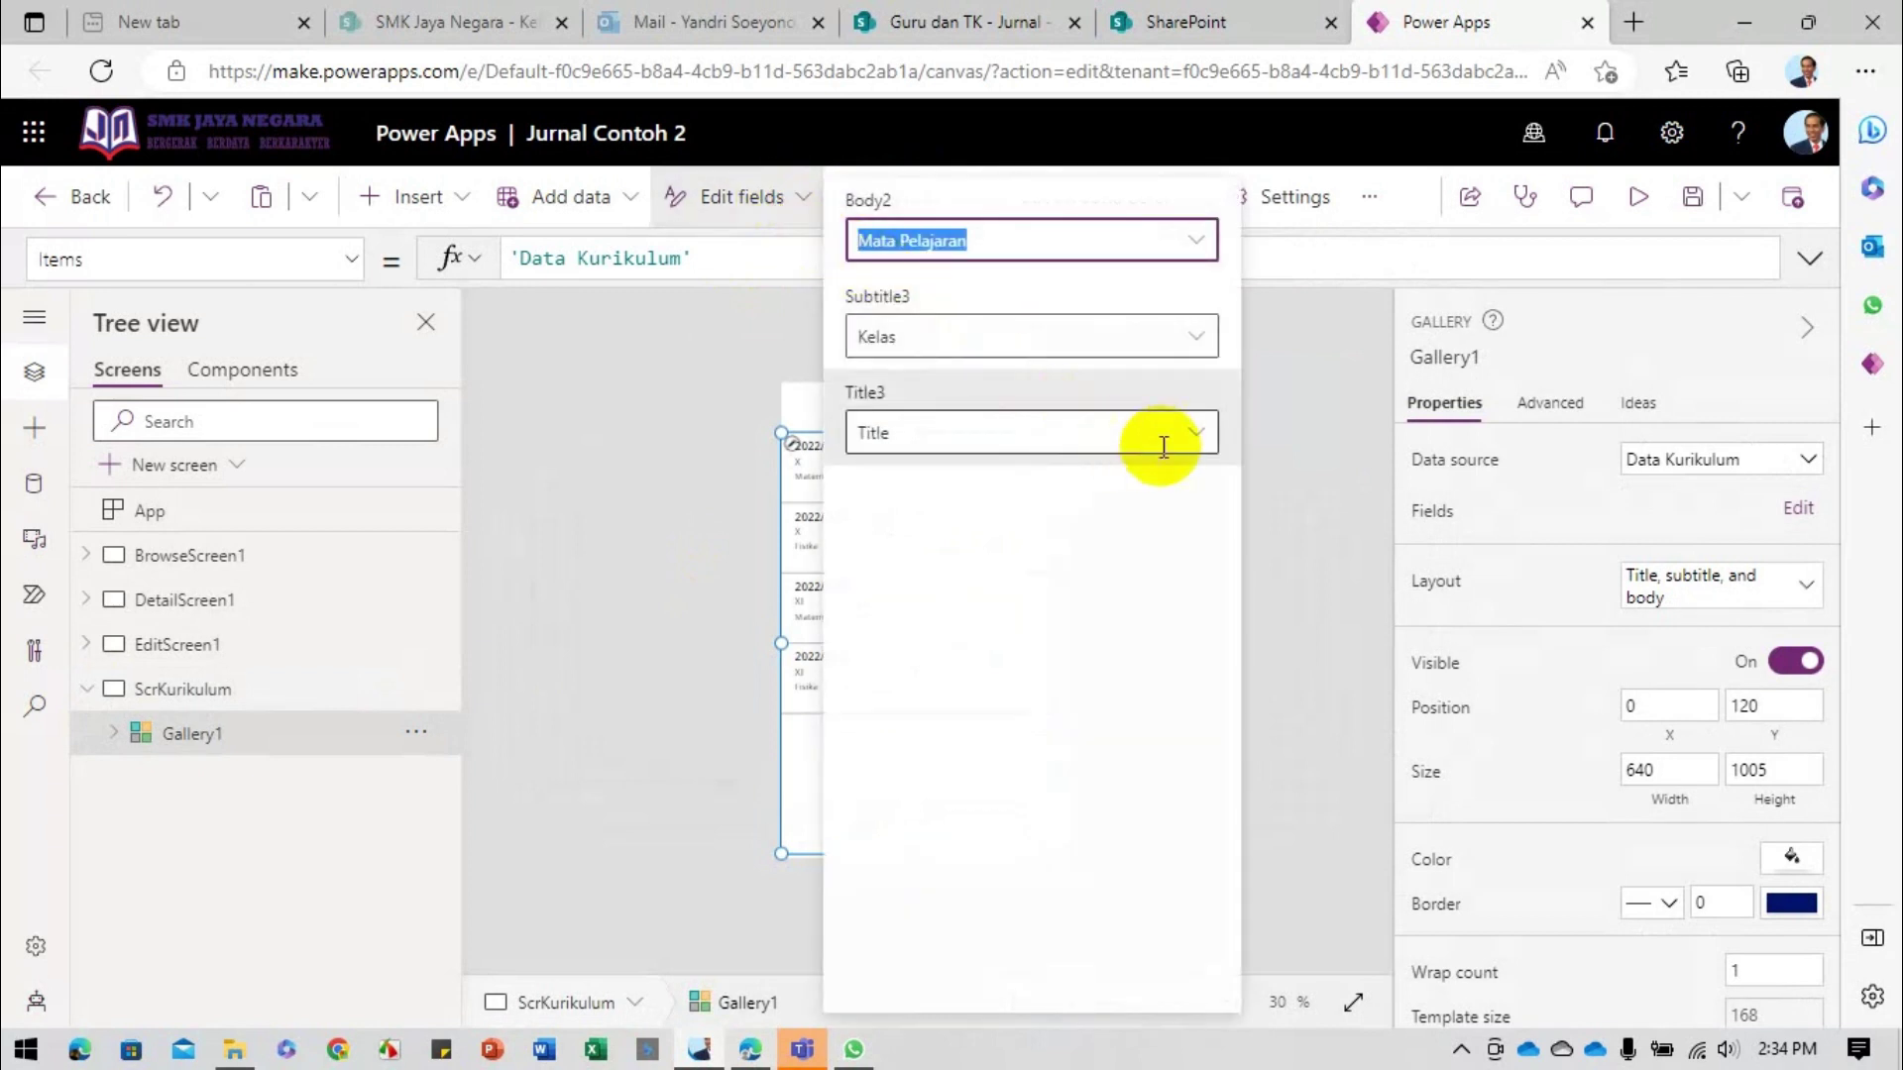
click(1191, 439)
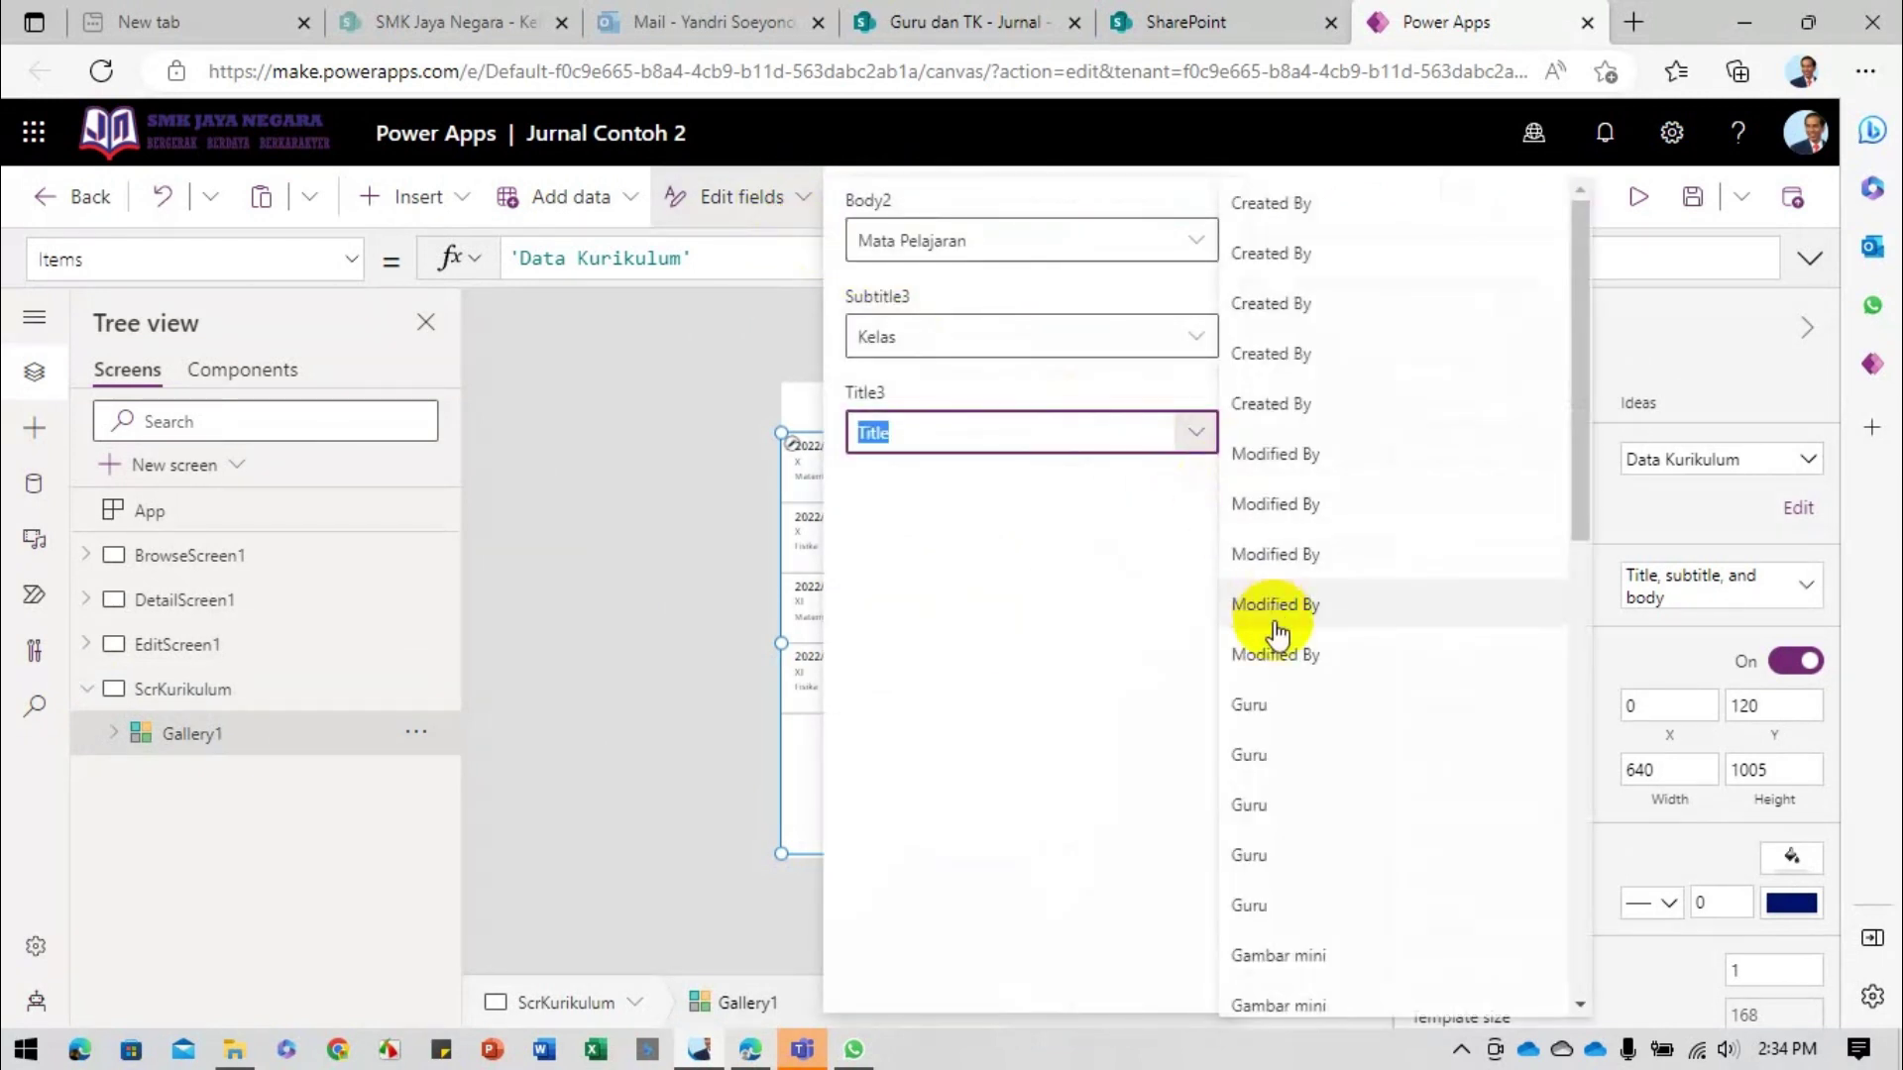
scroll(1278, 713, down, 3)
scroll(1286, 715, down, 5)
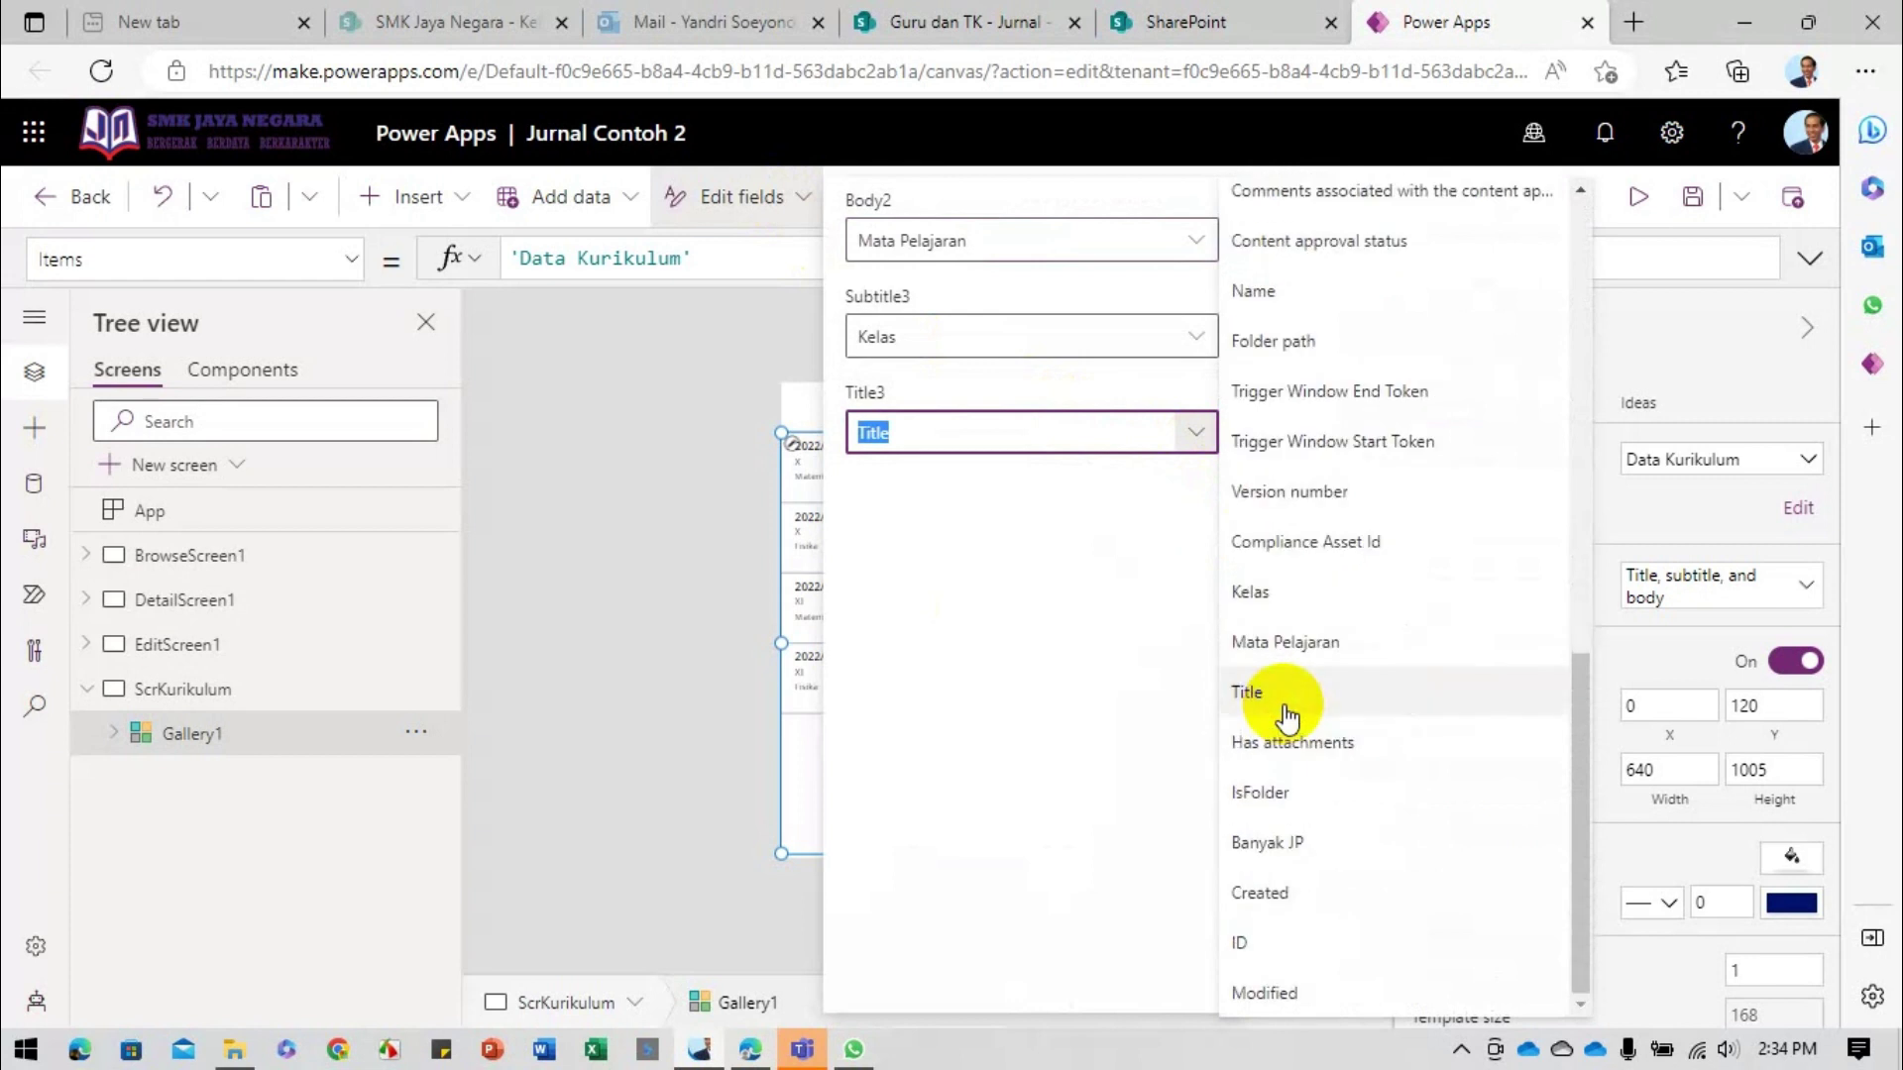
click(1286, 706)
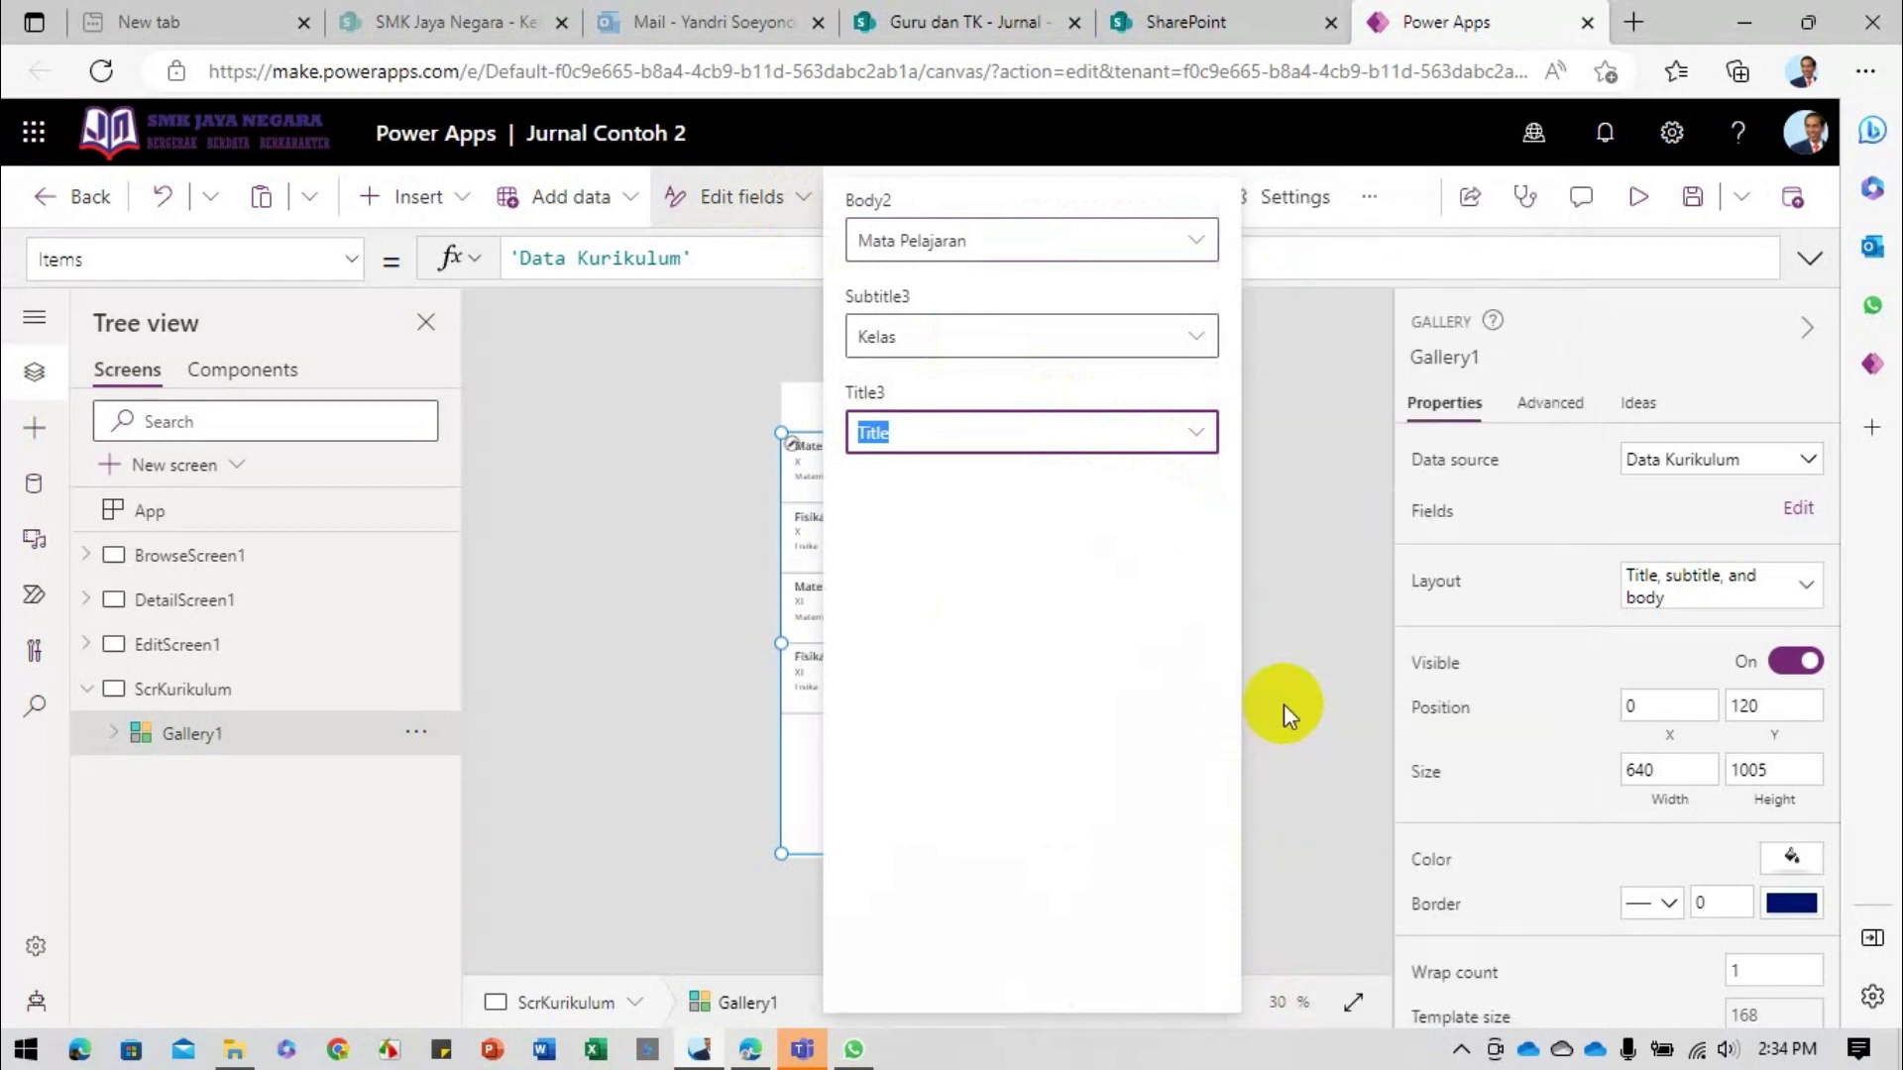
Step: Set the gallery's body field to the third Guru entry so each item shows the teacher's name
click(1196, 239)
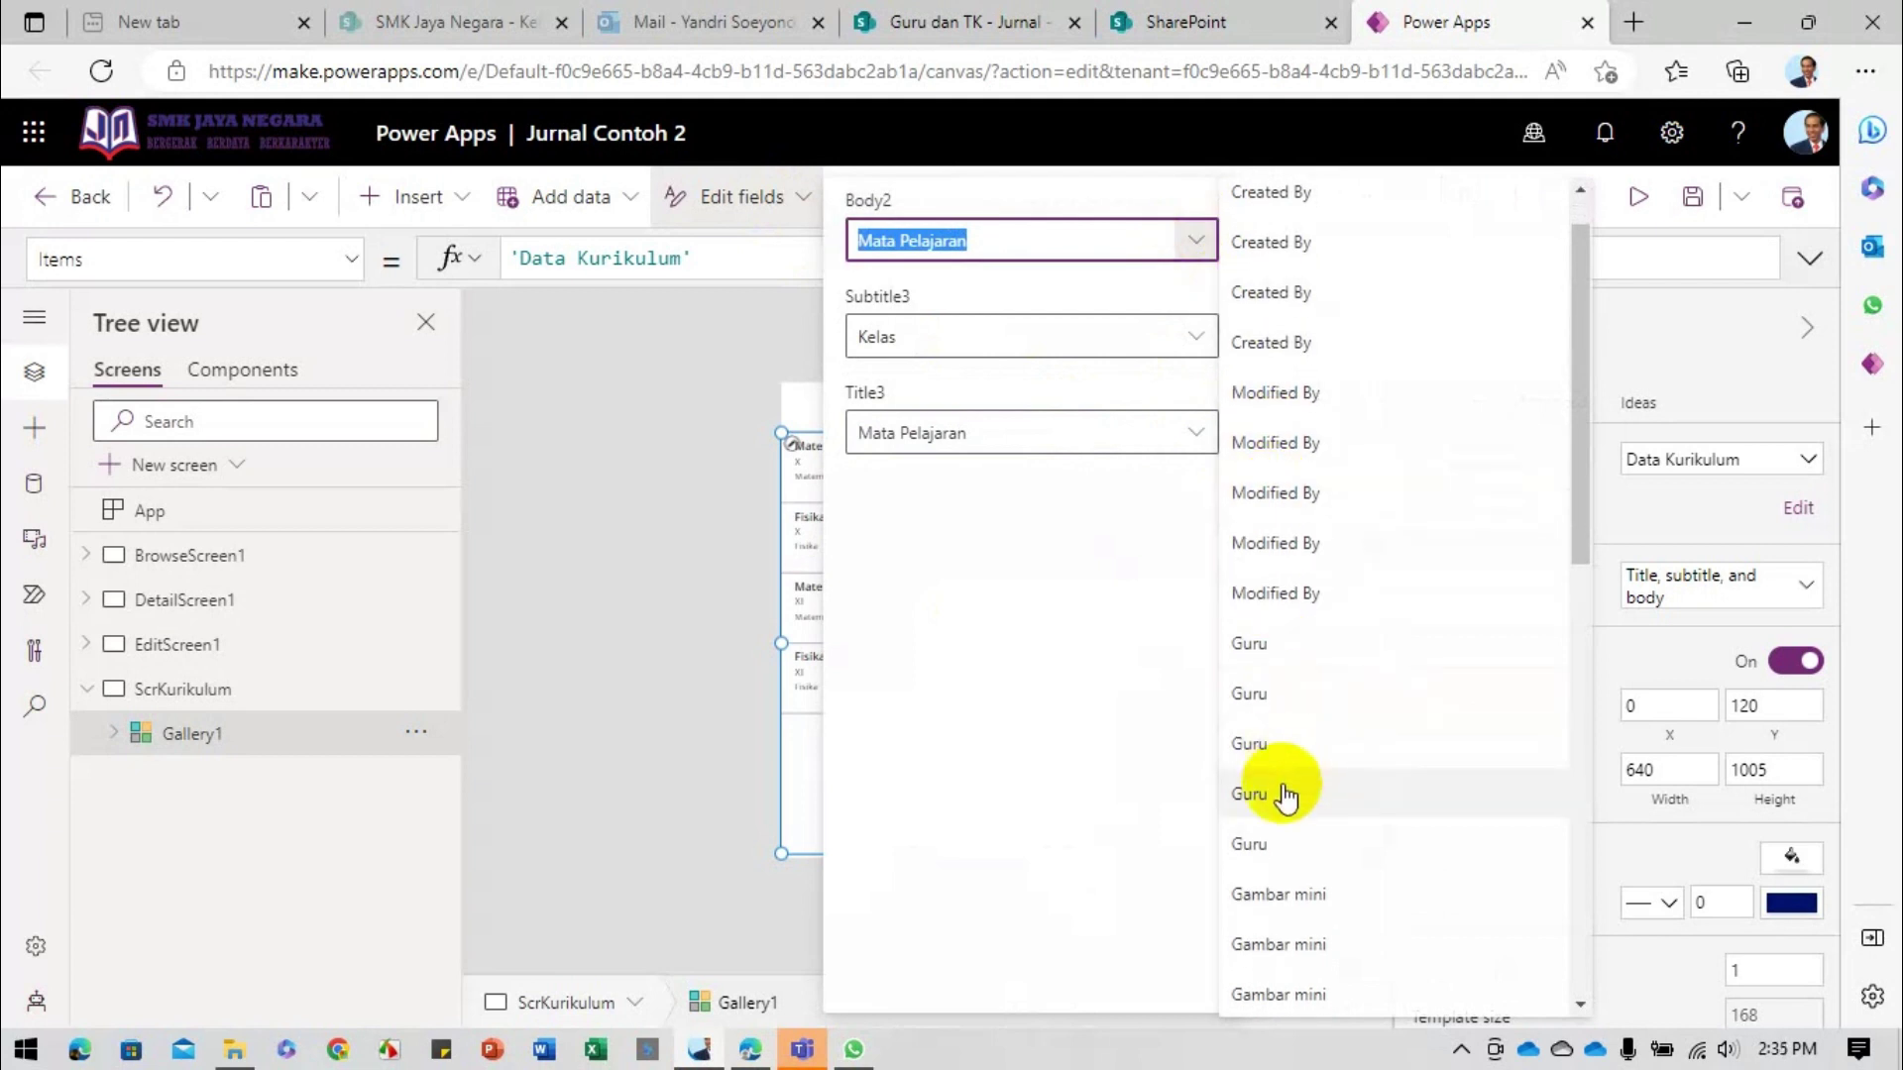
click(1285, 847)
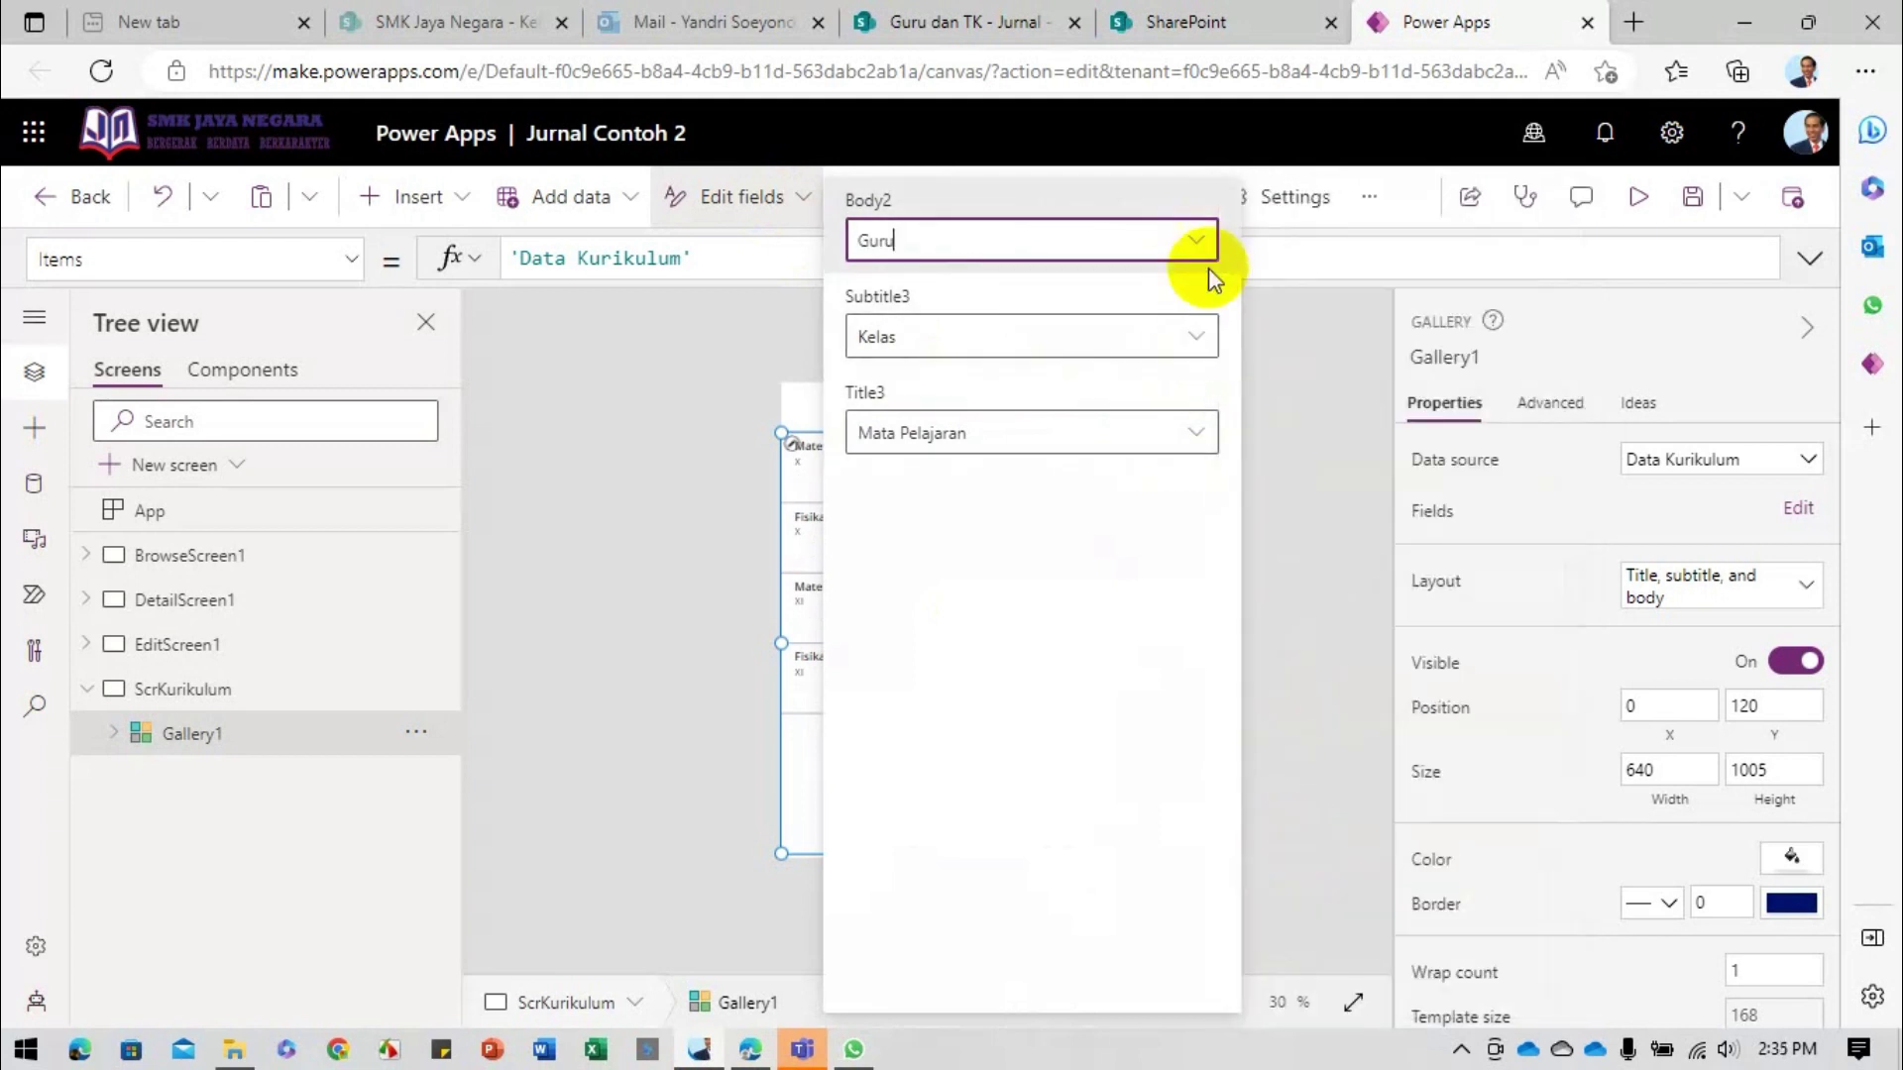
click(1196, 240)
click(1301, 862)
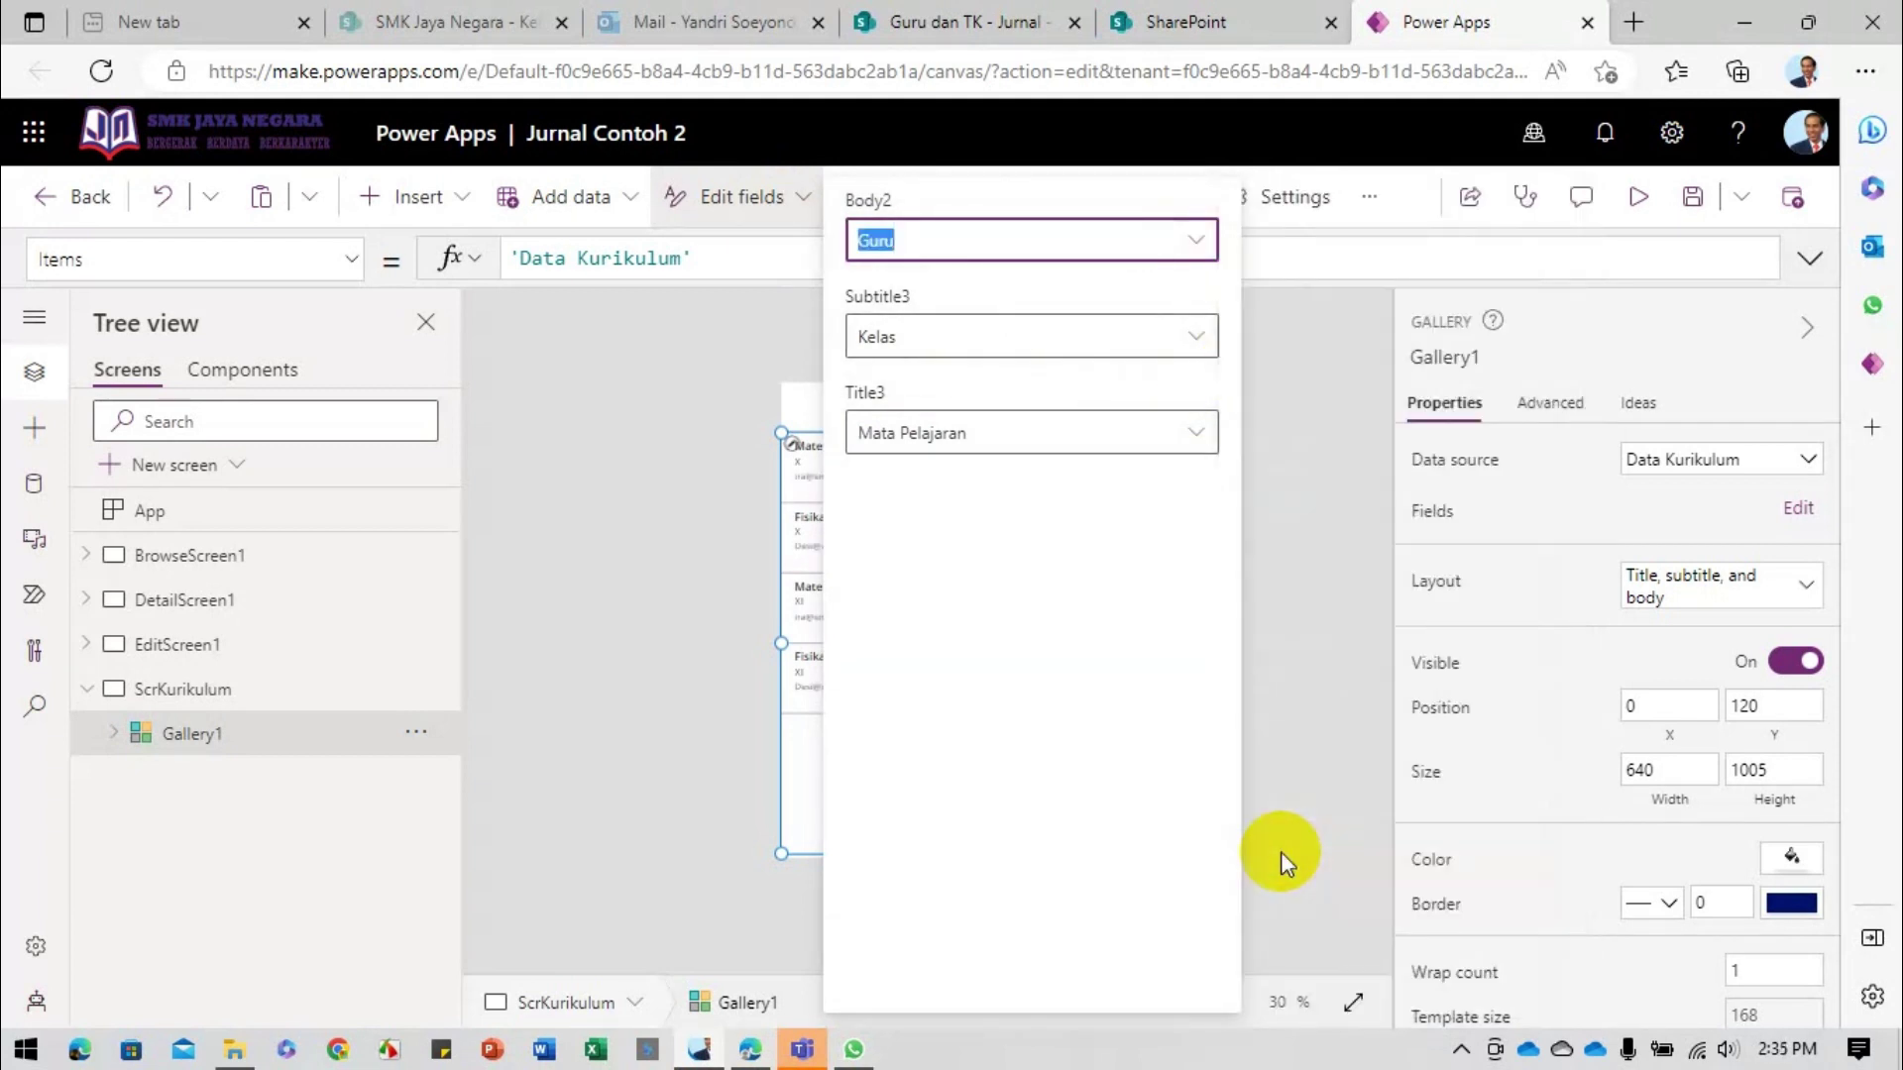
click(1199, 243)
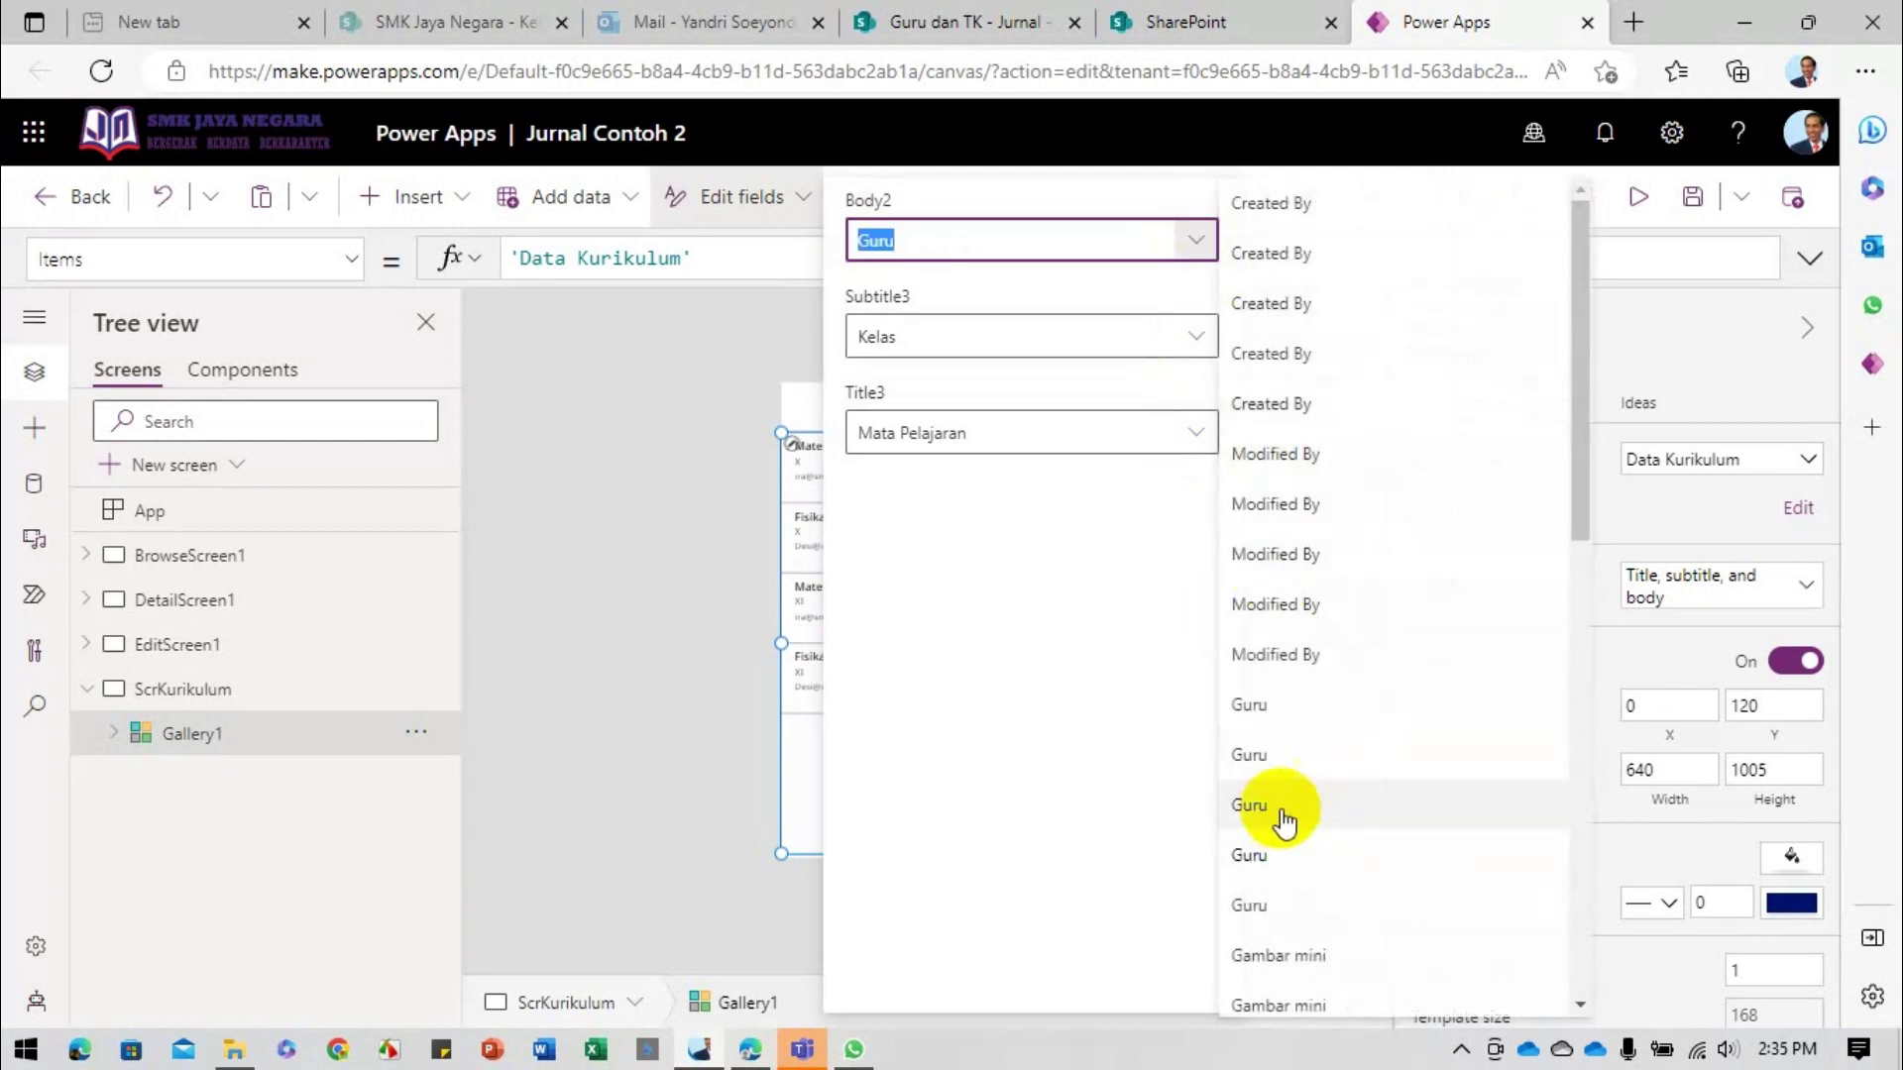
click(1280, 806)
click(1252, 599)
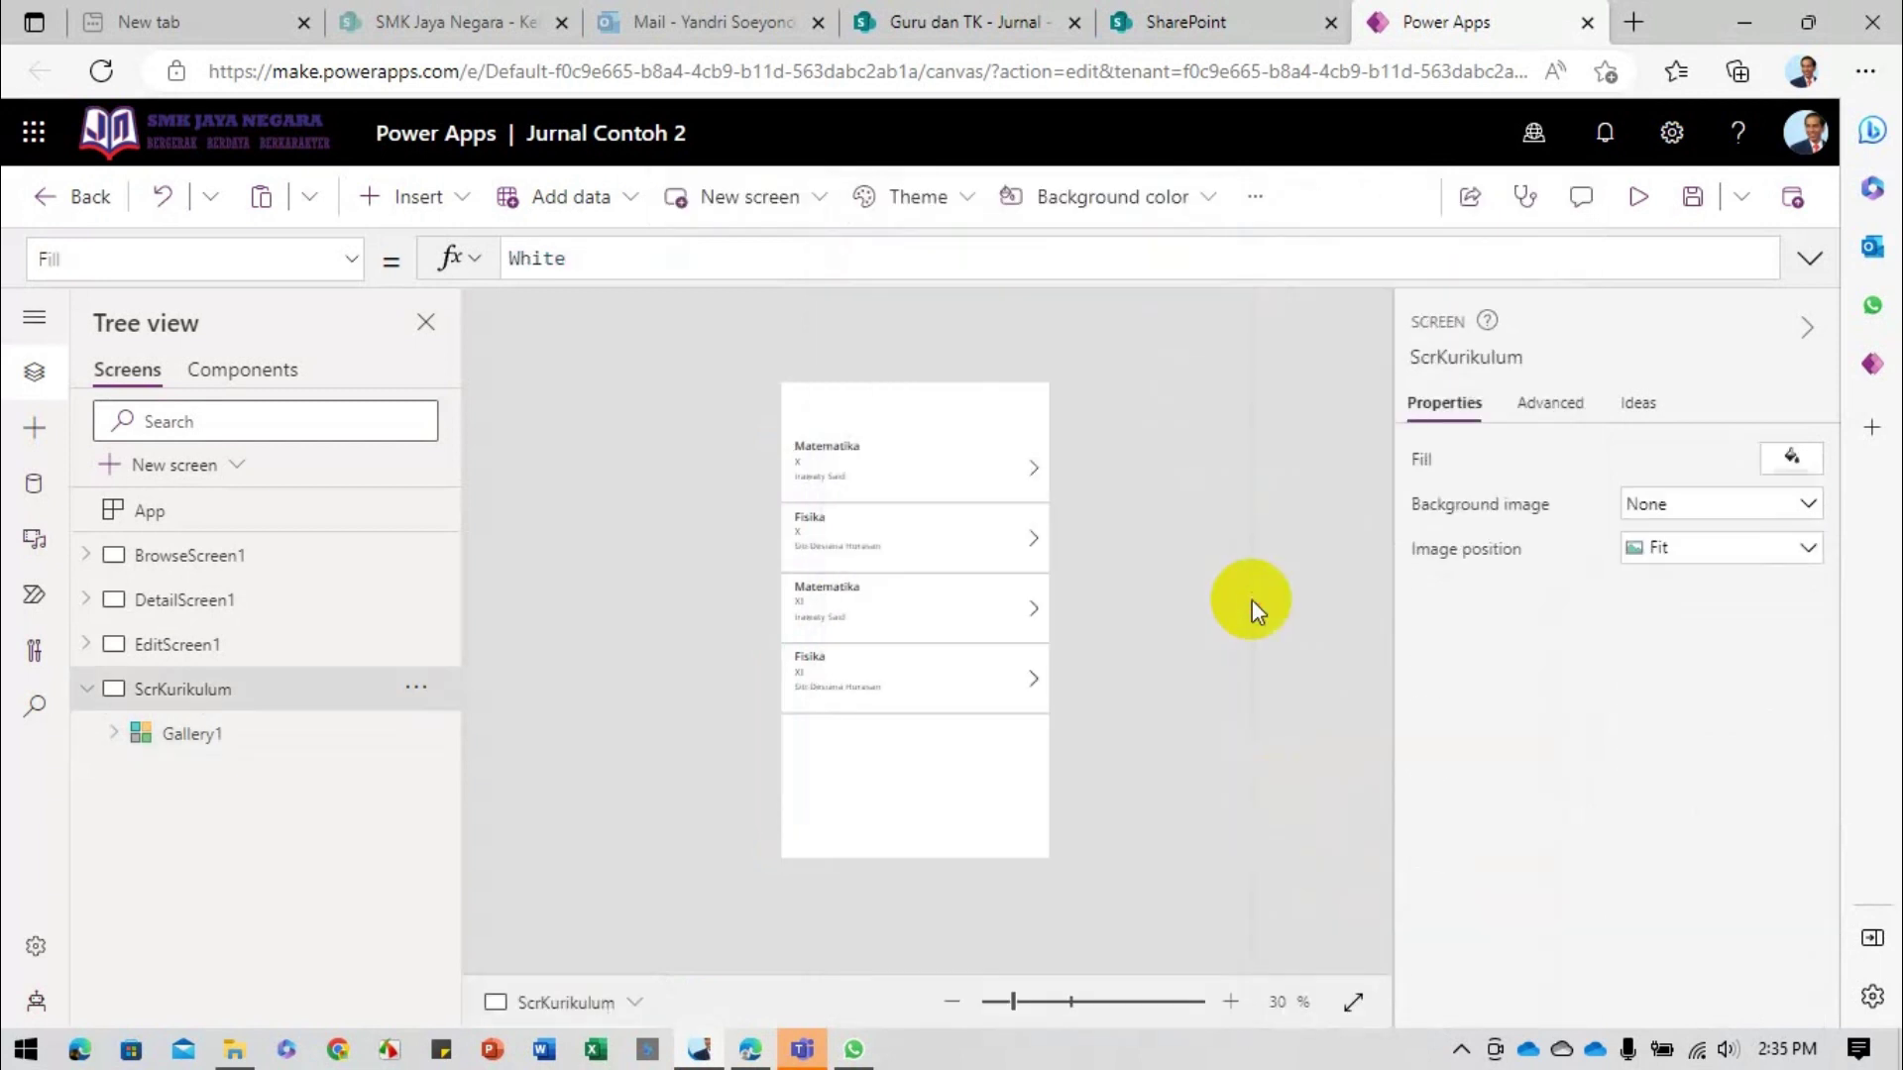
click(892, 792)
click(1180, 635)
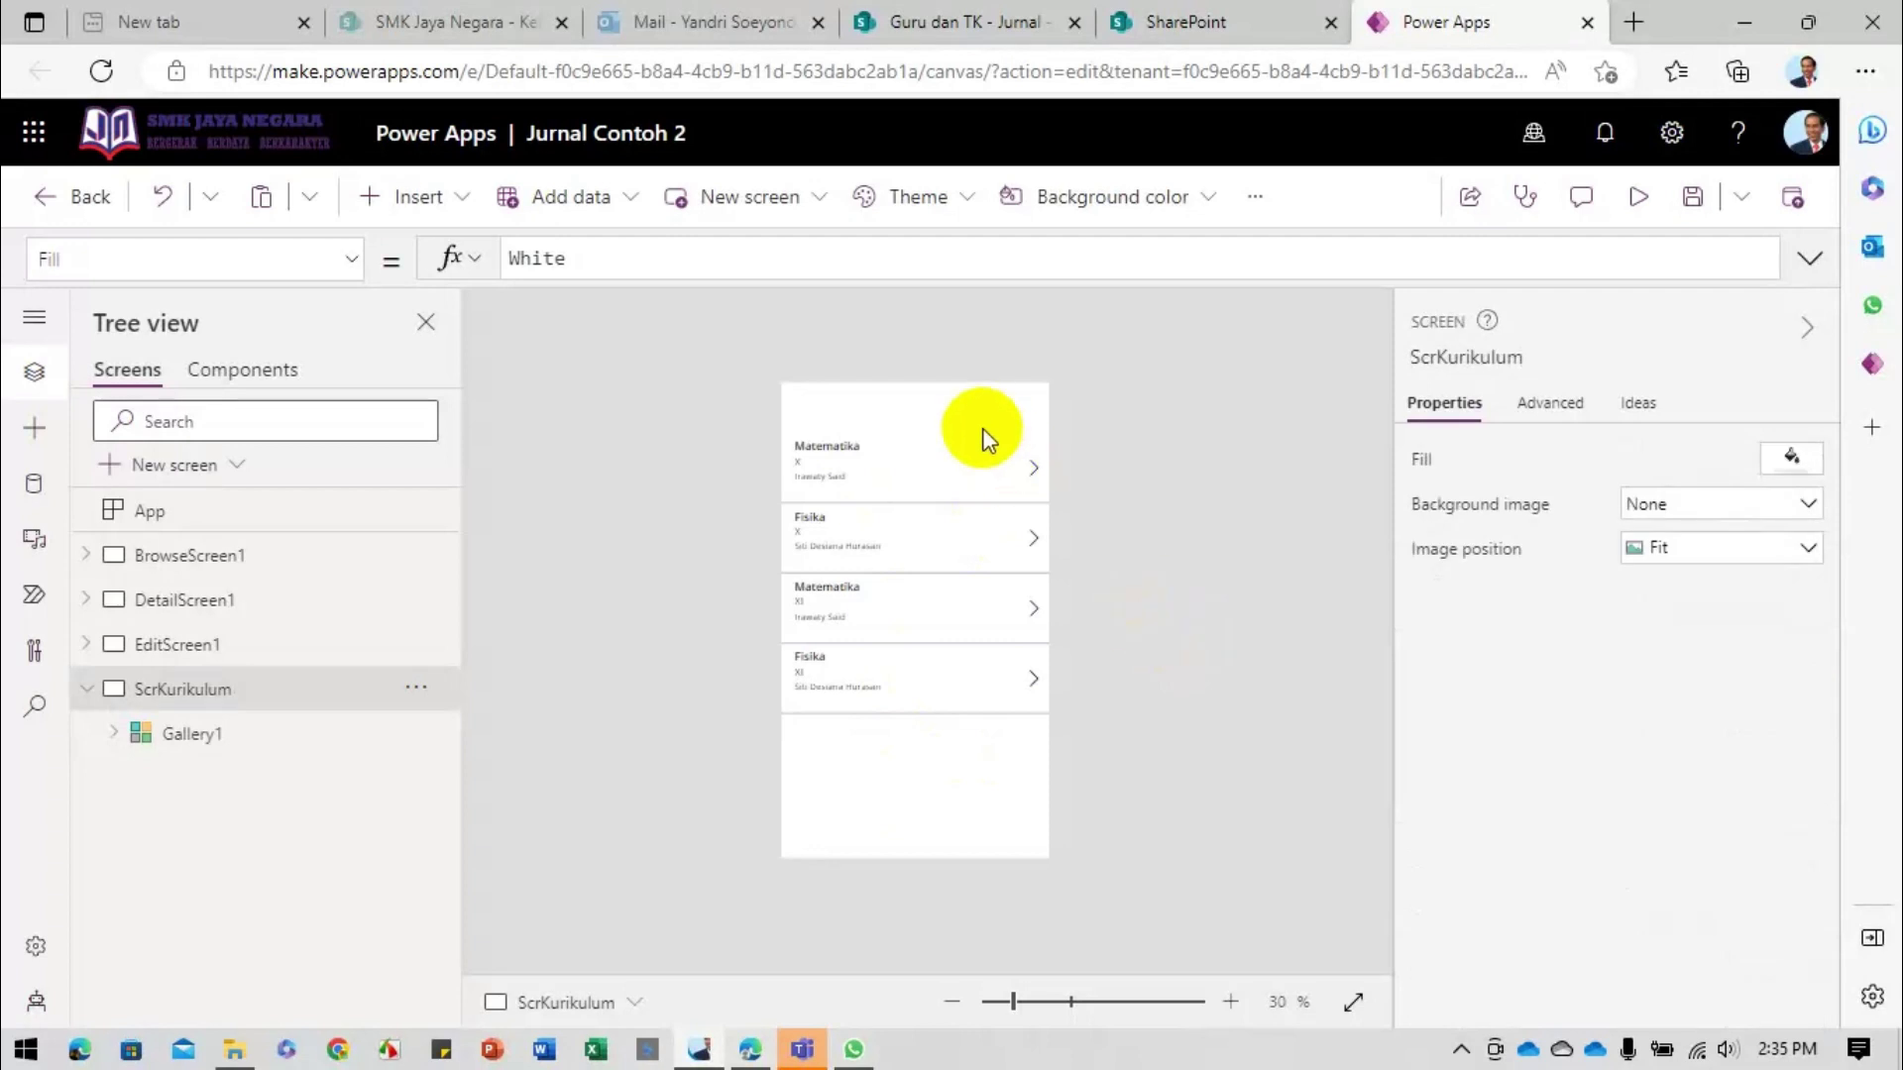
Step: Add a new blank screen and insert a display form on it
click(87, 689)
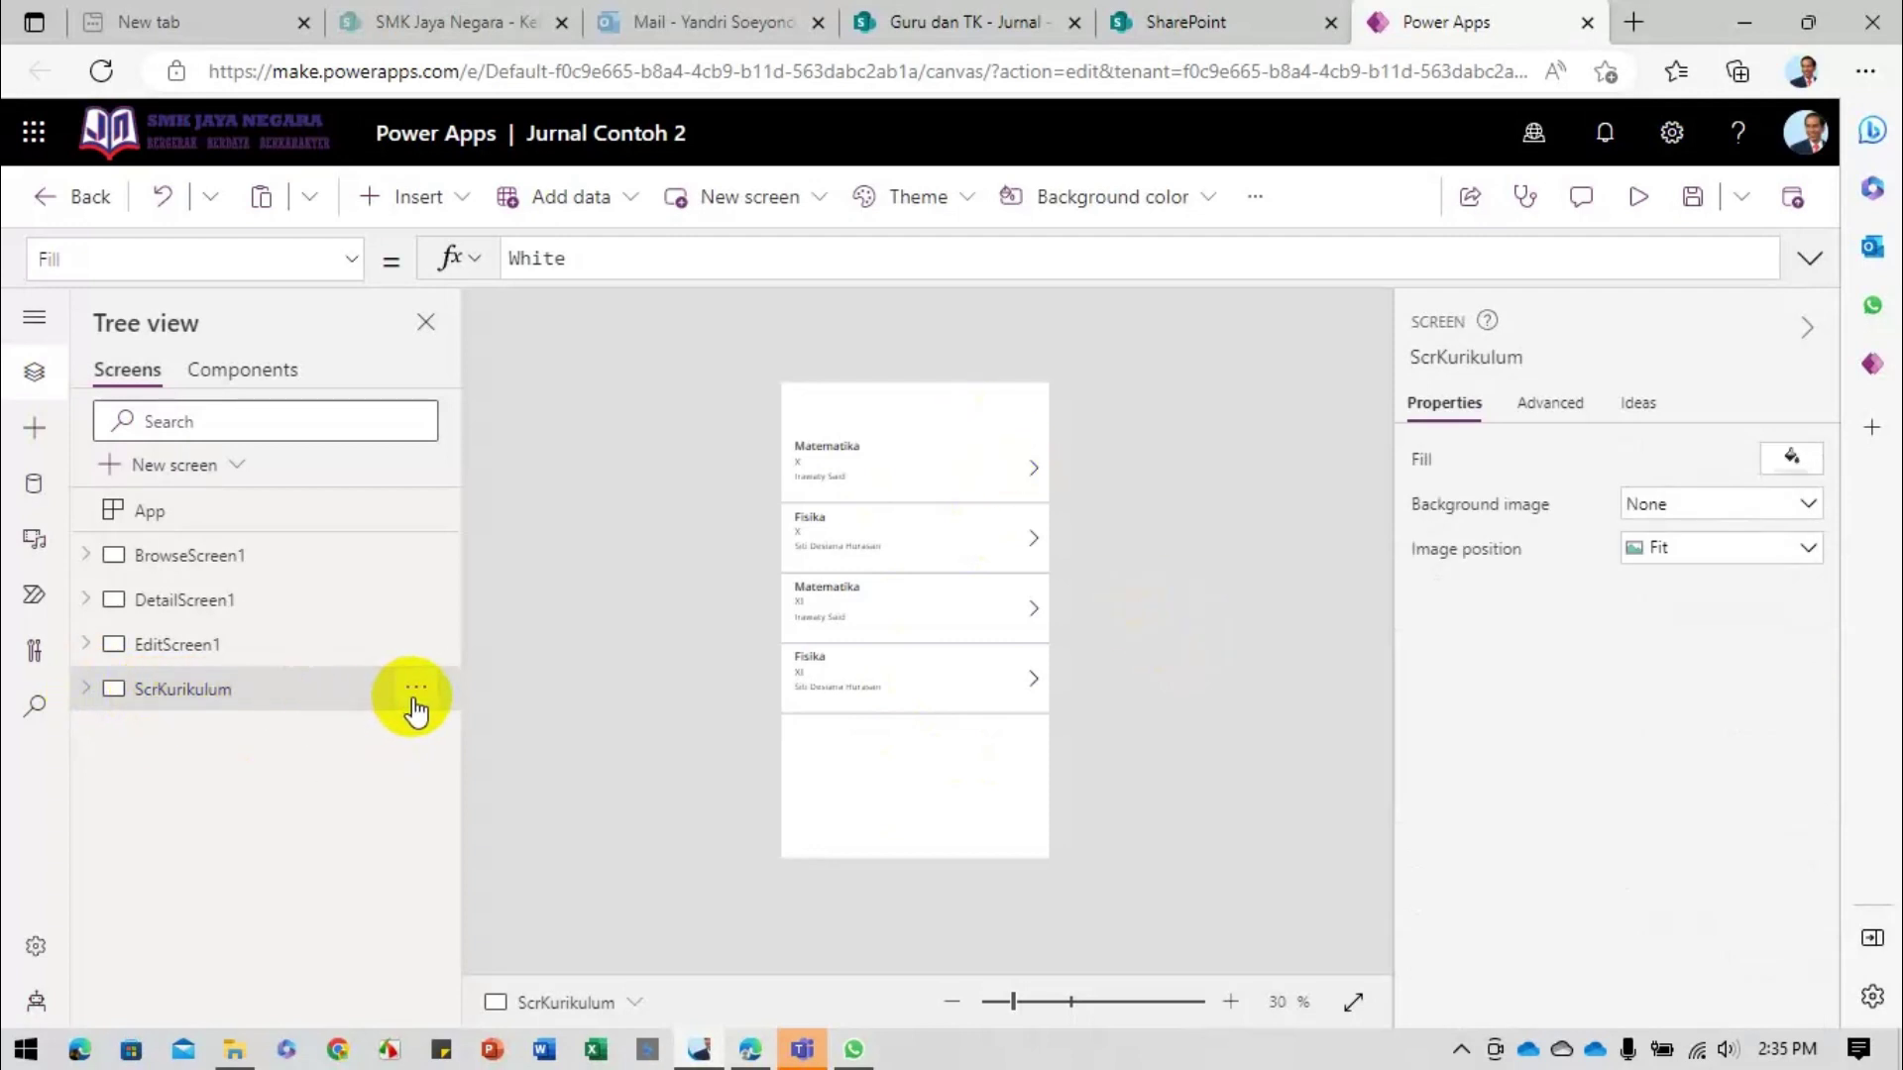
click(178, 465)
click(194, 603)
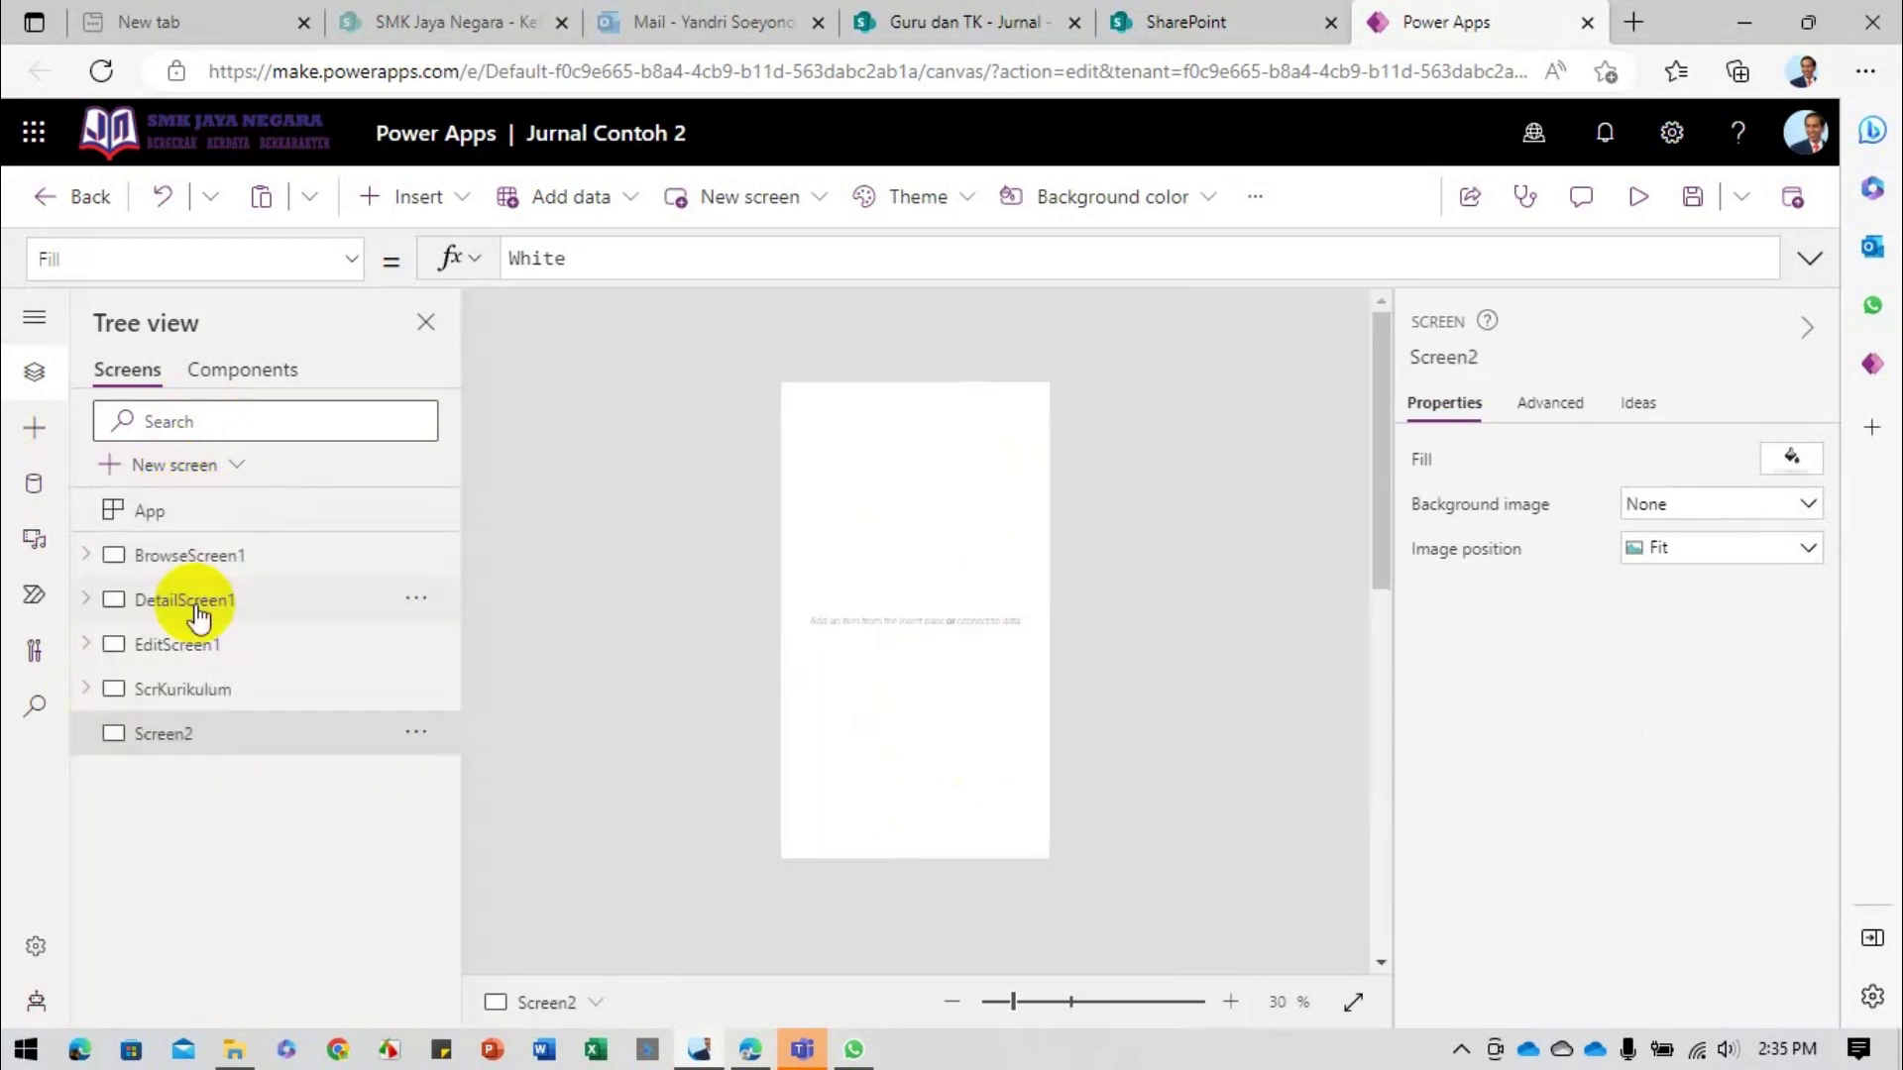
click(478, 228)
text(form)
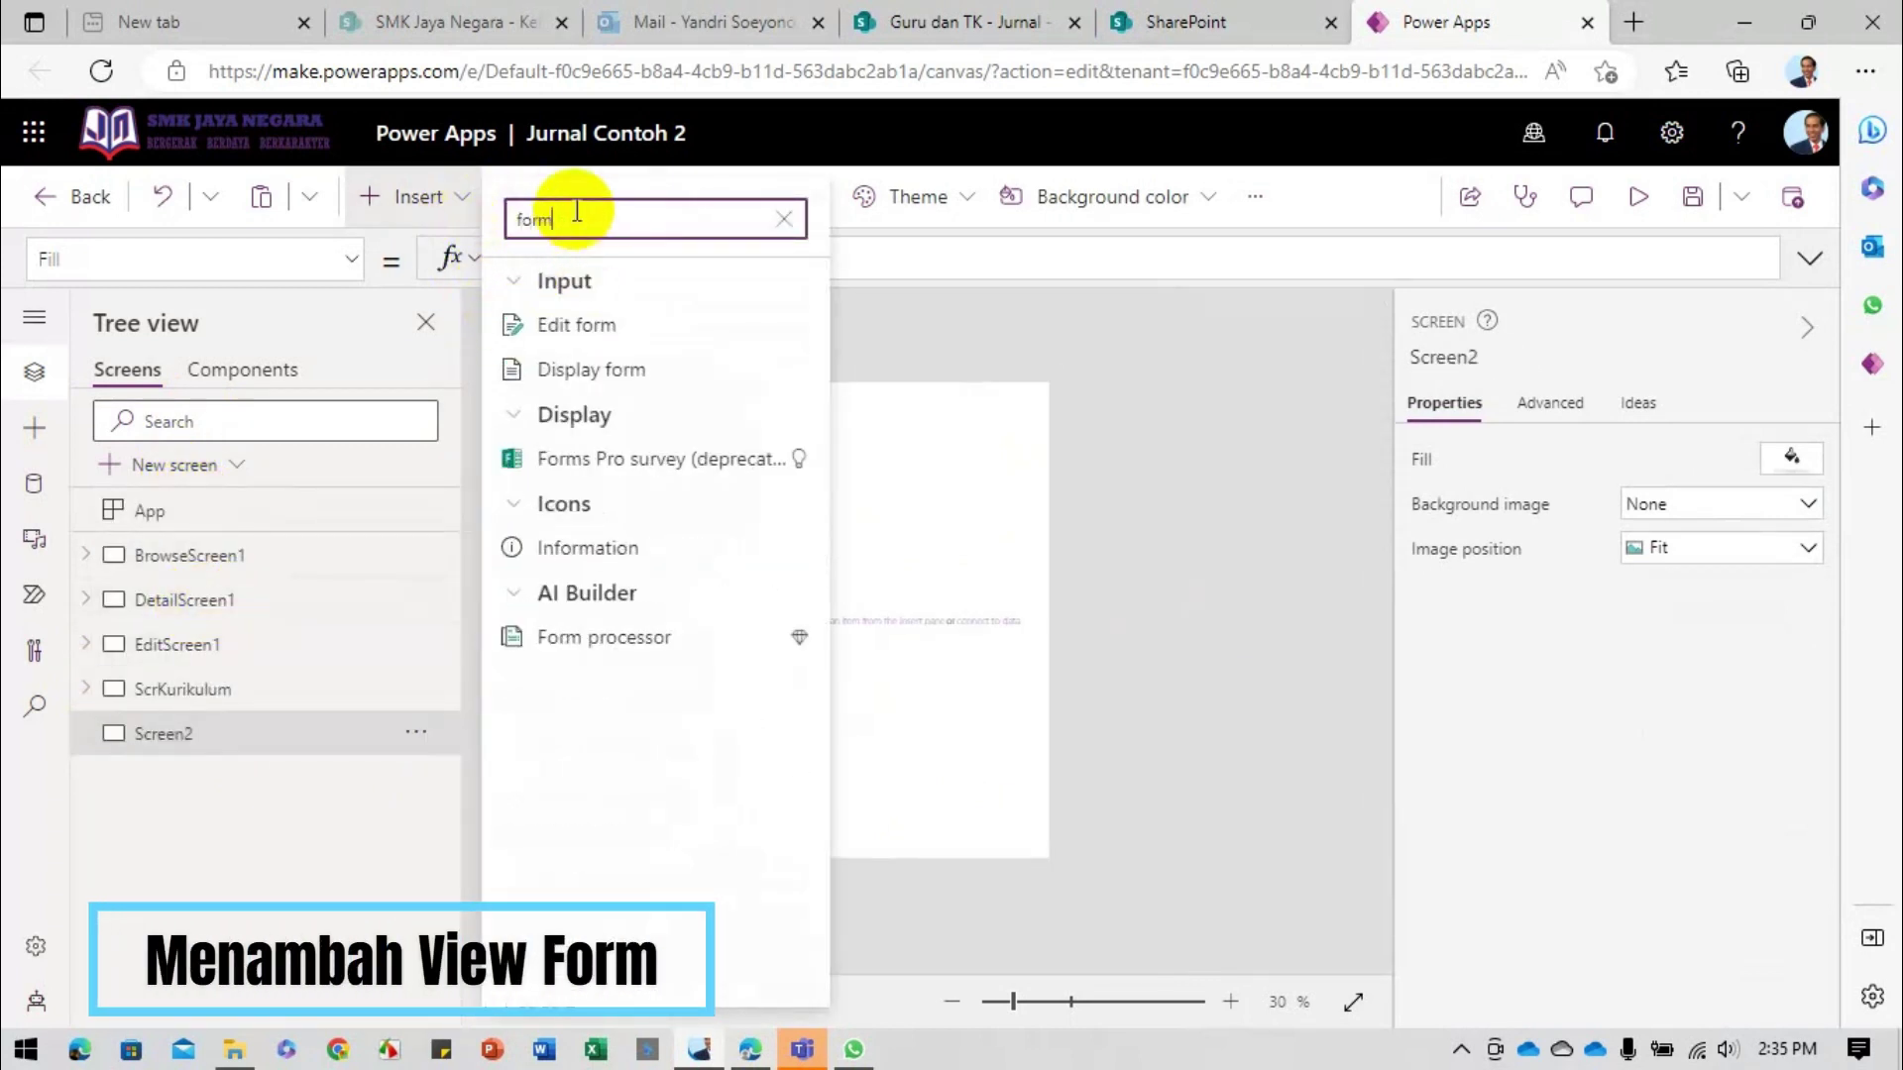
click(610, 368)
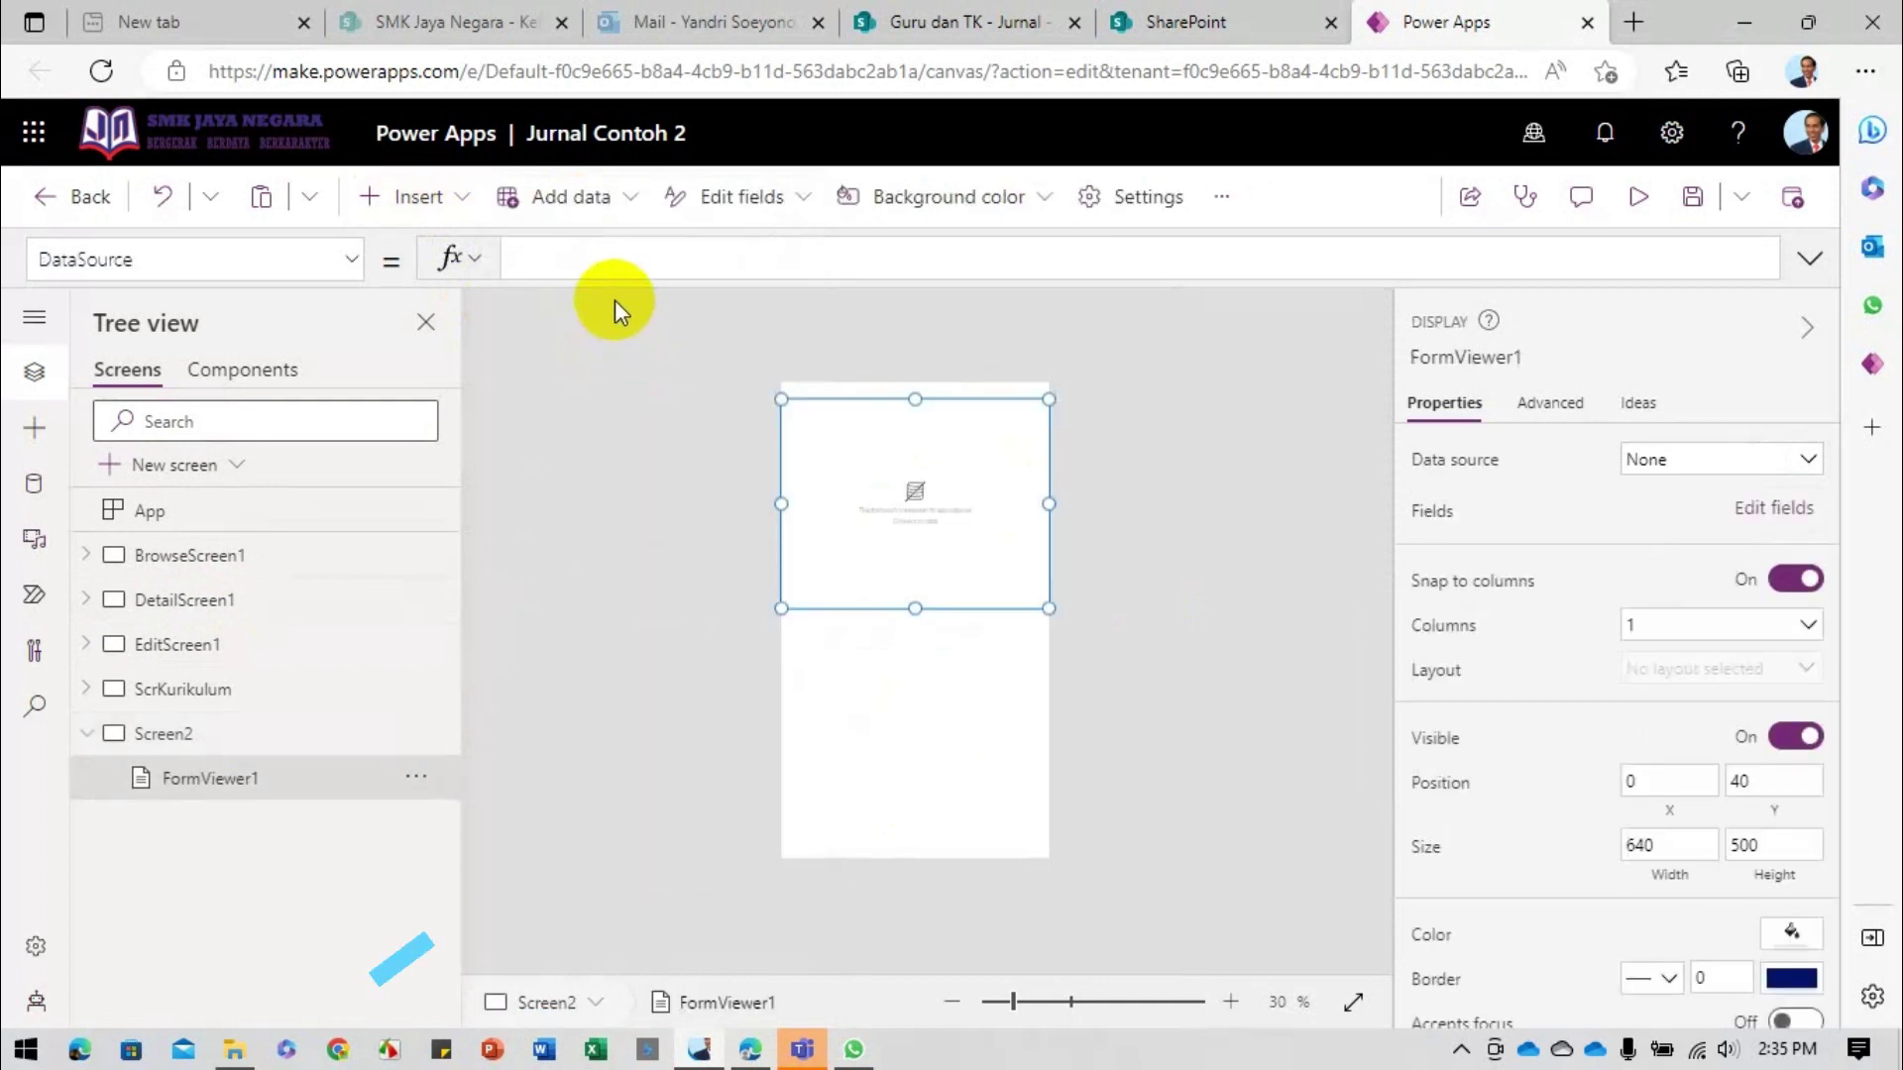
Step: Set the display form's data source to Data Kurikulum and replace its data cards
click(1798, 459)
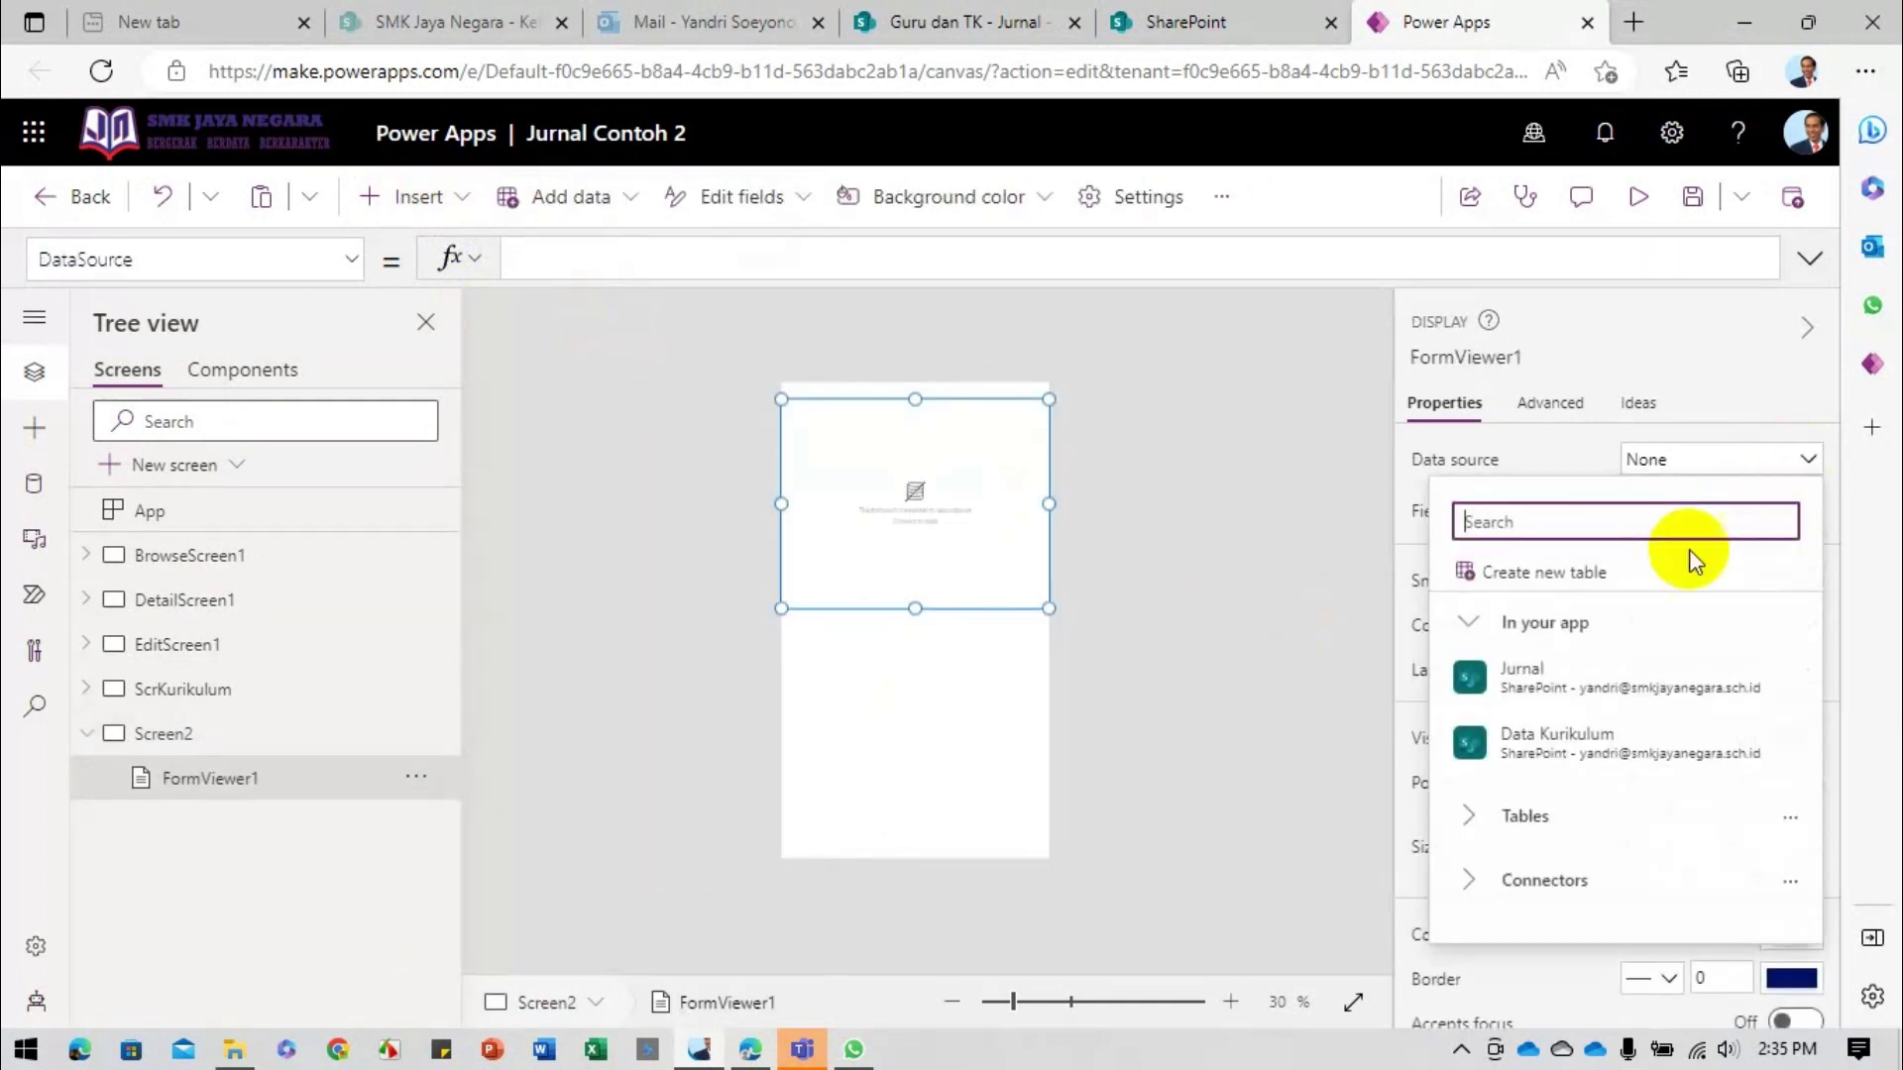
click(1605, 697)
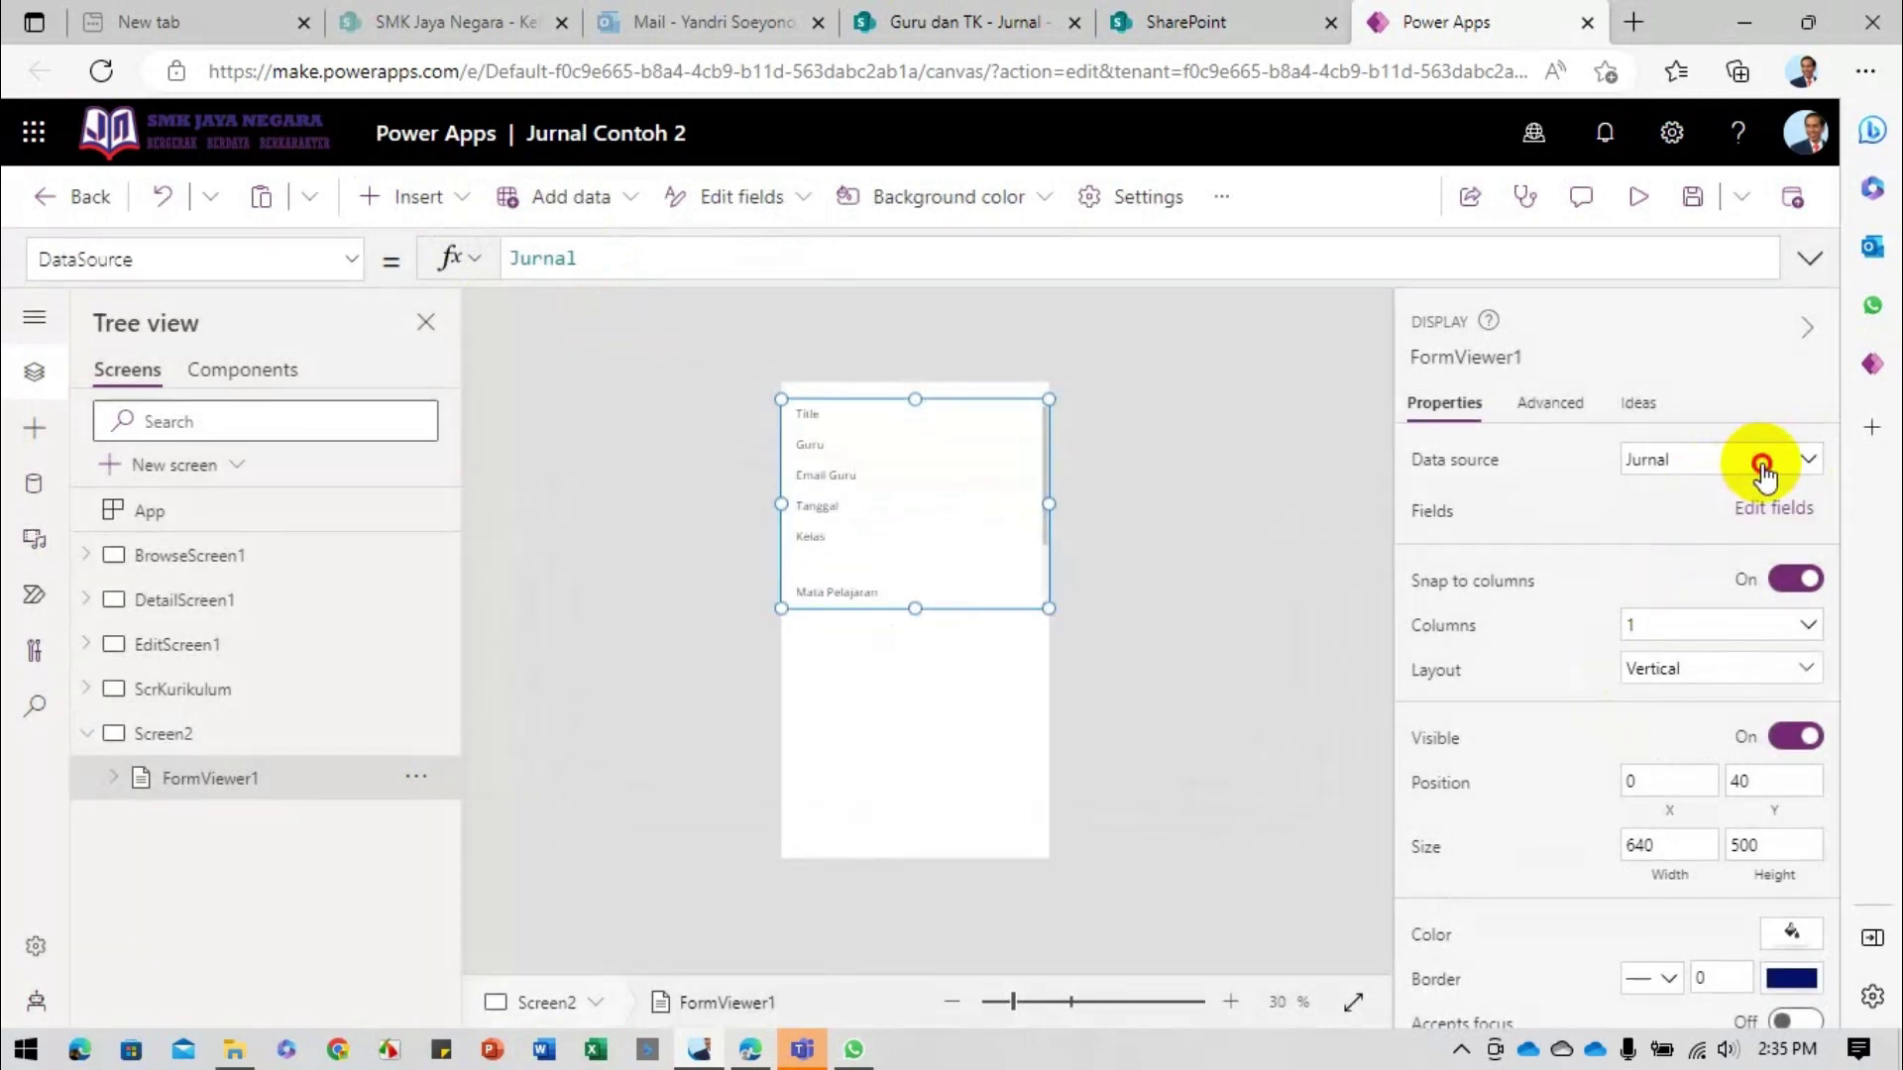
click(1752, 467)
click(1607, 678)
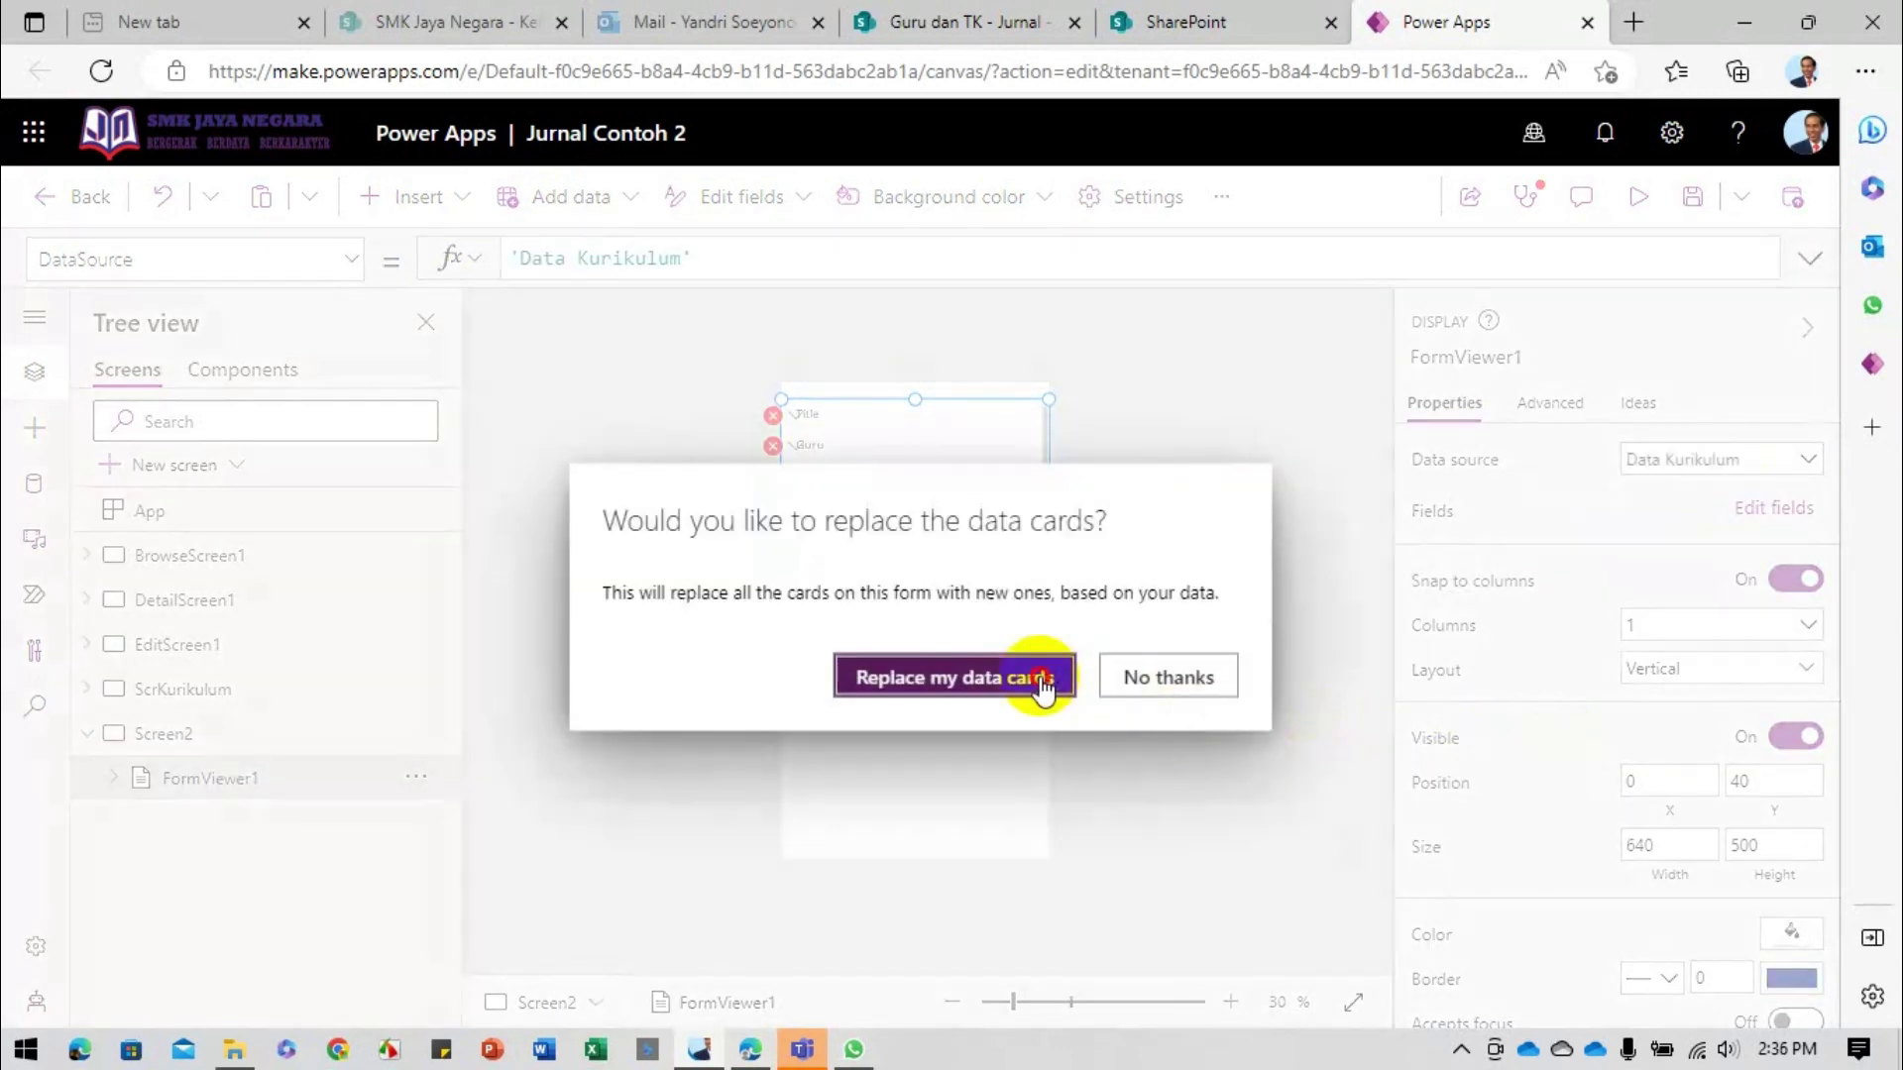
click(1036, 678)
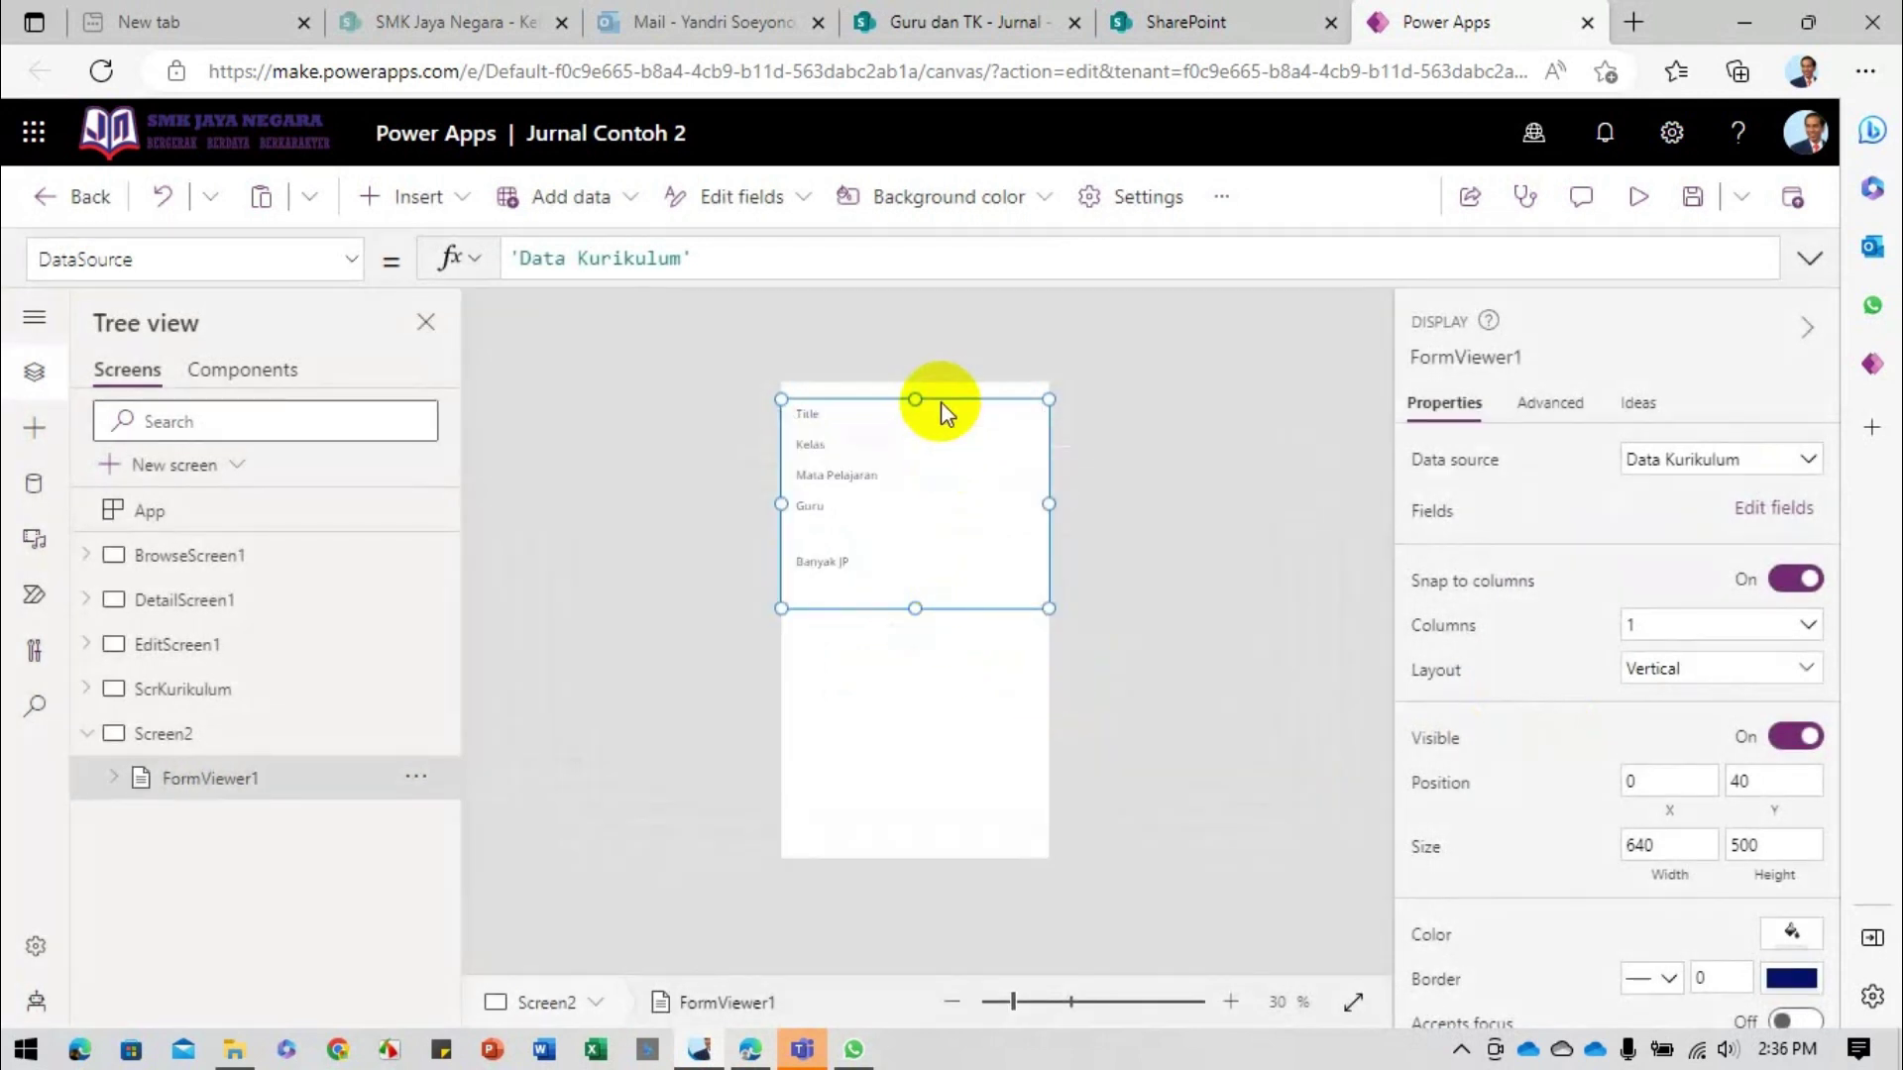
Step: Resize the display form to start at Y position 110 with a height of 996
click(936, 434)
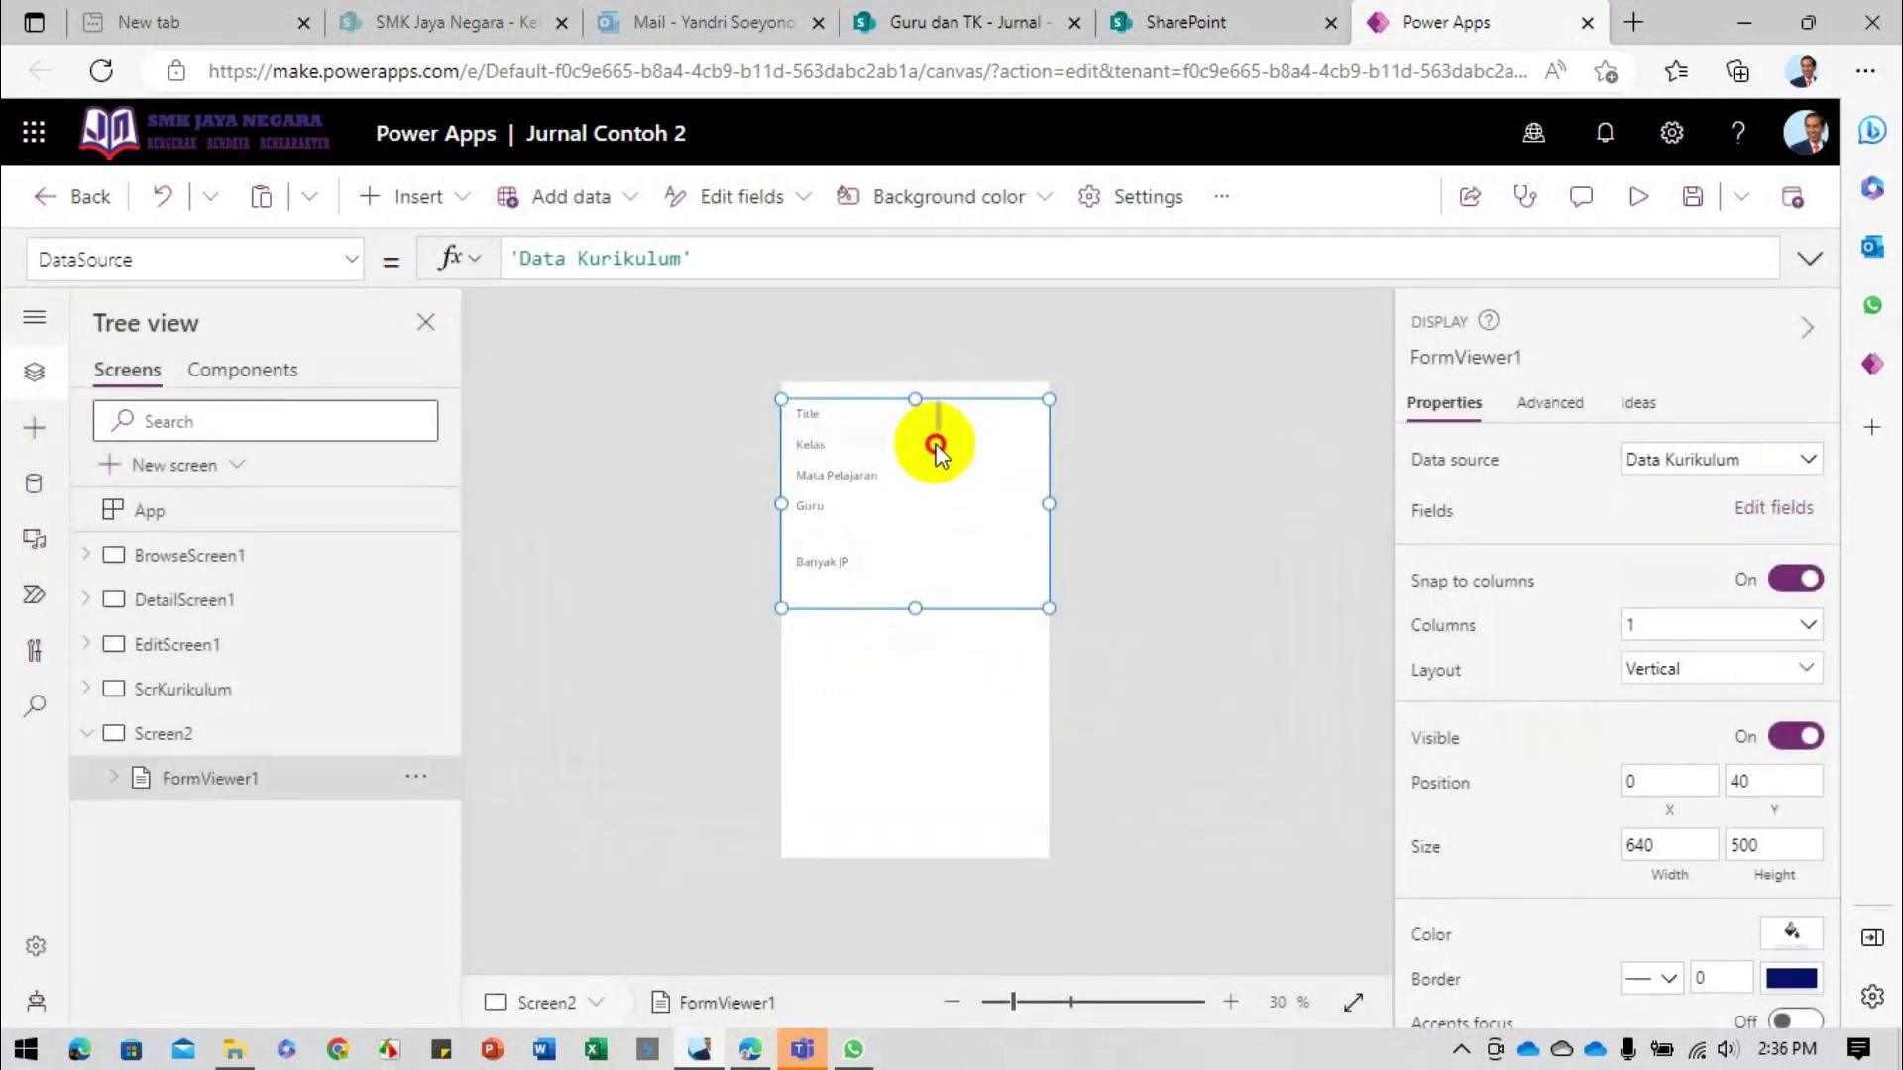
click(974, 690)
click(942, 569)
click(949, 606)
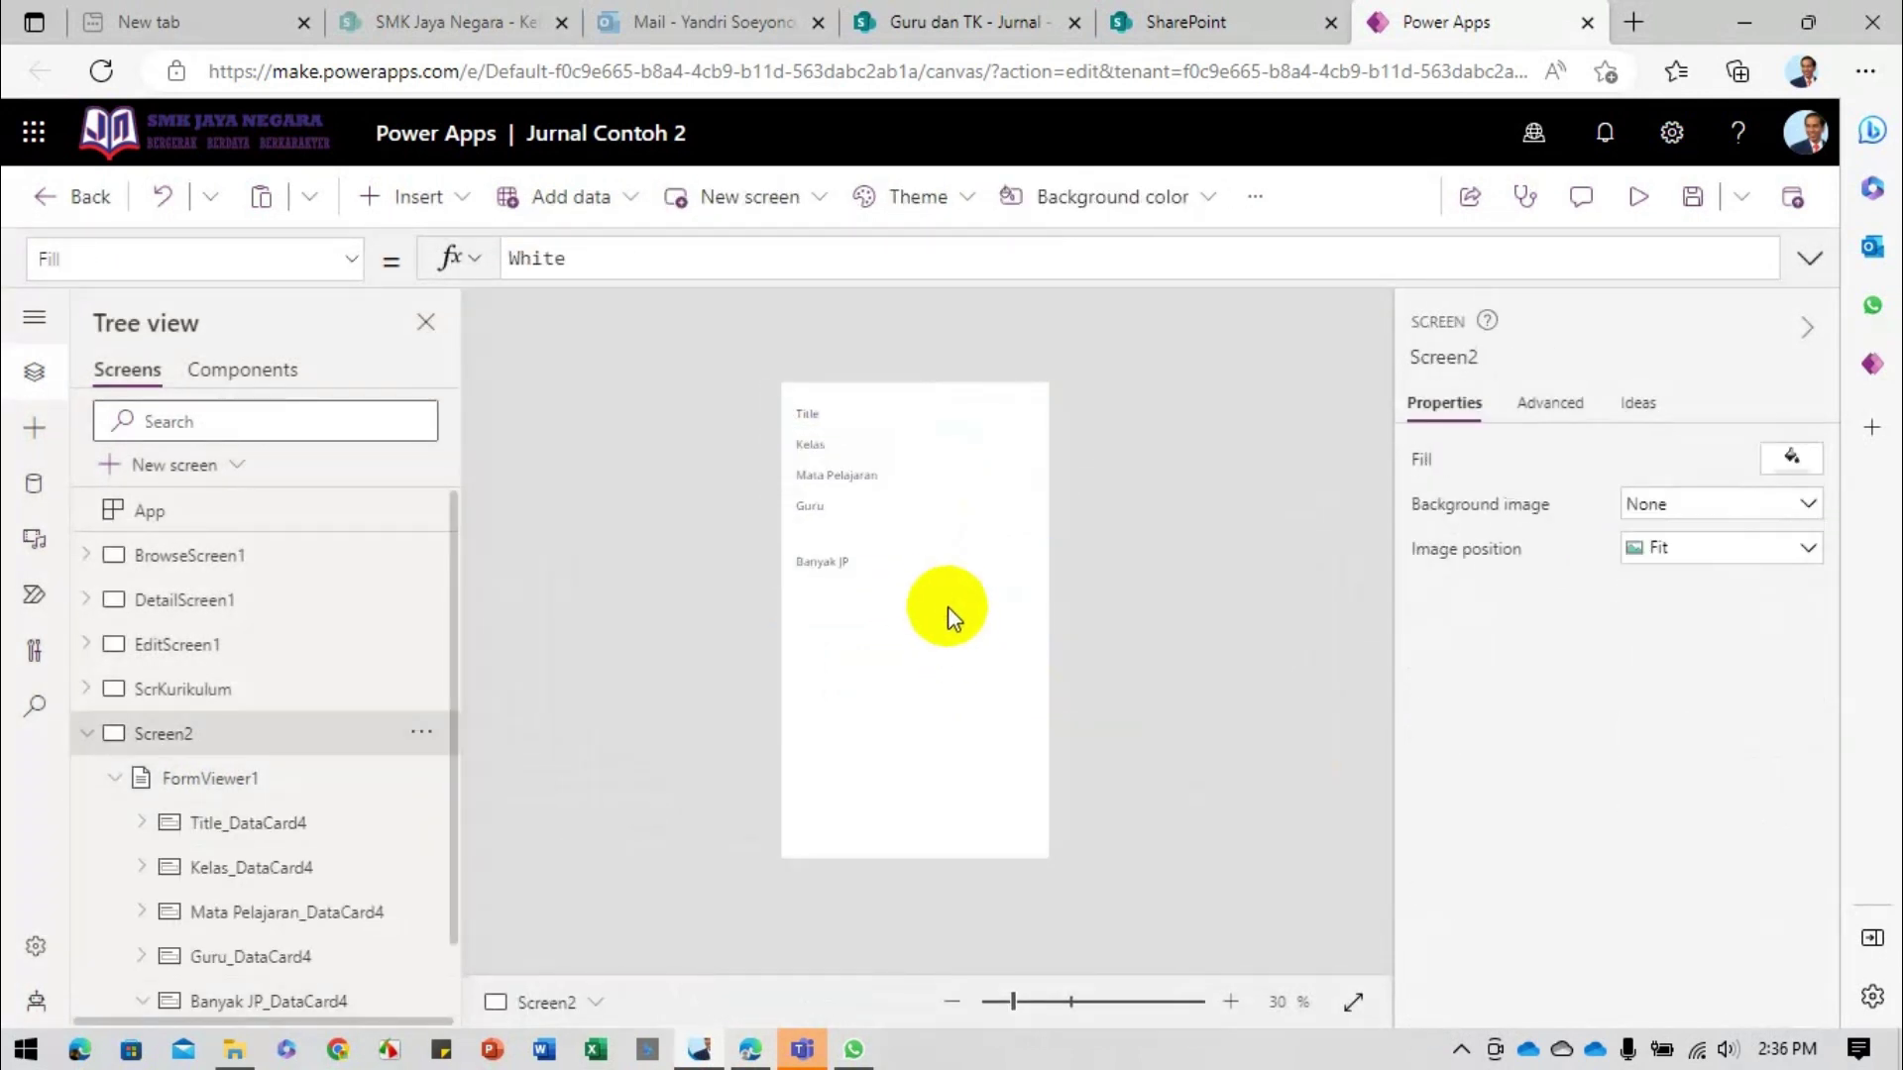
click(943, 596)
drag(904, 602, 910, 840)
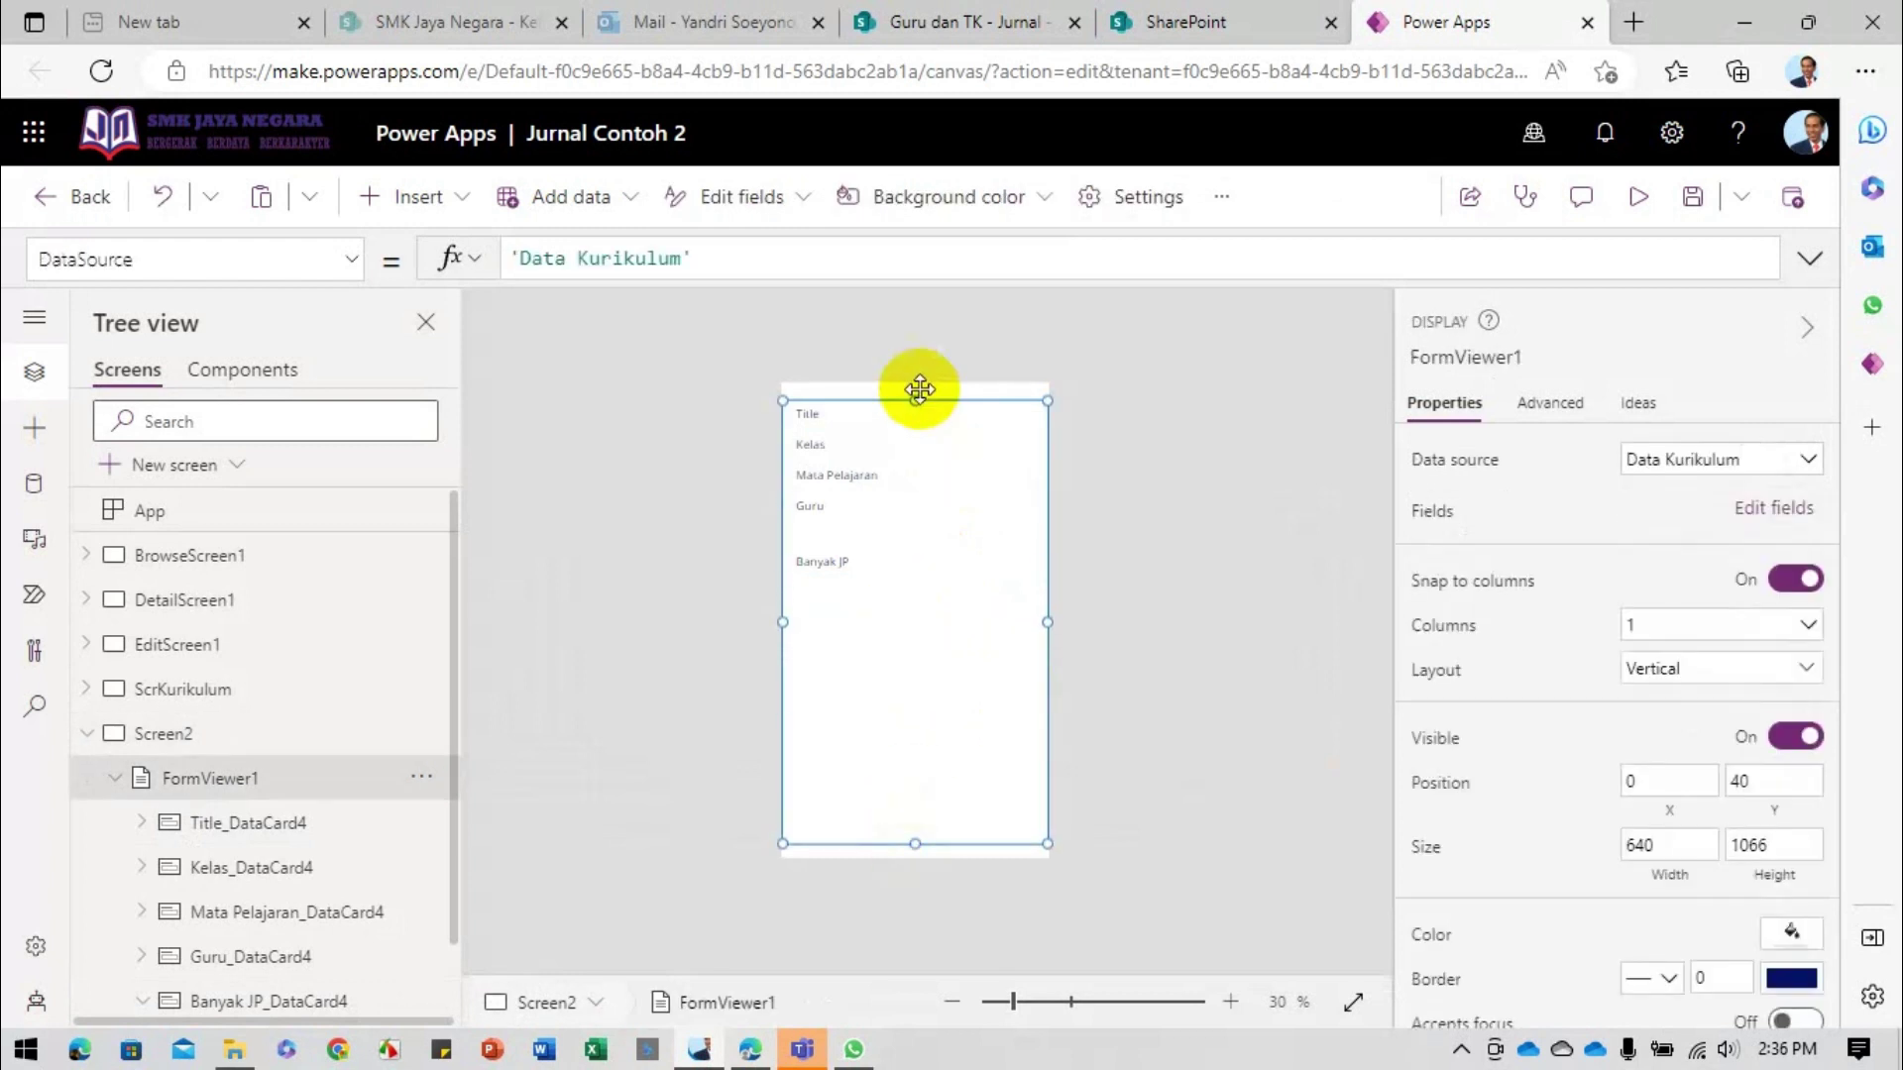
drag(917, 399, 915, 429)
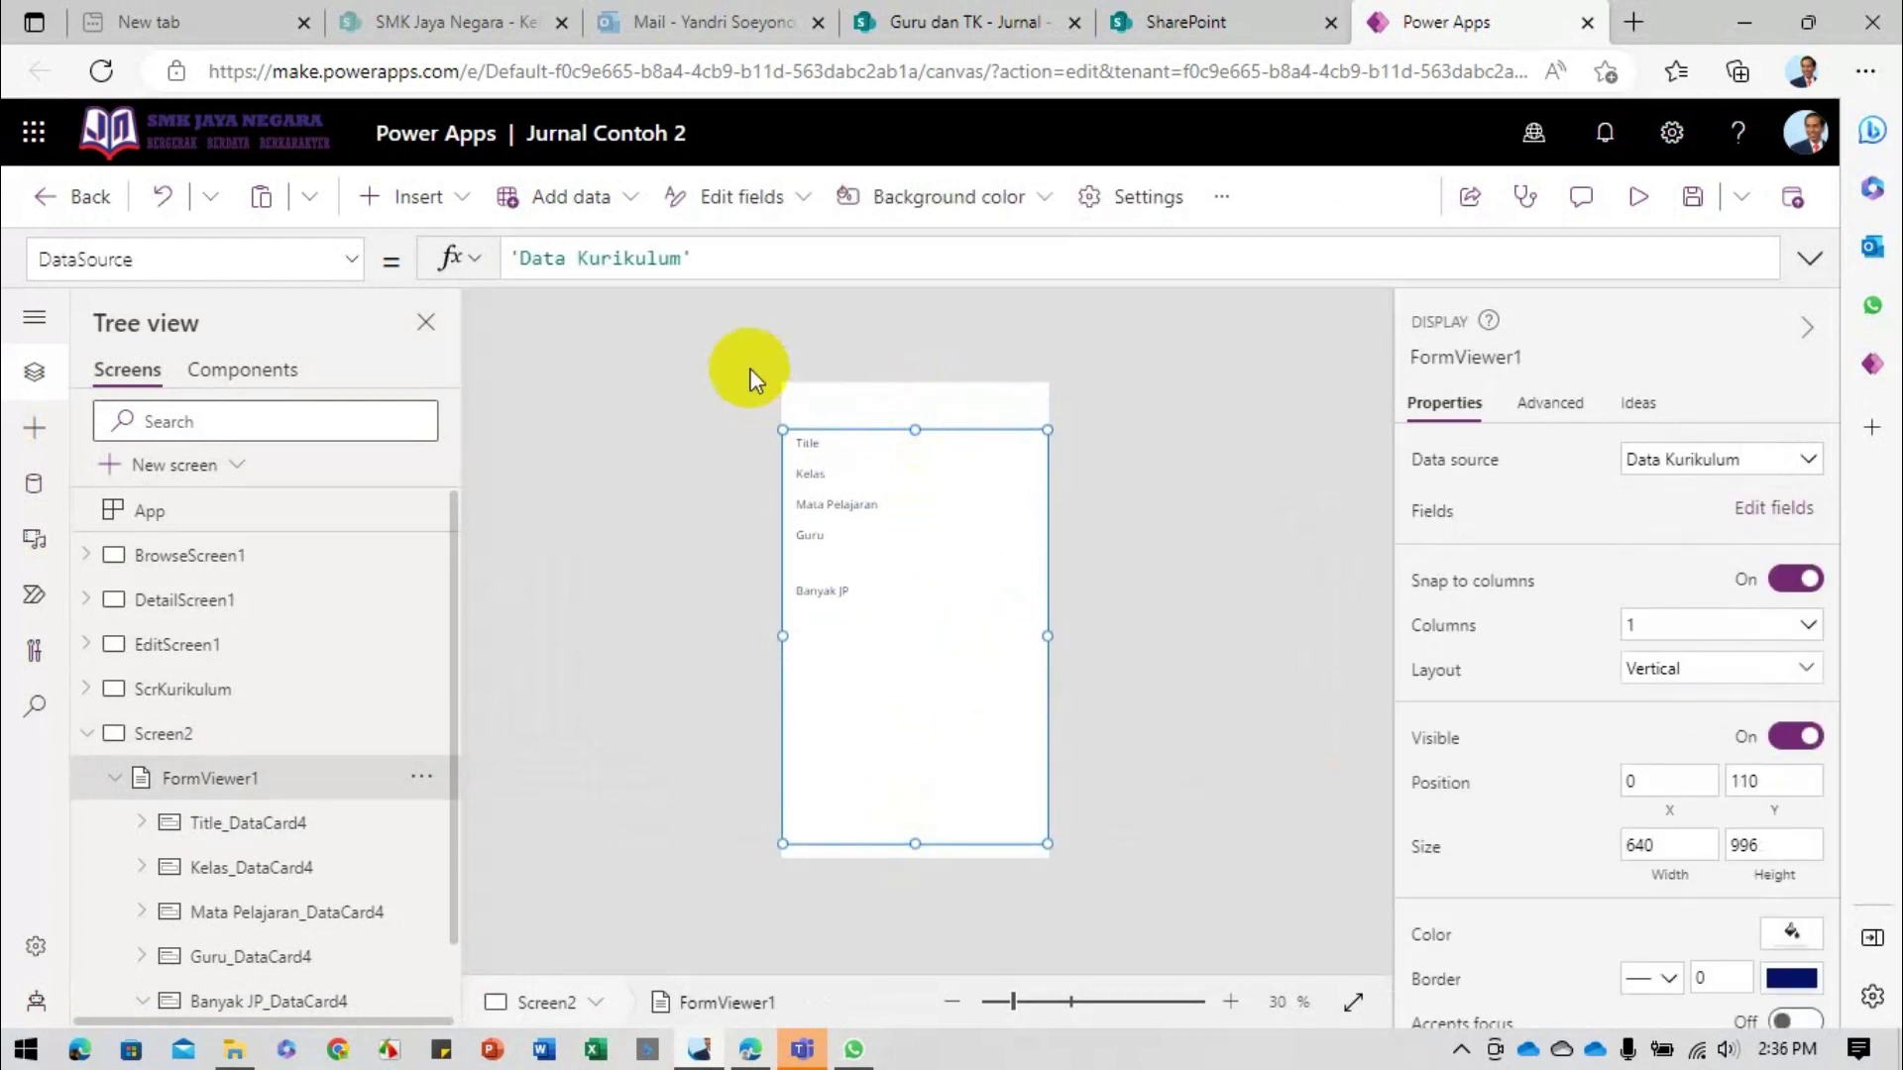
Step: Set the display form's Item property to Gallery1.Selected
click(341, 261)
scroll(267, 387, down, 5)
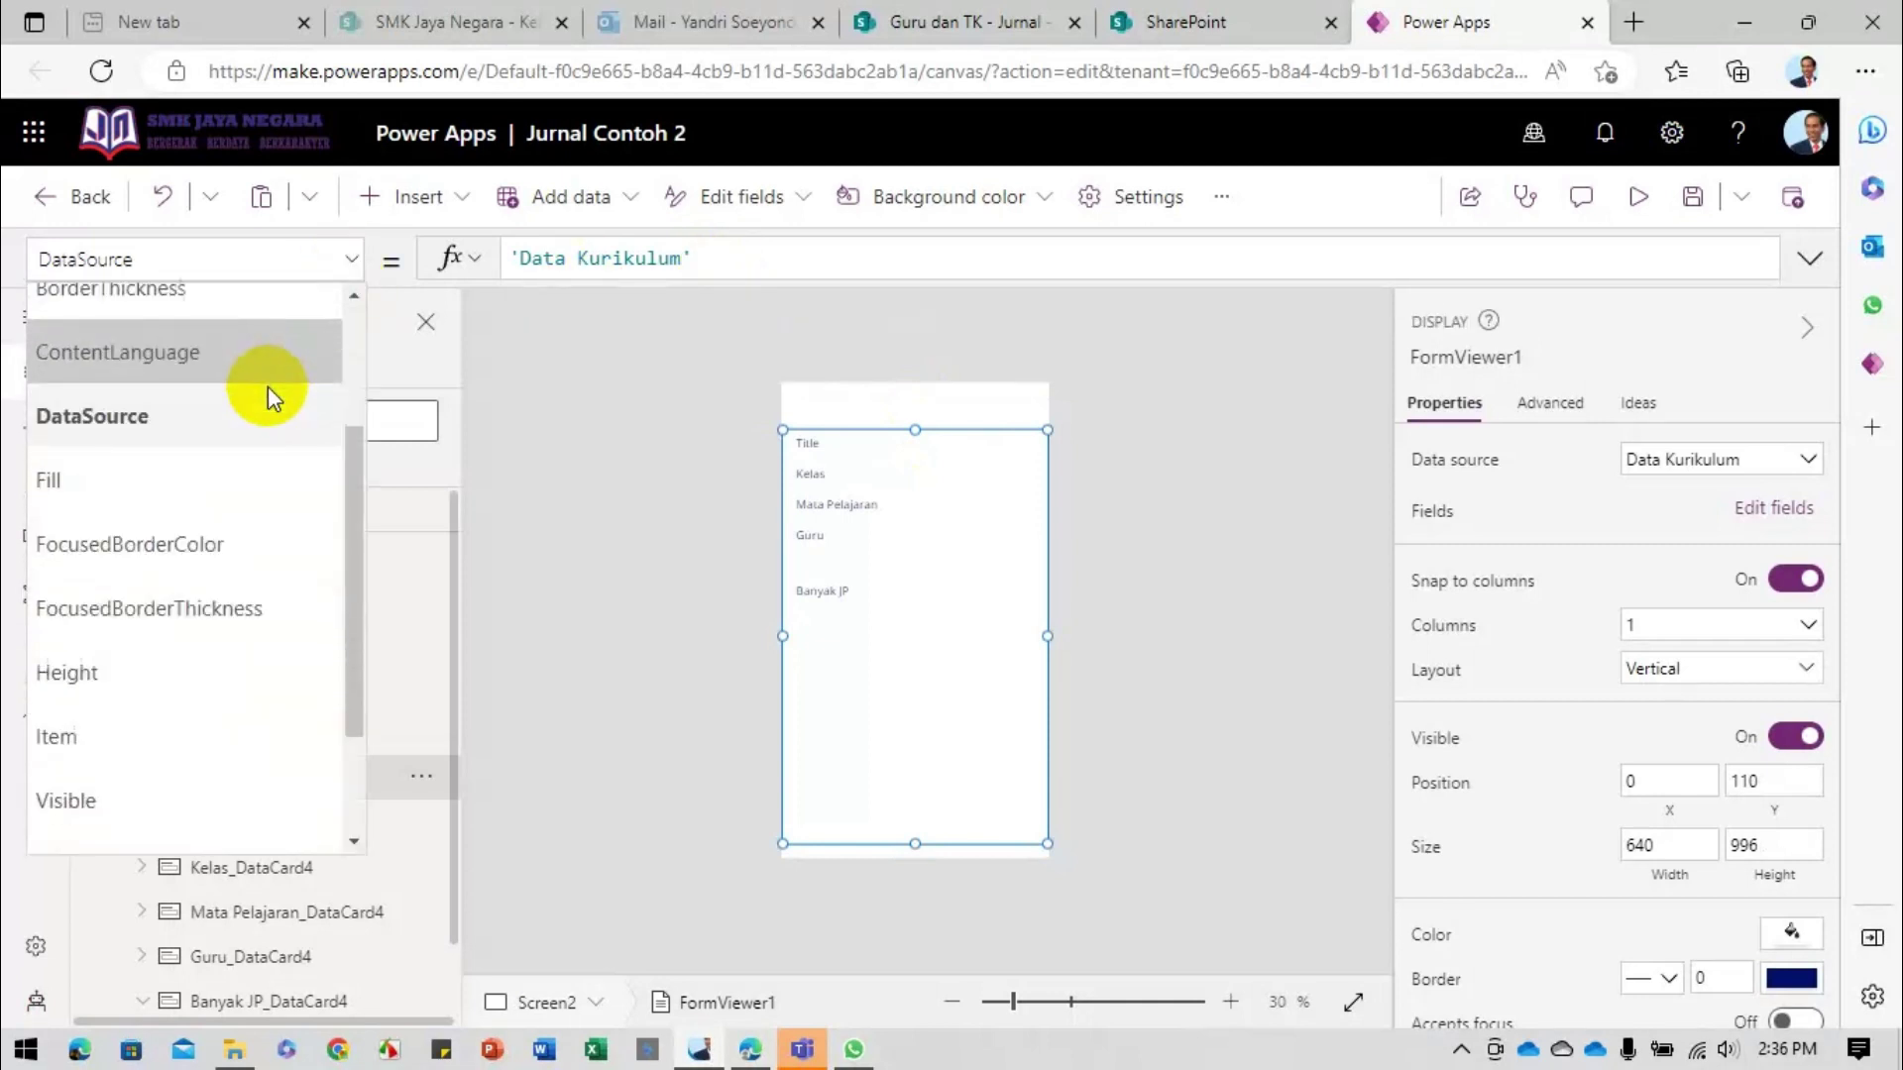
click(163, 563)
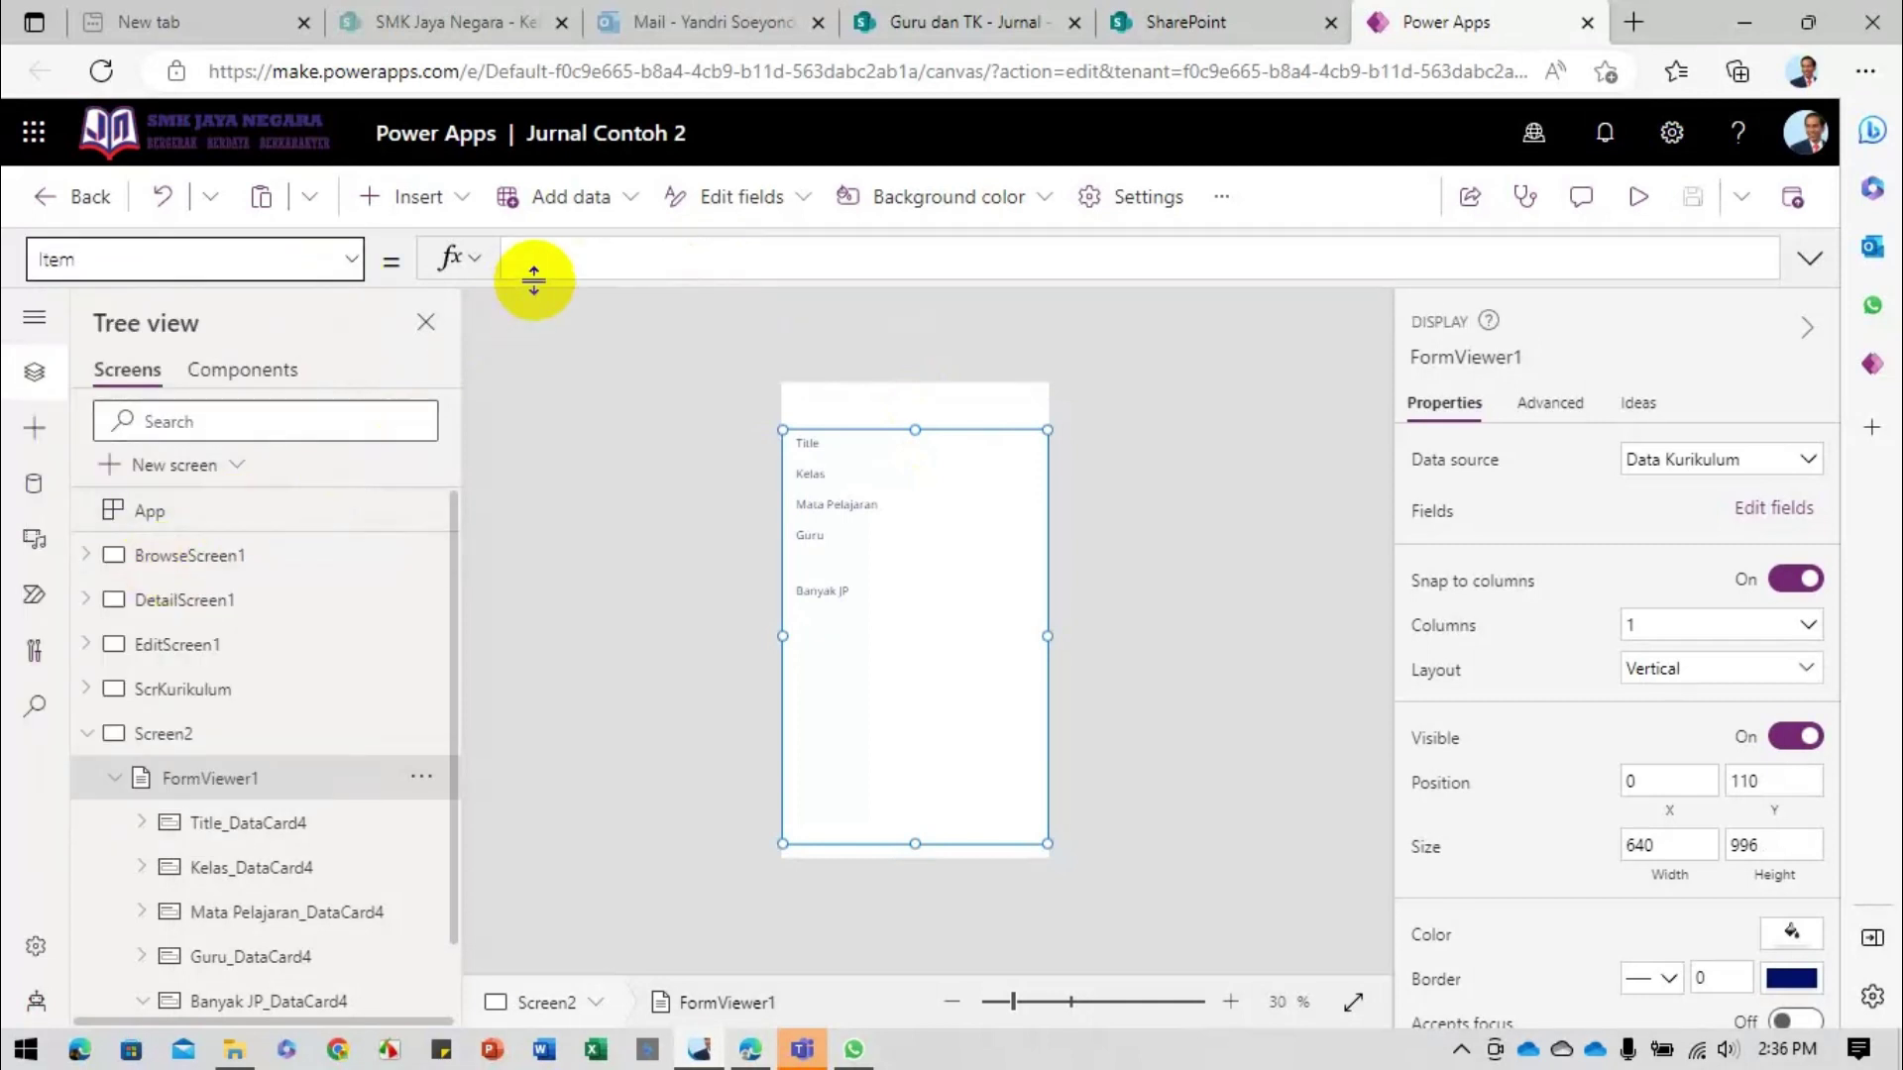
click(87, 688)
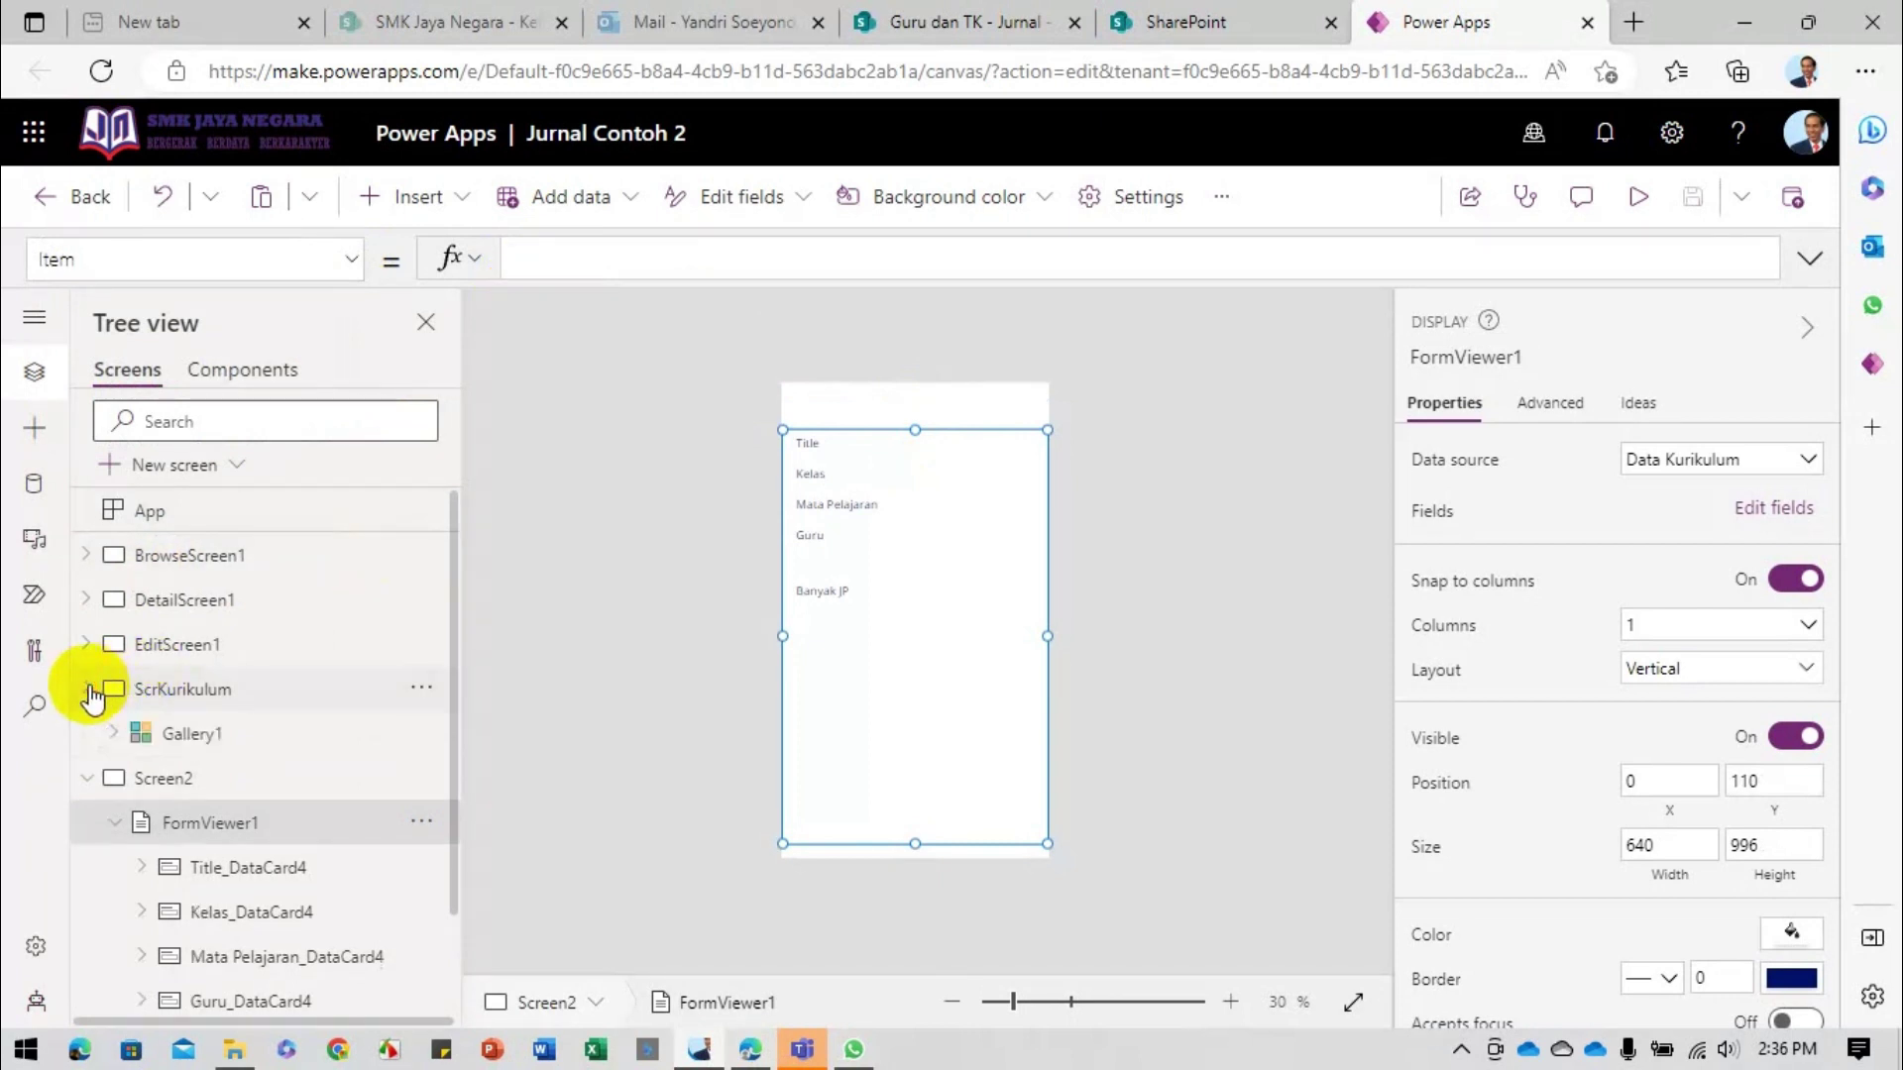
click(553, 270)
text(galler)
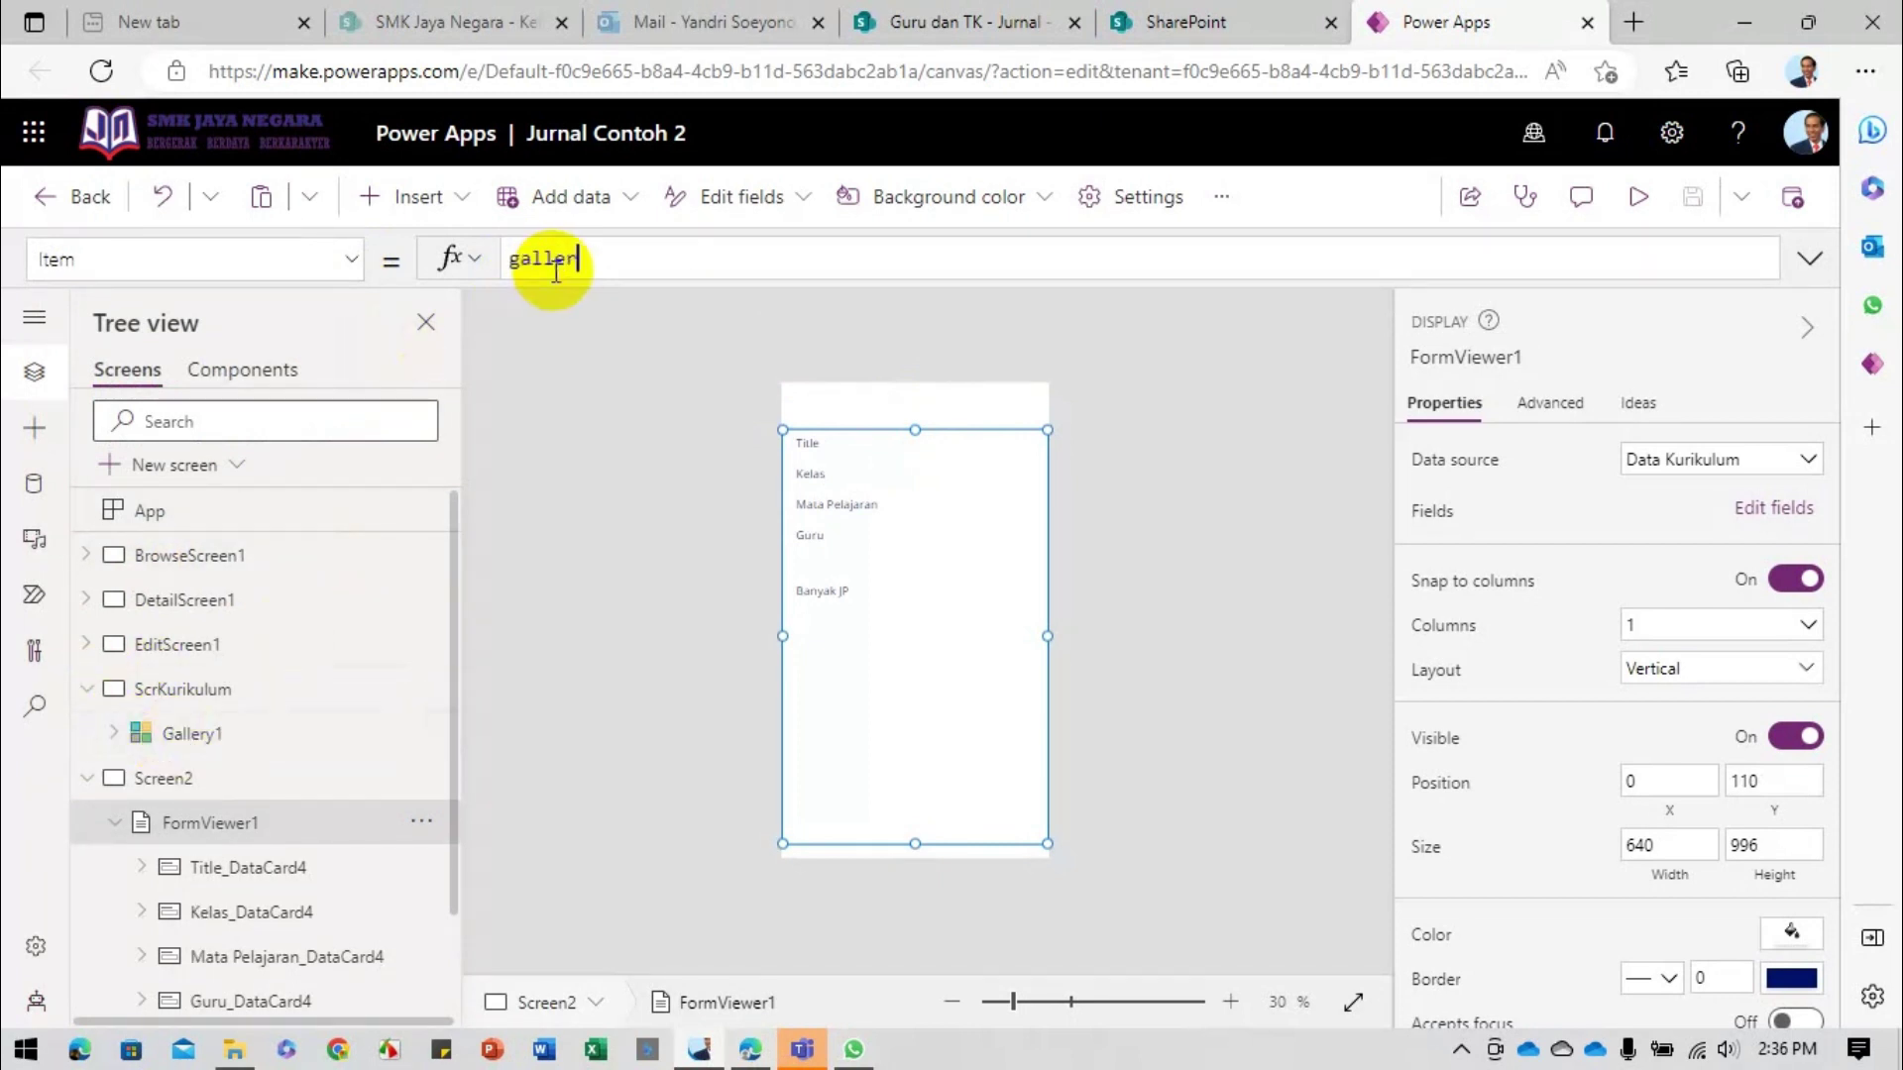
text(y)
key(Tab)
text(.s)
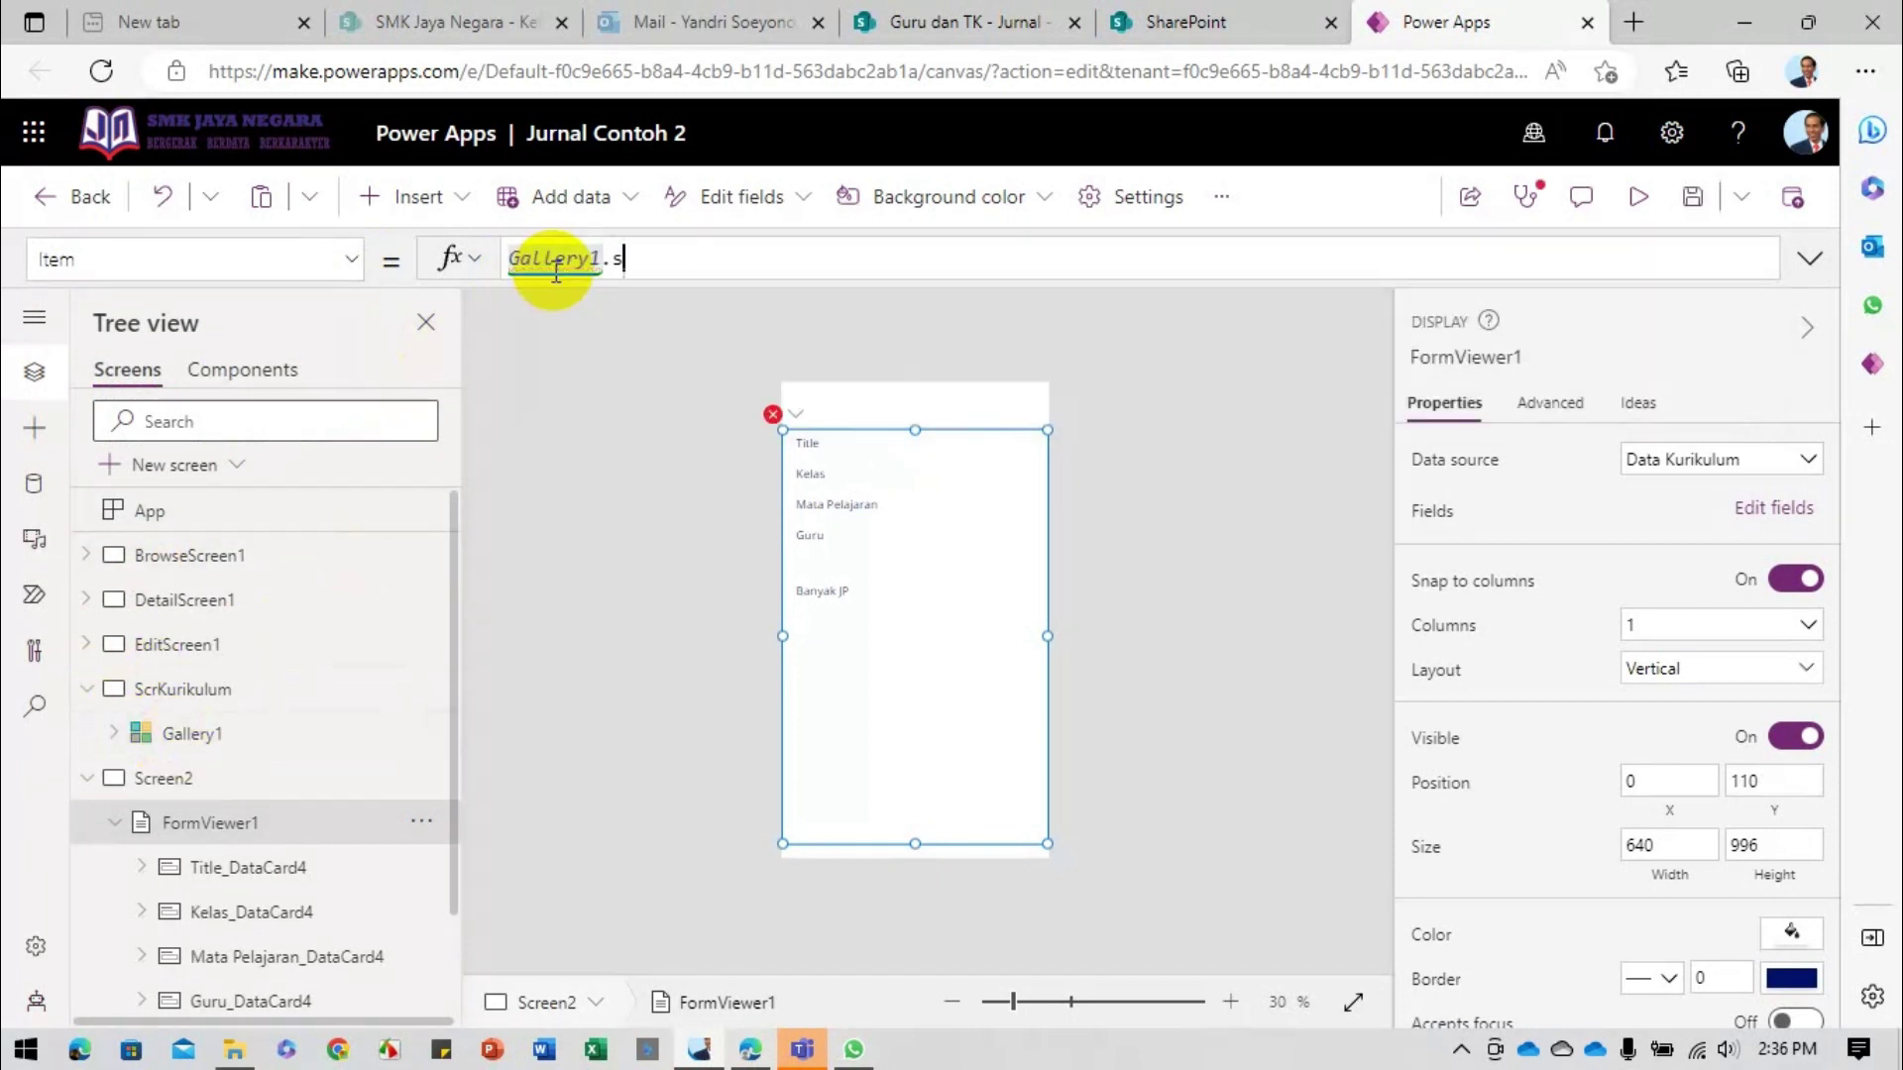
text(ele)
key(Tab)
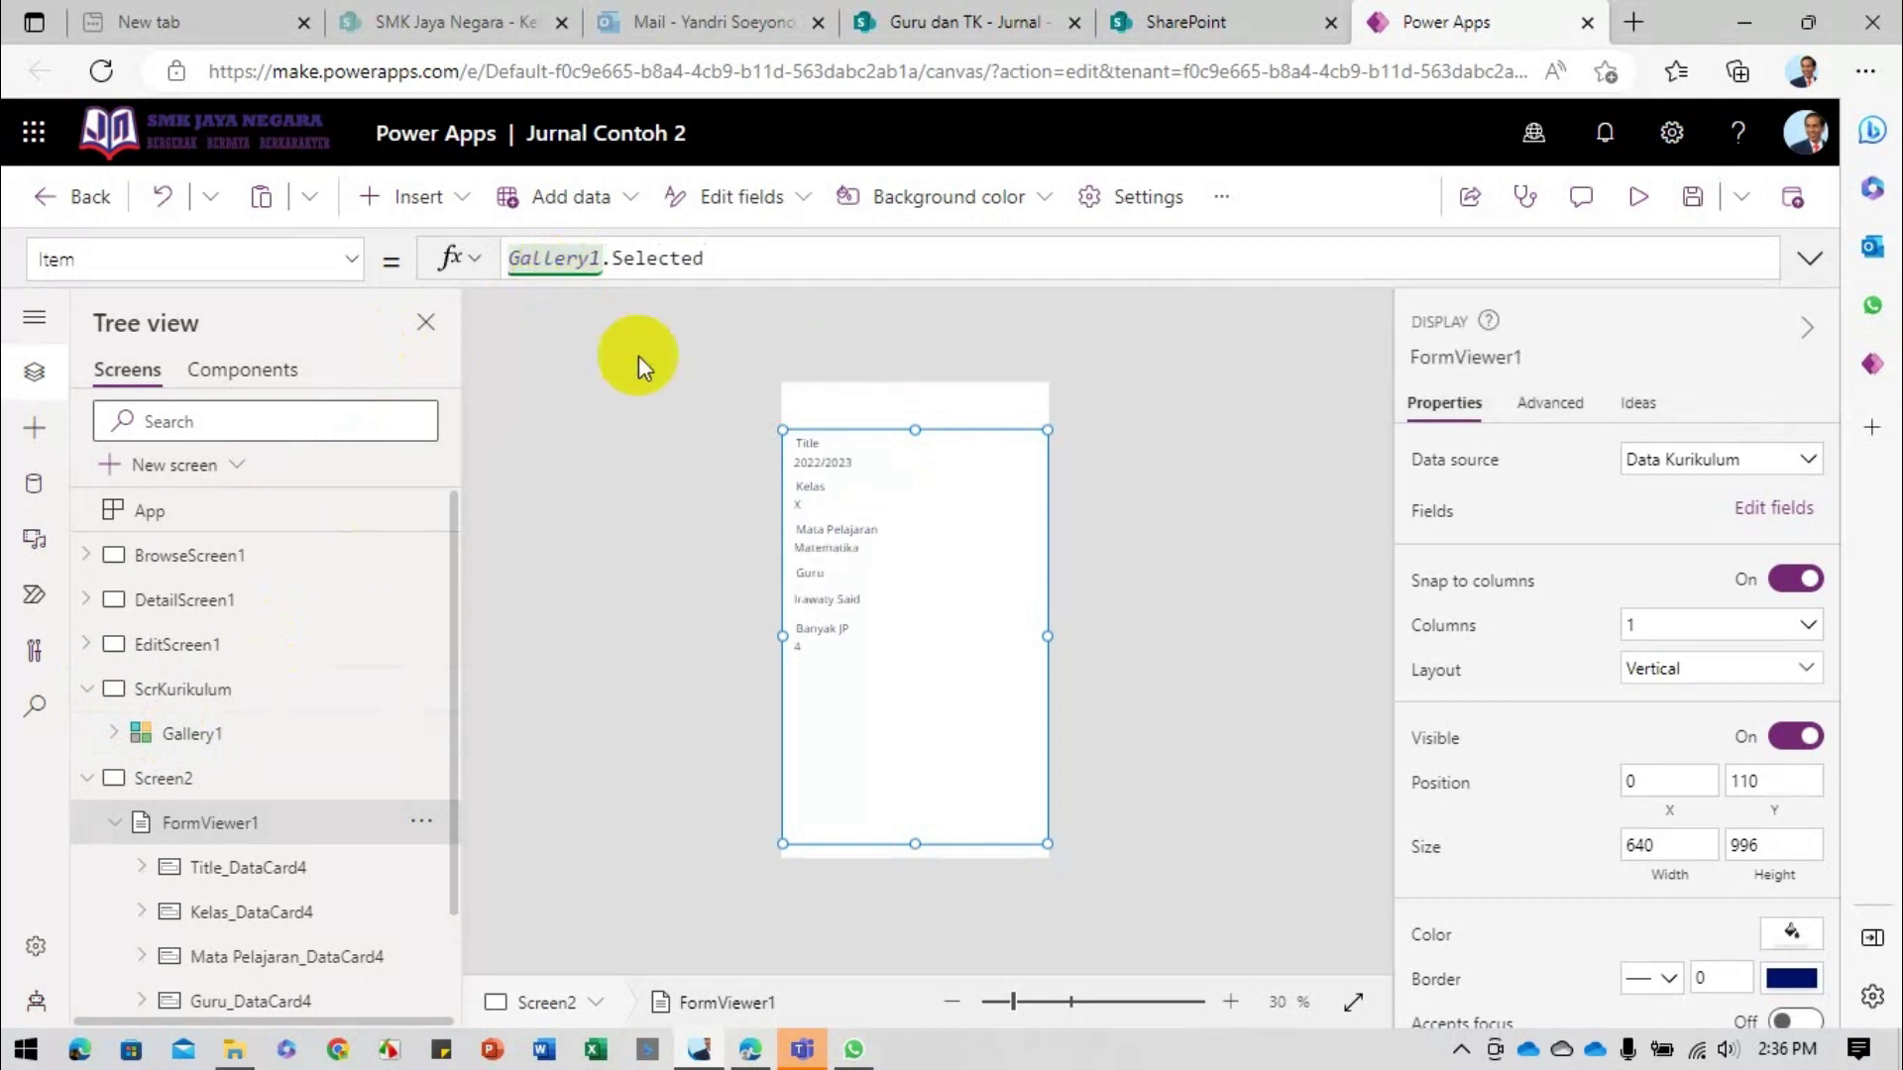
click(662, 424)
Step: Rename the display form's screen to ScrDetailKurikulum and collapse the ScrKurikulum screen's contents
click(87, 779)
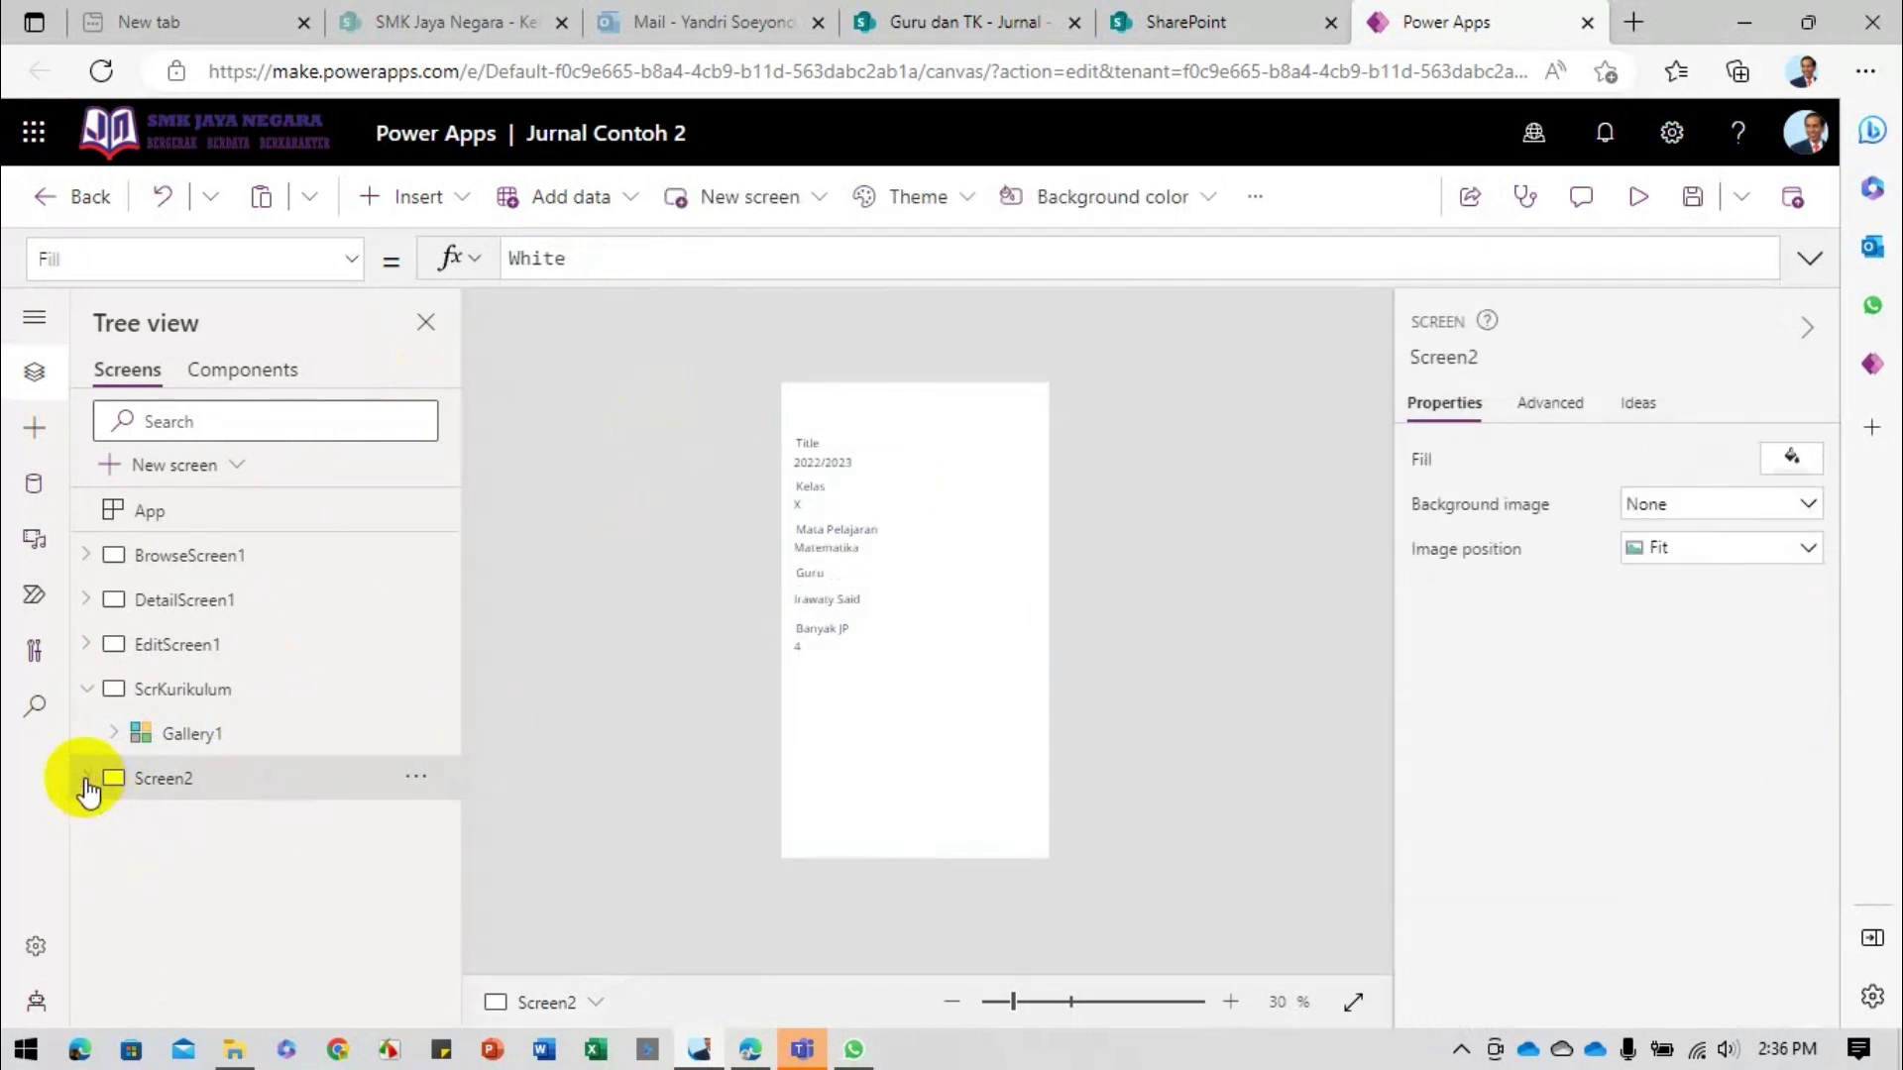
double_click(170, 780)
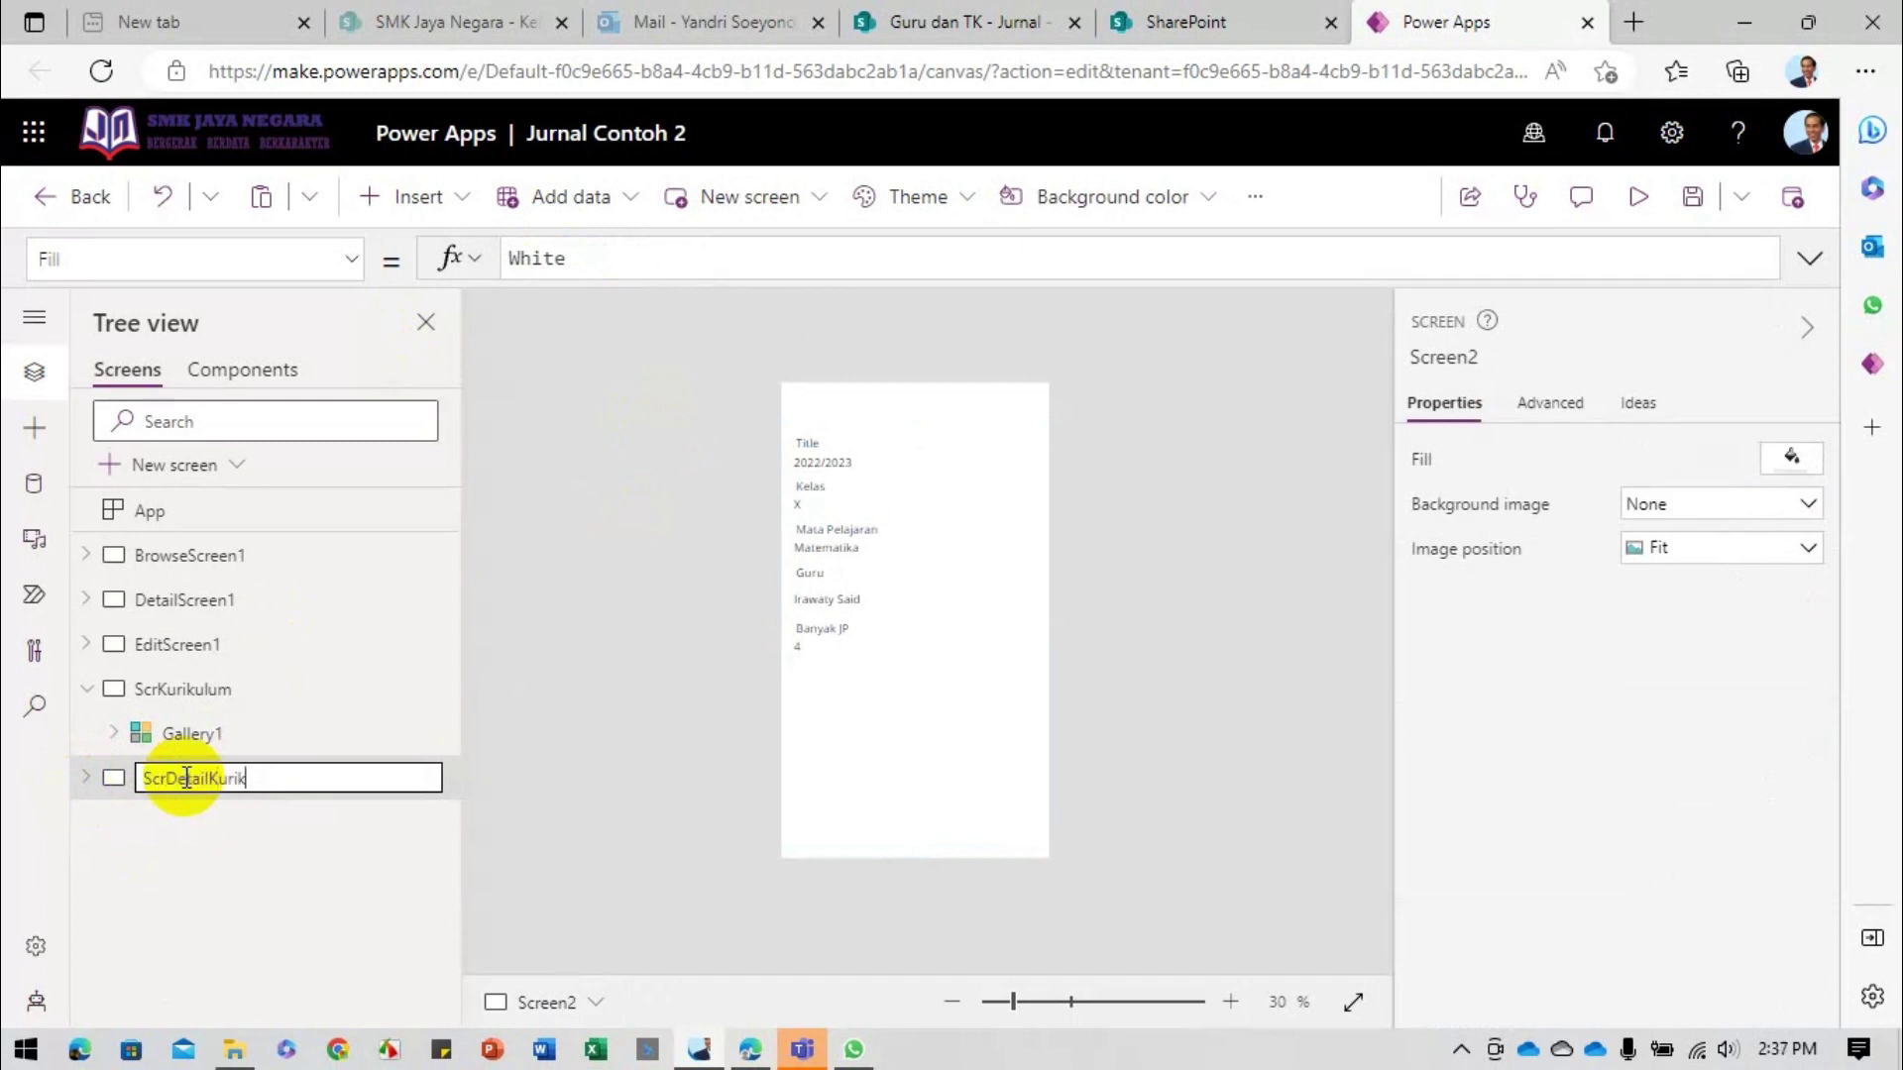
key(Return)
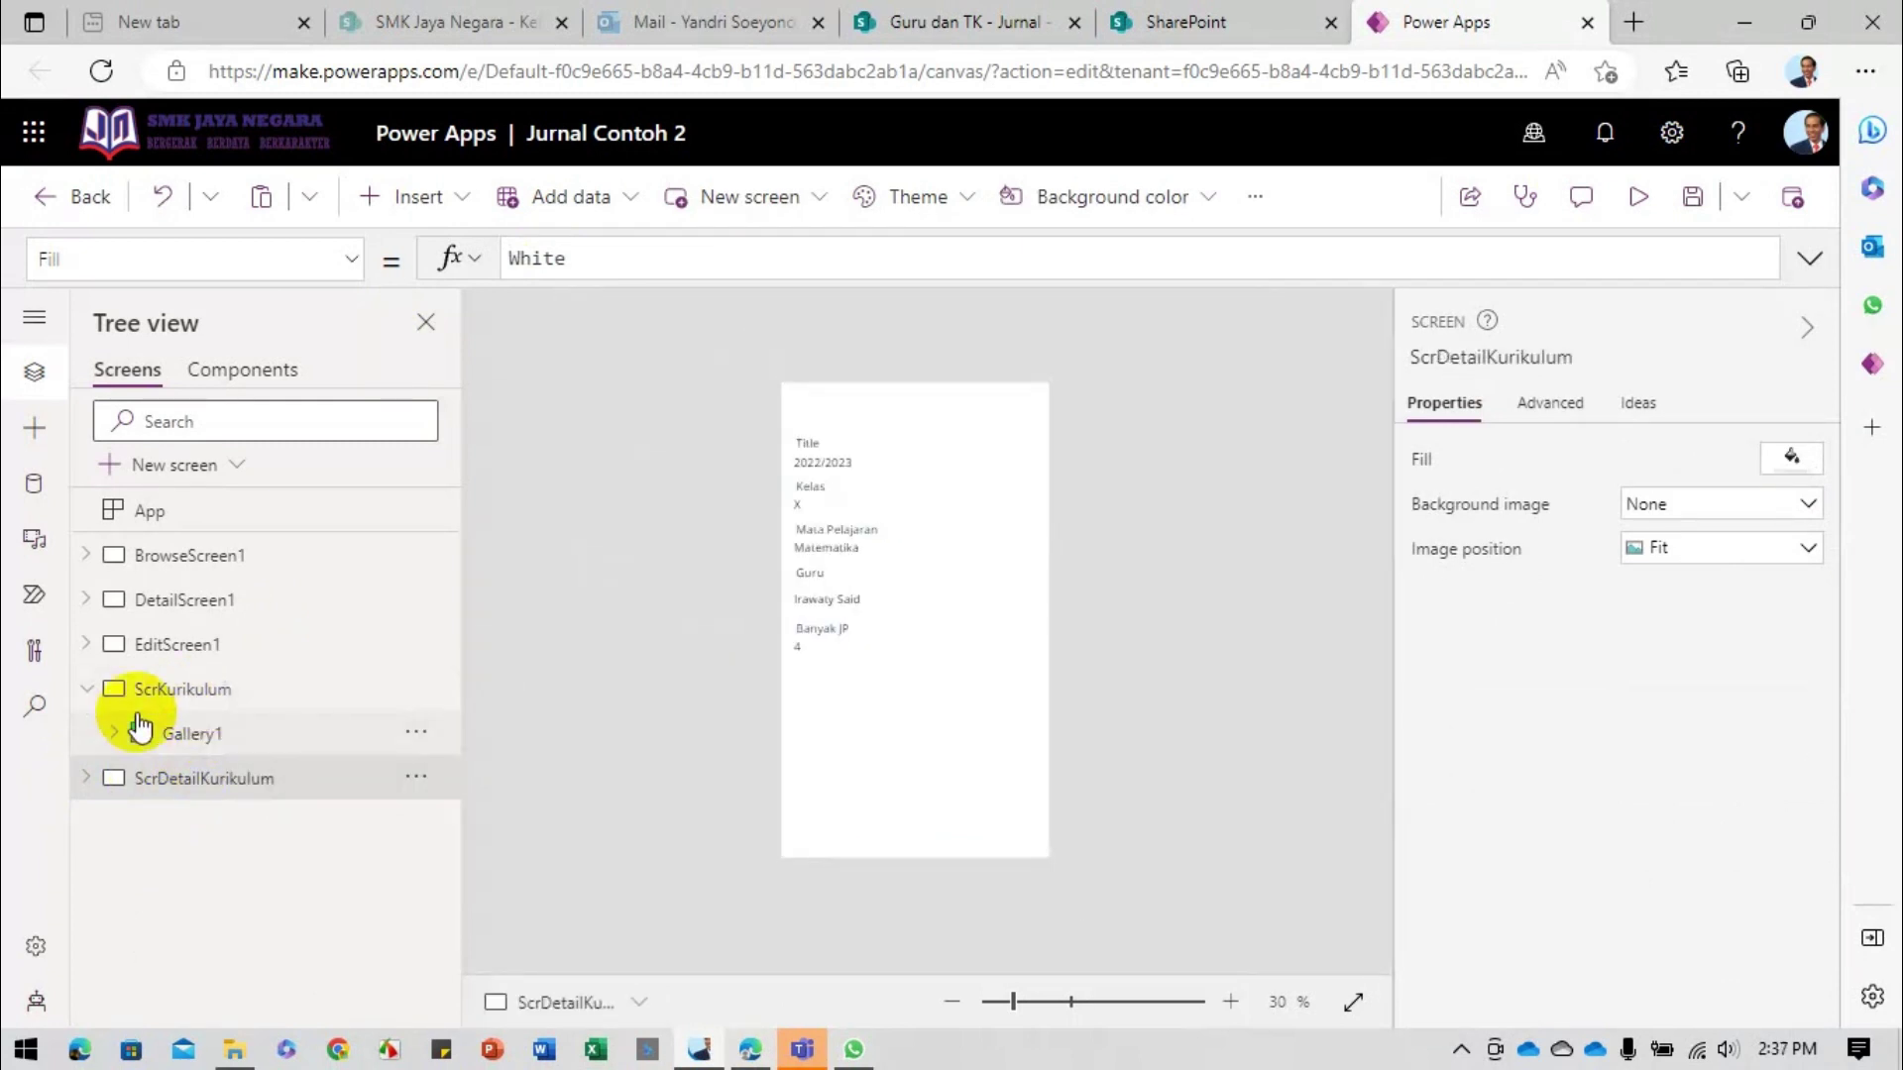
click(87, 692)
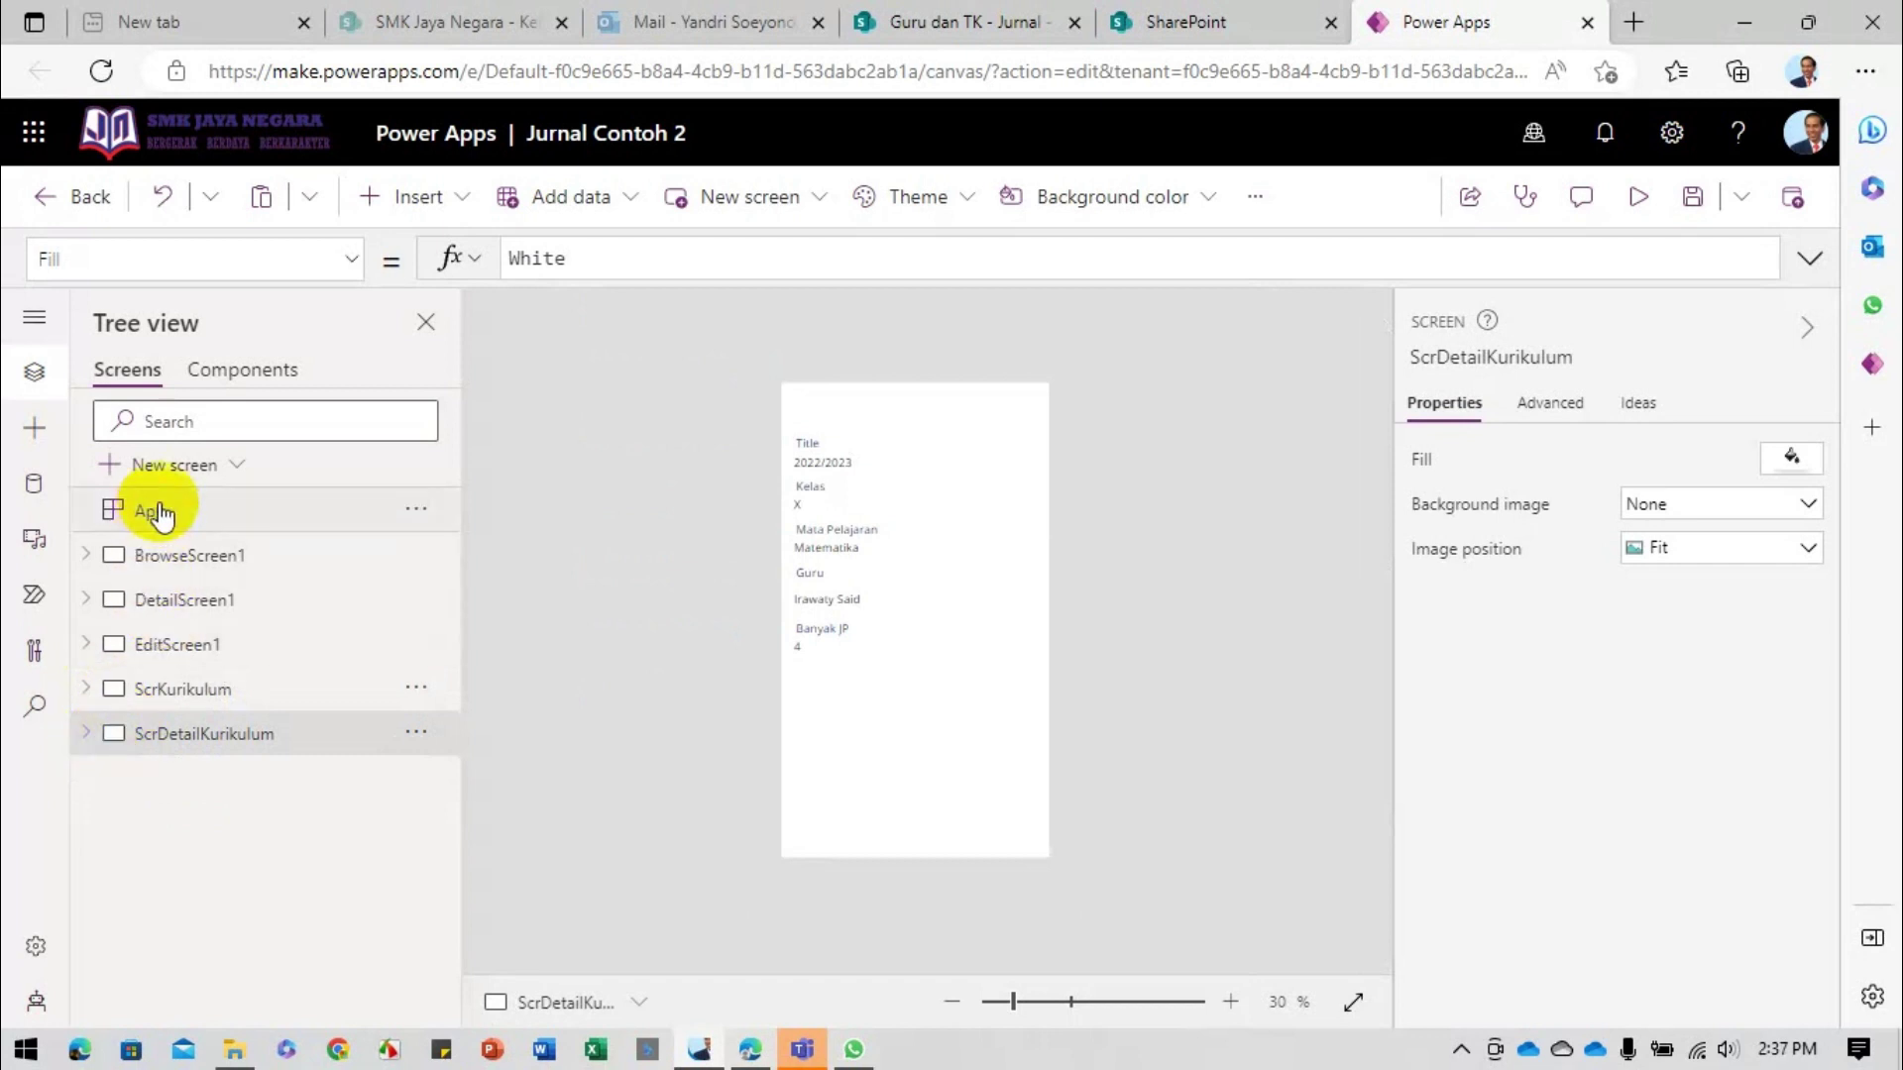
Step: Add a blank screen with an edit form that uses Data Kurikulum as its data source
click(192, 478)
click(189, 613)
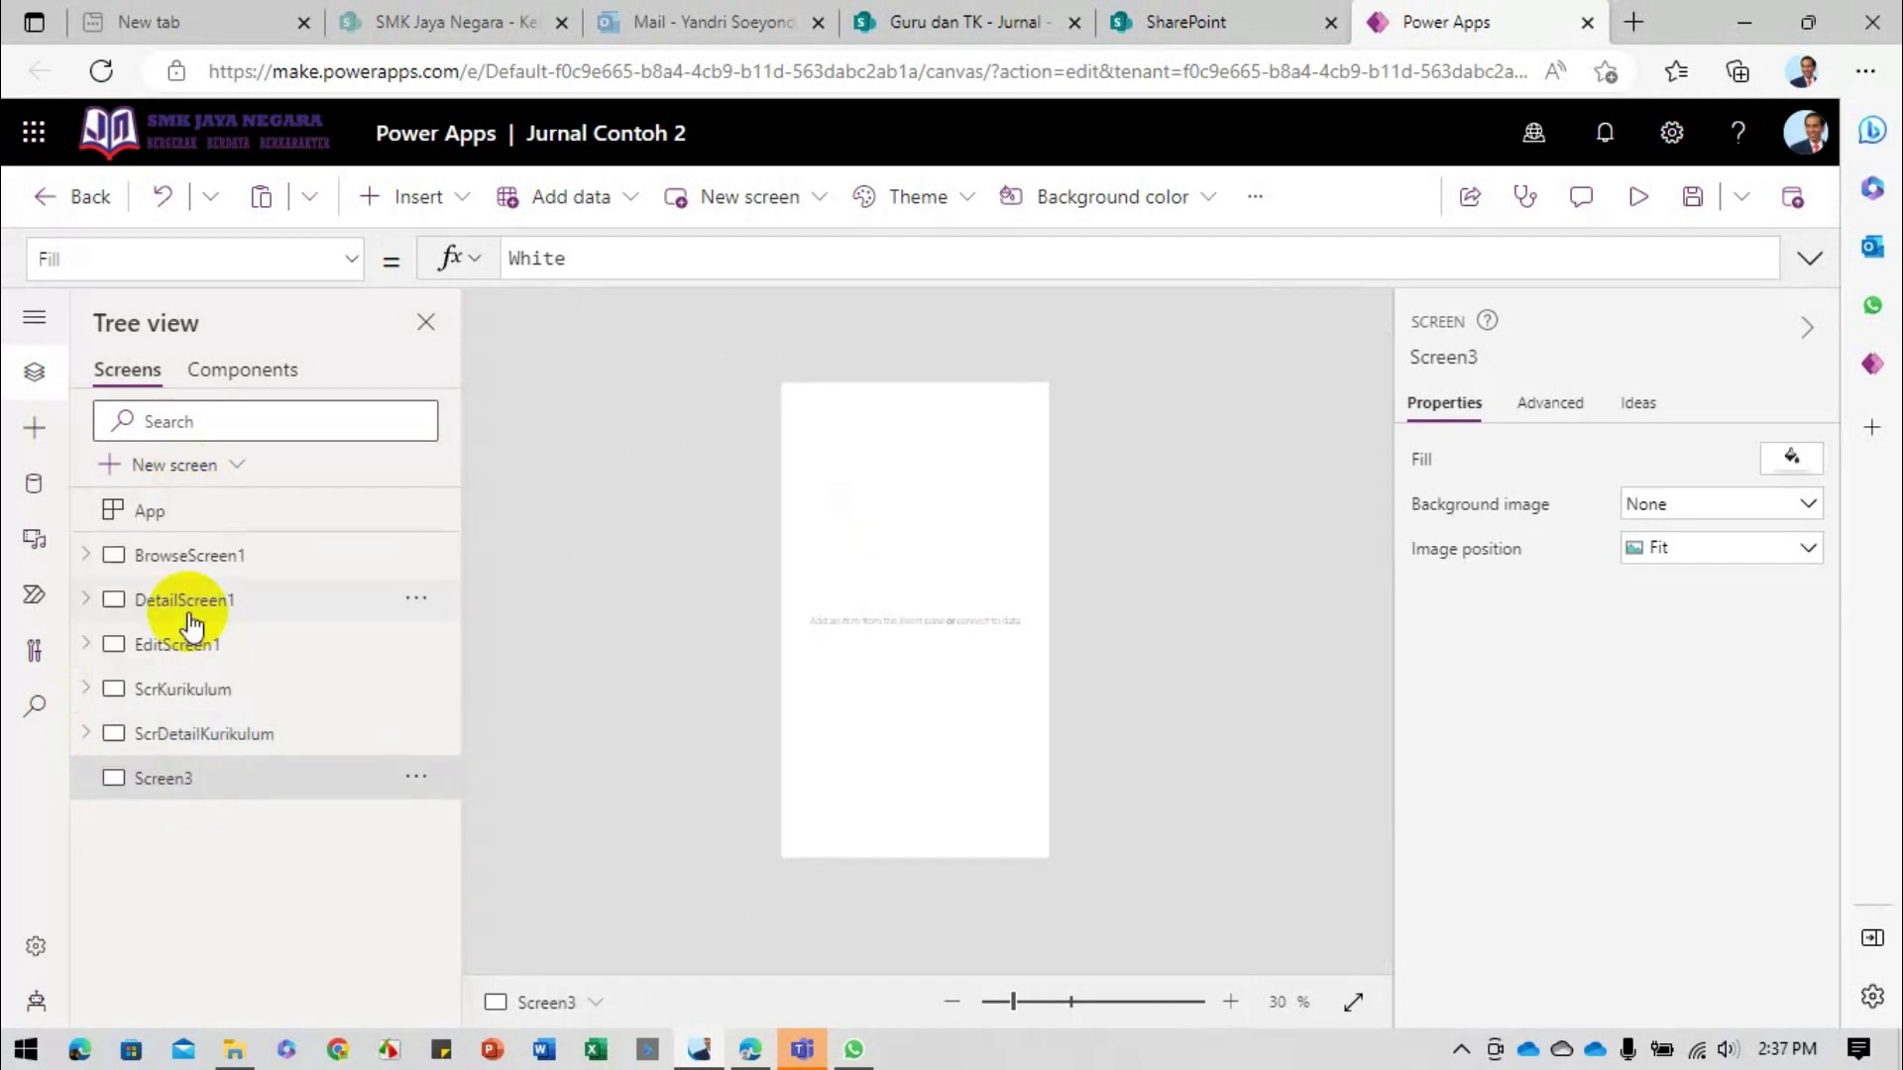
click(450, 197)
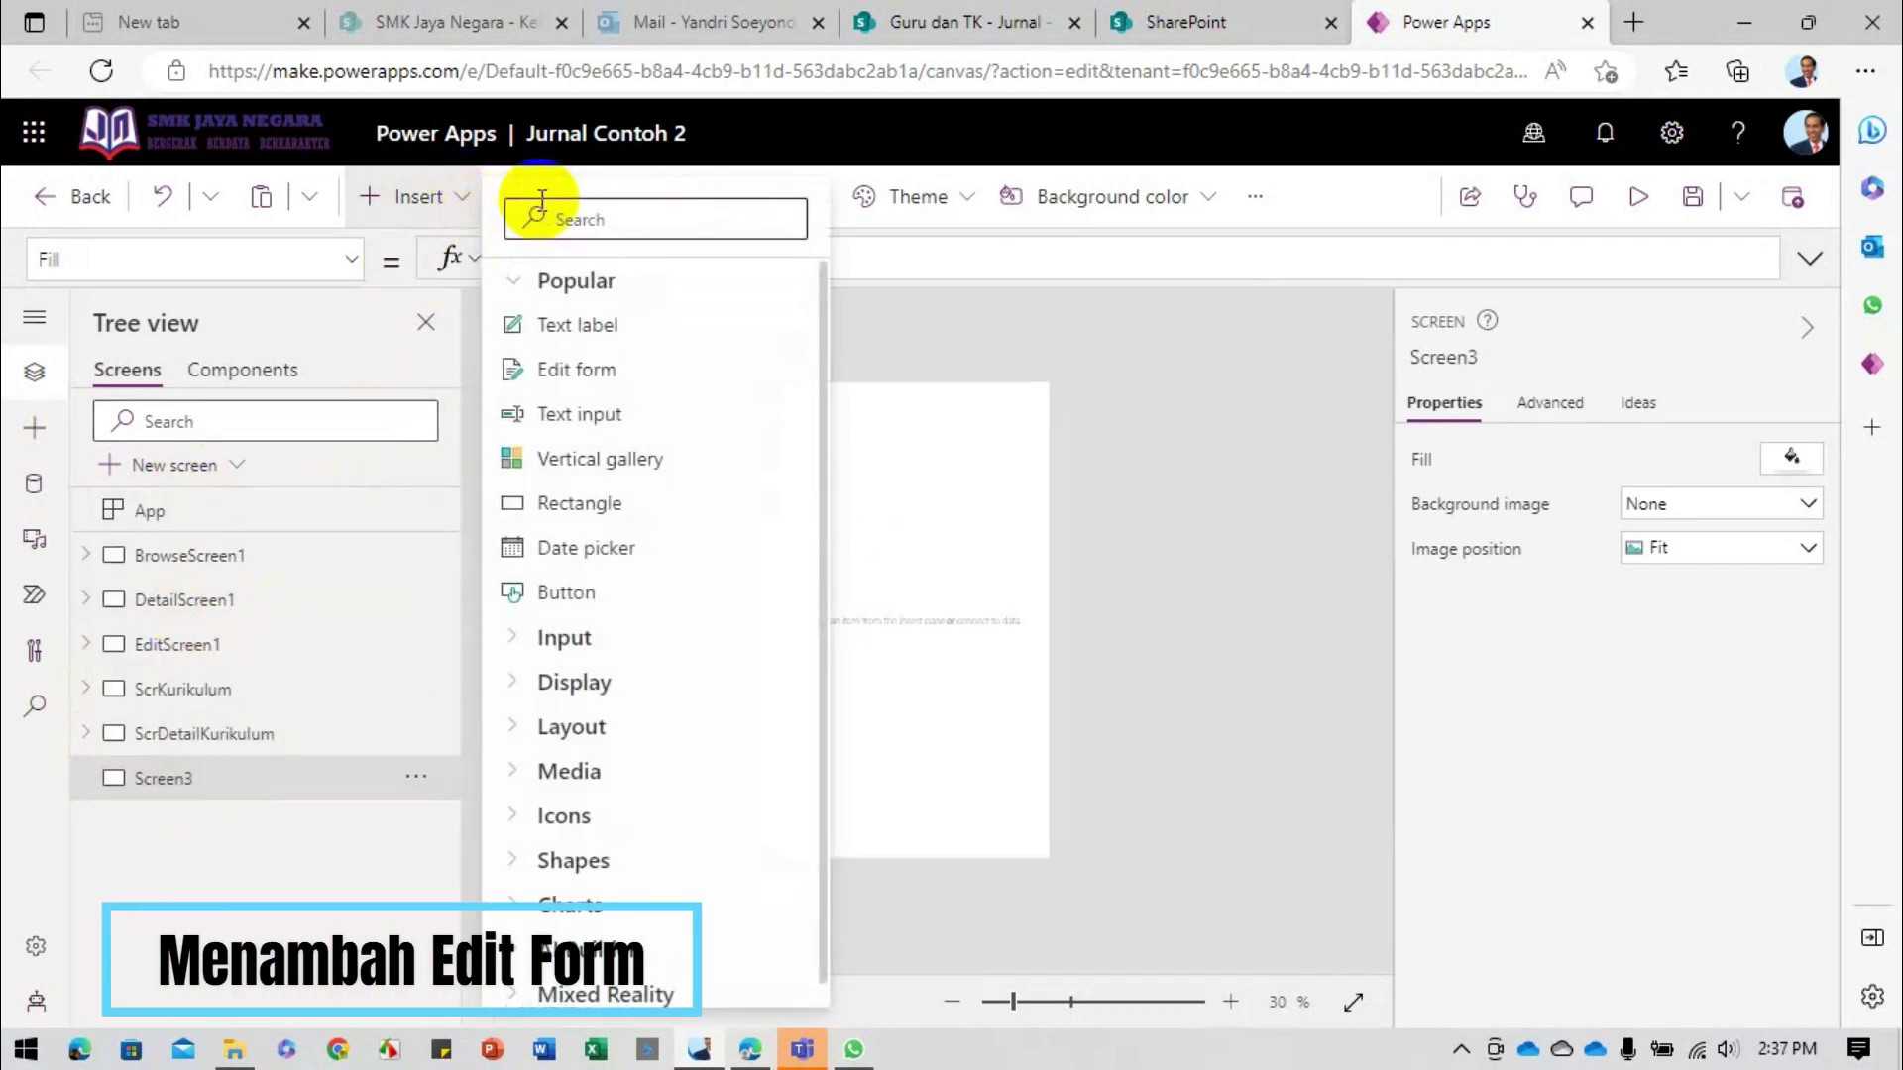
text(form)
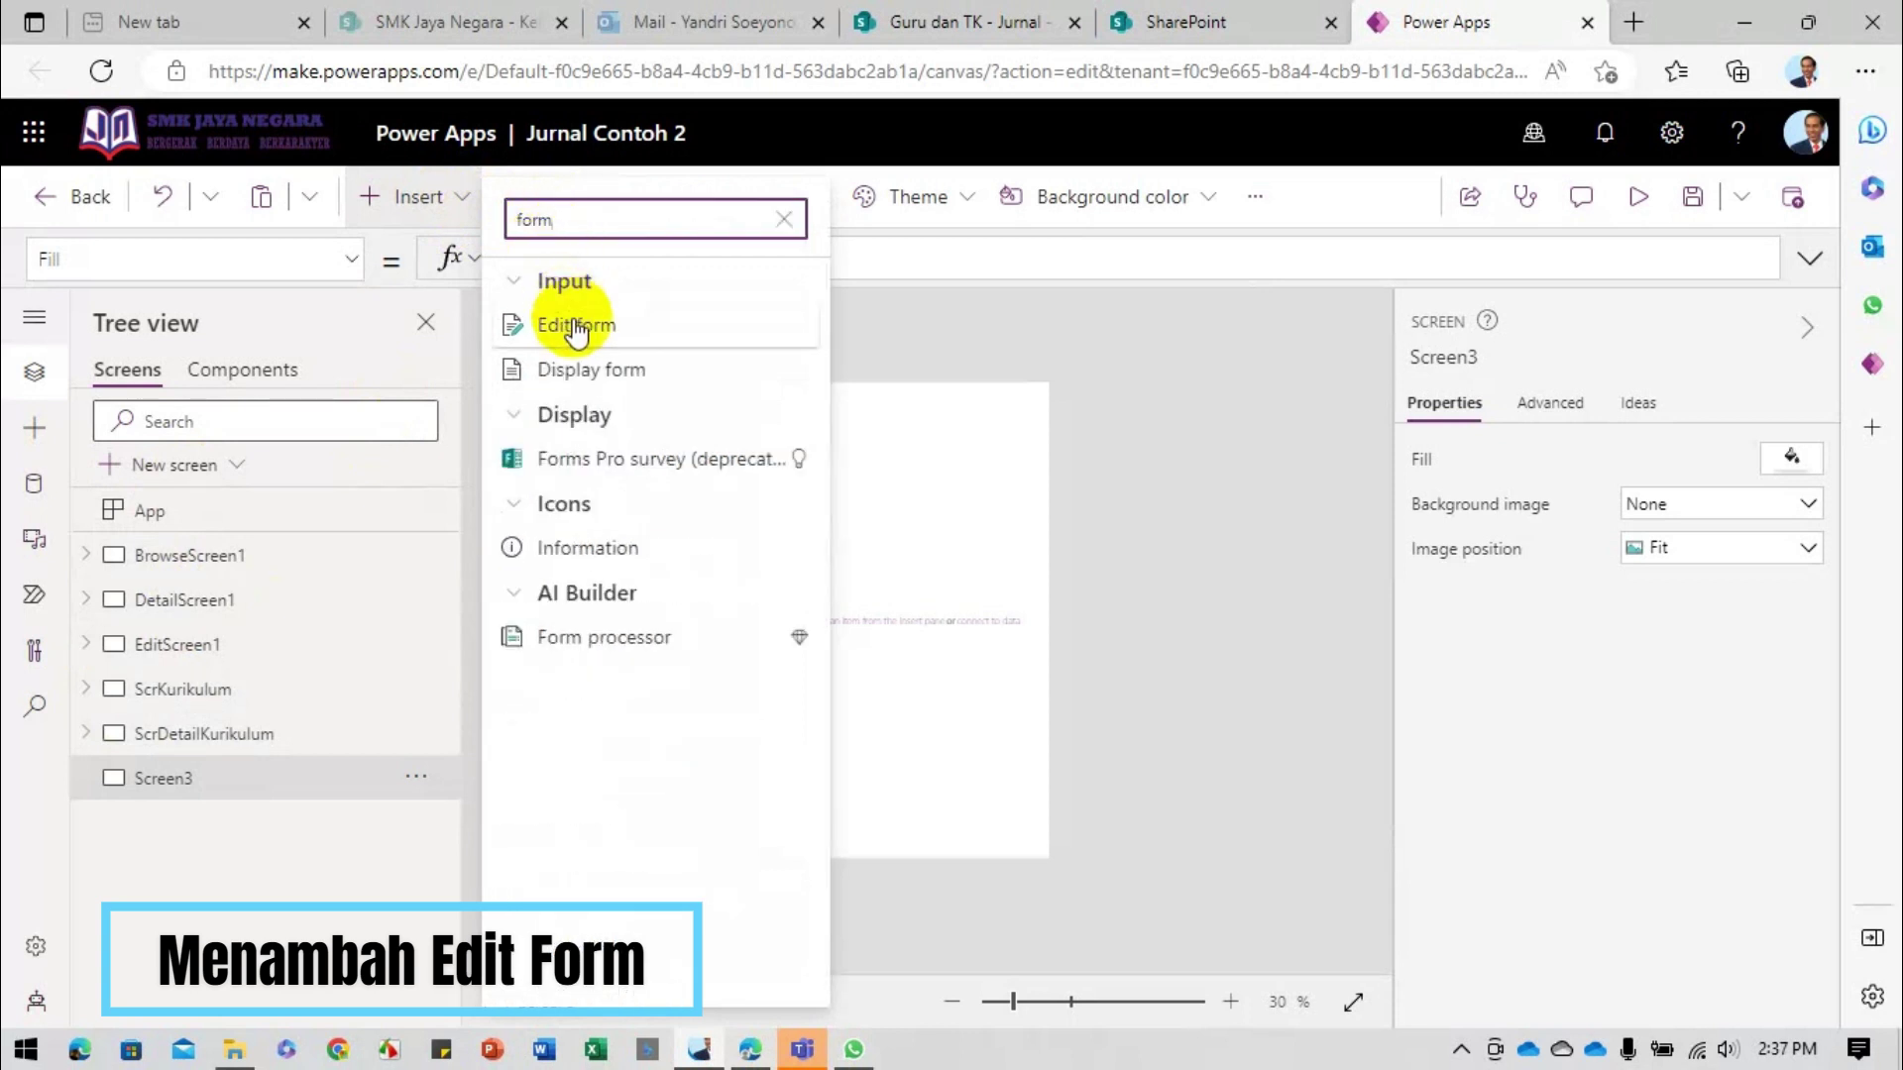
click(575, 323)
click(1753, 459)
click(1538, 734)
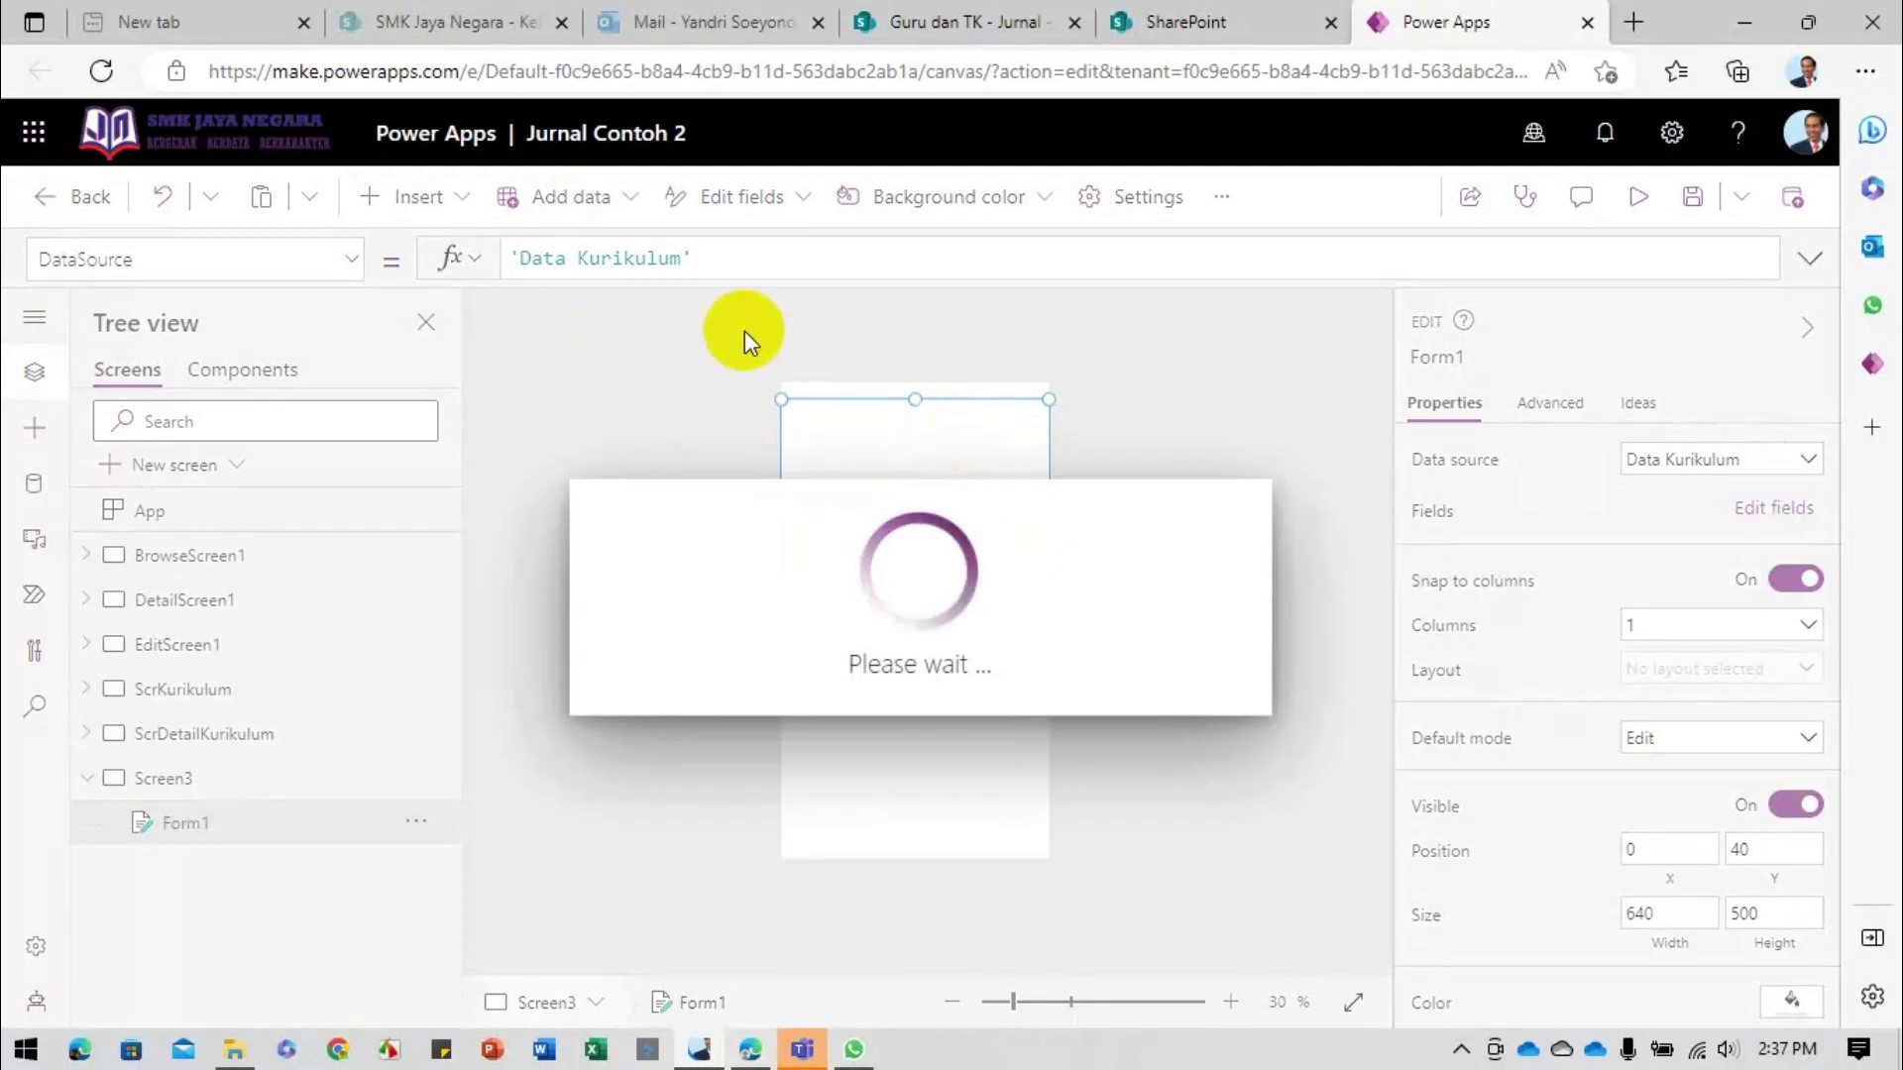
click(1552, 412)
scroll(1529, 650, down, 3)
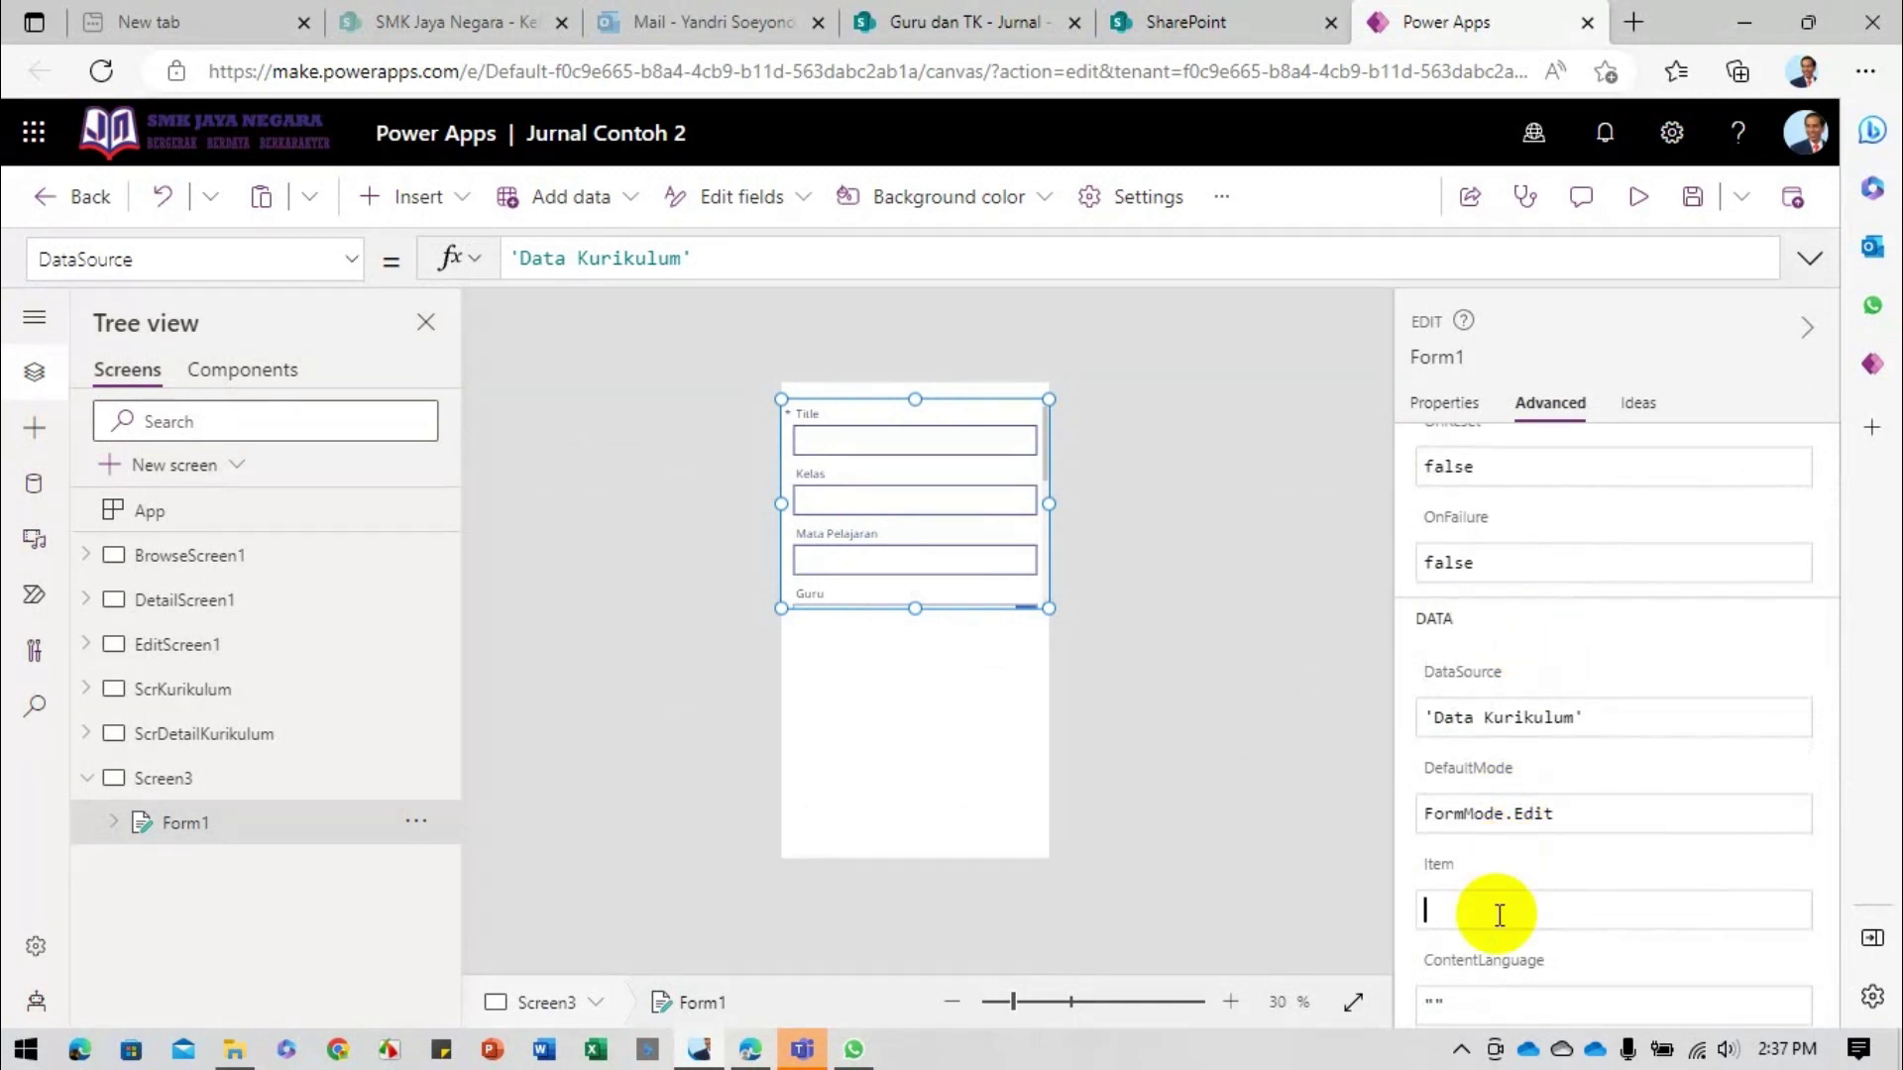
click(1132, 533)
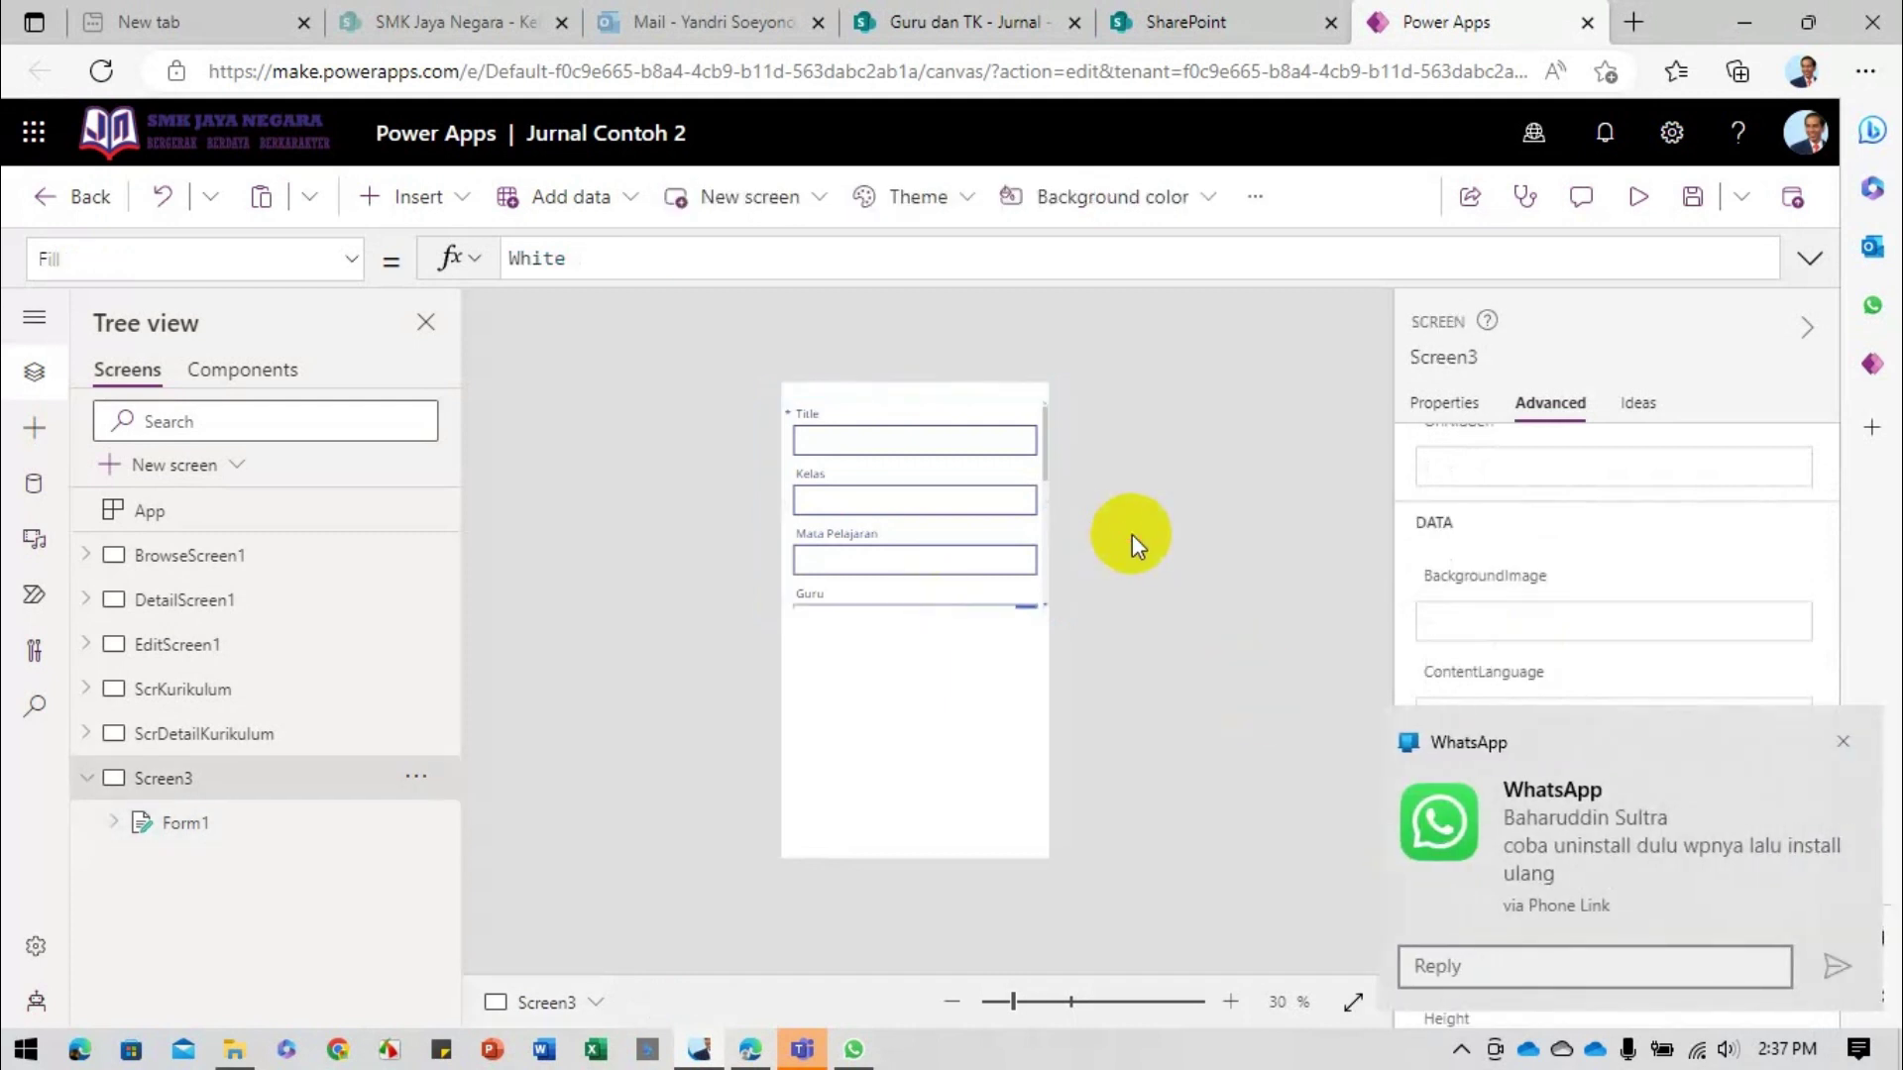
click(962, 441)
click(926, 530)
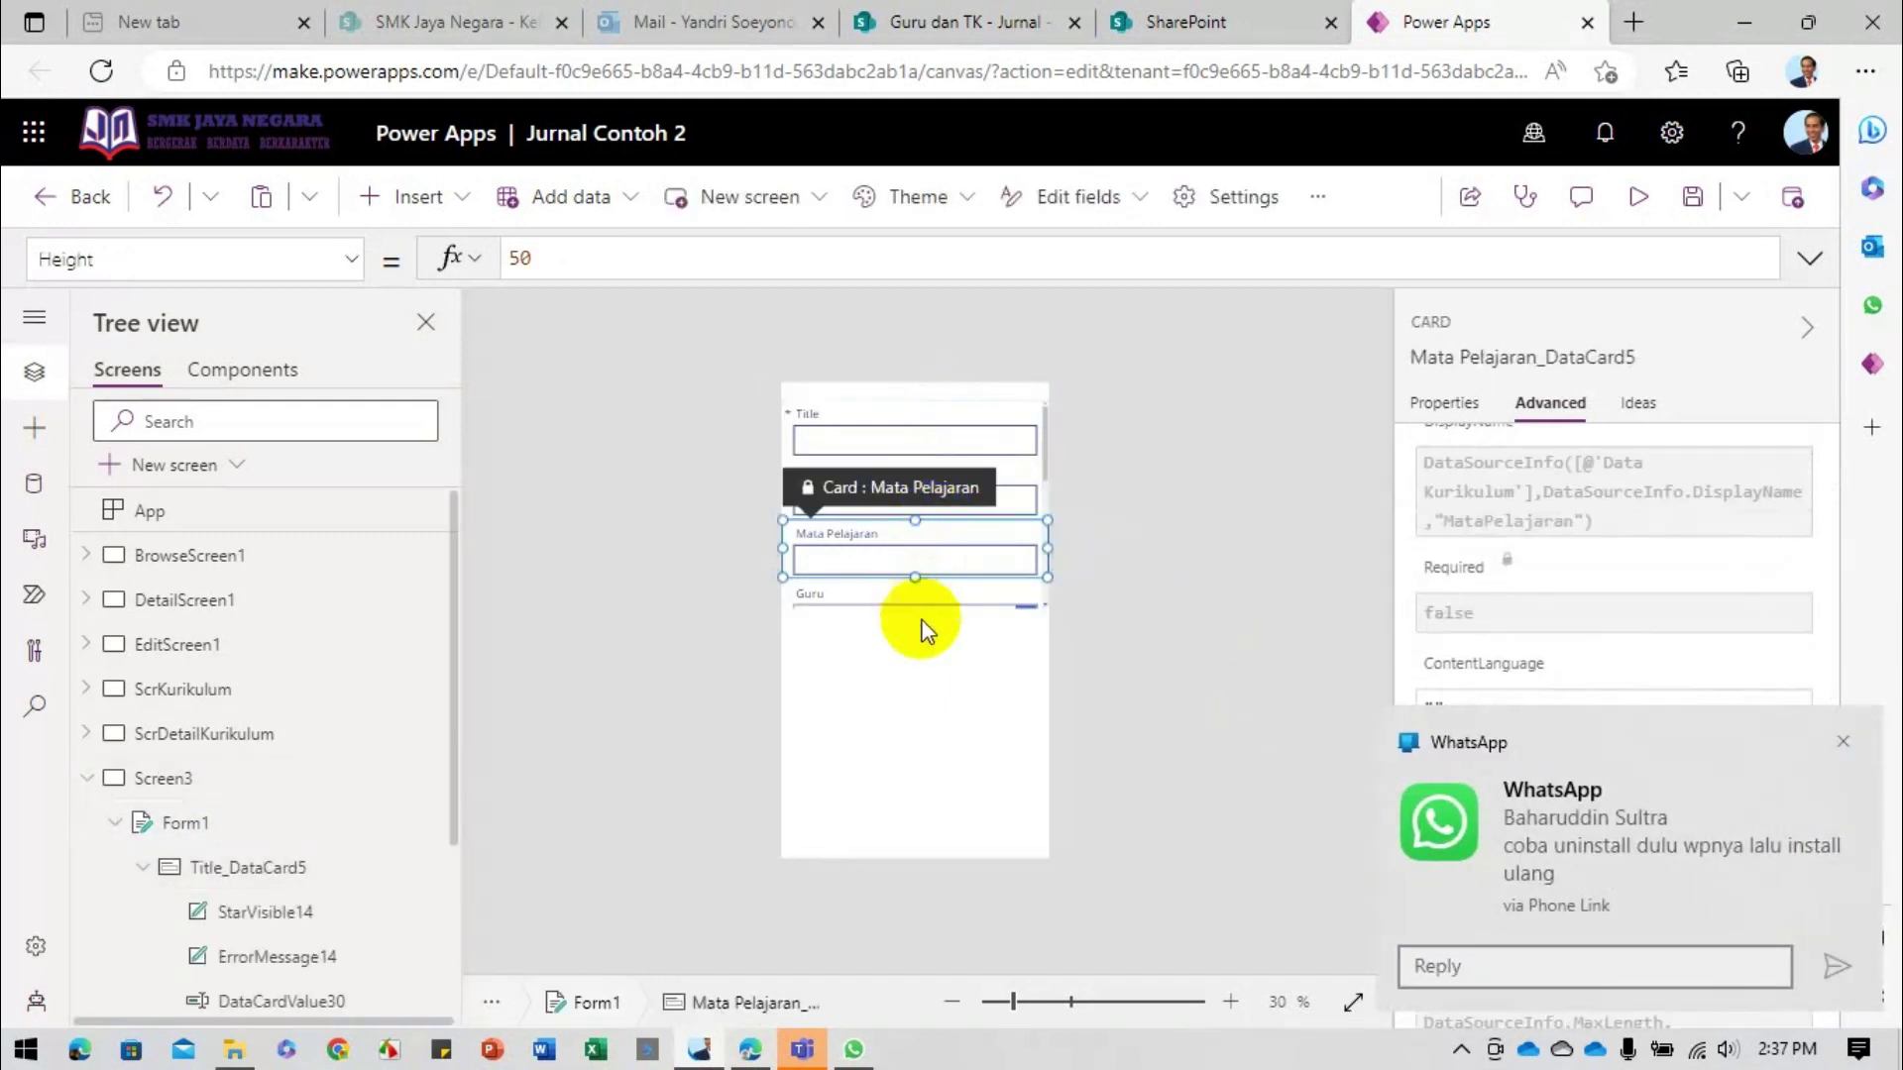
click(976, 610)
click(981, 610)
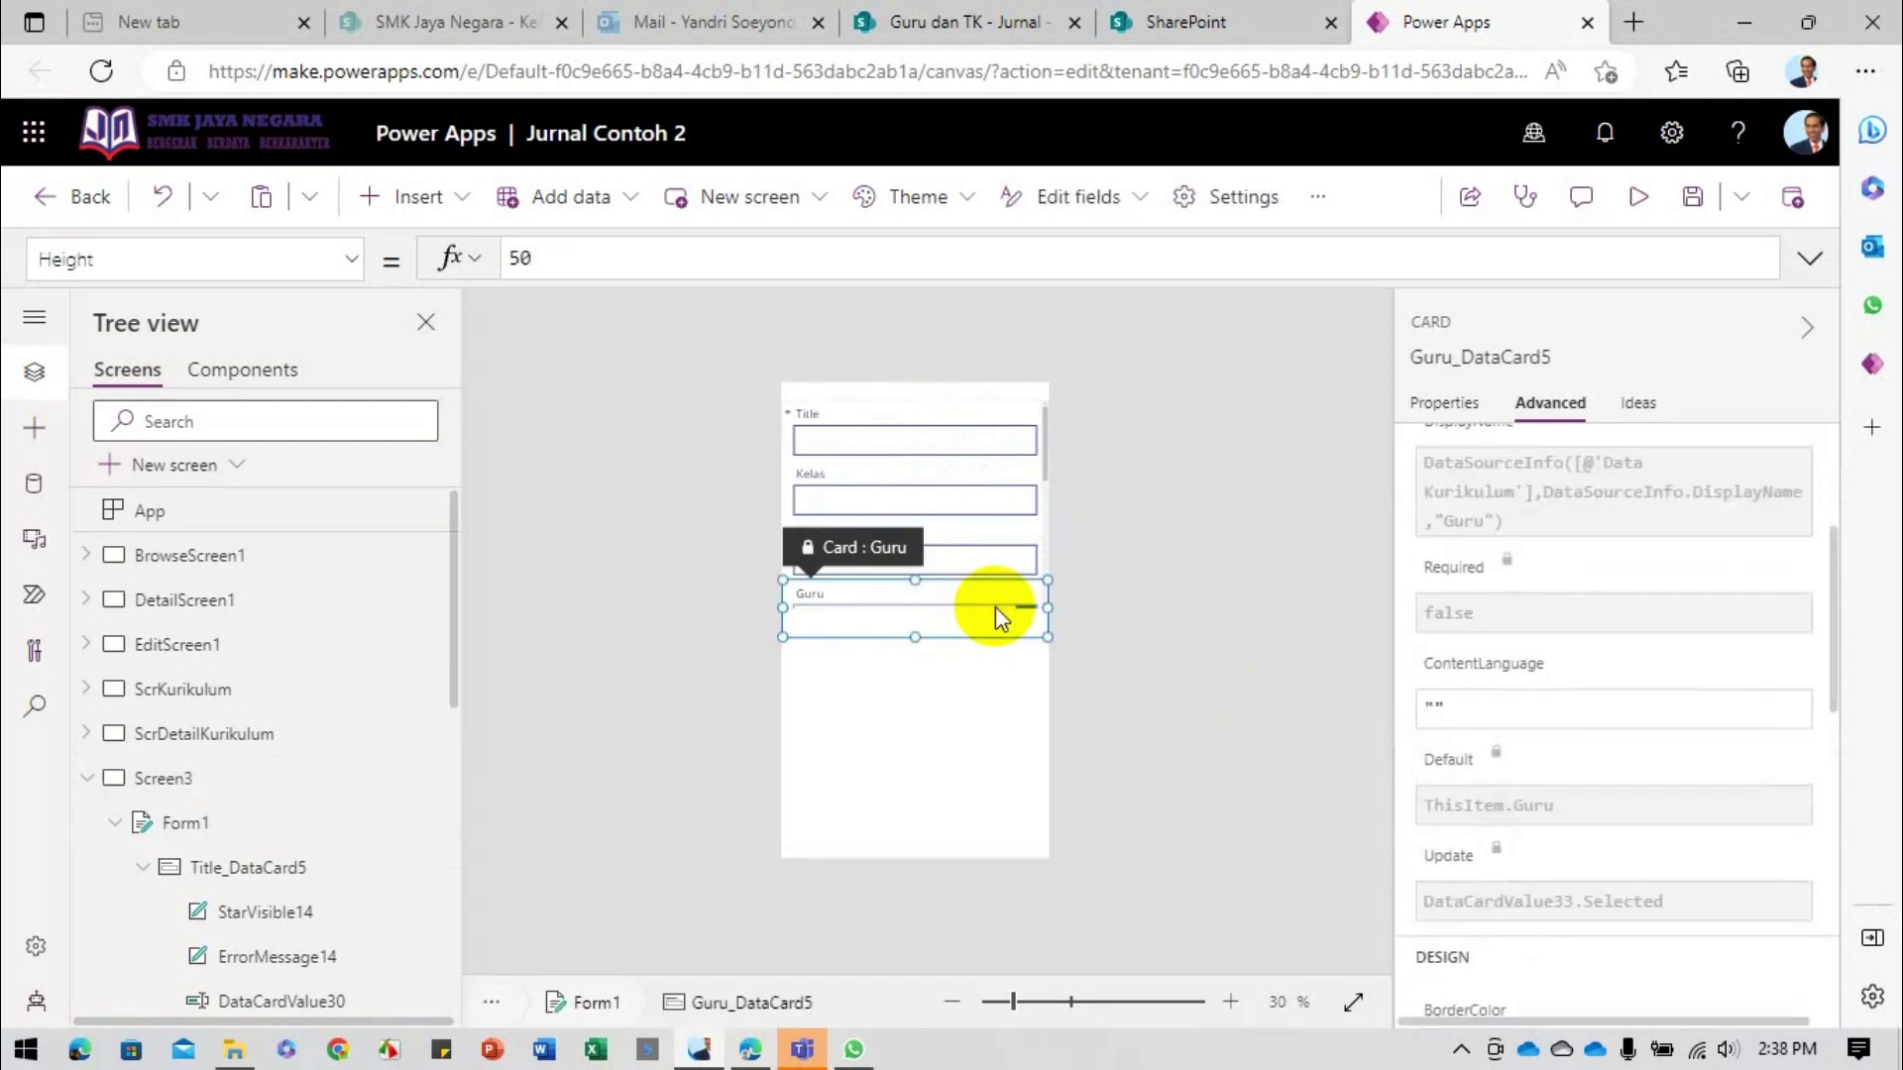
Step: Stretch the edit form down to the screen's lower edge and lower its upper edge to leave header space
click(205, 819)
drag(912, 604, 921, 852)
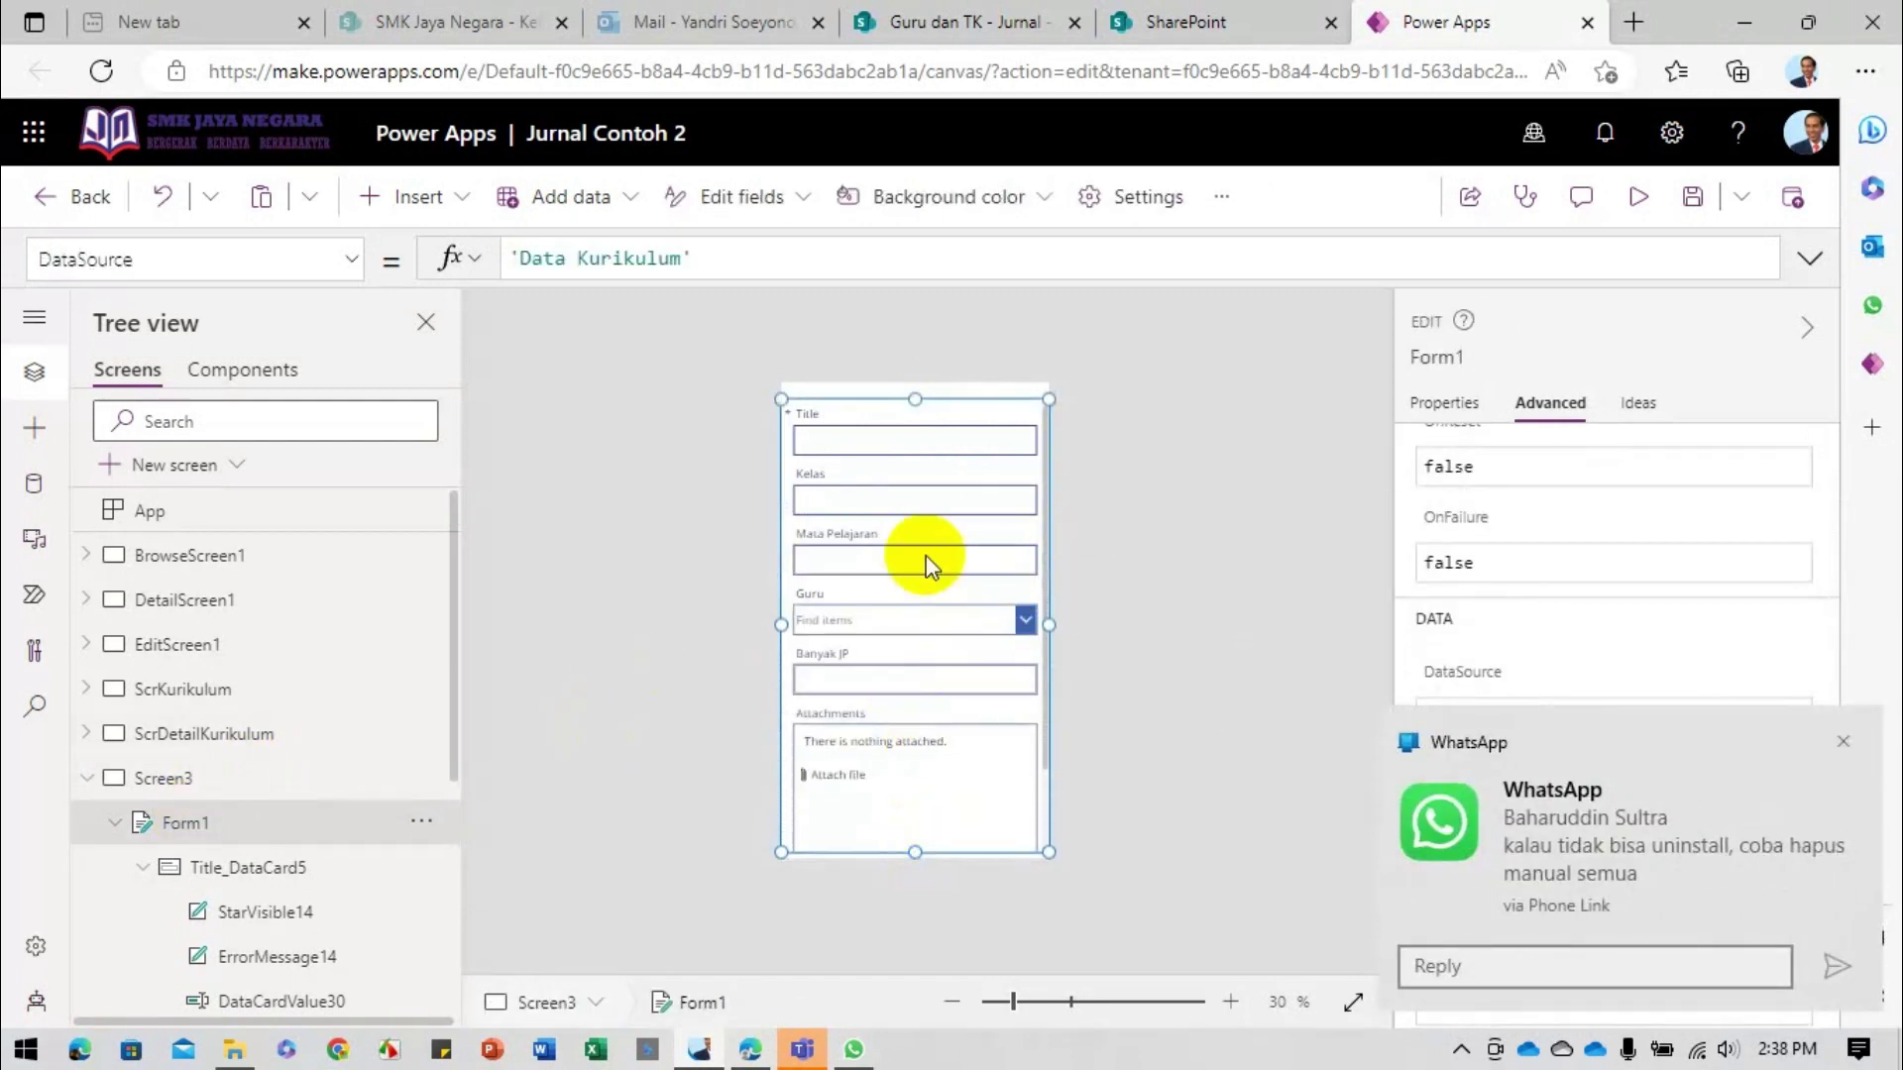
drag(916, 400, 914, 426)
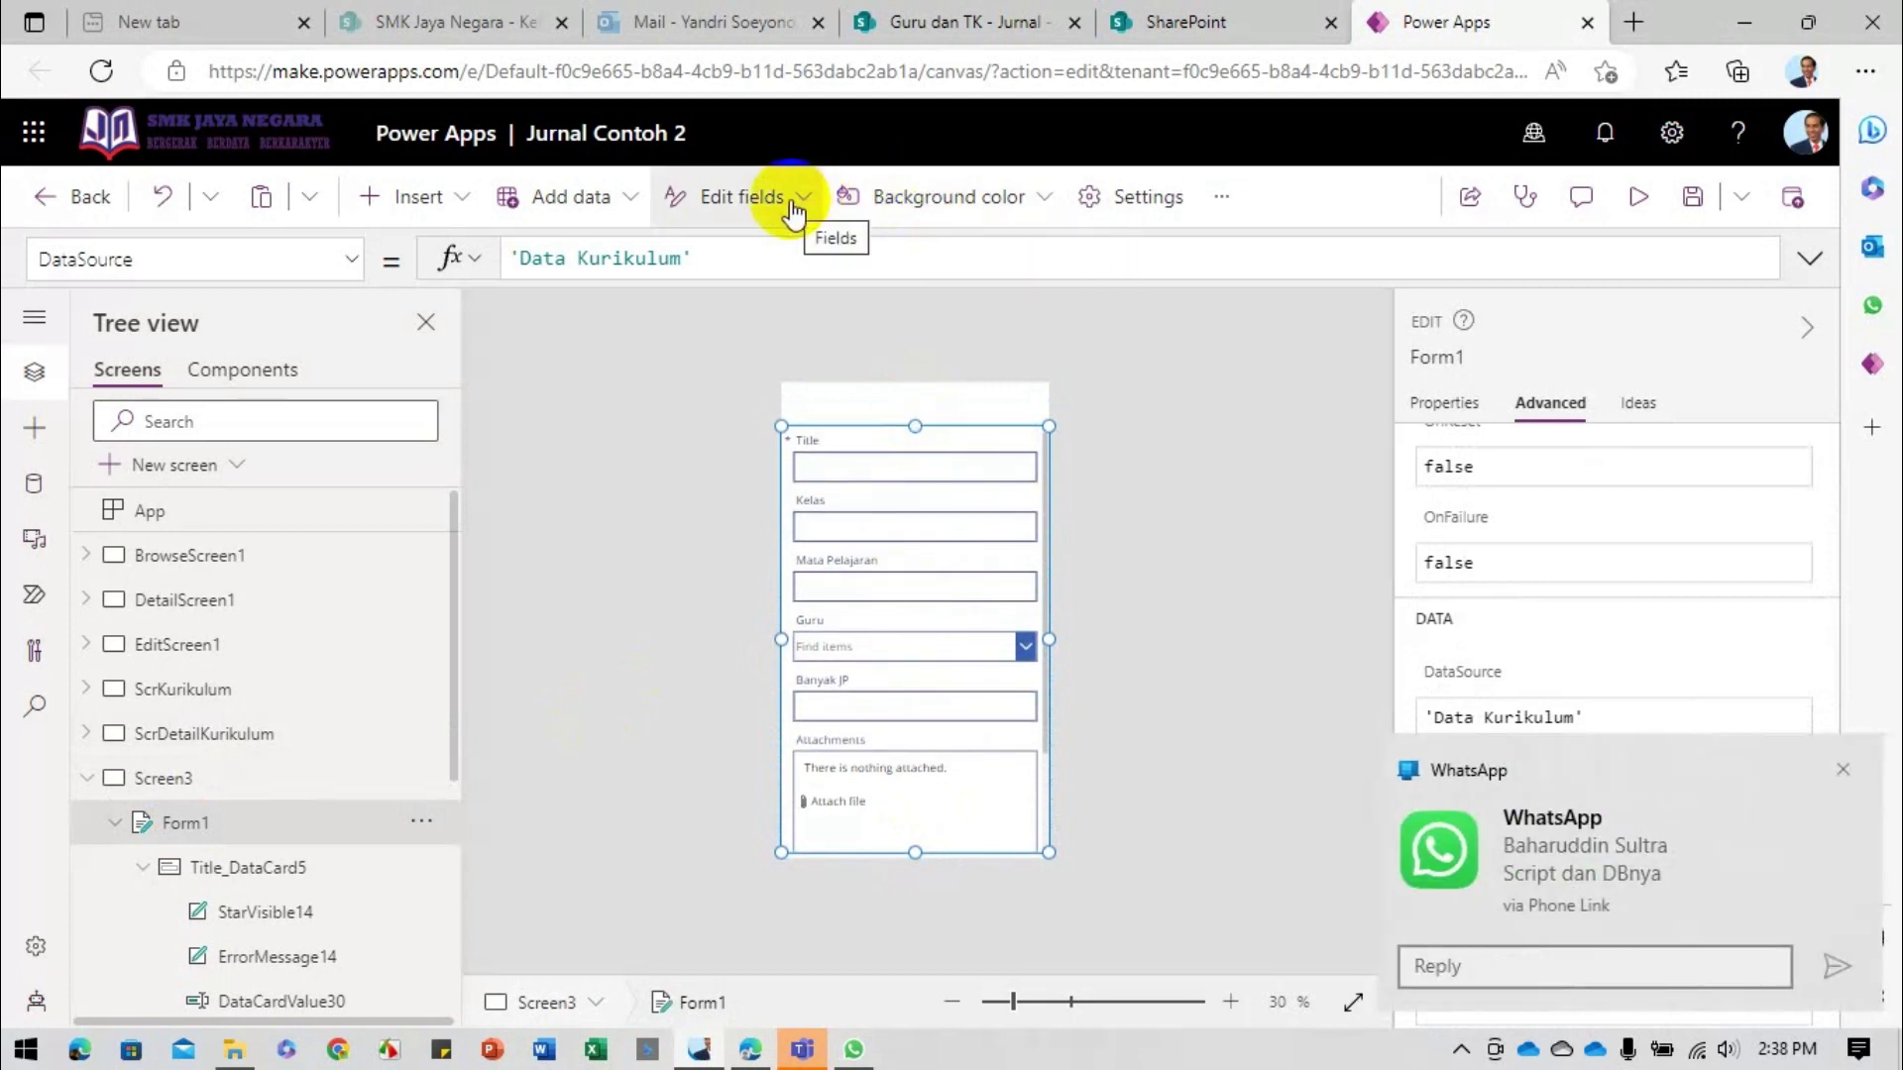
Step: Remove the Attachments field from the edit form
click(761, 203)
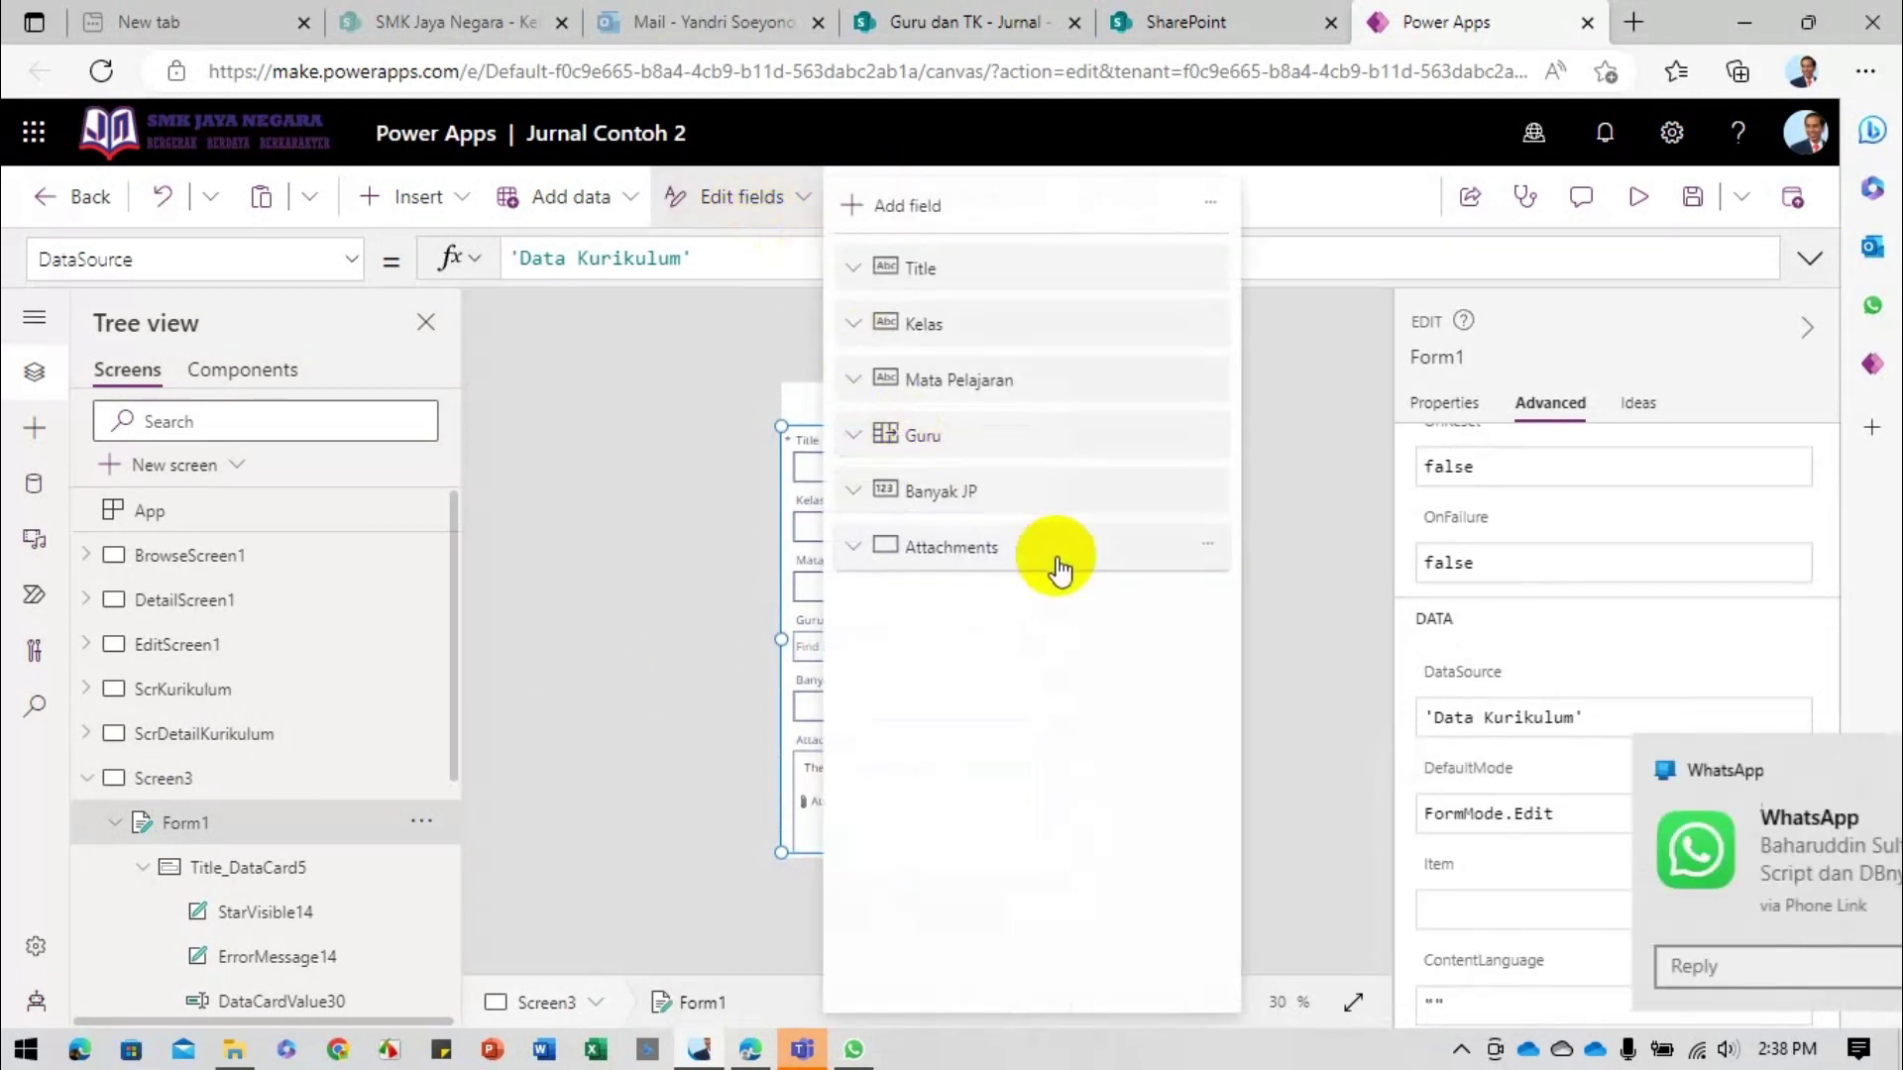
click(1207, 543)
click(1254, 691)
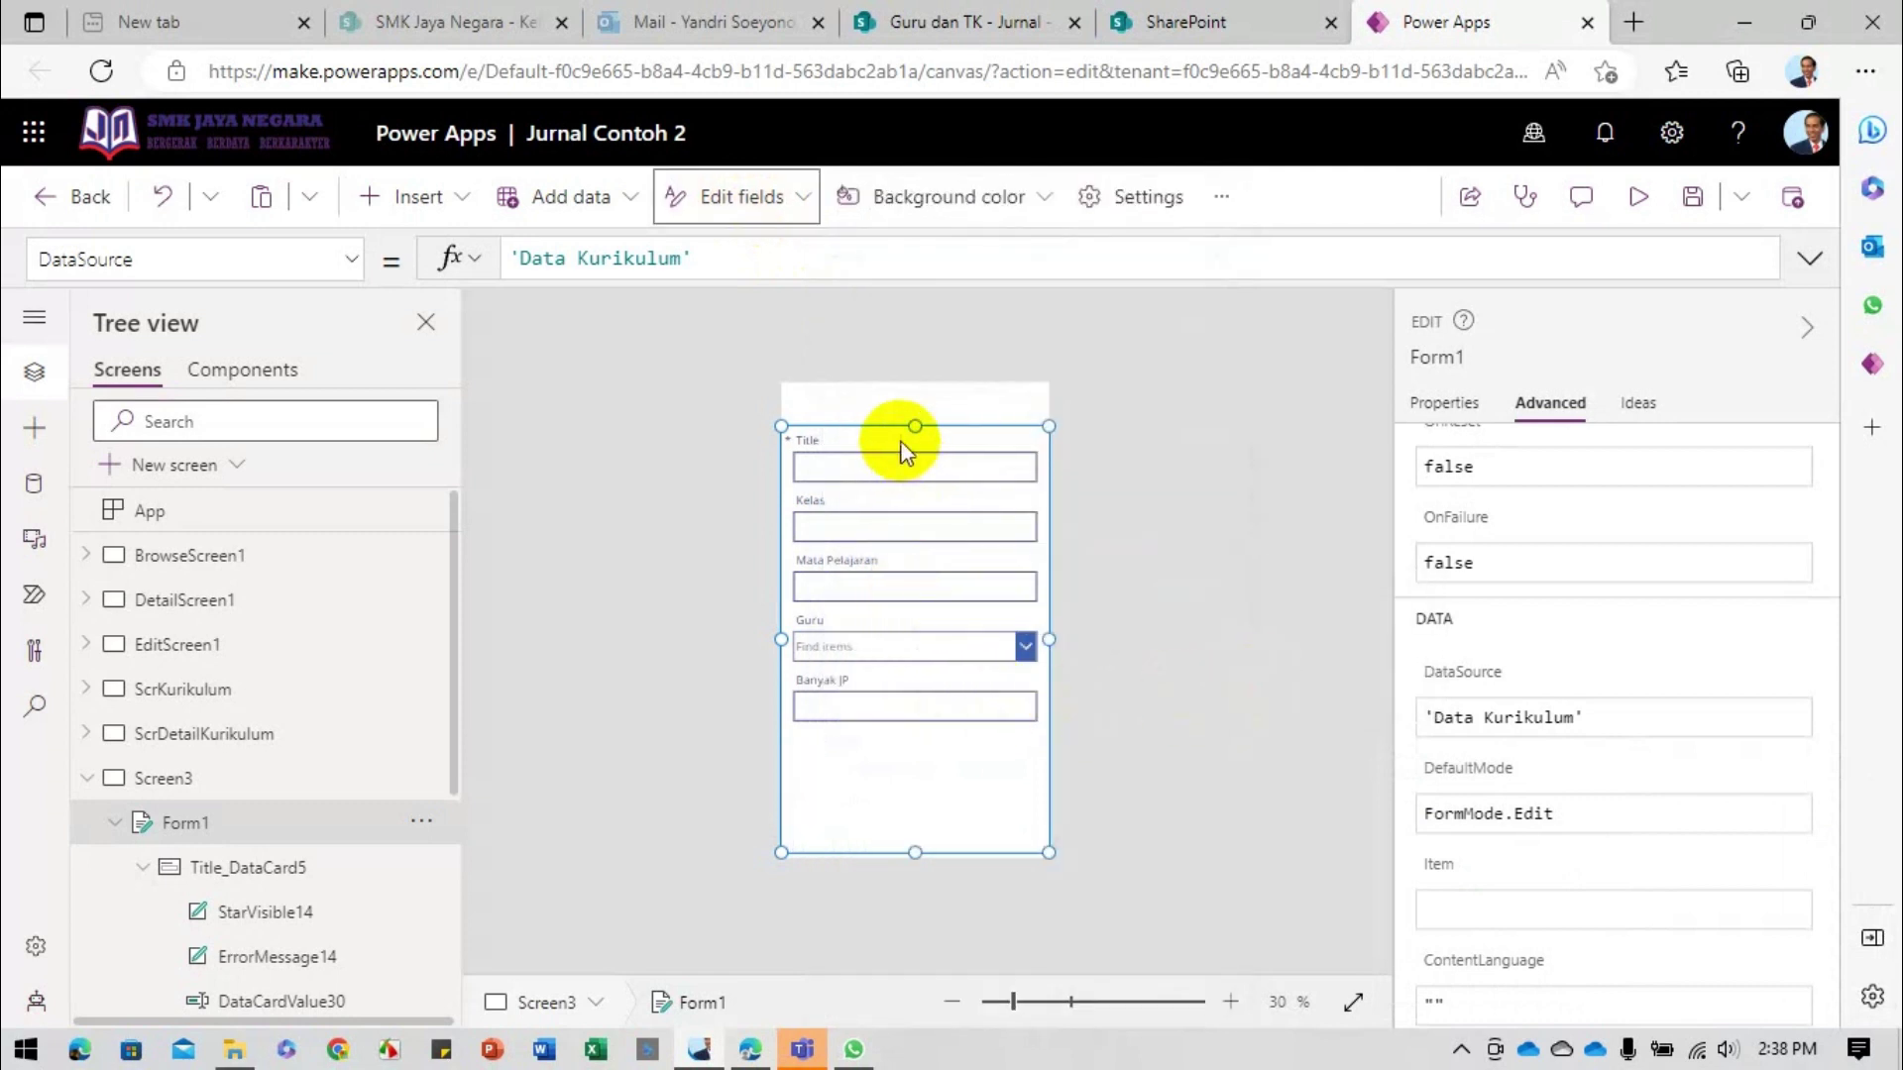
Step: Collapse the edit form's screen and rename it ScrTambahKurikulum
click(88, 778)
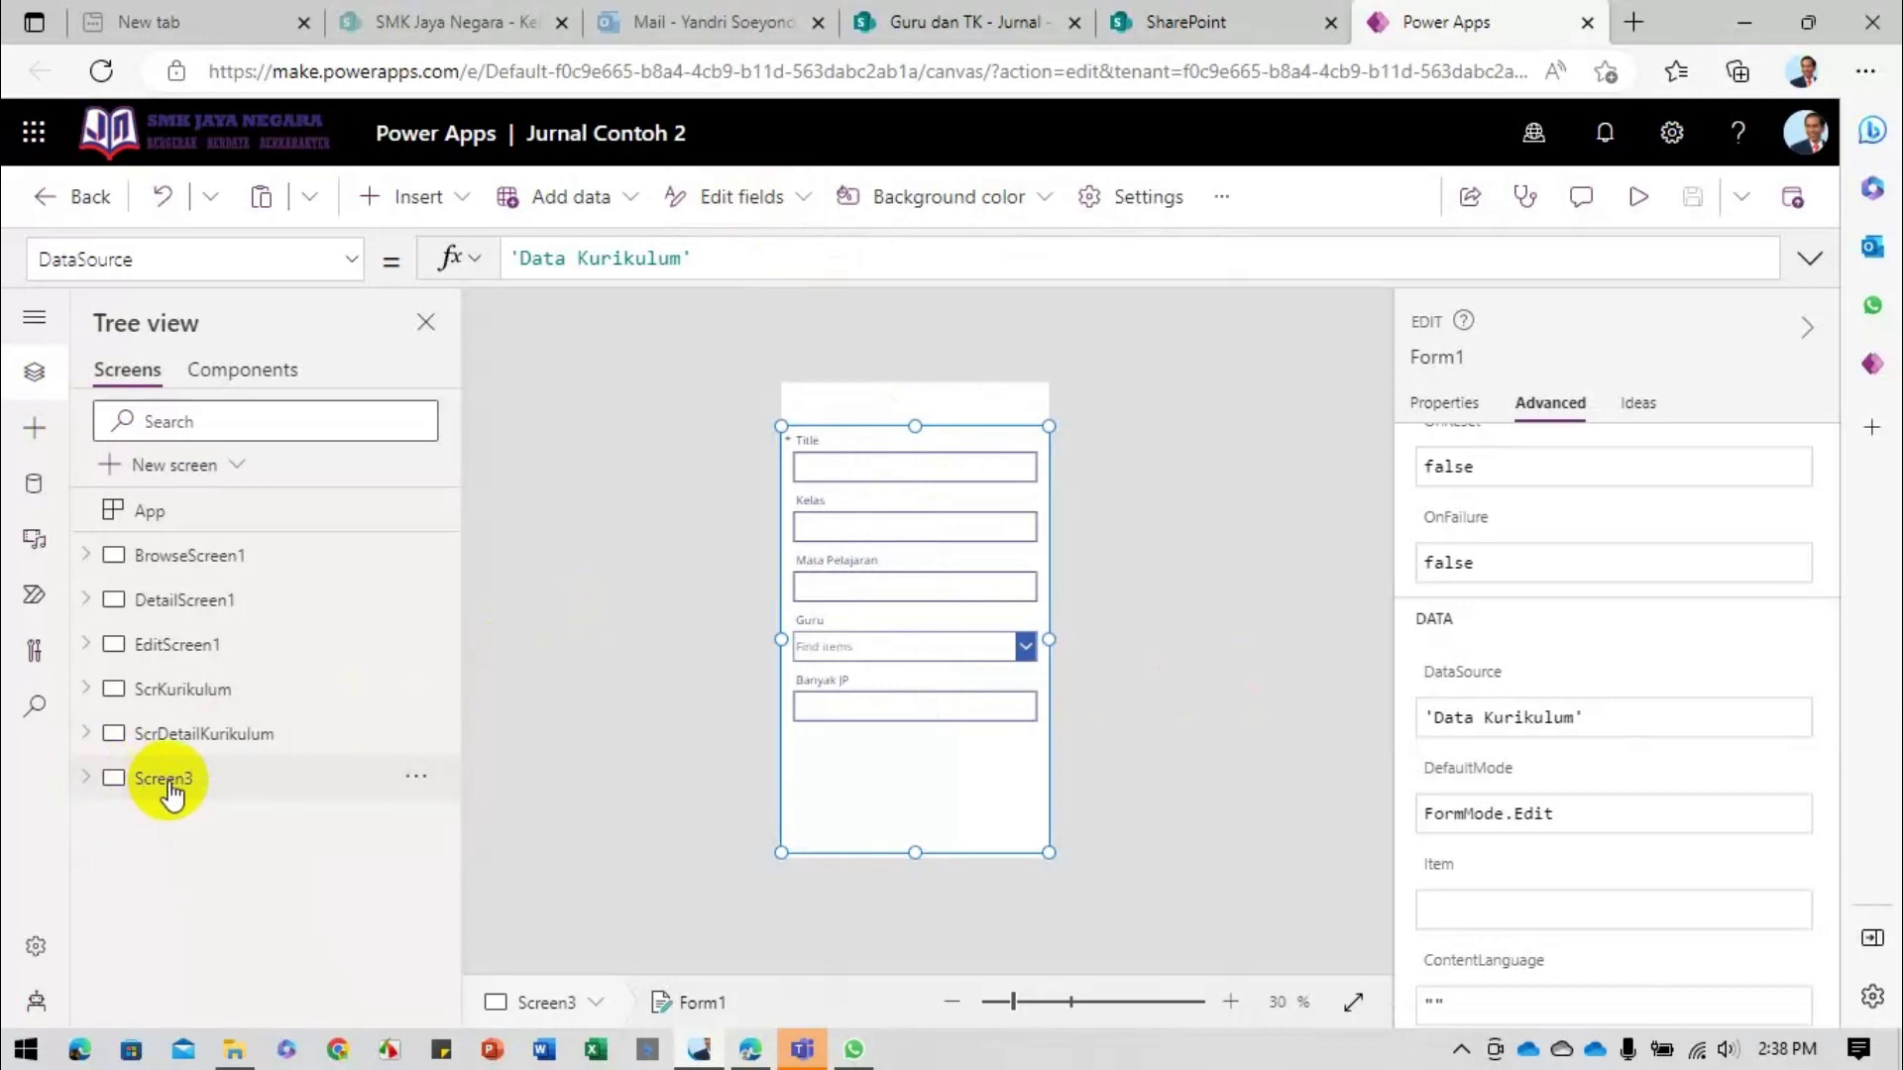
double_click(296, 788)
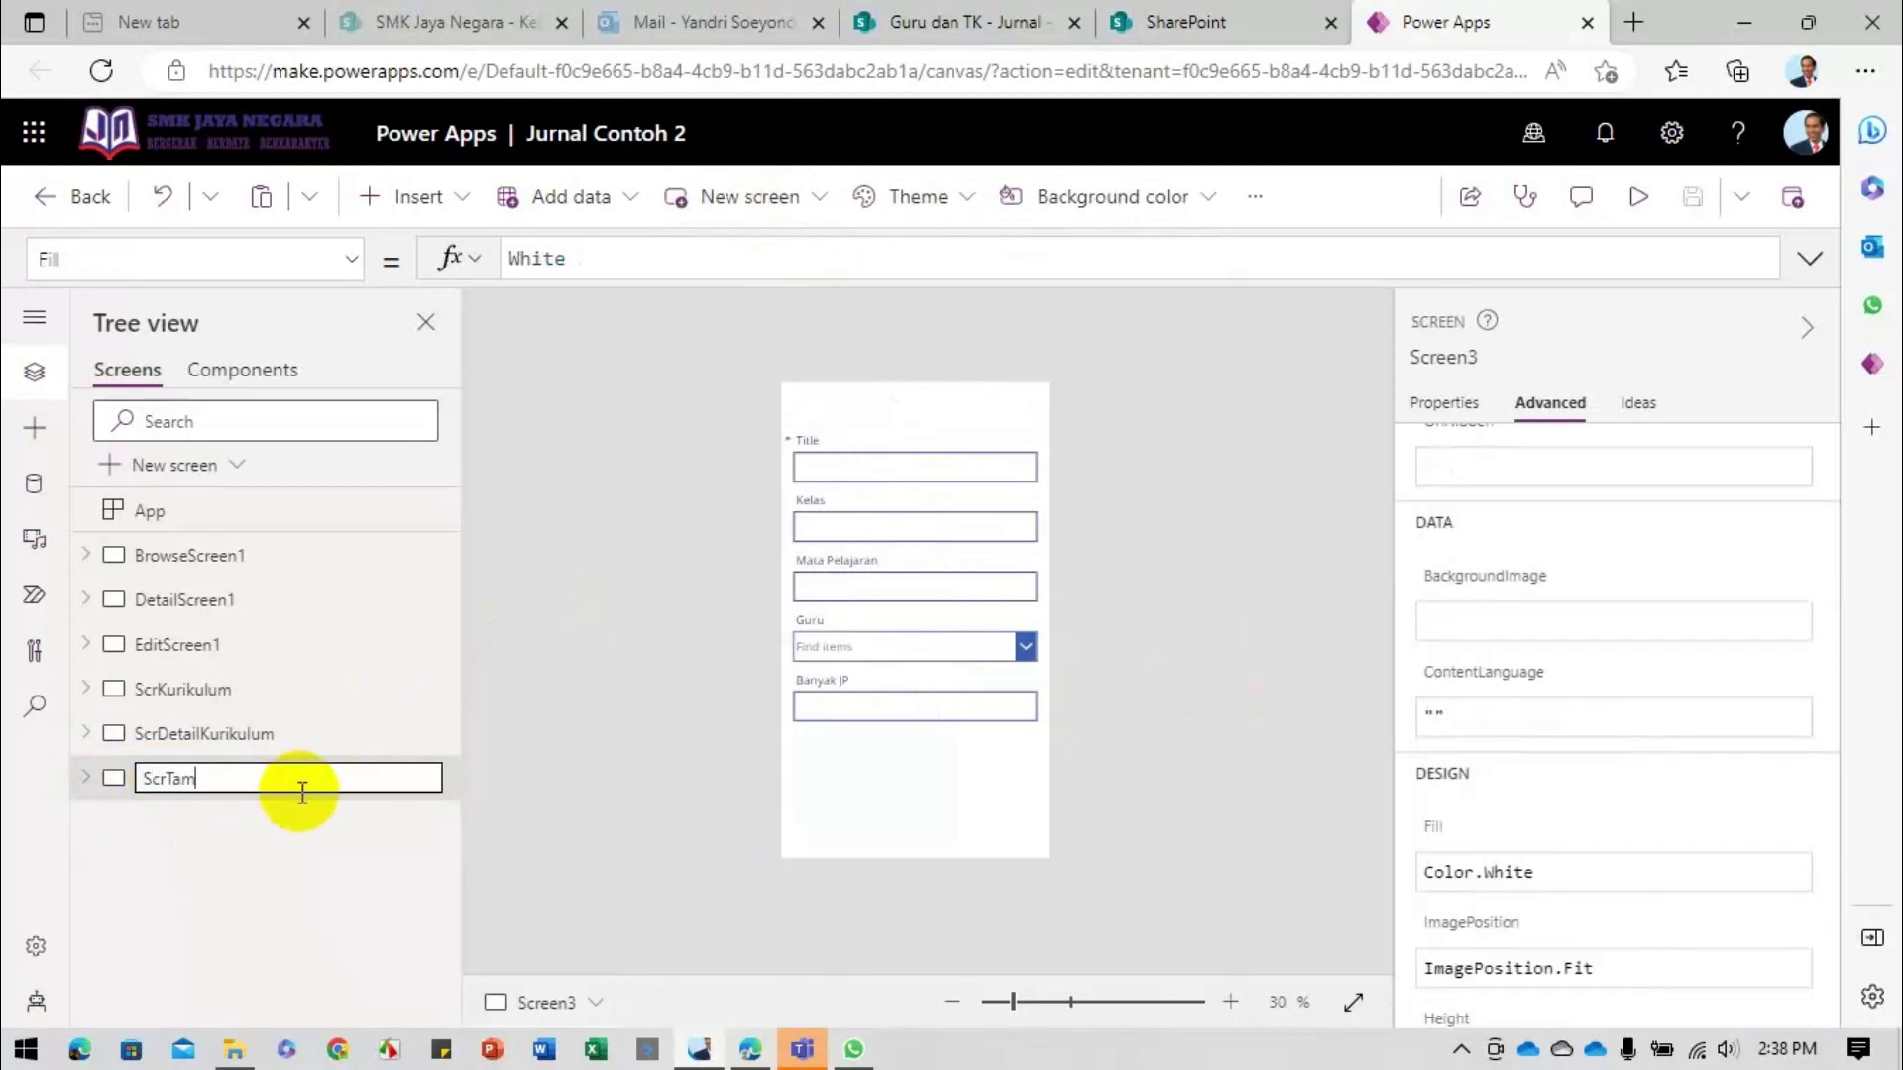
text(ScrTambahKurikulum)
key(Return)
Step: Insert a text label on the ScrKurikulum screen and stretch it across the full width above the gallery
click(191, 692)
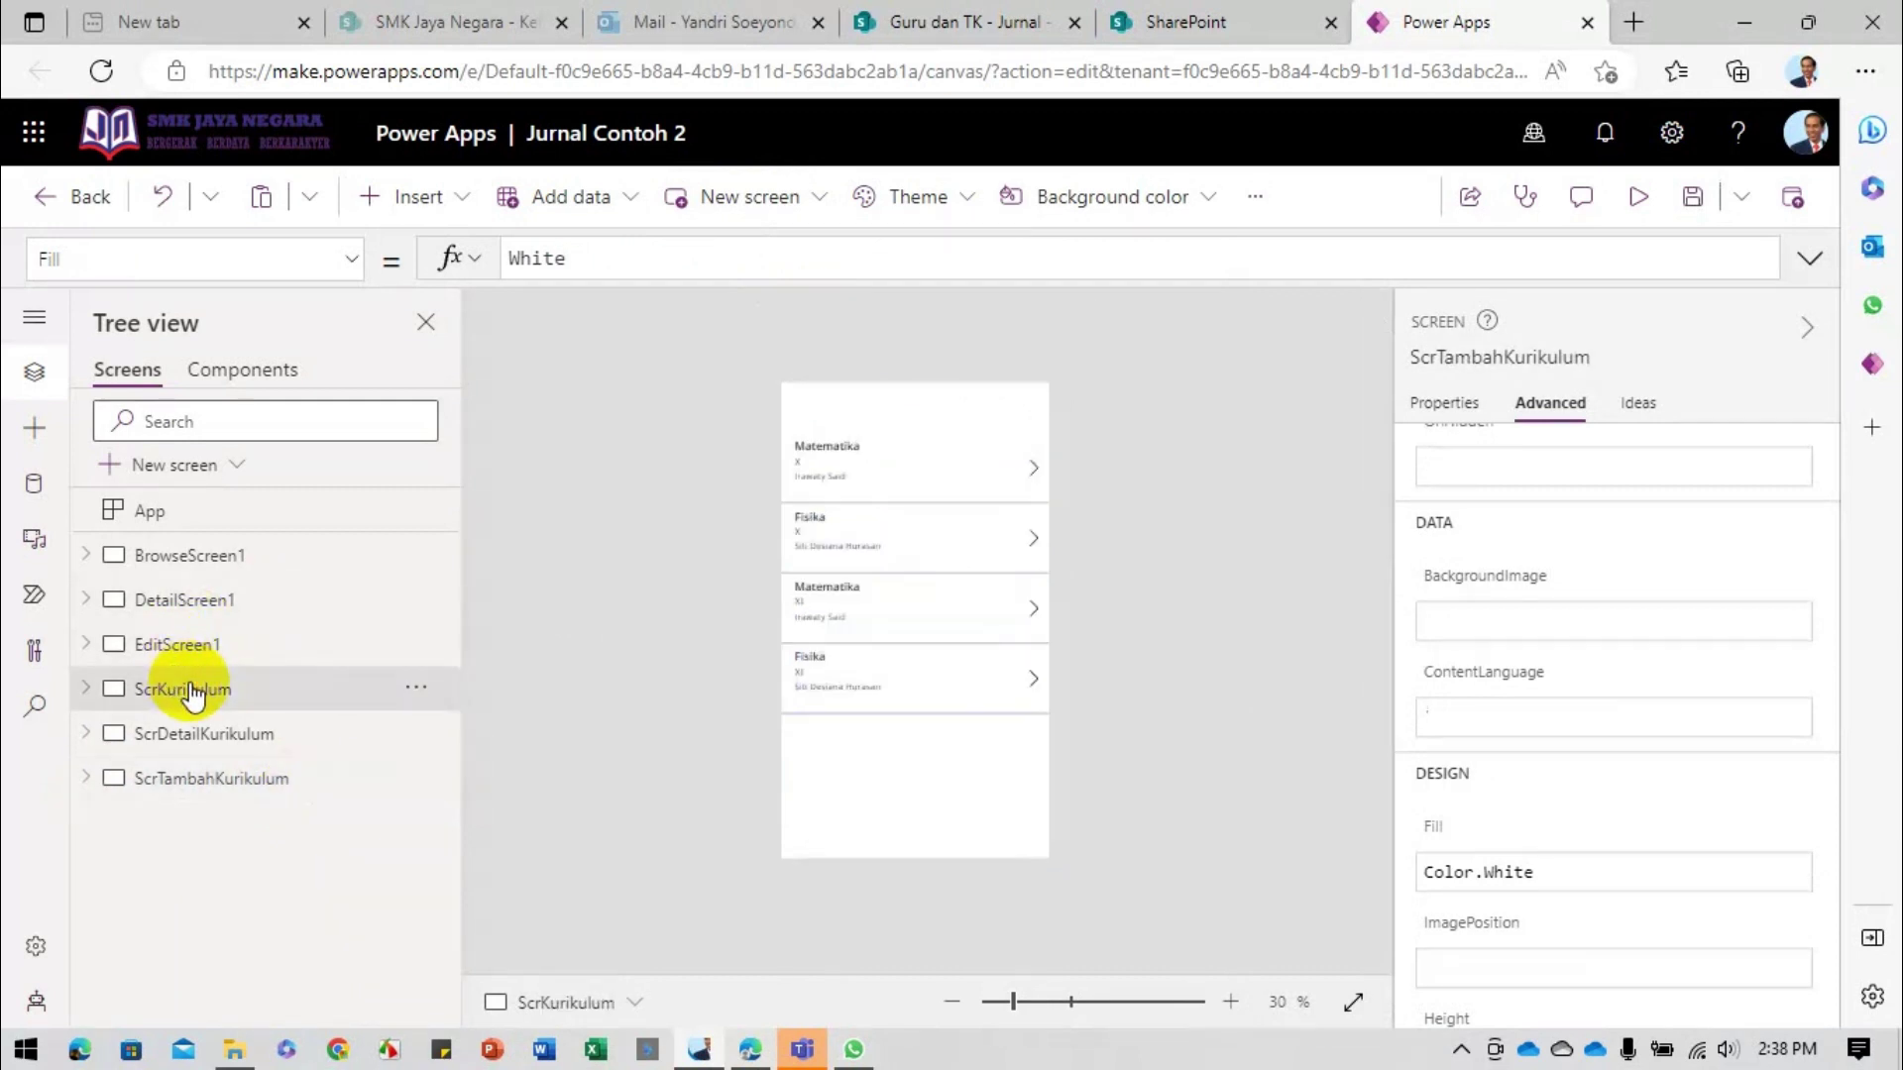
click(208, 647)
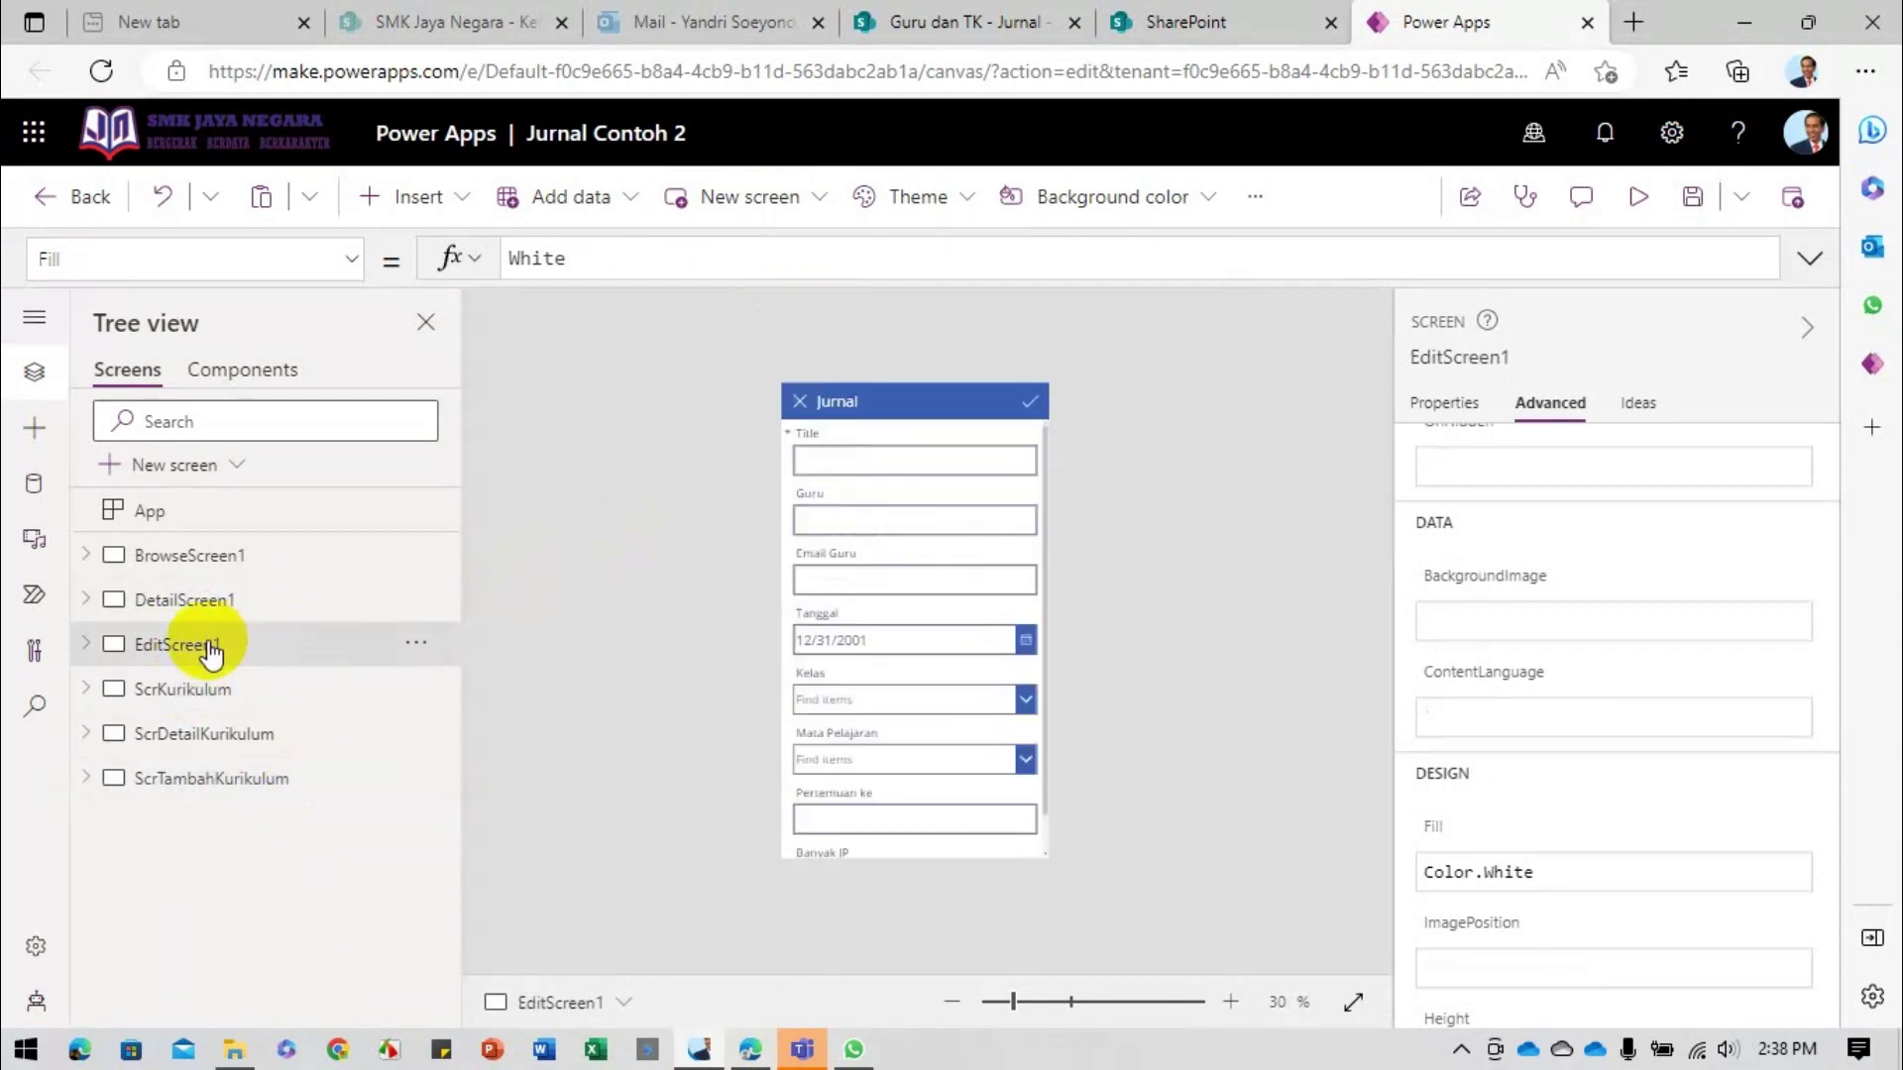
click(203, 691)
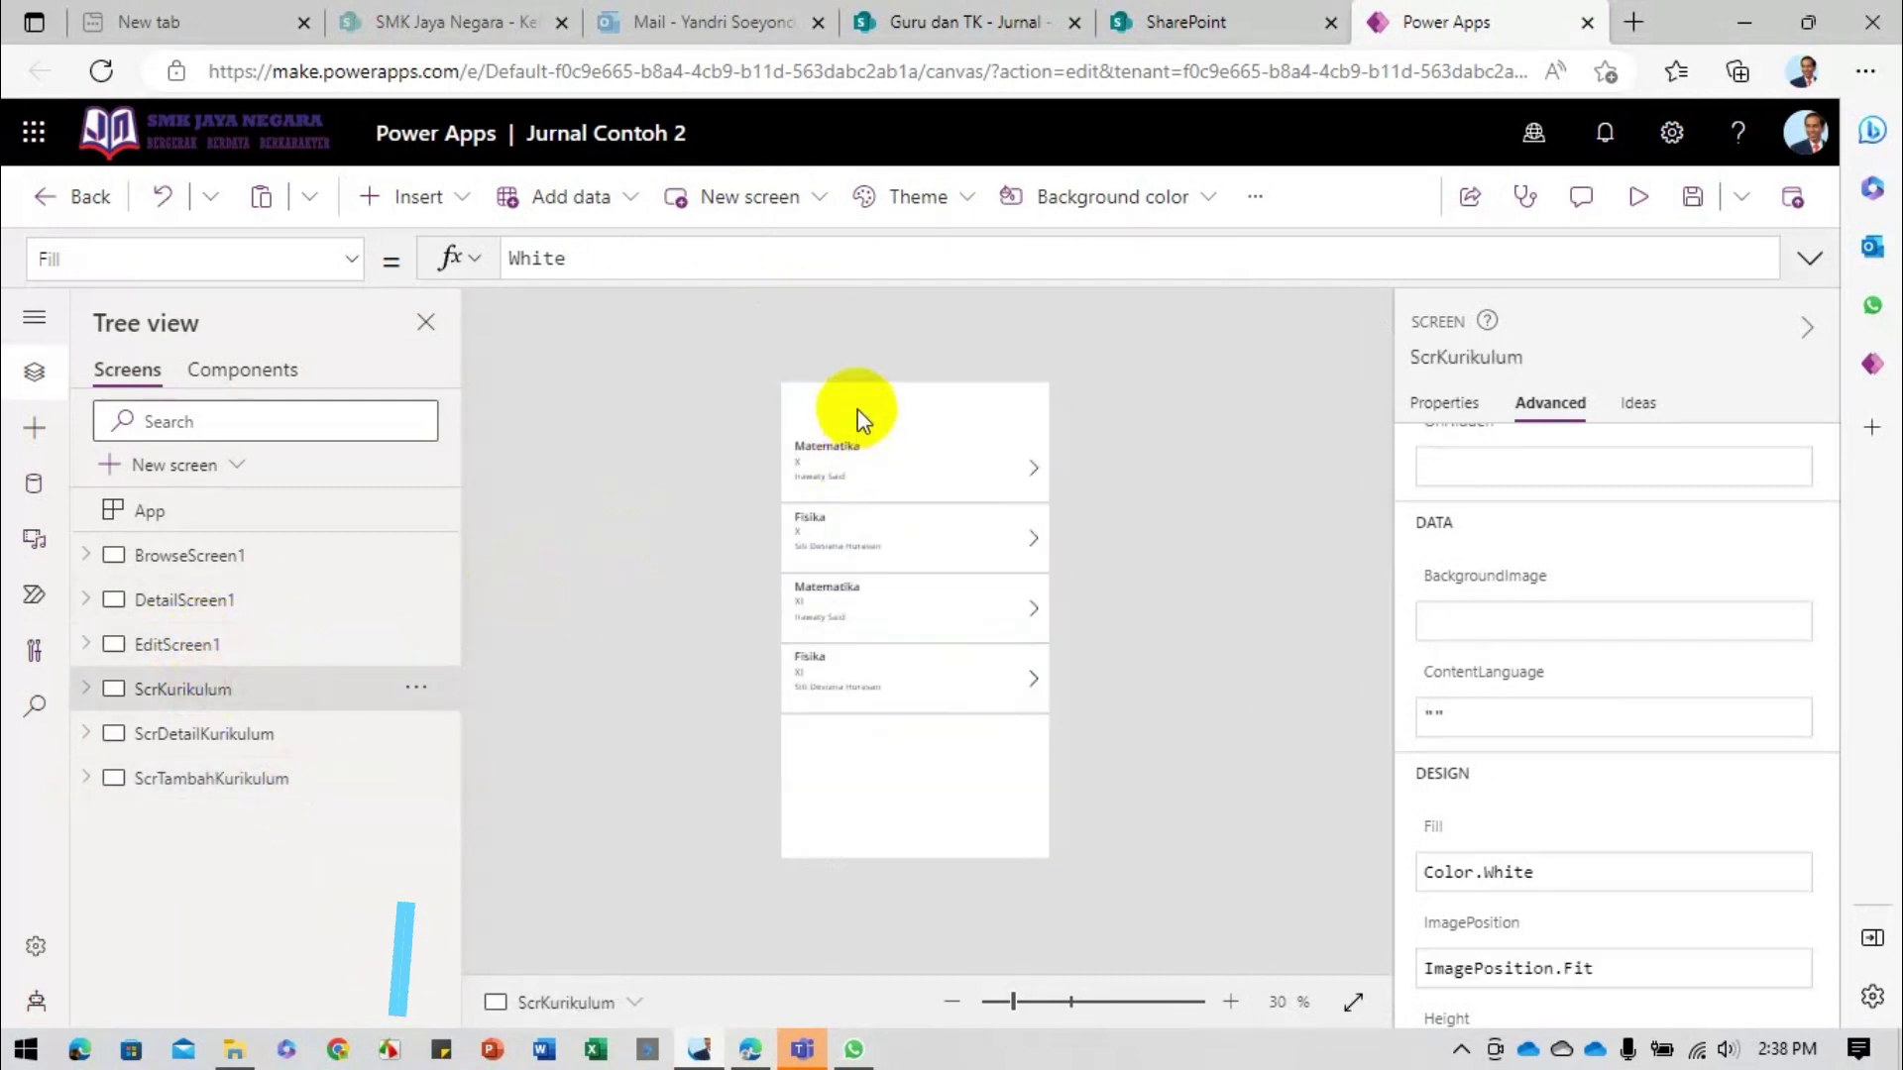
click(421, 198)
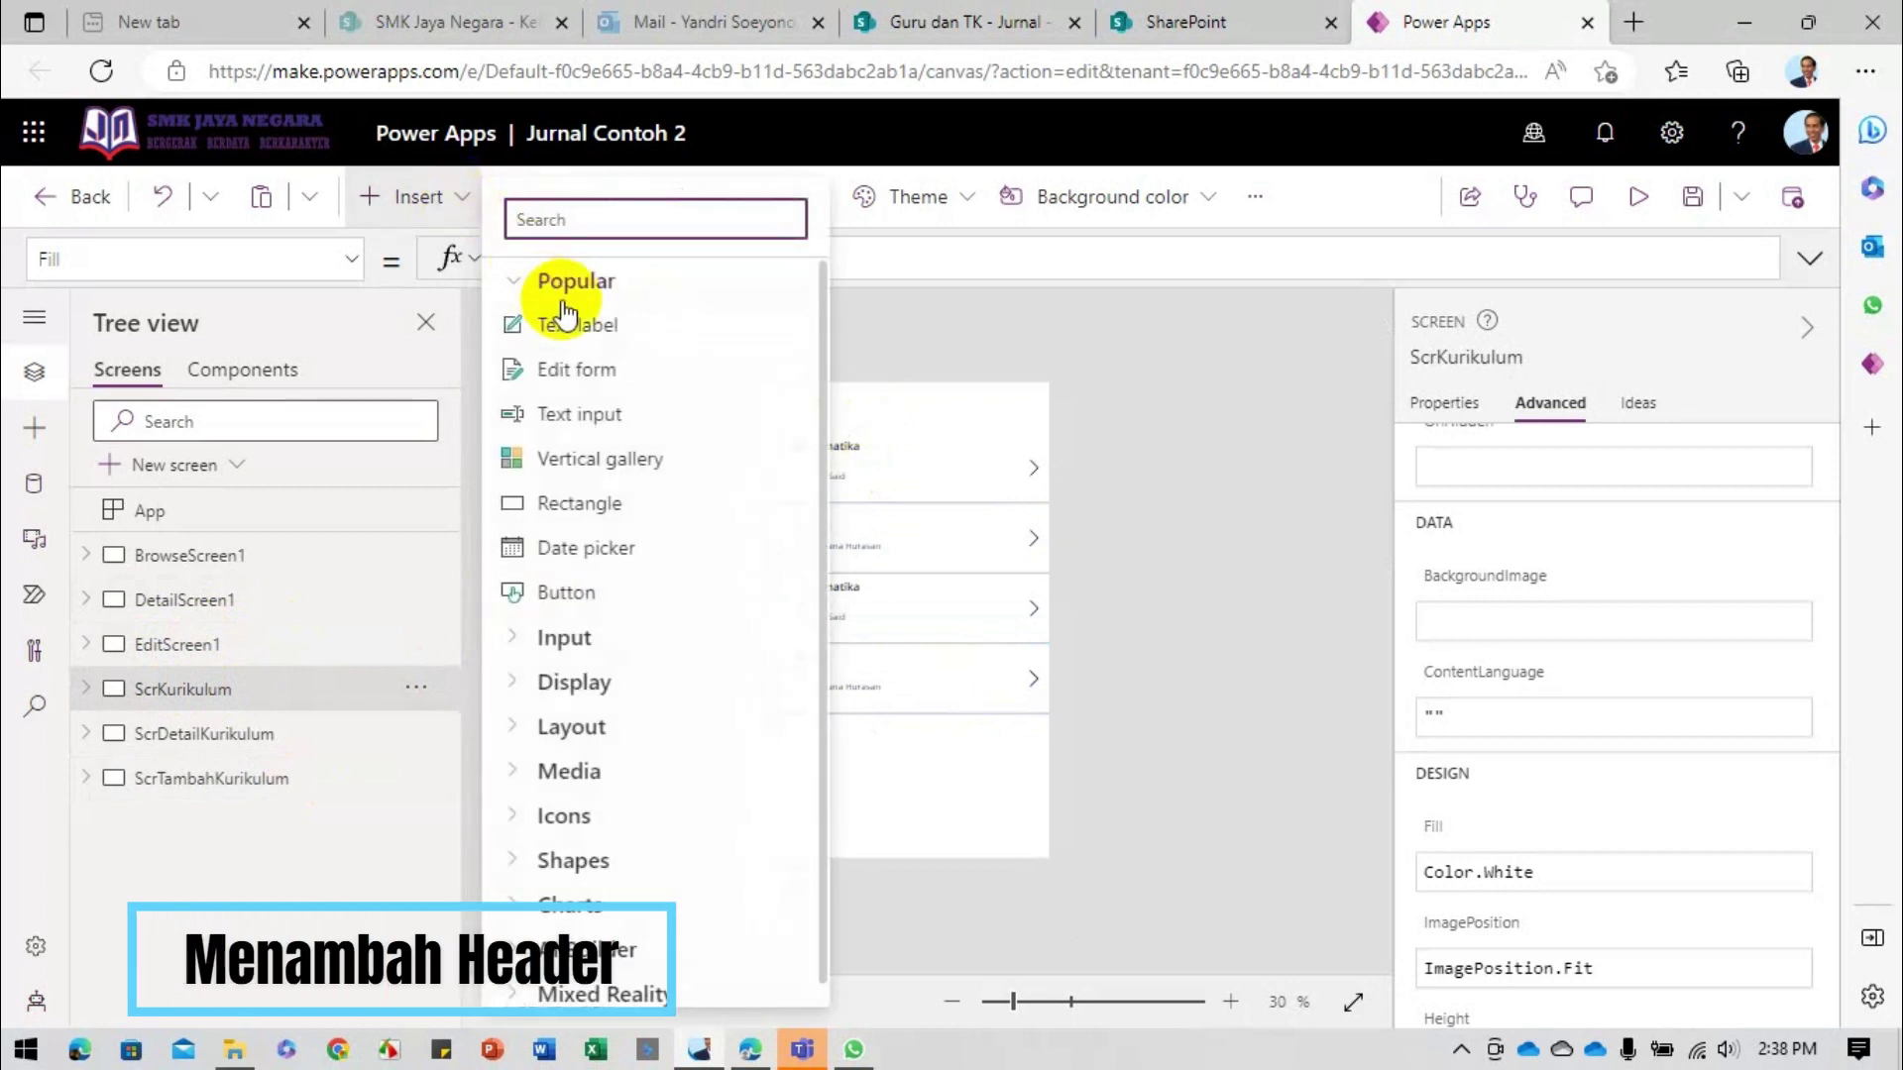
click(789, 426)
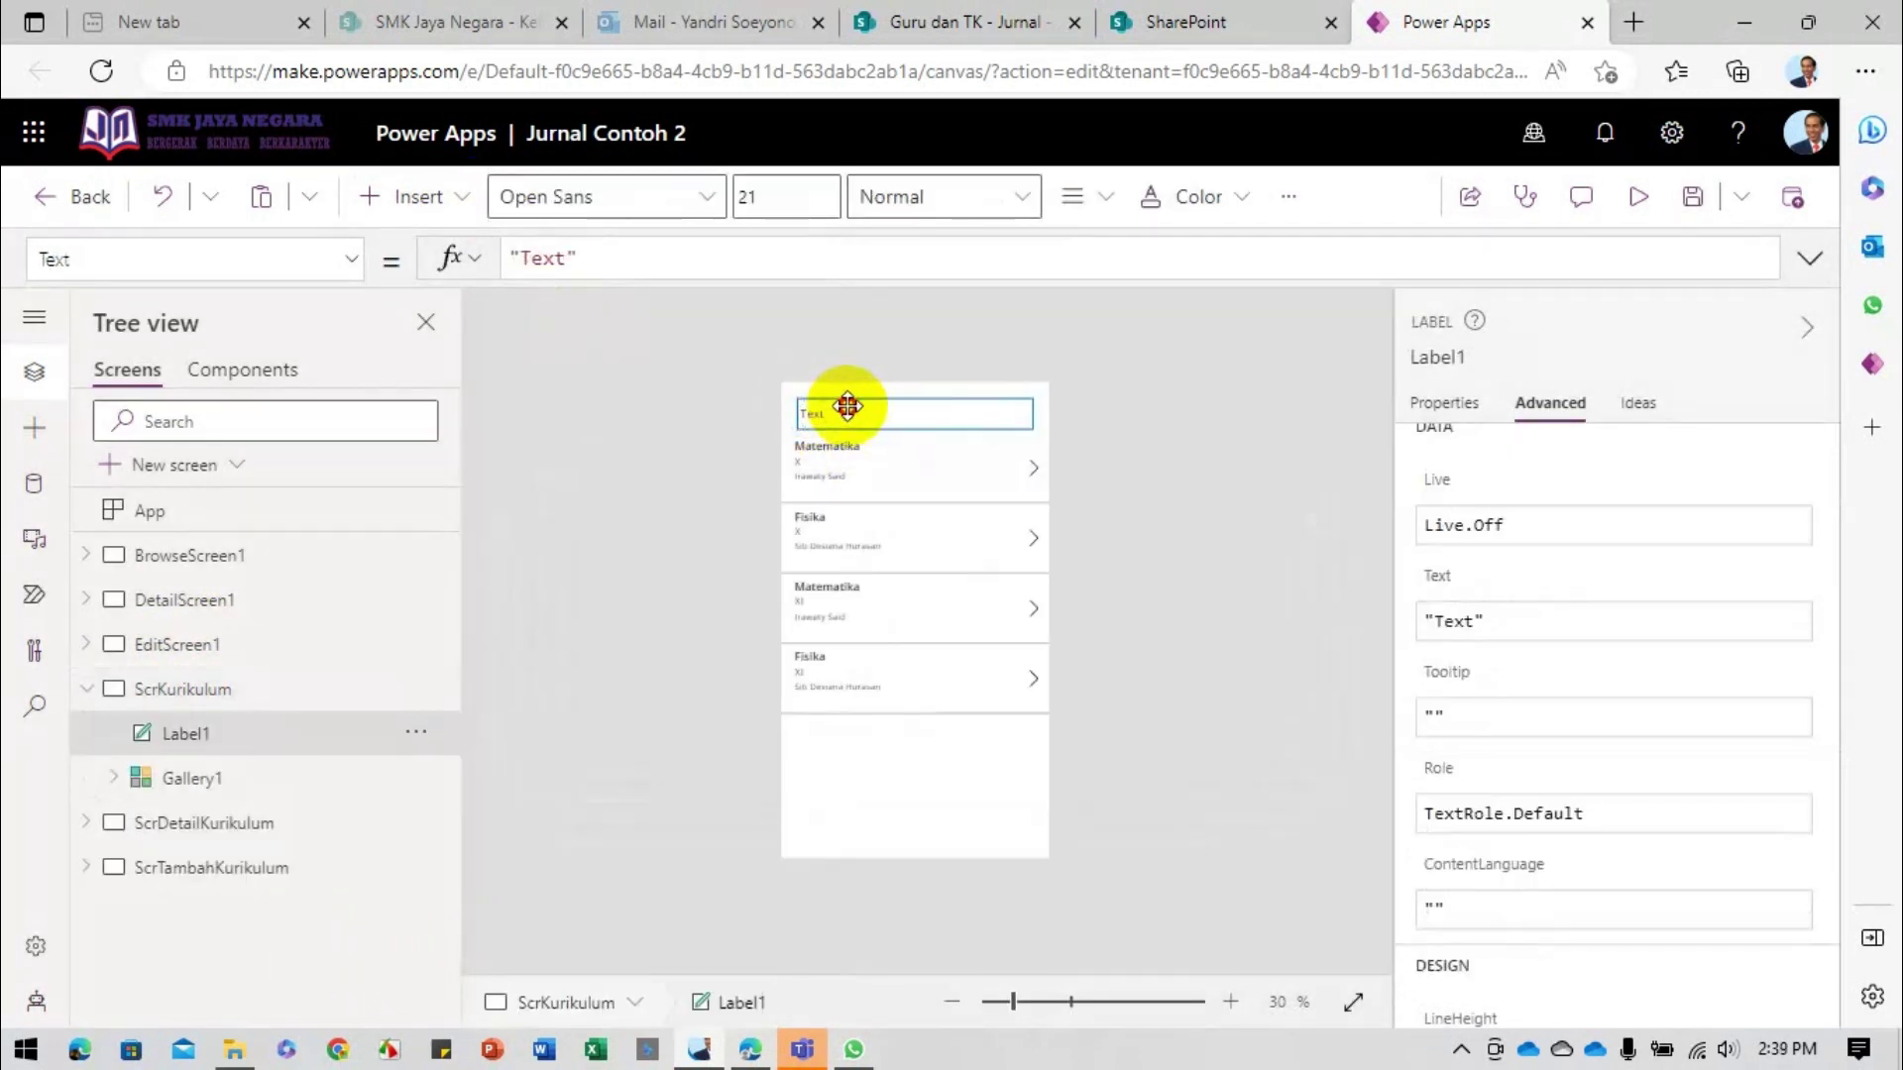
drag(848, 406, 834, 394)
drag(1011, 397, 1047, 401)
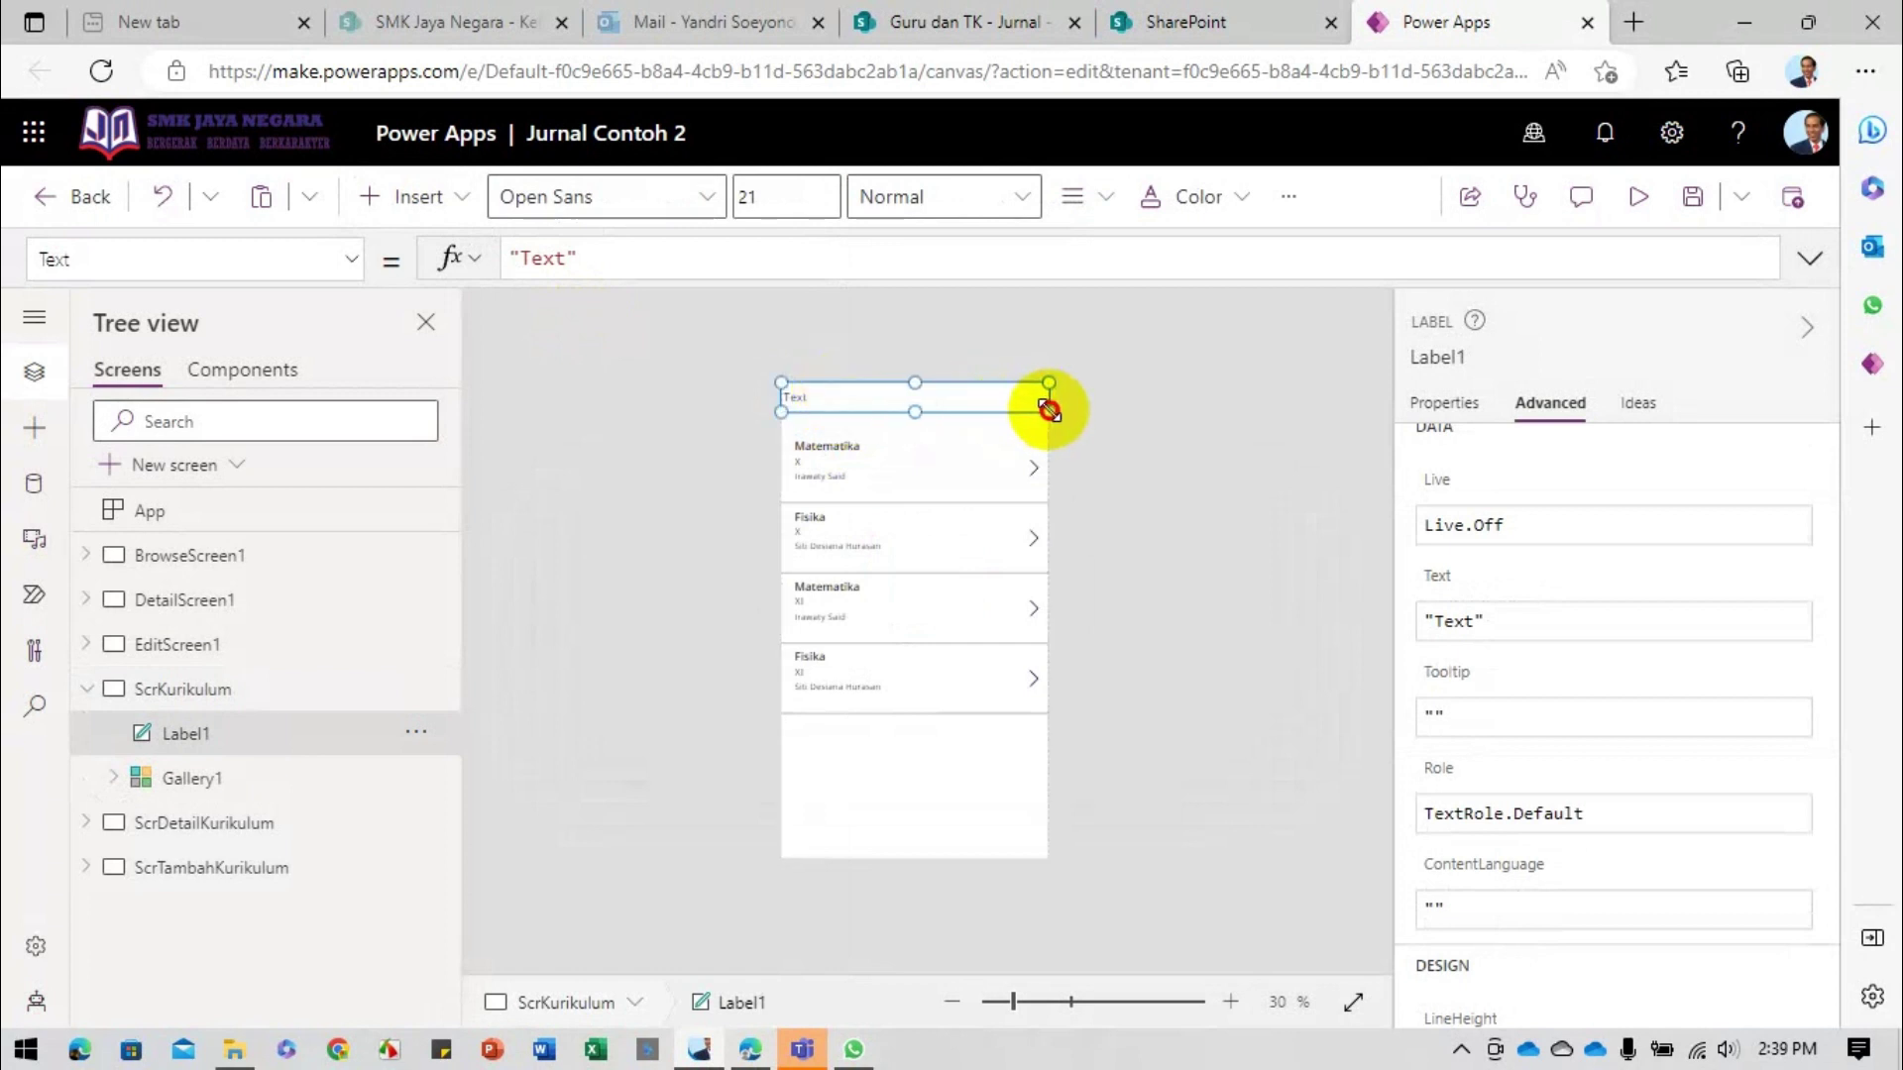
Step: Set the header label's text to "Daftar Guru dan Mata Pelajaran" and center it
scroll(1435, 502, up, 5)
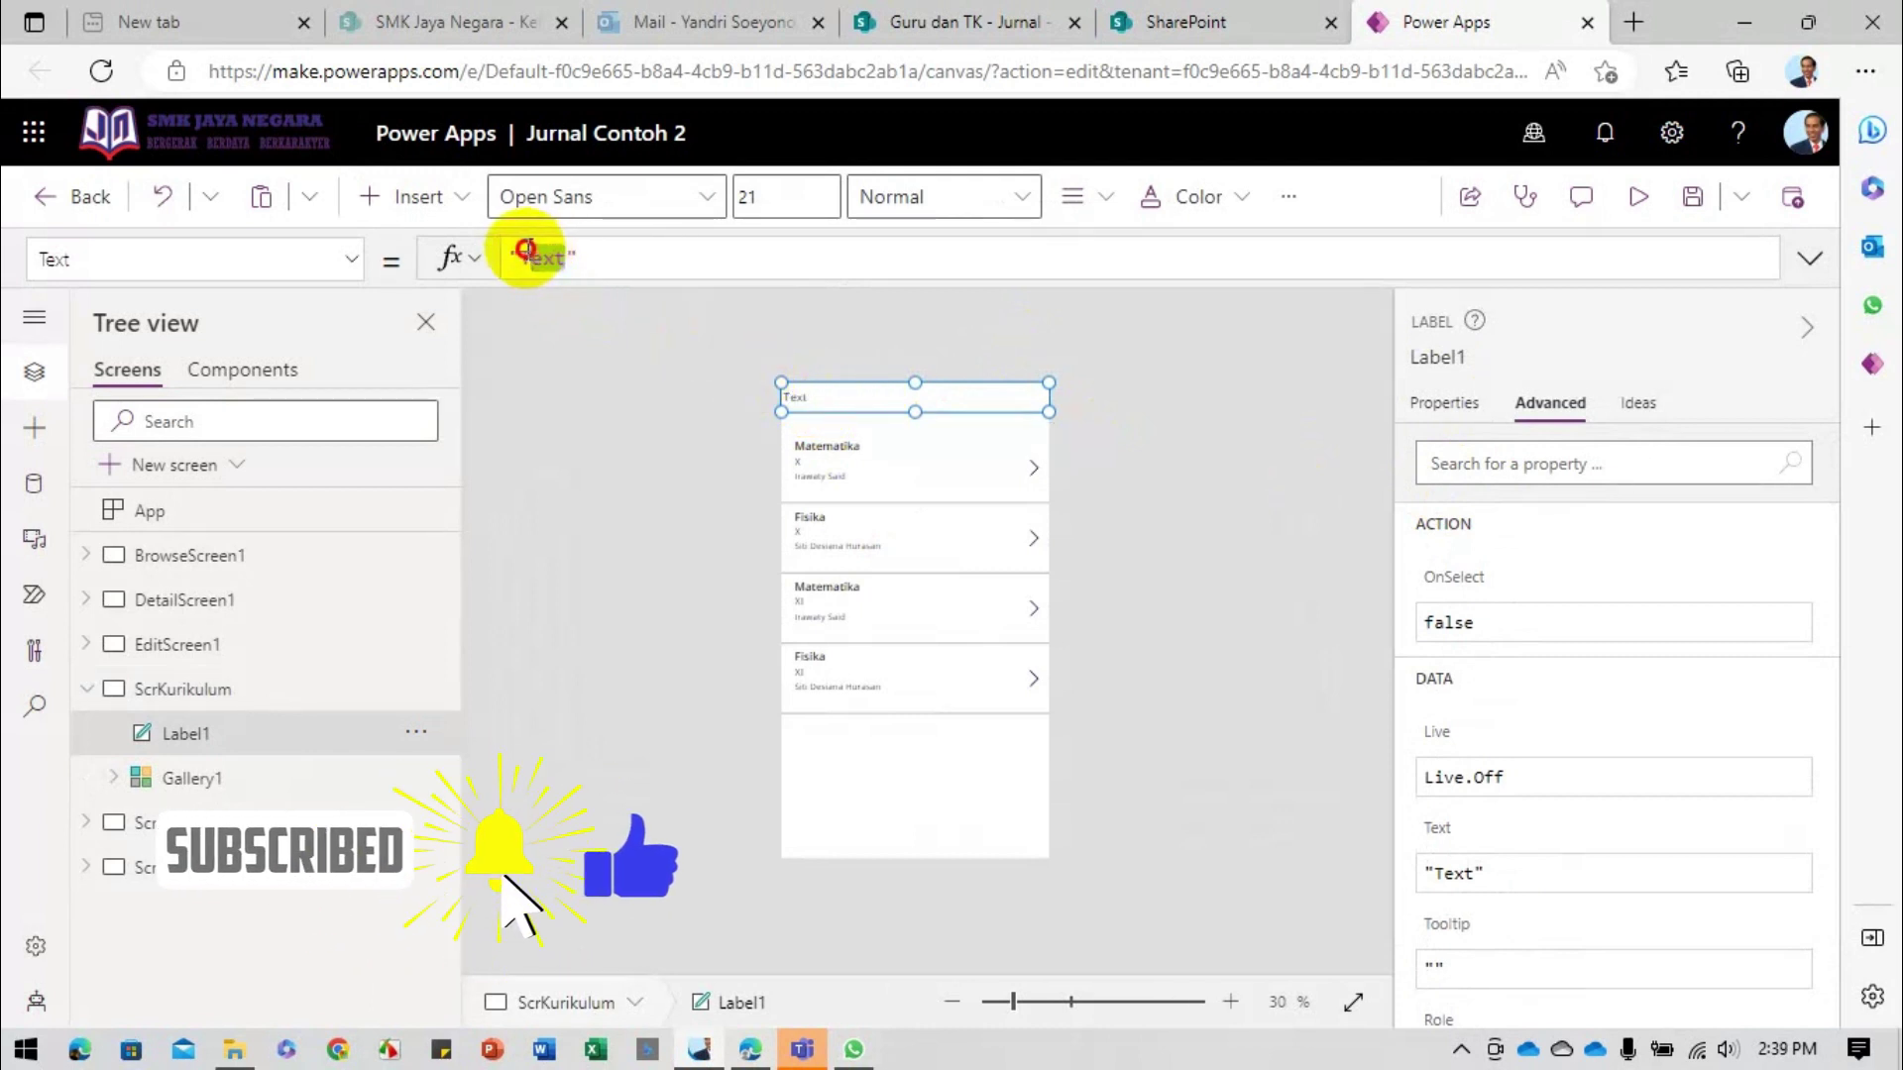
double_click(530, 255)
text(Daftar )
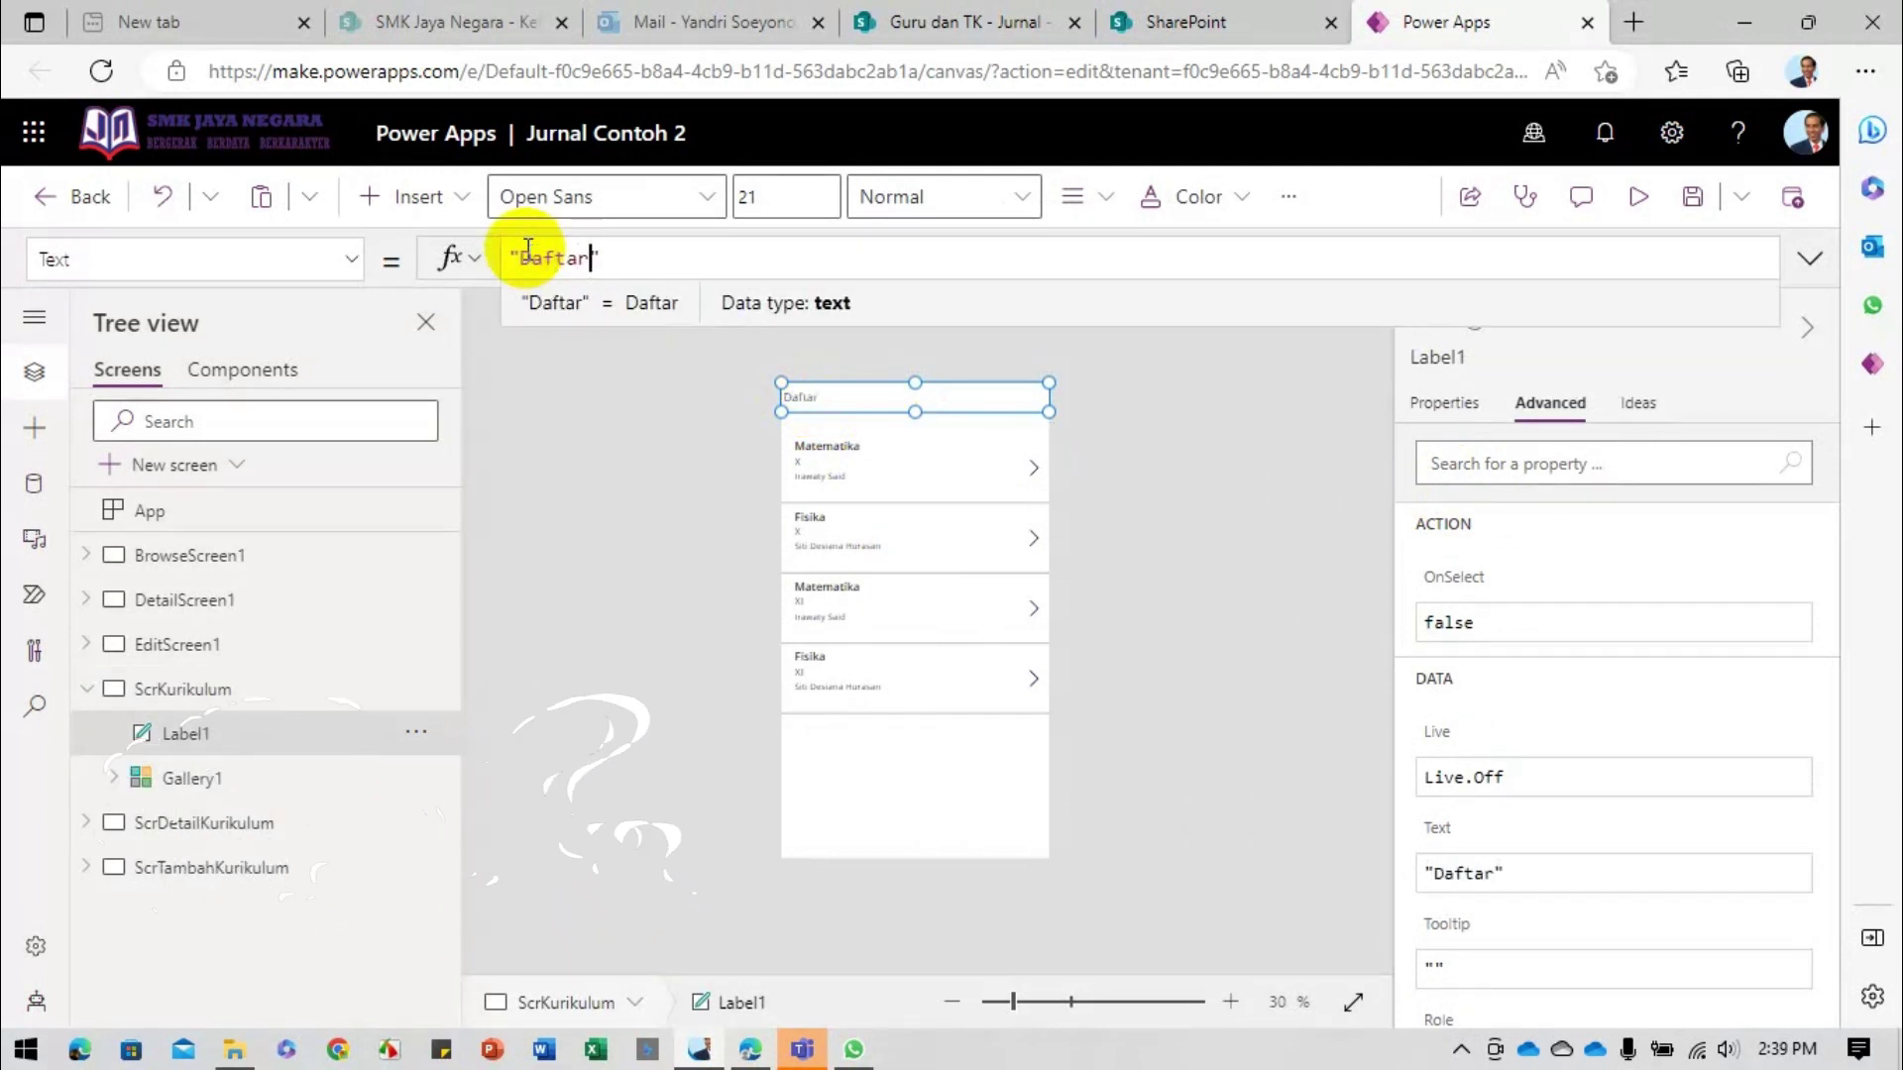
text(Guru dan Mata Pelajaran)
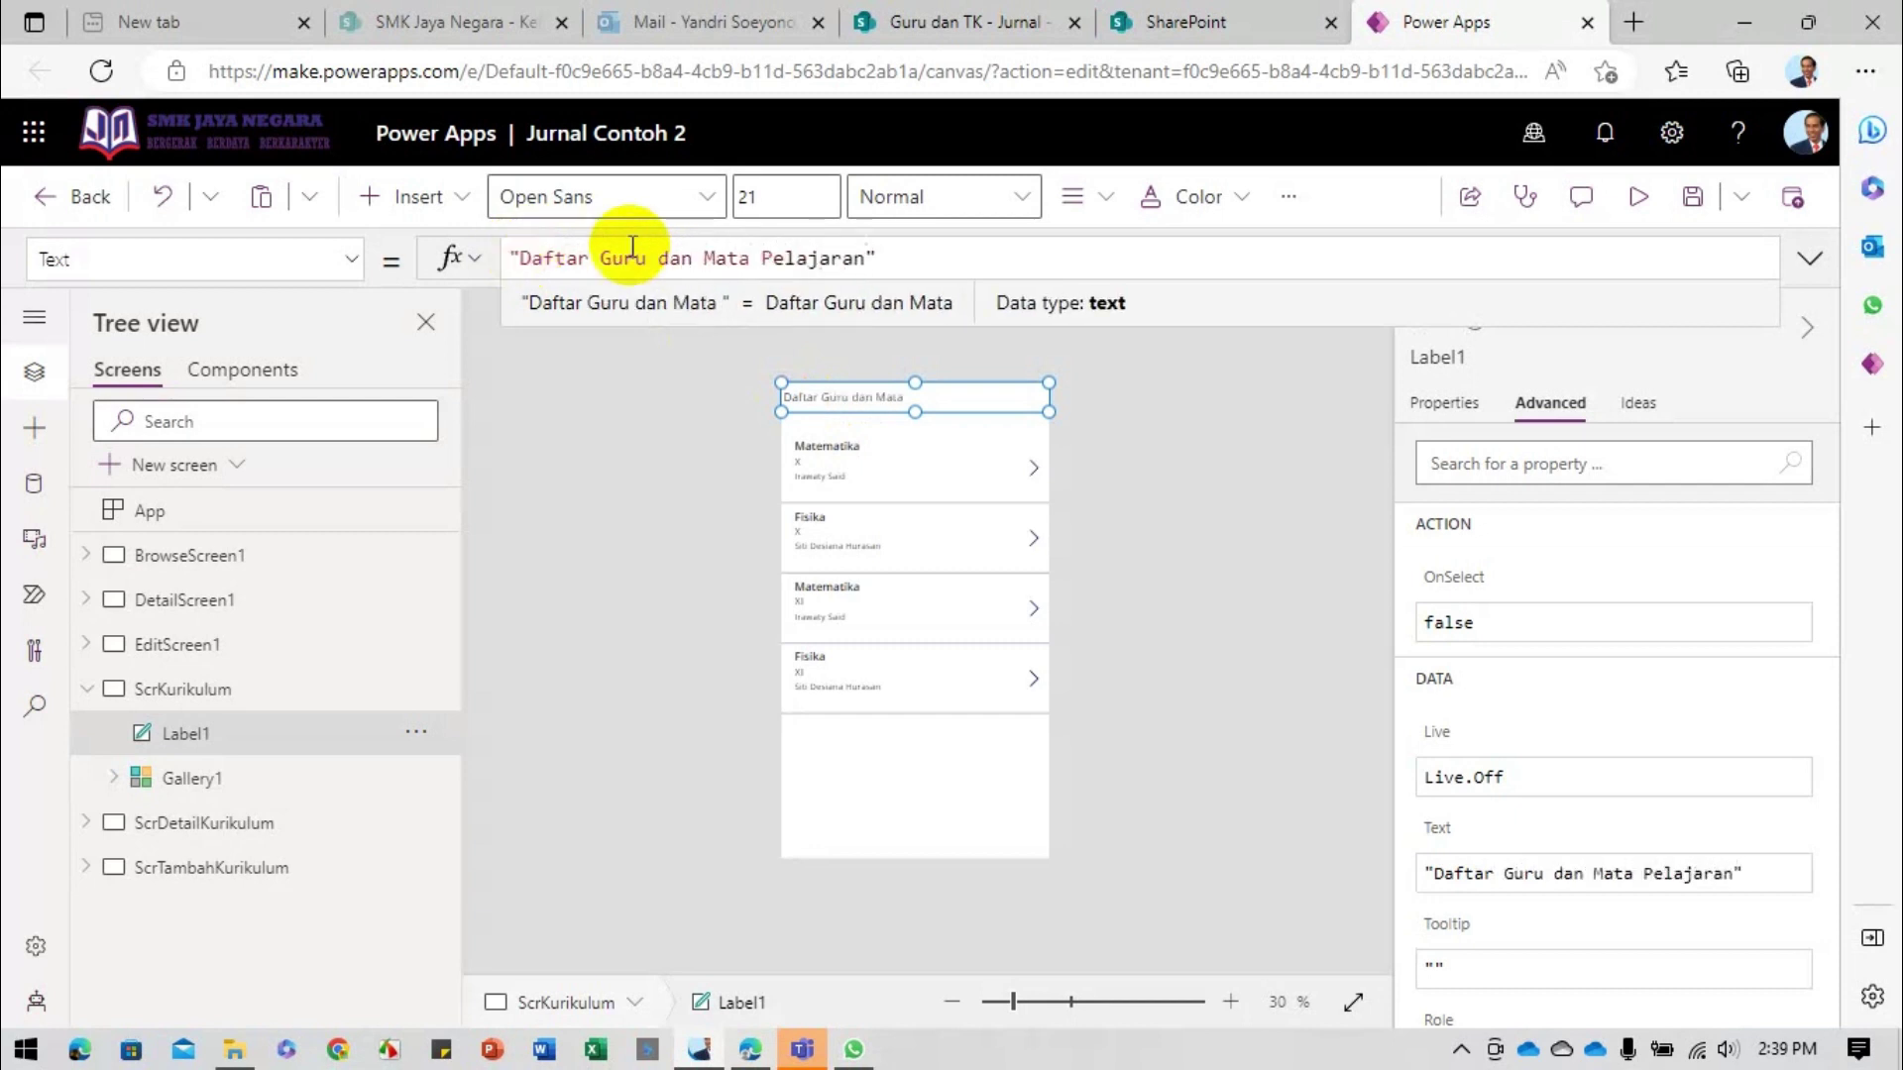
click(1090, 201)
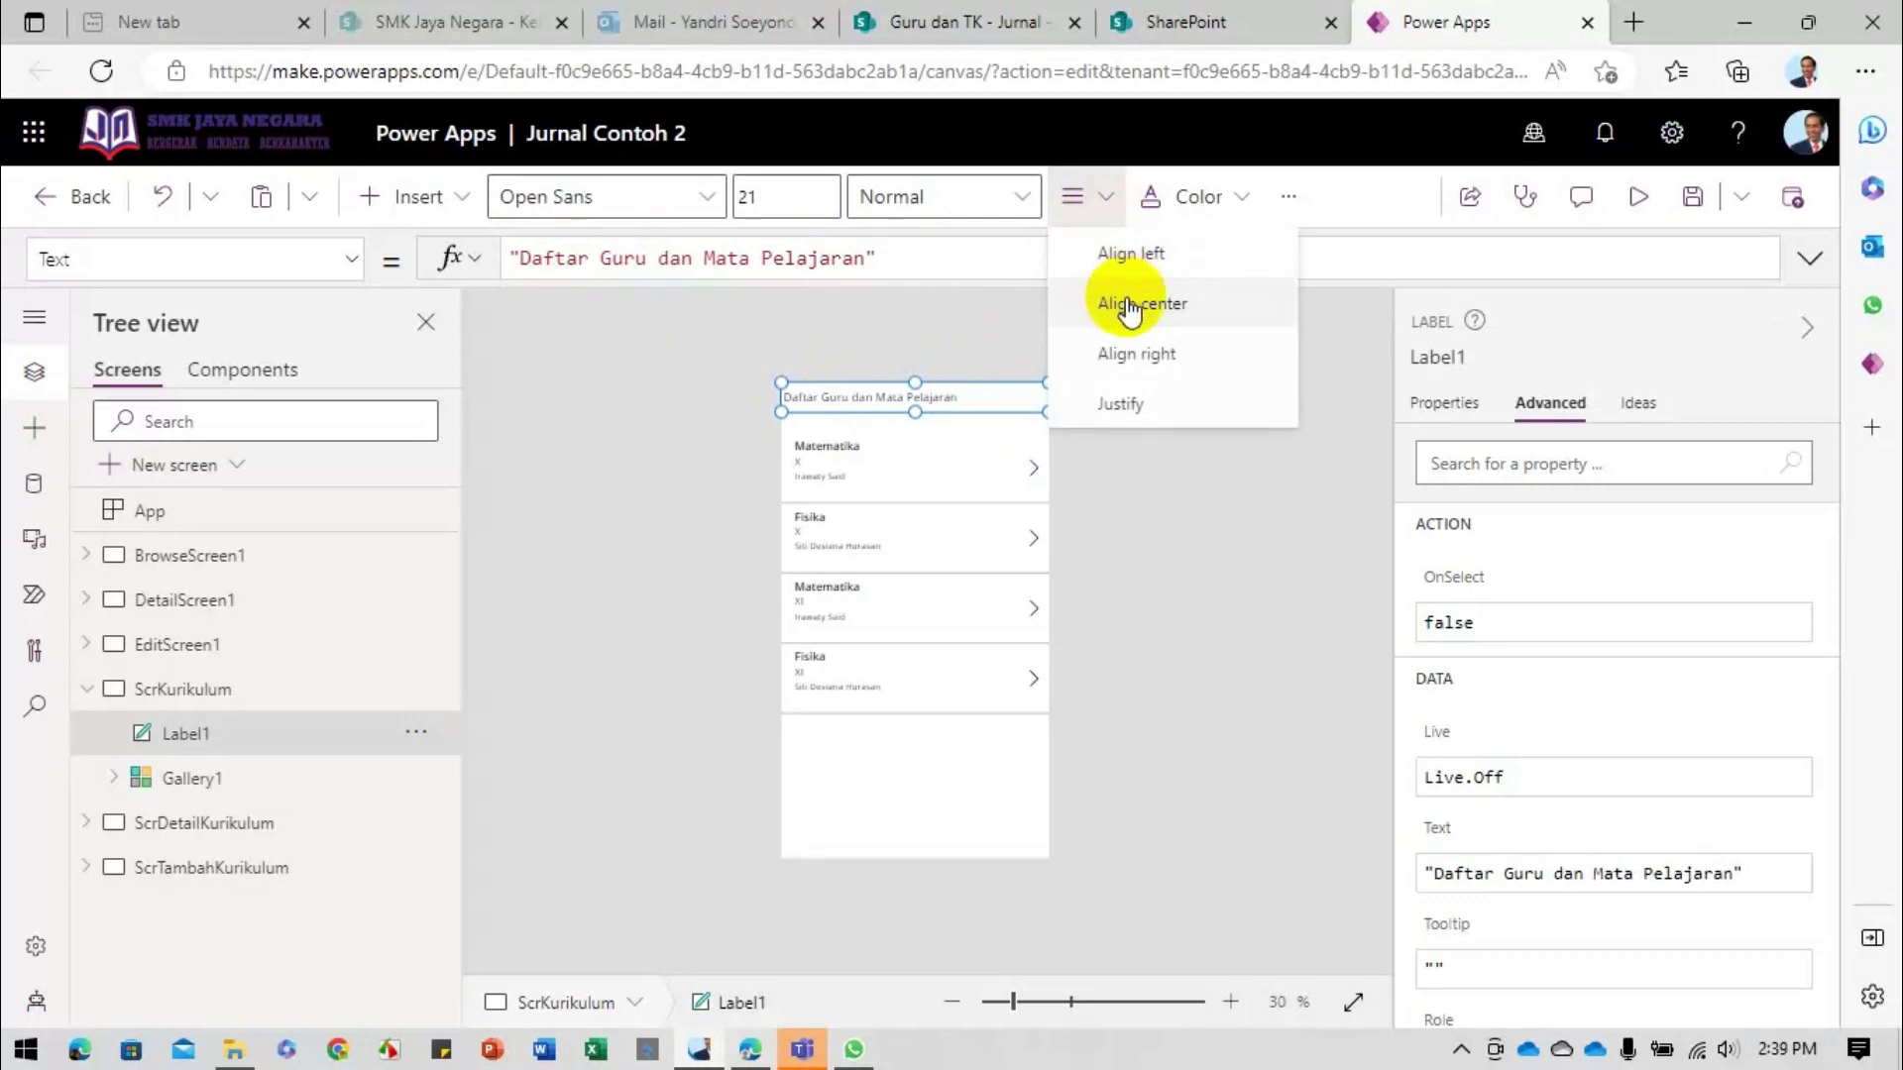
click(1130, 308)
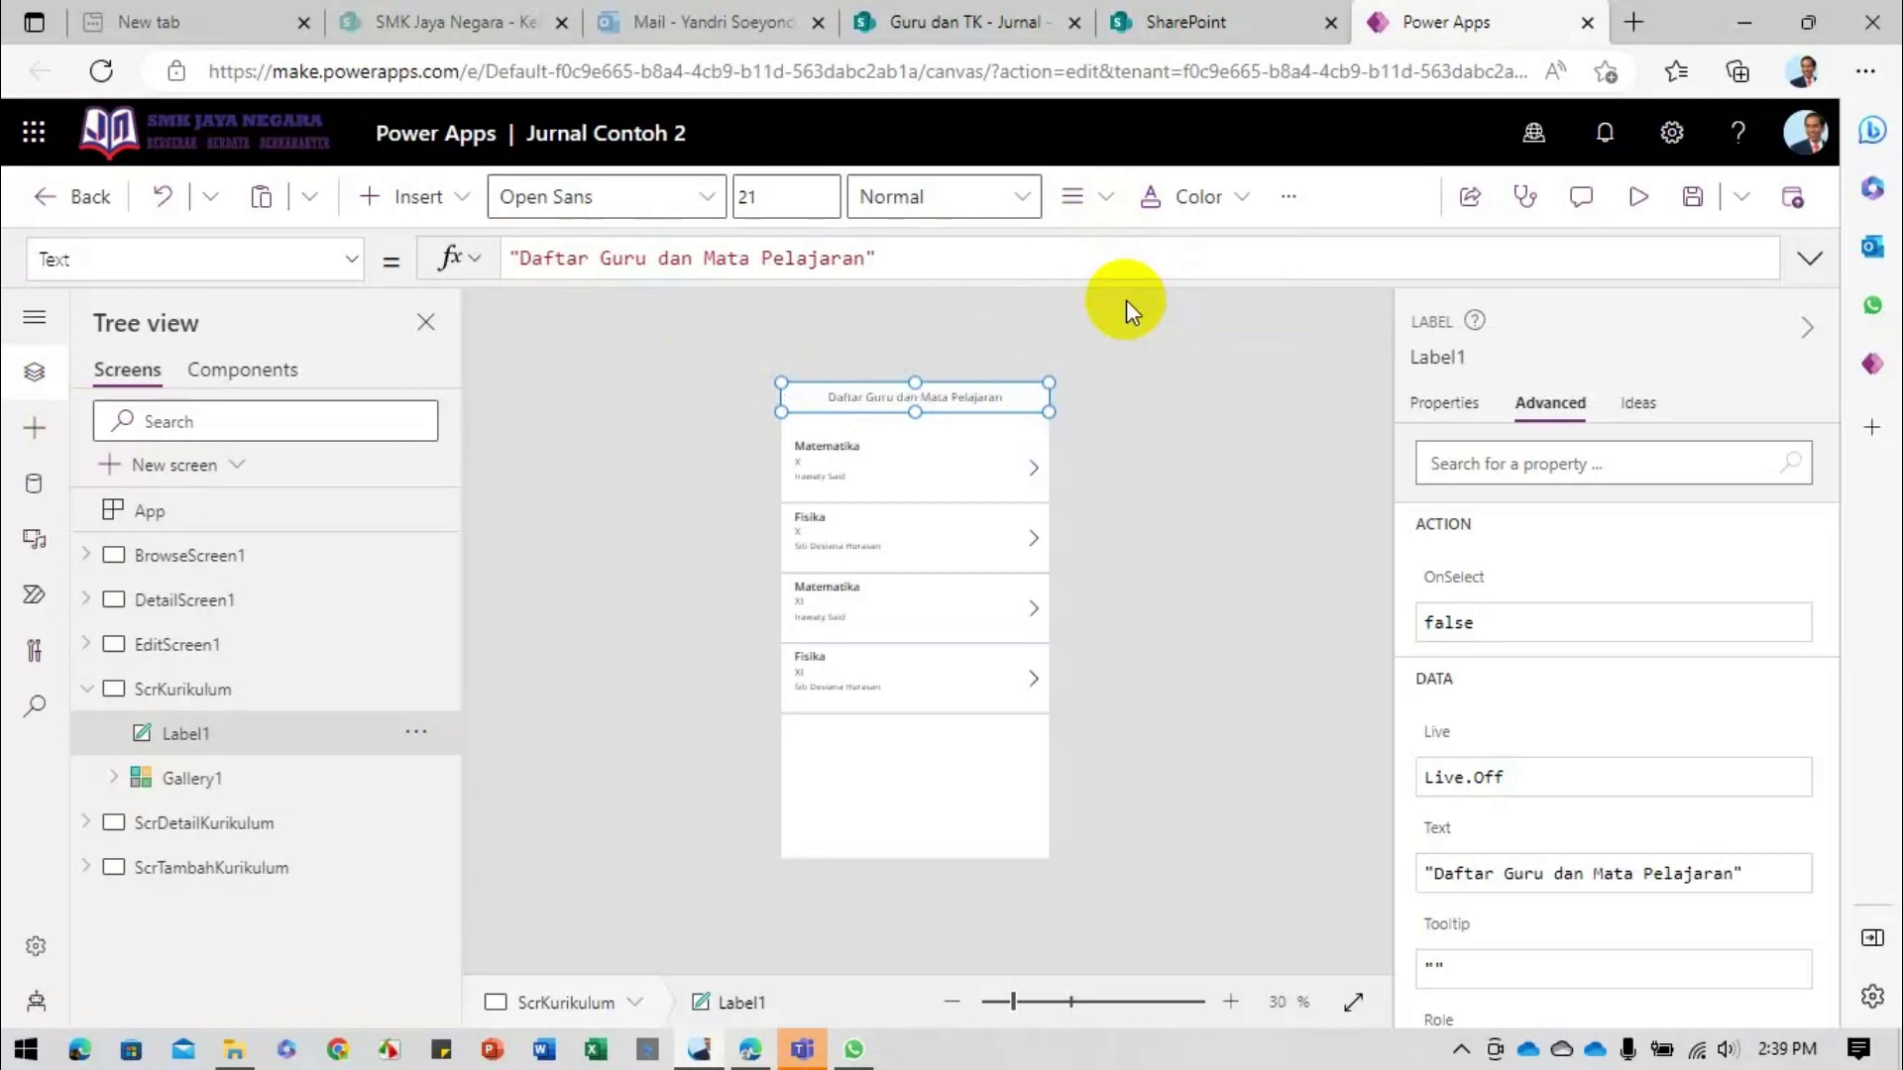
click(1286, 198)
click(994, 401)
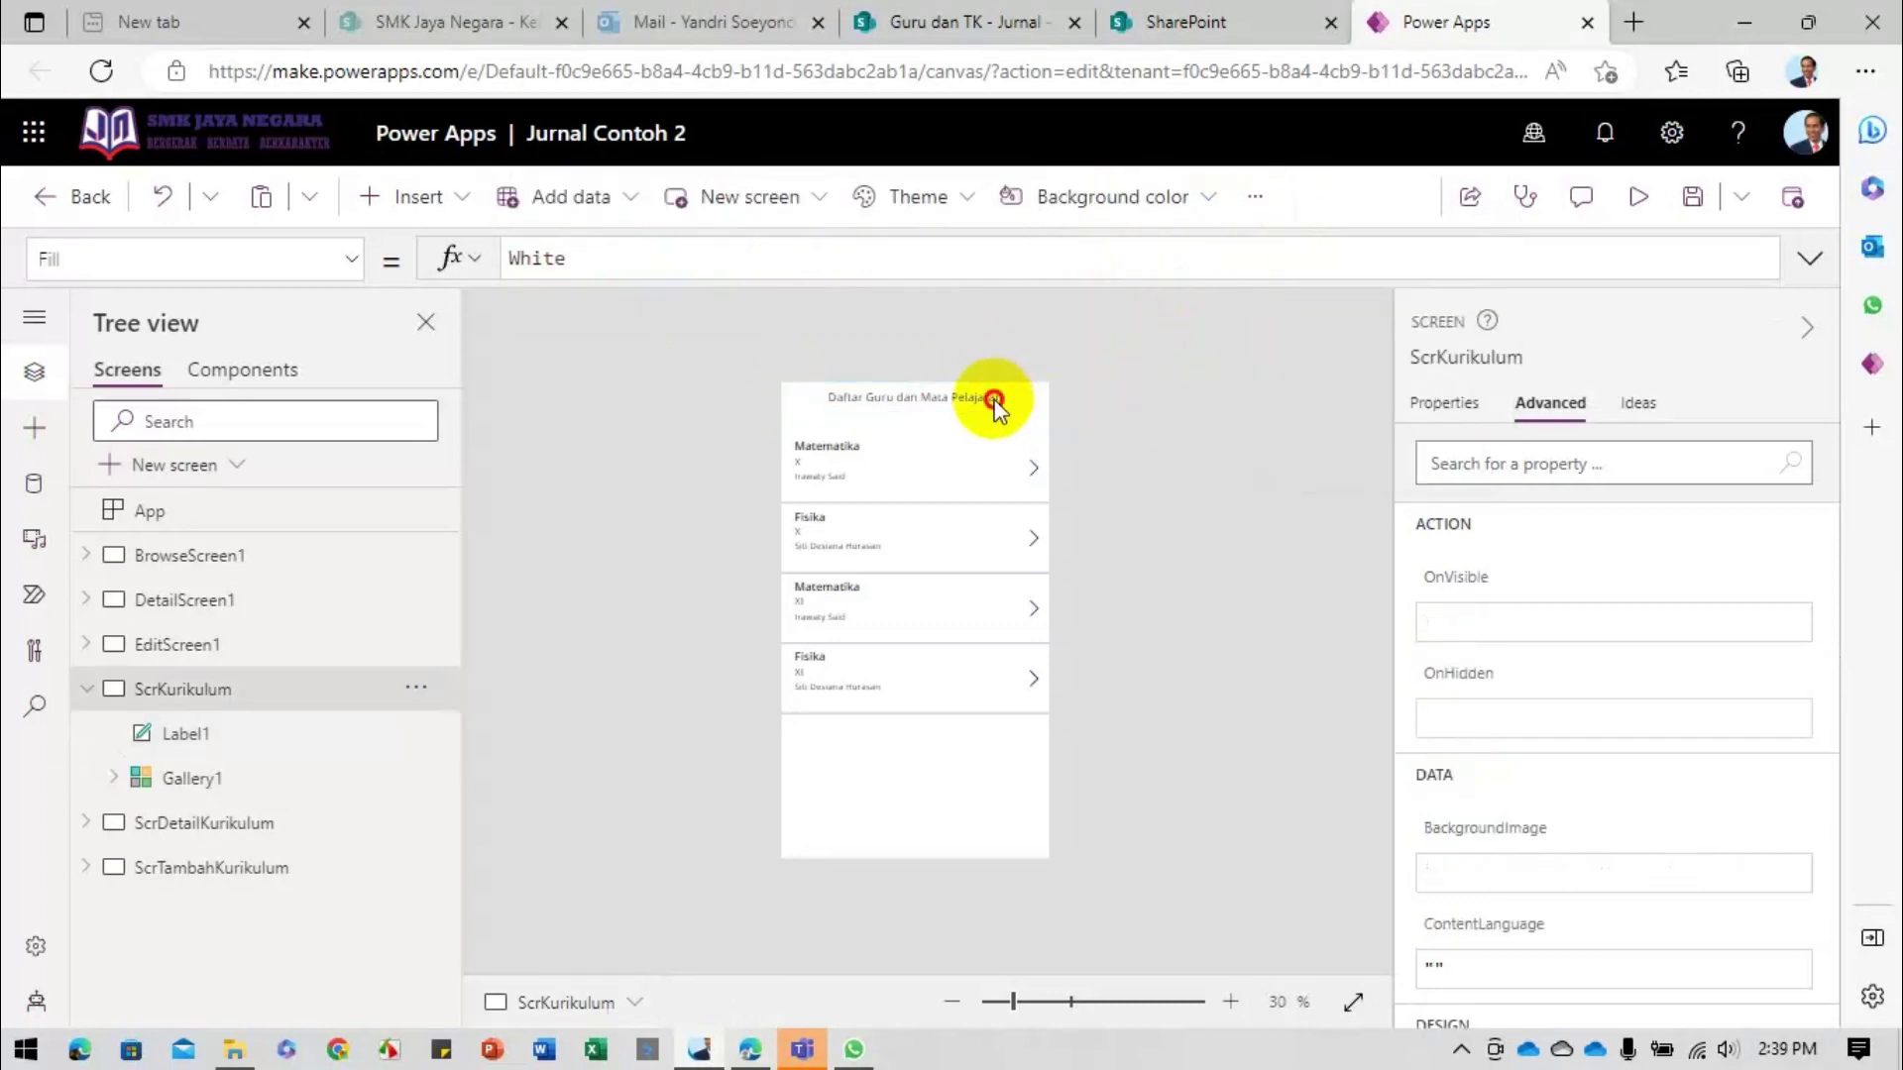
click(1239, 202)
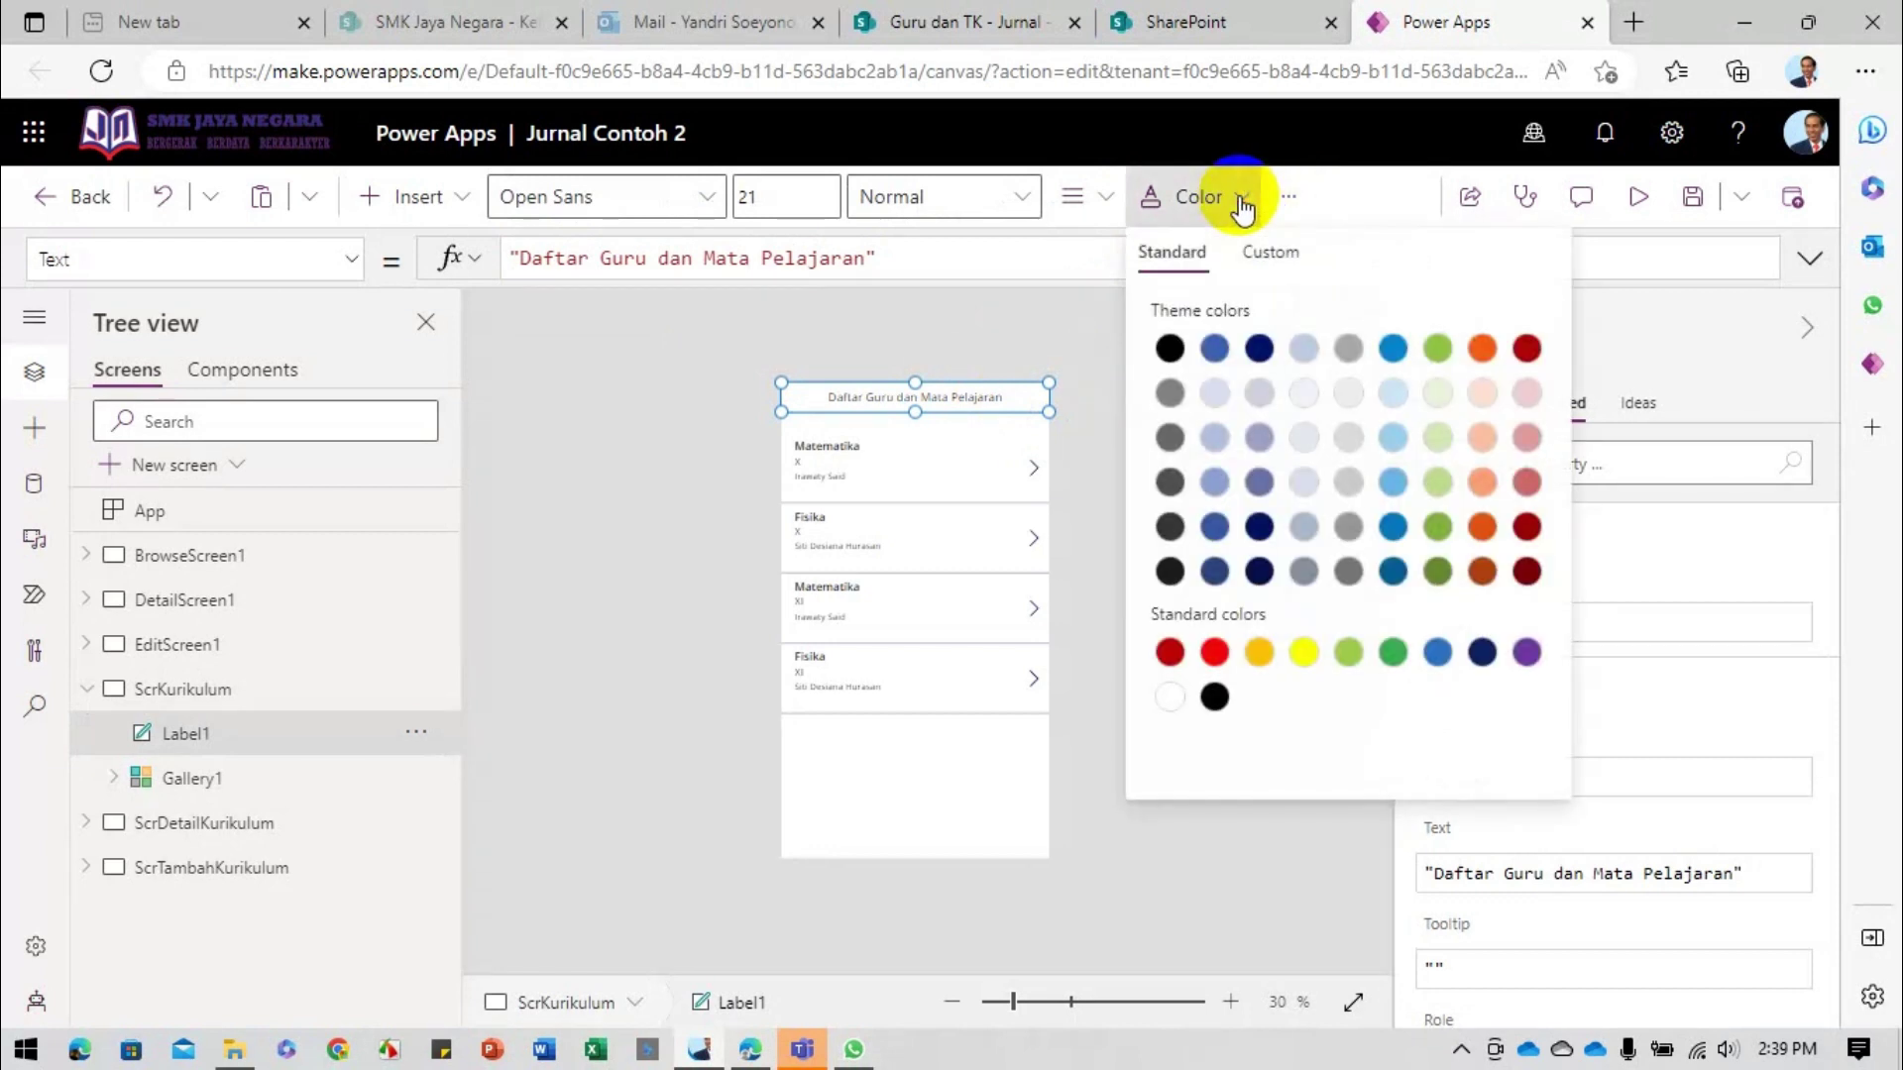
click(1006, 341)
click(958, 409)
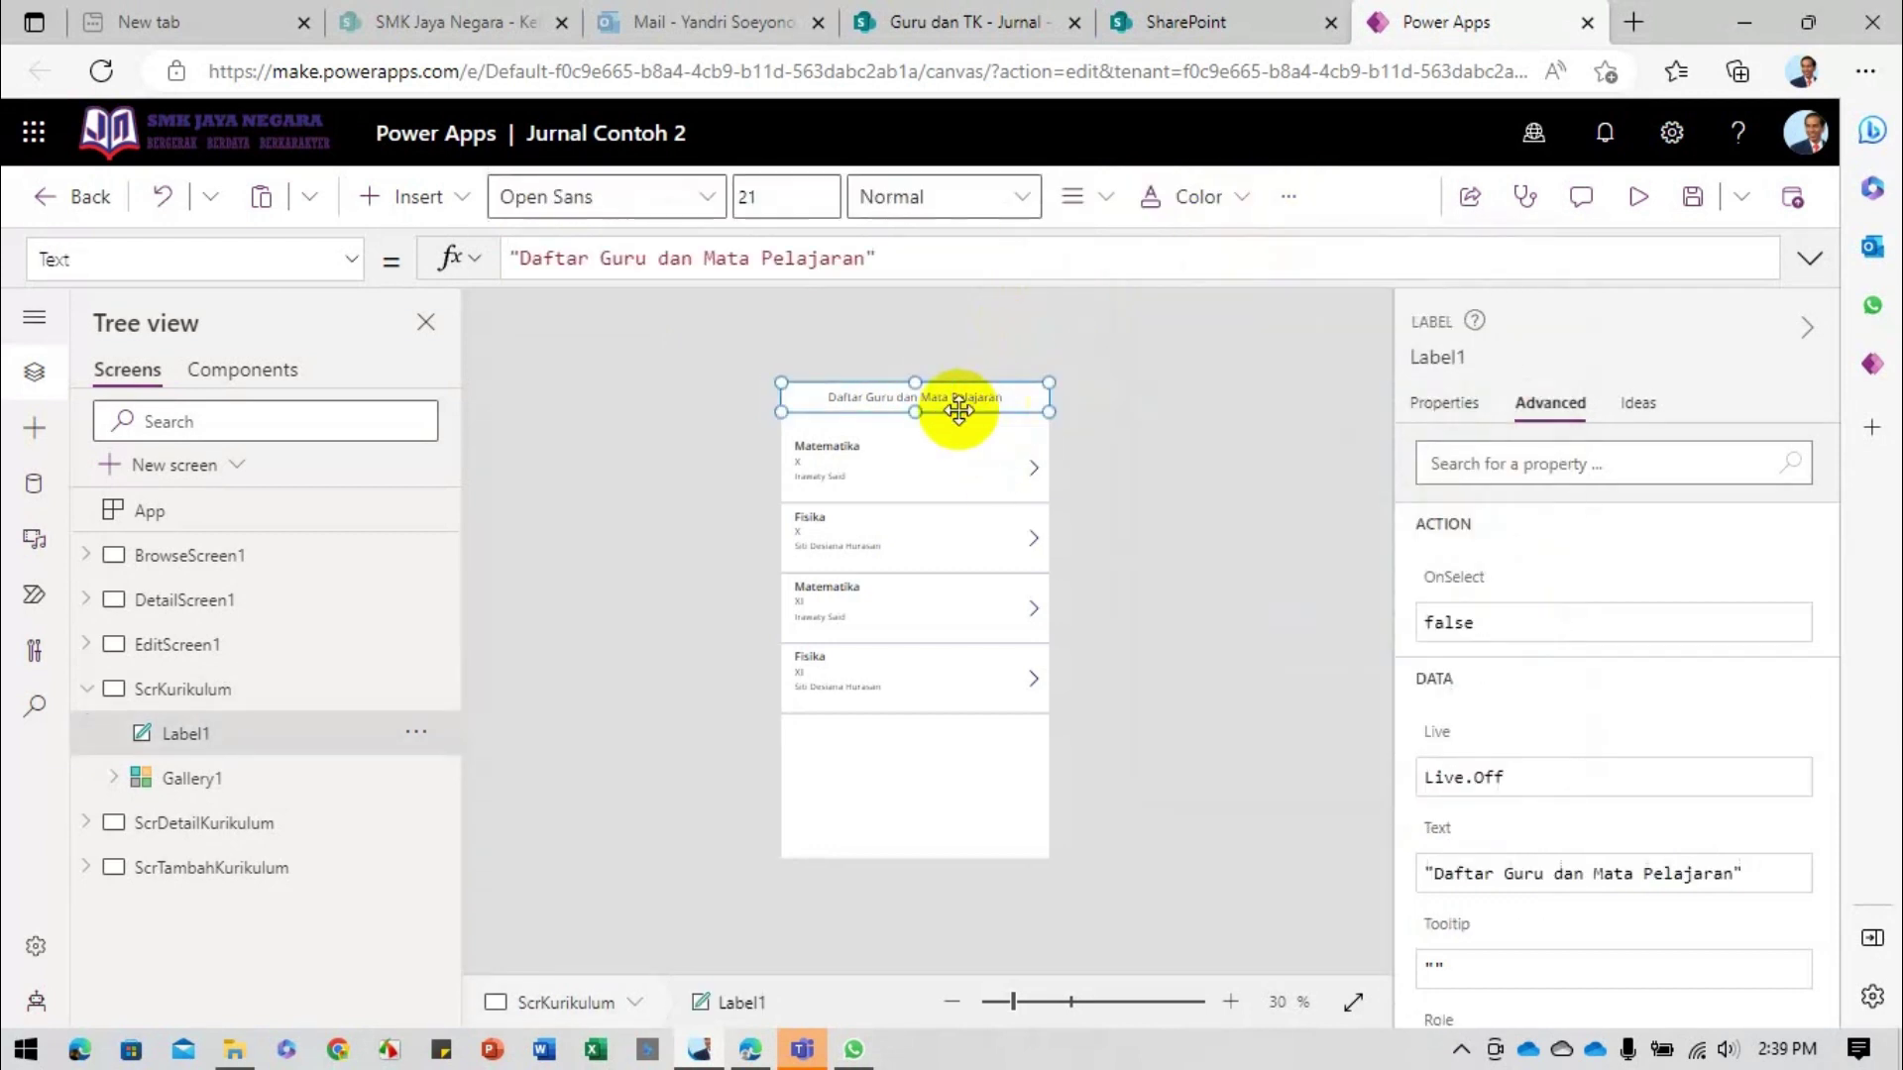
Step: Make the header label taller down to the gallery and set its text to size 24, Semibold
drag(915, 411, 914, 424)
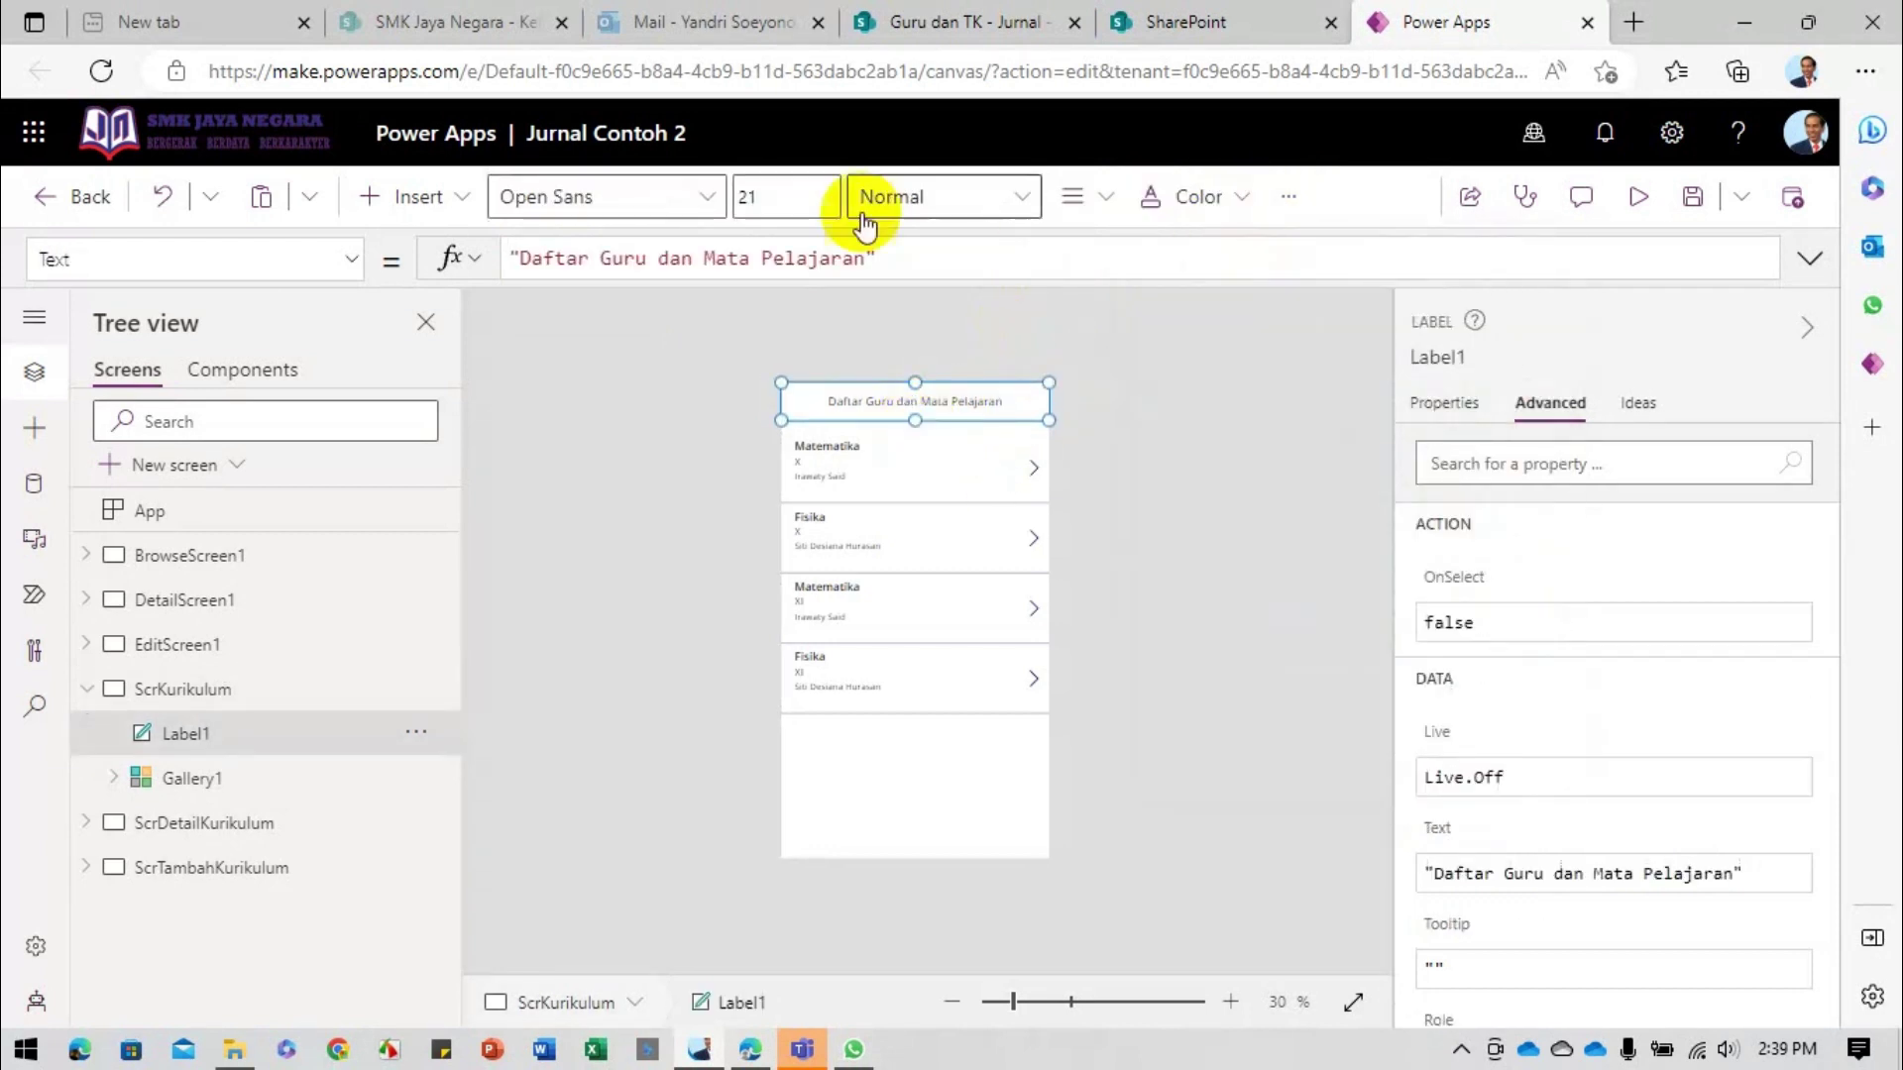
click(828, 201)
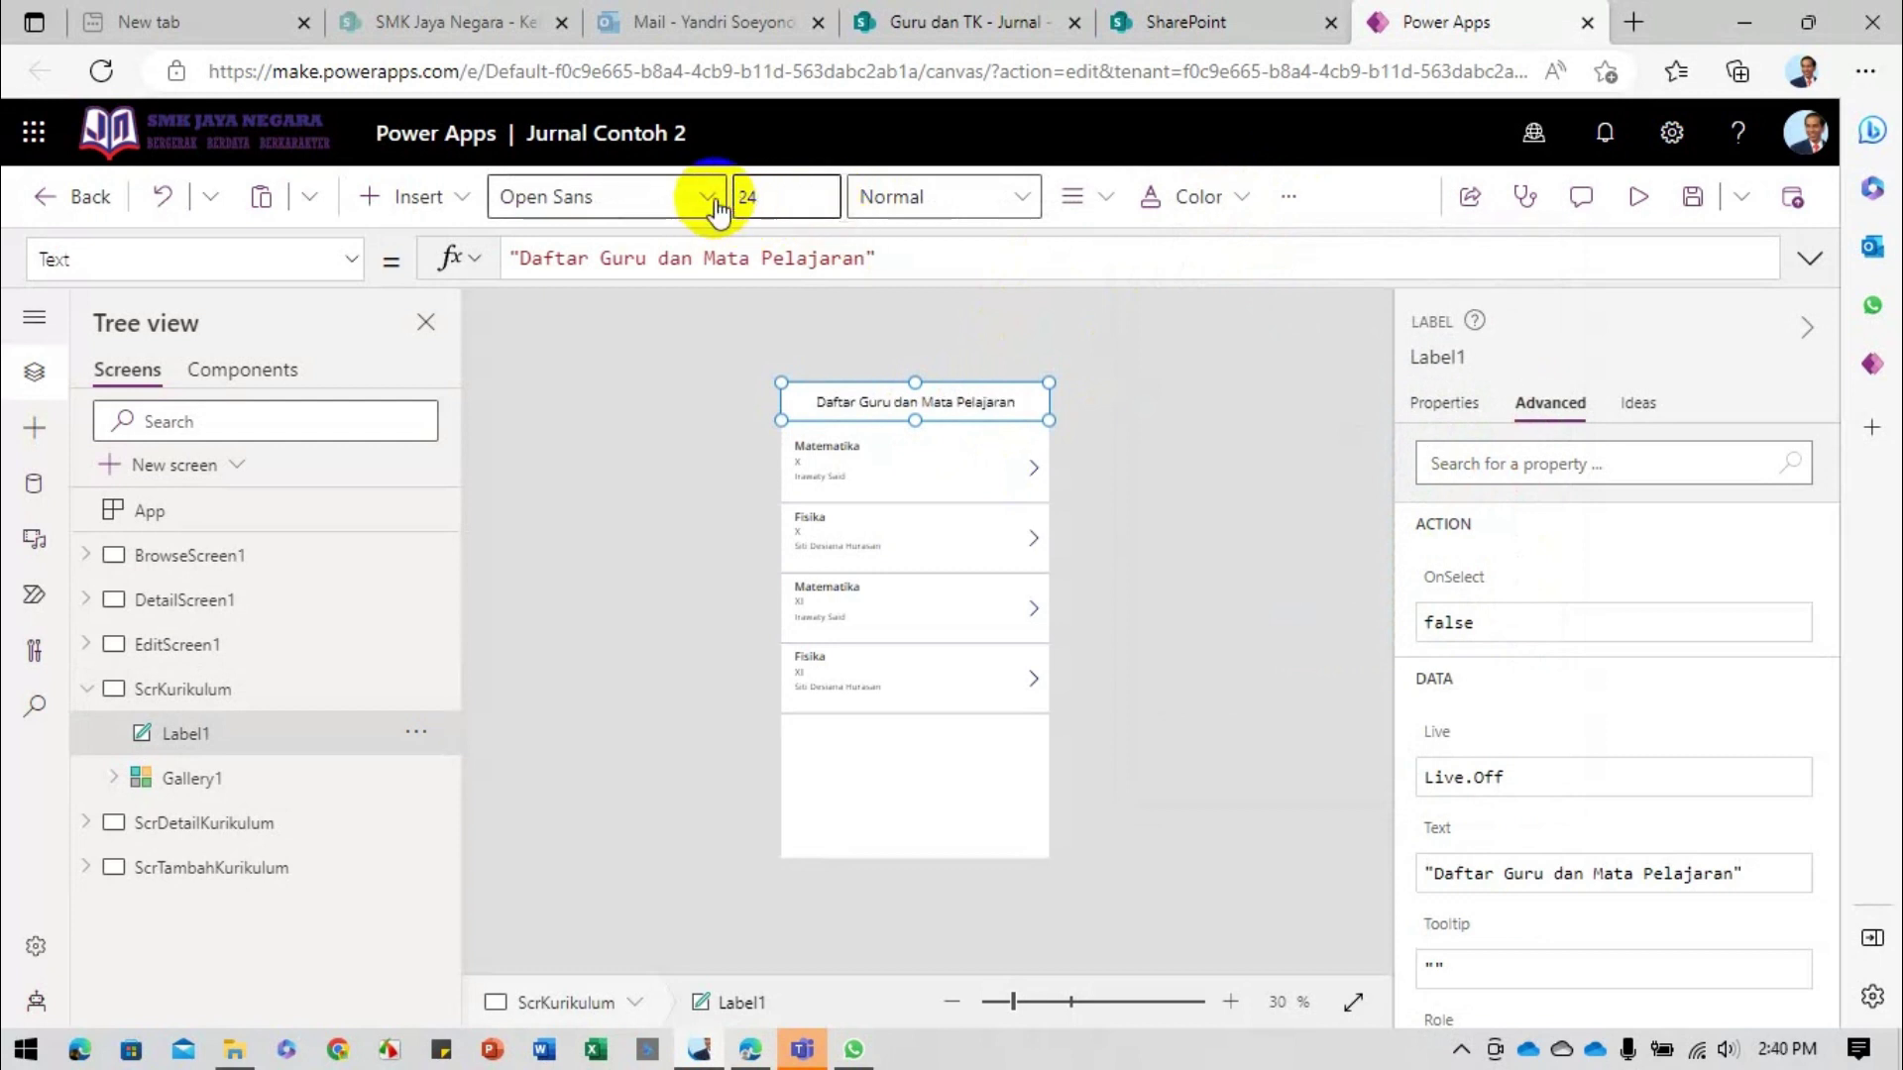
click(897, 196)
click(907, 294)
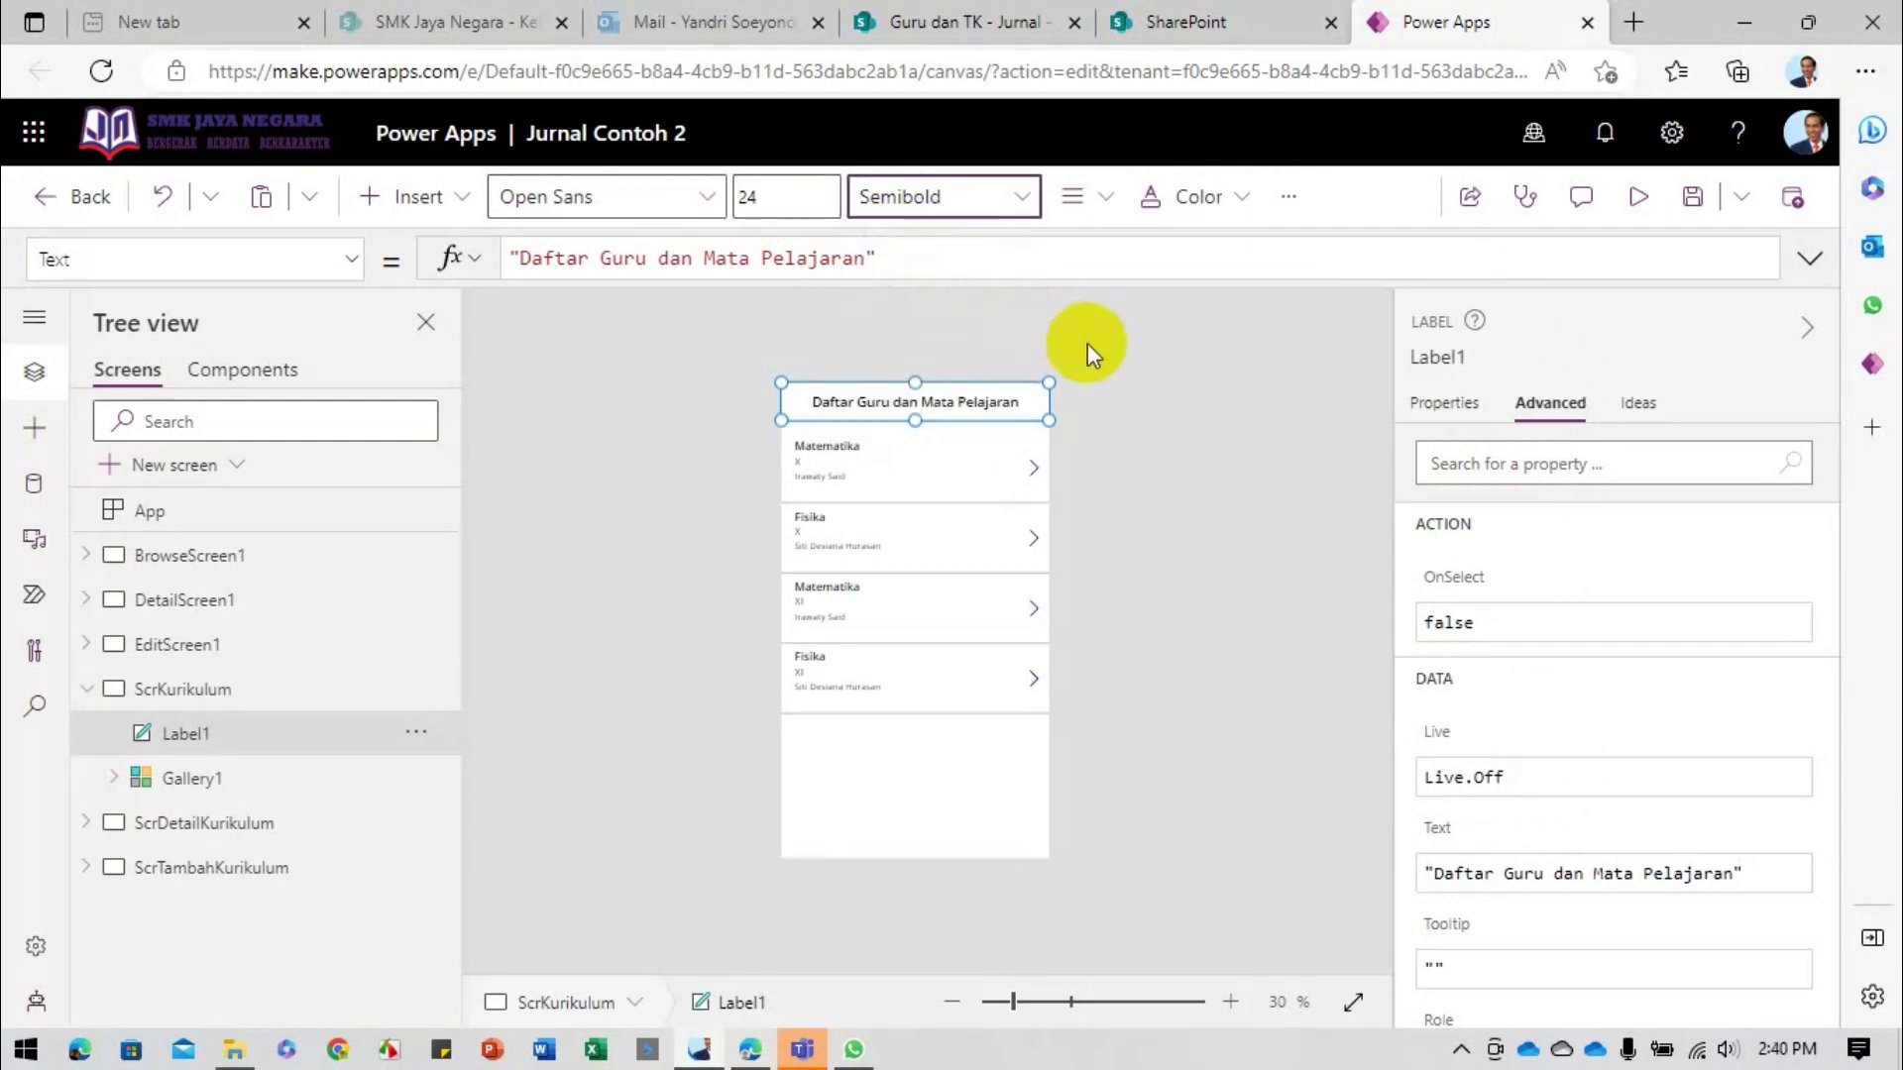
Step: Set the header label's Fill property to Blue
click(326, 260)
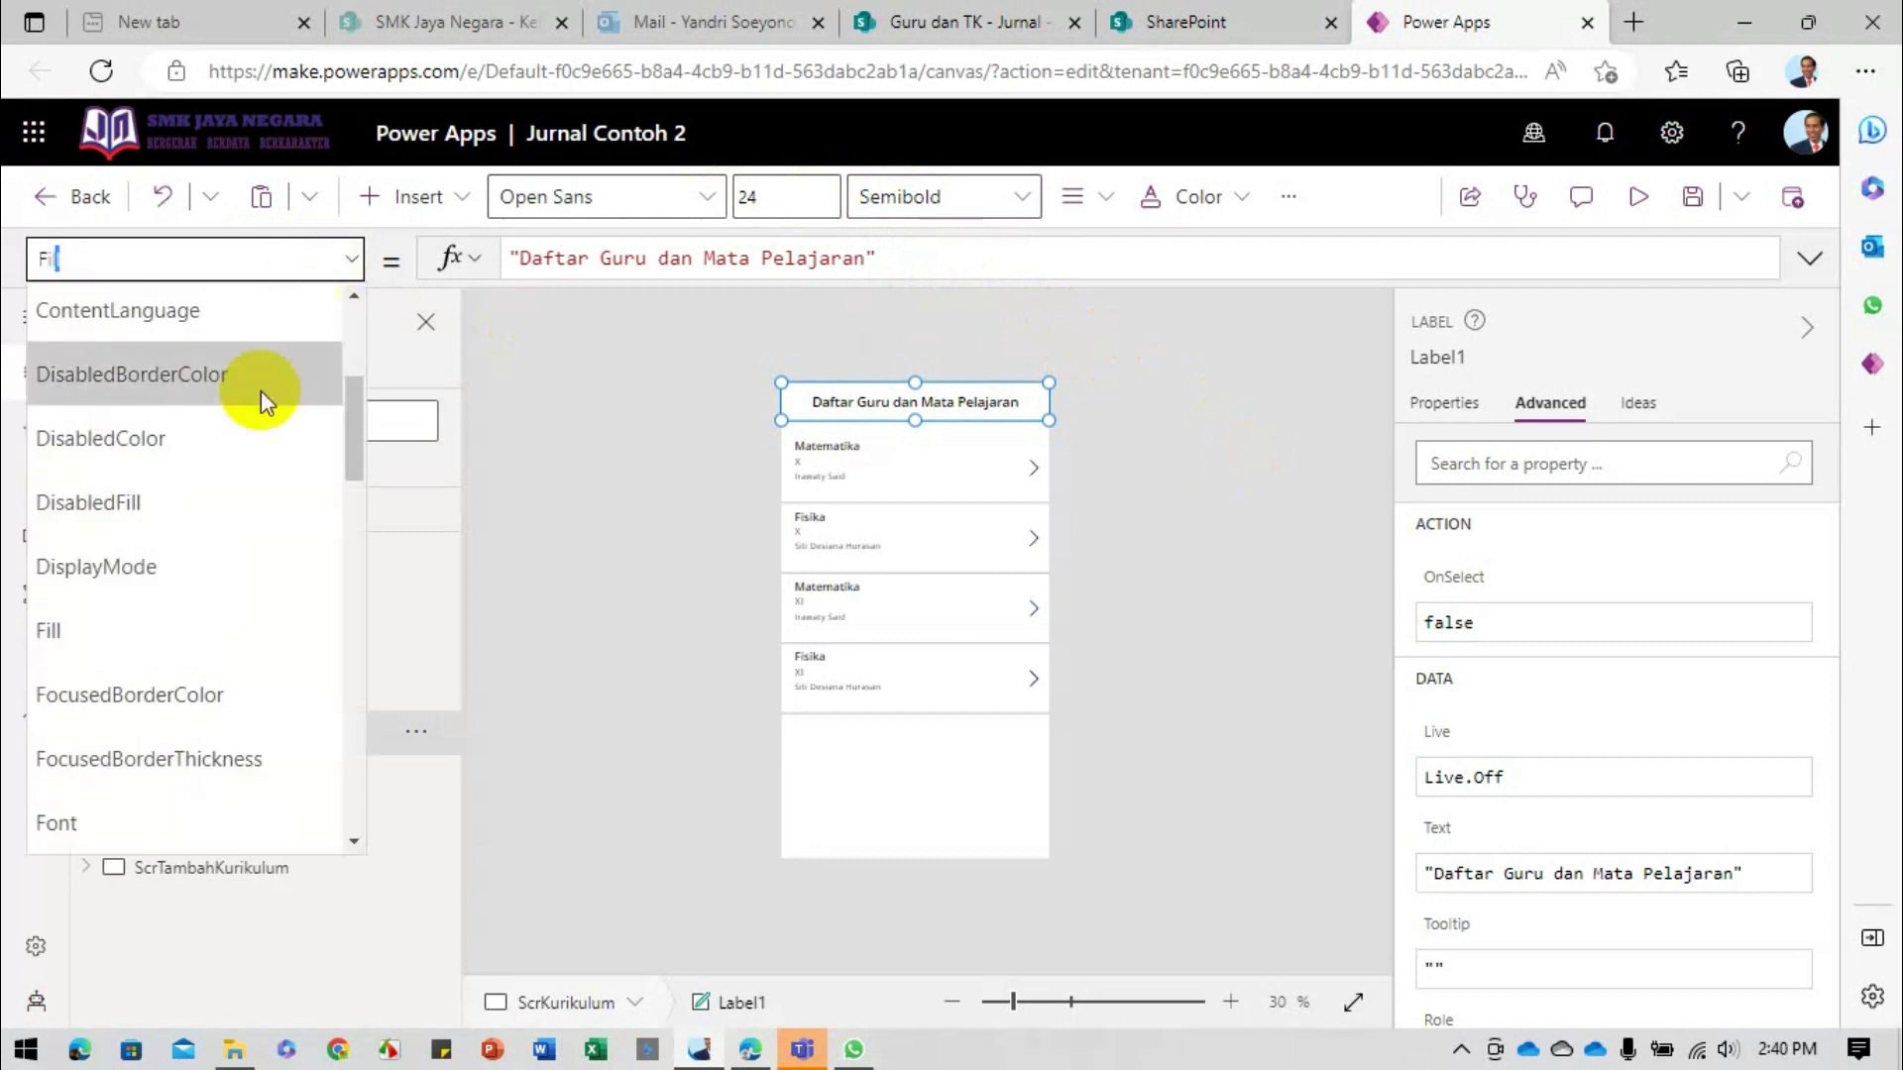
click(212, 630)
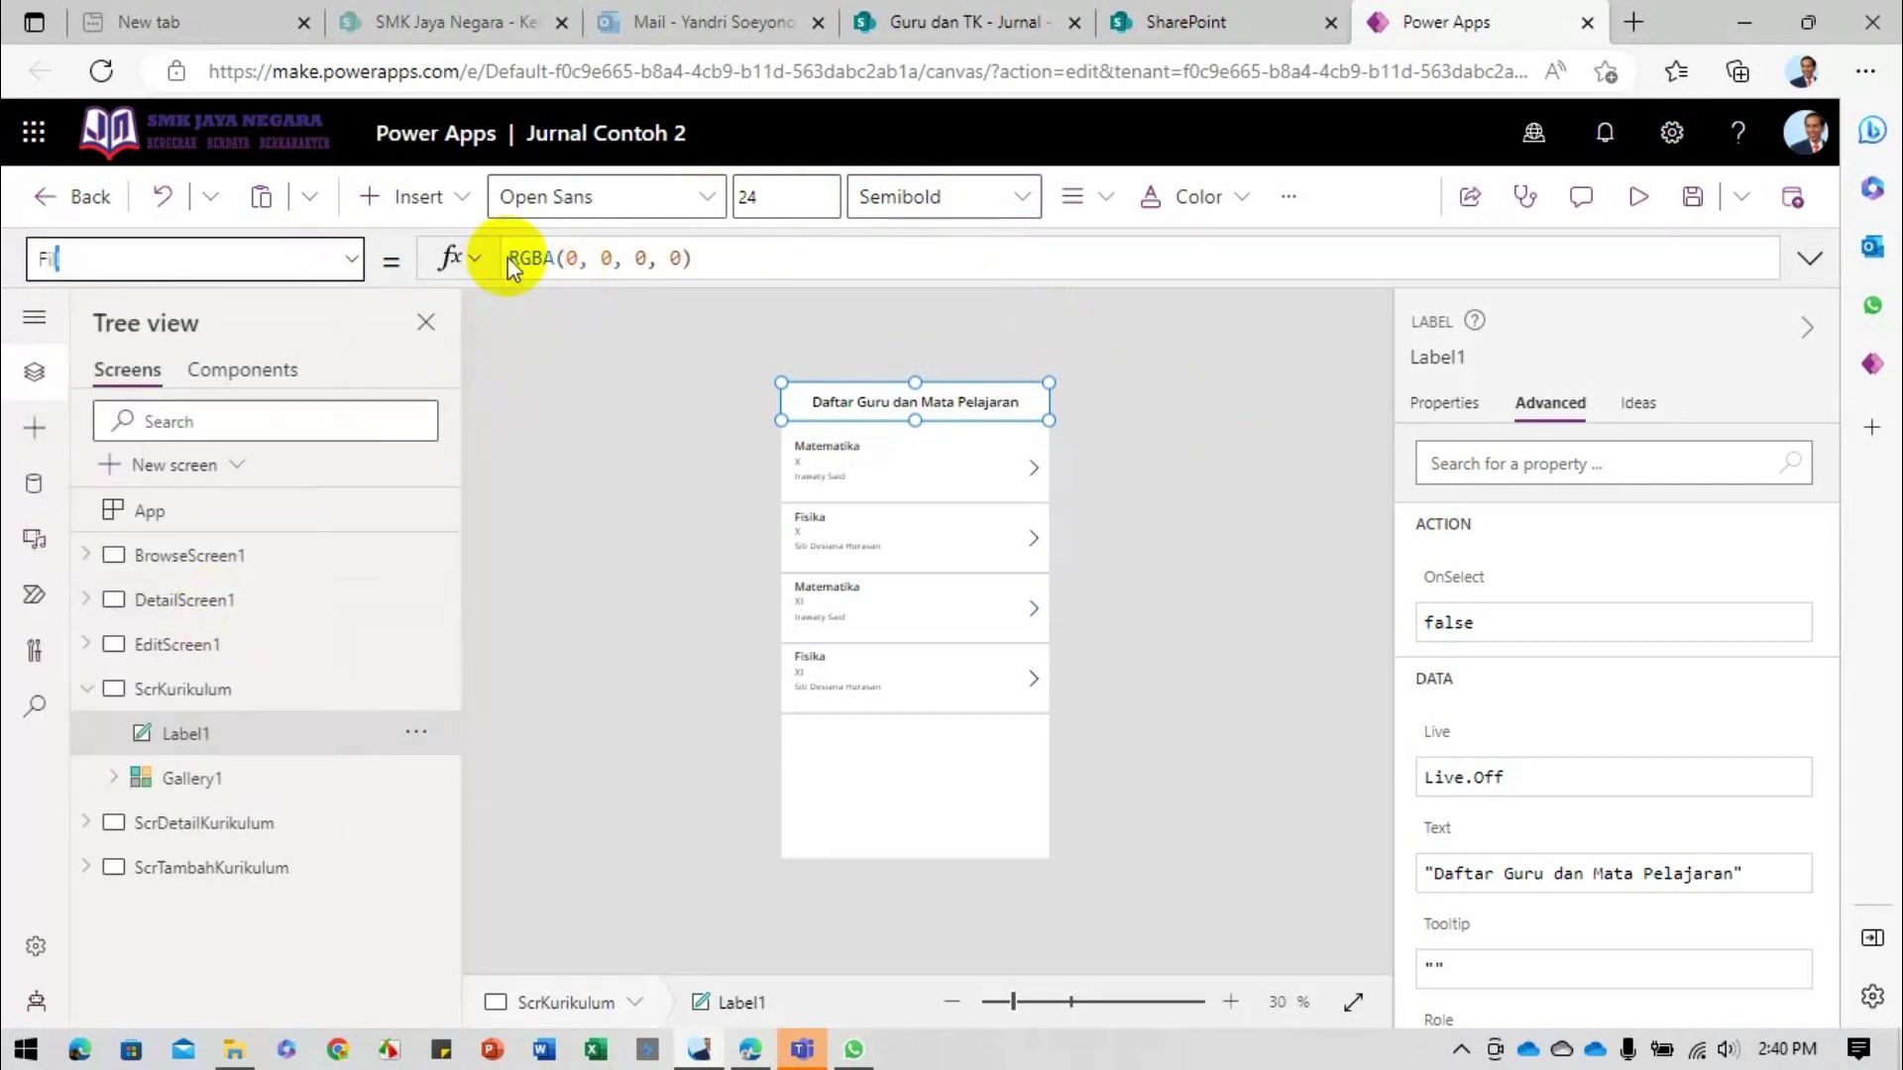
drag(507, 258, 764, 256)
text(L)
key(BackSpace)
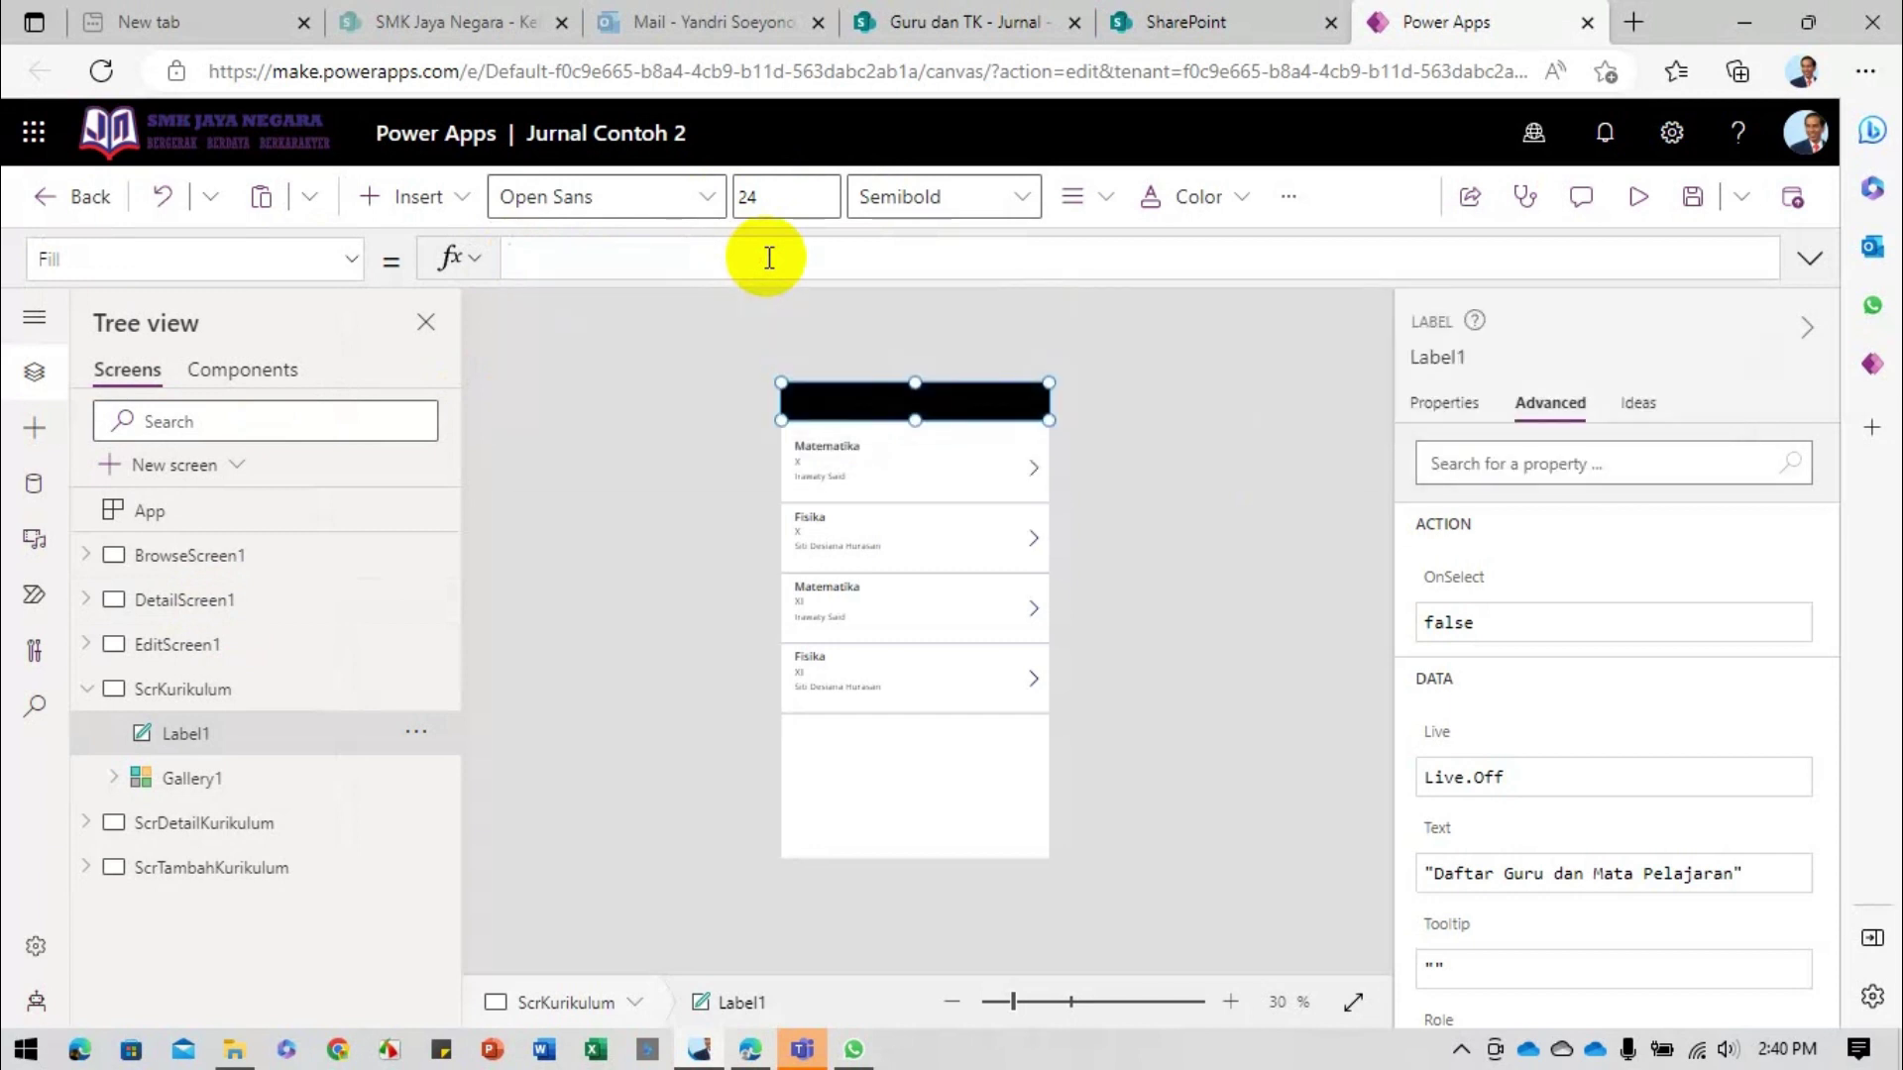
text(Blue)
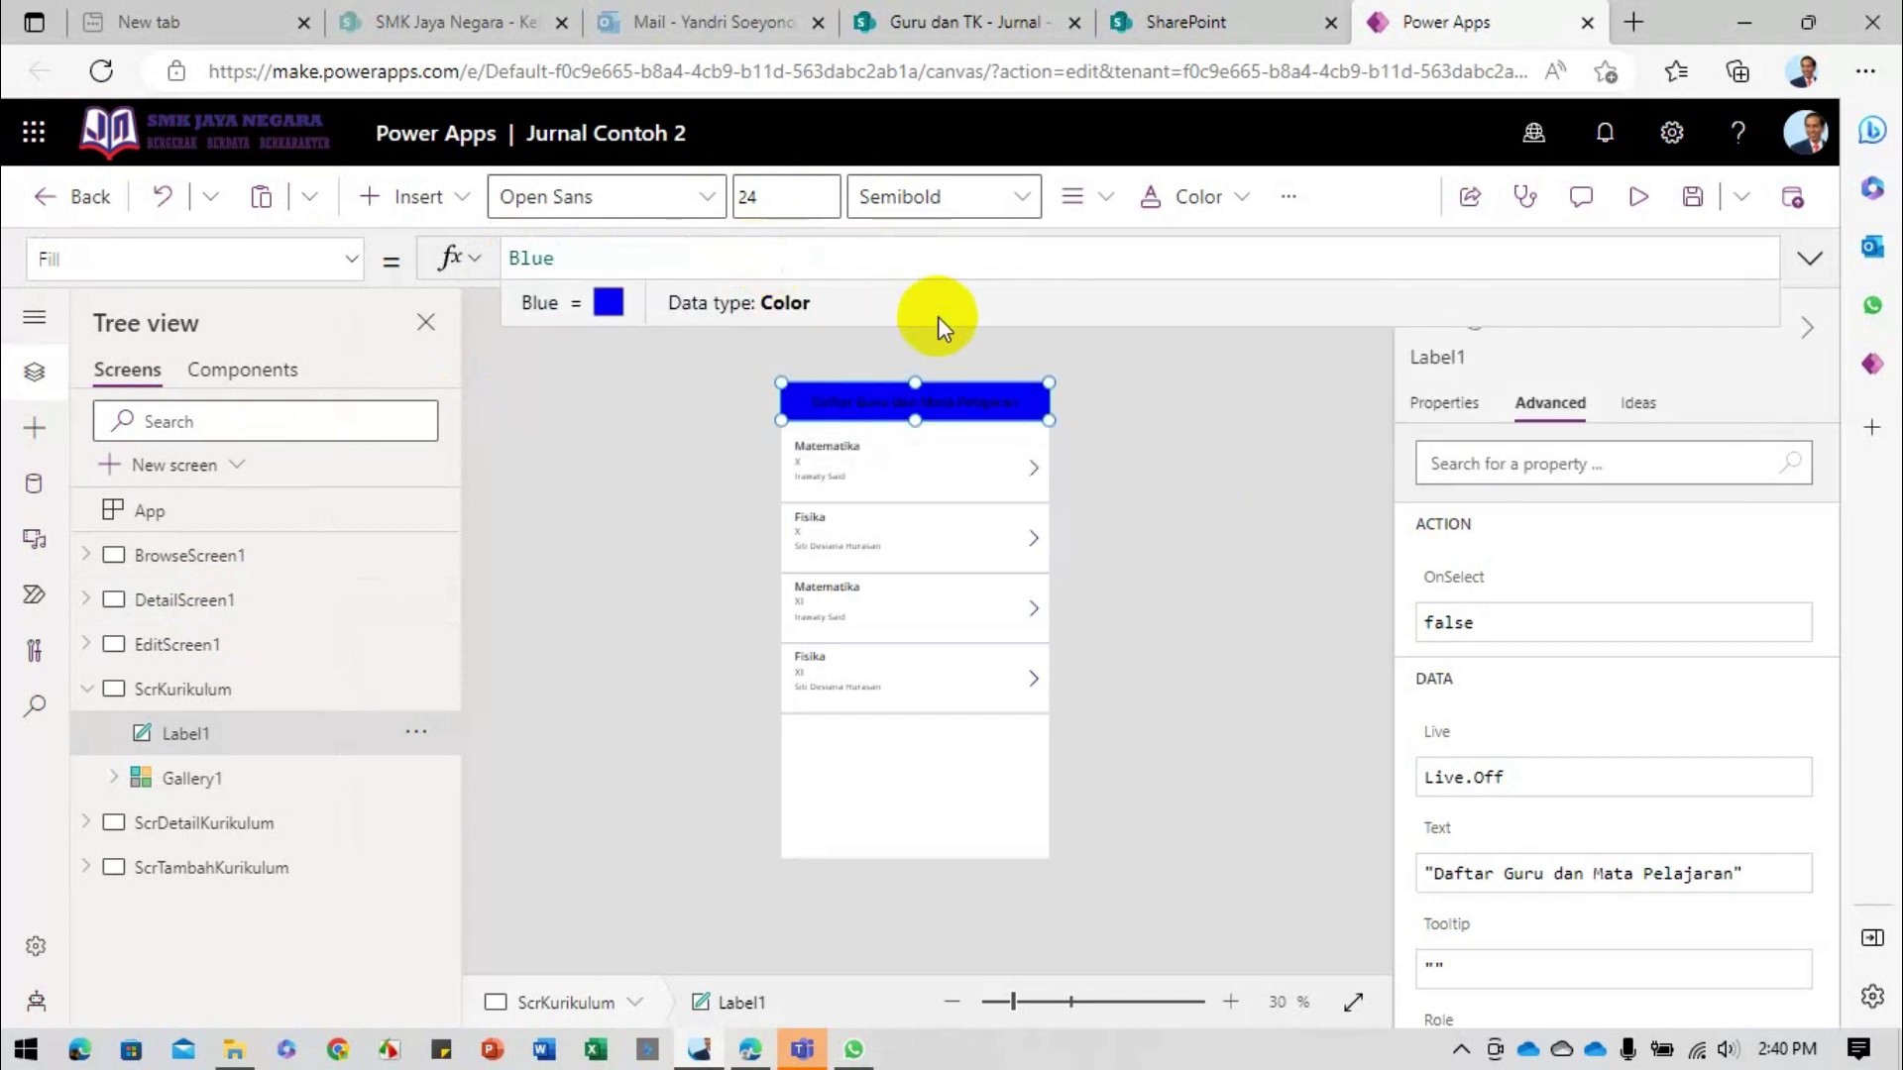
Step: Set the header label's text color to white and its Fill property to DarkBlue
click(1199, 197)
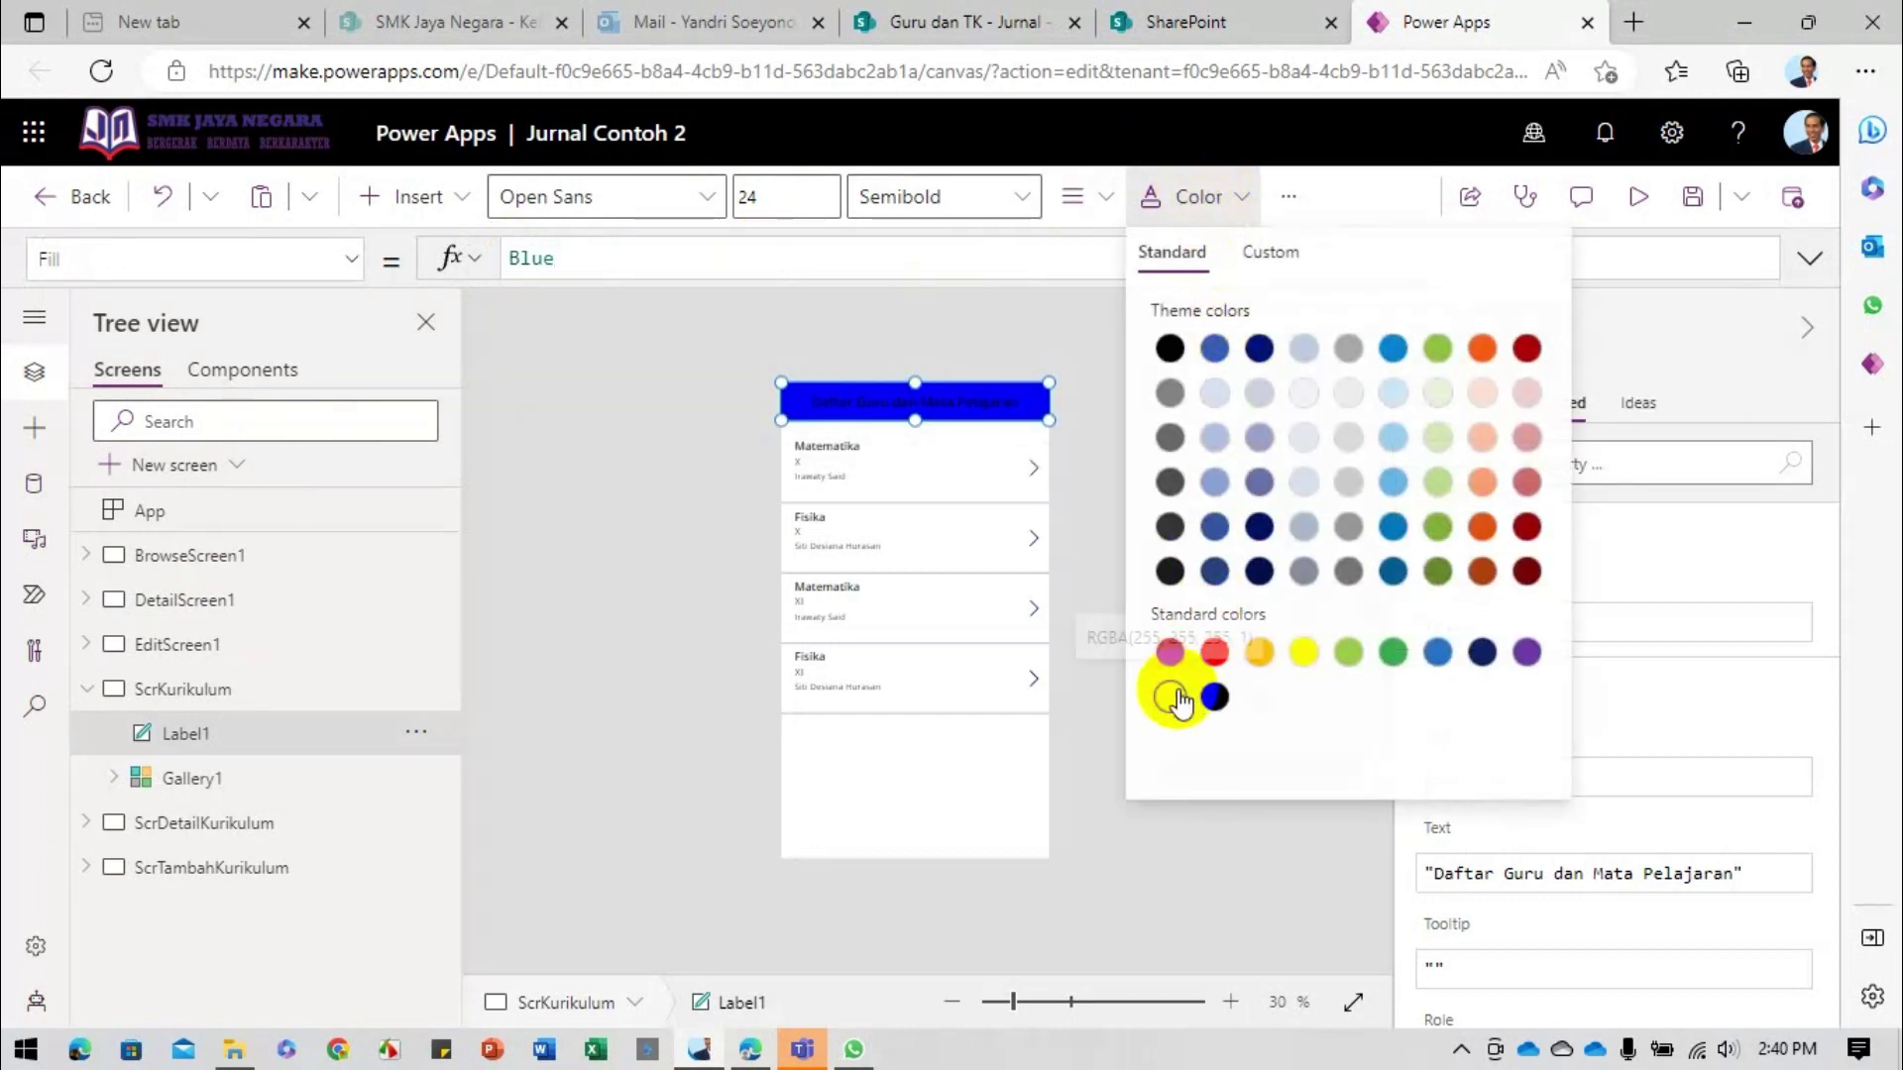
click(1169, 696)
click(1035, 352)
click(798, 391)
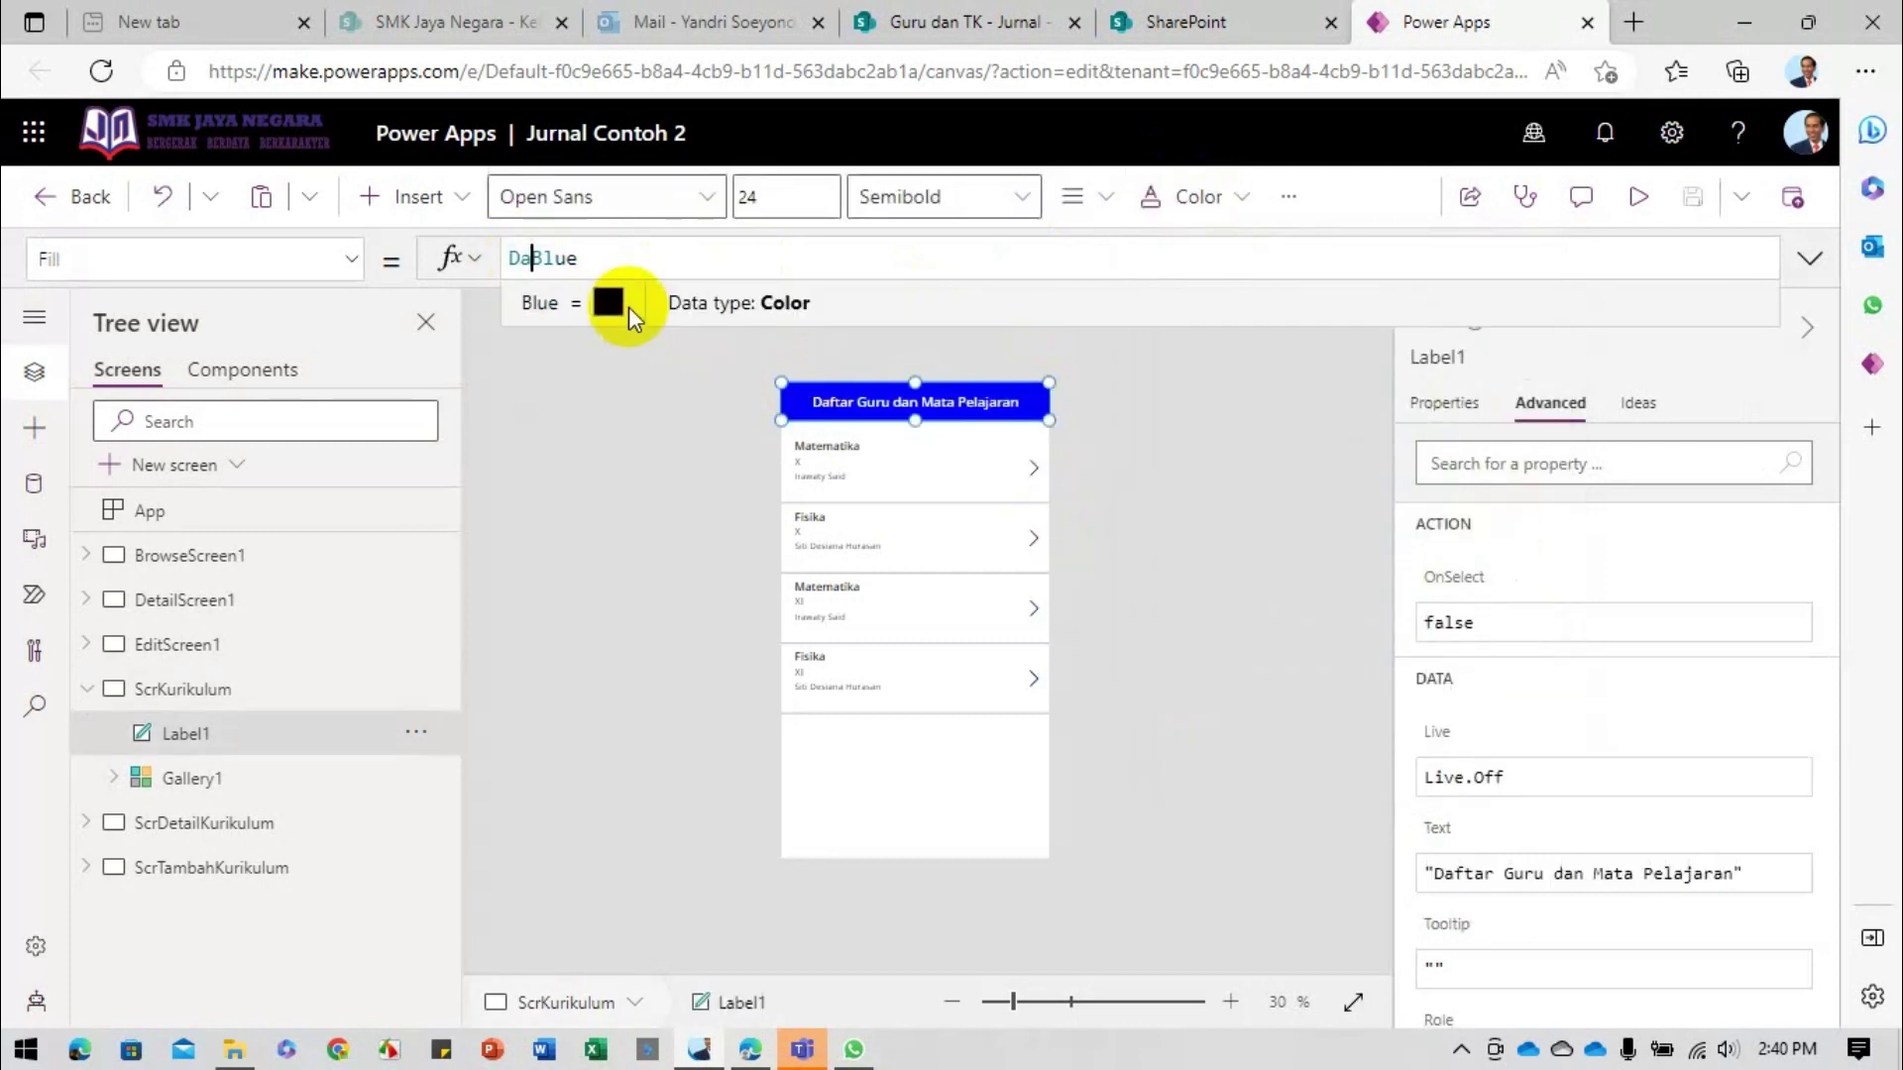
text(Dar)
click(628, 306)
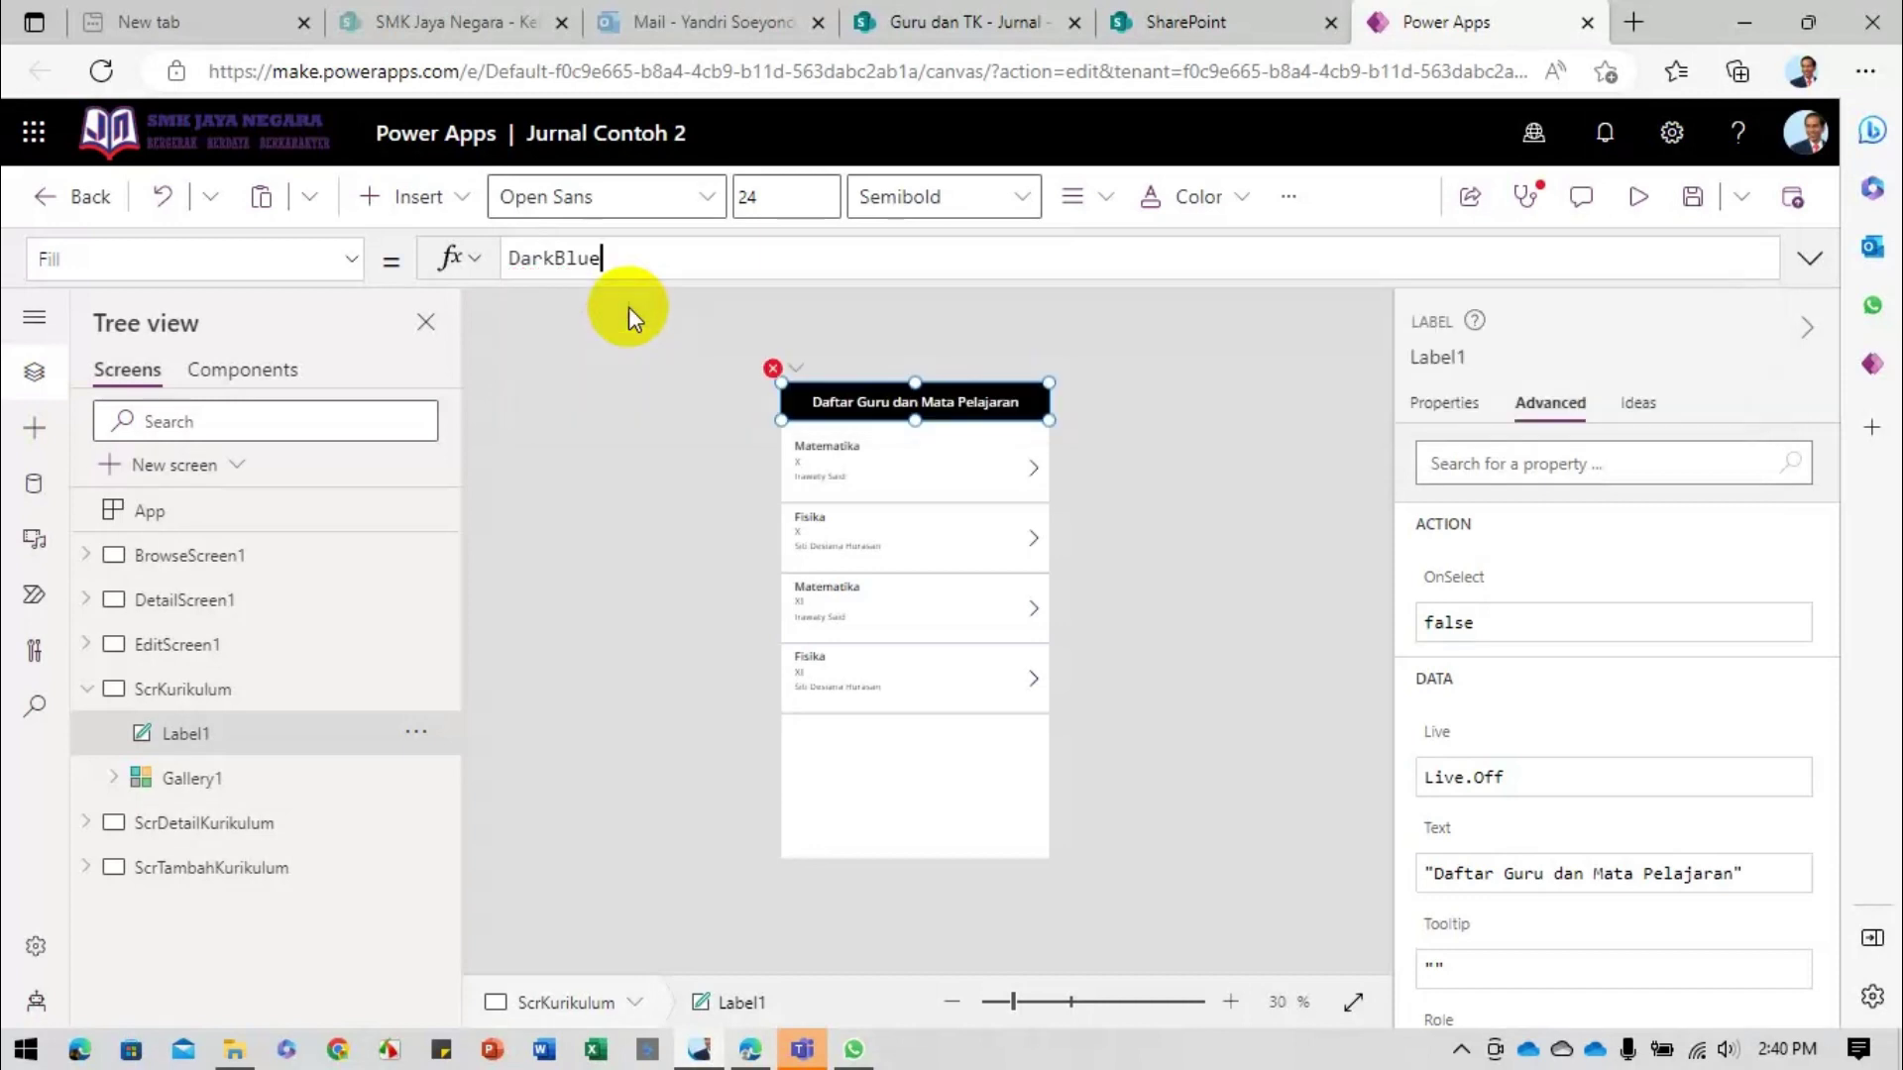
click(1161, 442)
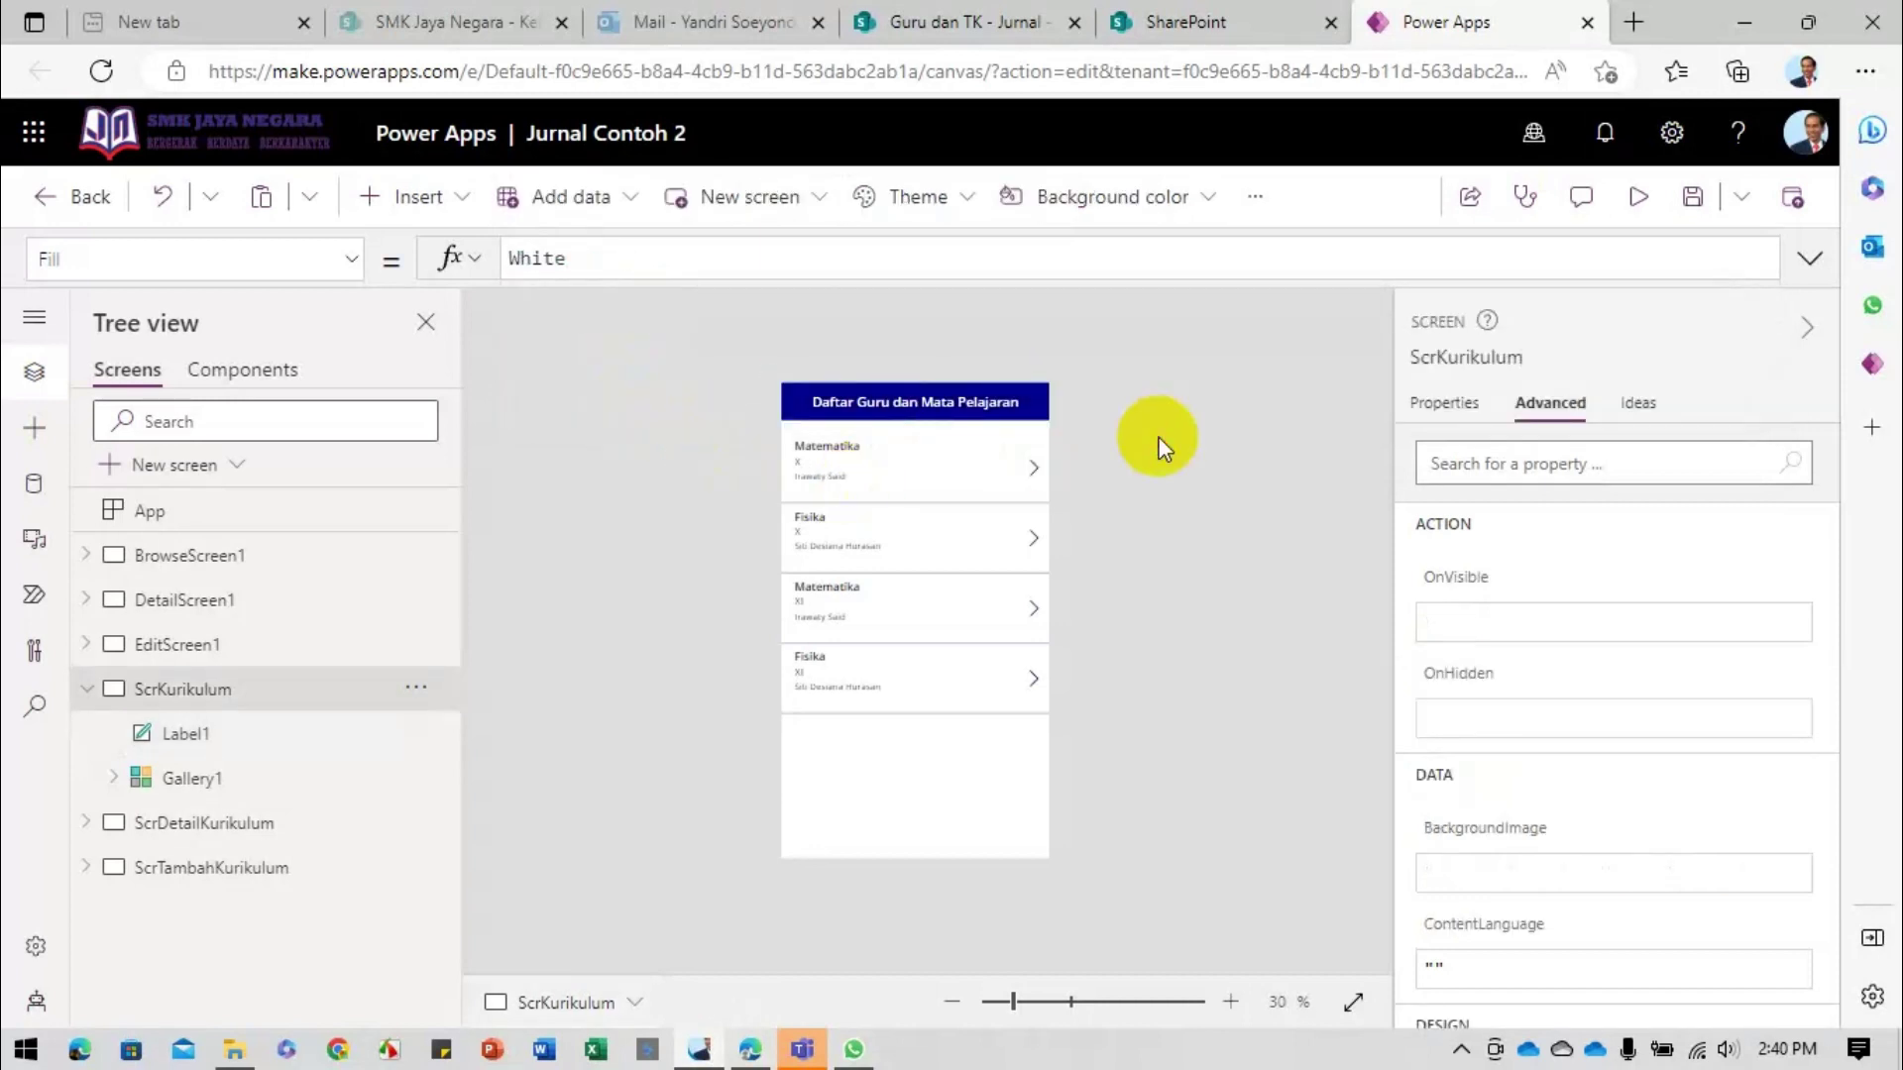
Step: Extend the gallery's top edge upward so it meets the bottom of the header label
click(968, 556)
drag(915, 428, 915, 418)
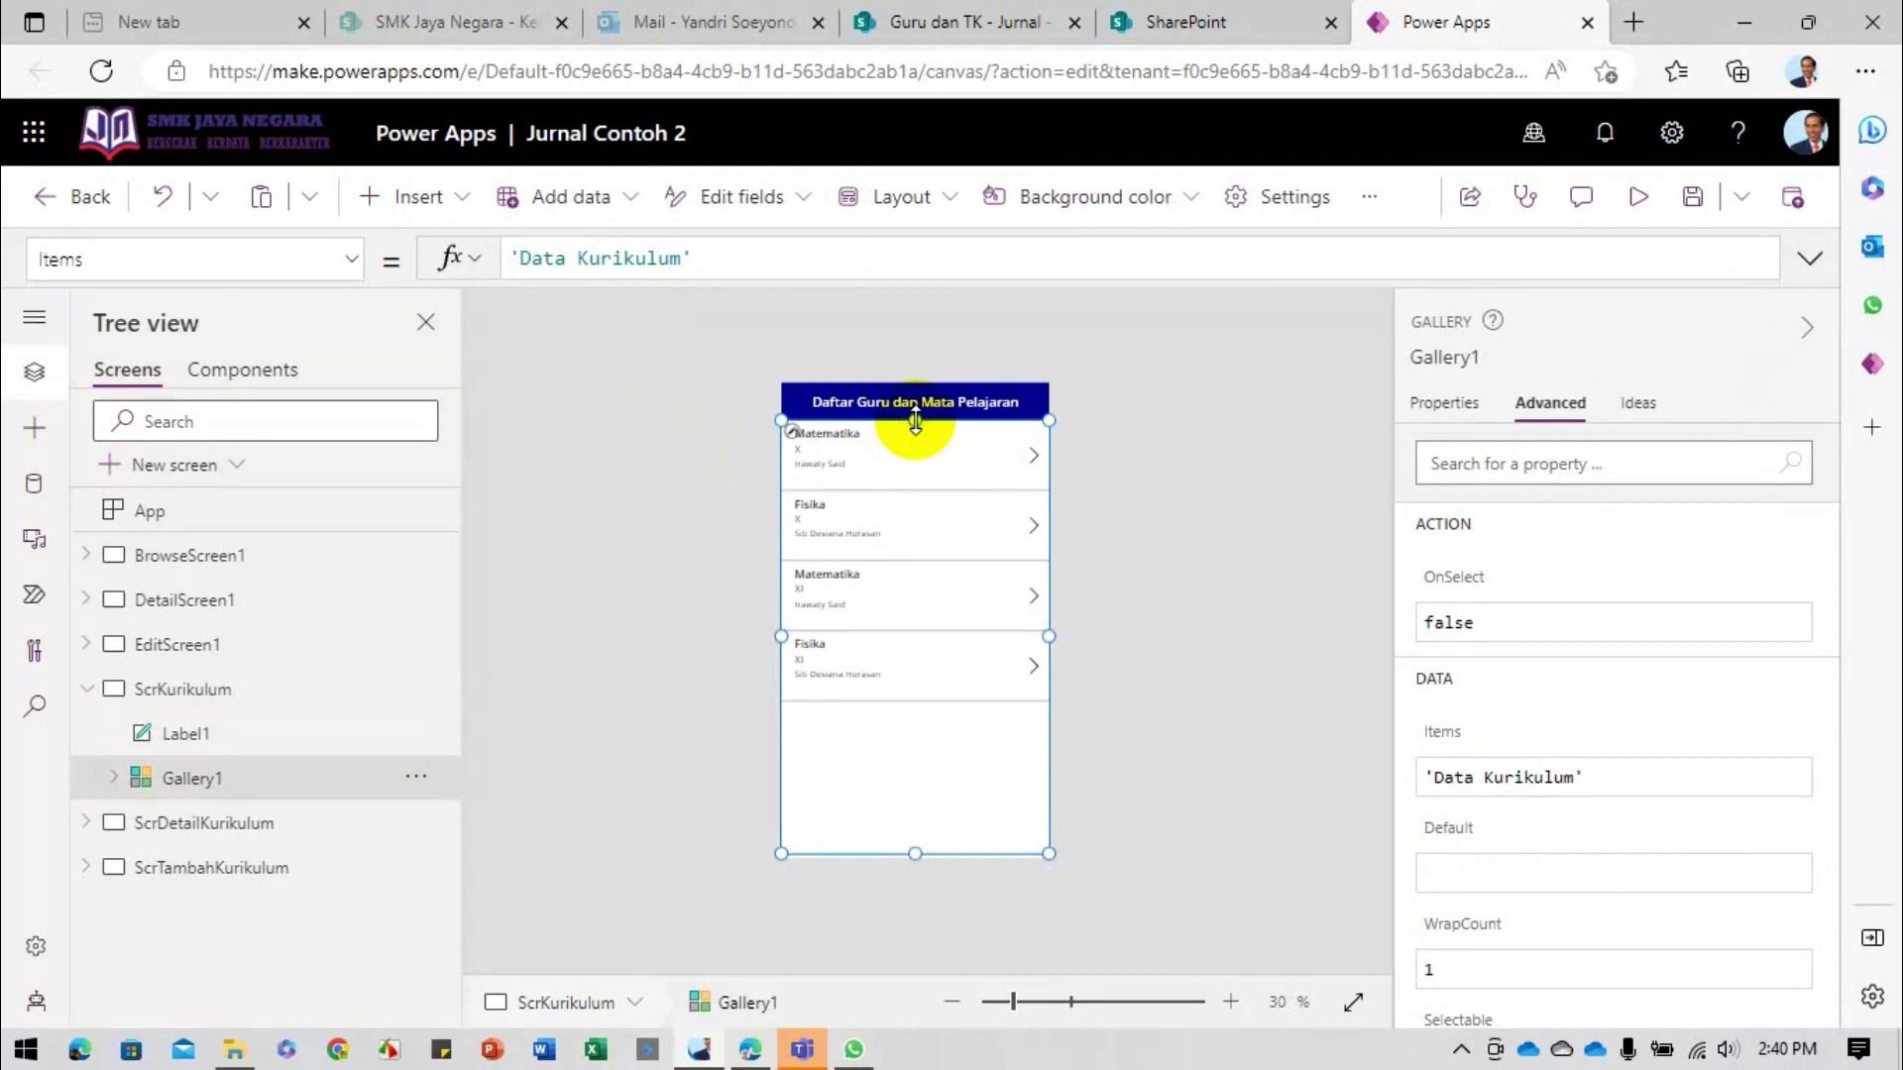
drag(914, 421, 914, 421)
click(773, 351)
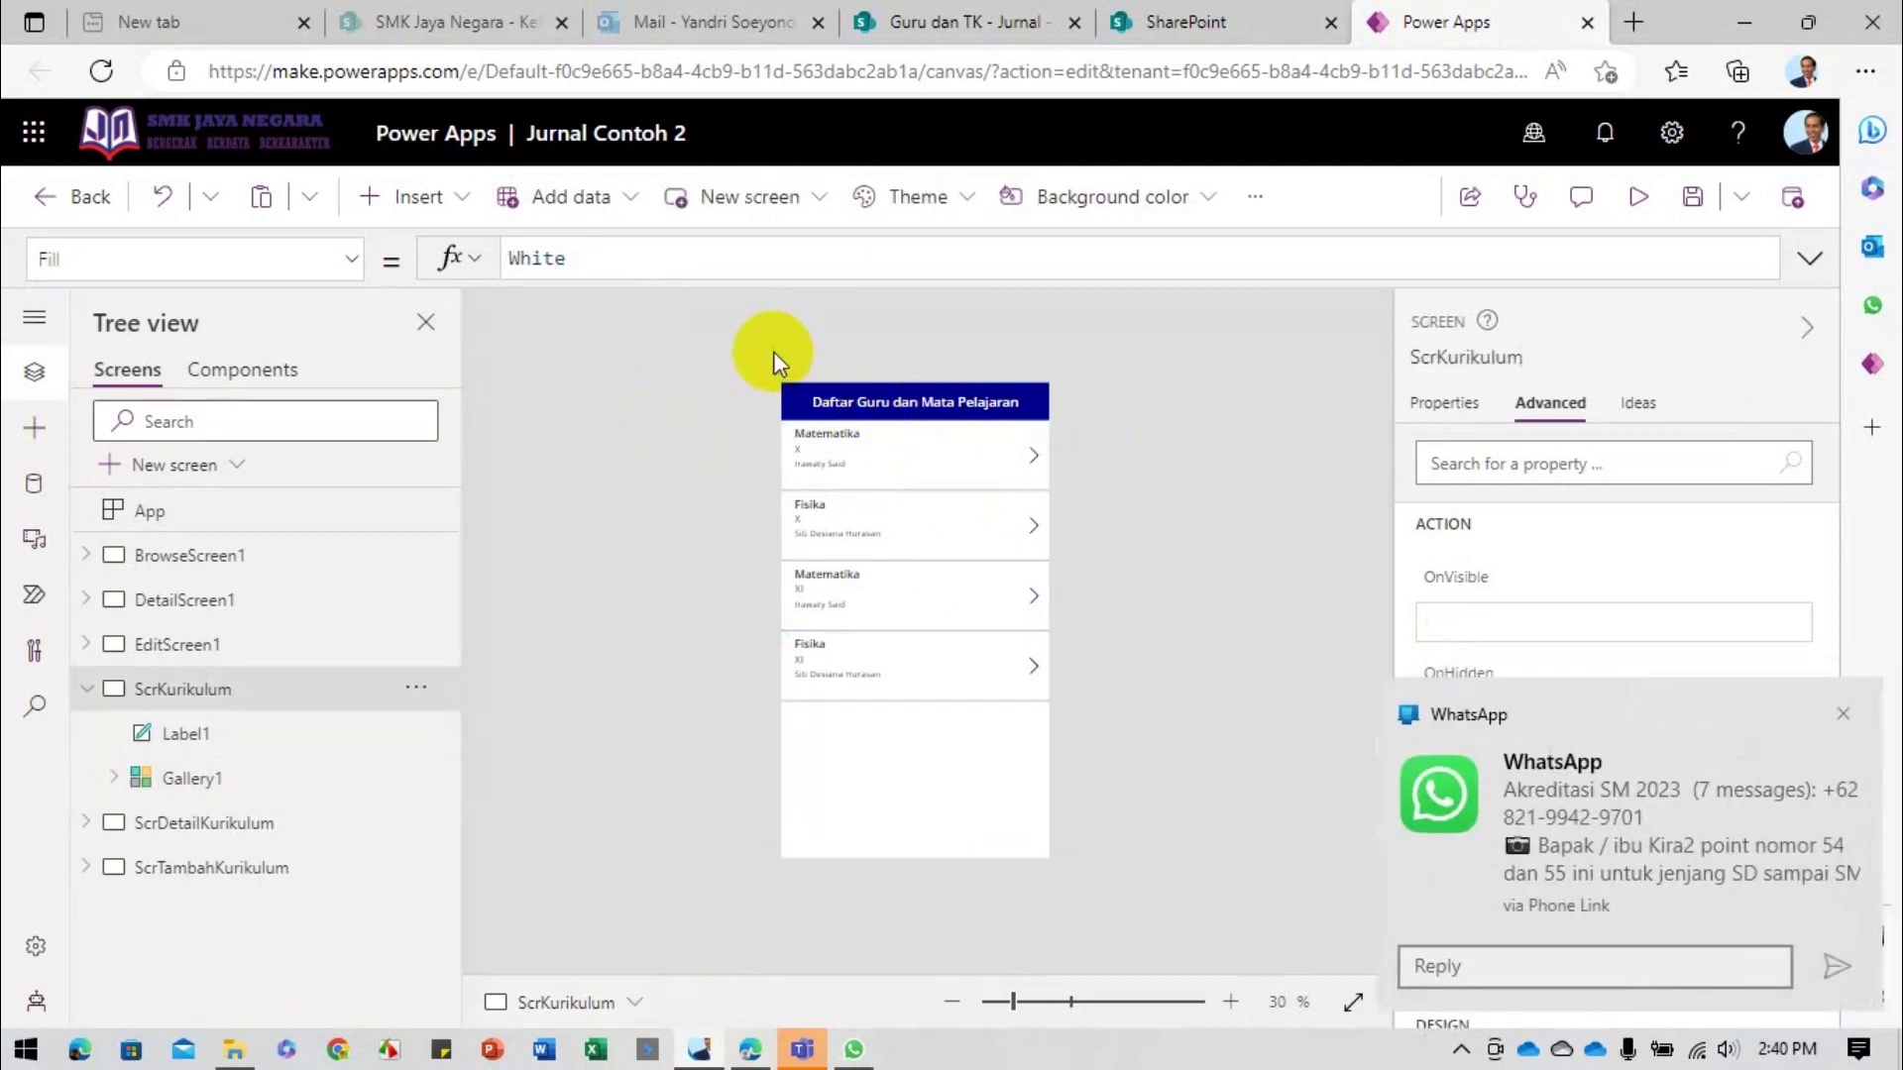
Step: Insert an Add icon on the ScrKurikulum screen and place it at the right end of the header
click(421, 198)
text(add)
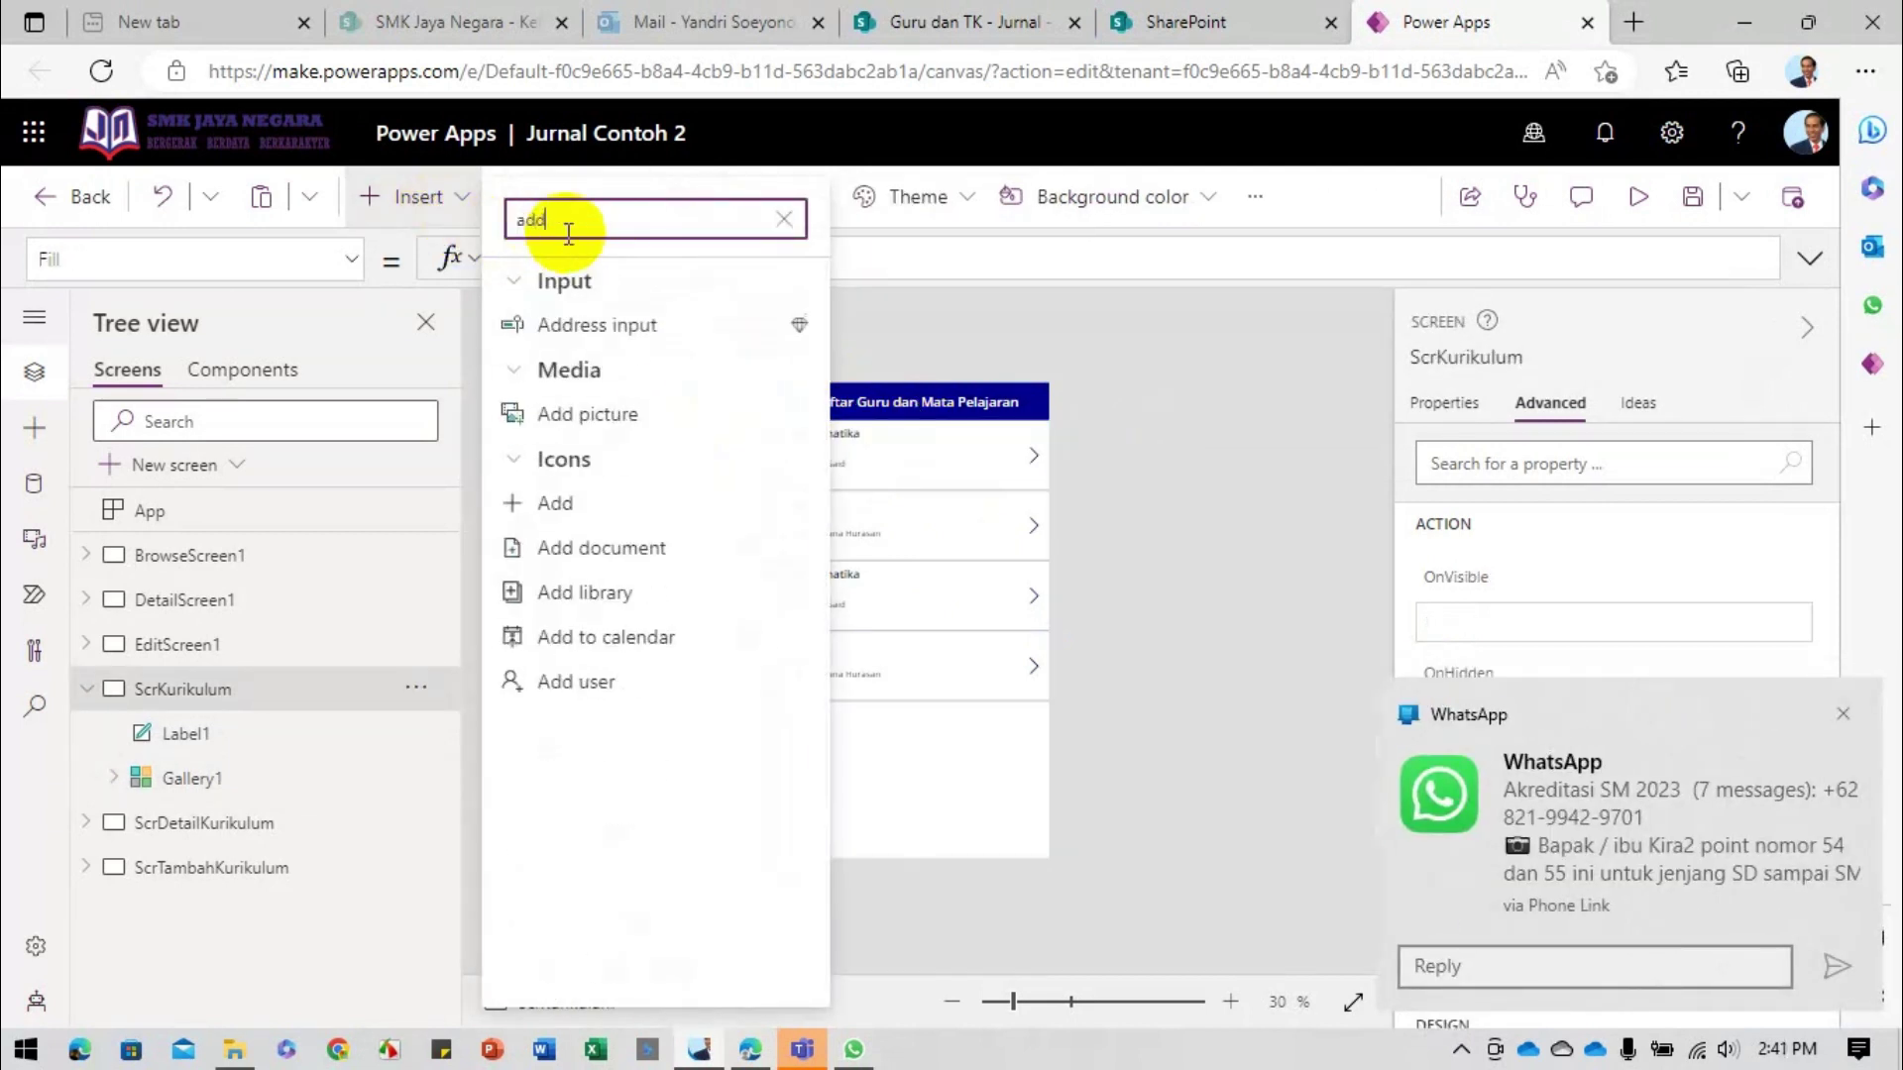
click(579, 497)
drag(808, 409, 1030, 402)
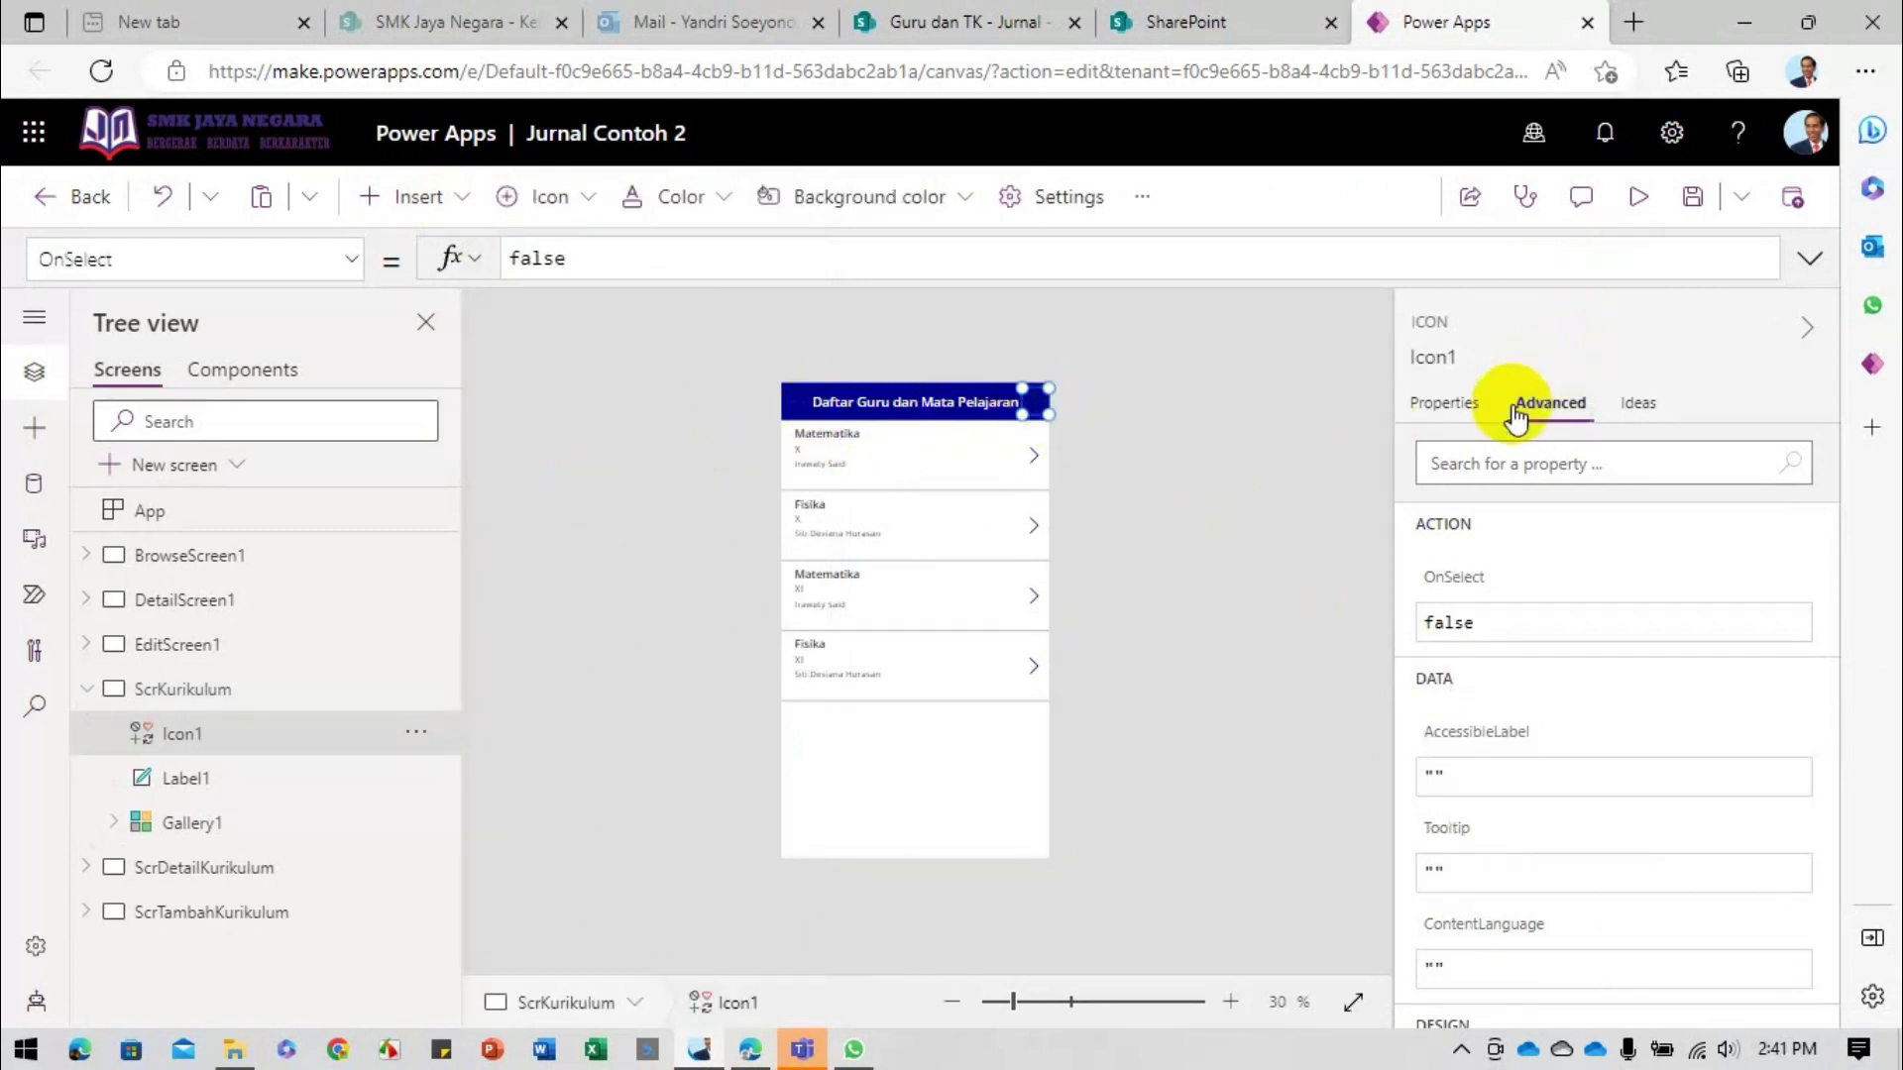
Step: Set the Add icon's color to white
click(1462, 410)
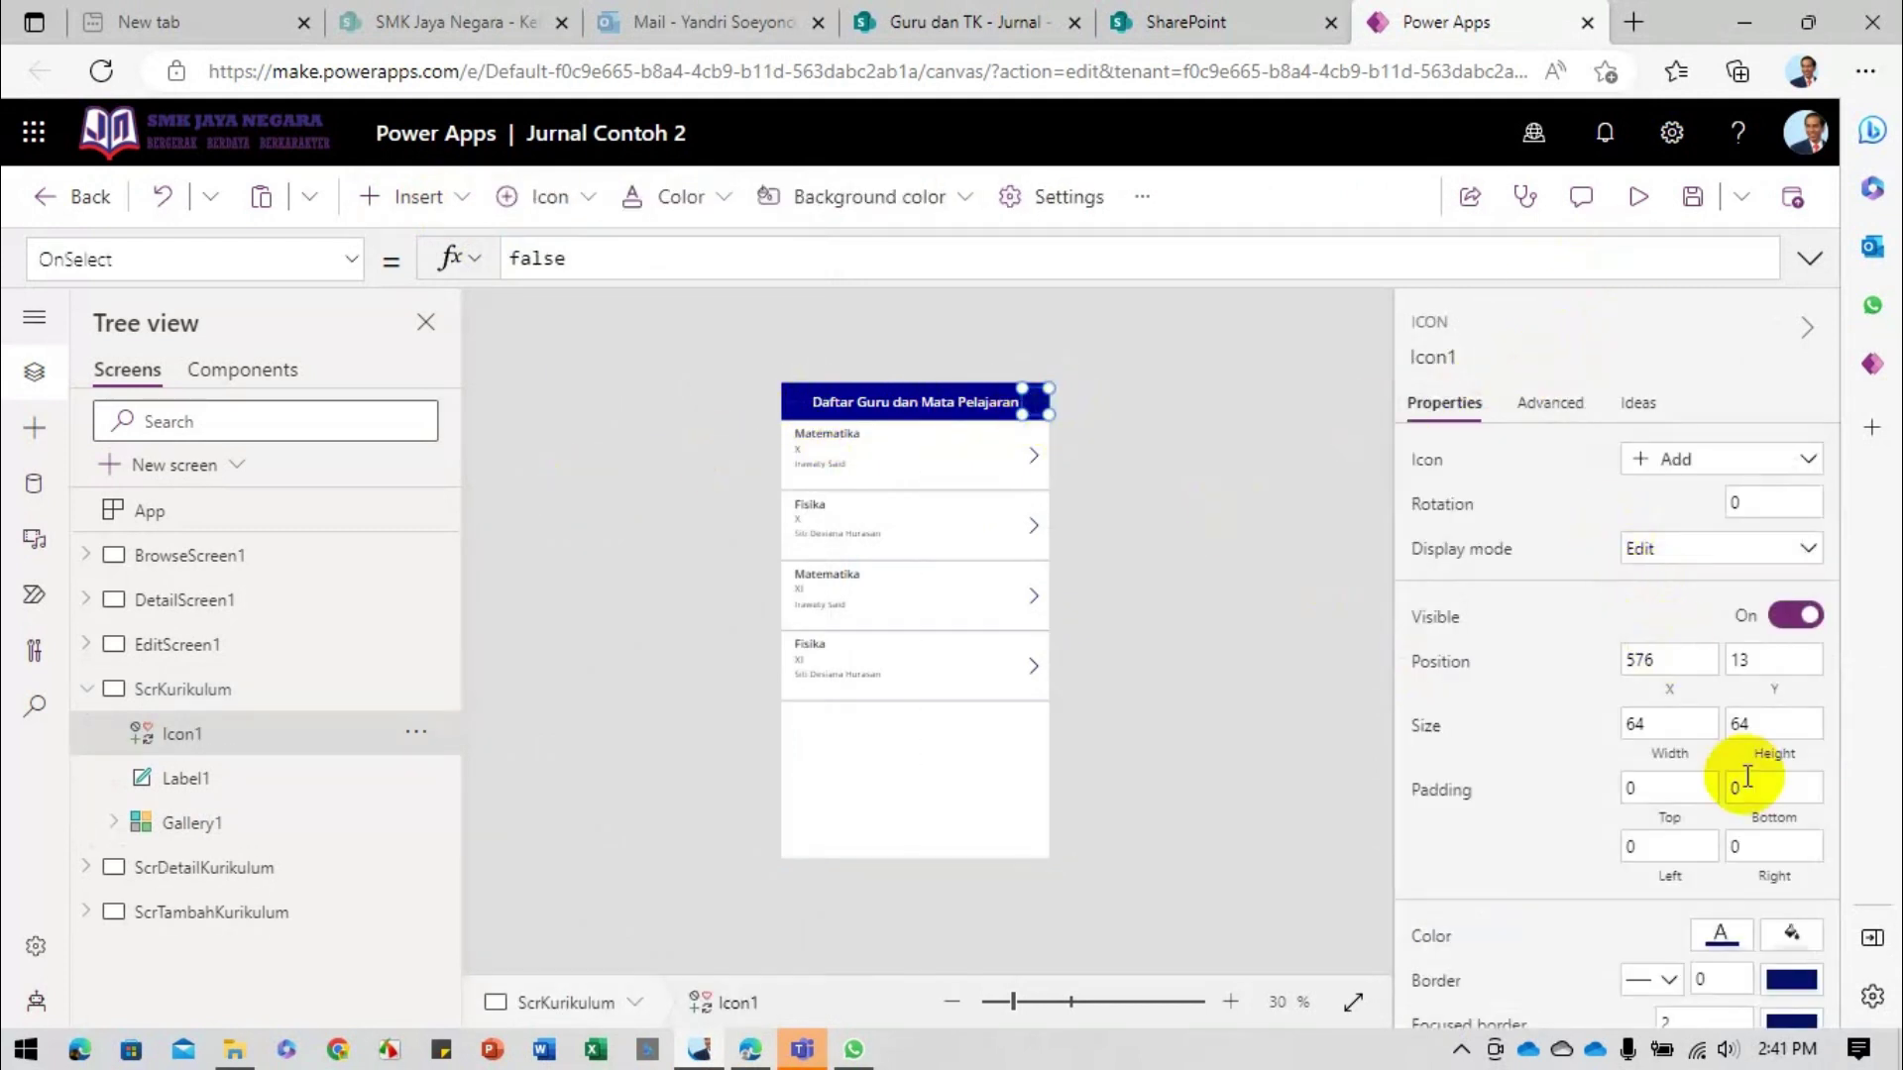
click(1722, 942)
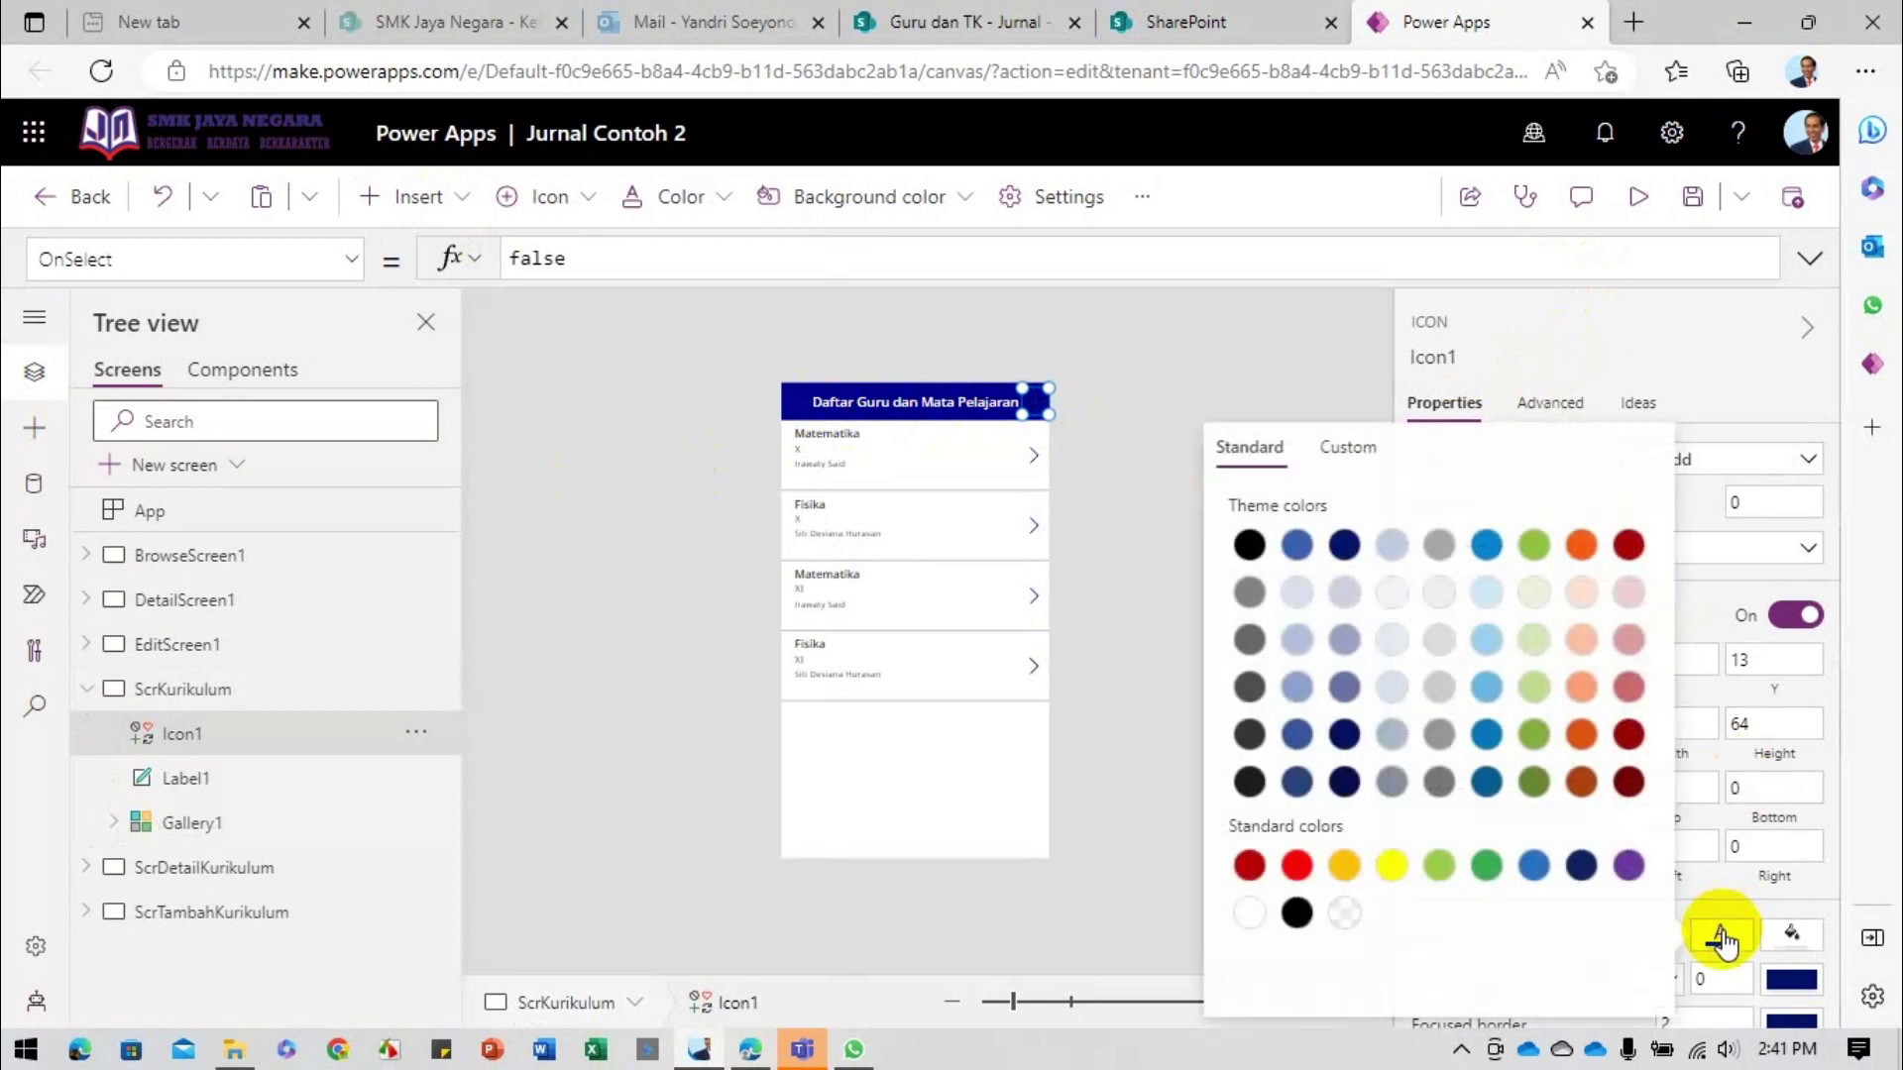
click(1251, 914)
click(1140, 403)
Step: Left-align the header label's text and shift the Add icon slightly left to about X 559
click(976, 398)
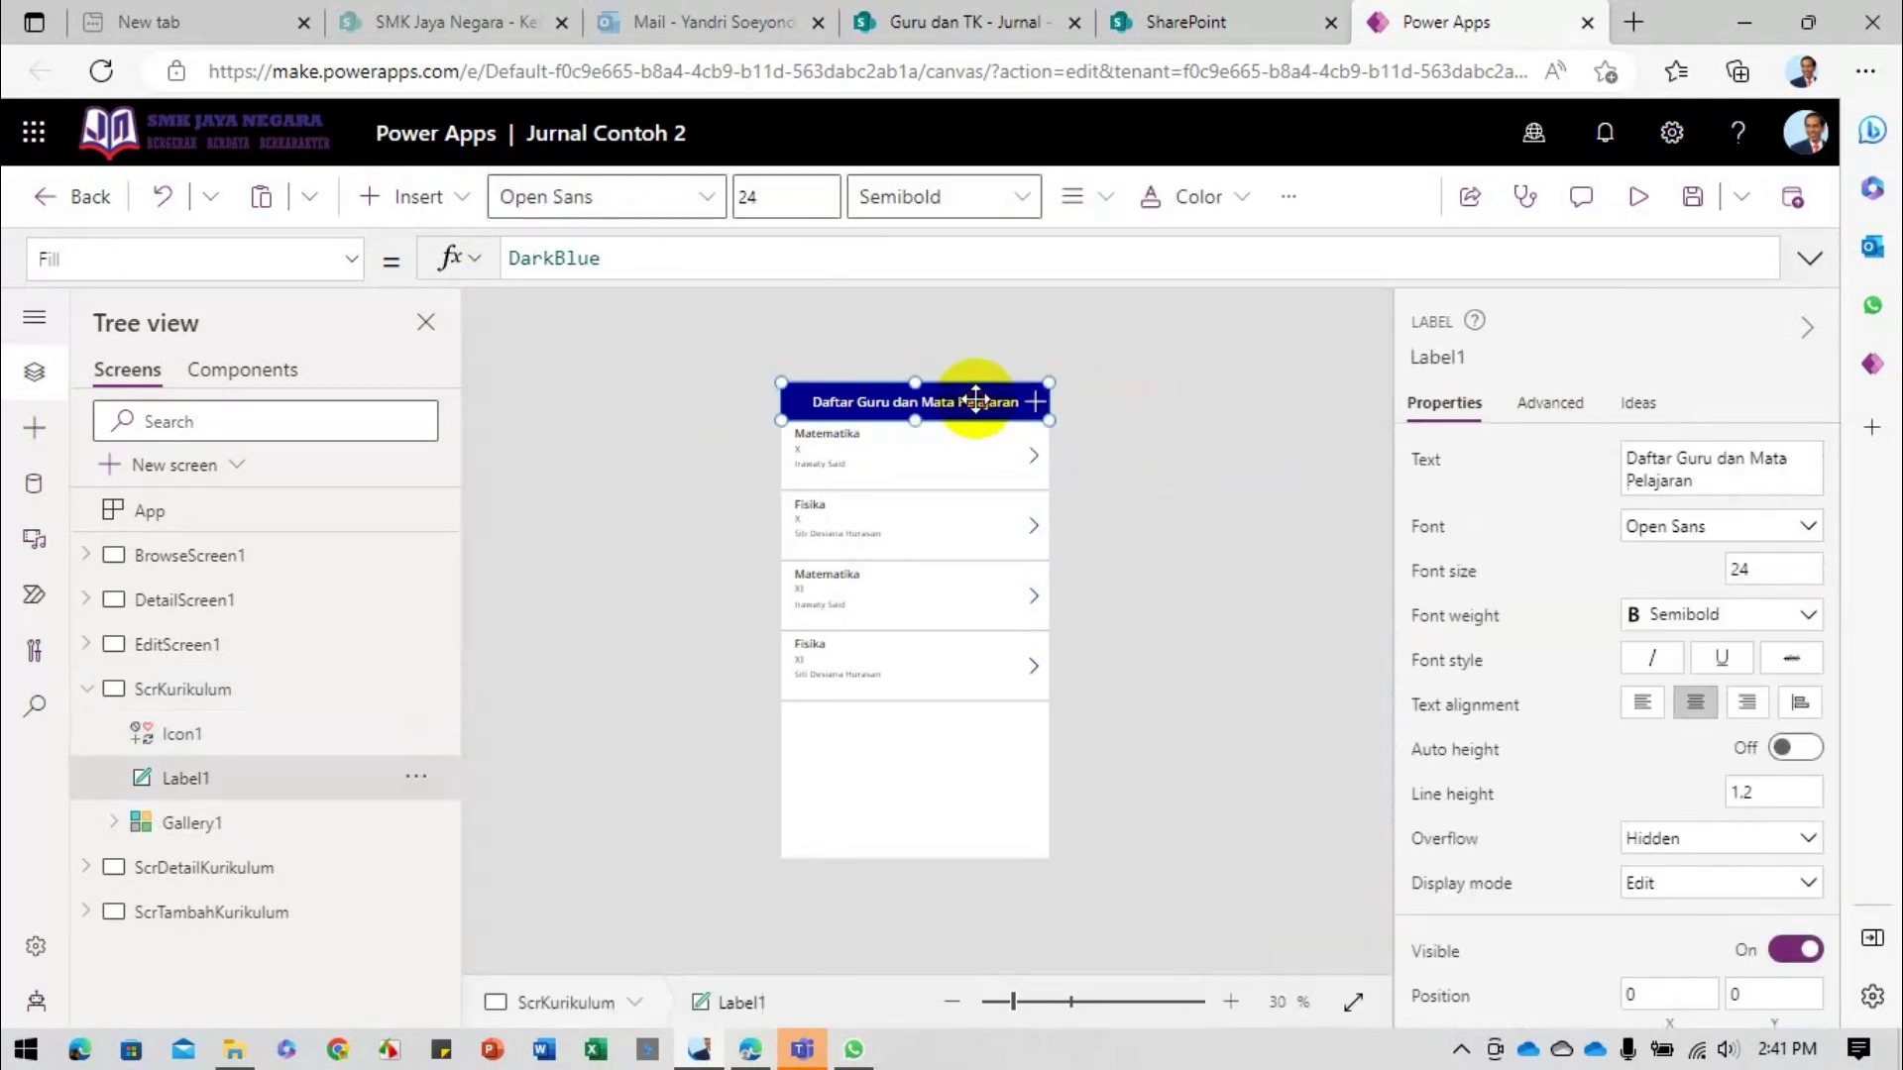
click(1095, 202)
click(1113, 298)
click(1126, 408)
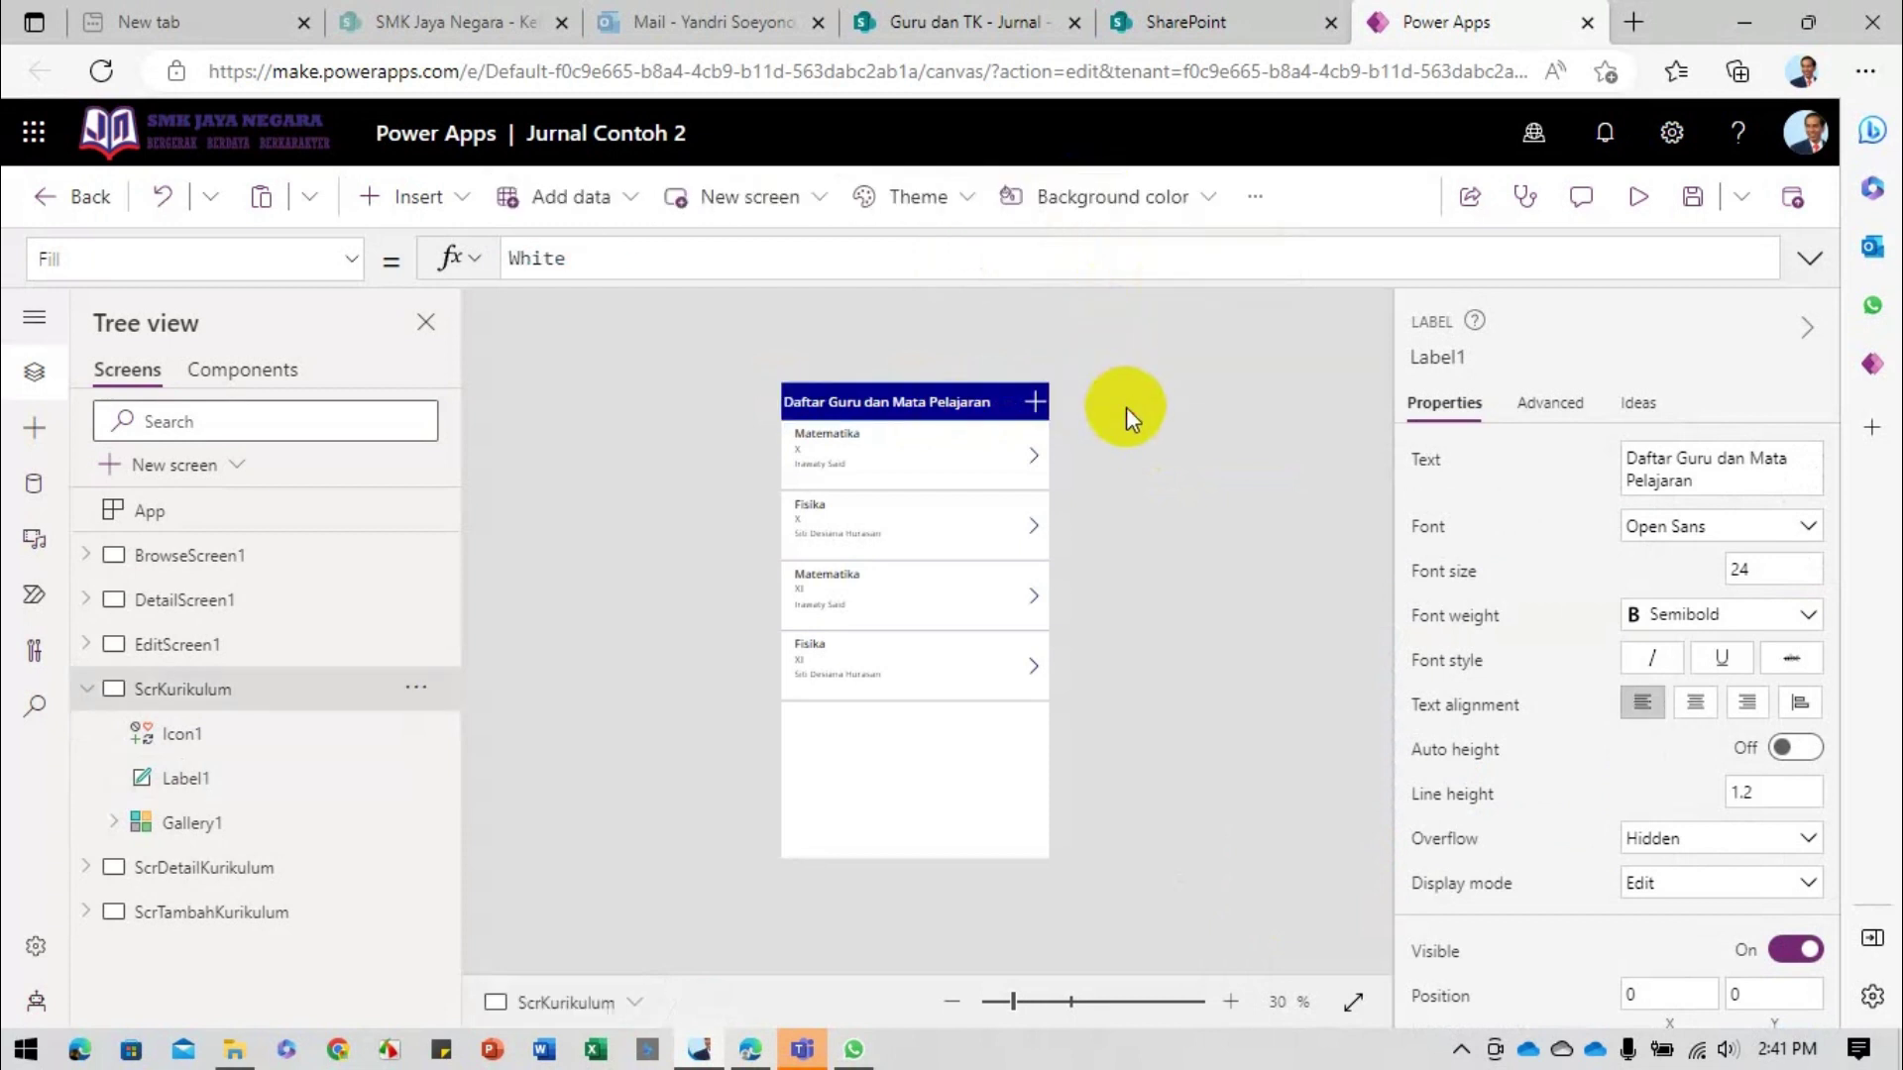
click(1031, 404)
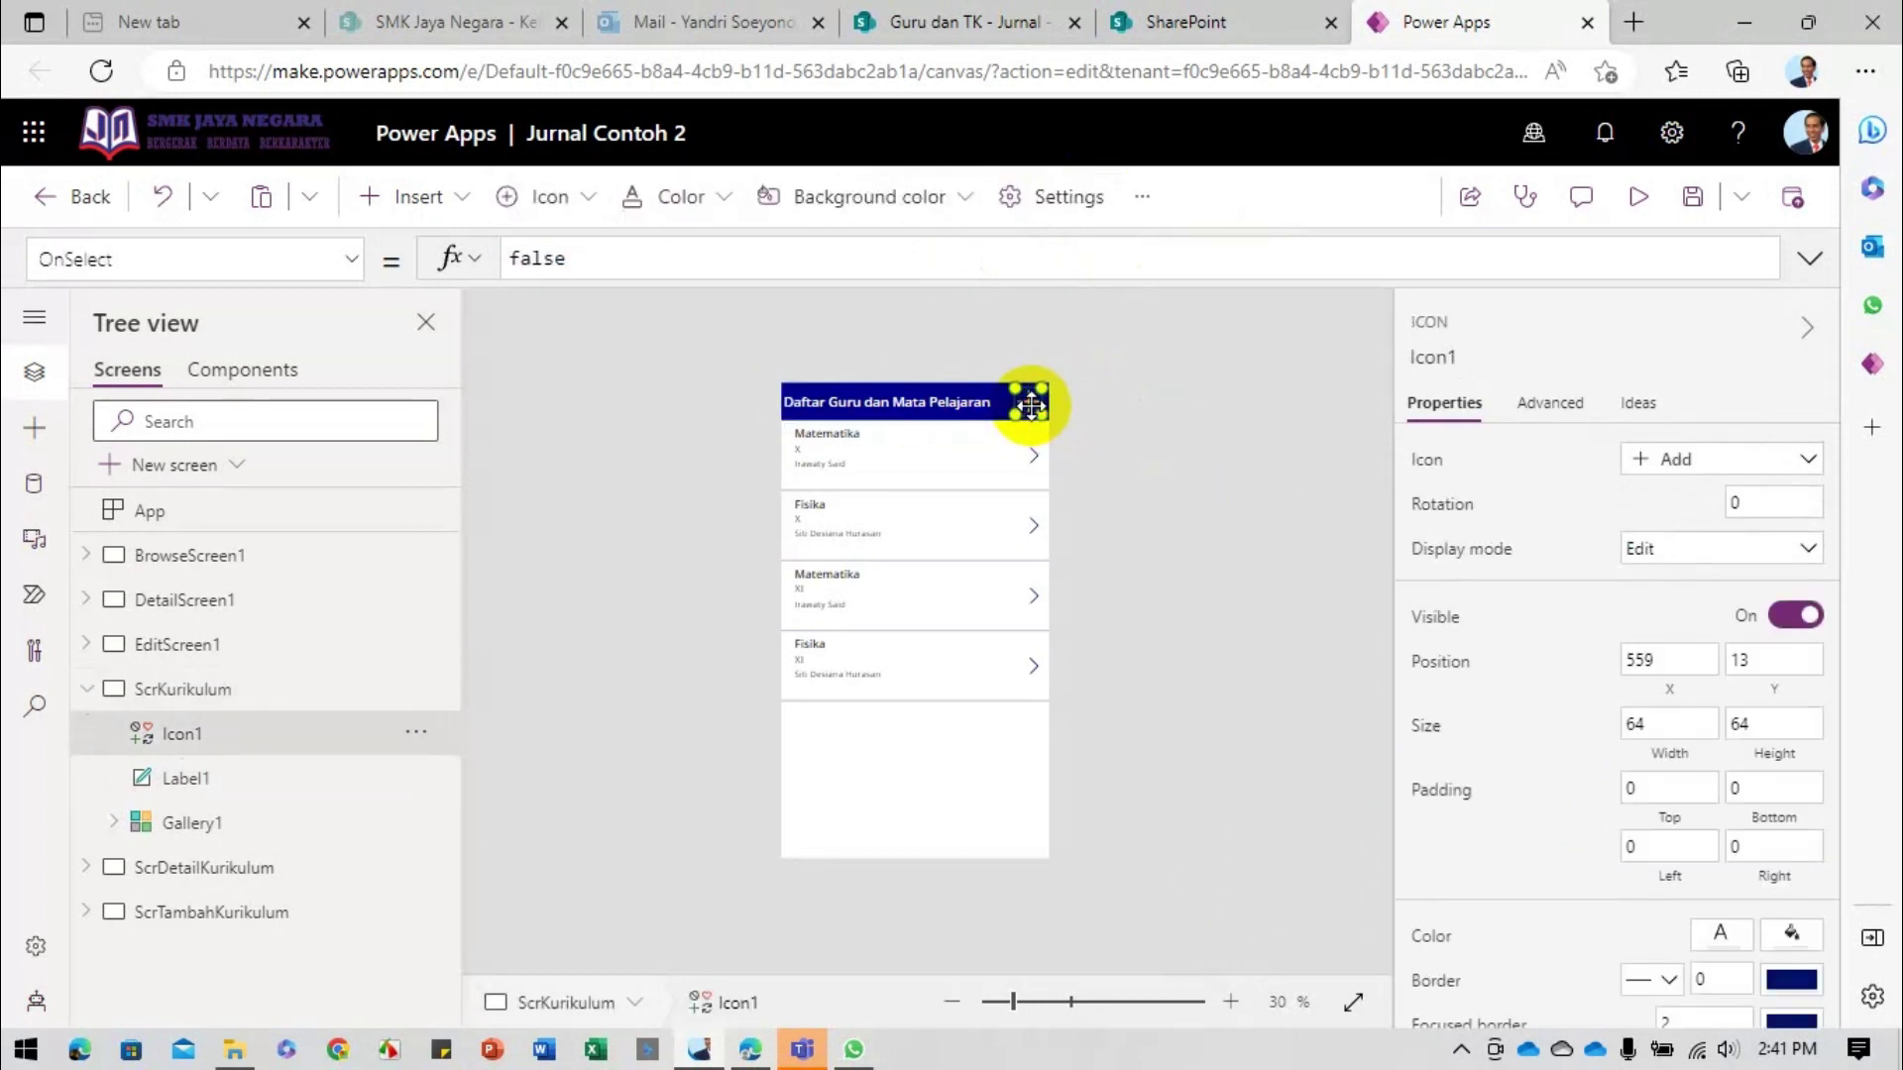
click(1104, 408)
Step: Set the Add icon's OnSelect property to Navigate(ScrTambahKurikulum)
click(1026, 402)
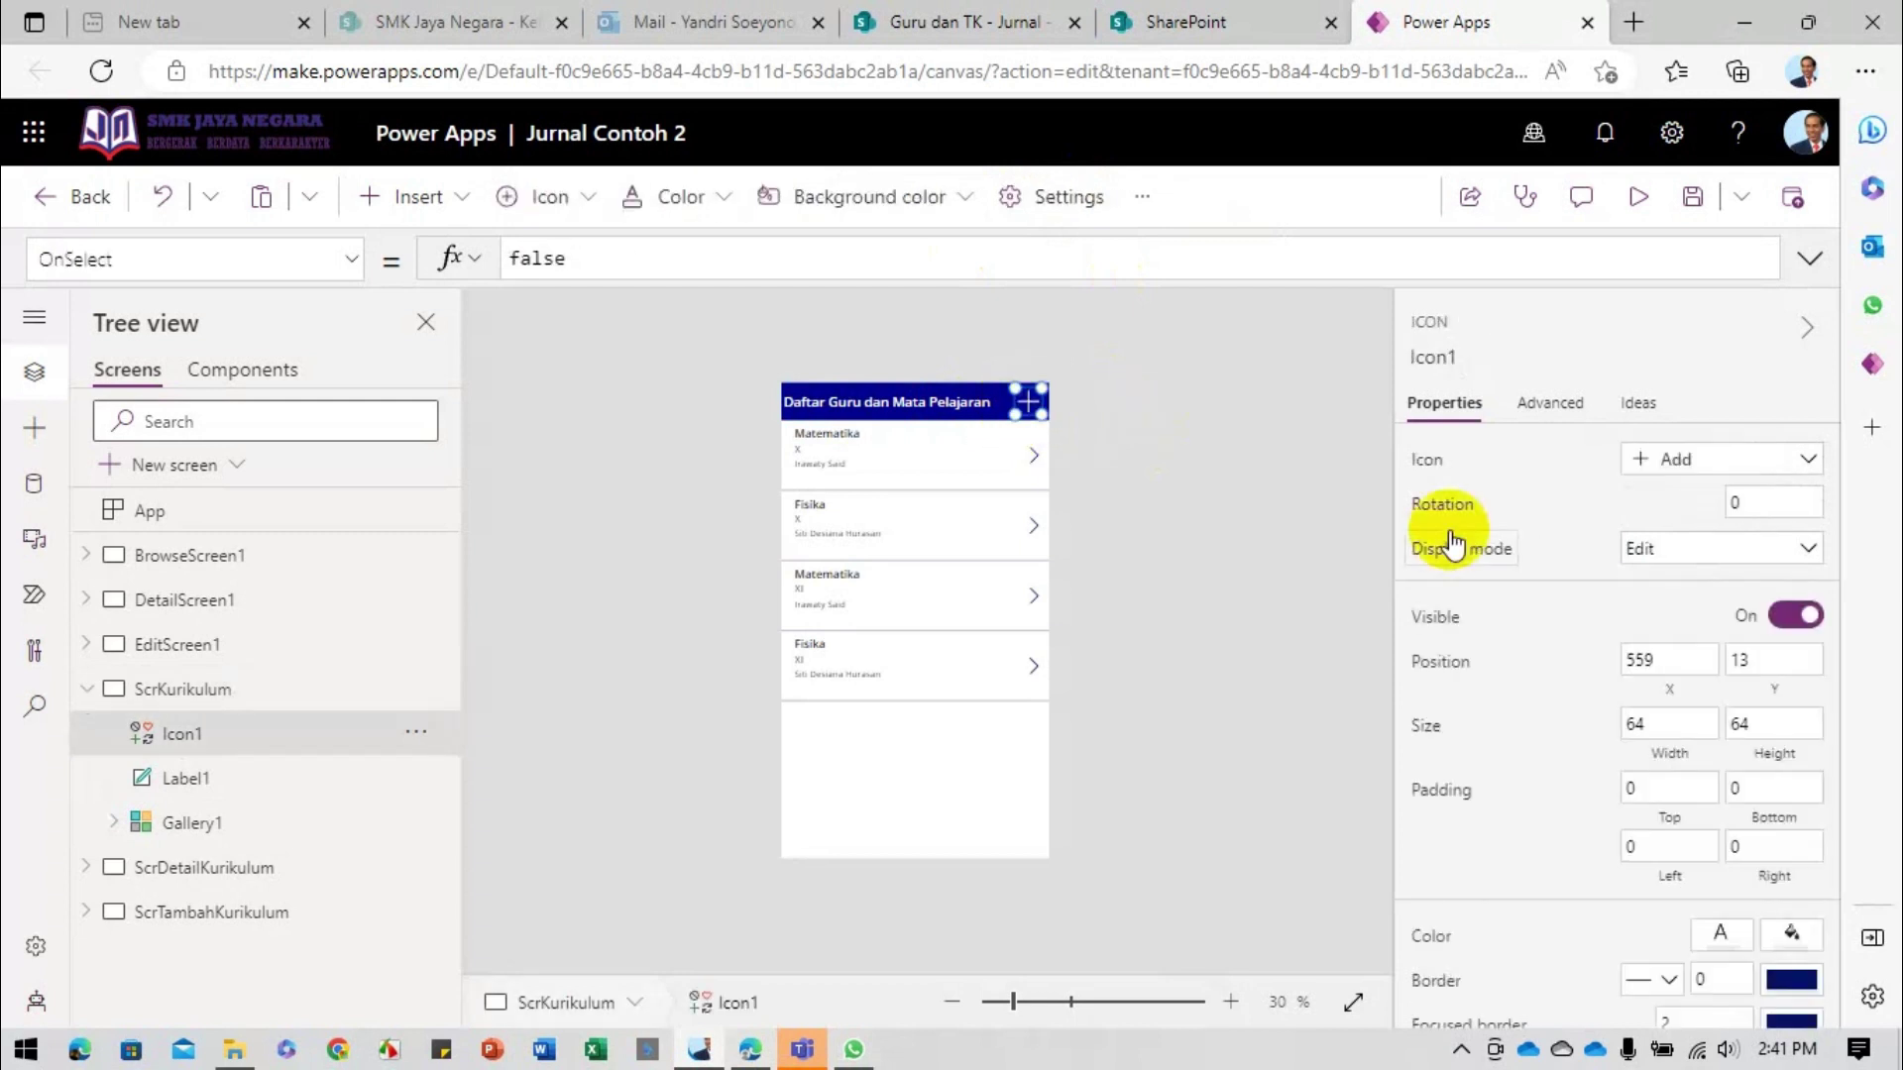
click(1574, 422)
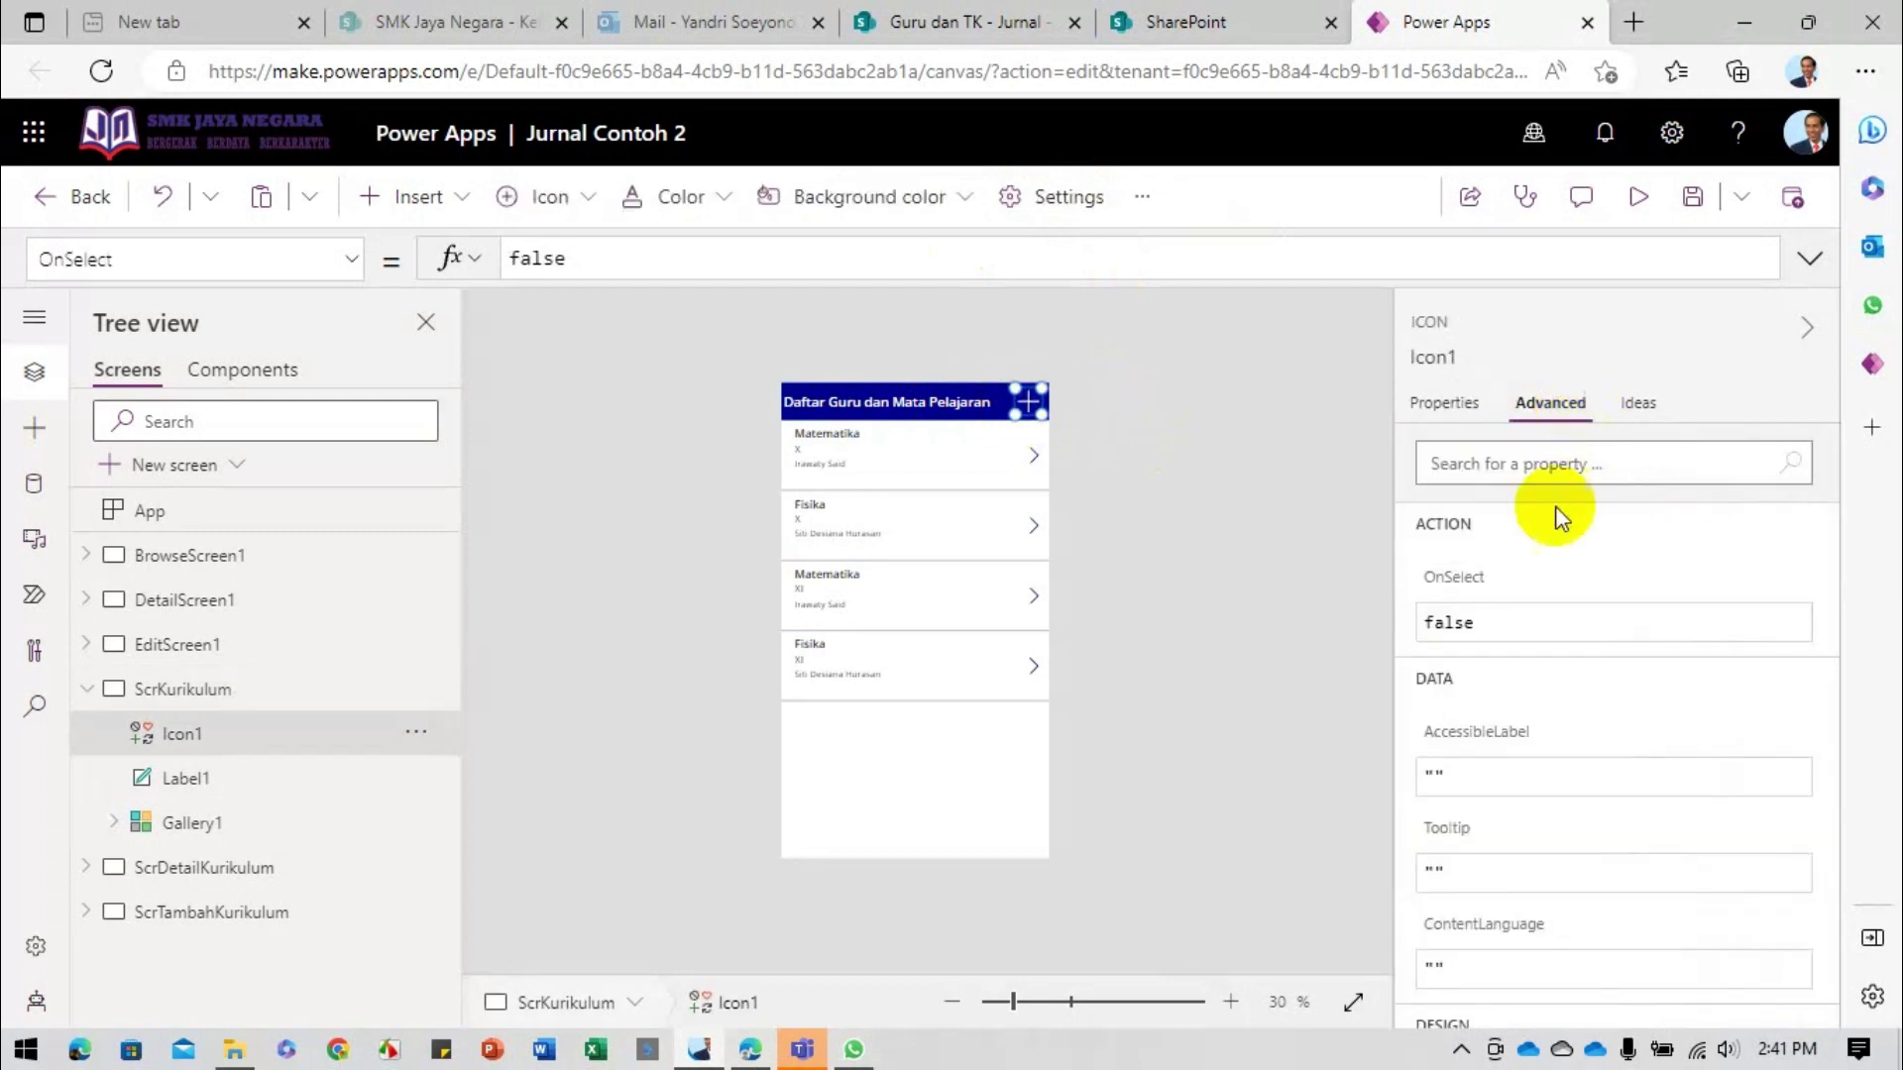
double_click(1493, 617)
text(navigat)
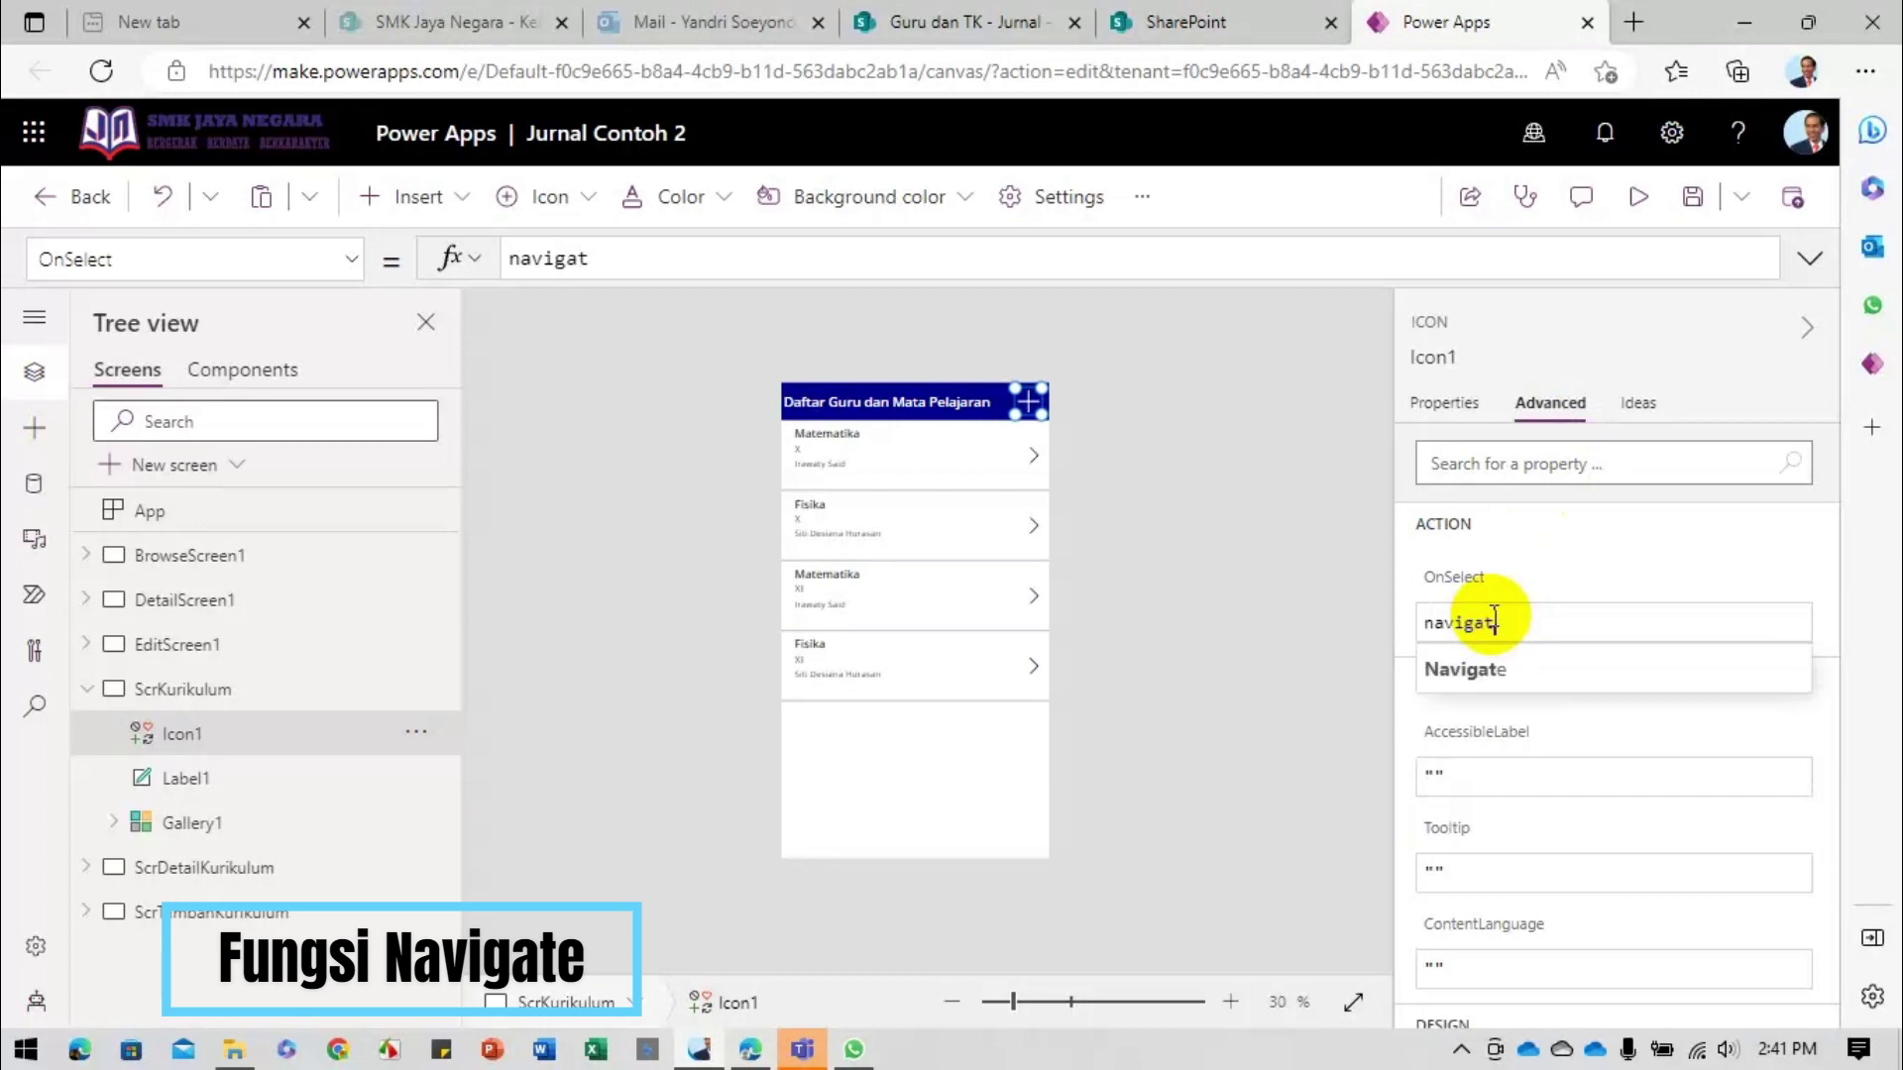
text(e(ScrT)
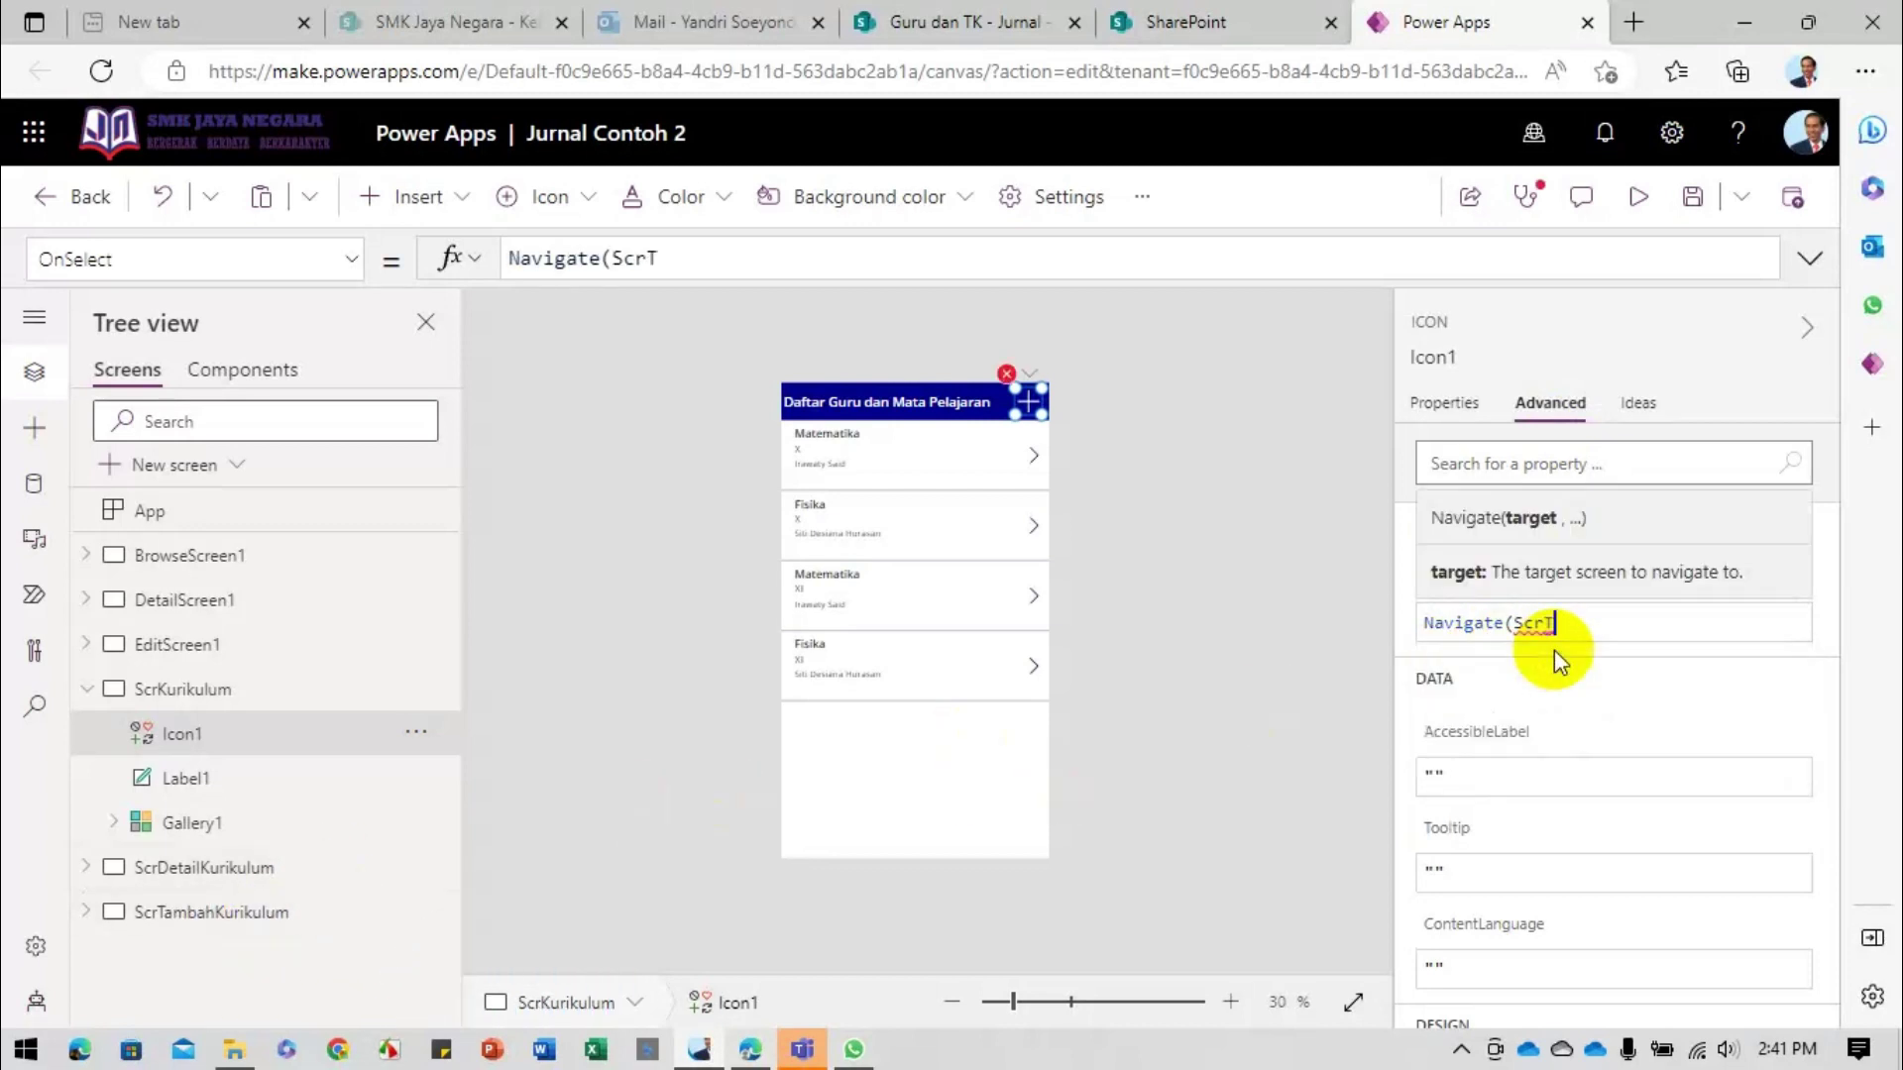
click(1568, 664)
text())
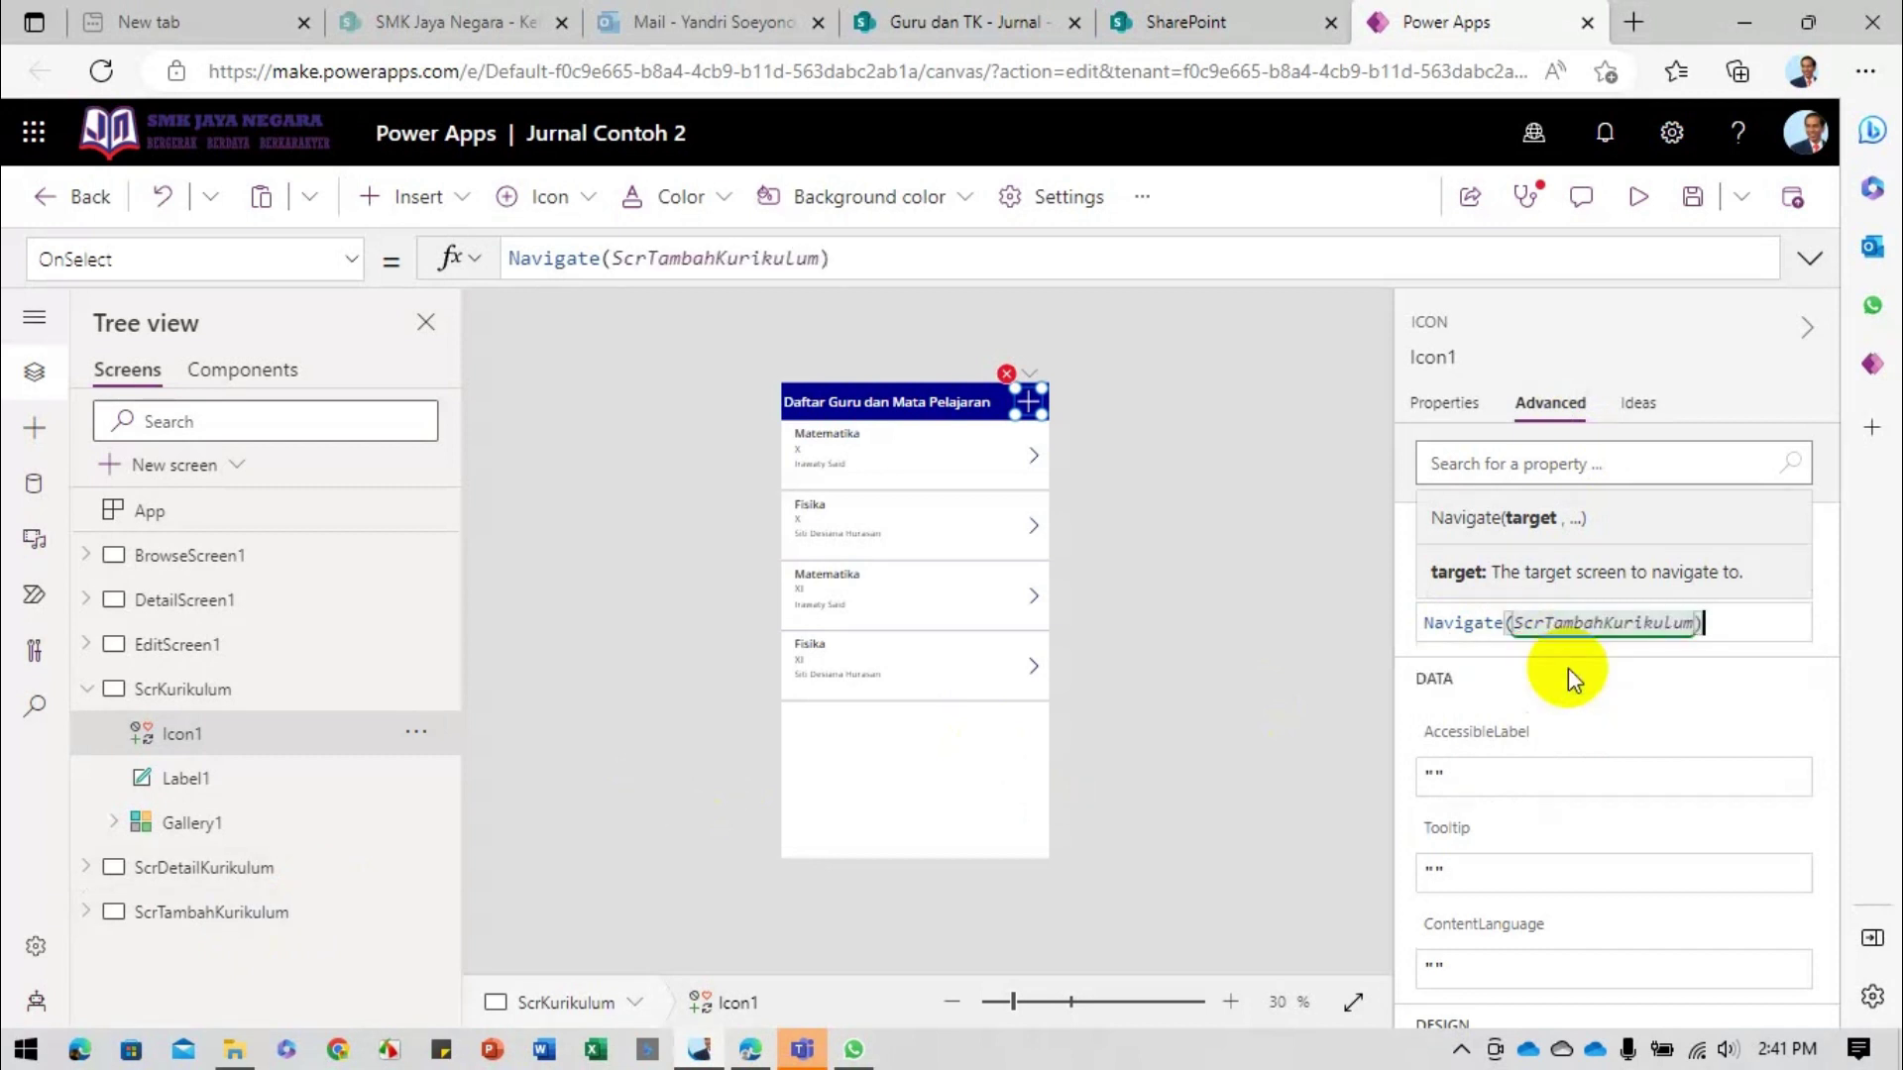
click(1092, 501)
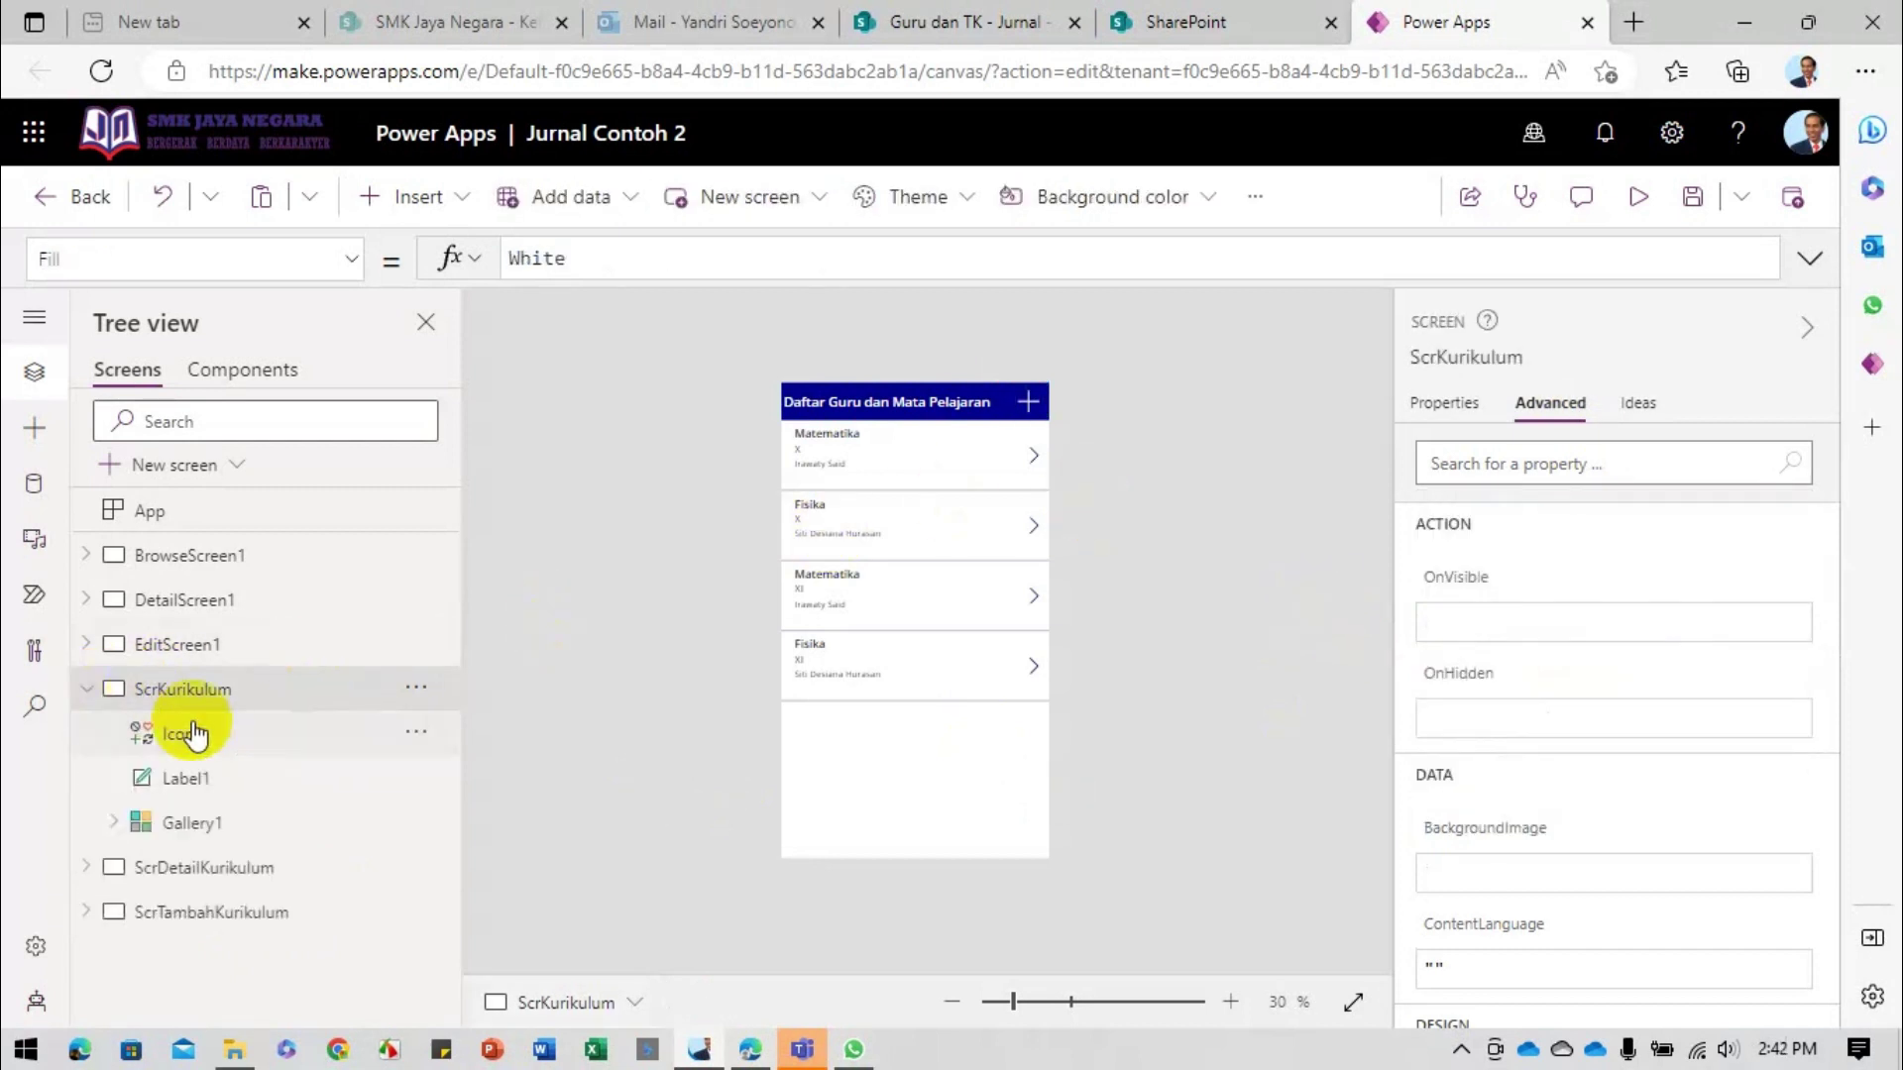
Step: Preview the ScrKurikulum screen with its header and gallery, and return to editing
click(930, 732)
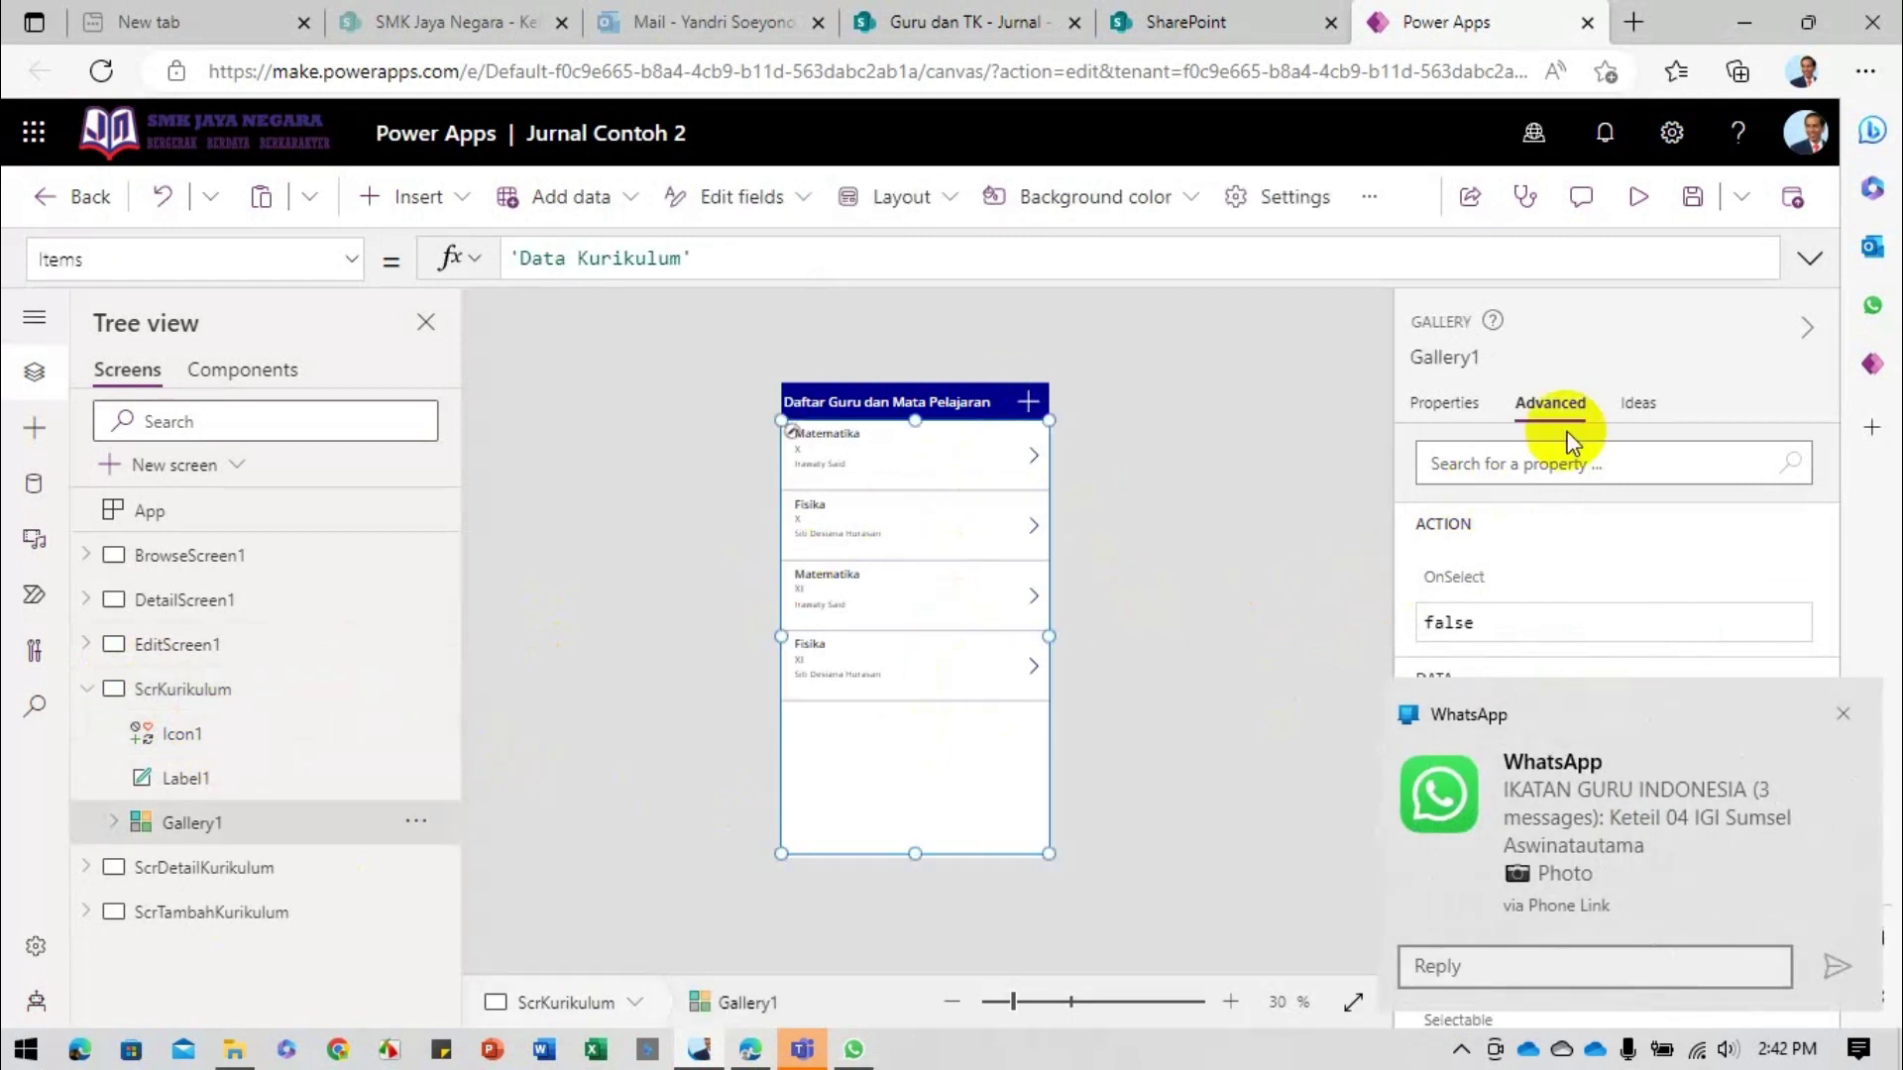
click(1840, 715)
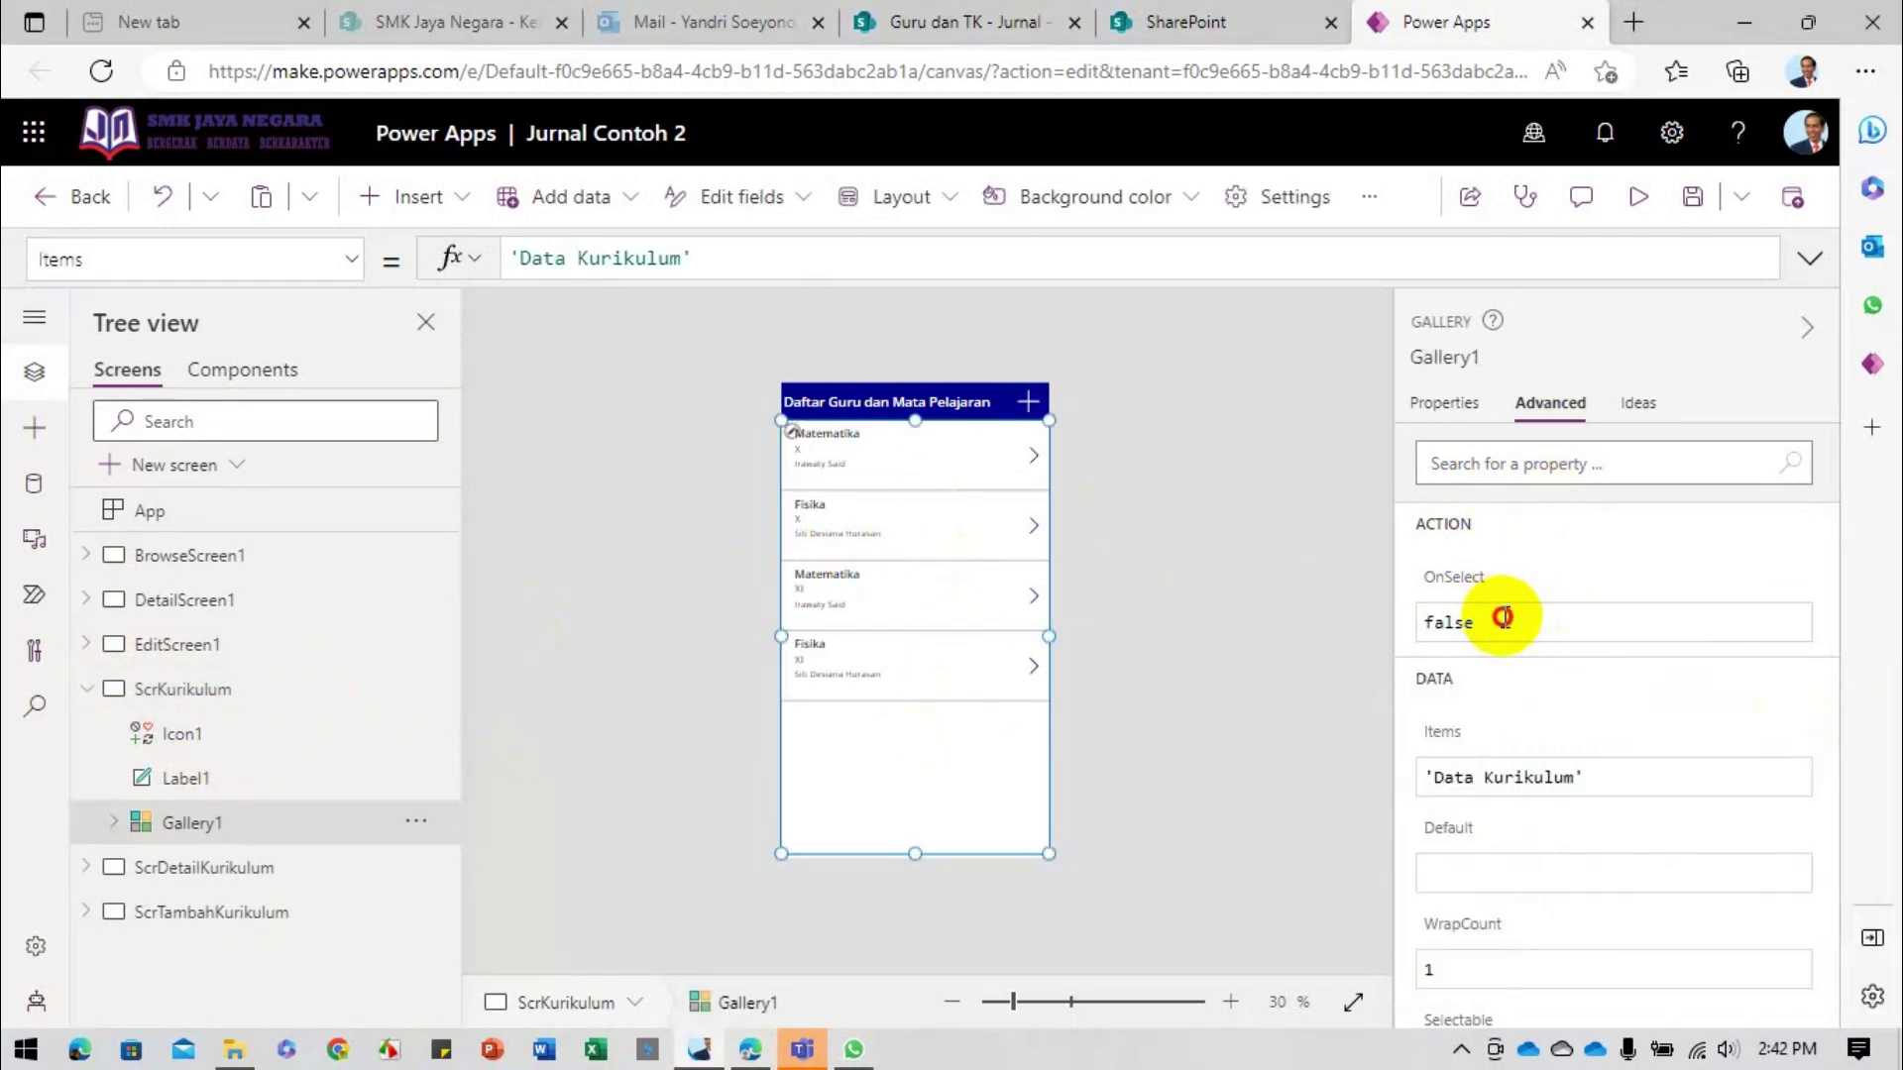
double_click(1502, 616)
click(1638, 198)
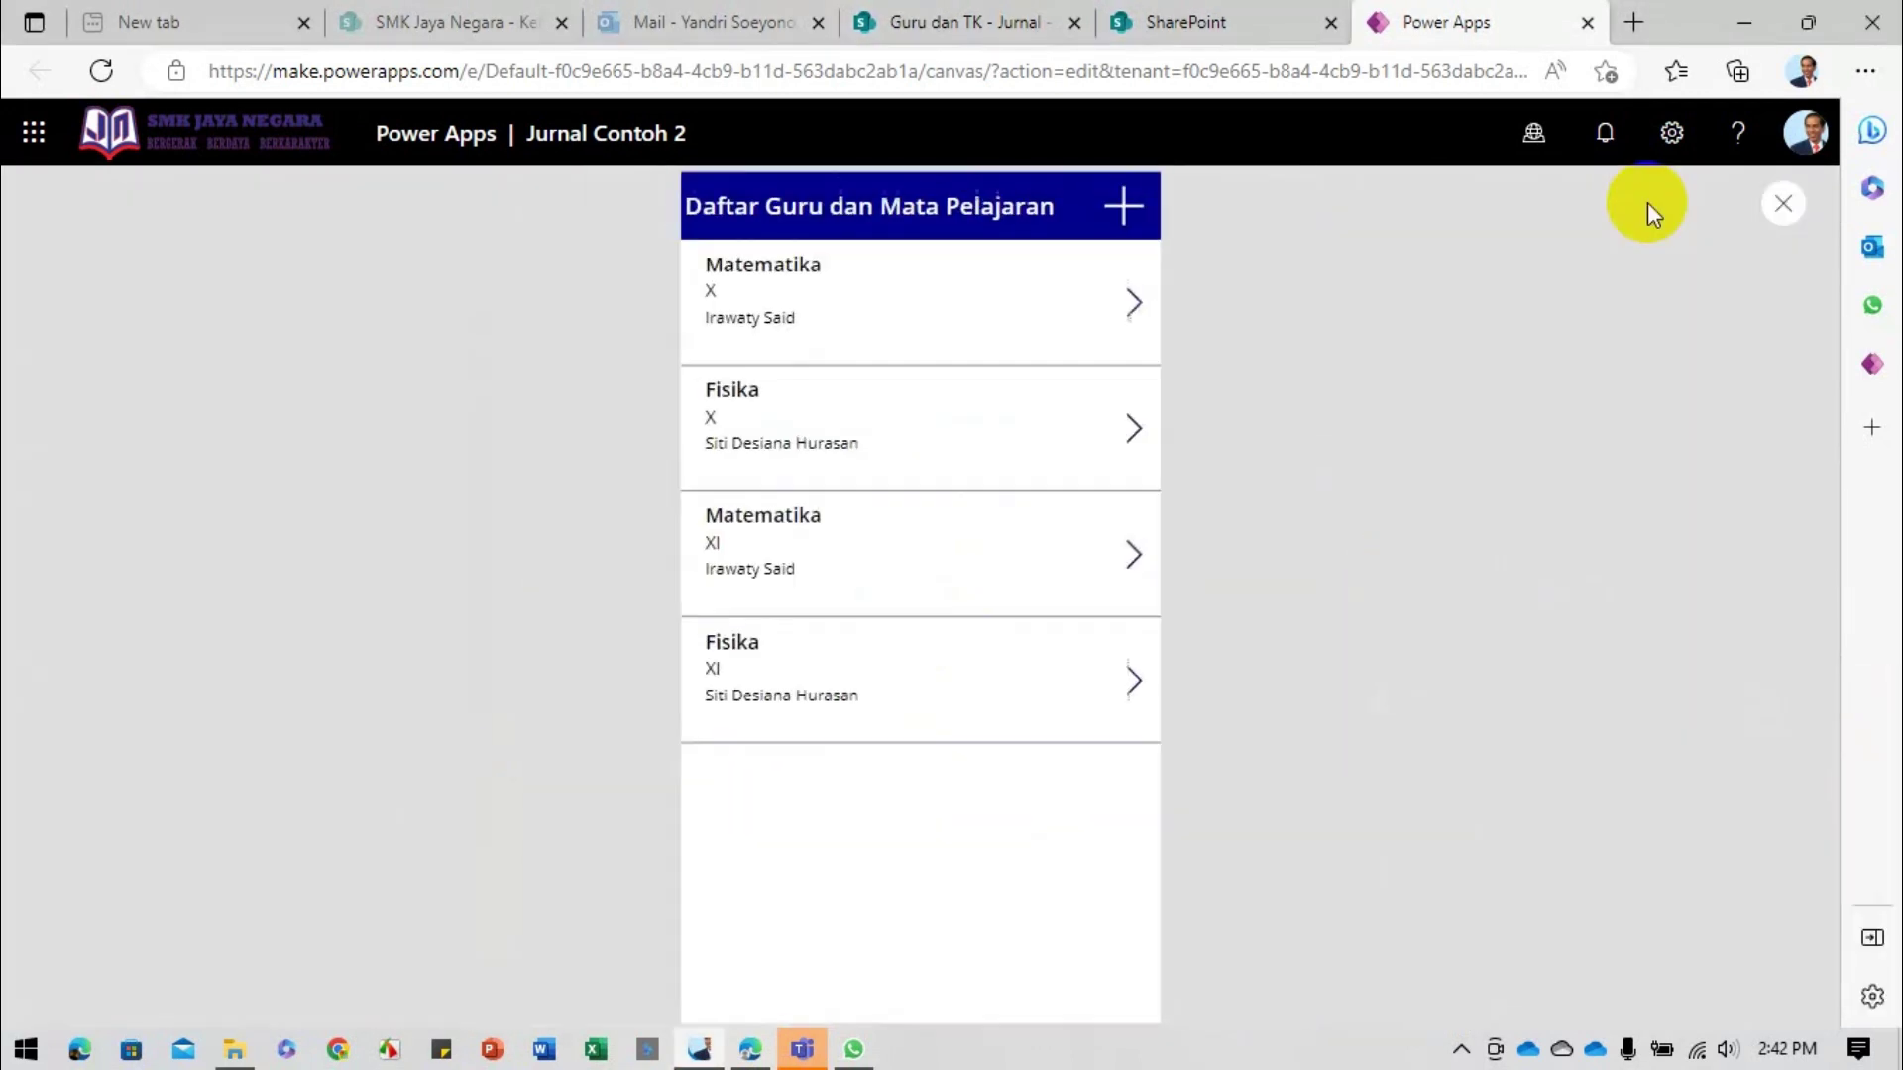
click(1784, 210)
Step: Set the gallery's OnSelect property to navigate to the ScrDetailKurikulum screen
click(961, 478)
drag(1487, 620, 1419, 611)
text(Navigate()
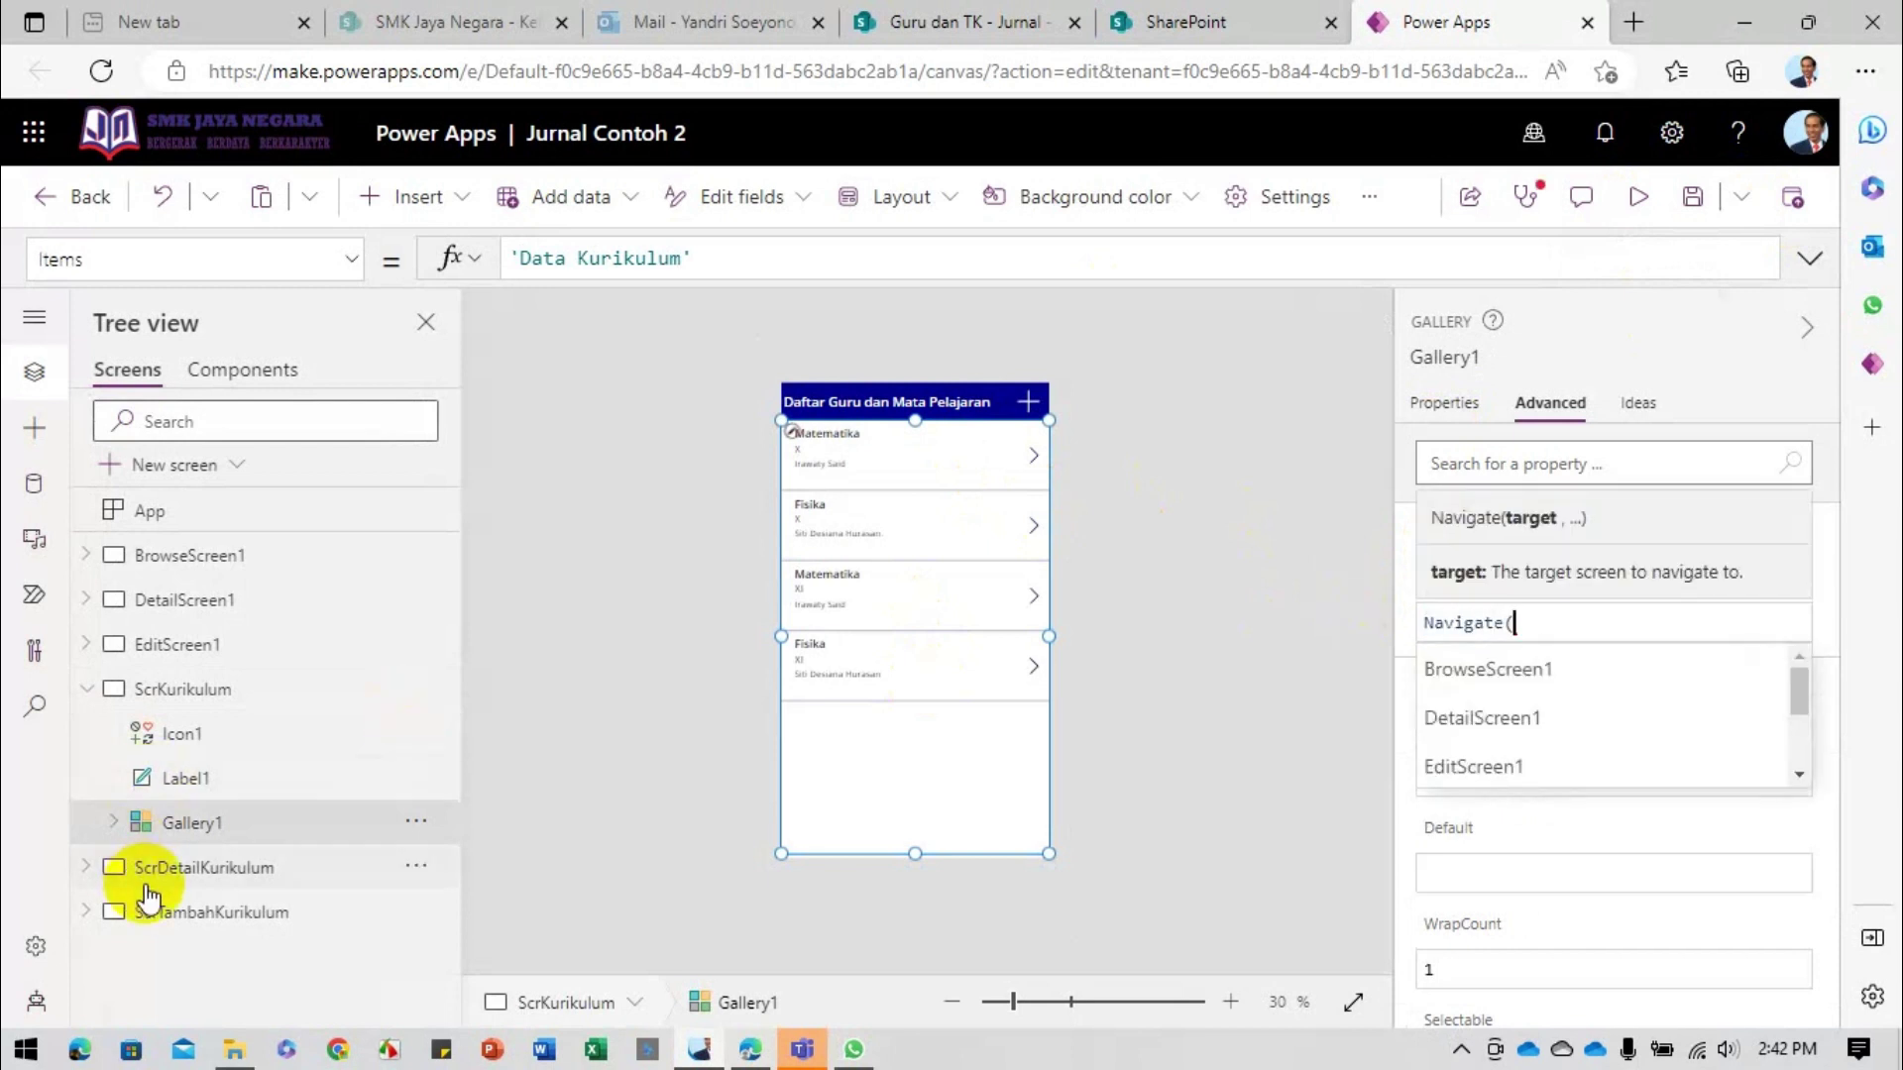
text(Scr)
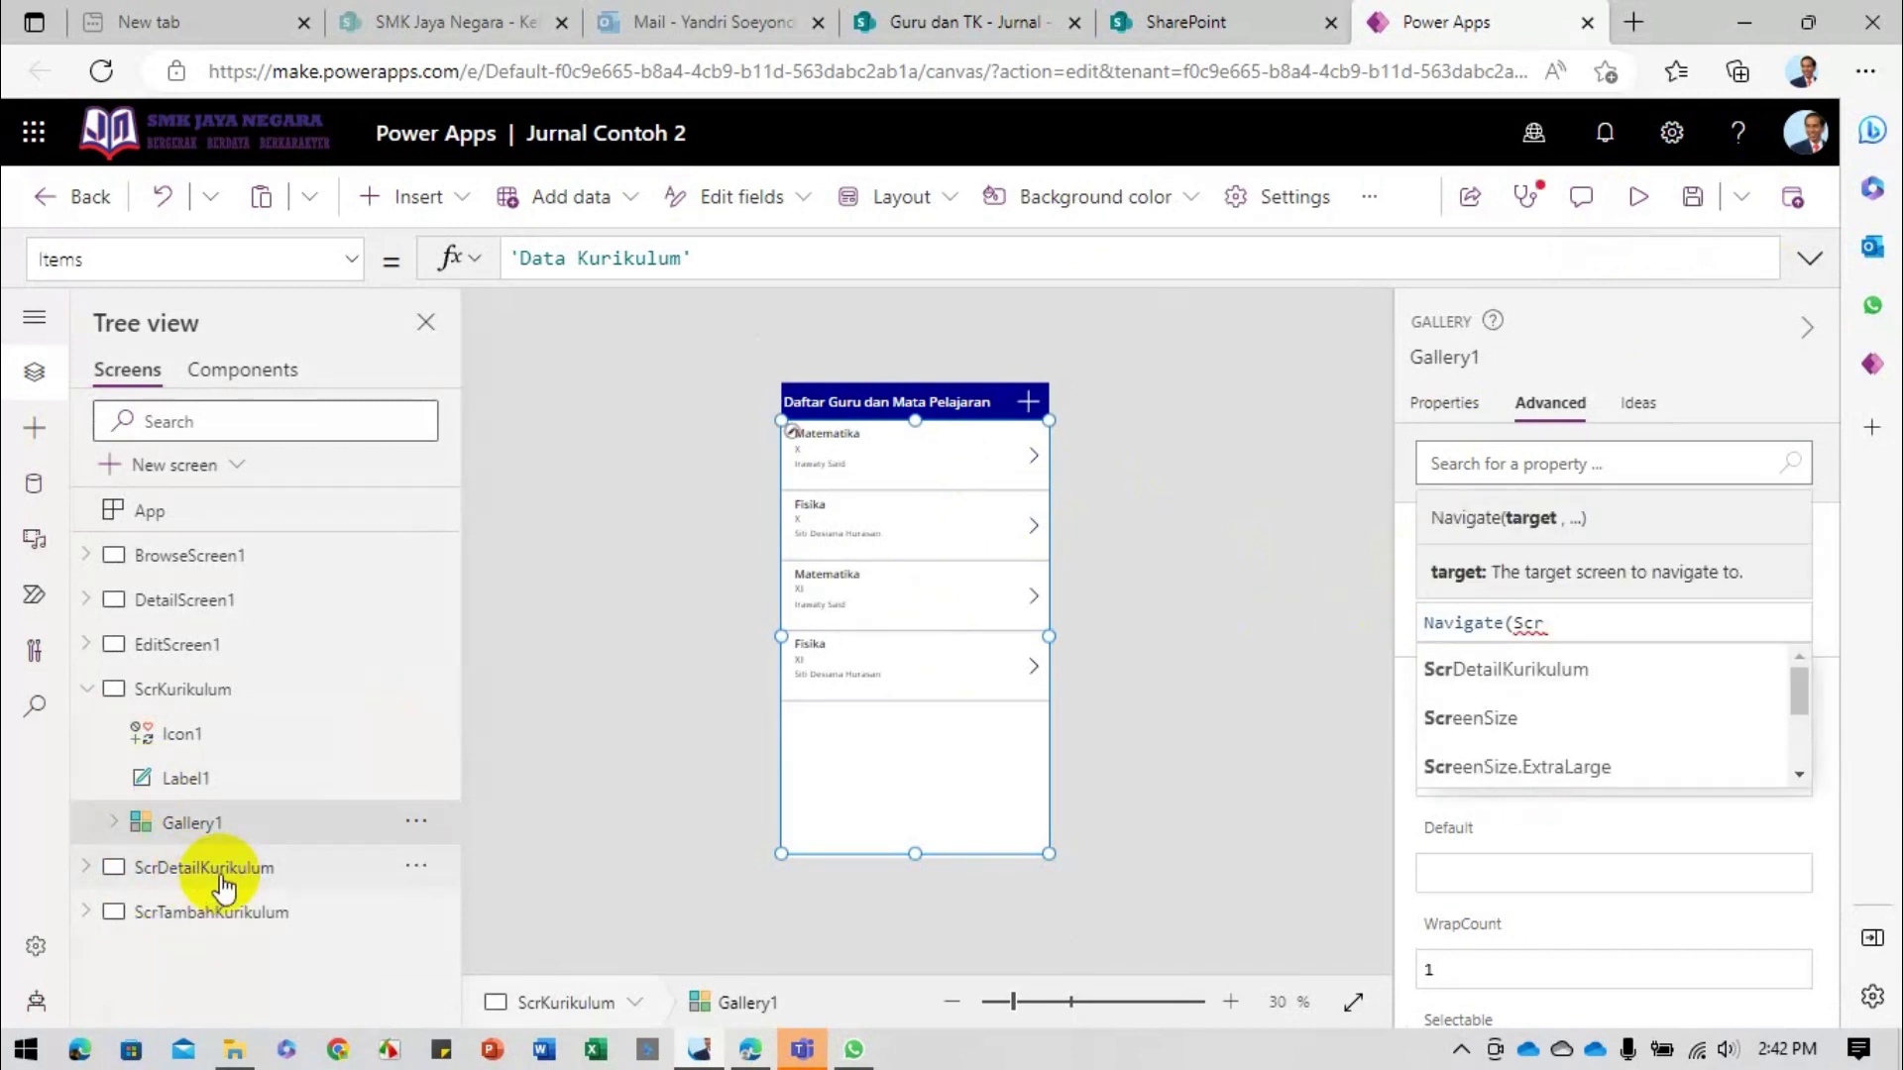
key(Tab)
click(1155, 676)
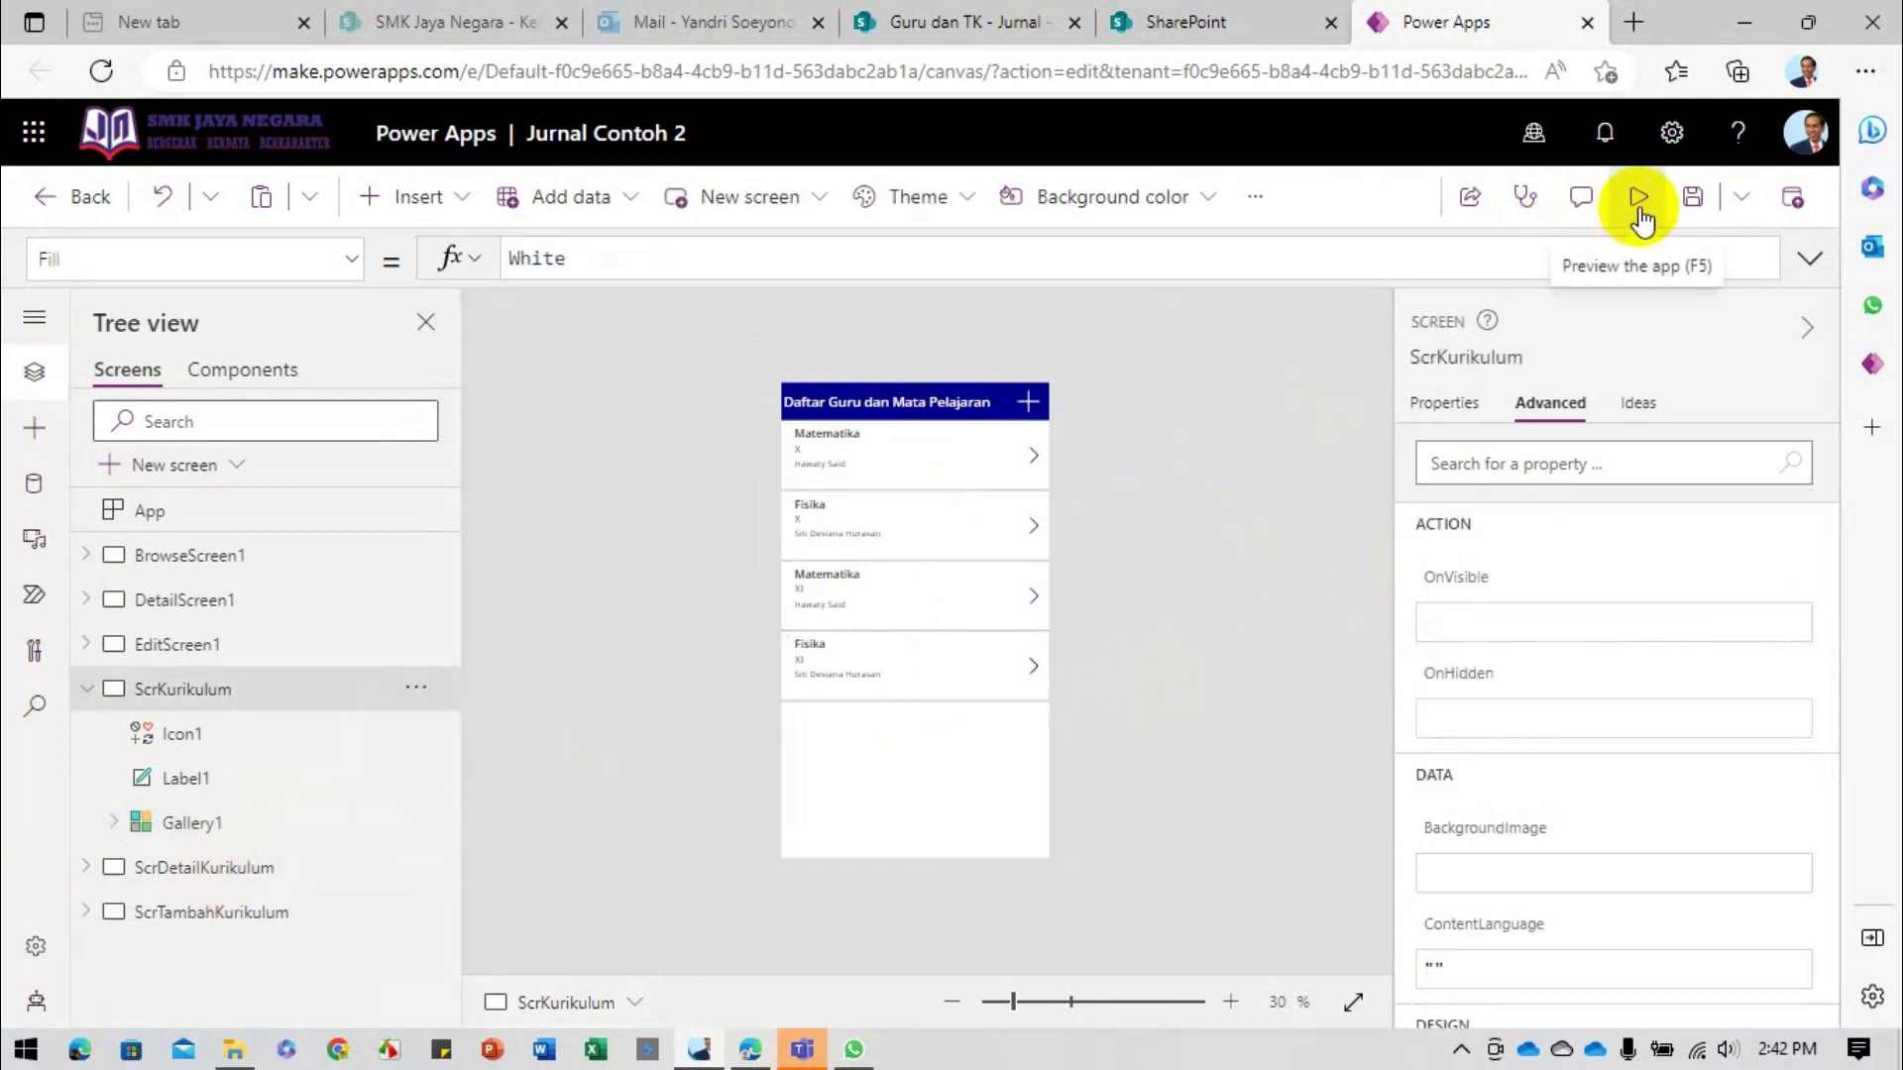
Step: Insert a Cancel icon above the form on the ScrDetailKurikulum screen
click(204, 872)
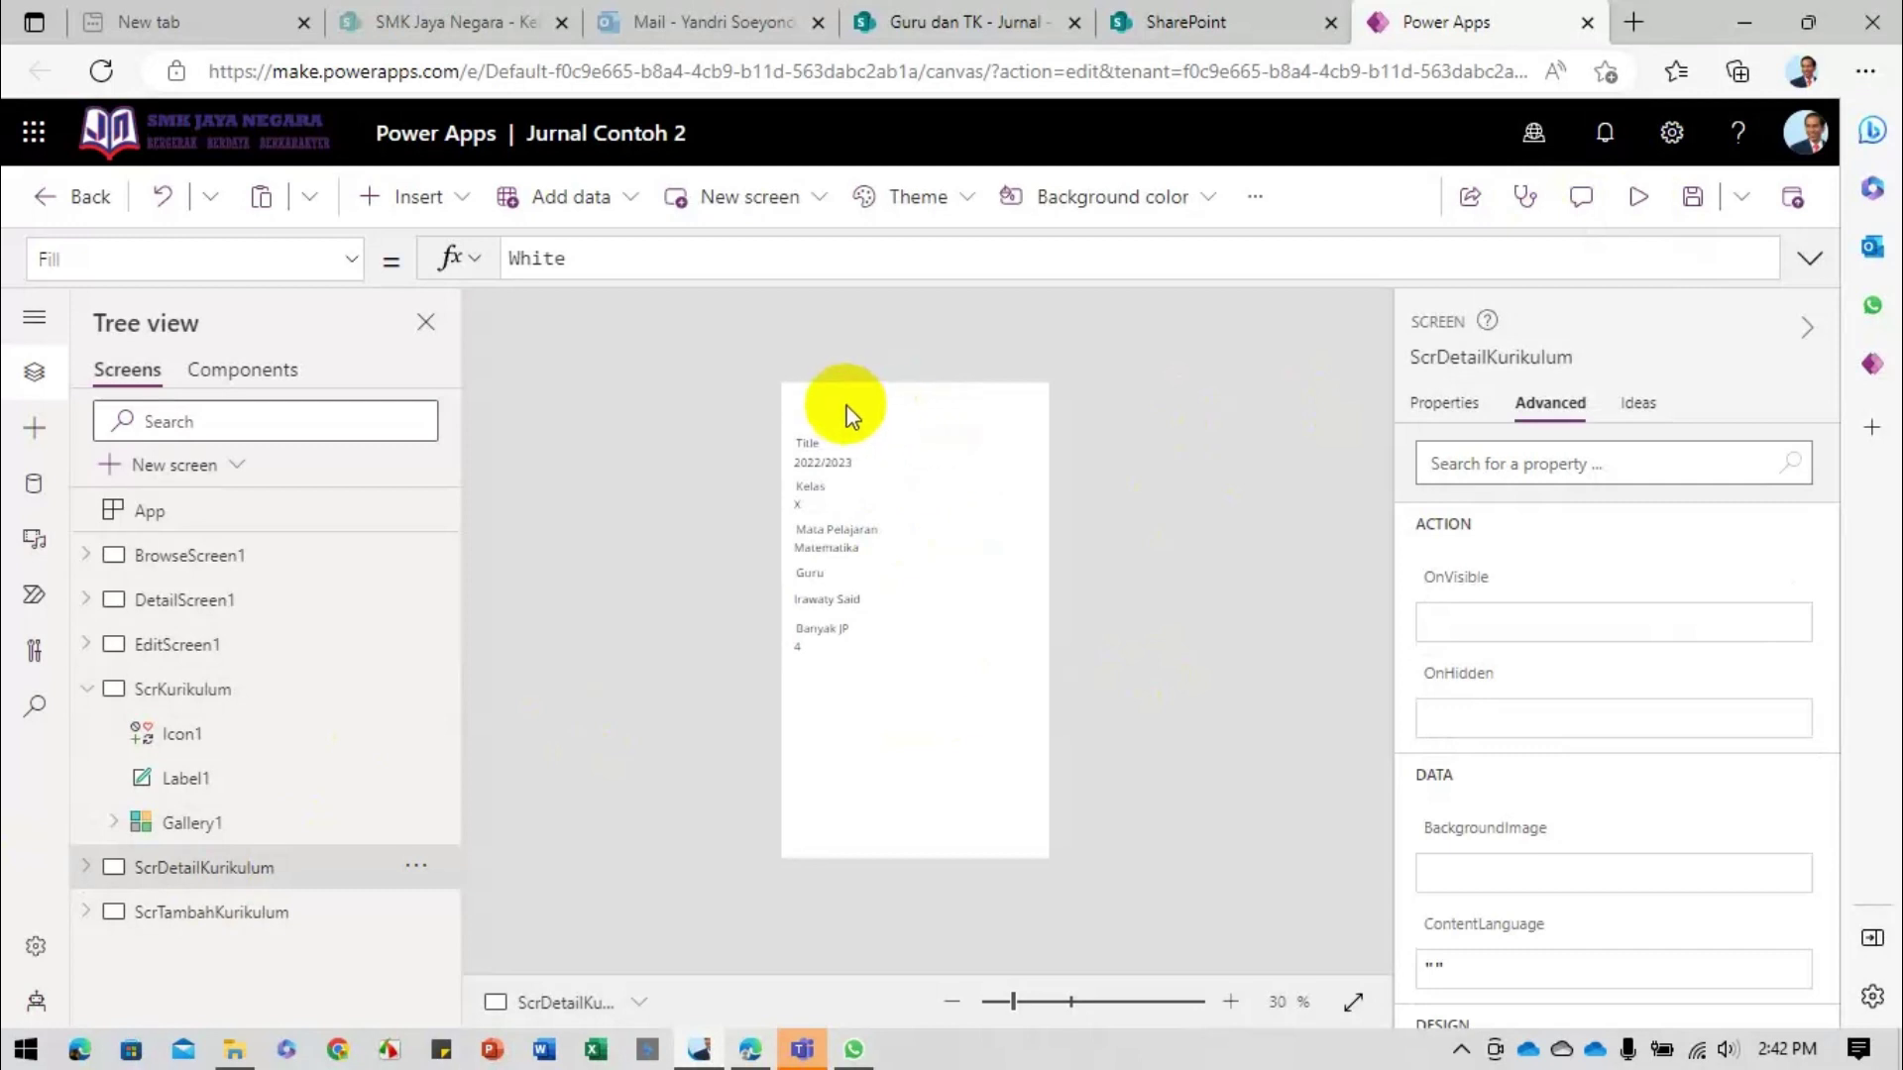
click(468, 204)
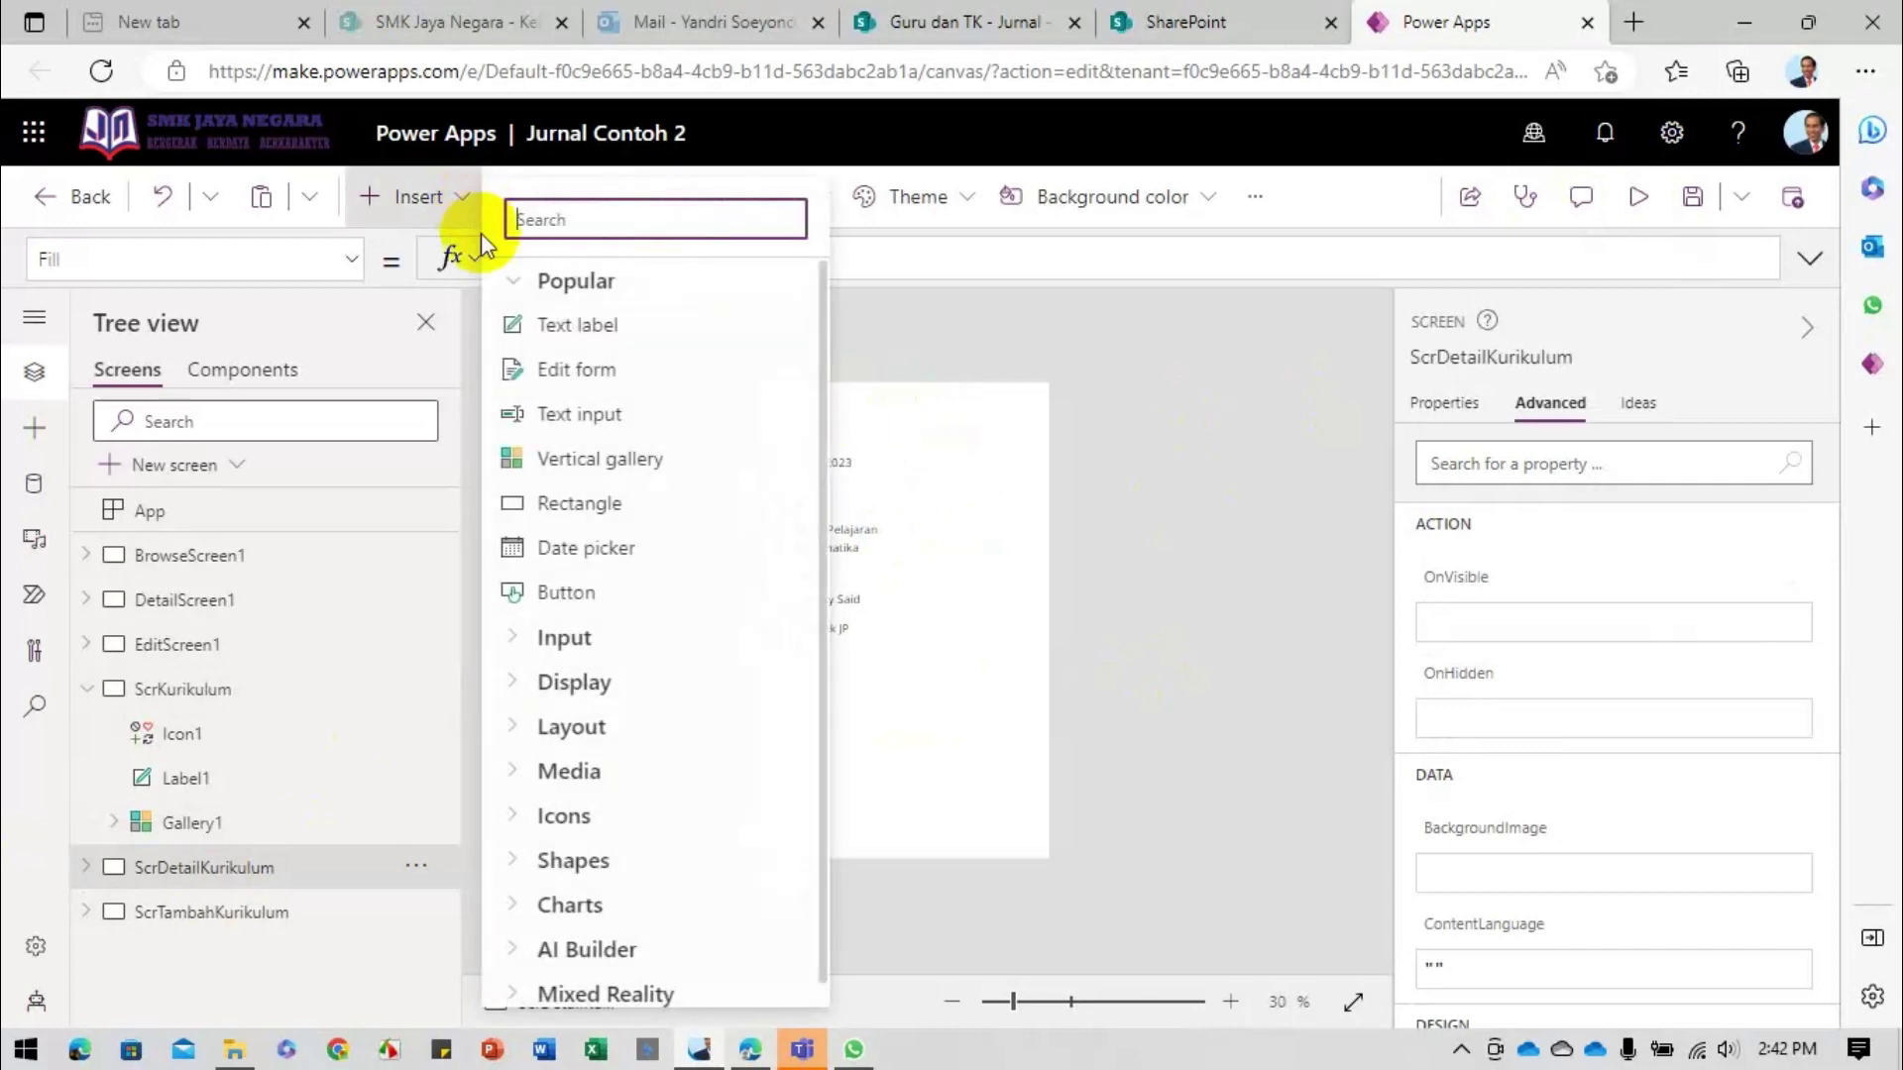
text(can)
click(561, 410)
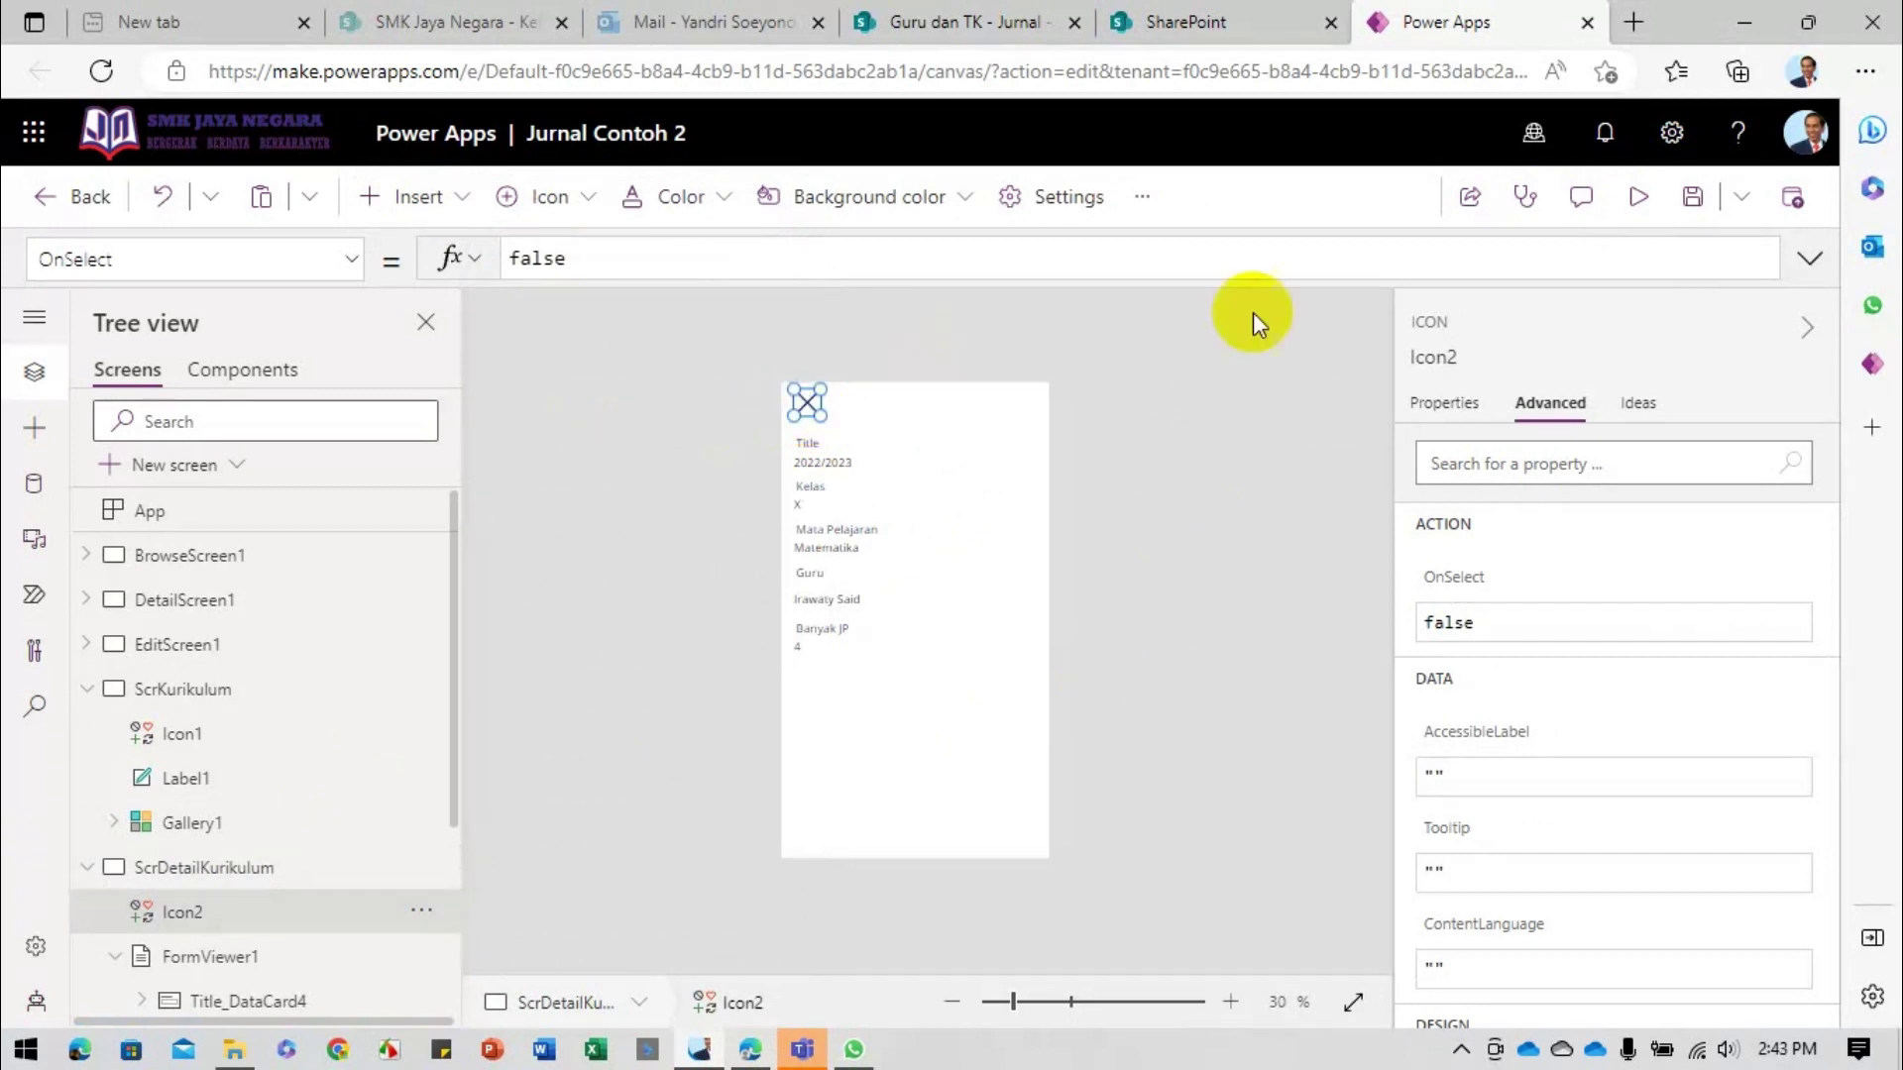
Step: Set the Cancel icon's OnSelect property to the Back function without a screen transition
click(1531, 625)
text(back()
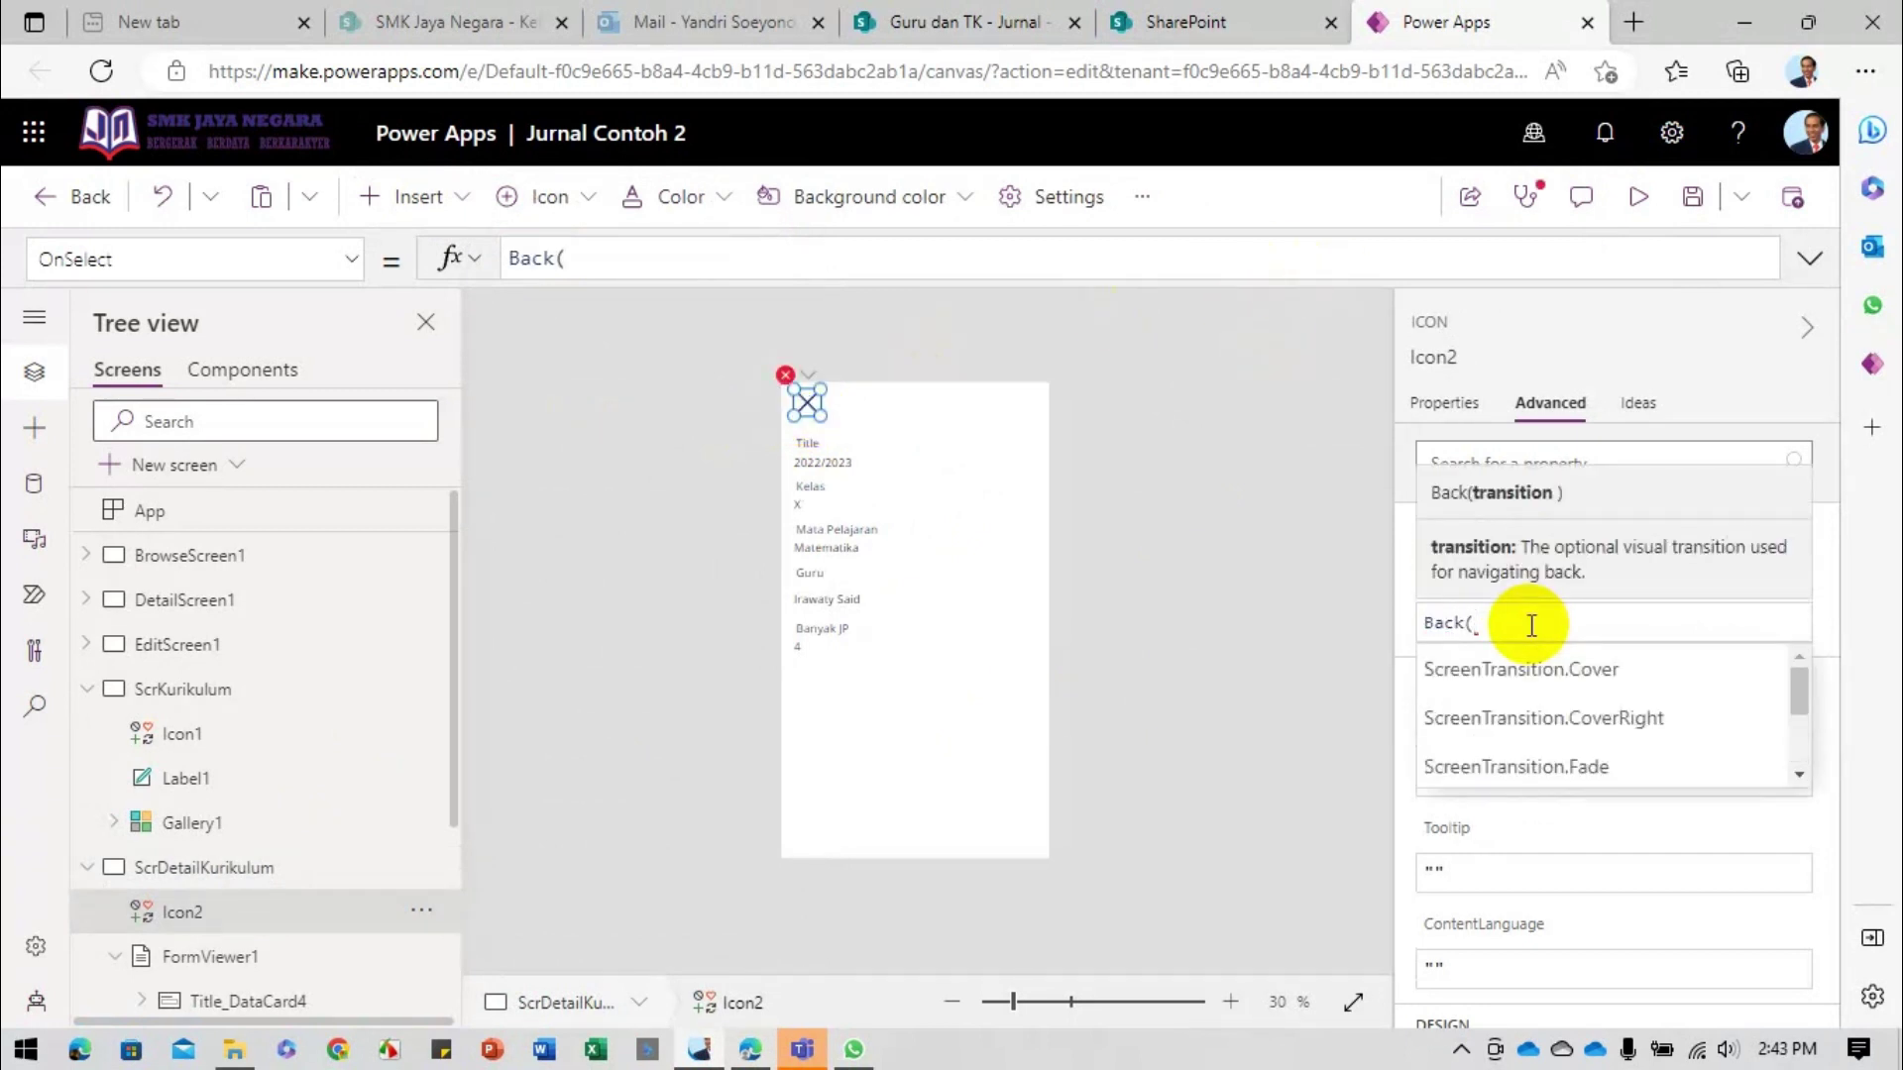
click(1439, 667)
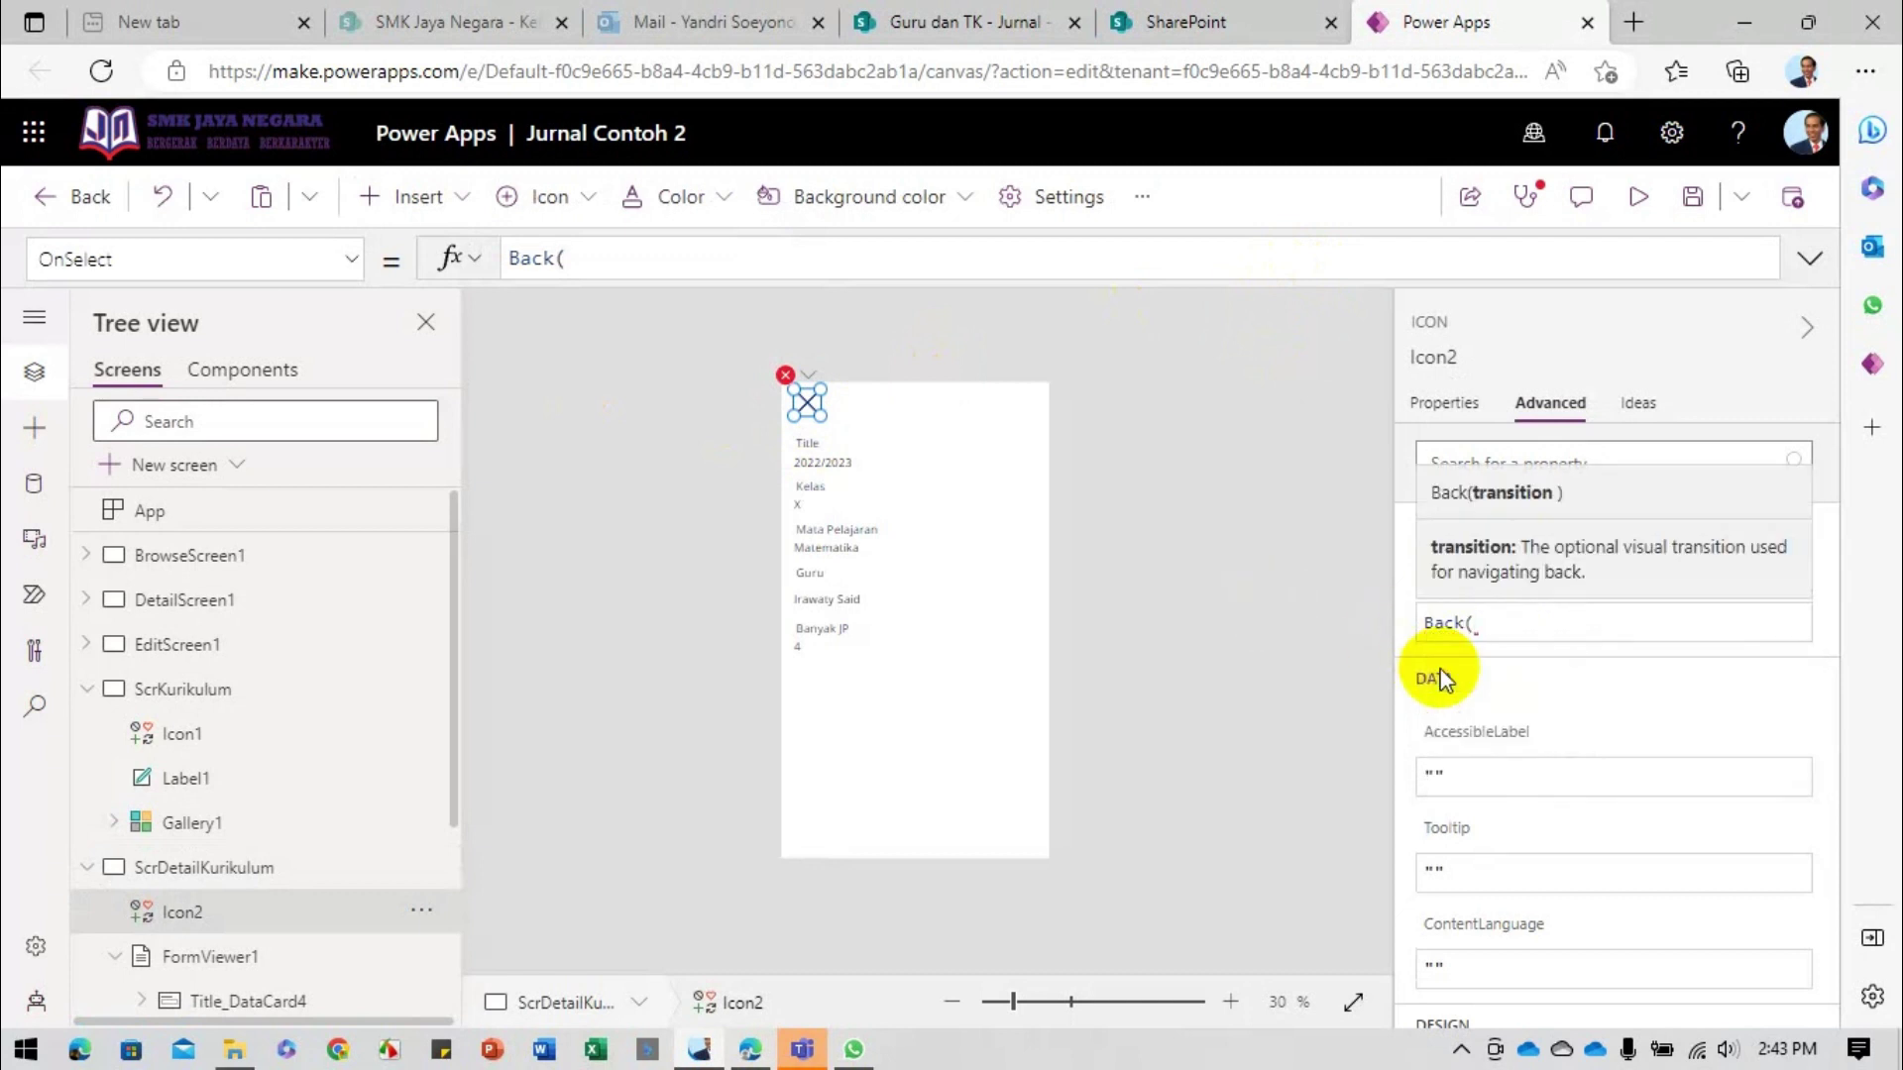
click(1325, 595)
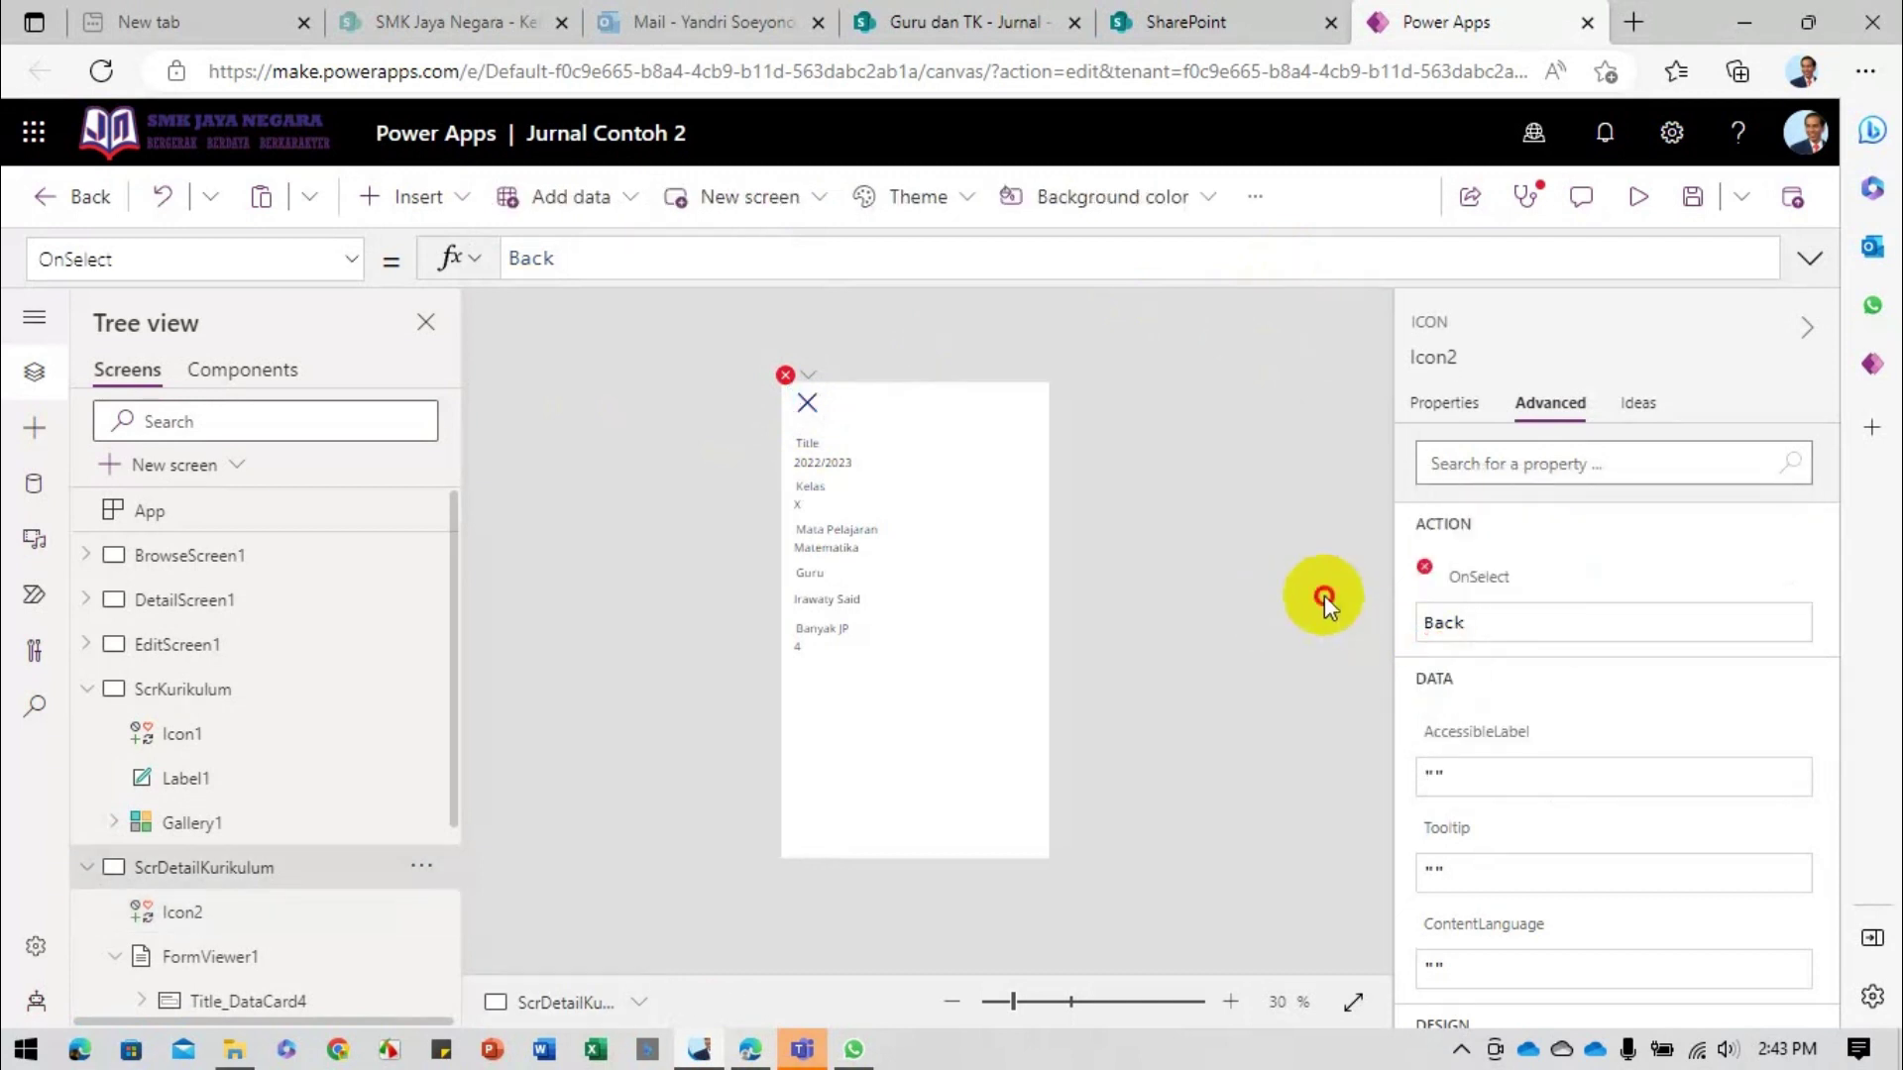
click(807, 403)
click(1494, 622)
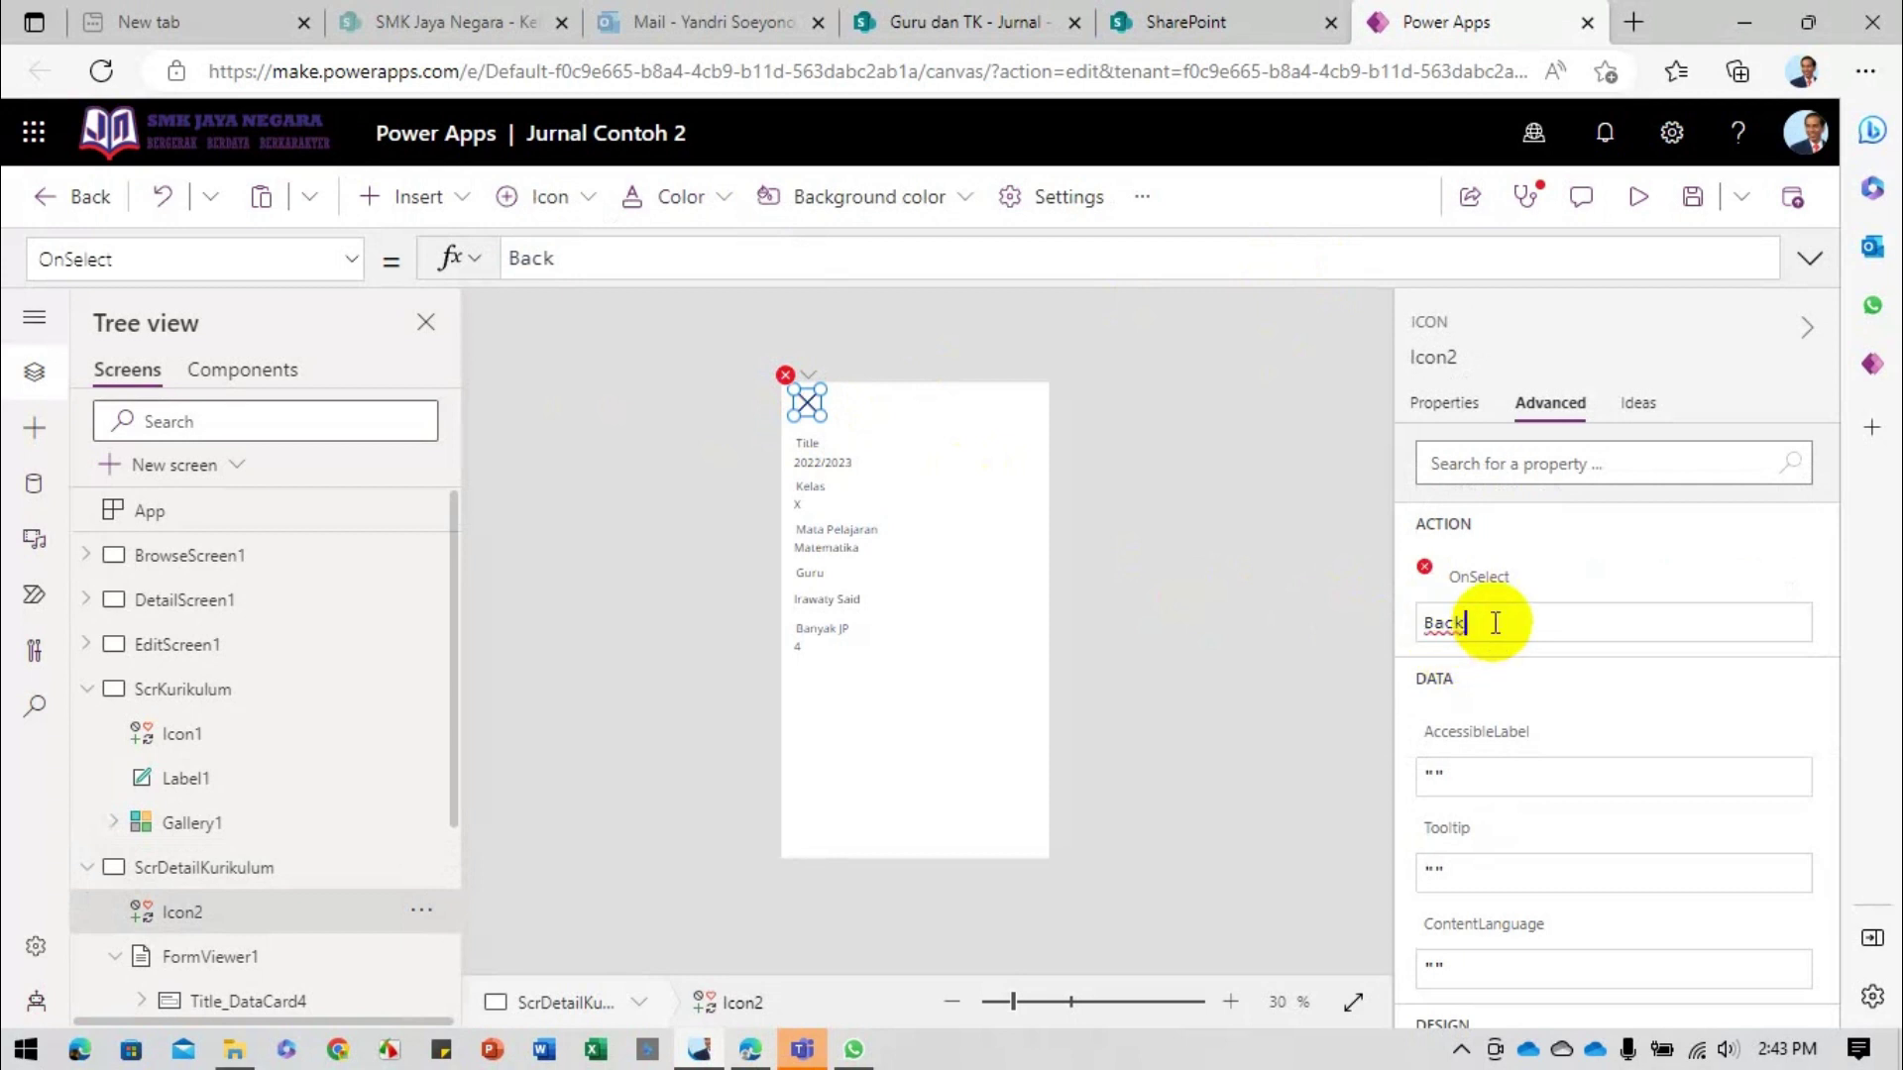
click(1266, 622)
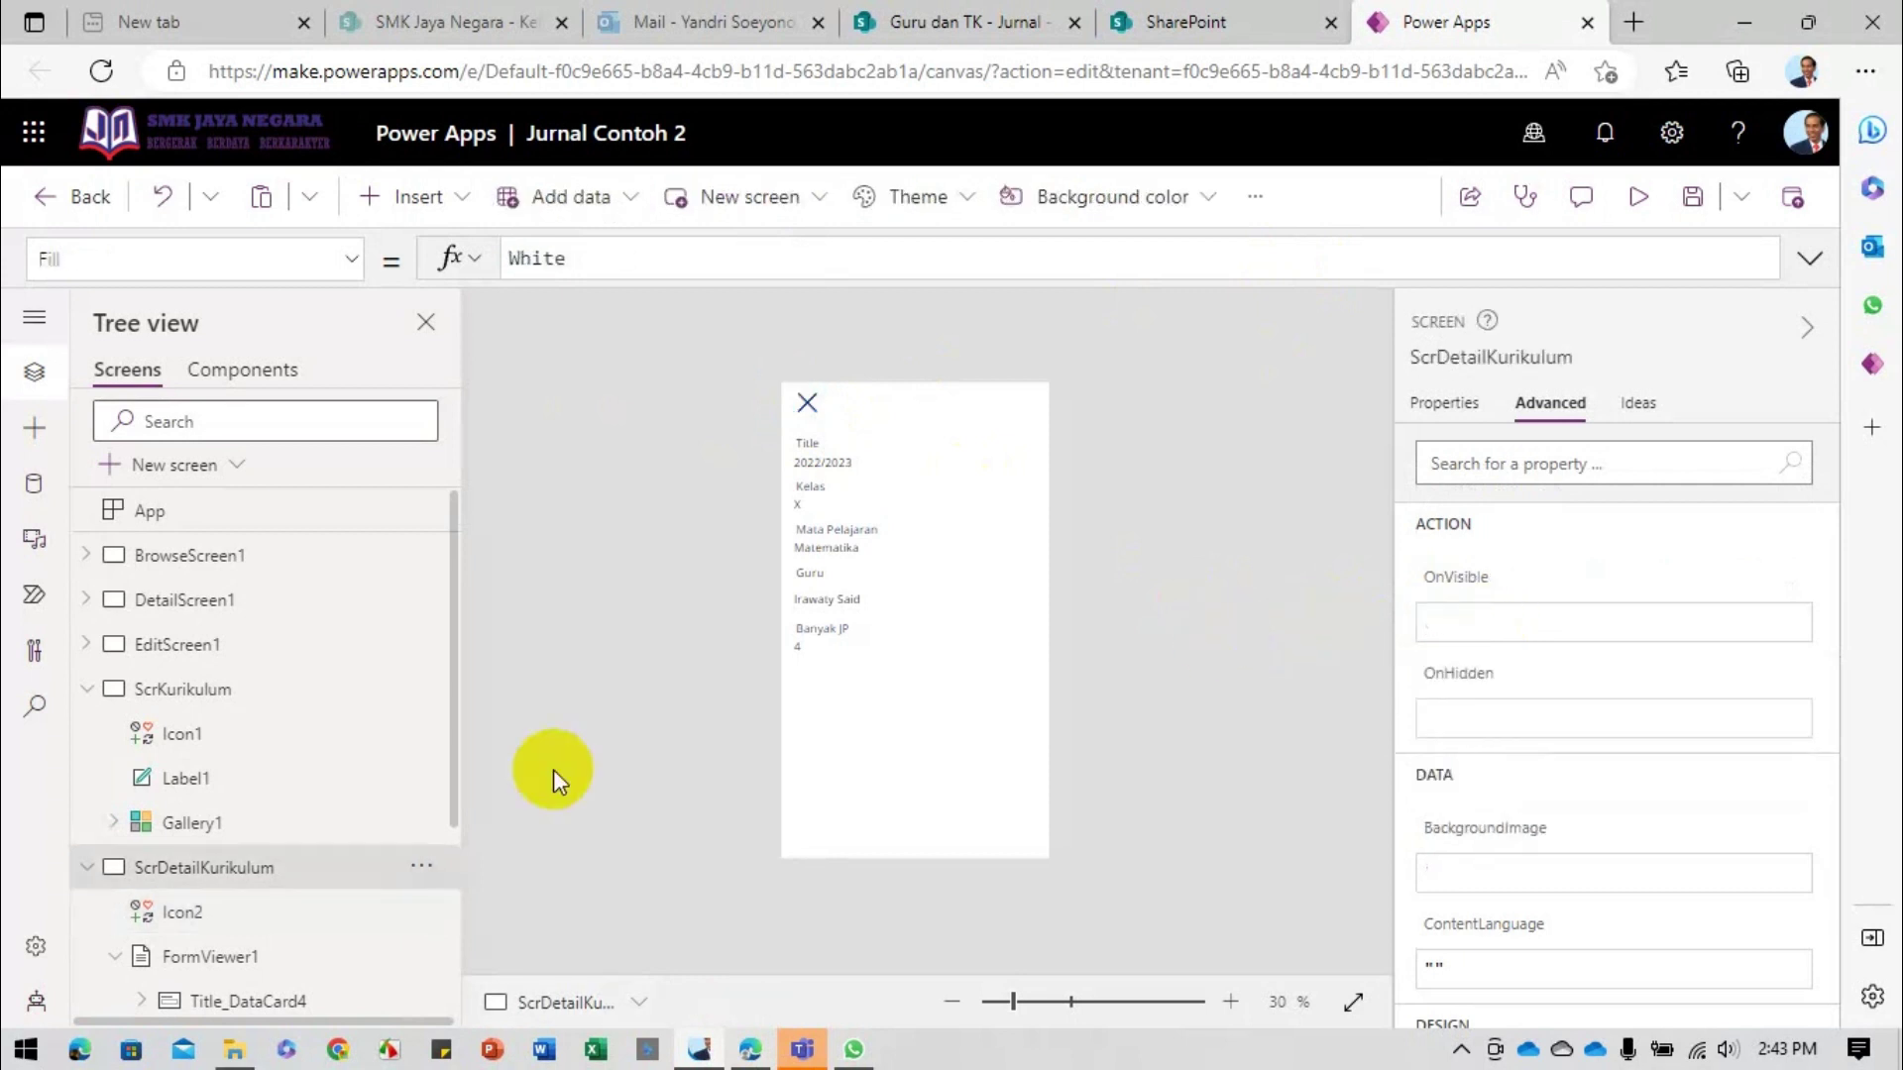
Step: Collapse the ScrKurikulum and ScrDetailKurikulum screens in the tree and open the ScrTambahKurikulum screen
click(87, 691)
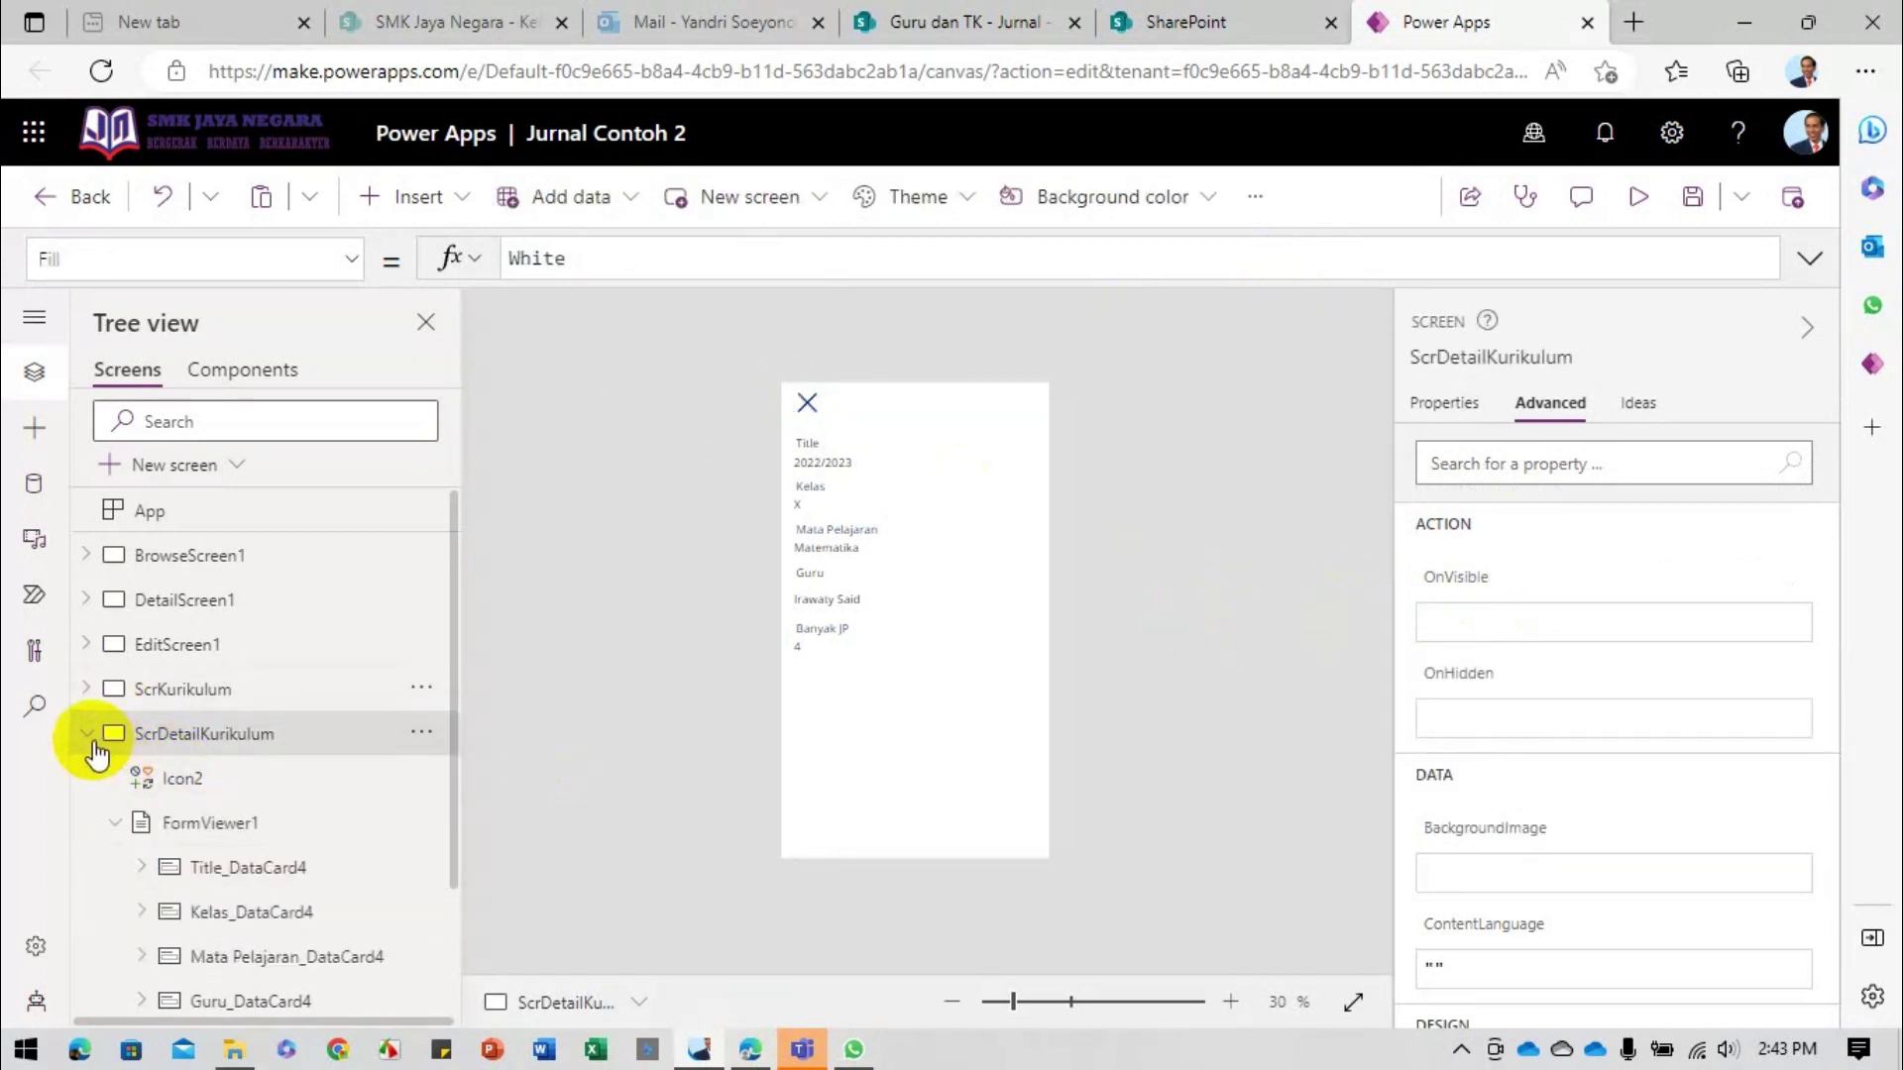
click(89, 736)
click(139, 778)
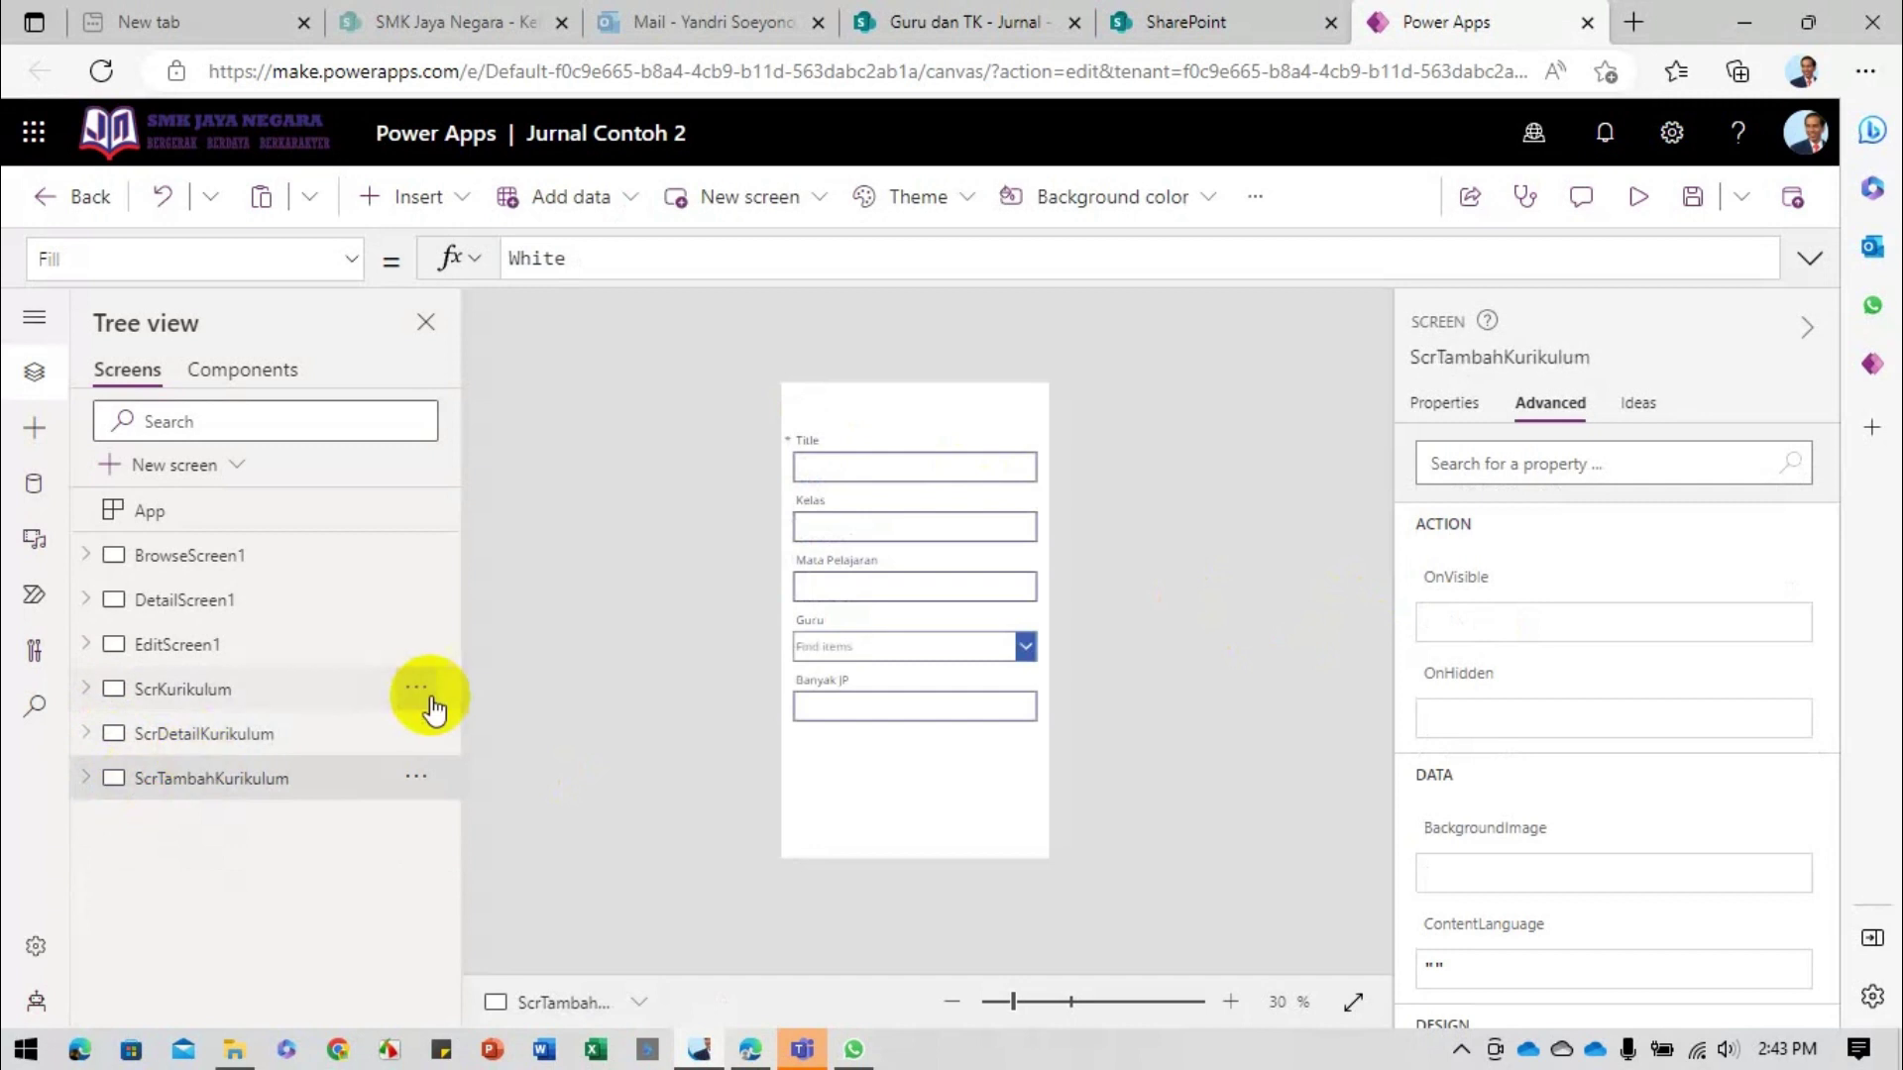
Step: Insert a Cancel icon above the form on the ScrTambahKurikulum screen
click(436, 203)
text(can)
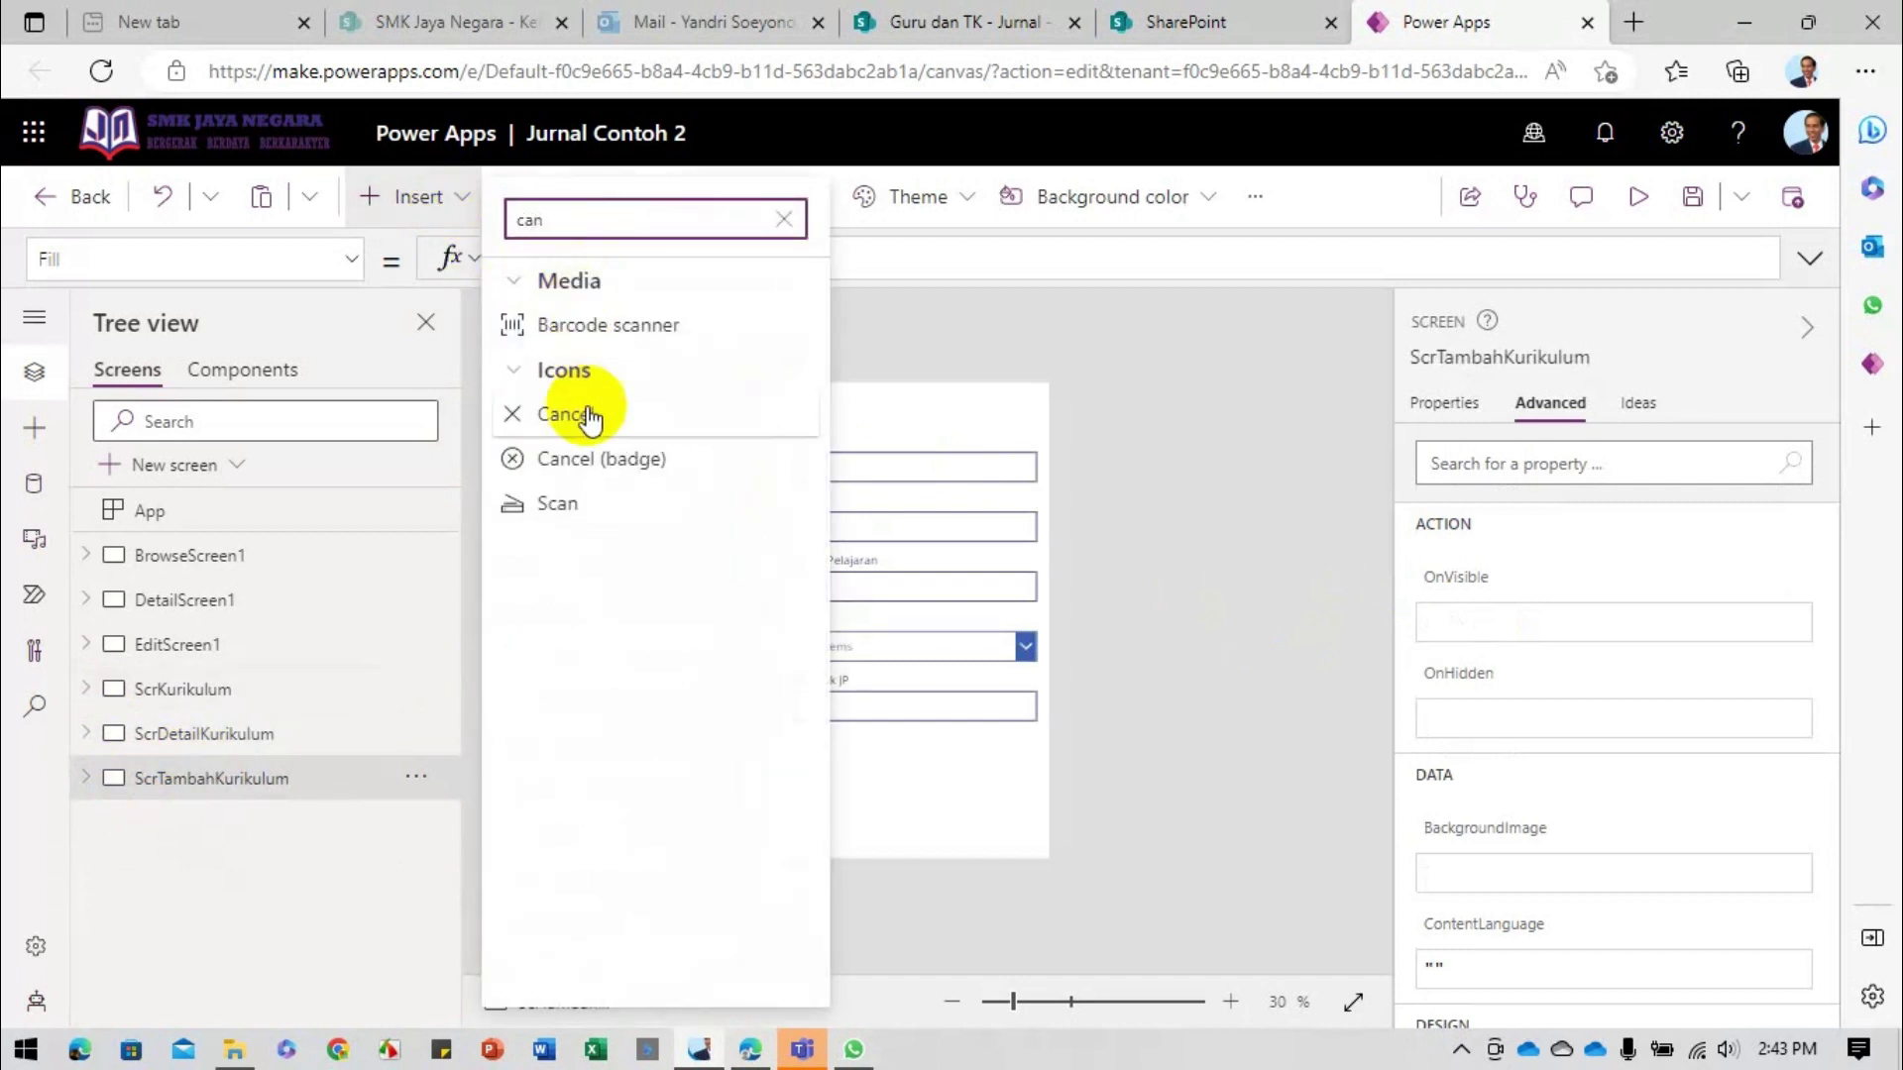
click(585, 411)
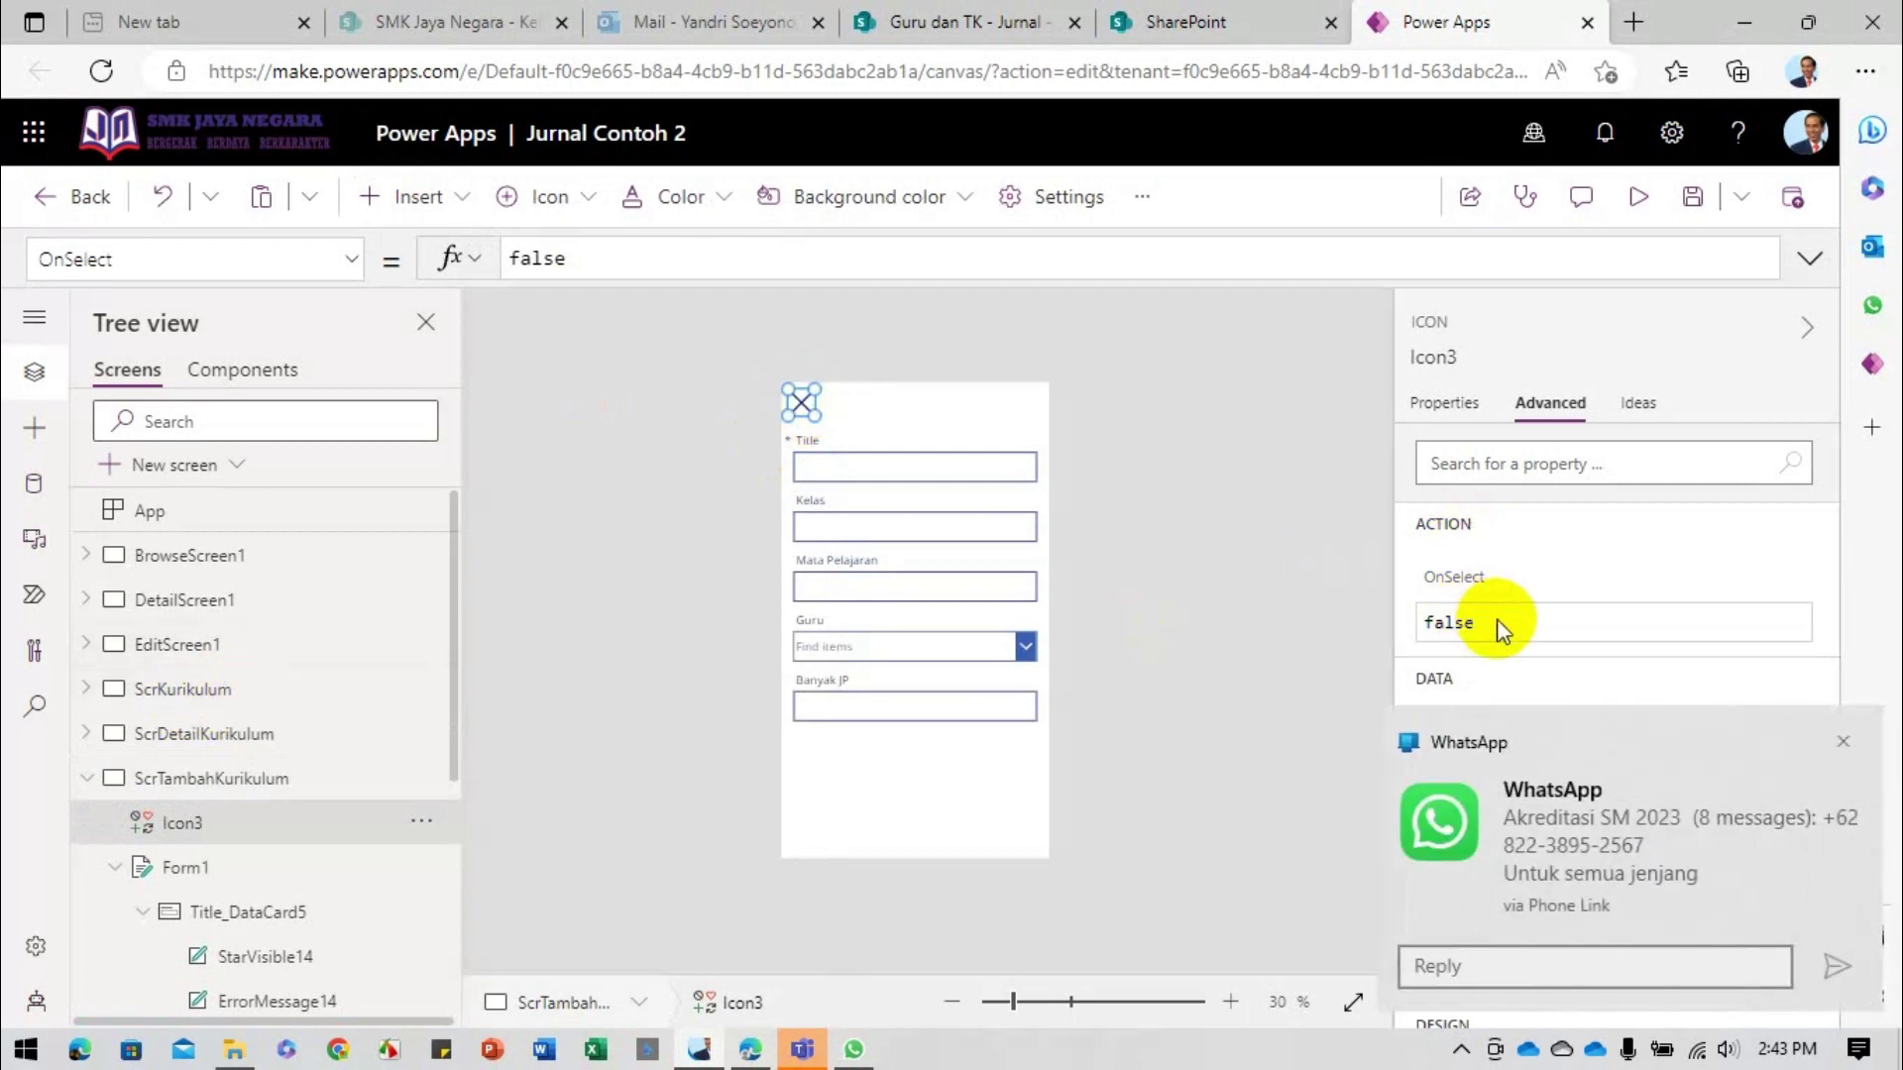
Step: Set the new Cancel icon's OnSelect property to navigate to the ScrKurikulum screen
click(1843, 742)
click(1548, 616)
text(Navigate(ScrKurikulum)
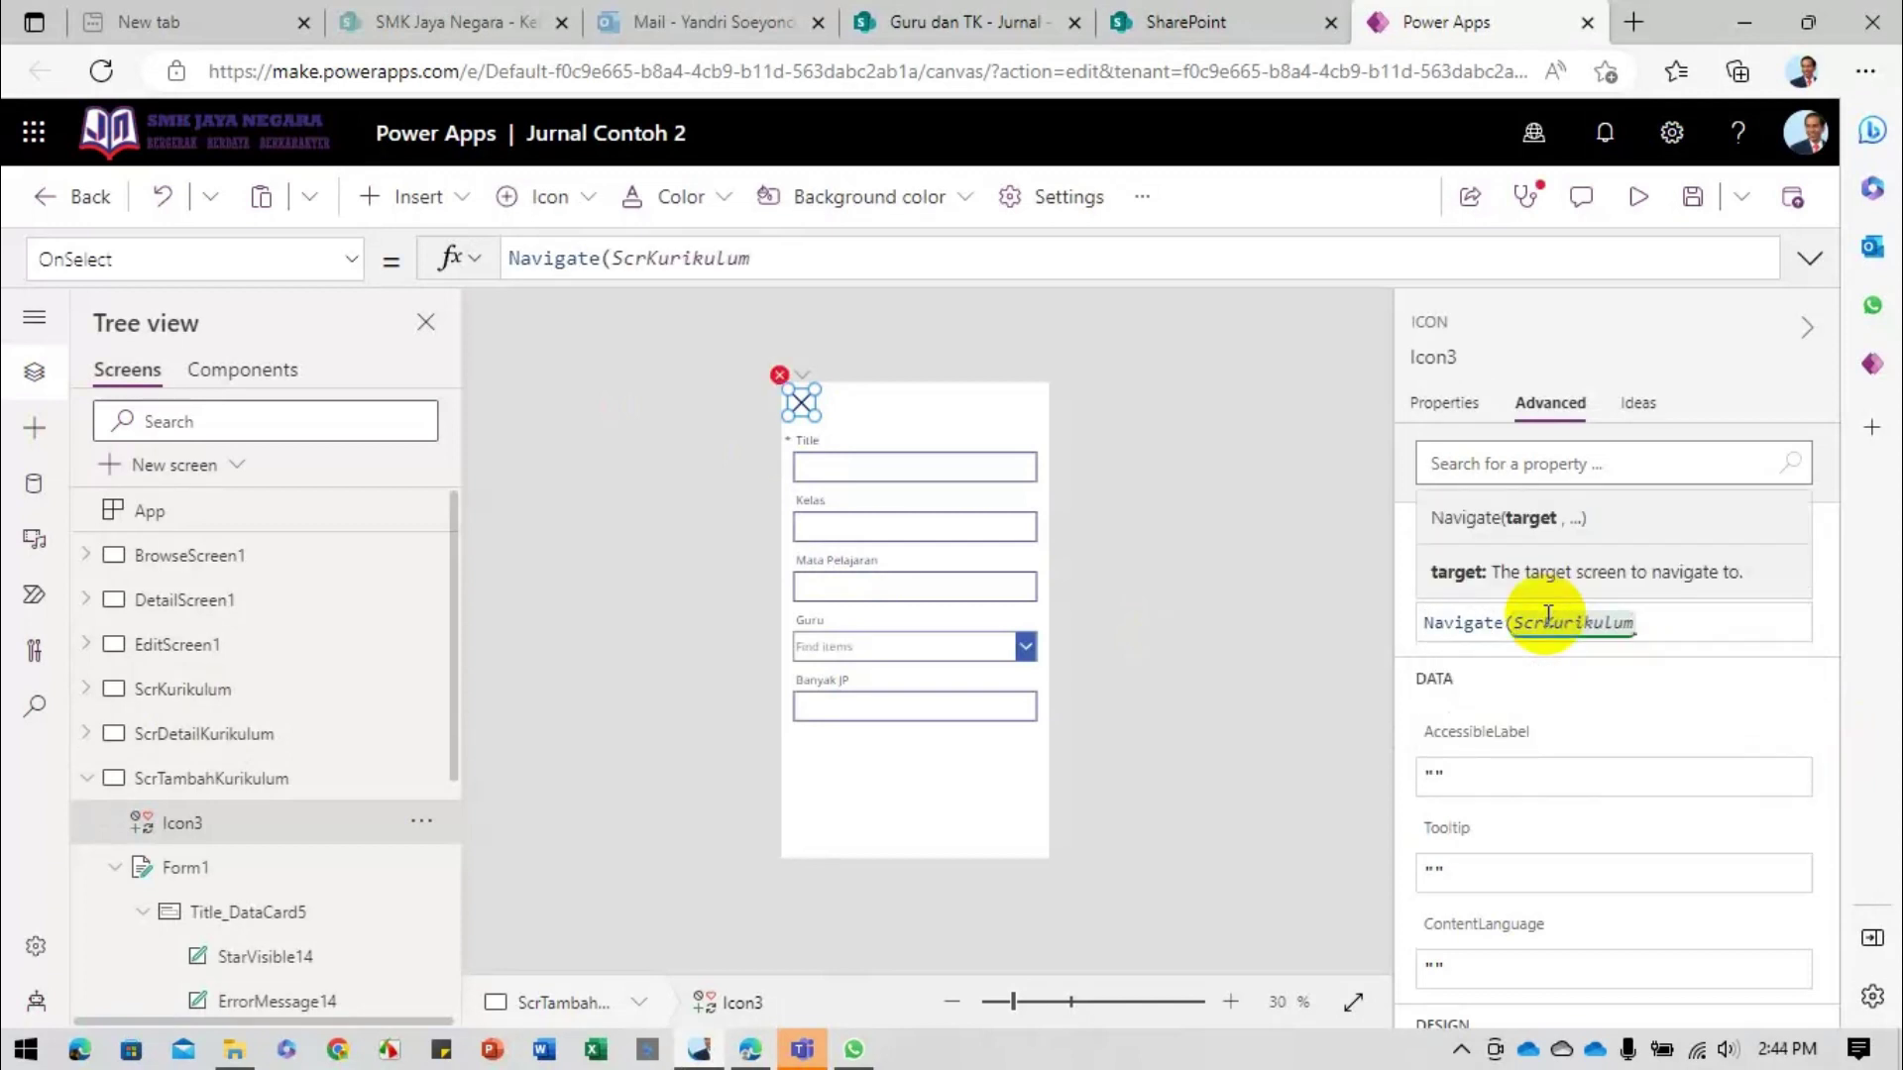
click(1231, 459)
Step: Preview the app from the ScrKurikulum screen and test opening the add form and cancelling back to the list
click(278, 689)
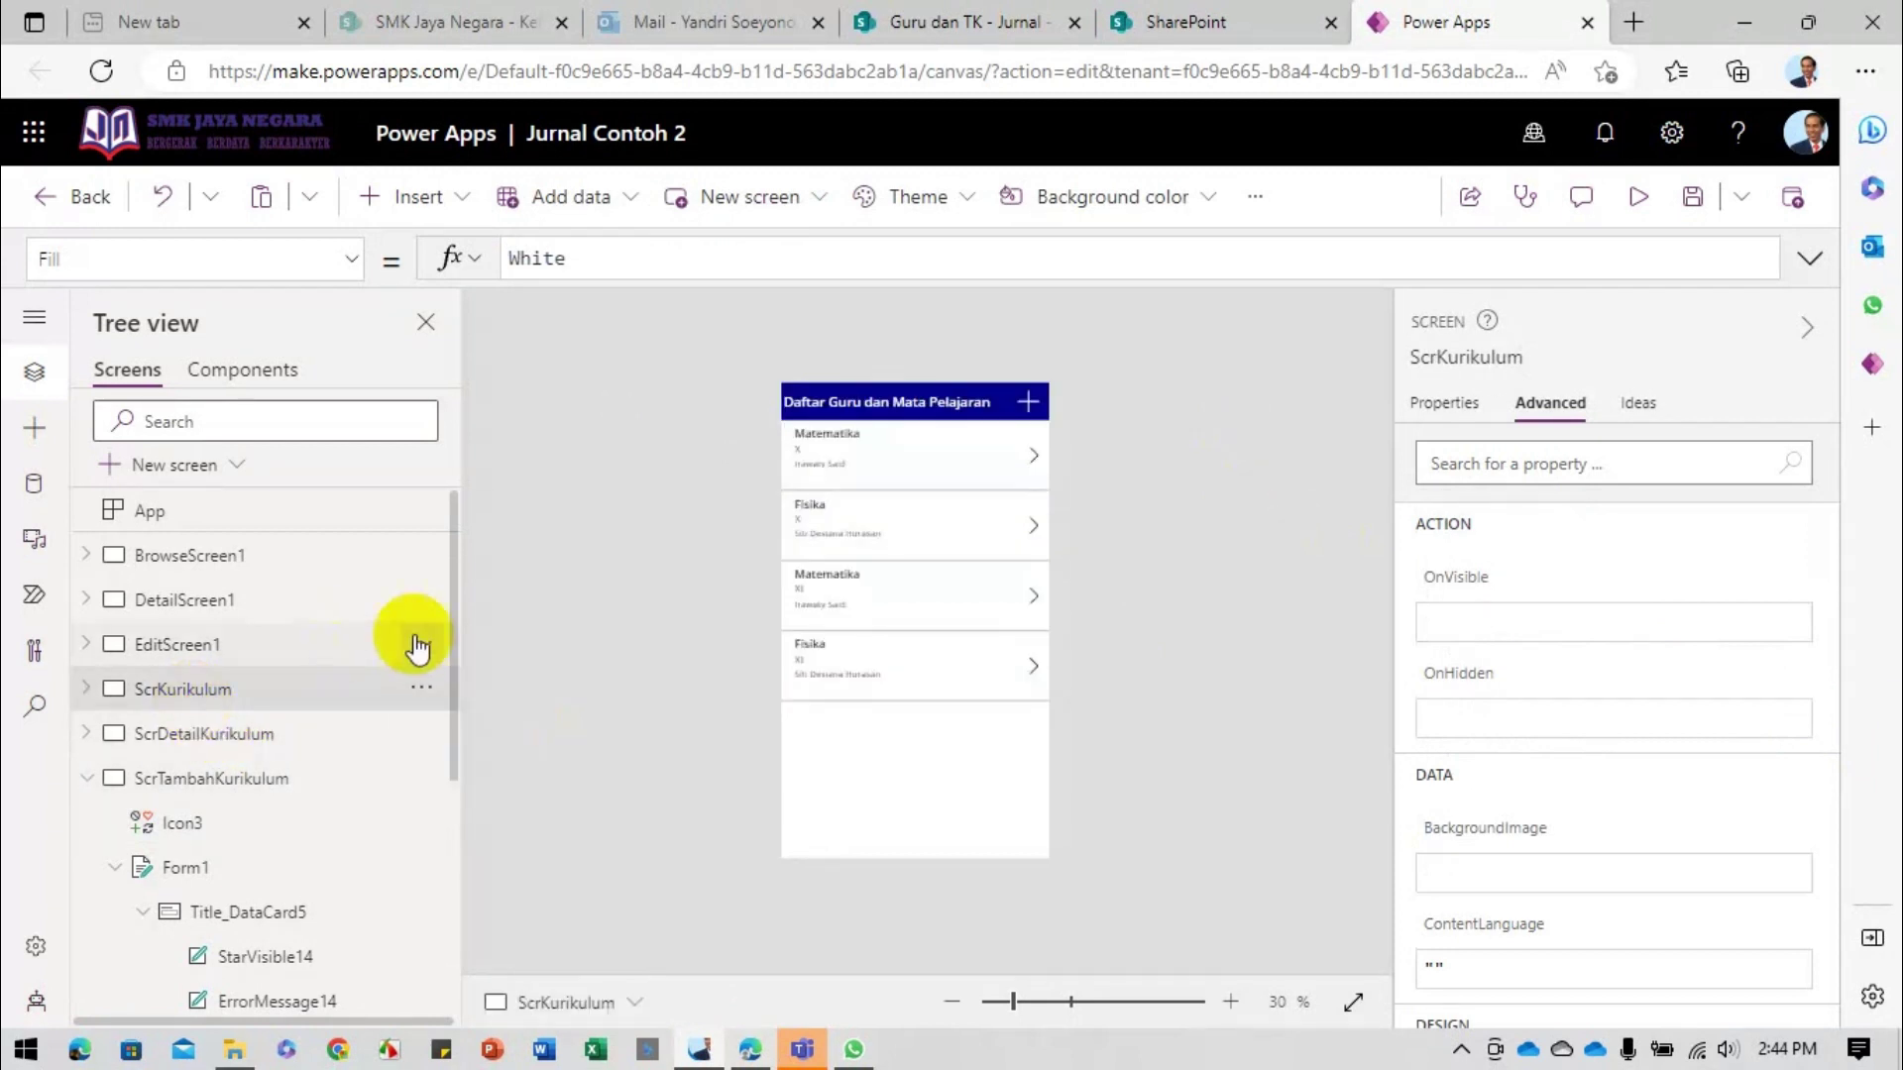
click(1637, 197)
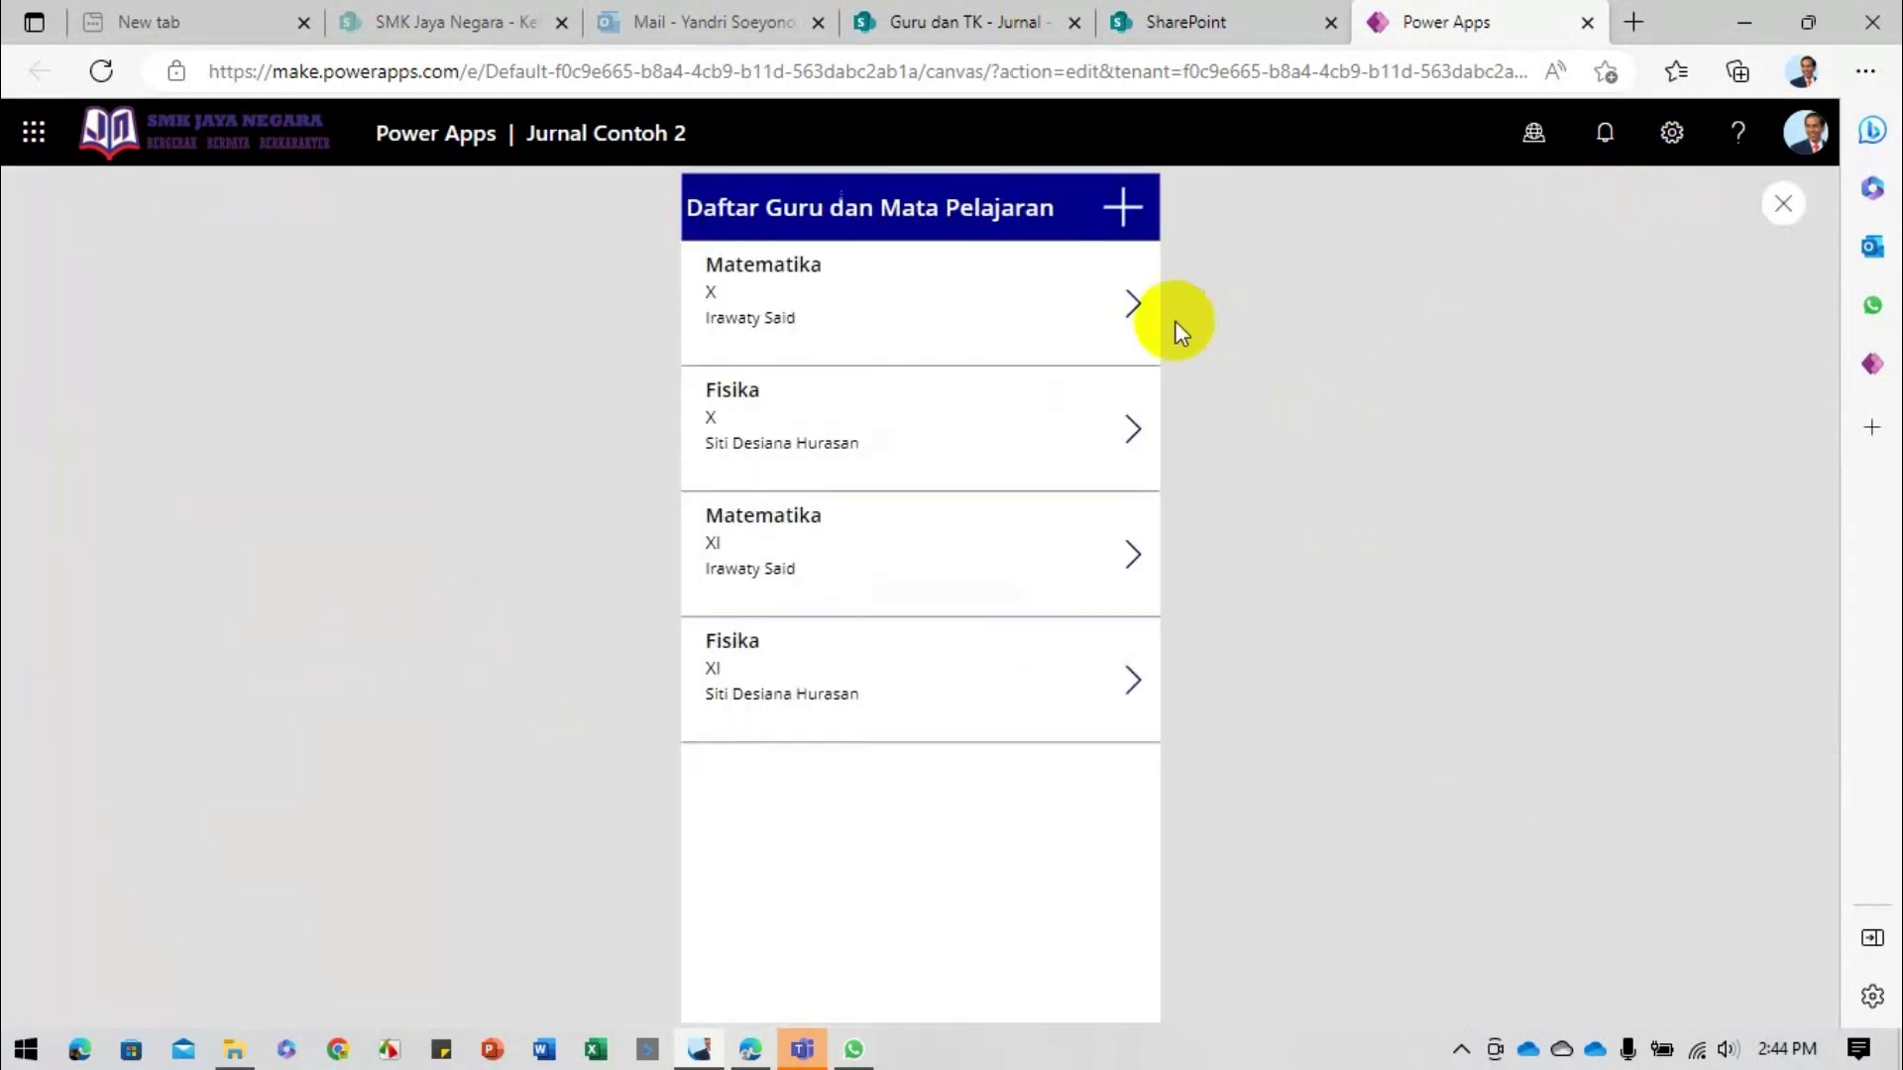
click(1122, 213)
click(714, 206)
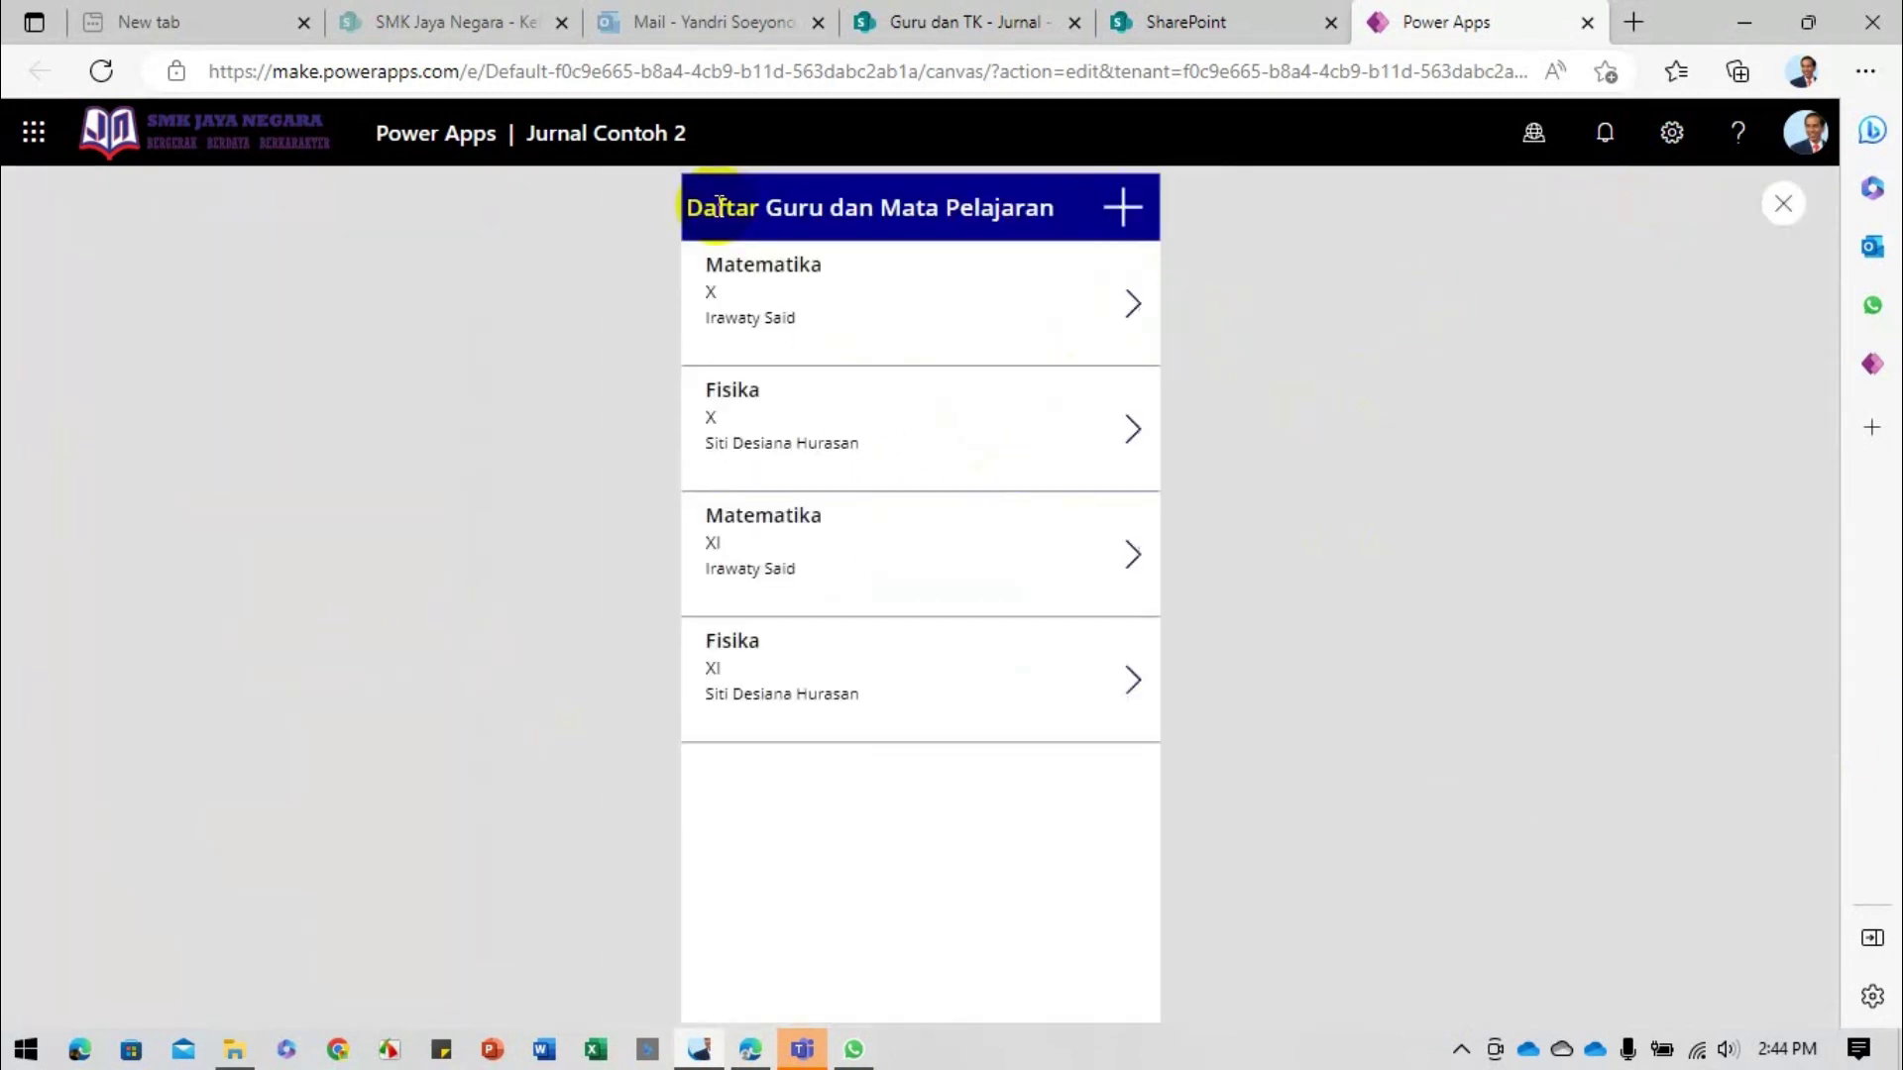
Step: Test opening the details of several gallery records and returning to the list with the Cancel icon, ending the preview
click(922, 320)
click(745, 206)
click(878, 448)
click(729, 208)
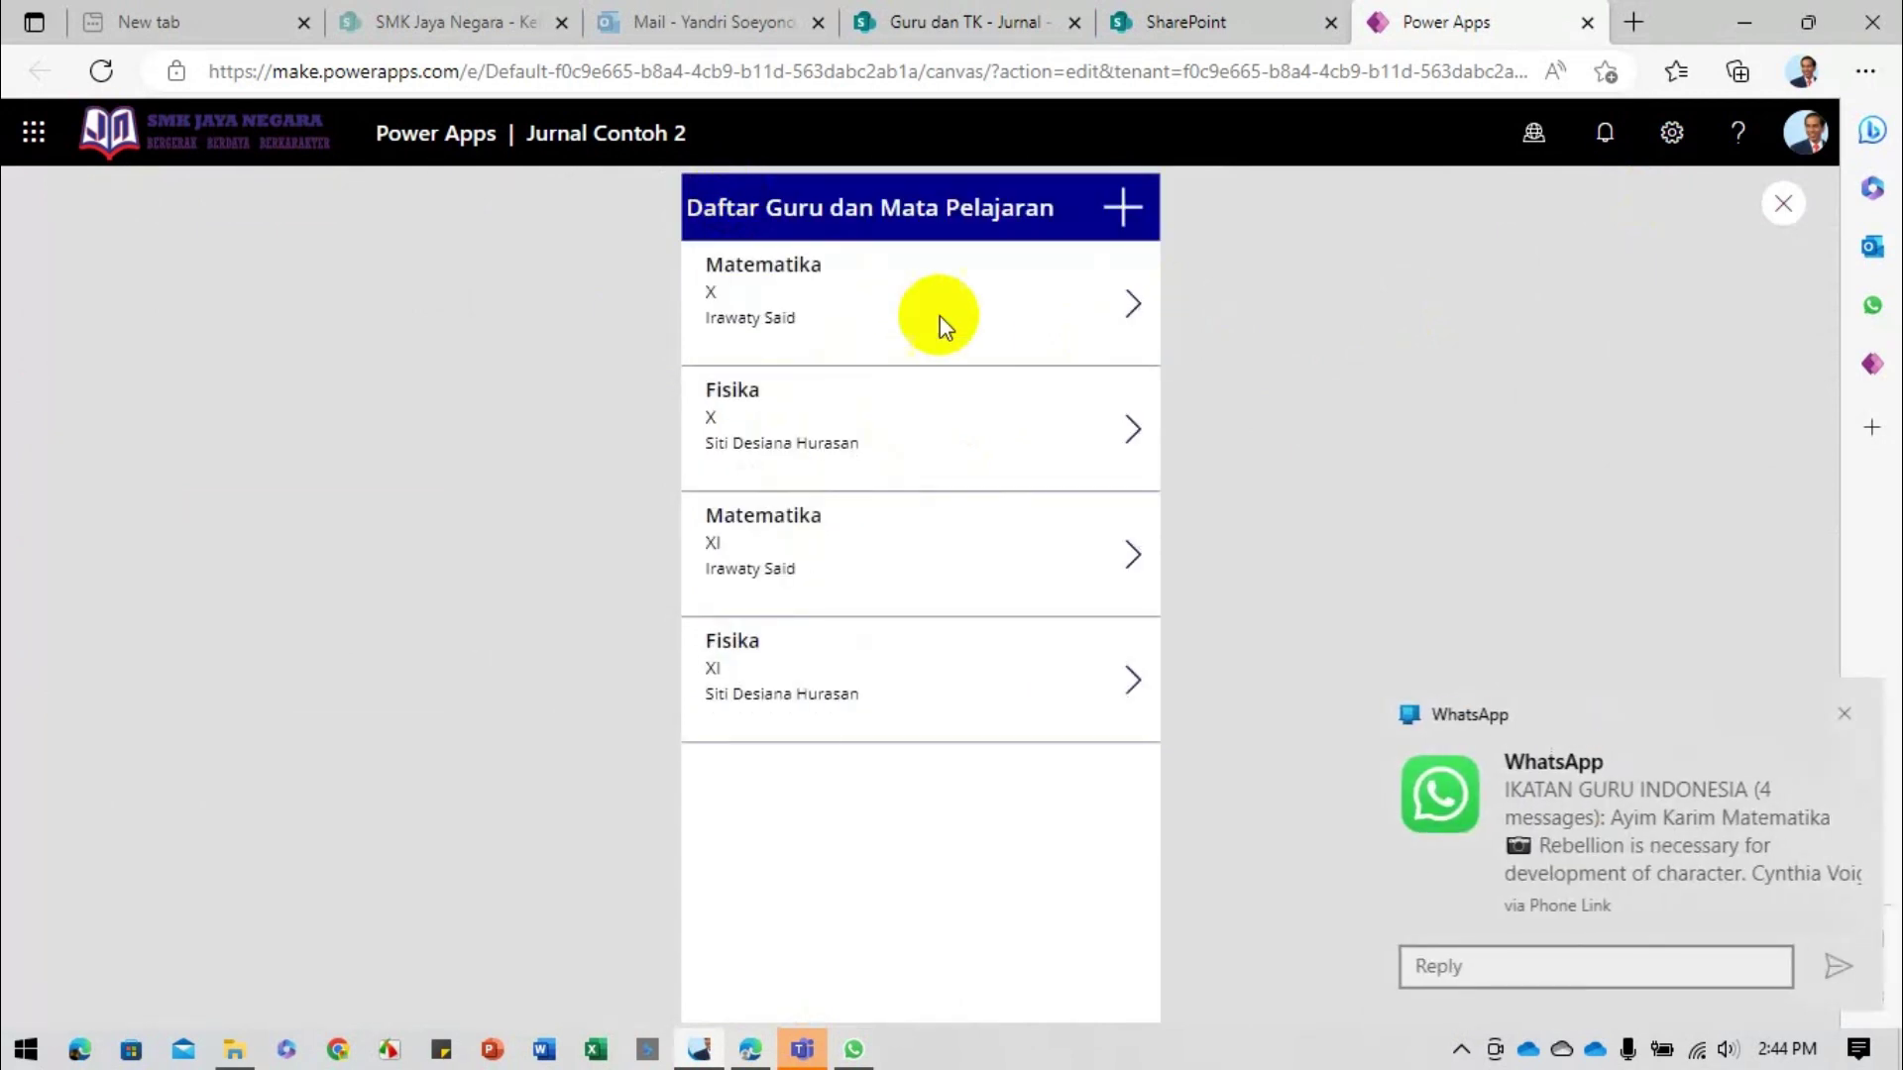
click(1128, 305)
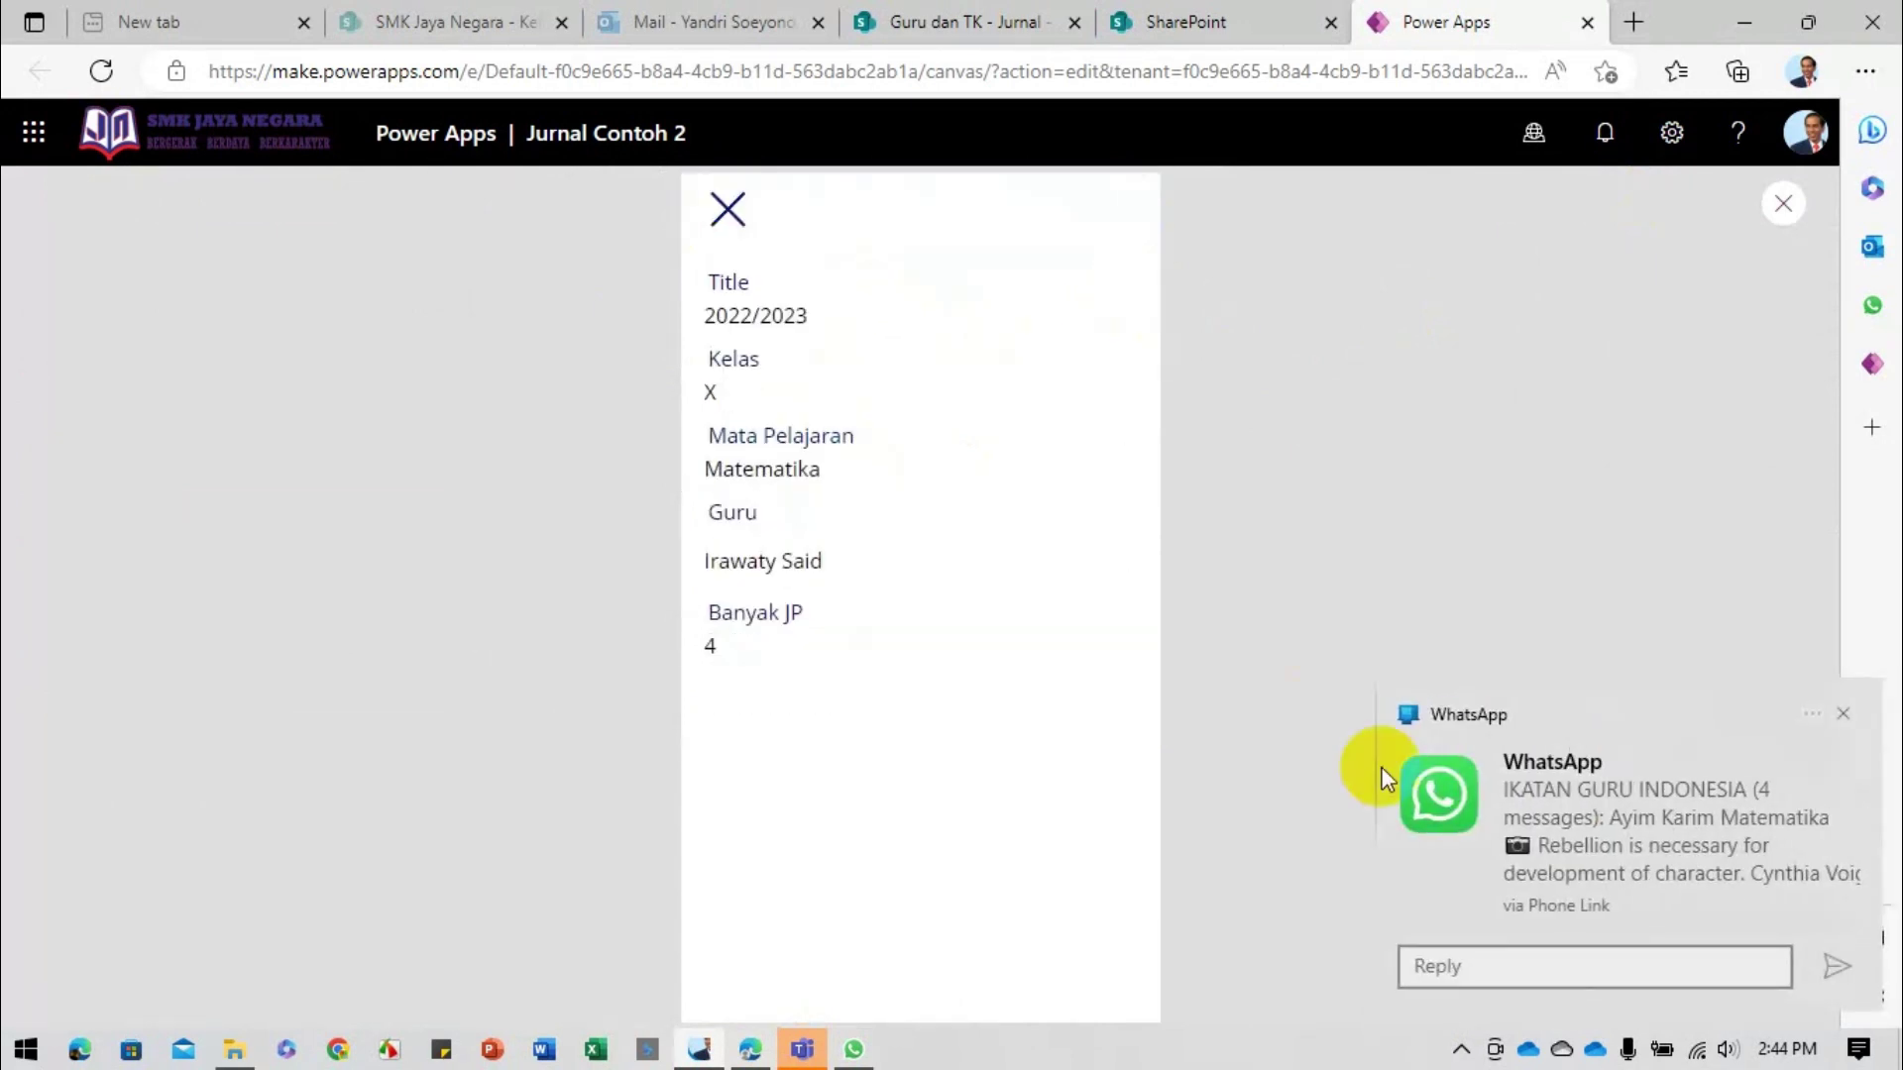
click(726, 210)
click(1086, 660)
click(738, 208)
click(1138, 682)
click(728, 206)
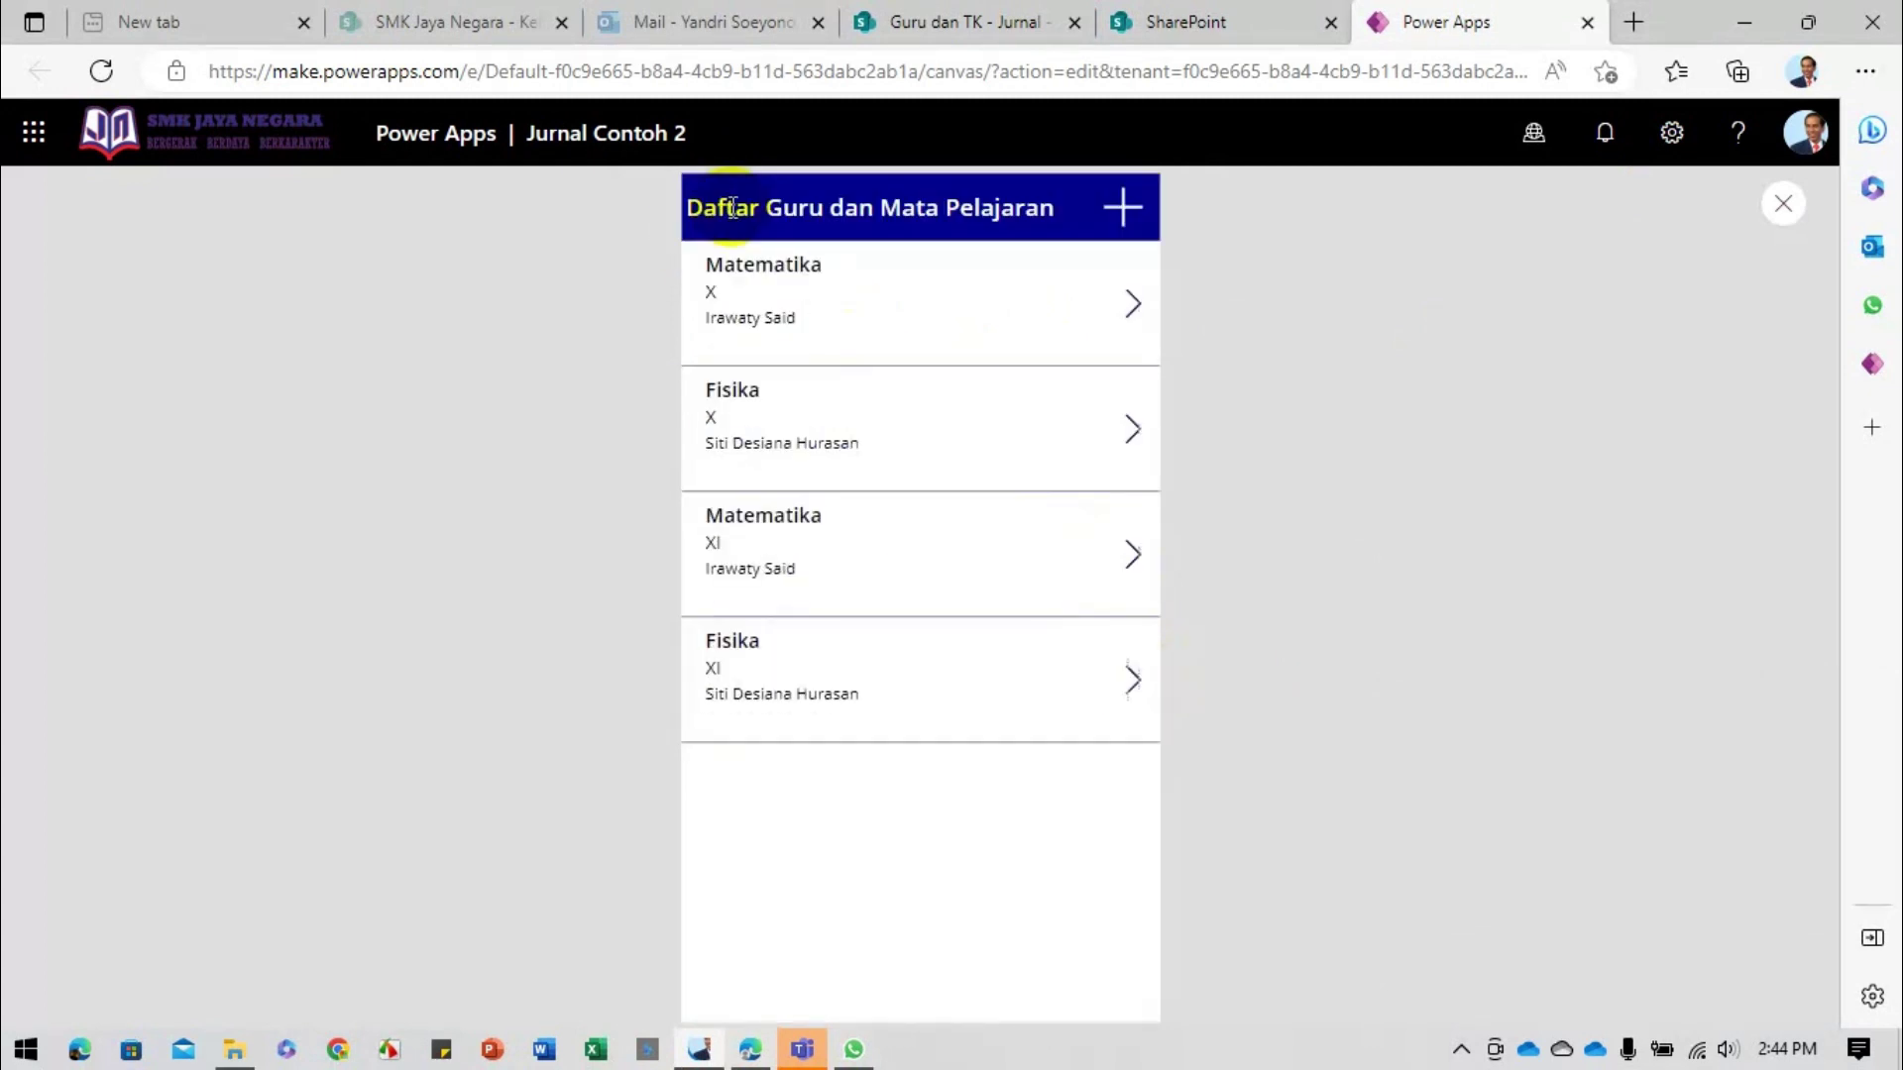
key(Escape)
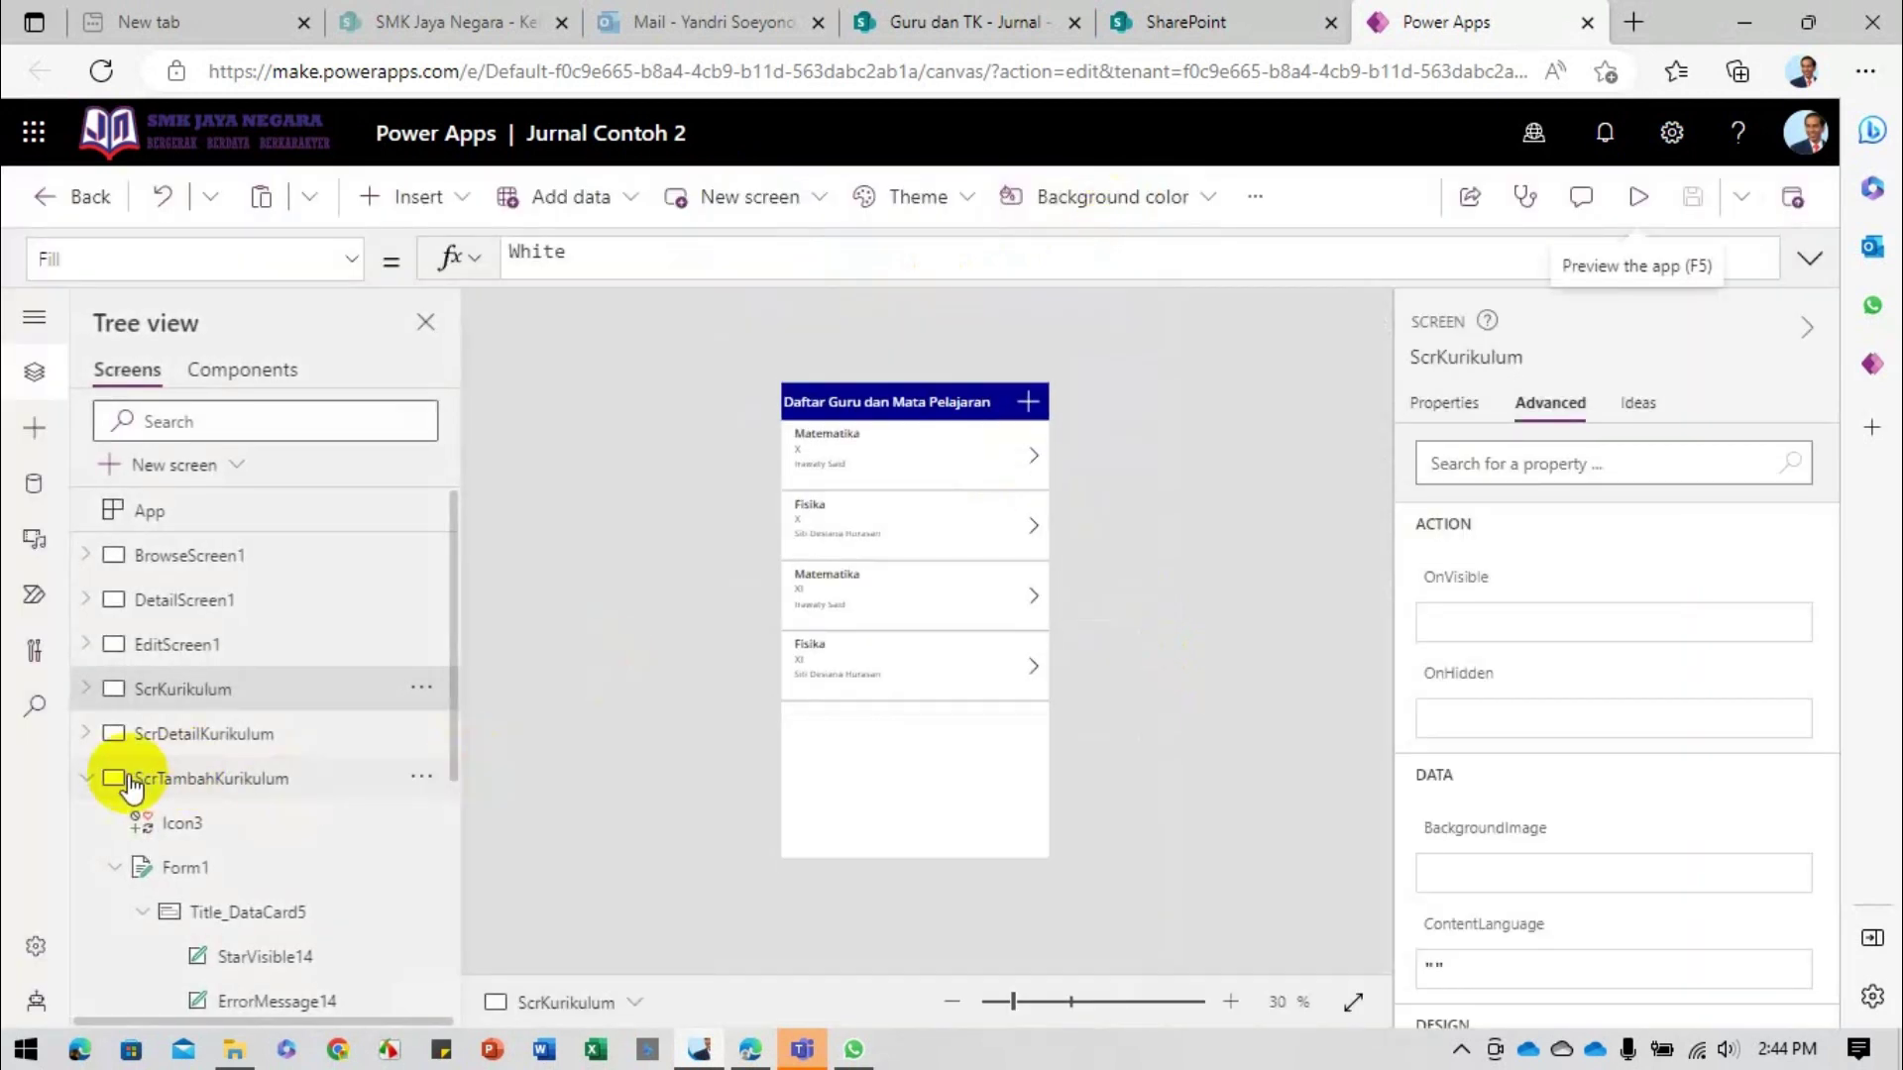
Step: Check the add form screen by previewing ScrKurikulum and opening the form through its plus icon
click(199, 781)
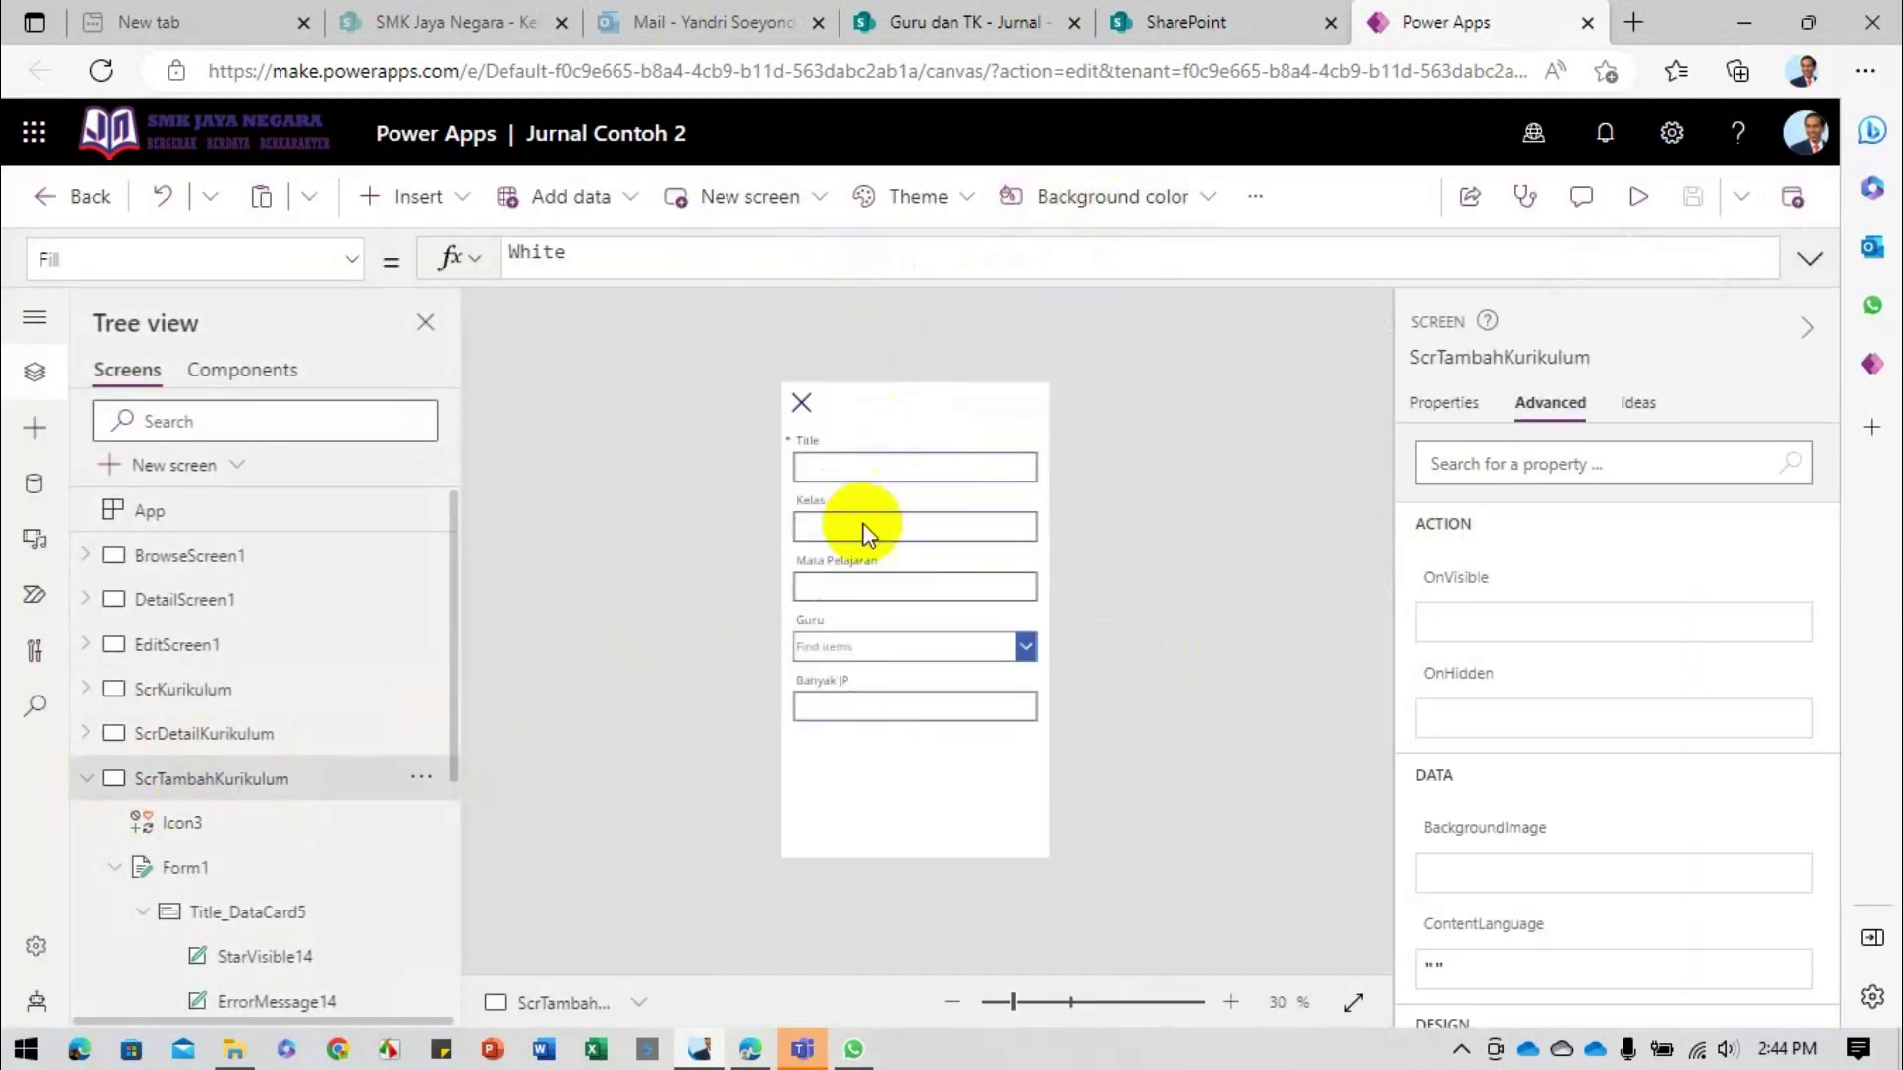
click(213, 689)
click(1638, 197)
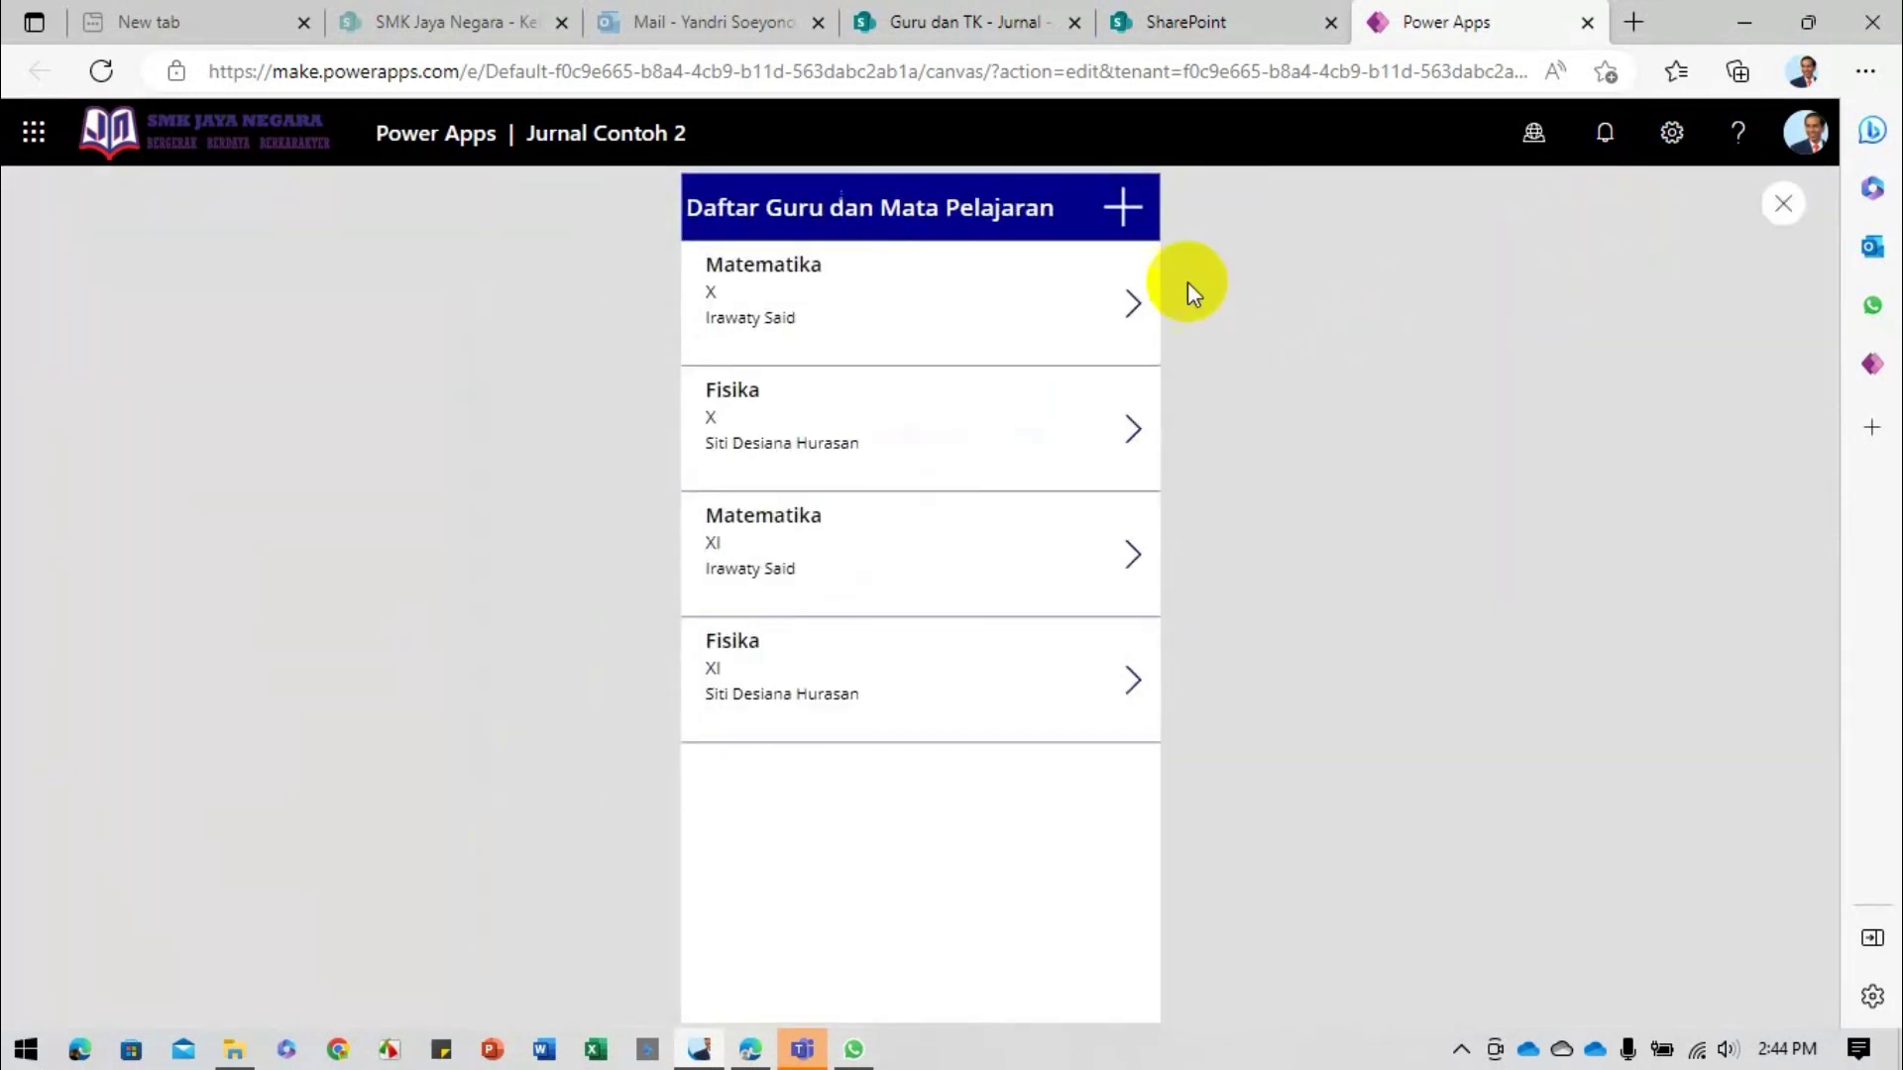
click(1128, 216)
key(Escape)
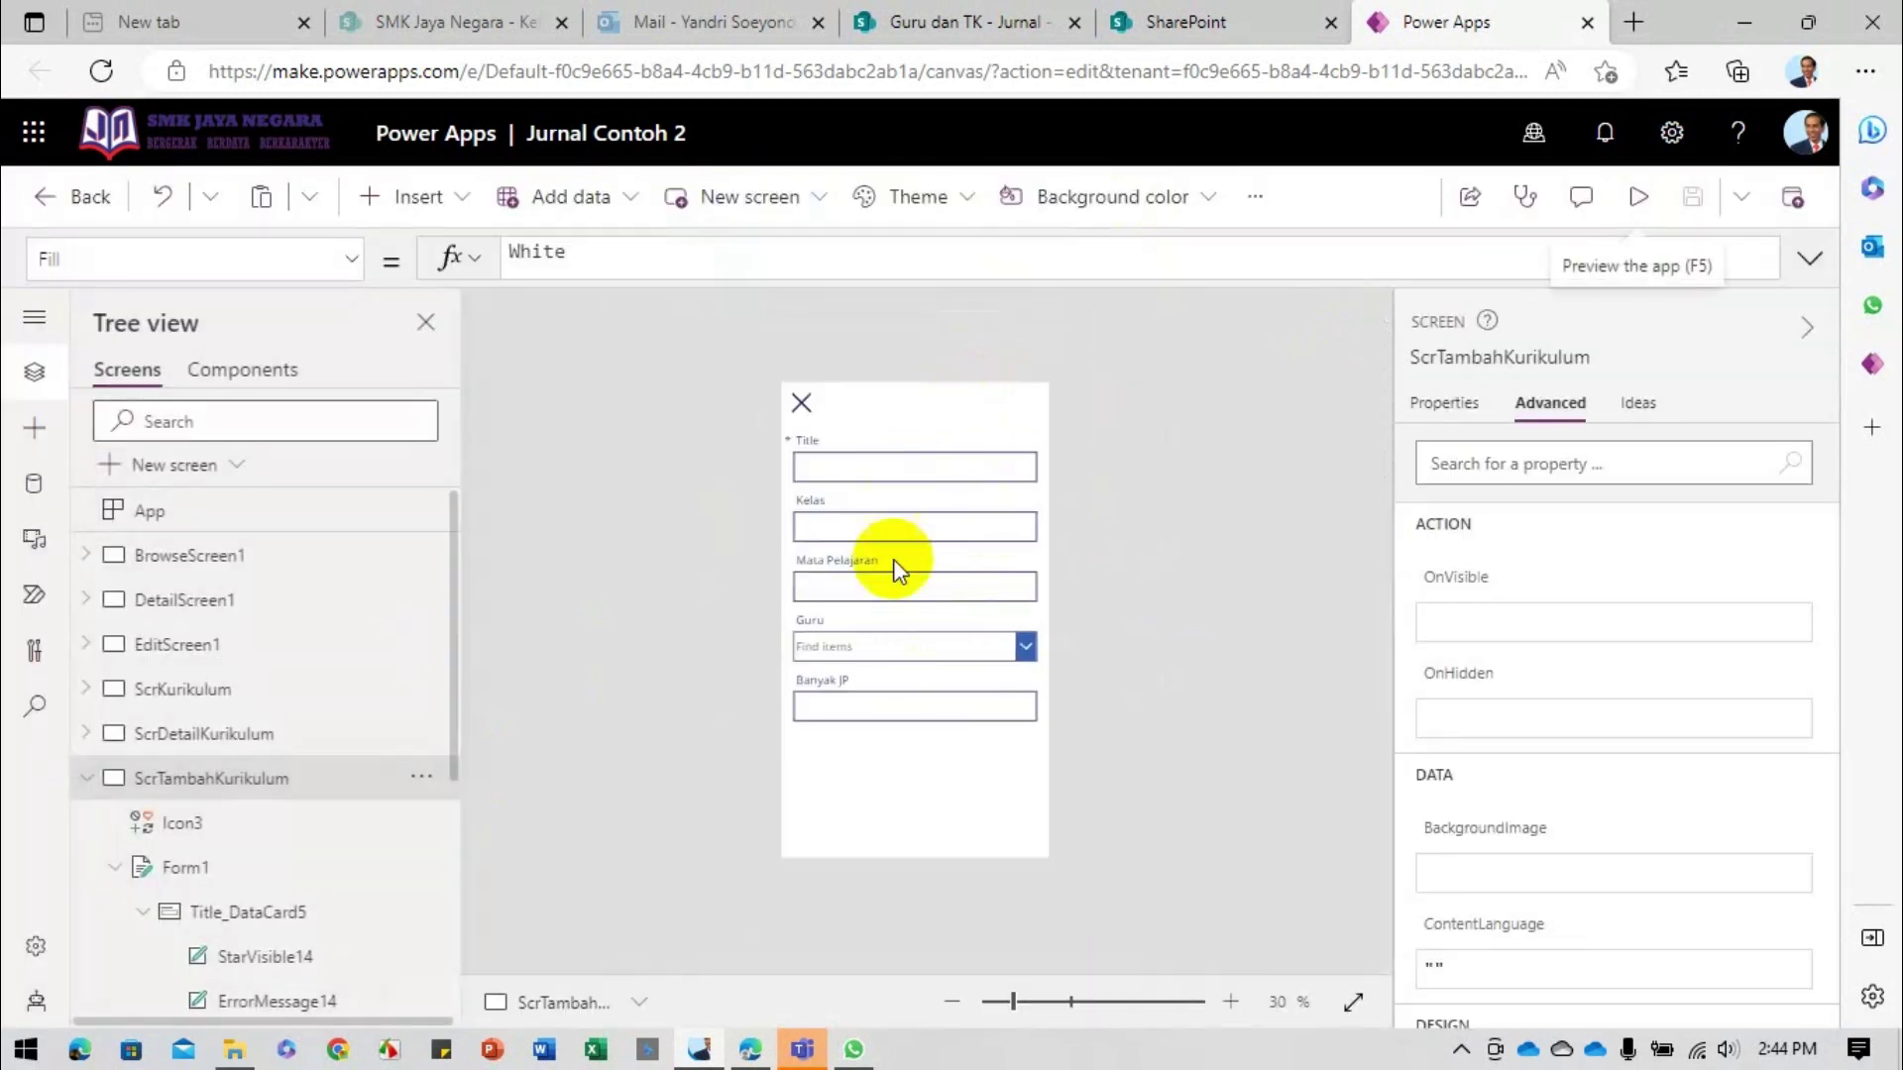
Step: Set the default mode of the form on the ScrTambahKurikulum screen to New
click(978, 765)
click(1446, 400)
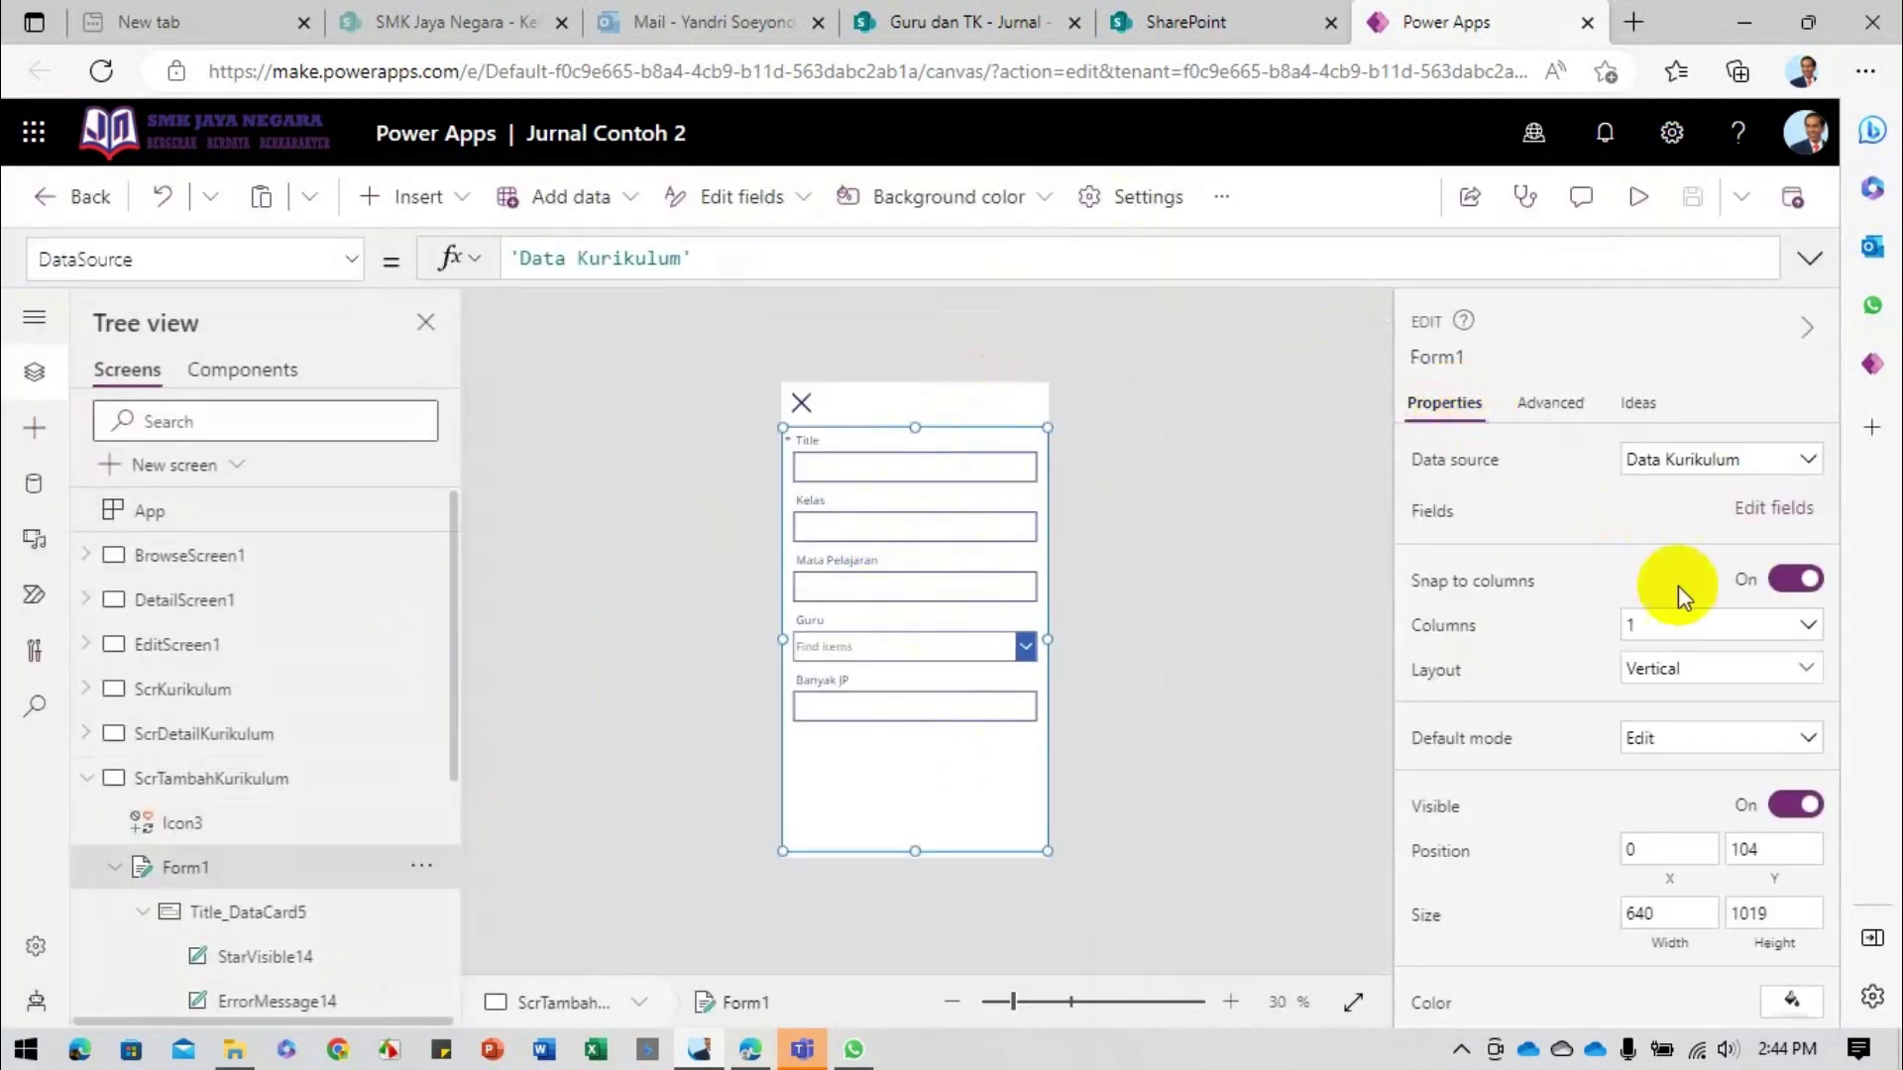
click(1784, 743)
click(1668, 810)
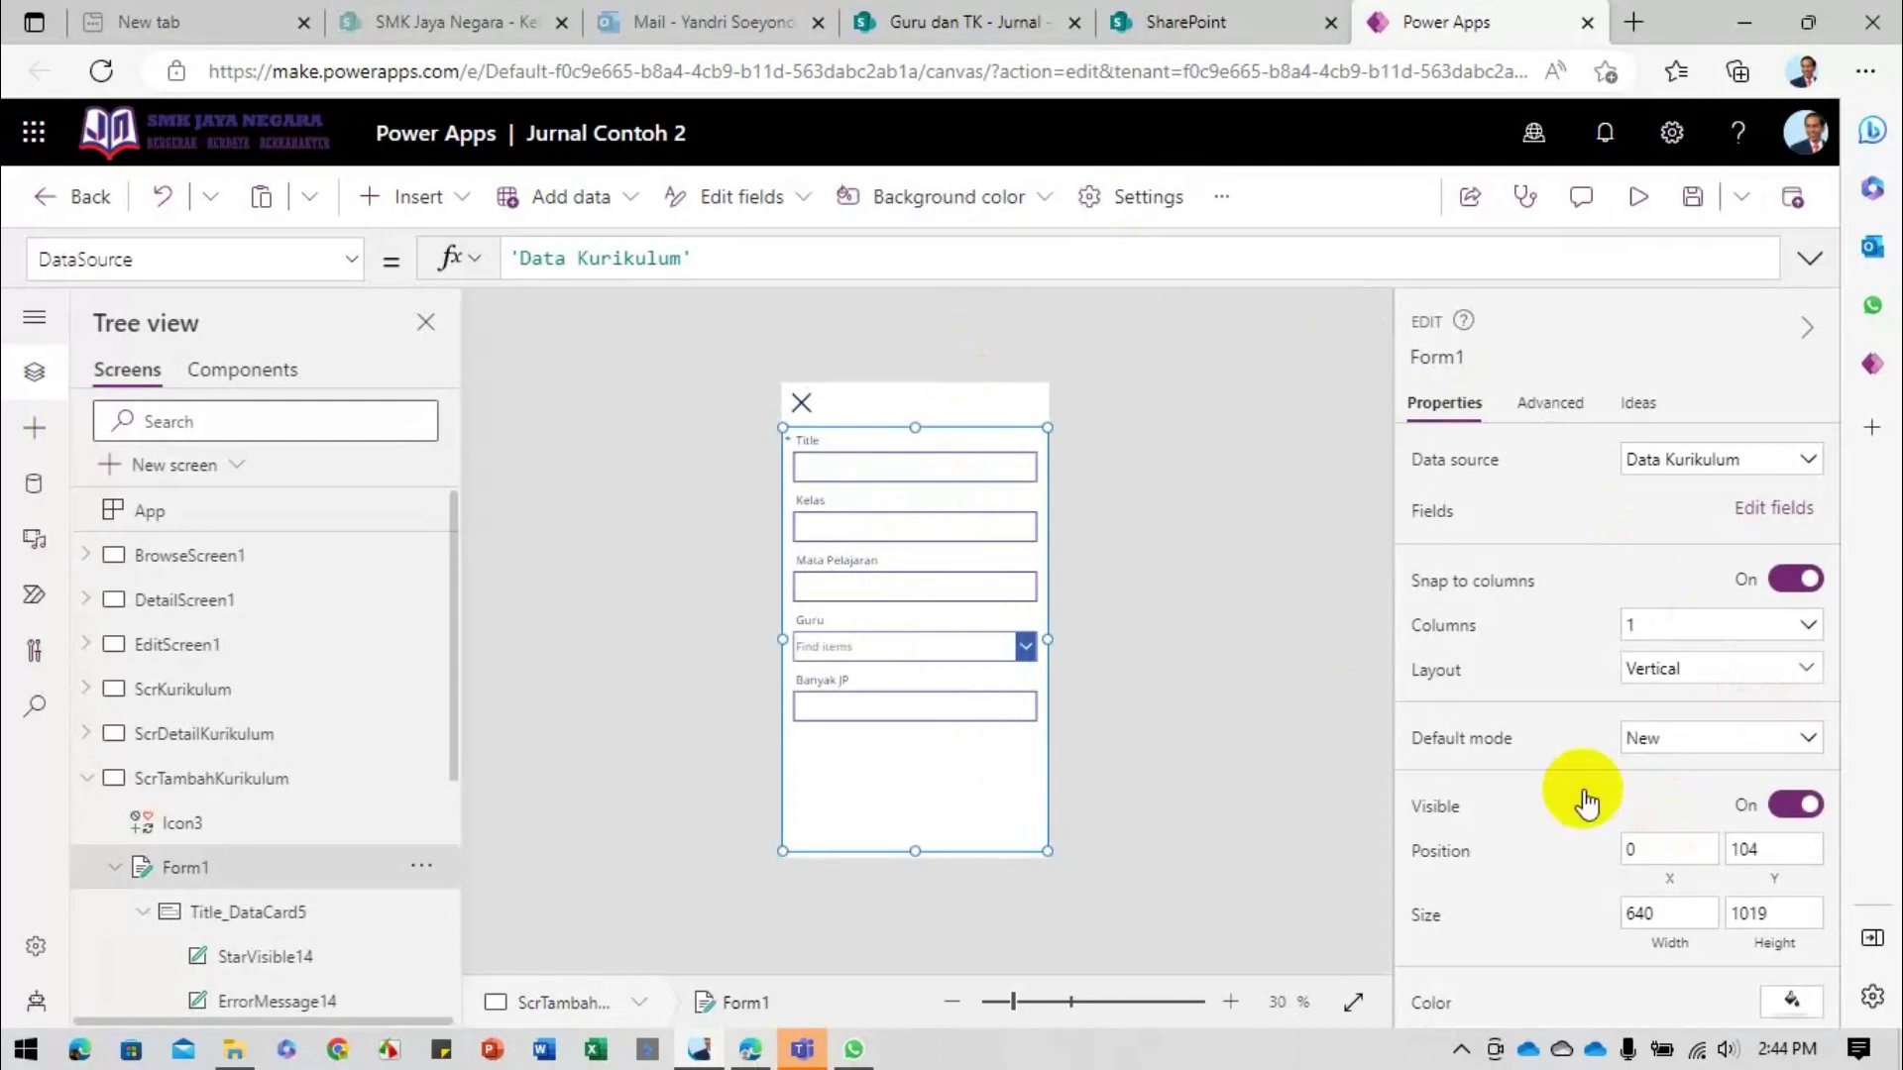
Step: Preview the add form in New mode and test opening it from ScrKurikulum and cancelling back
click(1635, 197)
key(Escape)
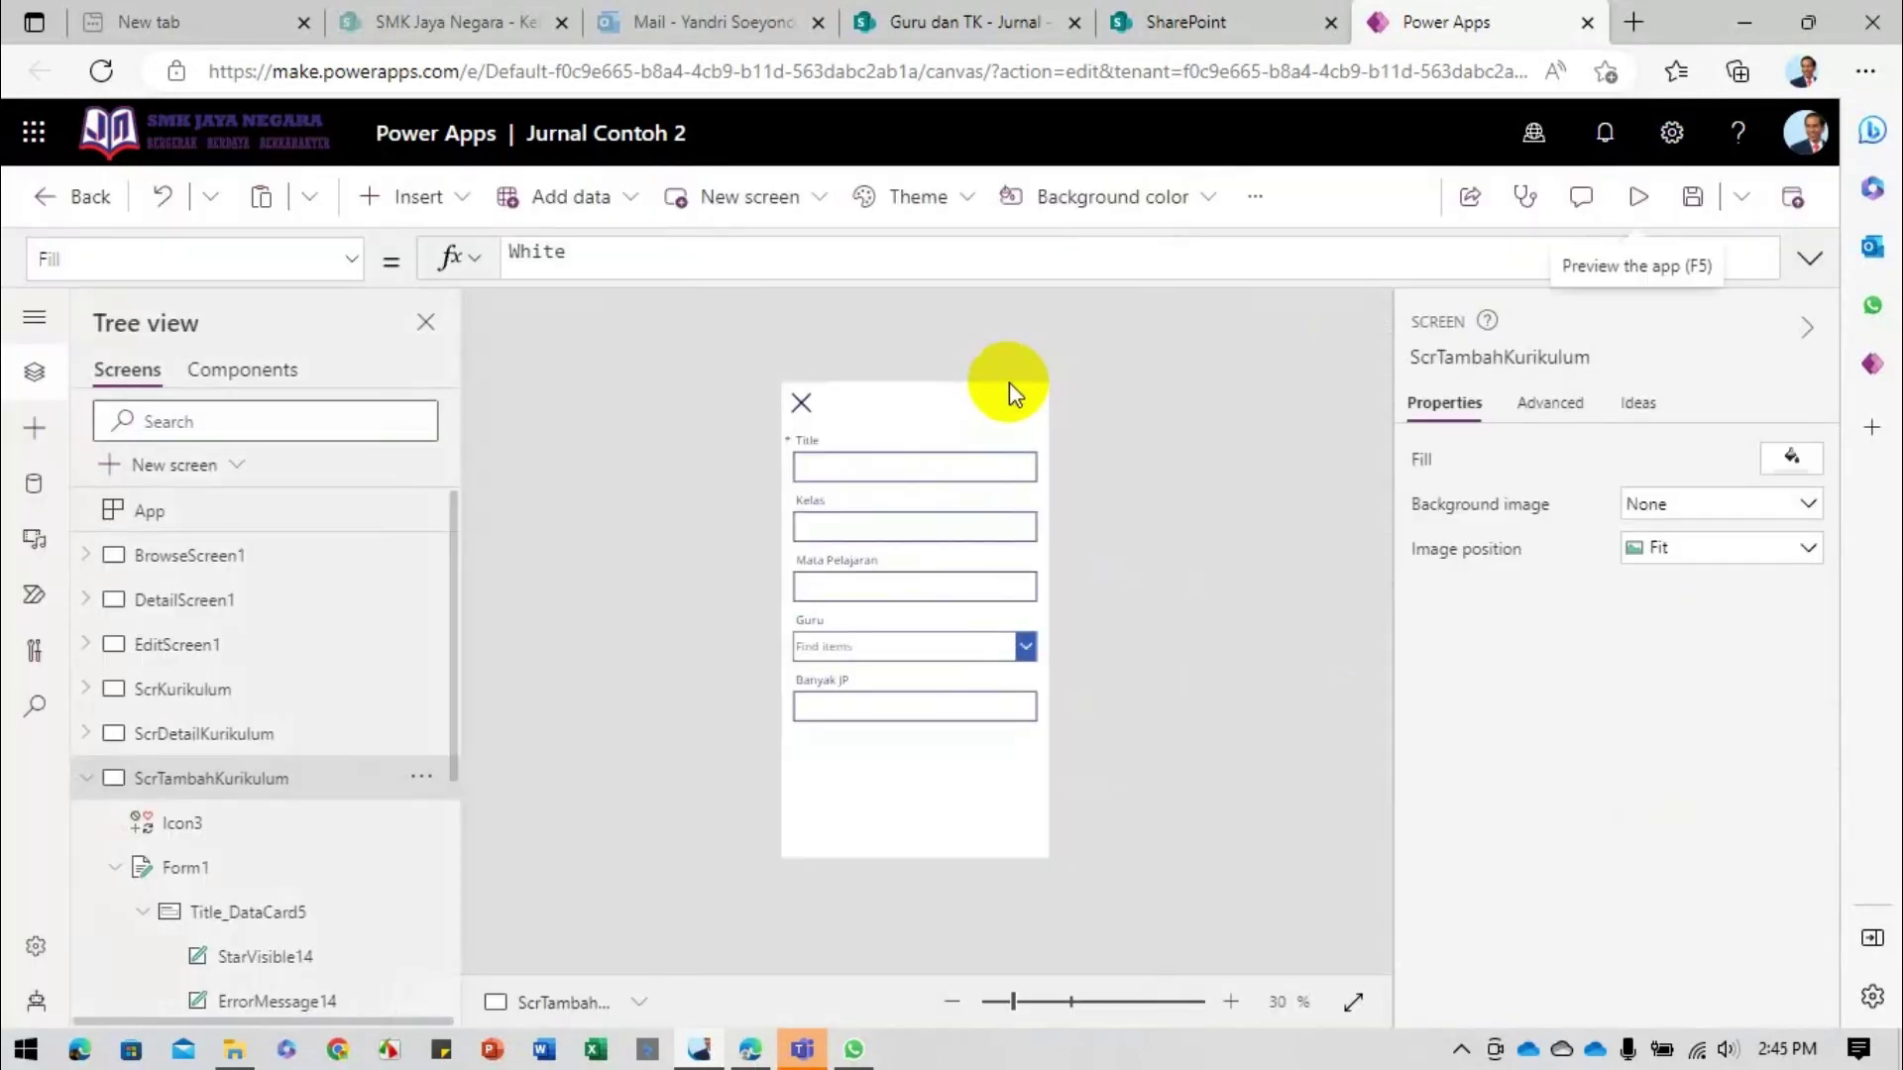
click(85, 778)
click(182, 691)
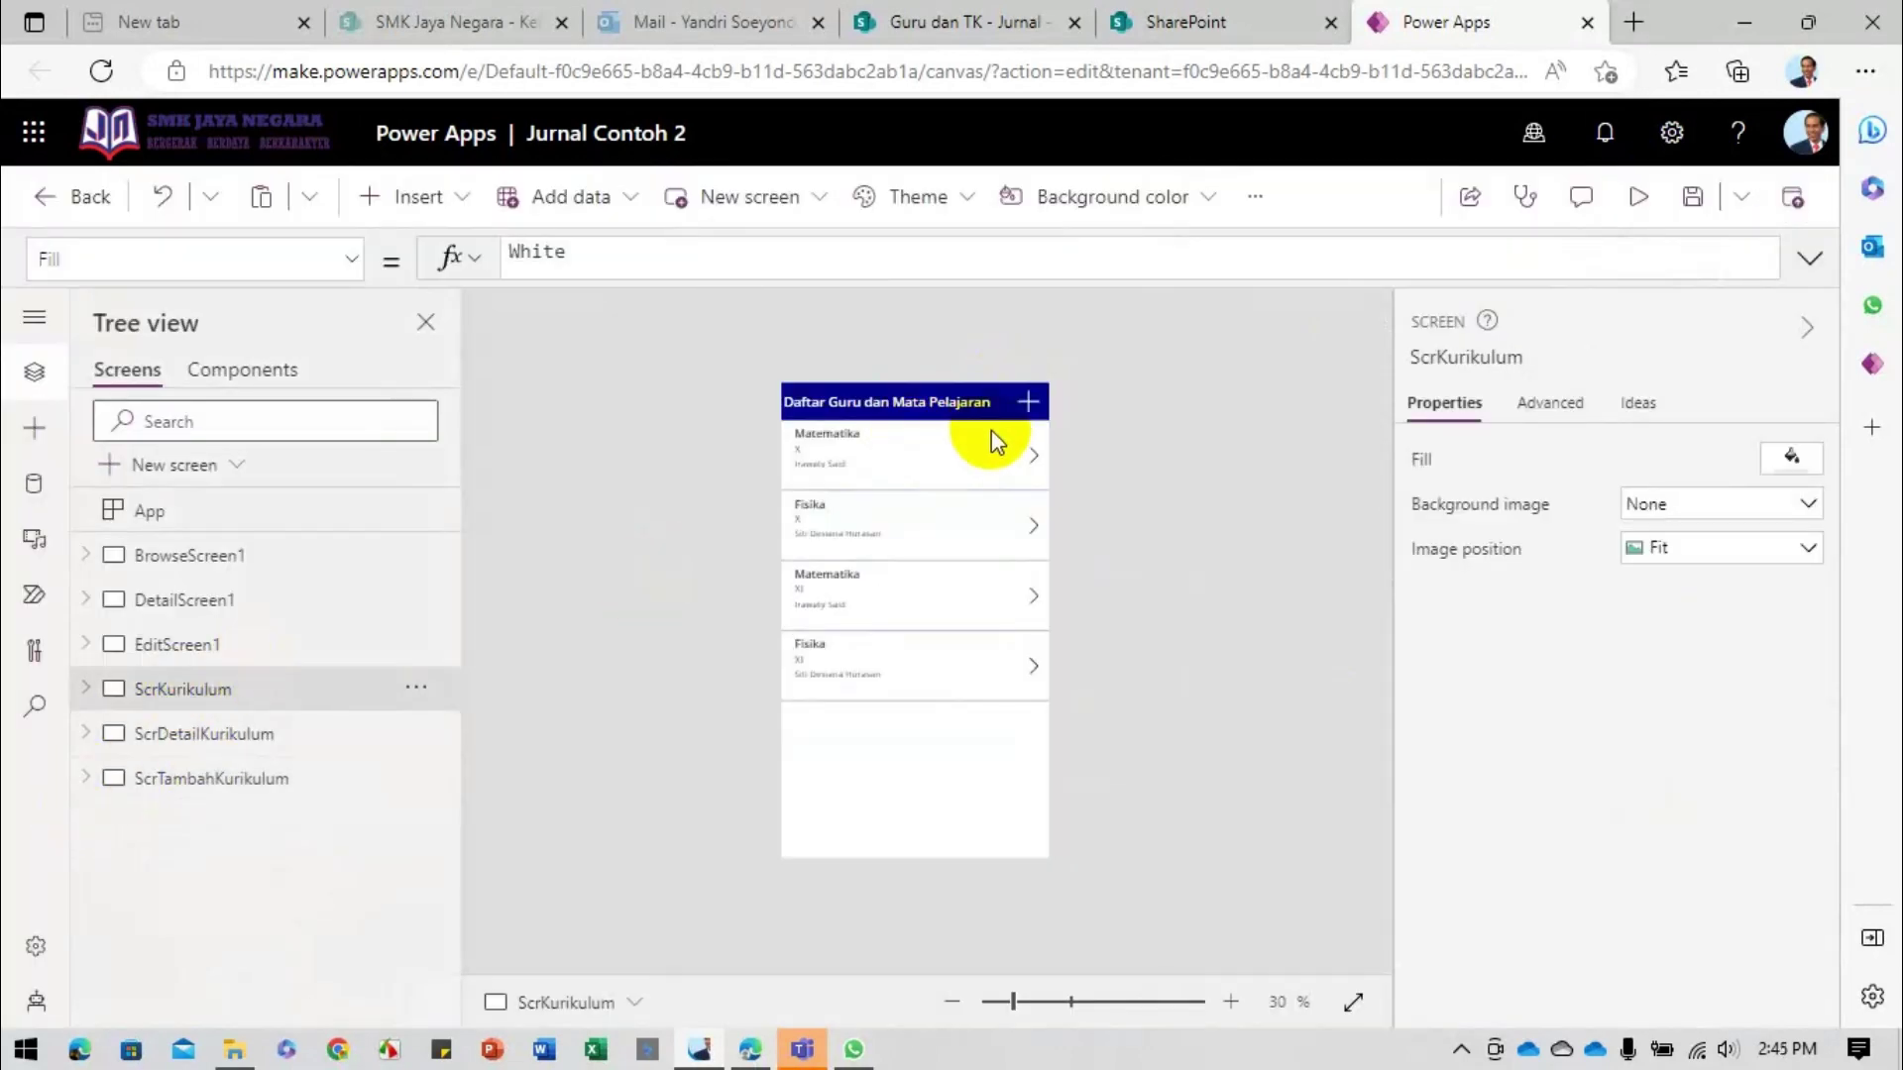
click(1637, 197)
click(1126, 210)
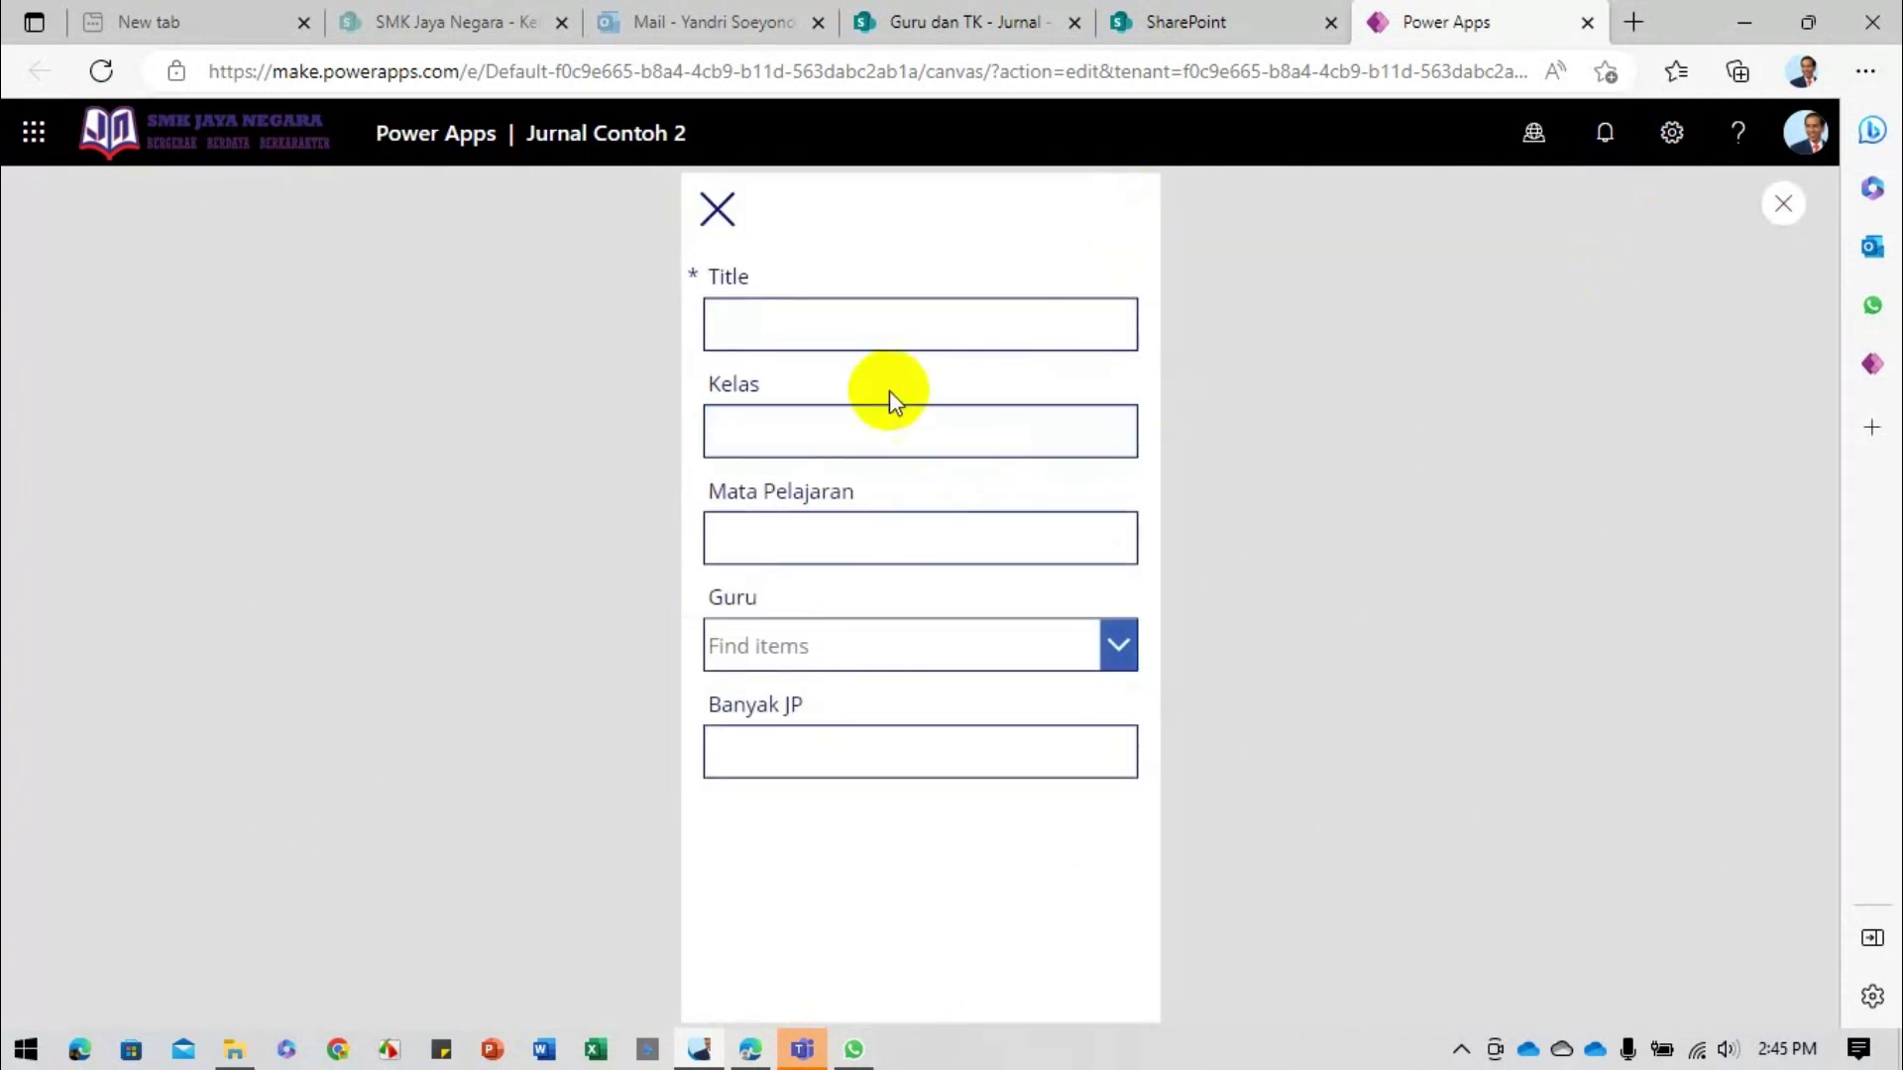
click(713, 220)
key(Escape)
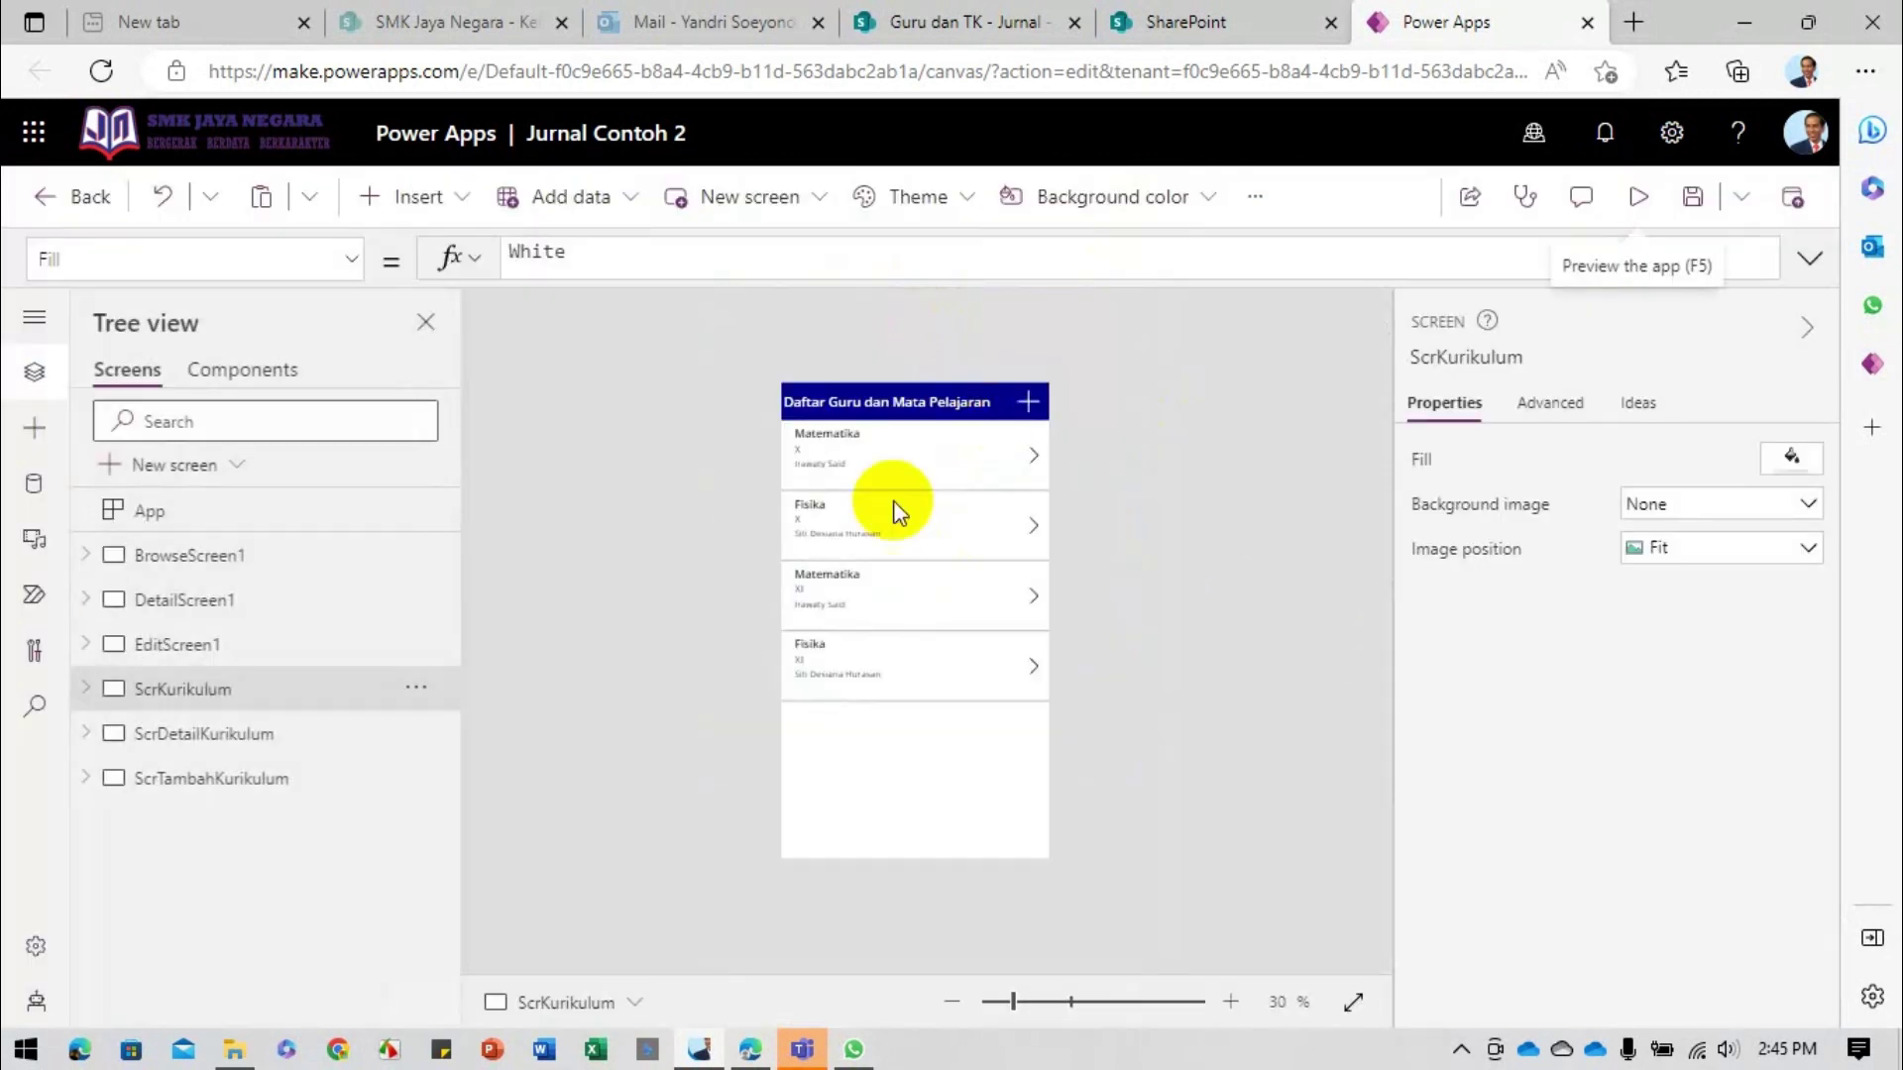
Step: Insert a Check icon on the ScrTambahKurikulum screen and place it above the form, opposite the Cancel icon
click(212, 778)
click(471, 197)
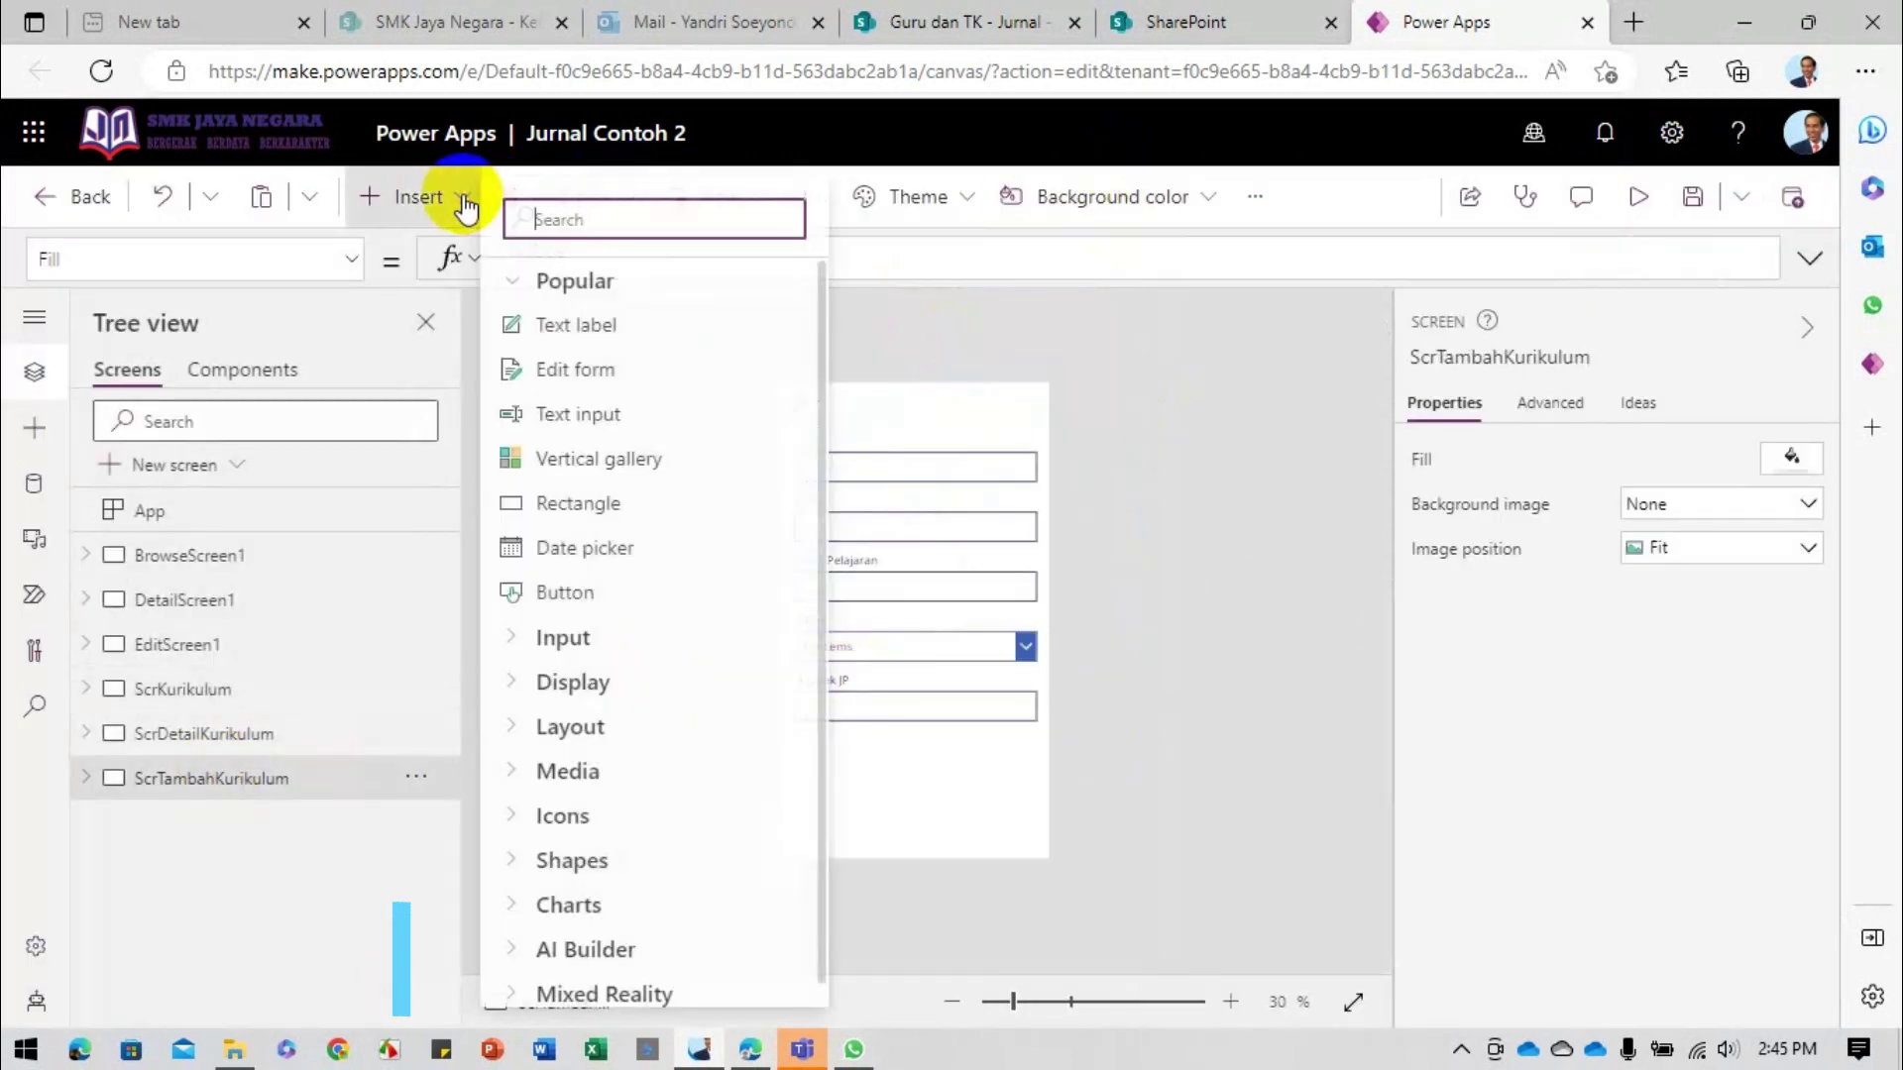
text(che)
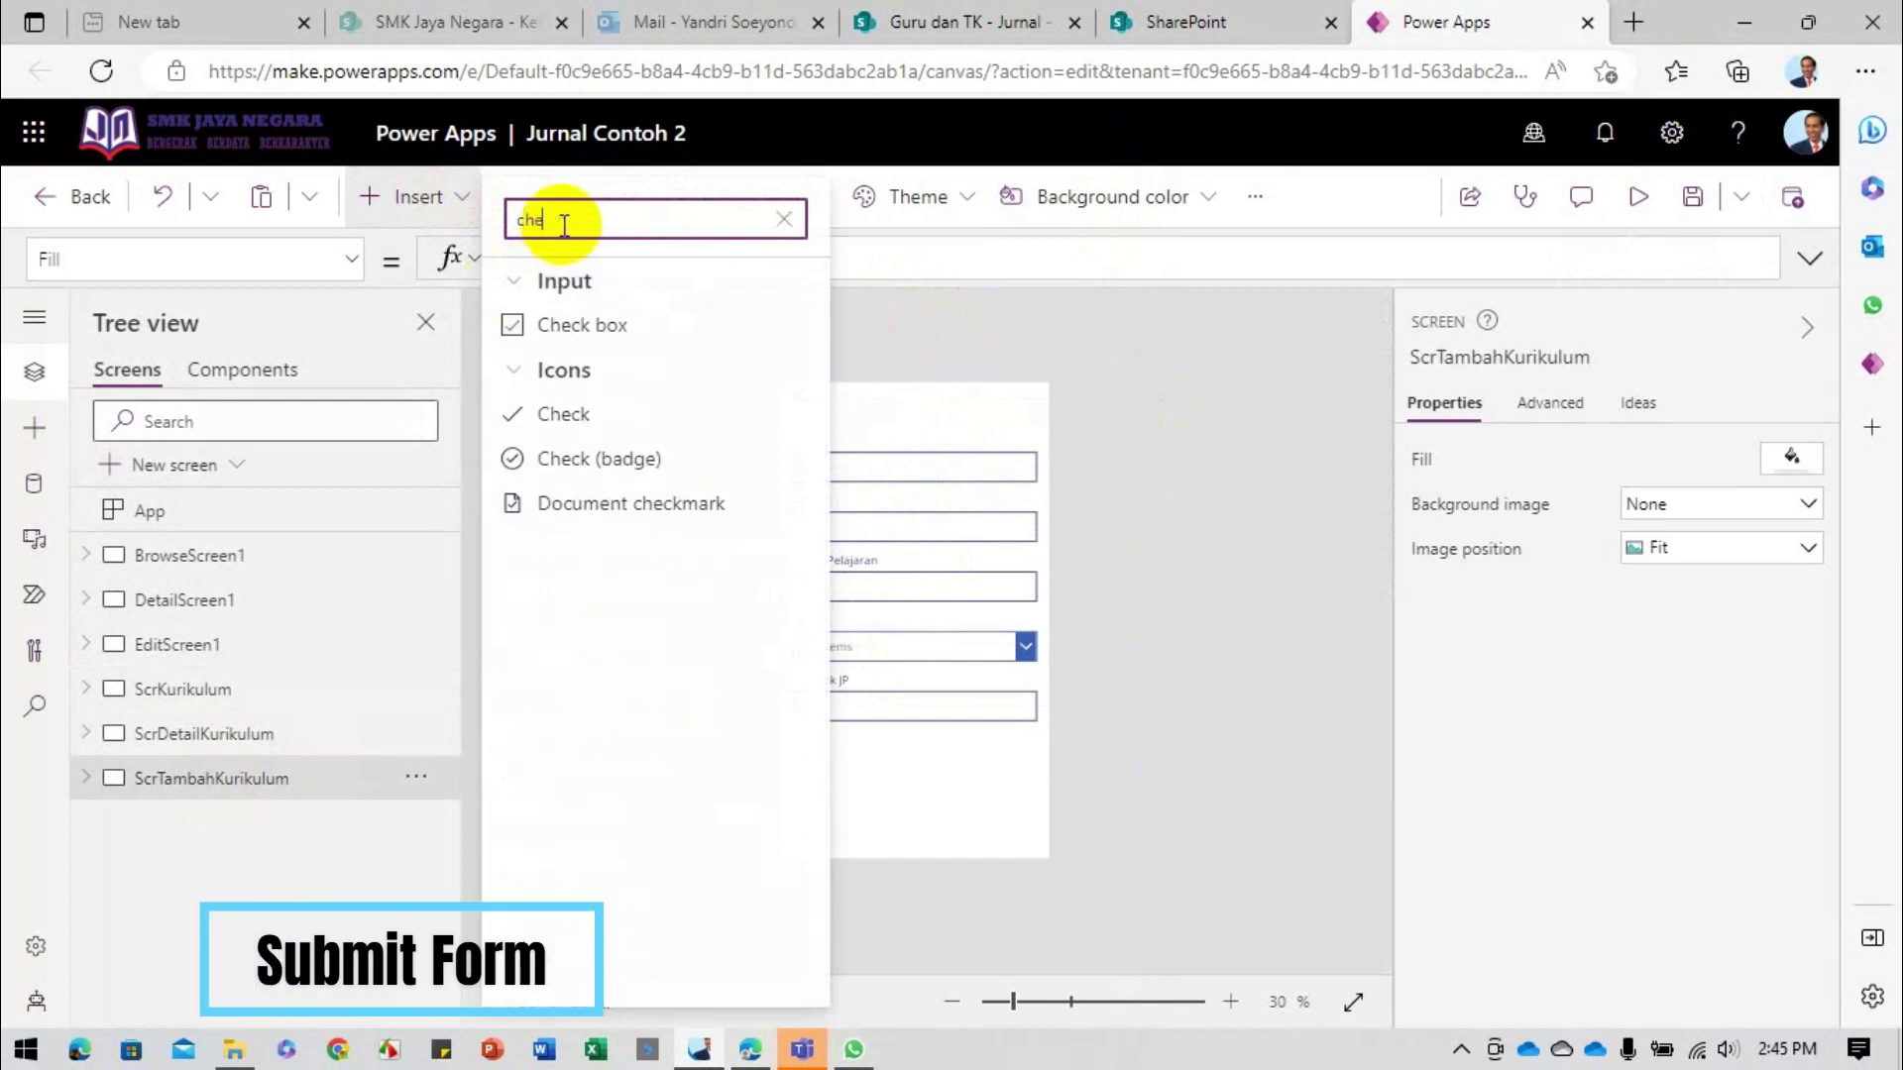
click(565, 412)
drag(813, 411, 1023, 402)
Step: Set the Check icon's OnSelect property to SubmitForm(Form1) and save the app
click(1552, 397)
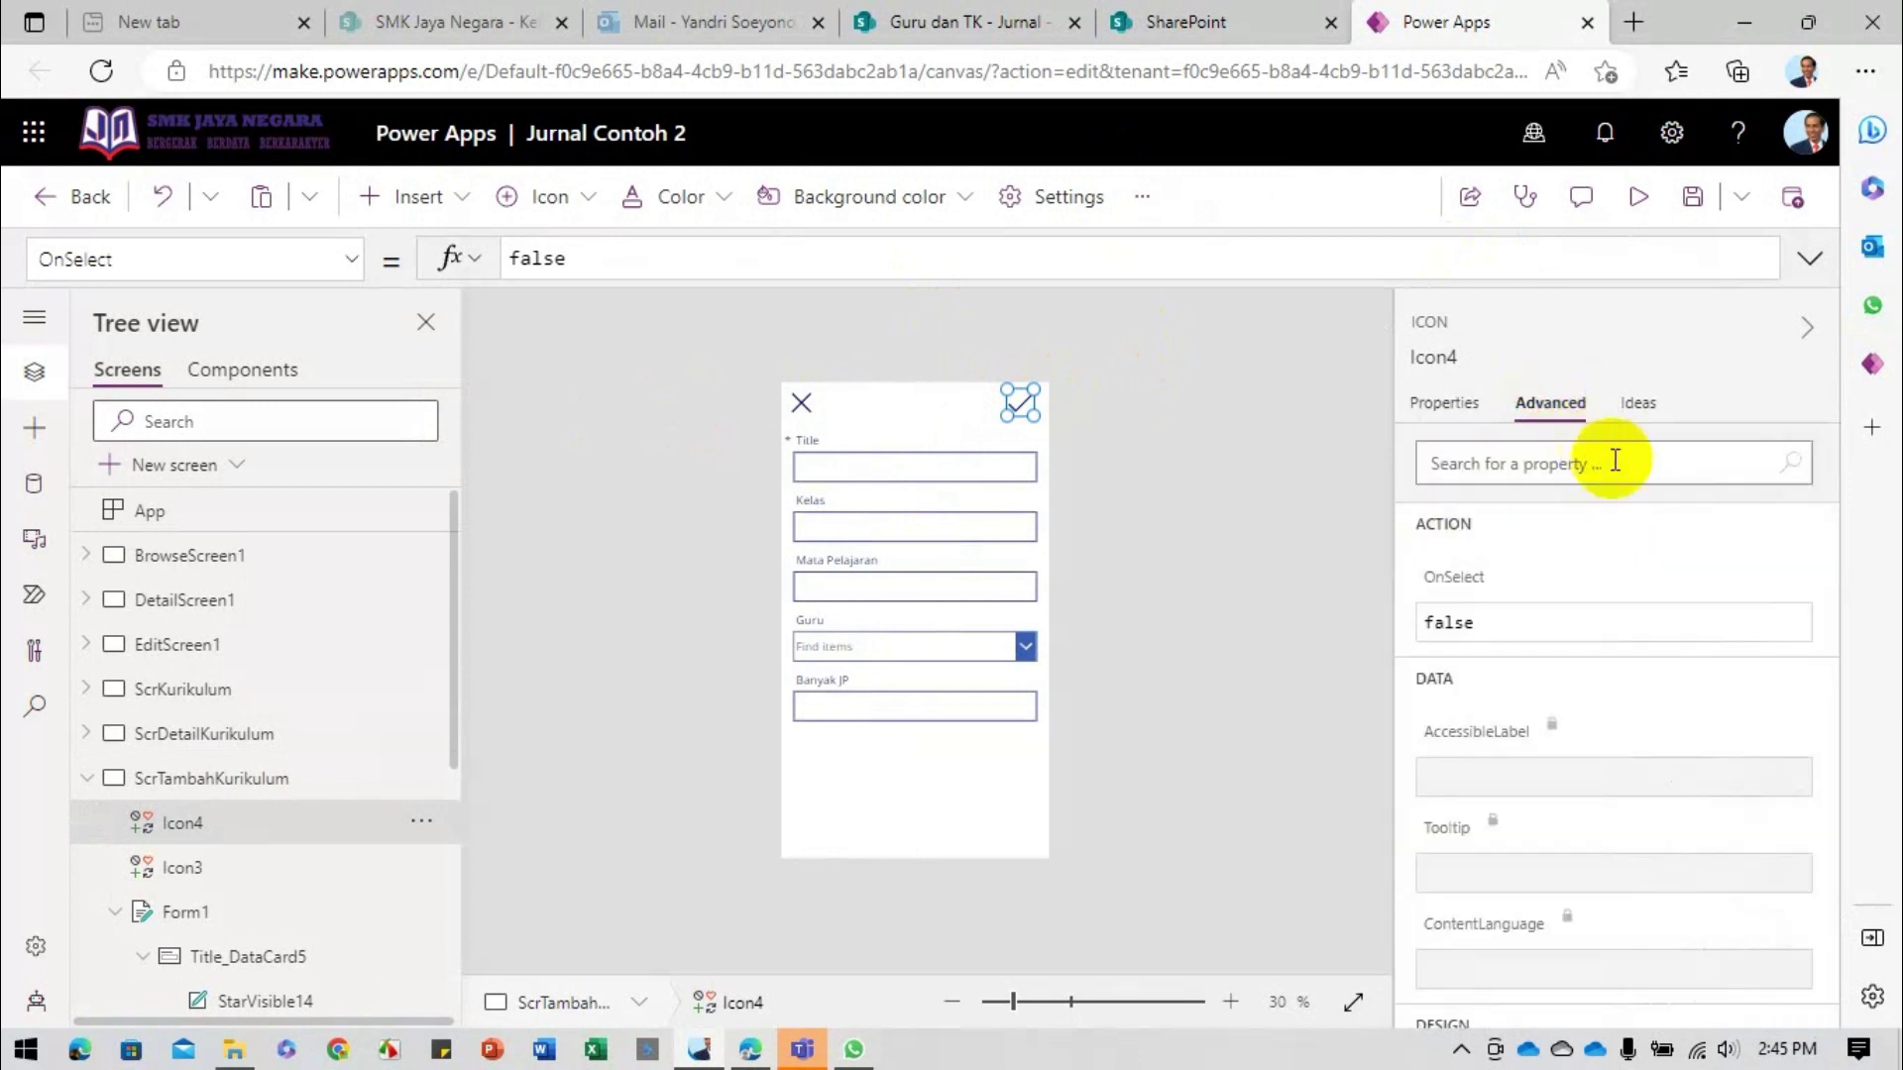
click(920, 727)
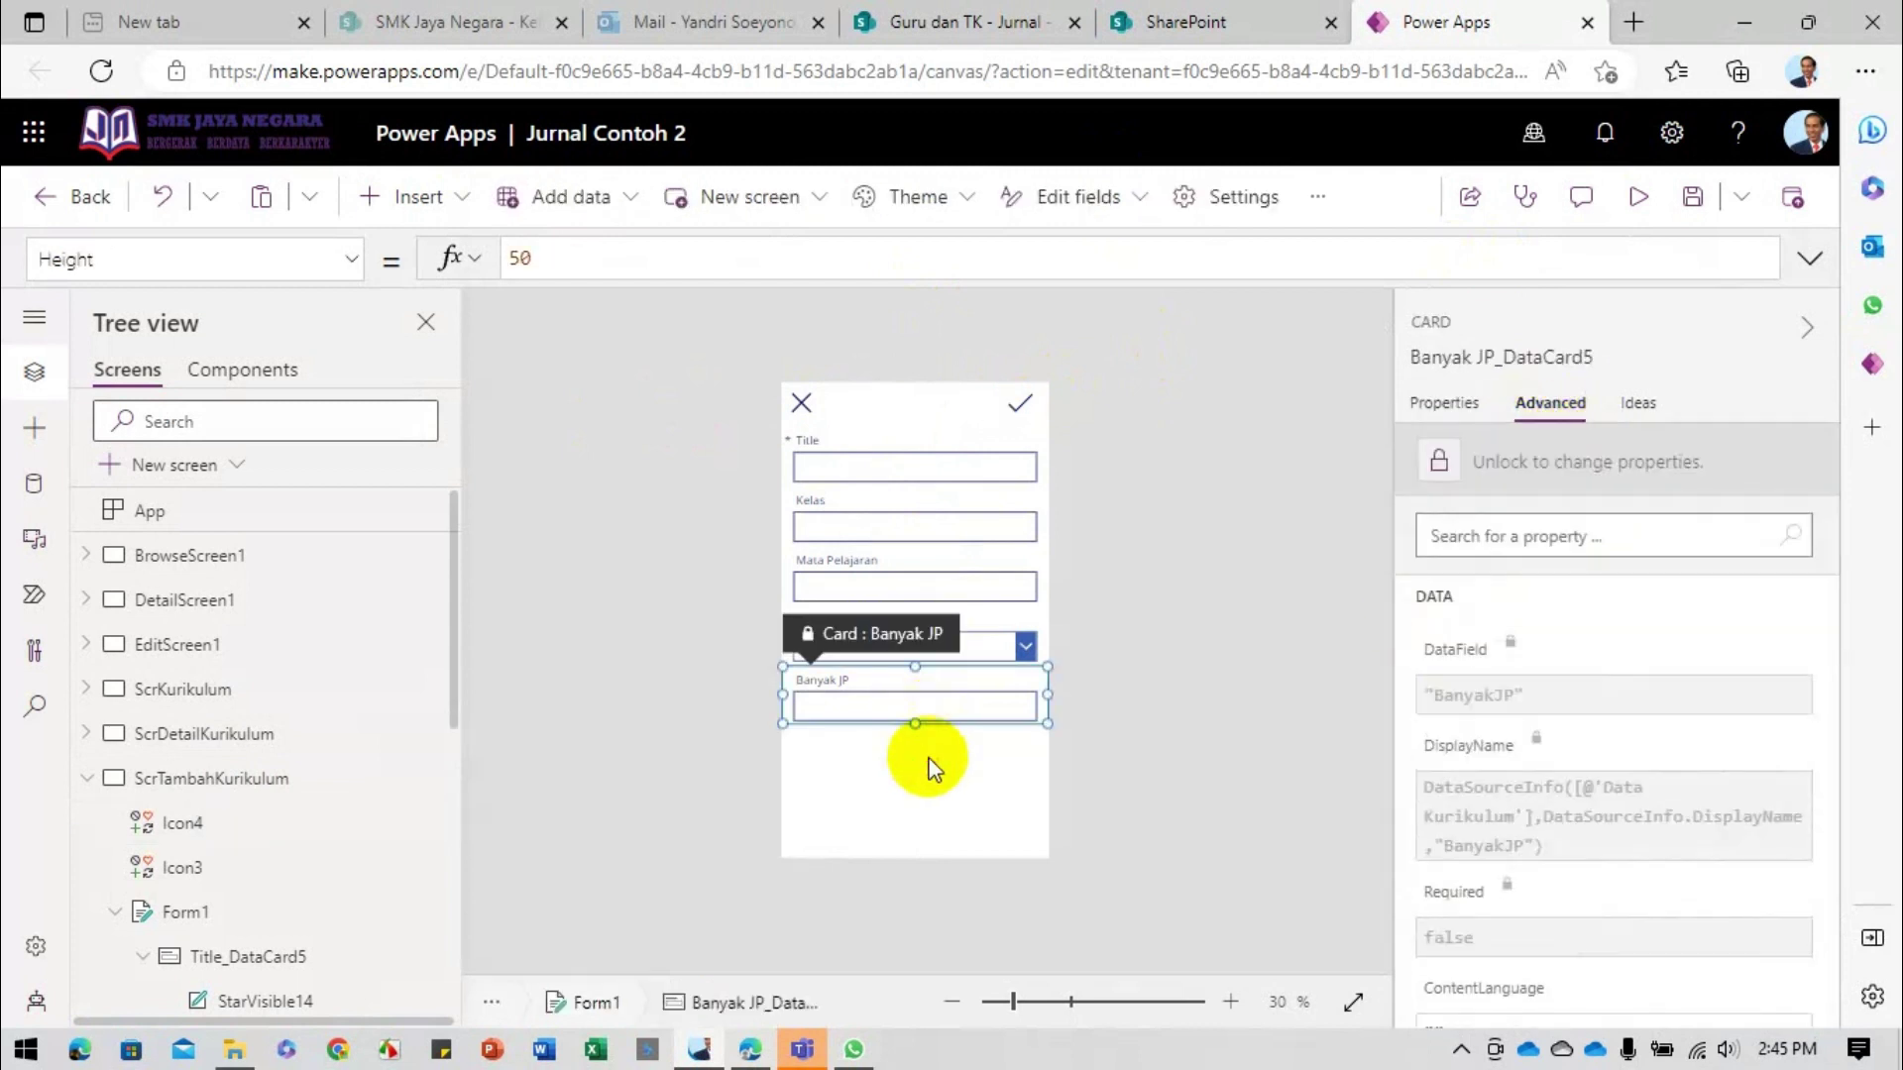
click(926, 757)
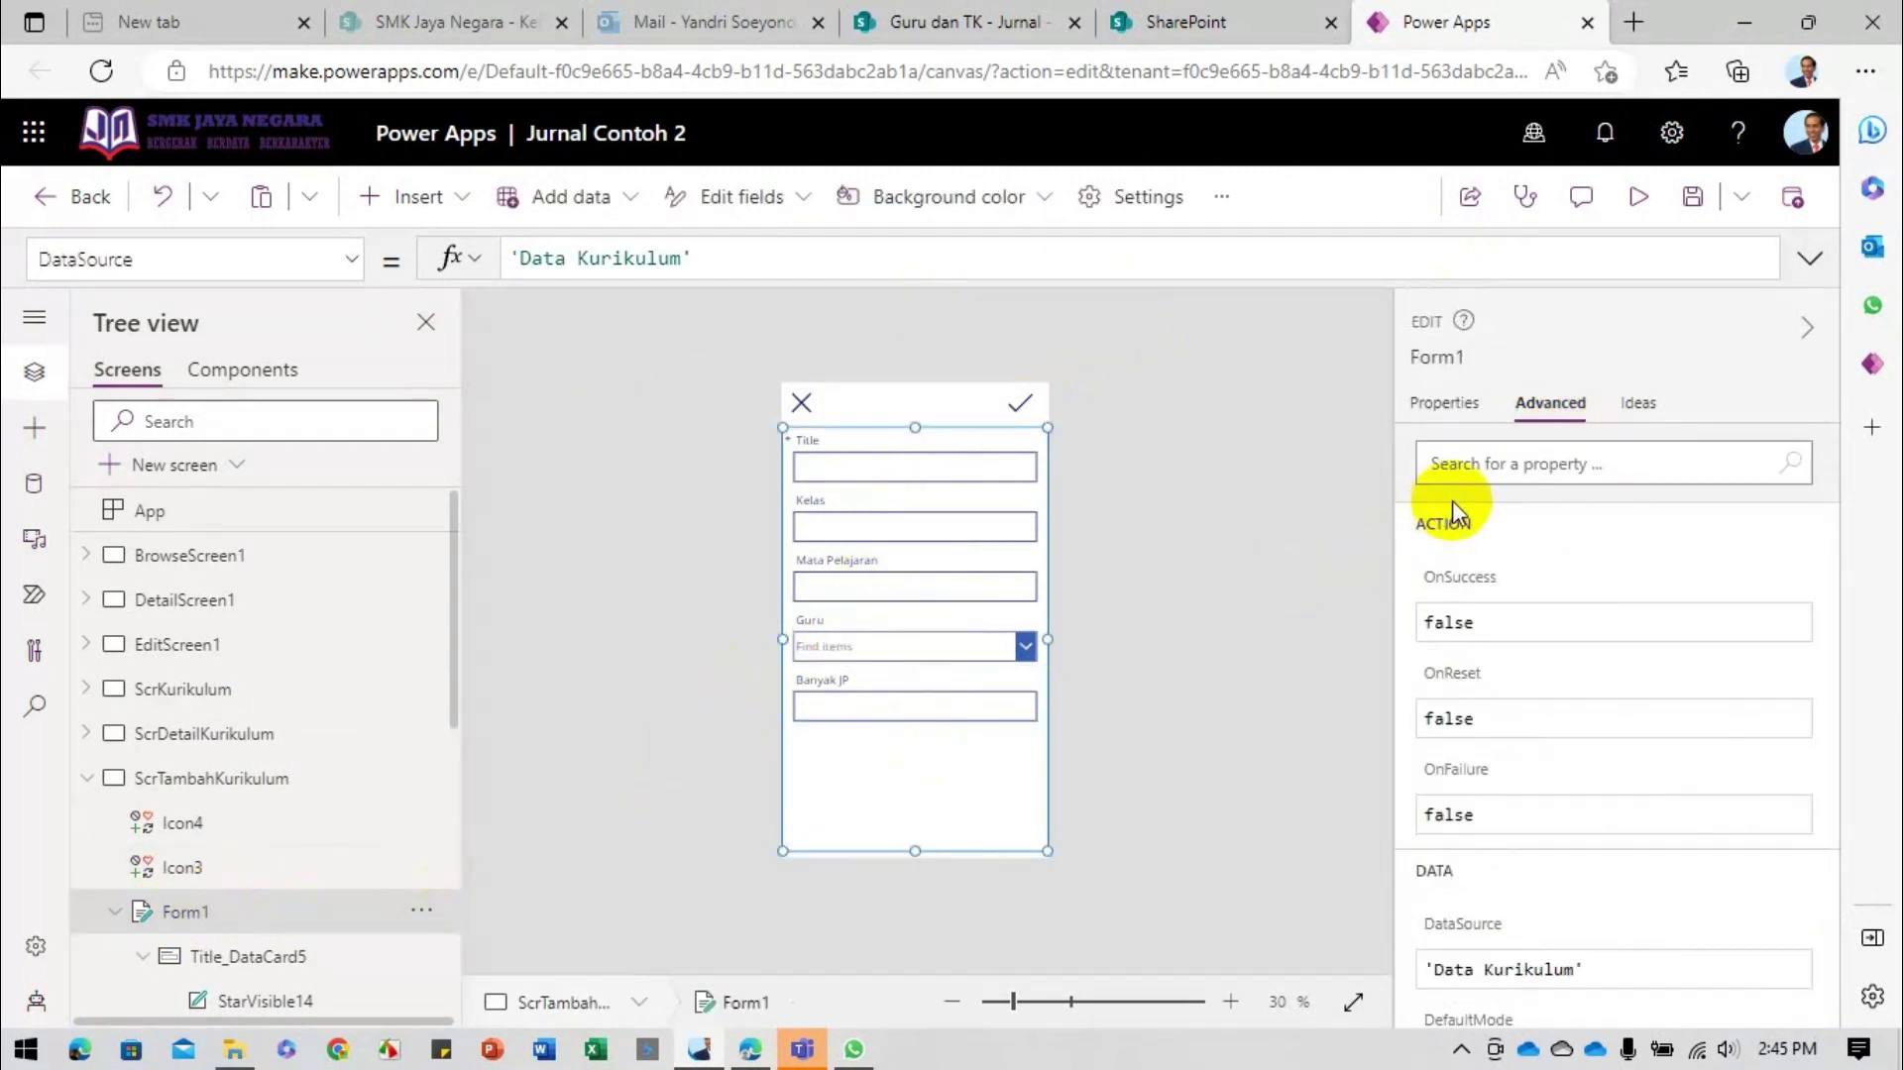
click(1017, 402)
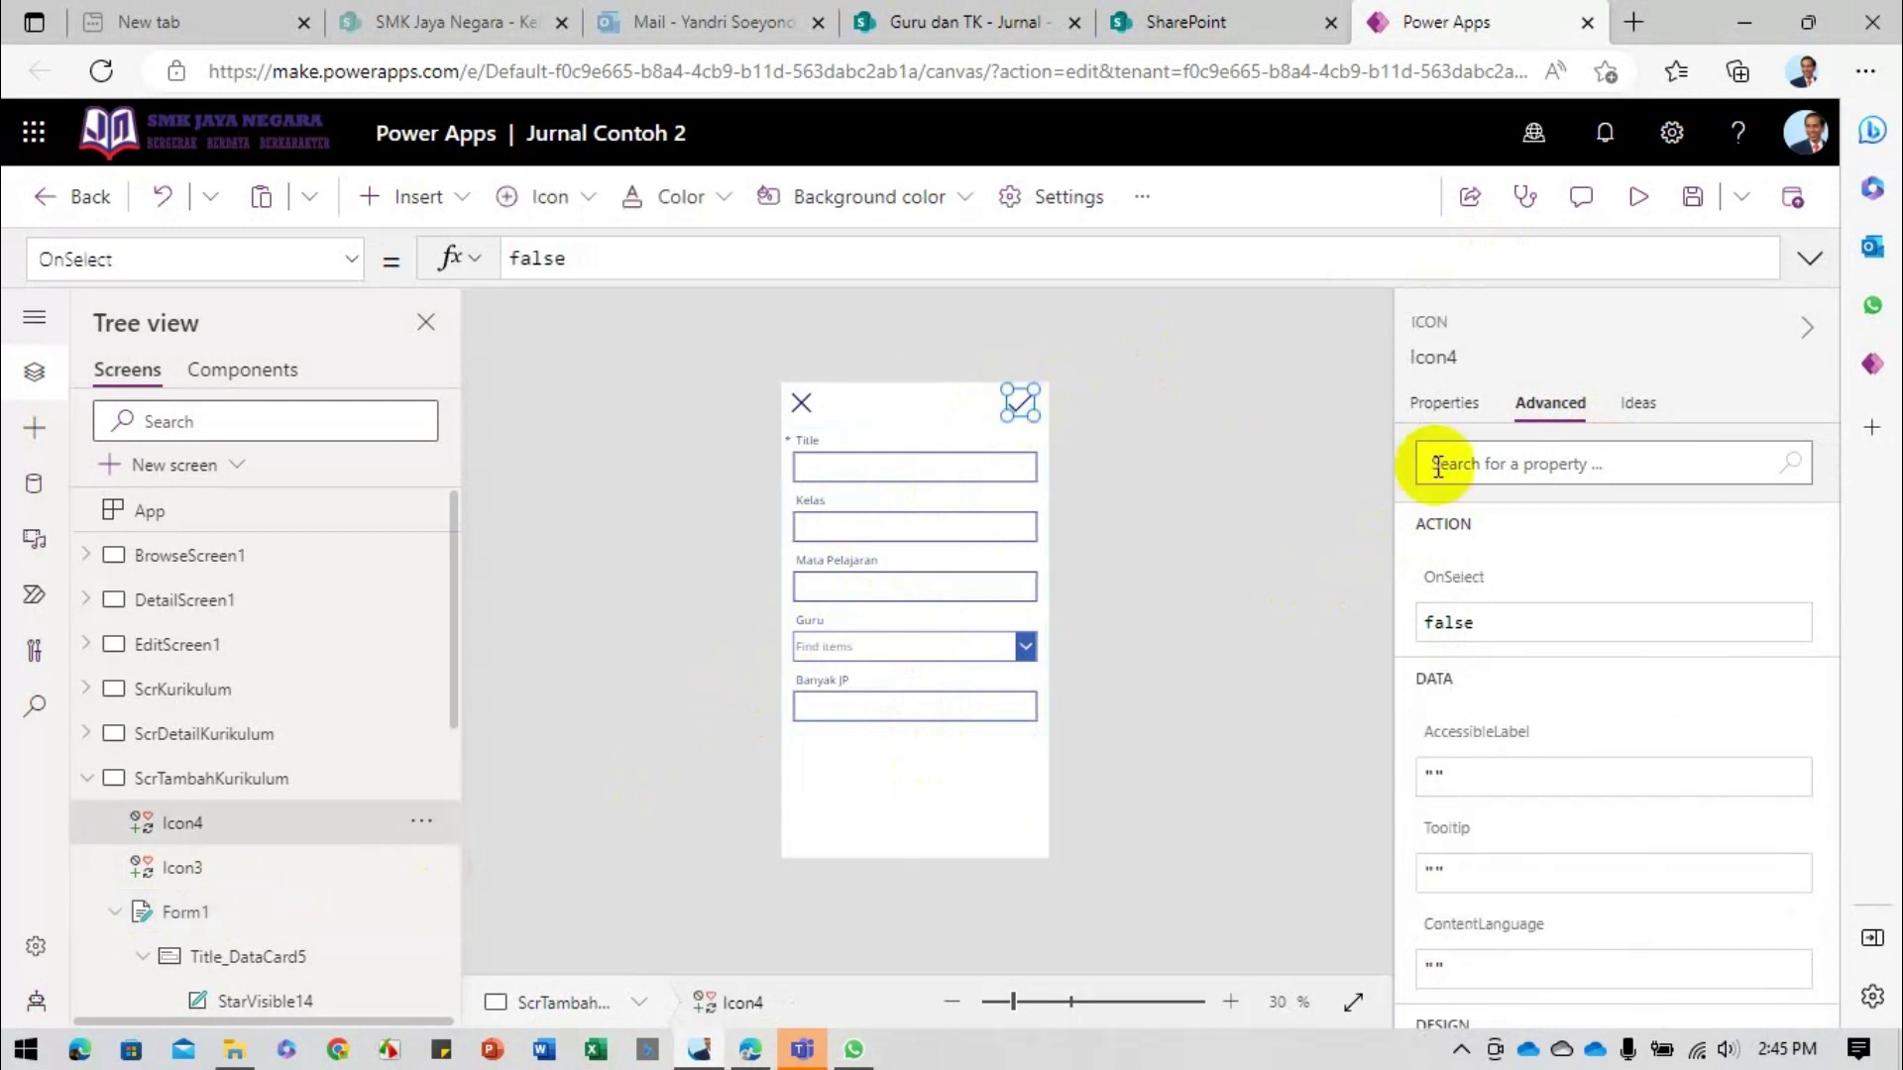
click(1498, 623)
text(submitForm()
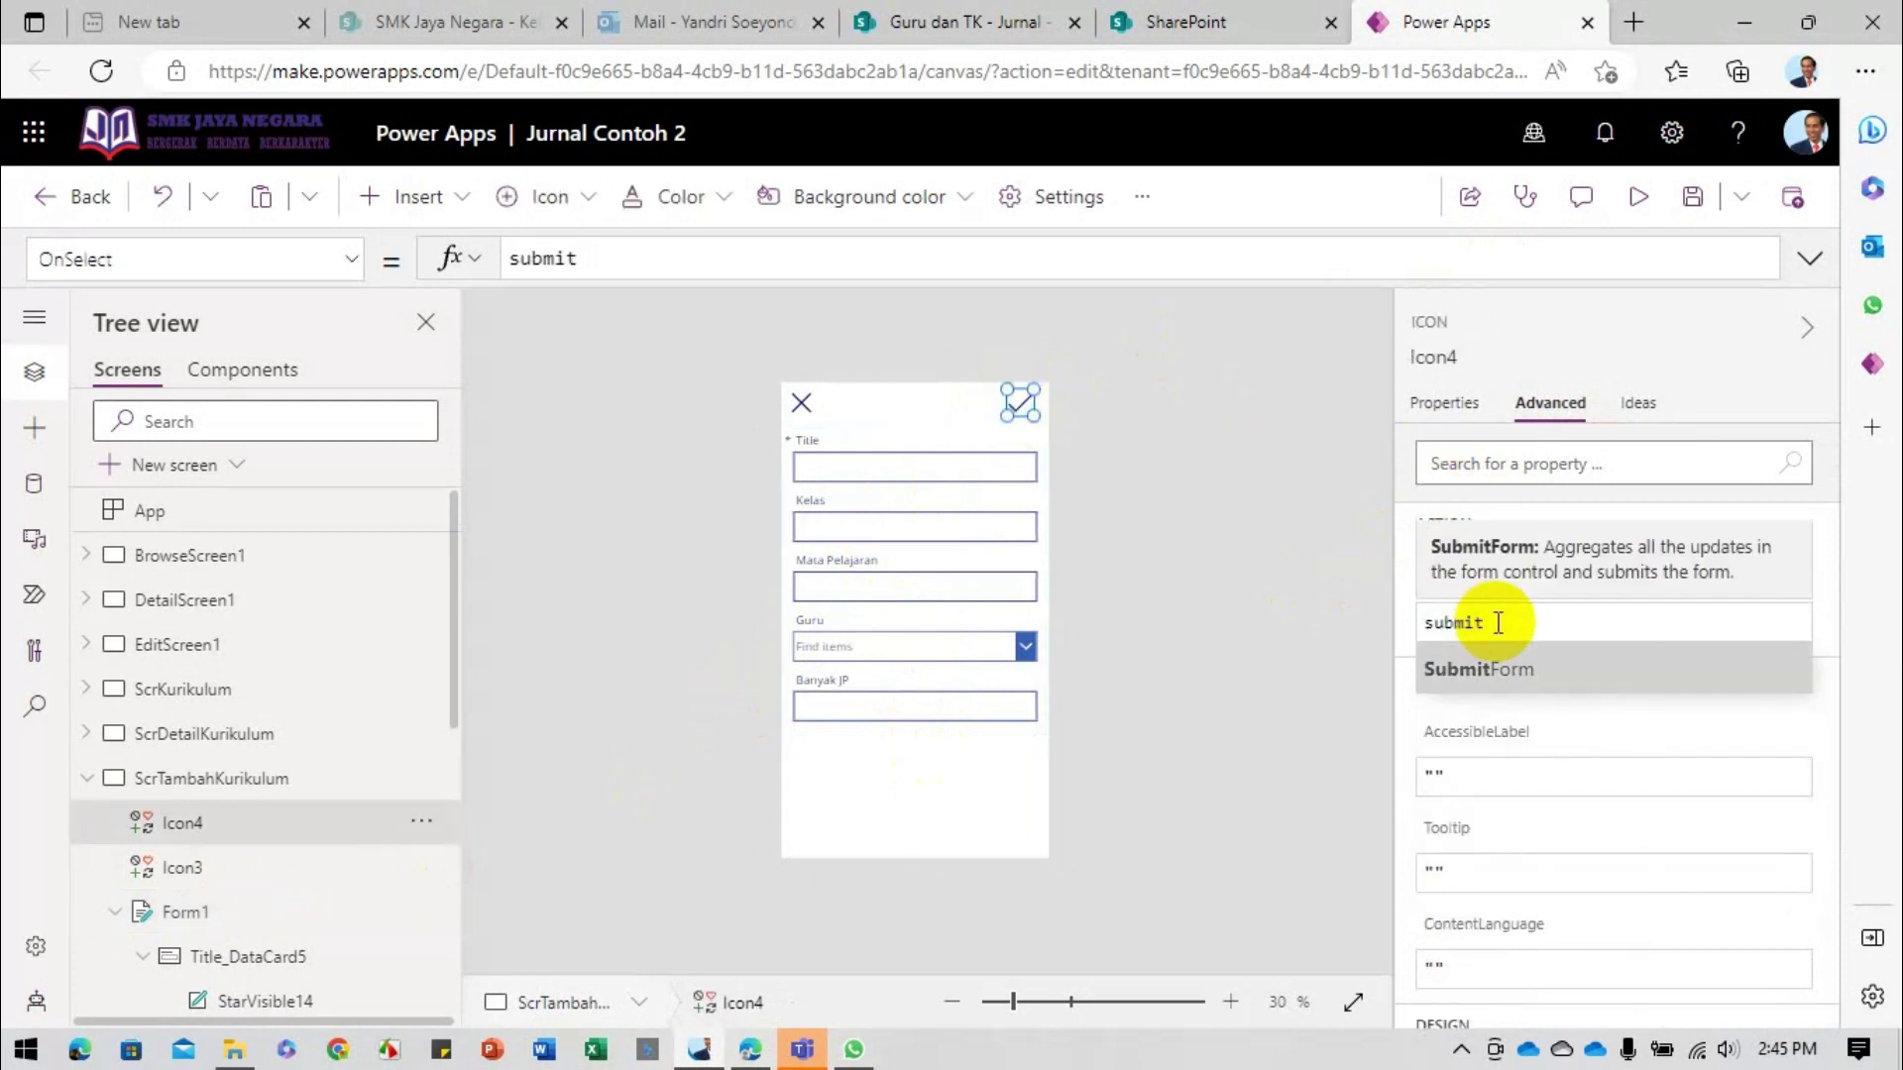
key(Tab)
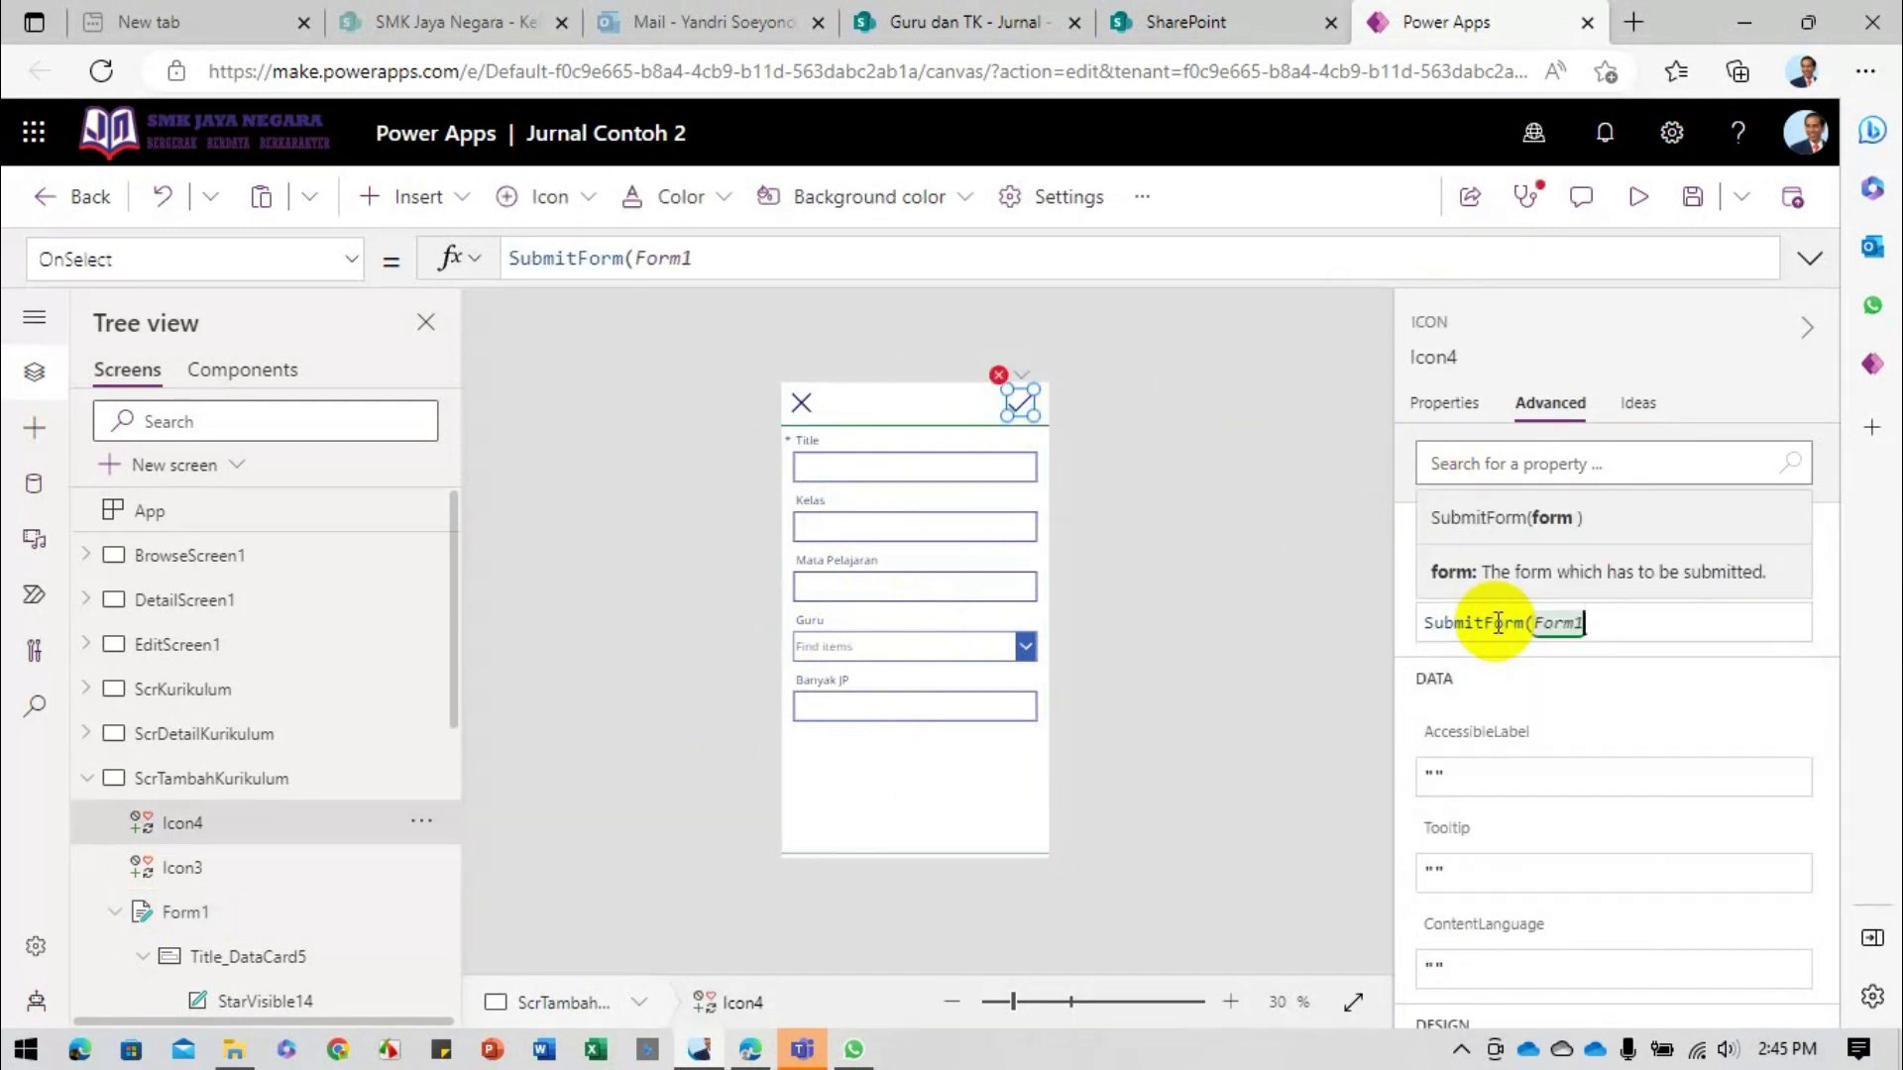
text())
click(1282, 614)
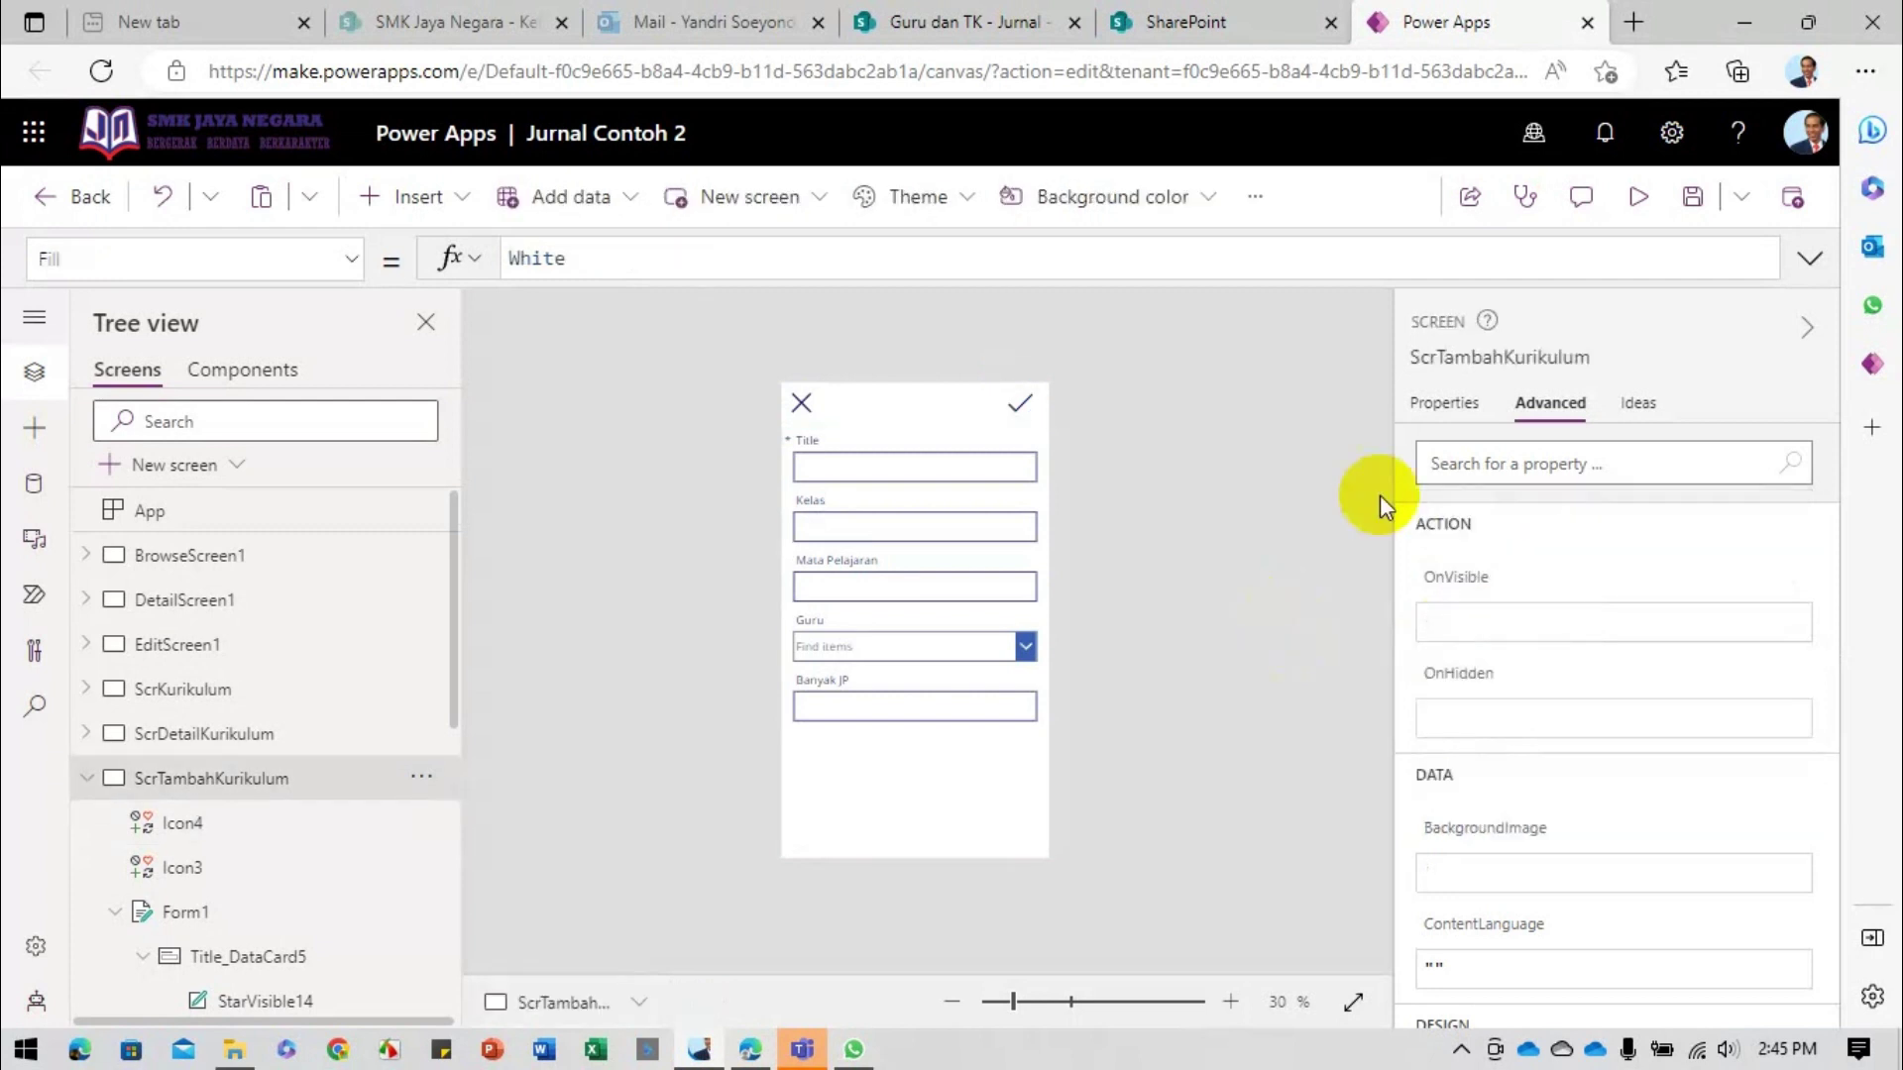
click(1691, 198)
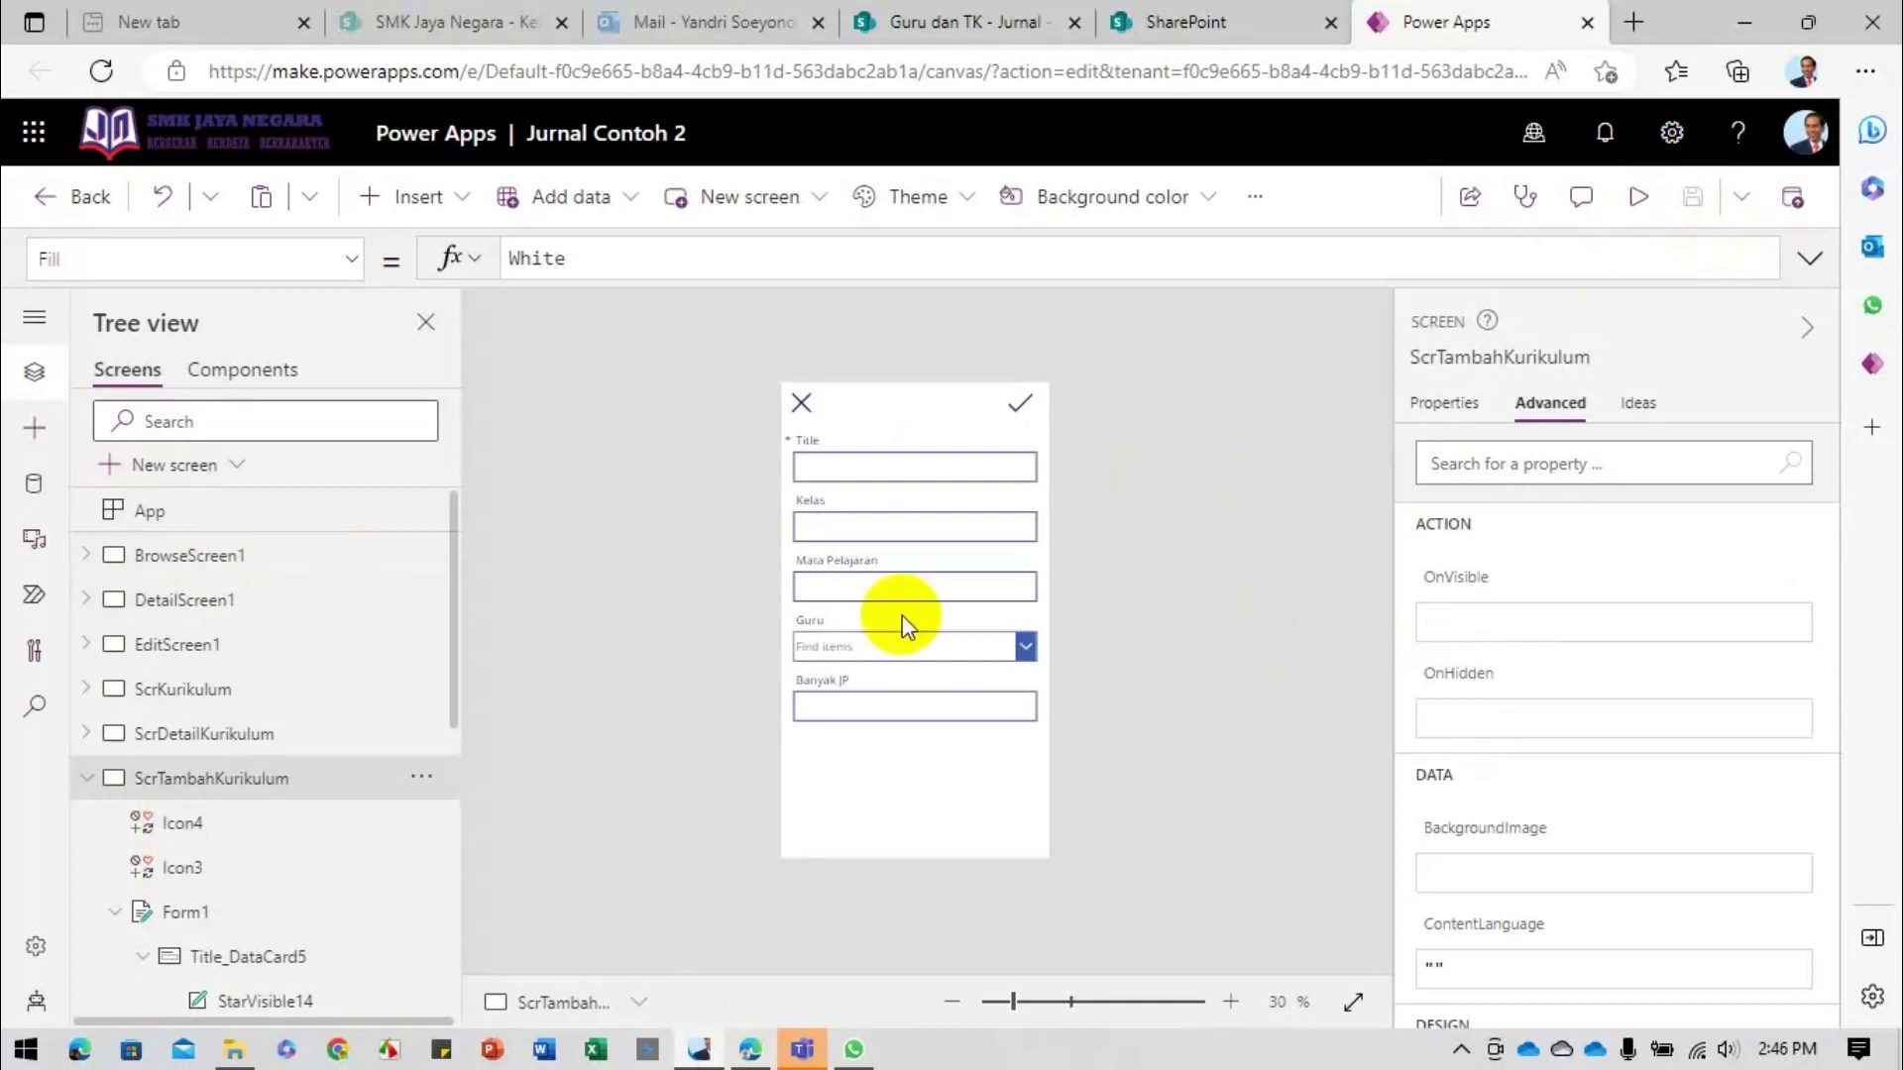
Step: Preview the app from ScrKurikulum and test cancelling out of the add form and the first record's details
click(187, 691)
click(1635, 198)
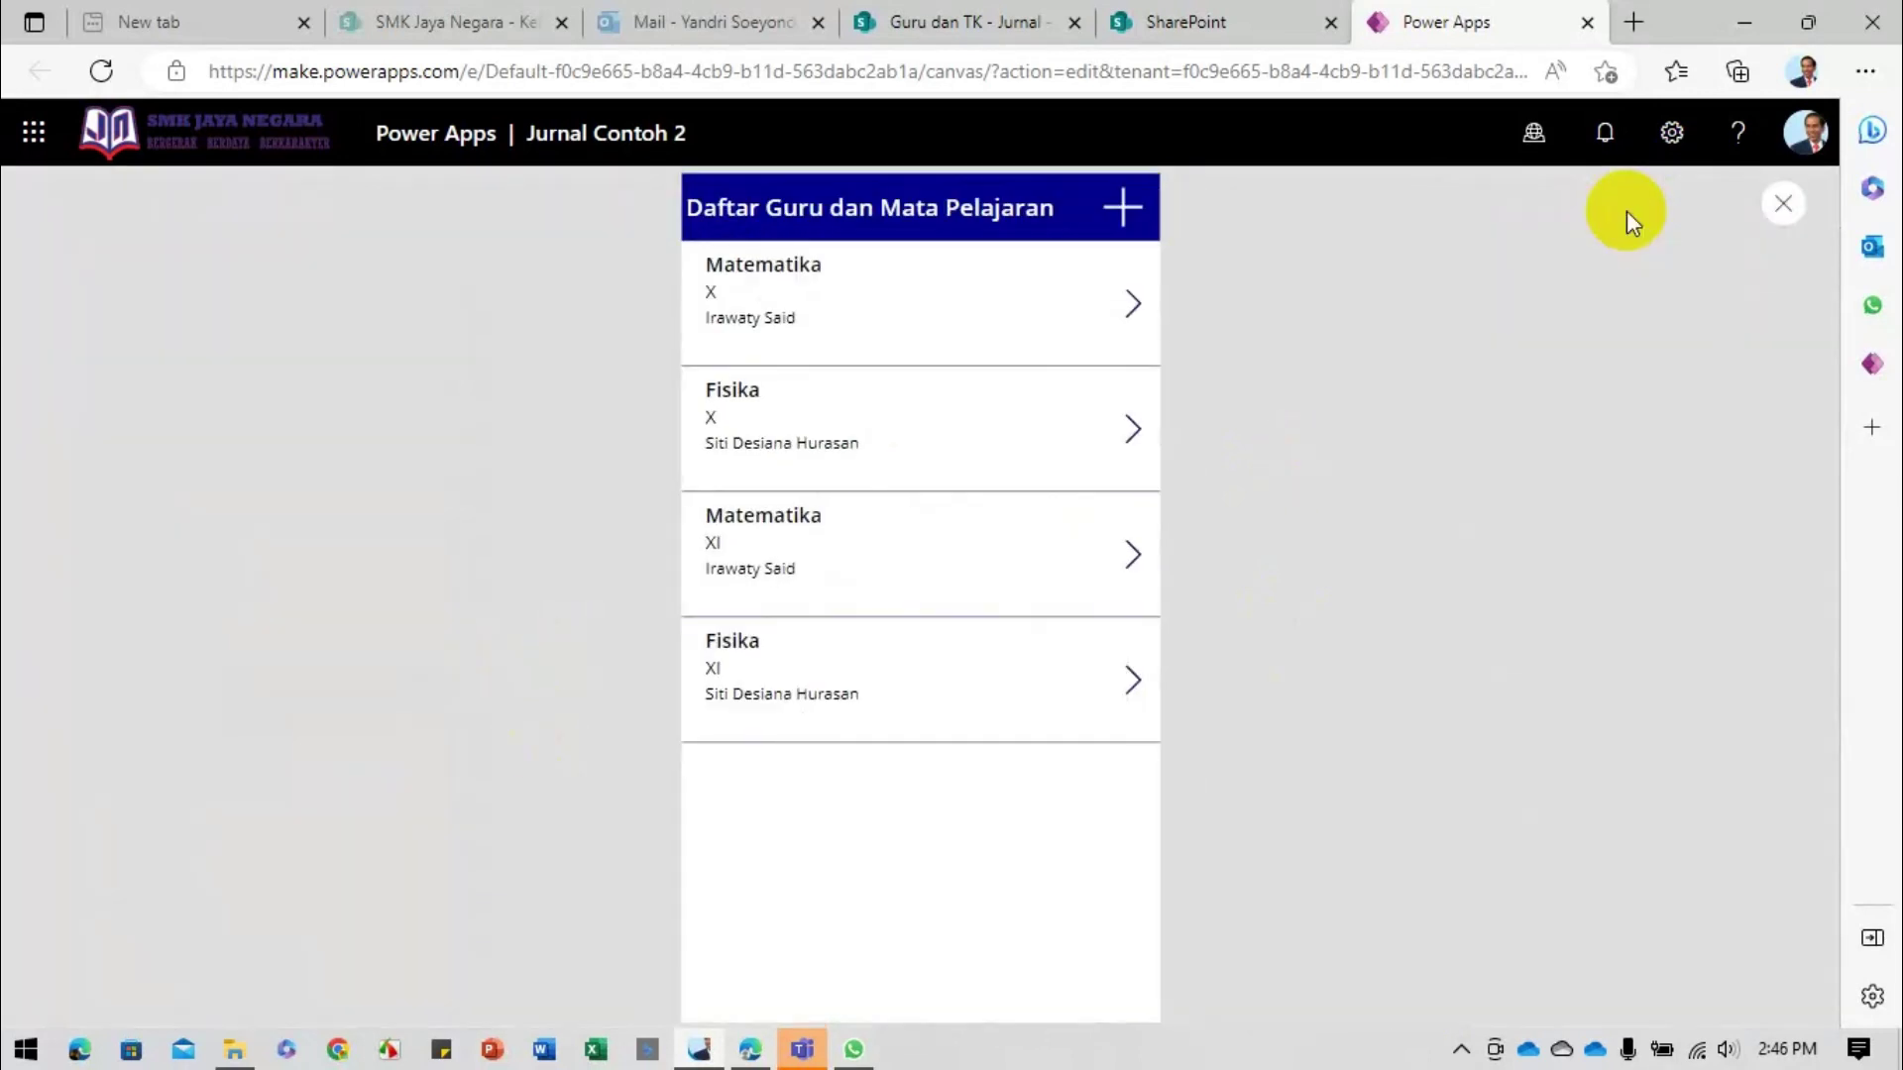
click(1120, 228)
click(805, 324)
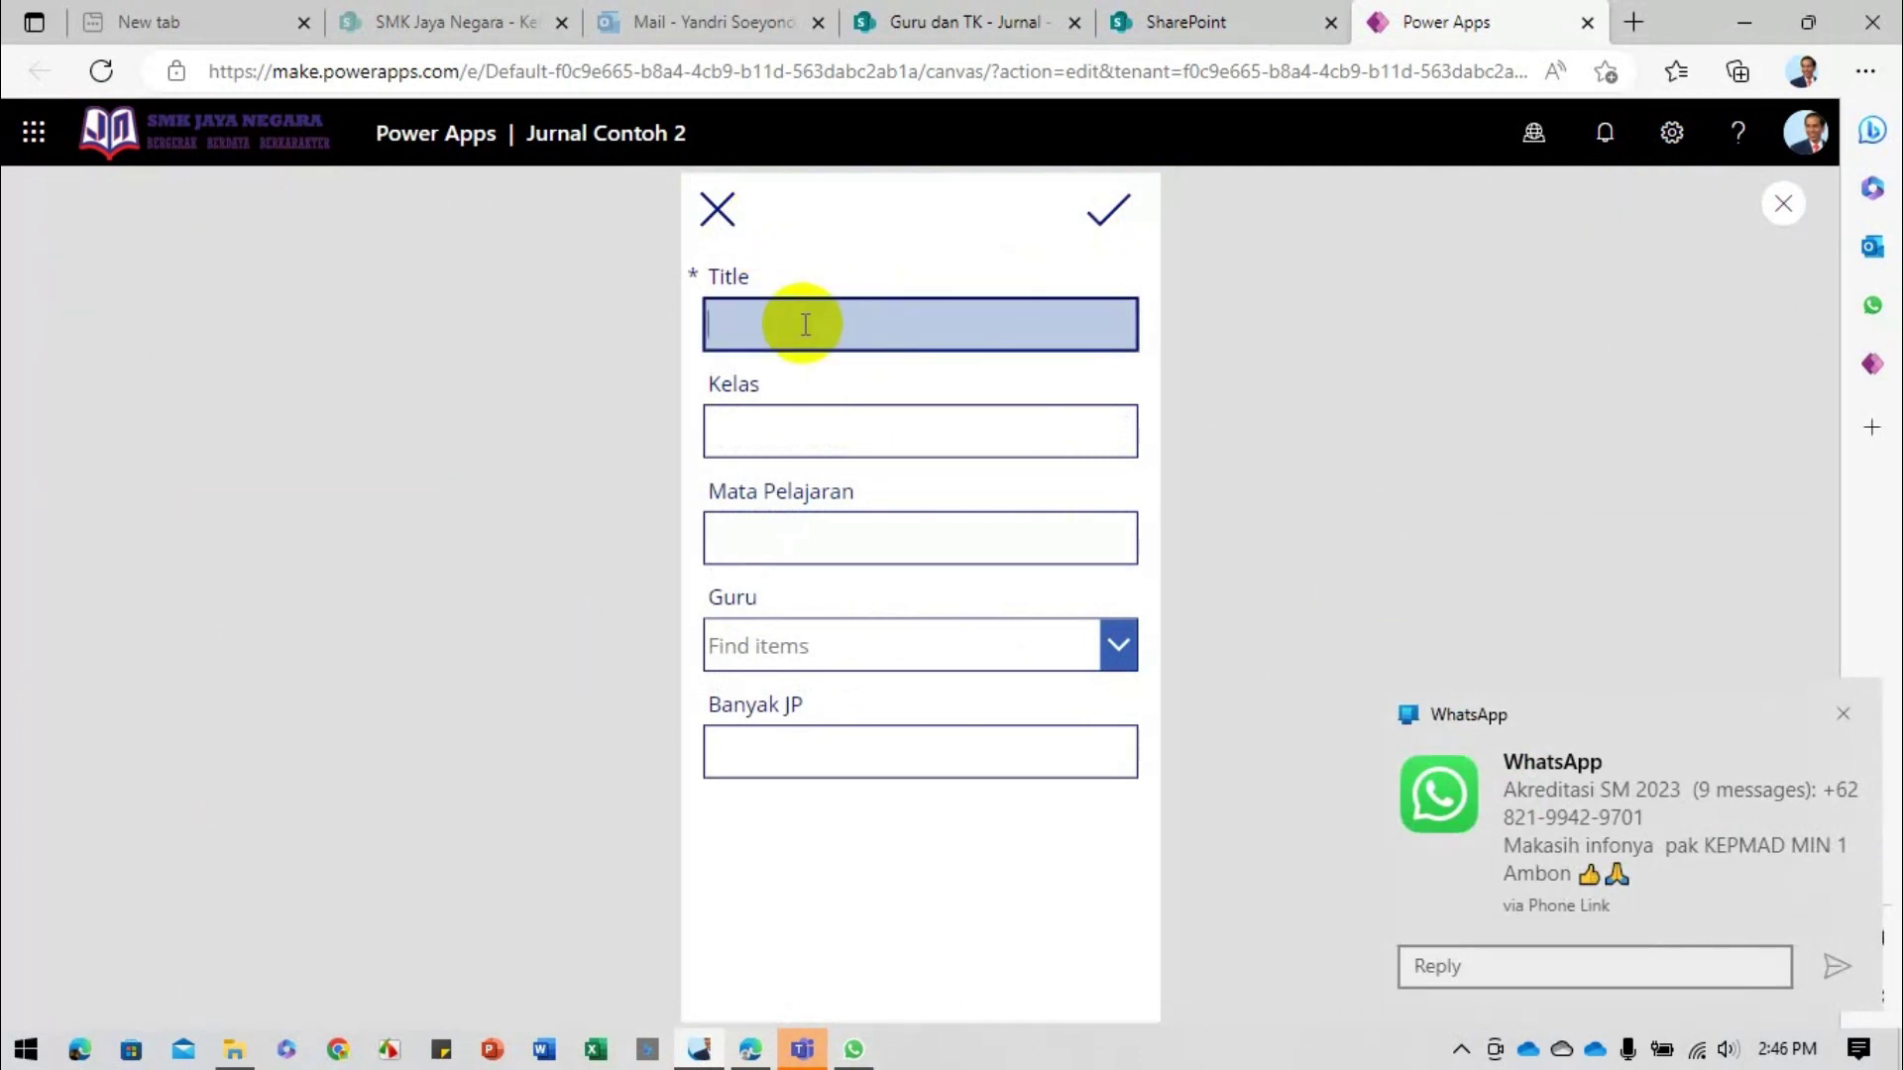
click(717, 210)
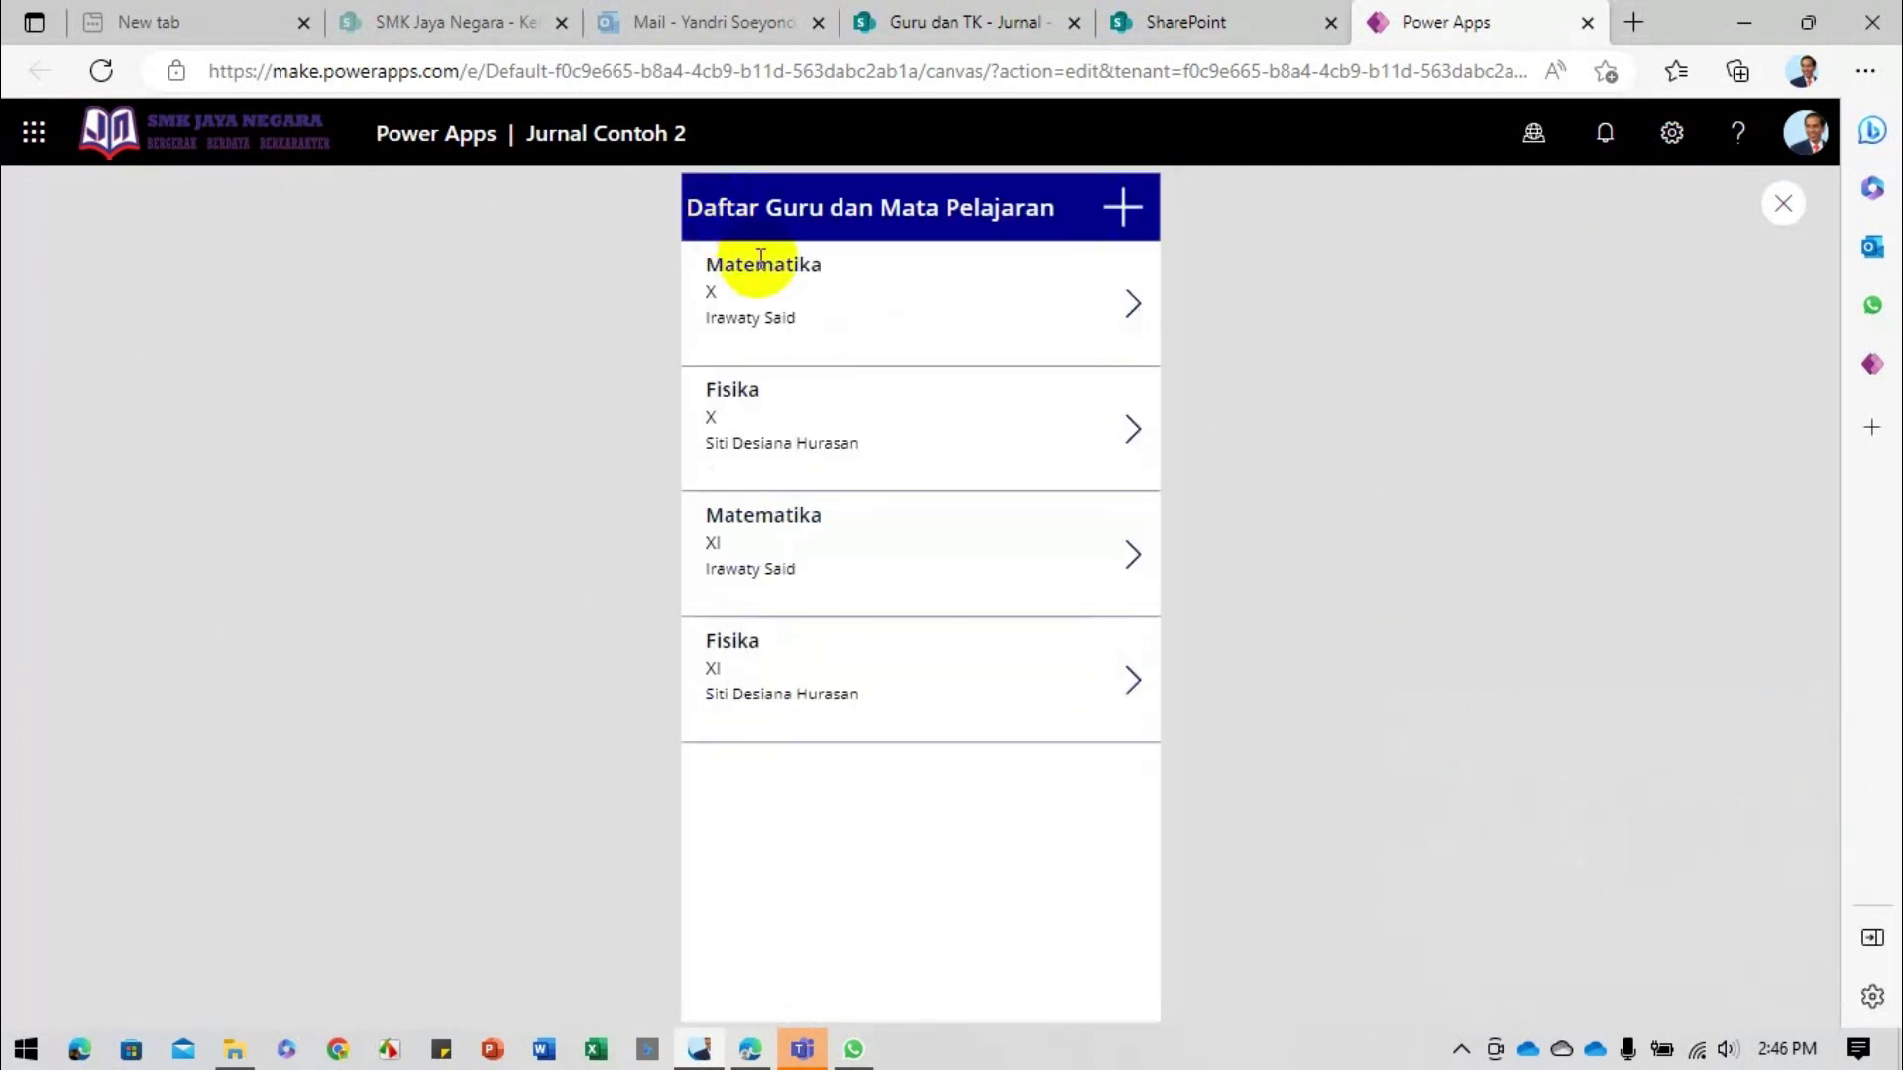
click(850, 330)
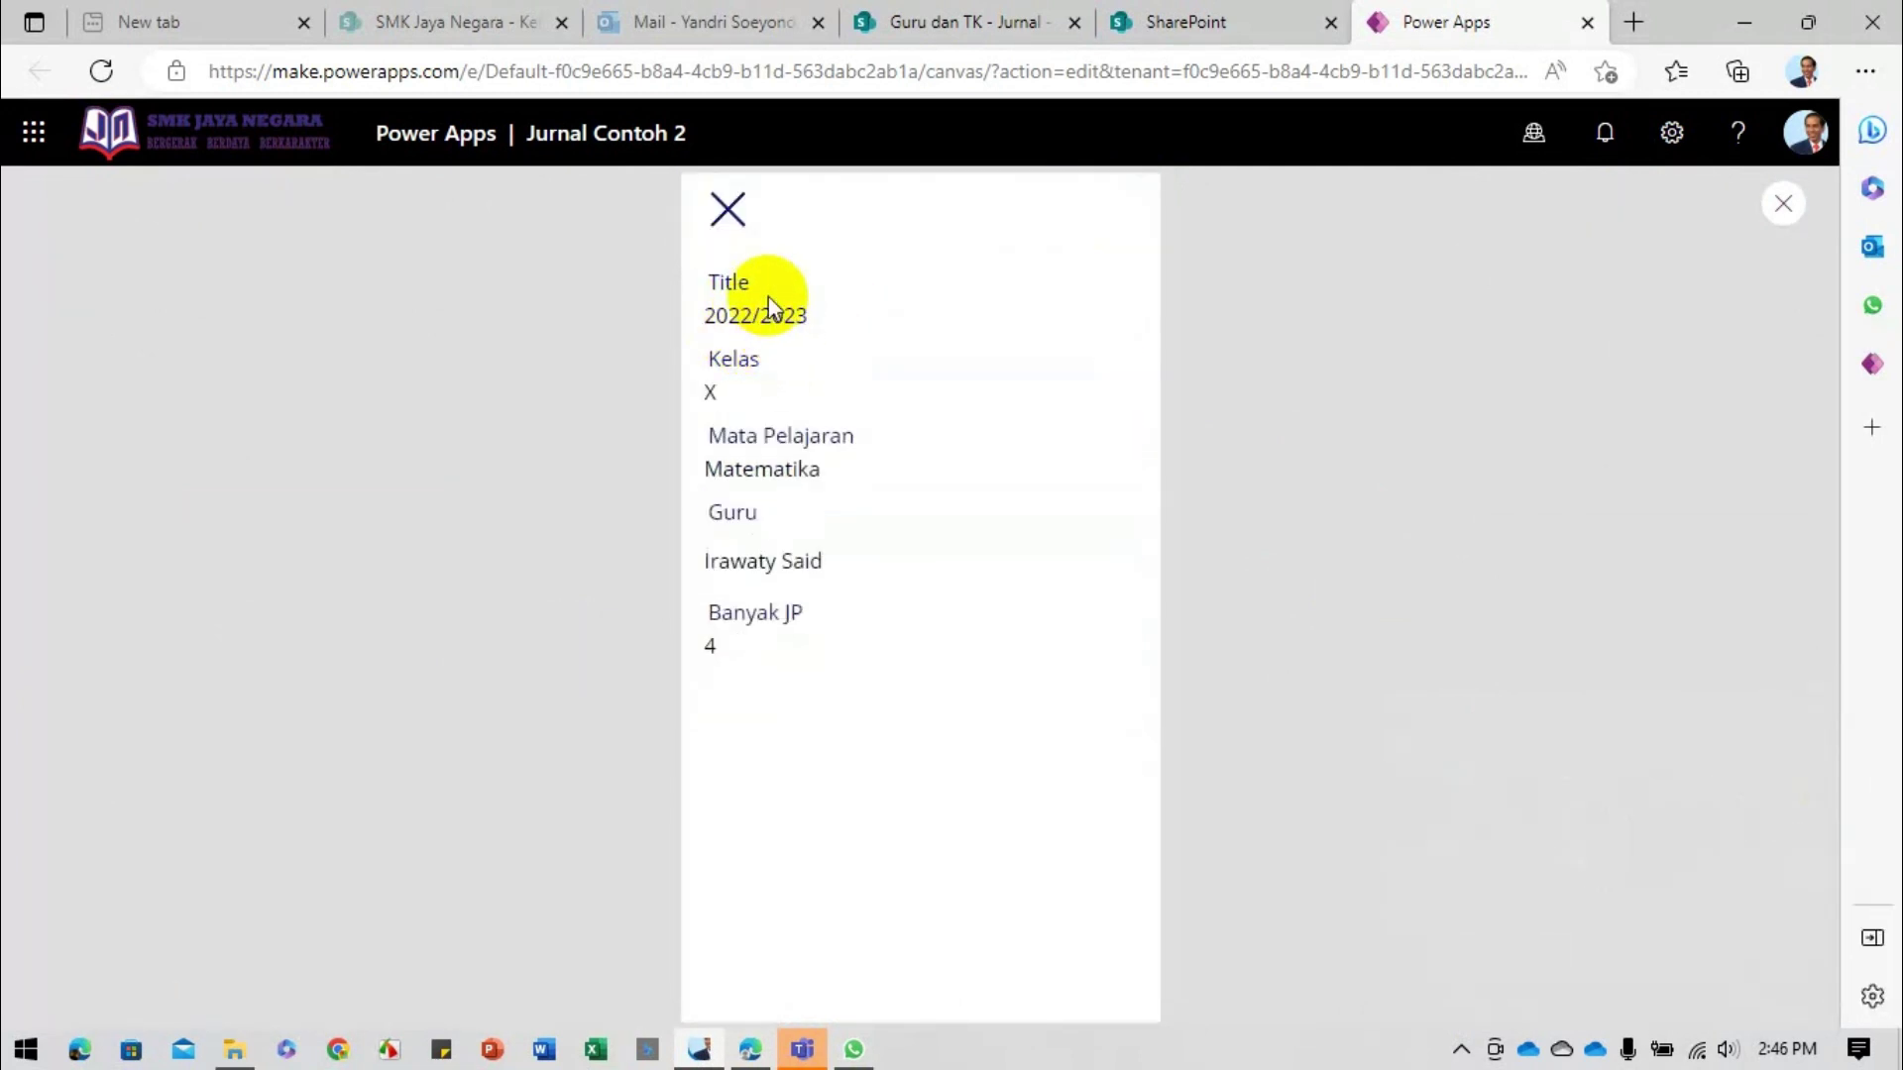
click(728, 209)
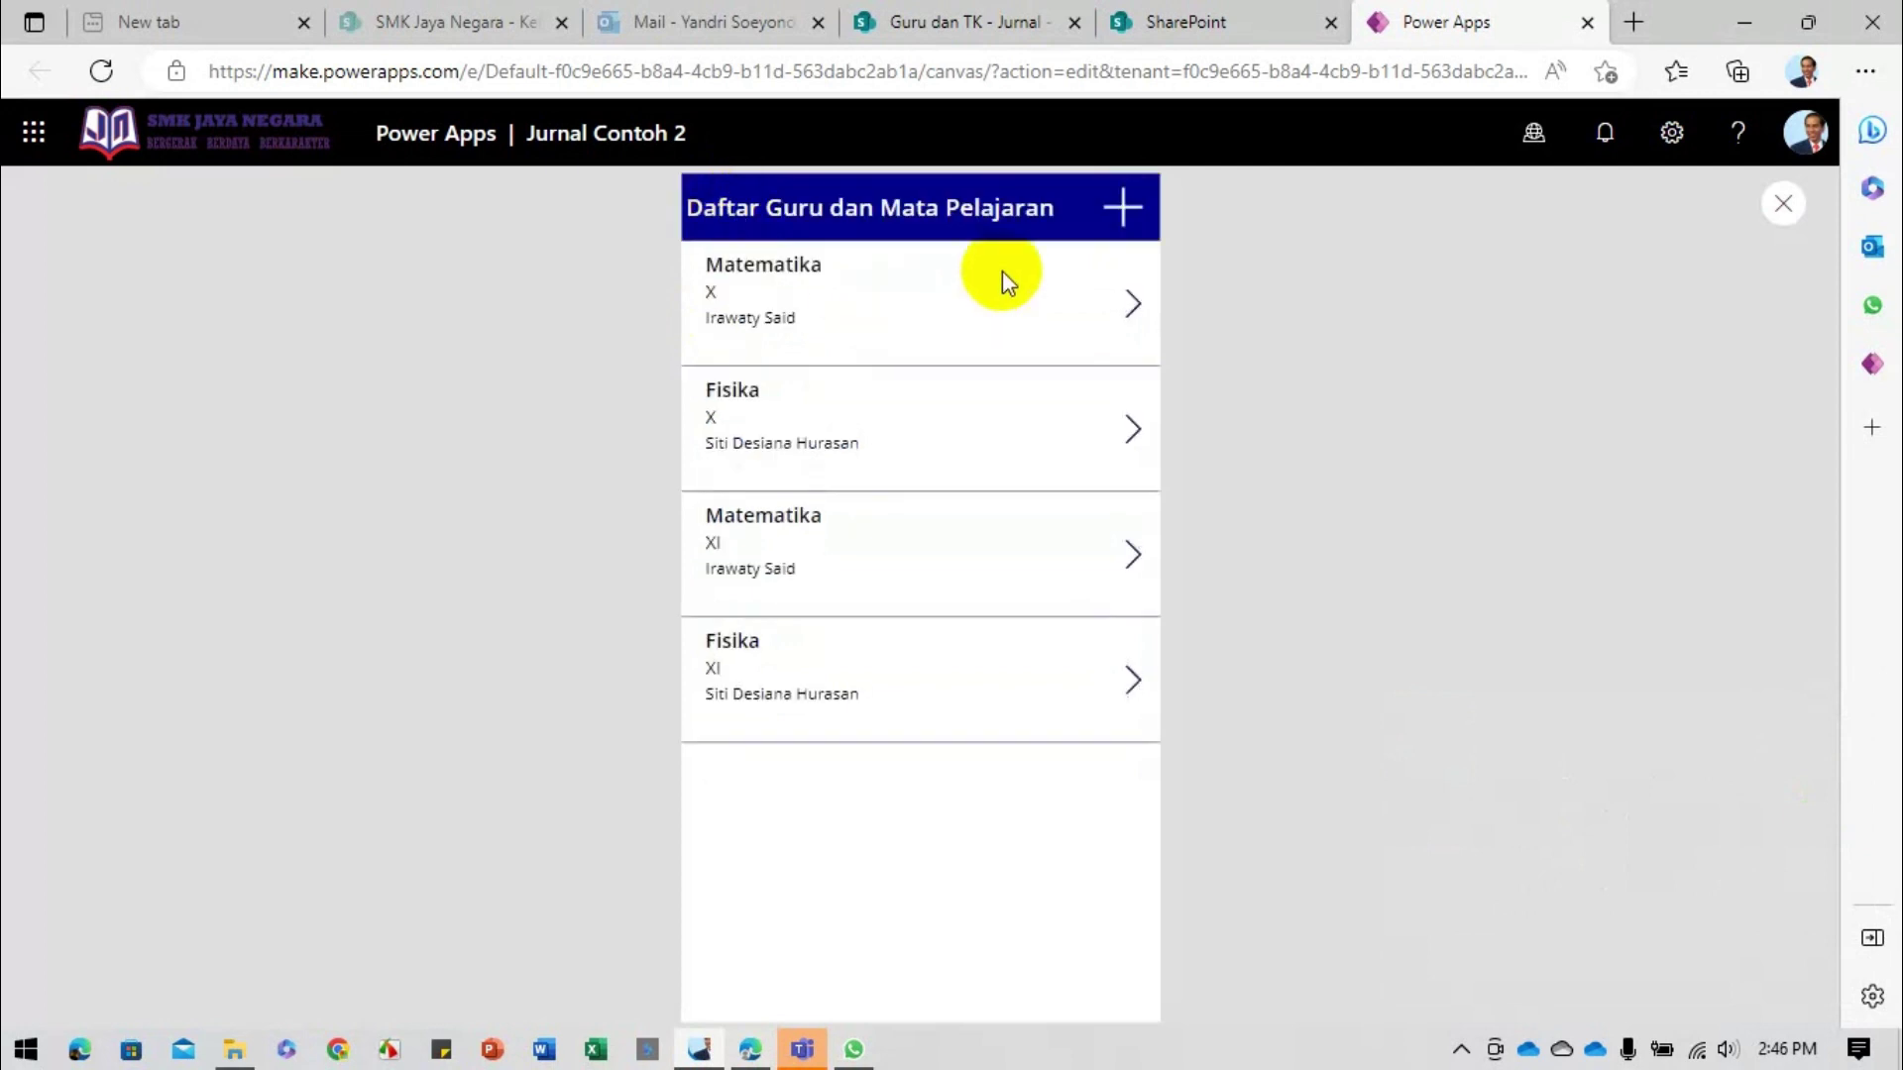
Step: Open the add form from the gallery in preview and enter 2022/2023 as the Title
click(1123, 220)
click(953, 303)
text(20)
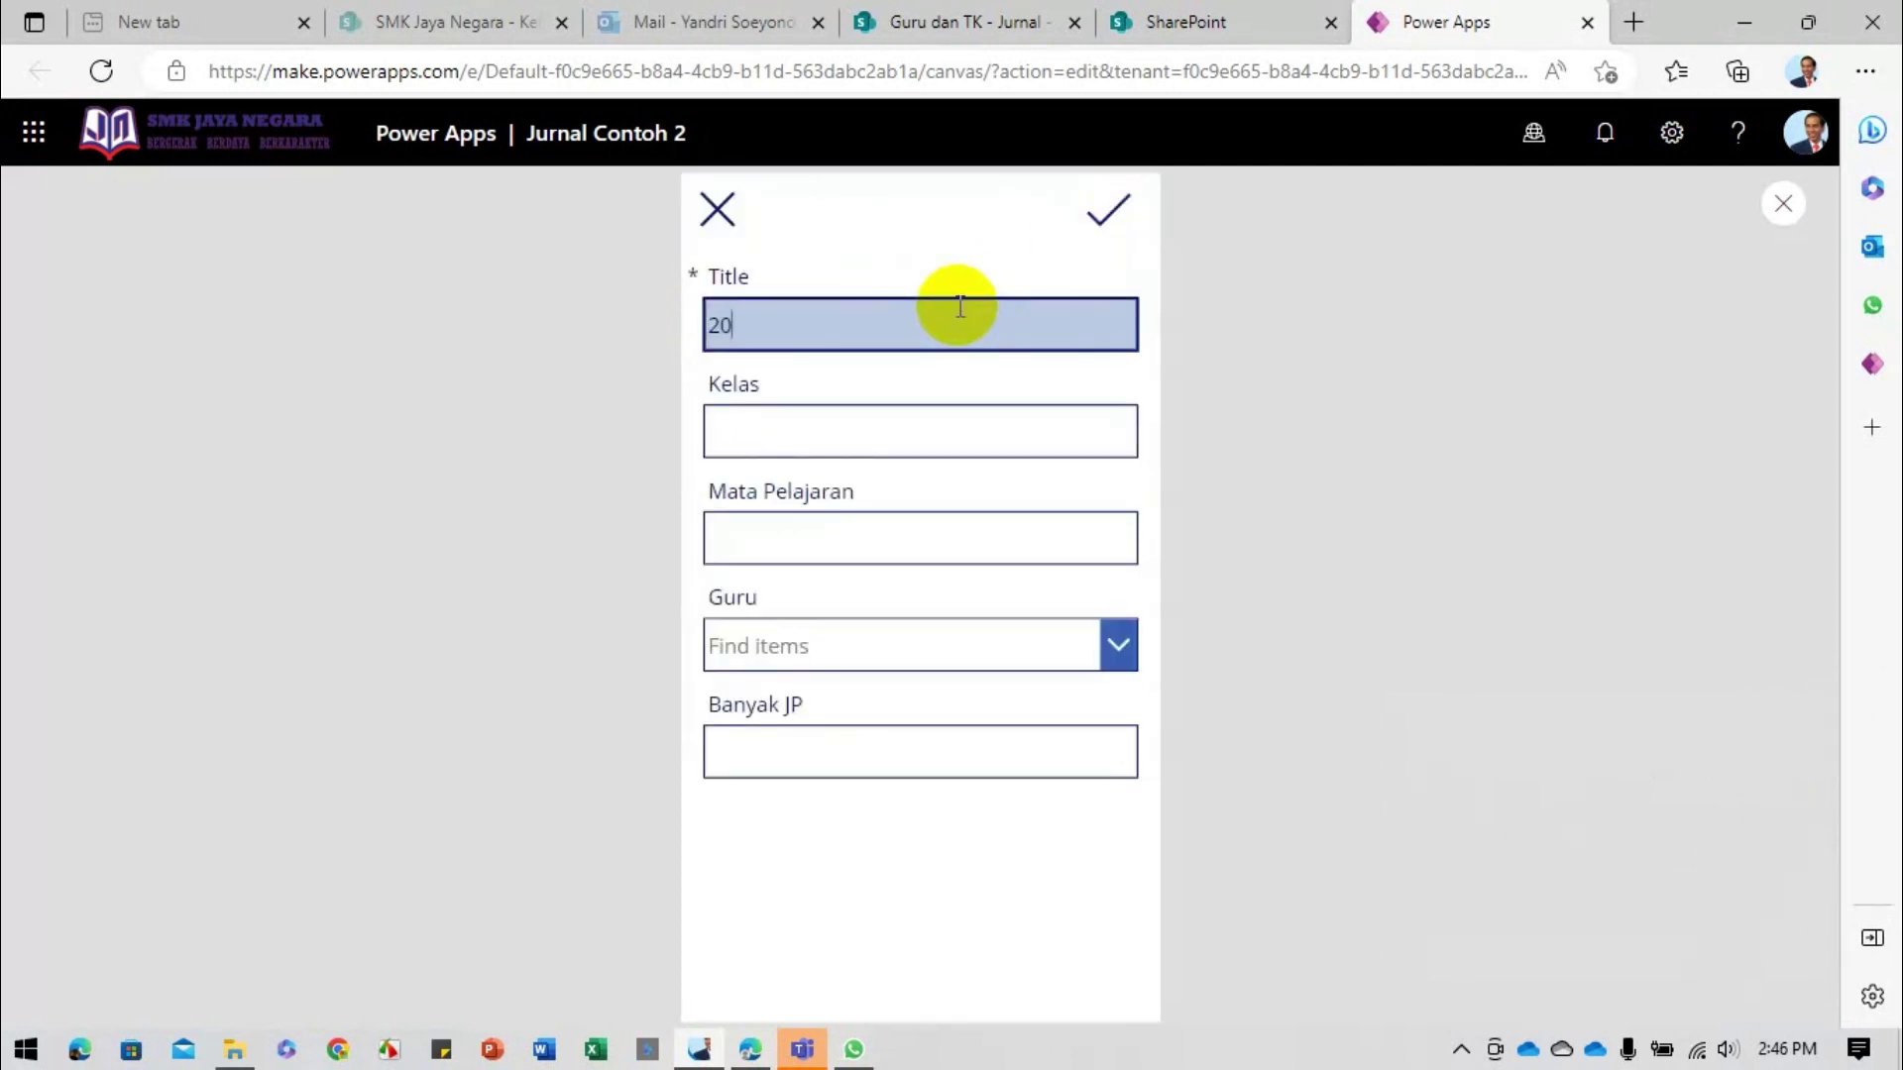
key(Tab)
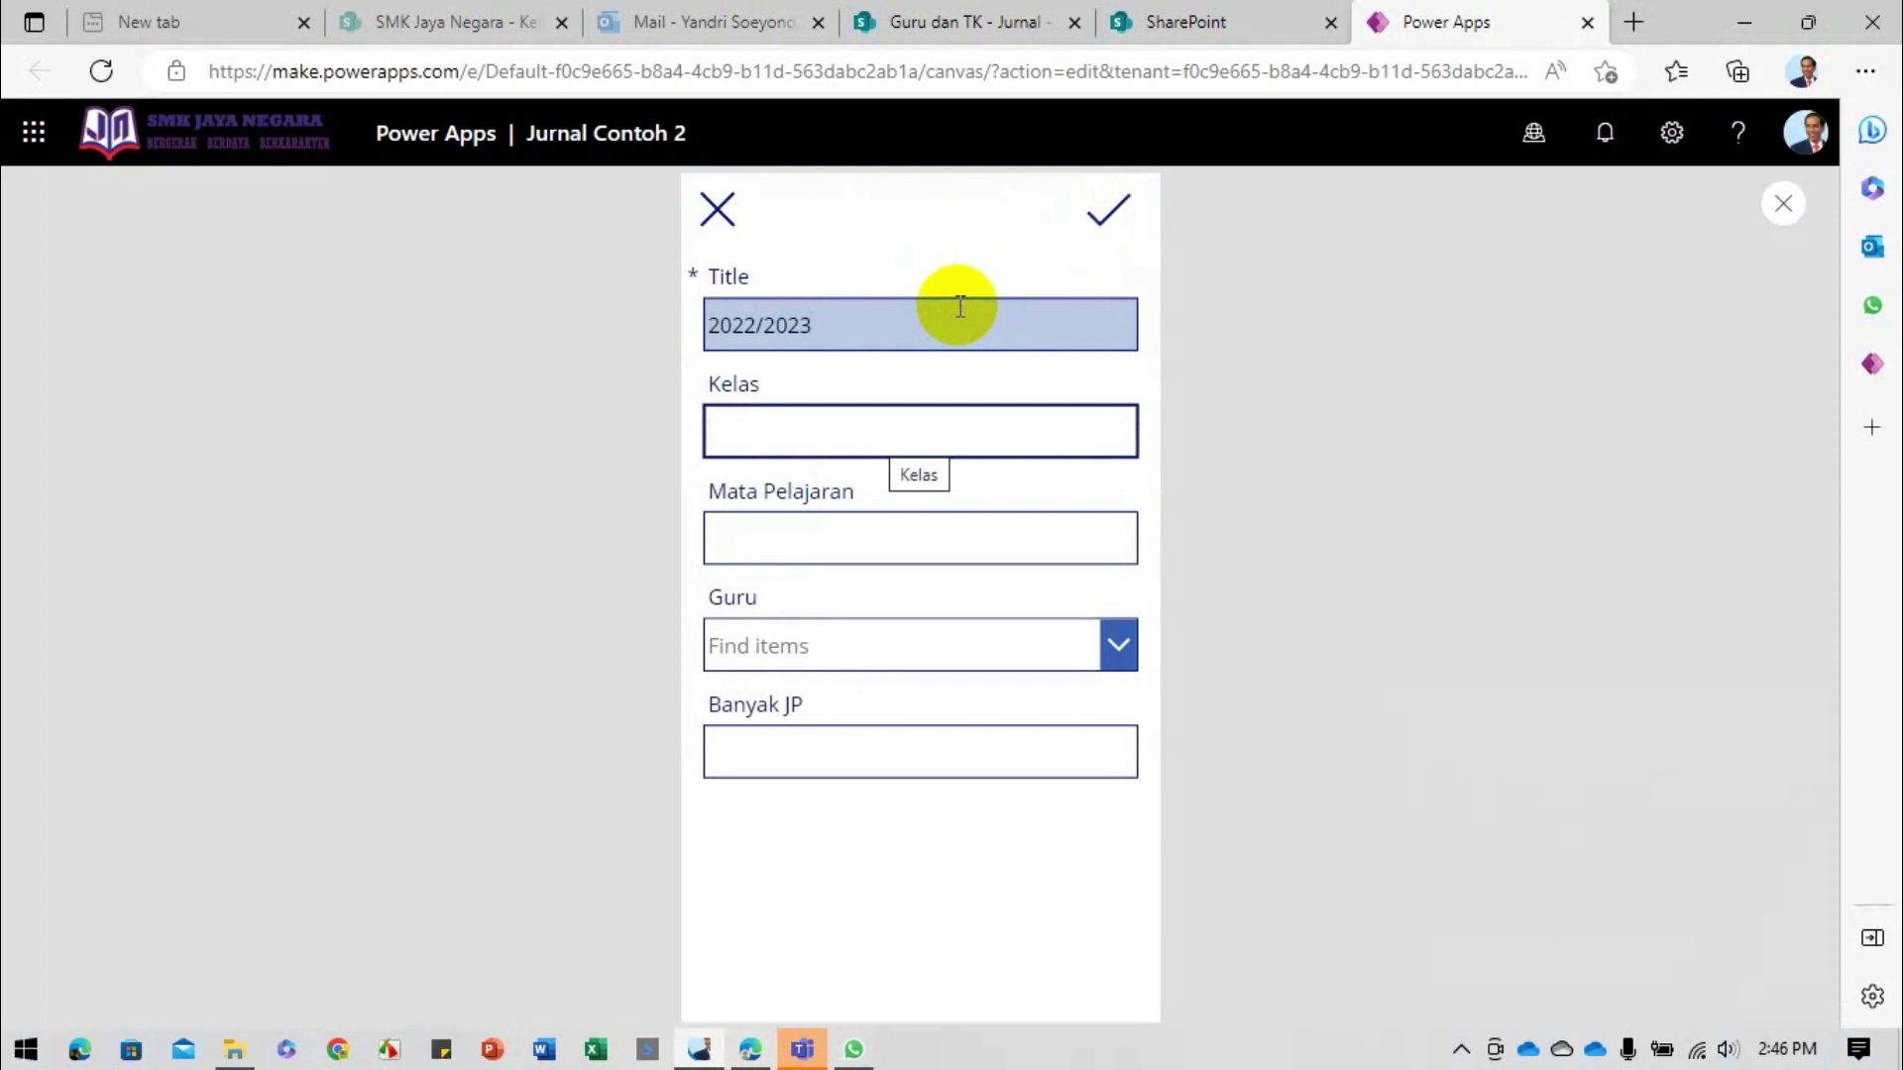
key(Escape)
click(811, 436)
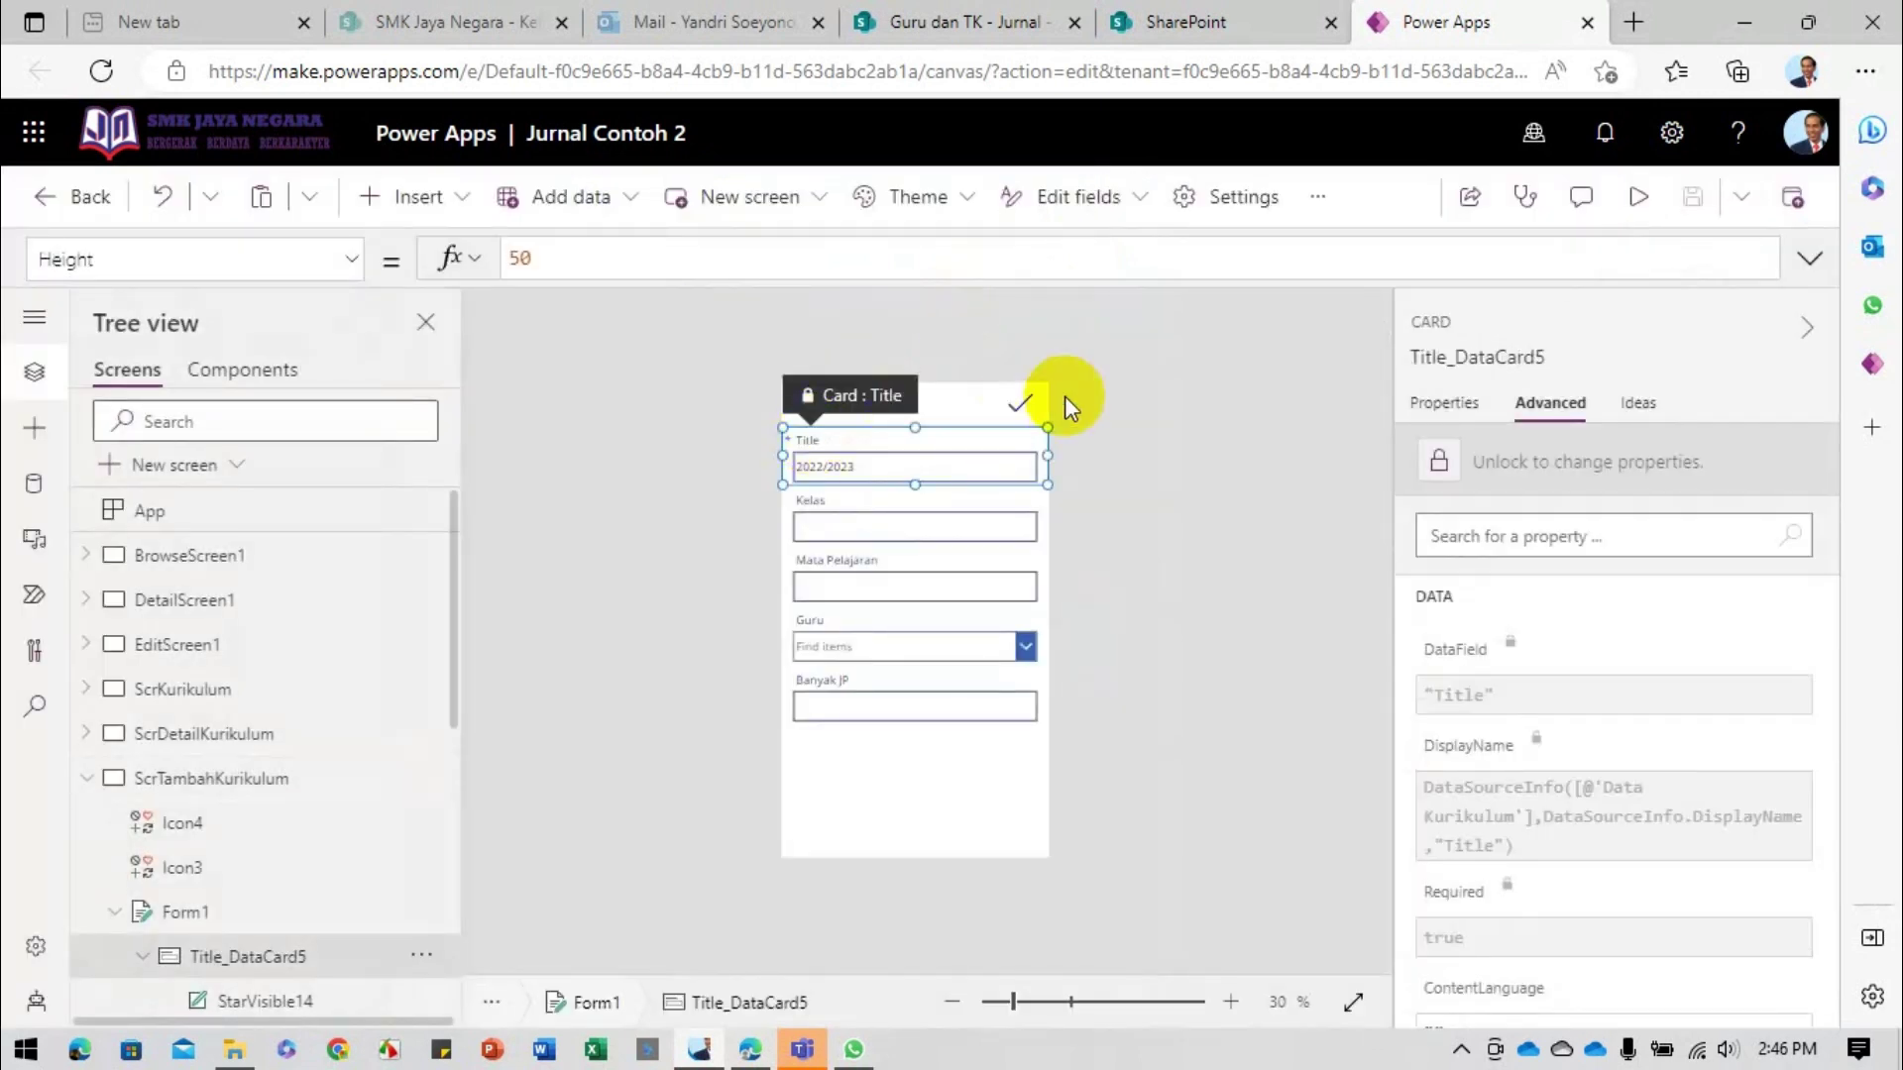
click(1637, 196)
Step: Complete the record with Kelas XI, Mata Pelajaran Informatika, the teacher's name and 3 for Banyak JP, submit it and leave the preview
click(764, 442)
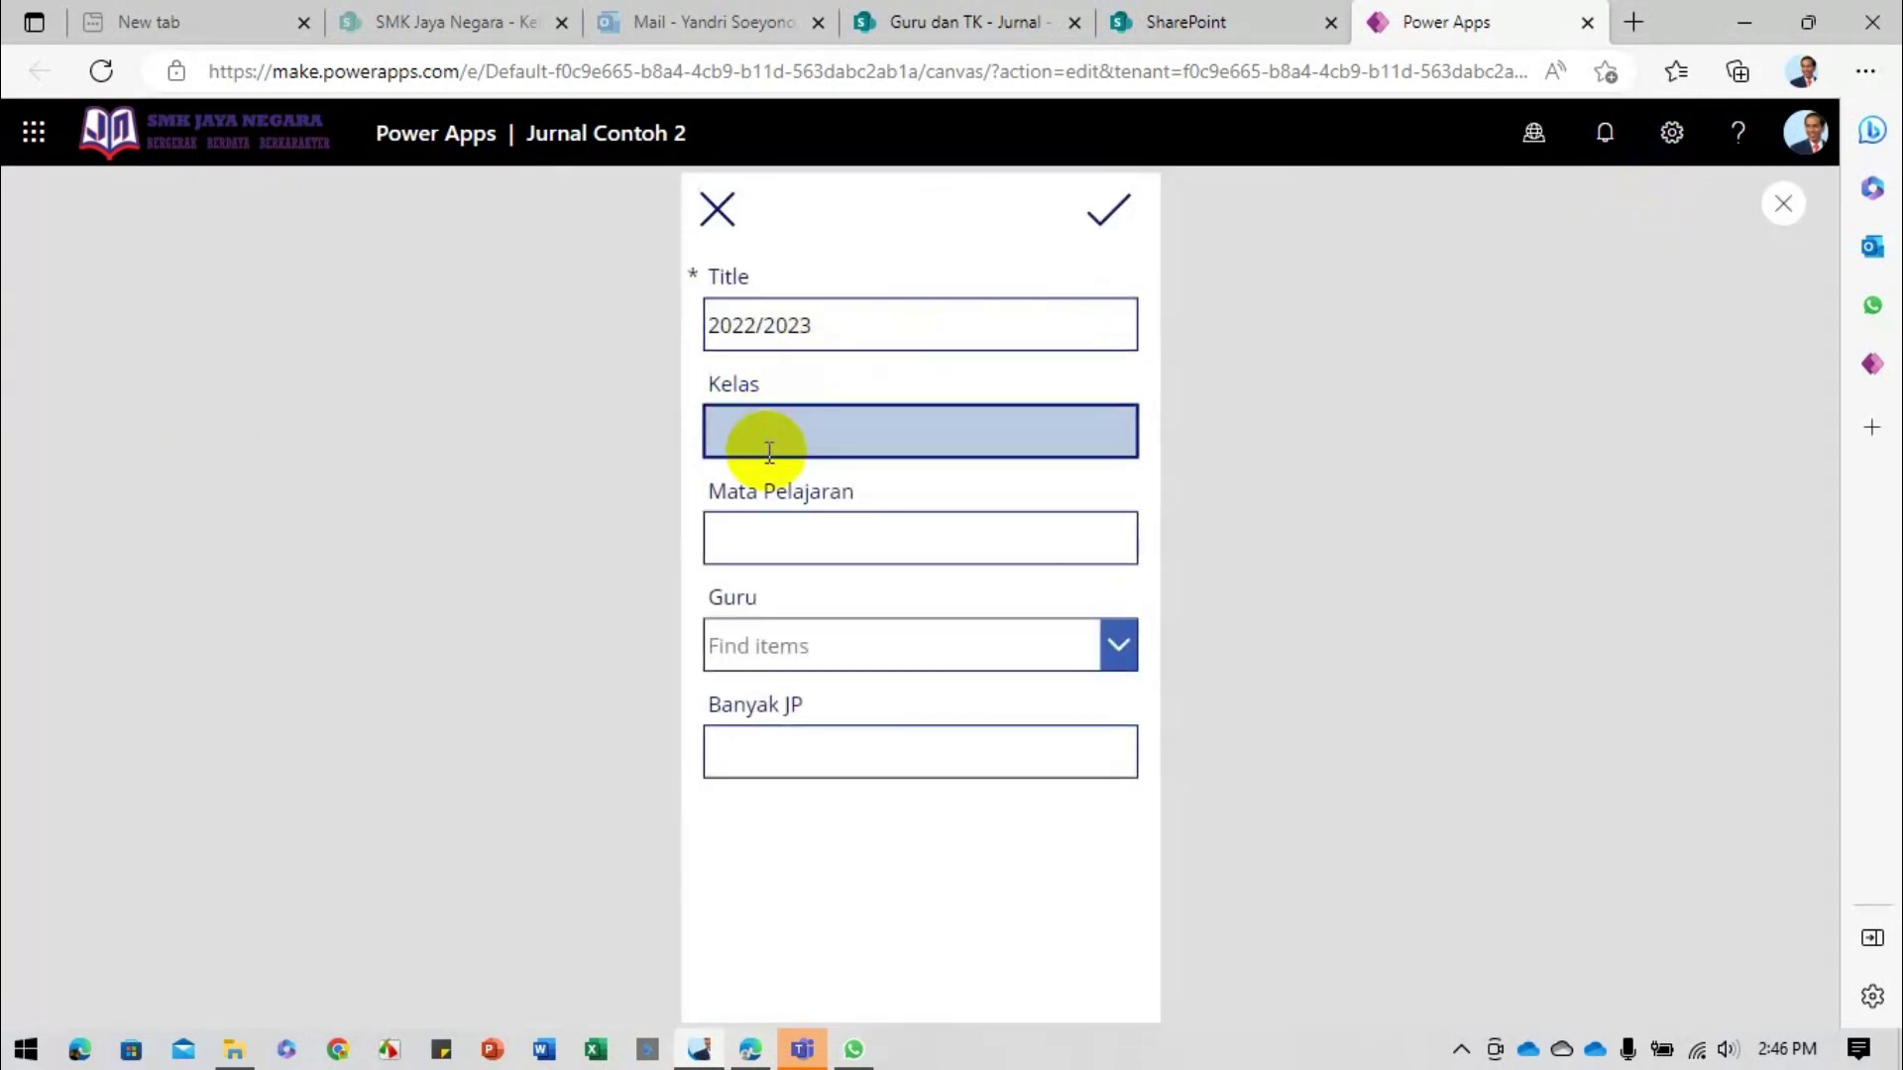
click(787, 531)
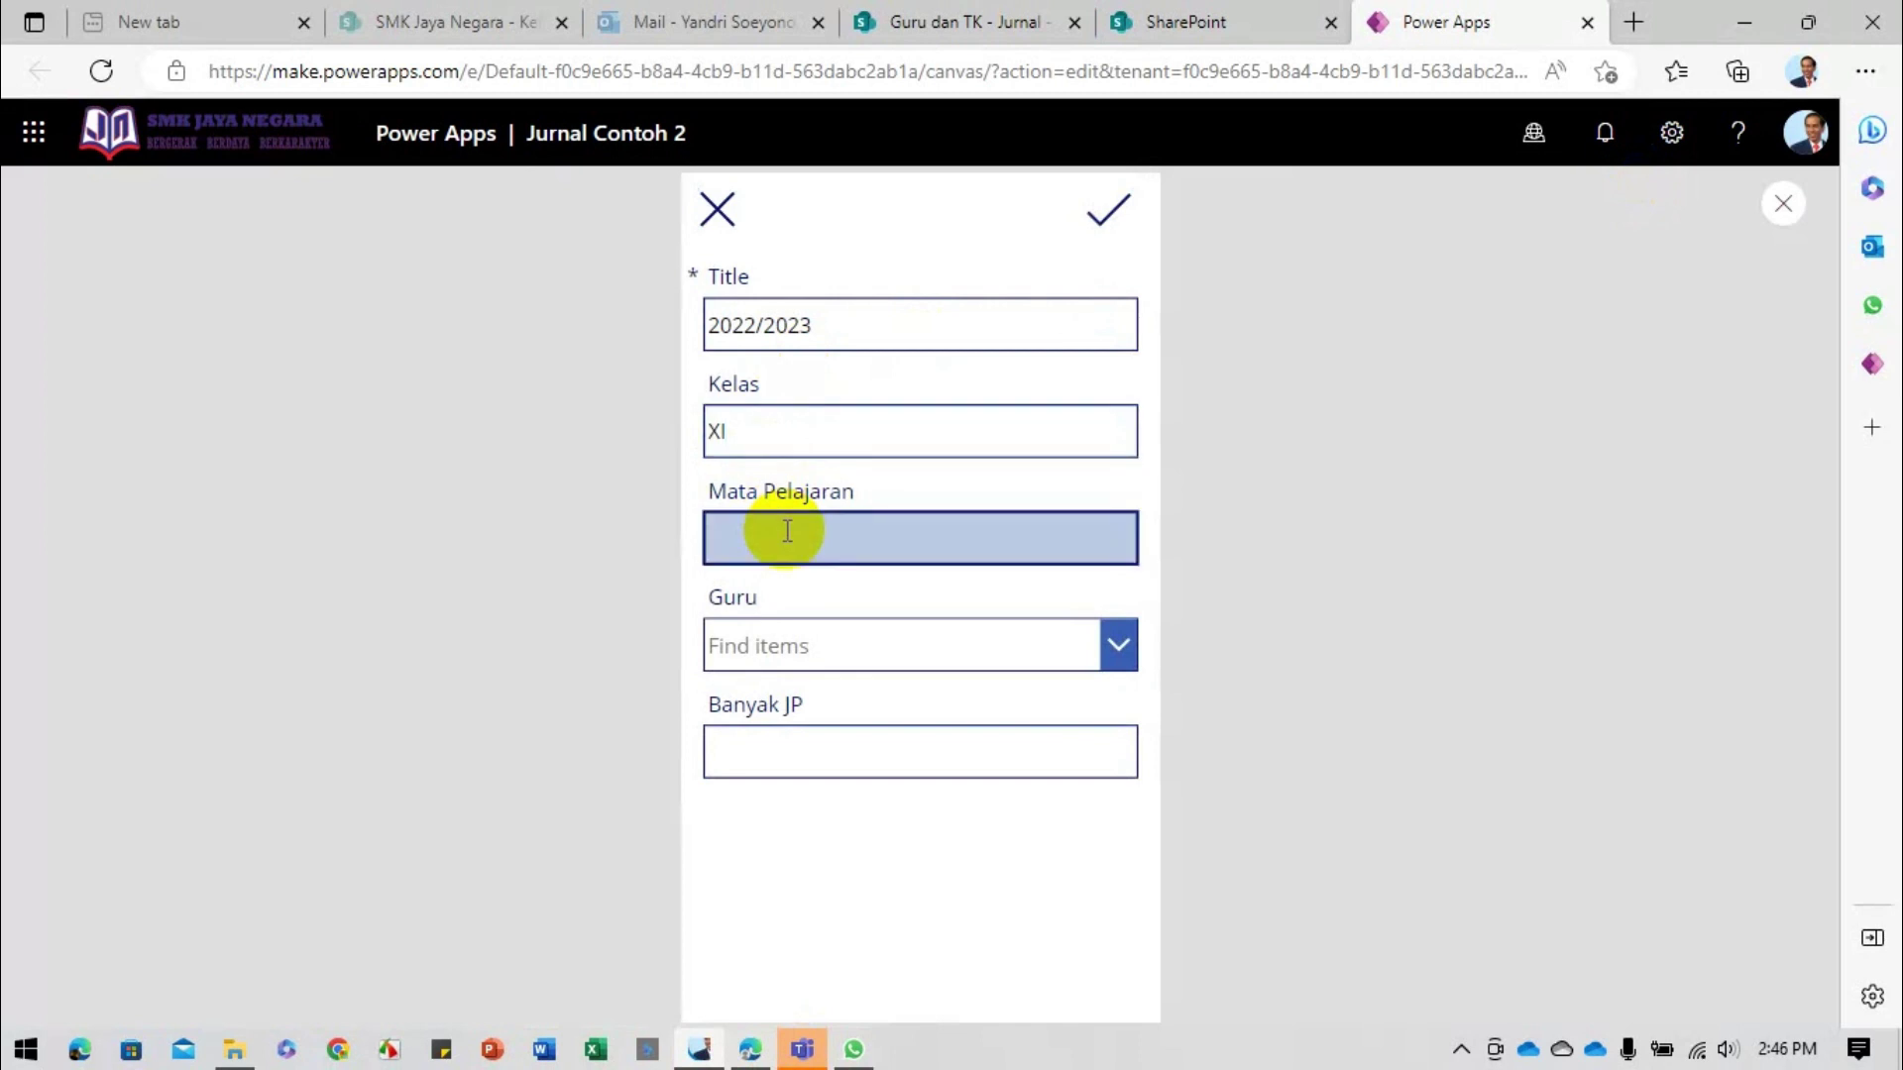
key(Tab)
click(769, 651)
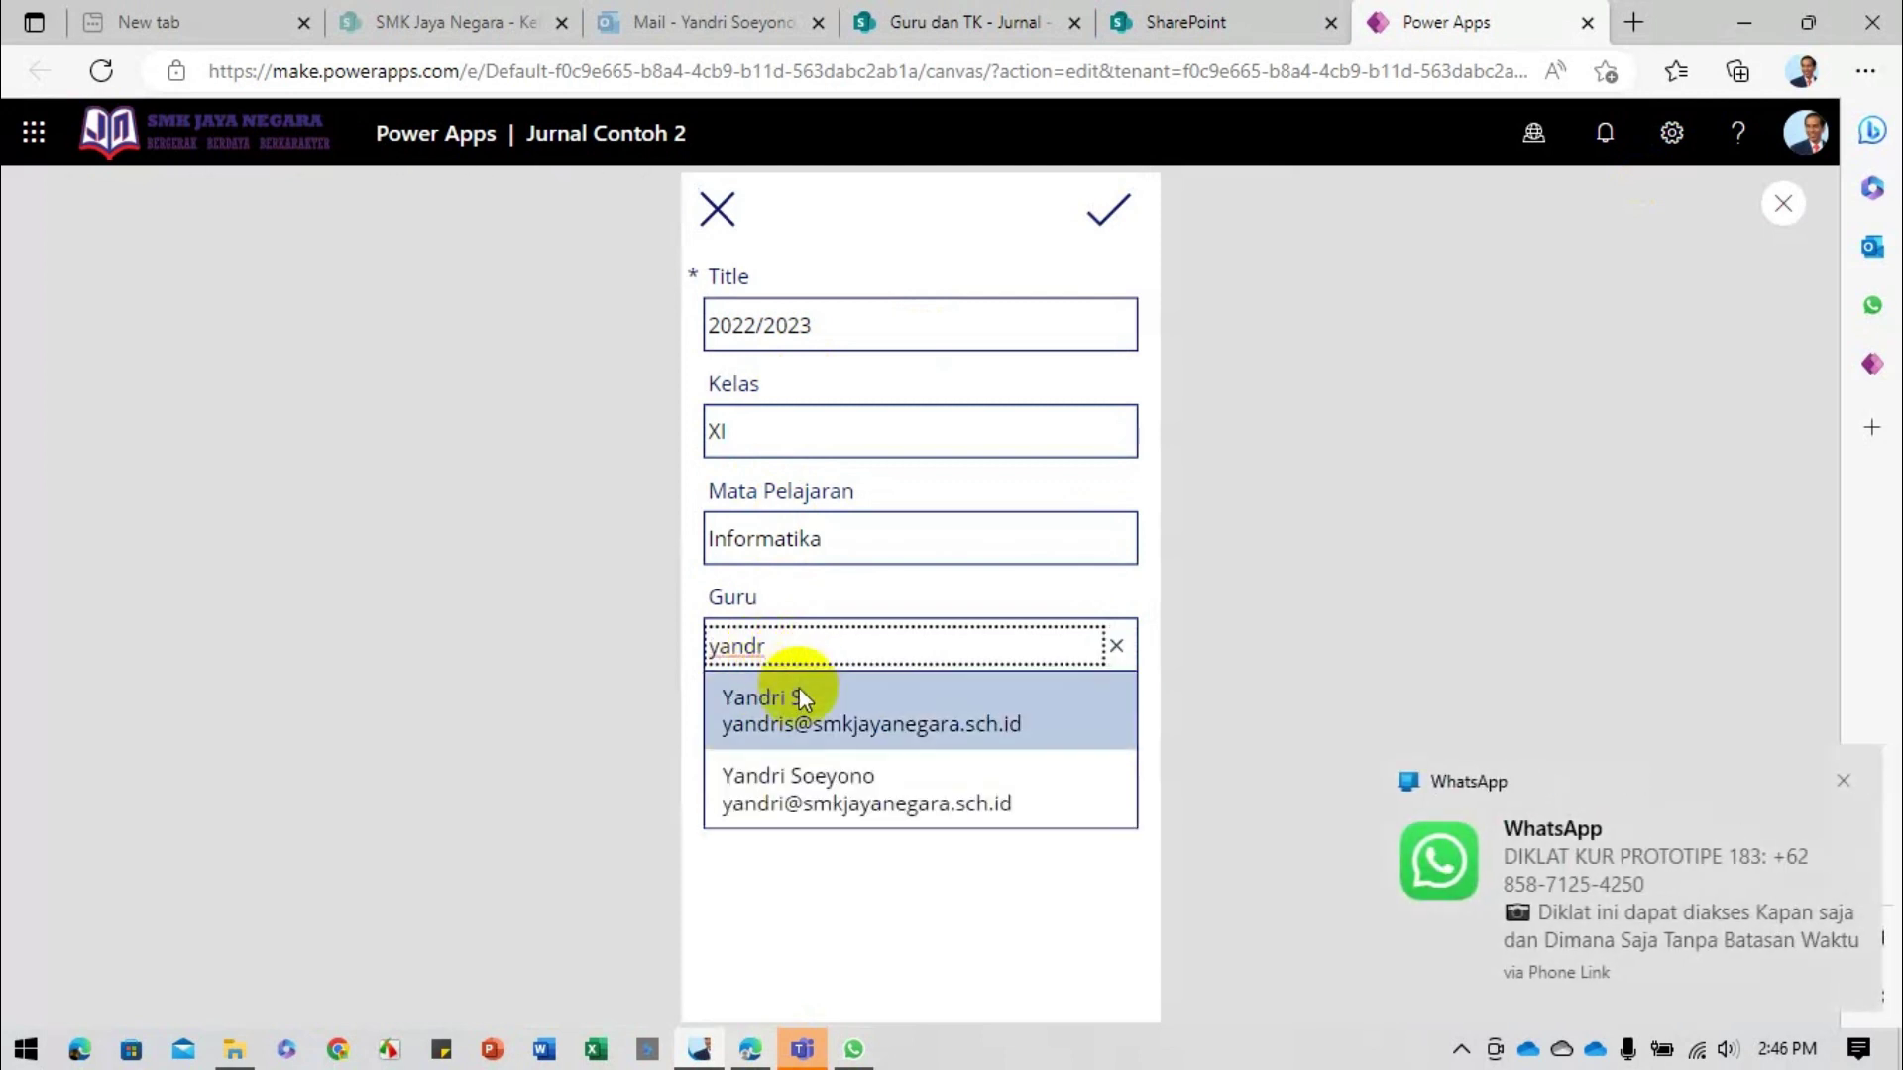
click(804, 779)
click(790, 758)
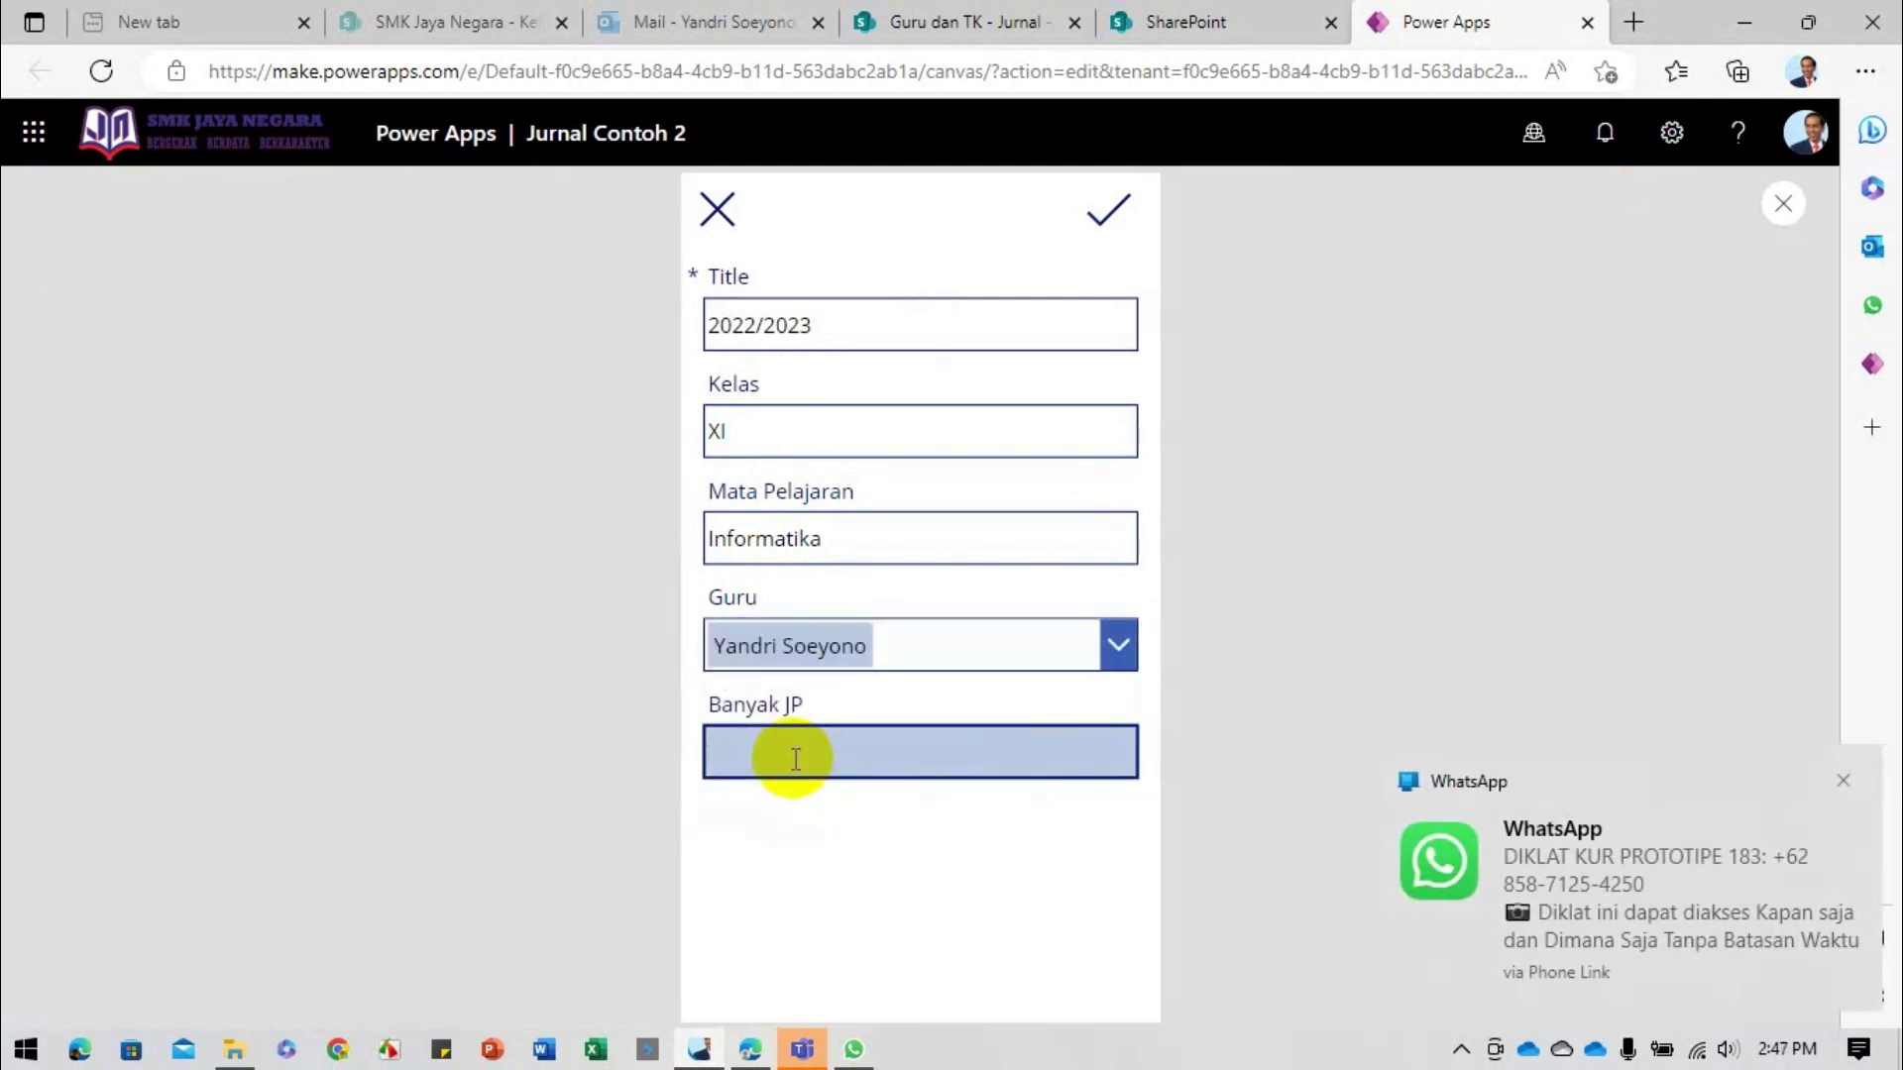
text(3)
click(1106, 228)
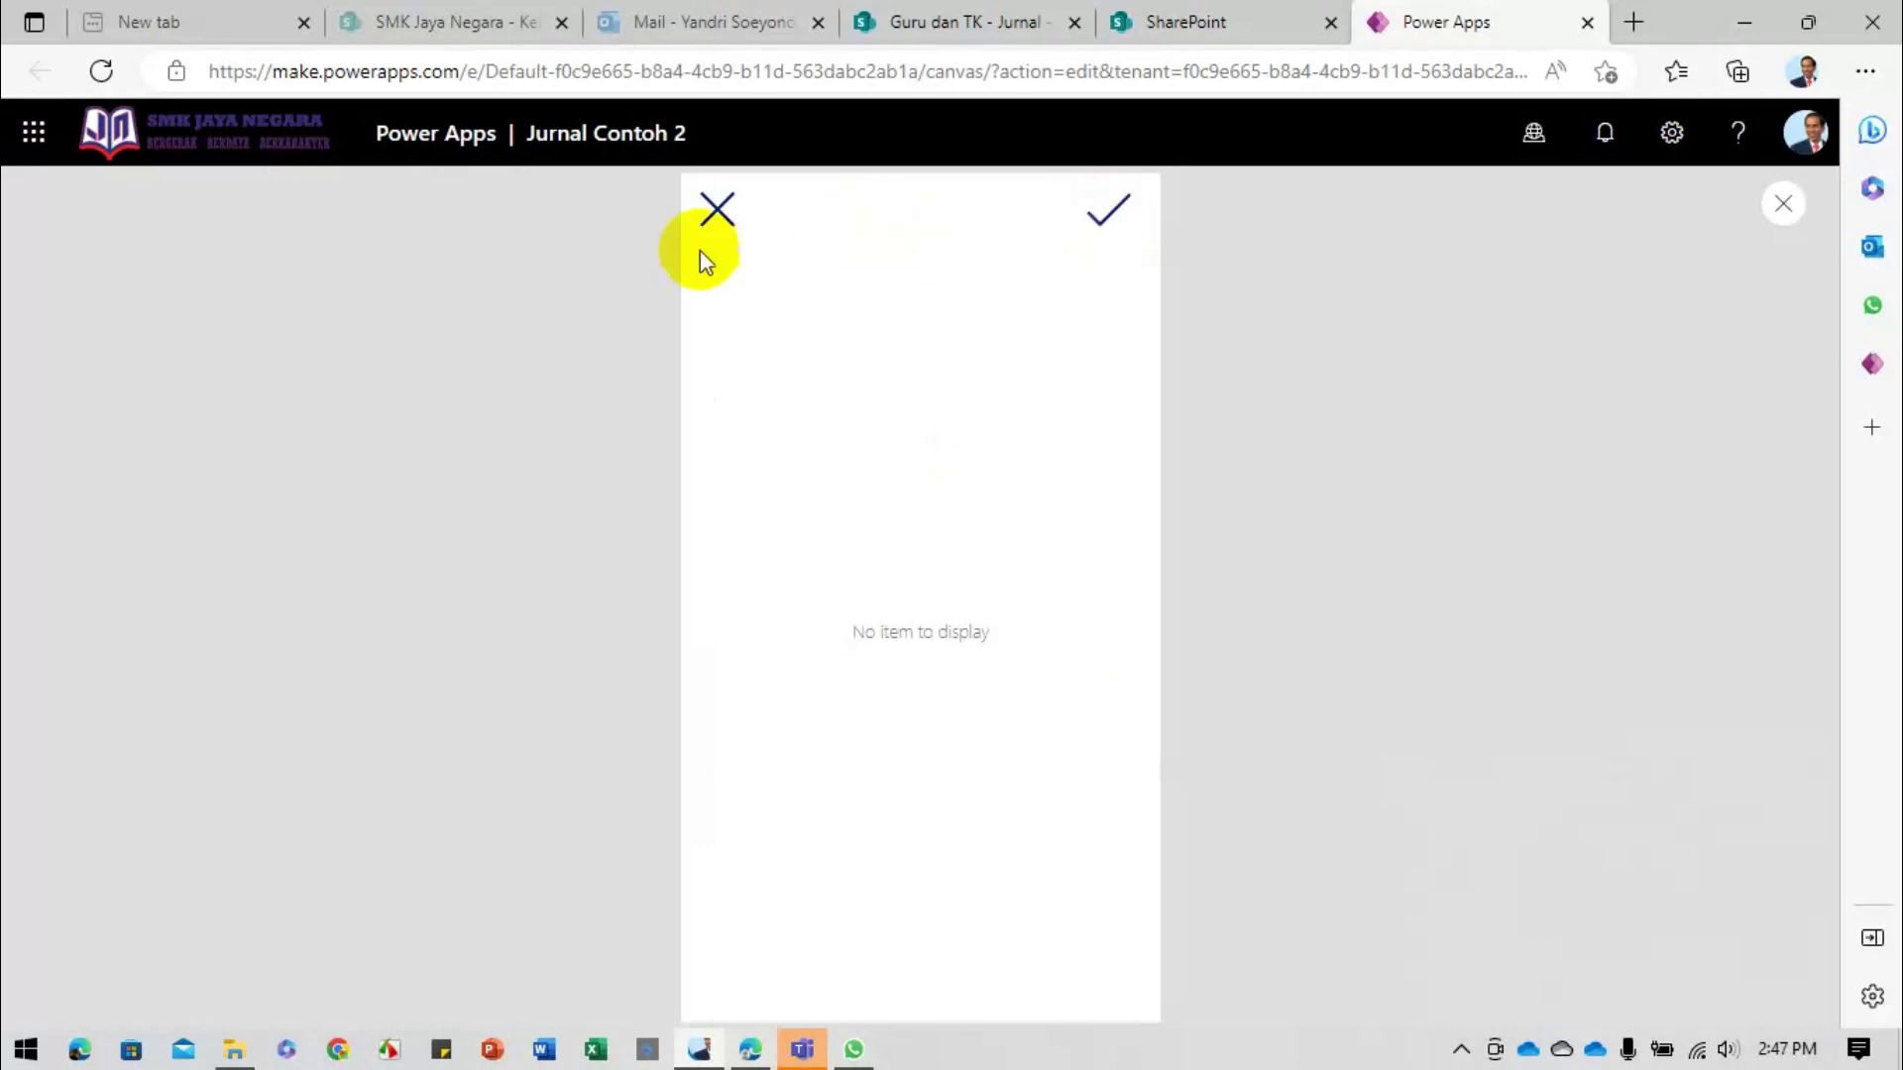
click(718, 206)
key(Escape)
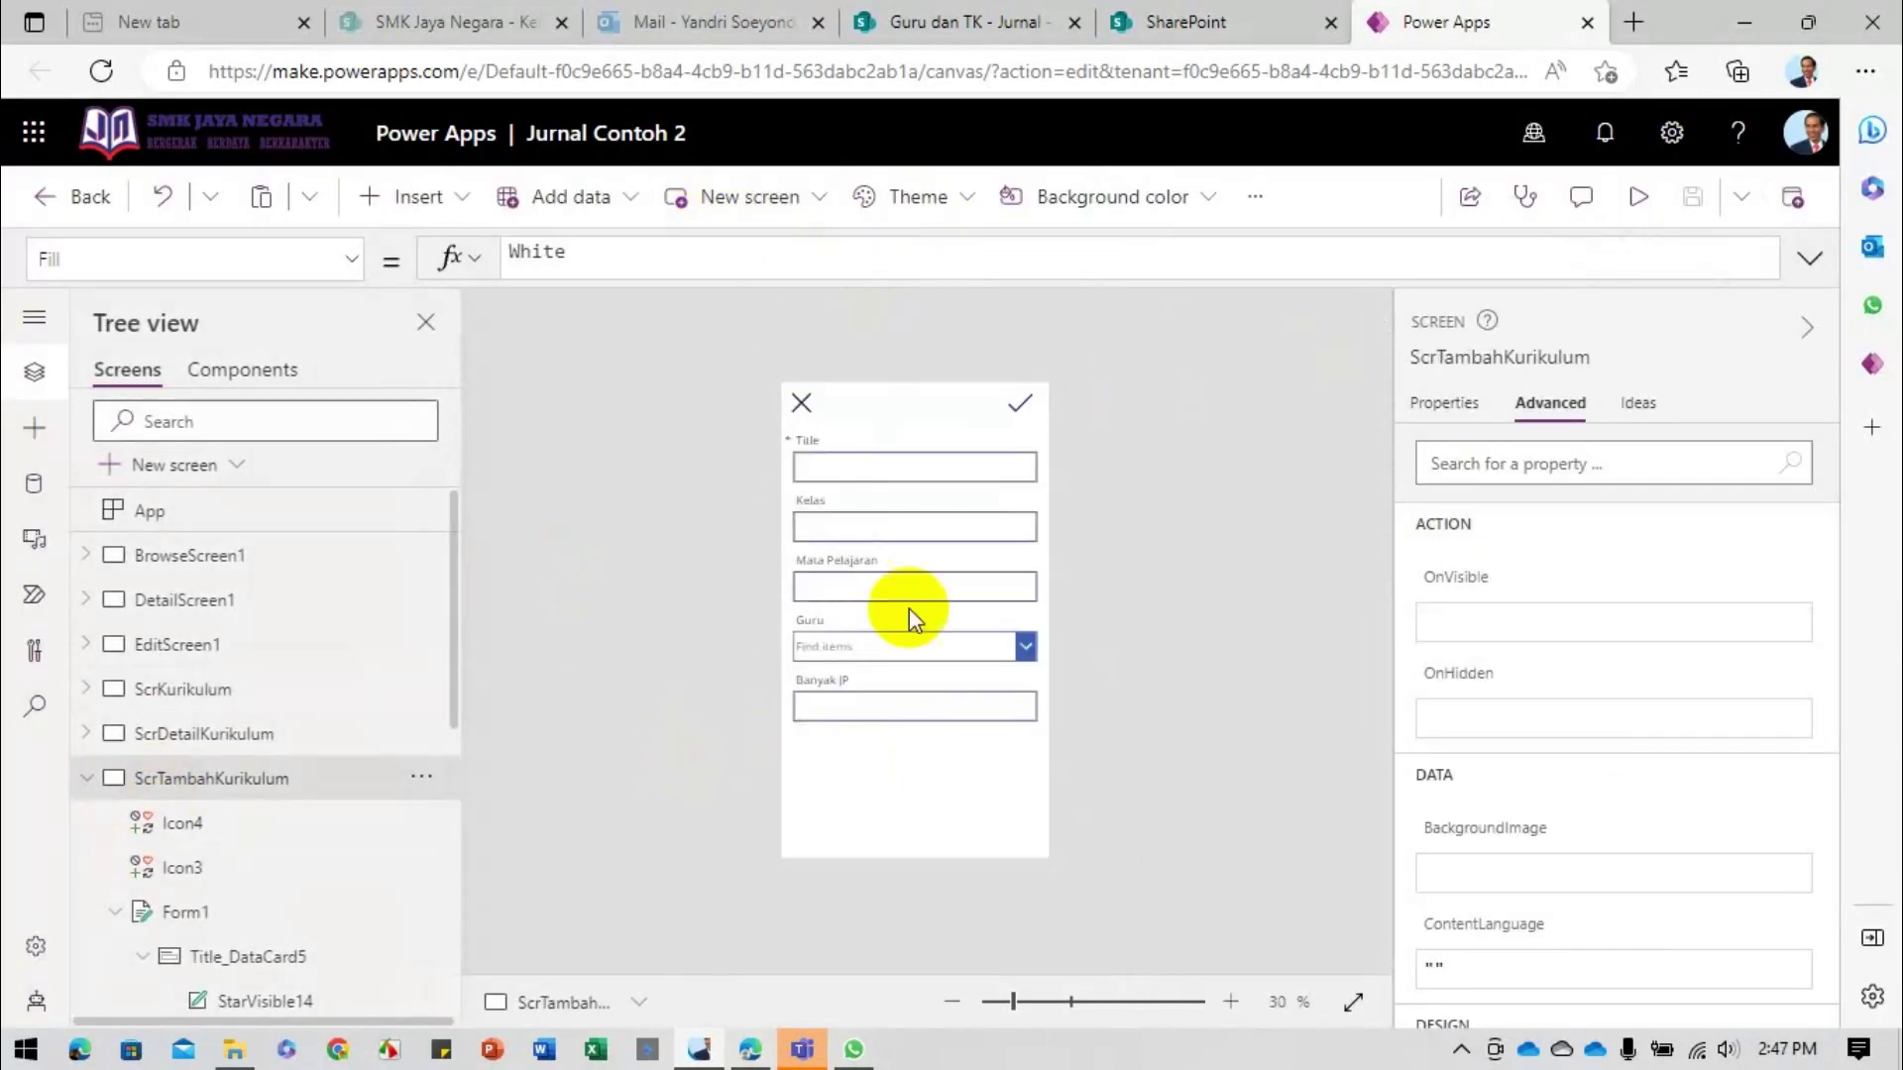
Step: Extend the Check icon's OnSelect on ScrTambahKurikulum to SubmitForm(Form1); Navigate(ScrKurikulum)
click(1023, 408)
click(1640, 621)
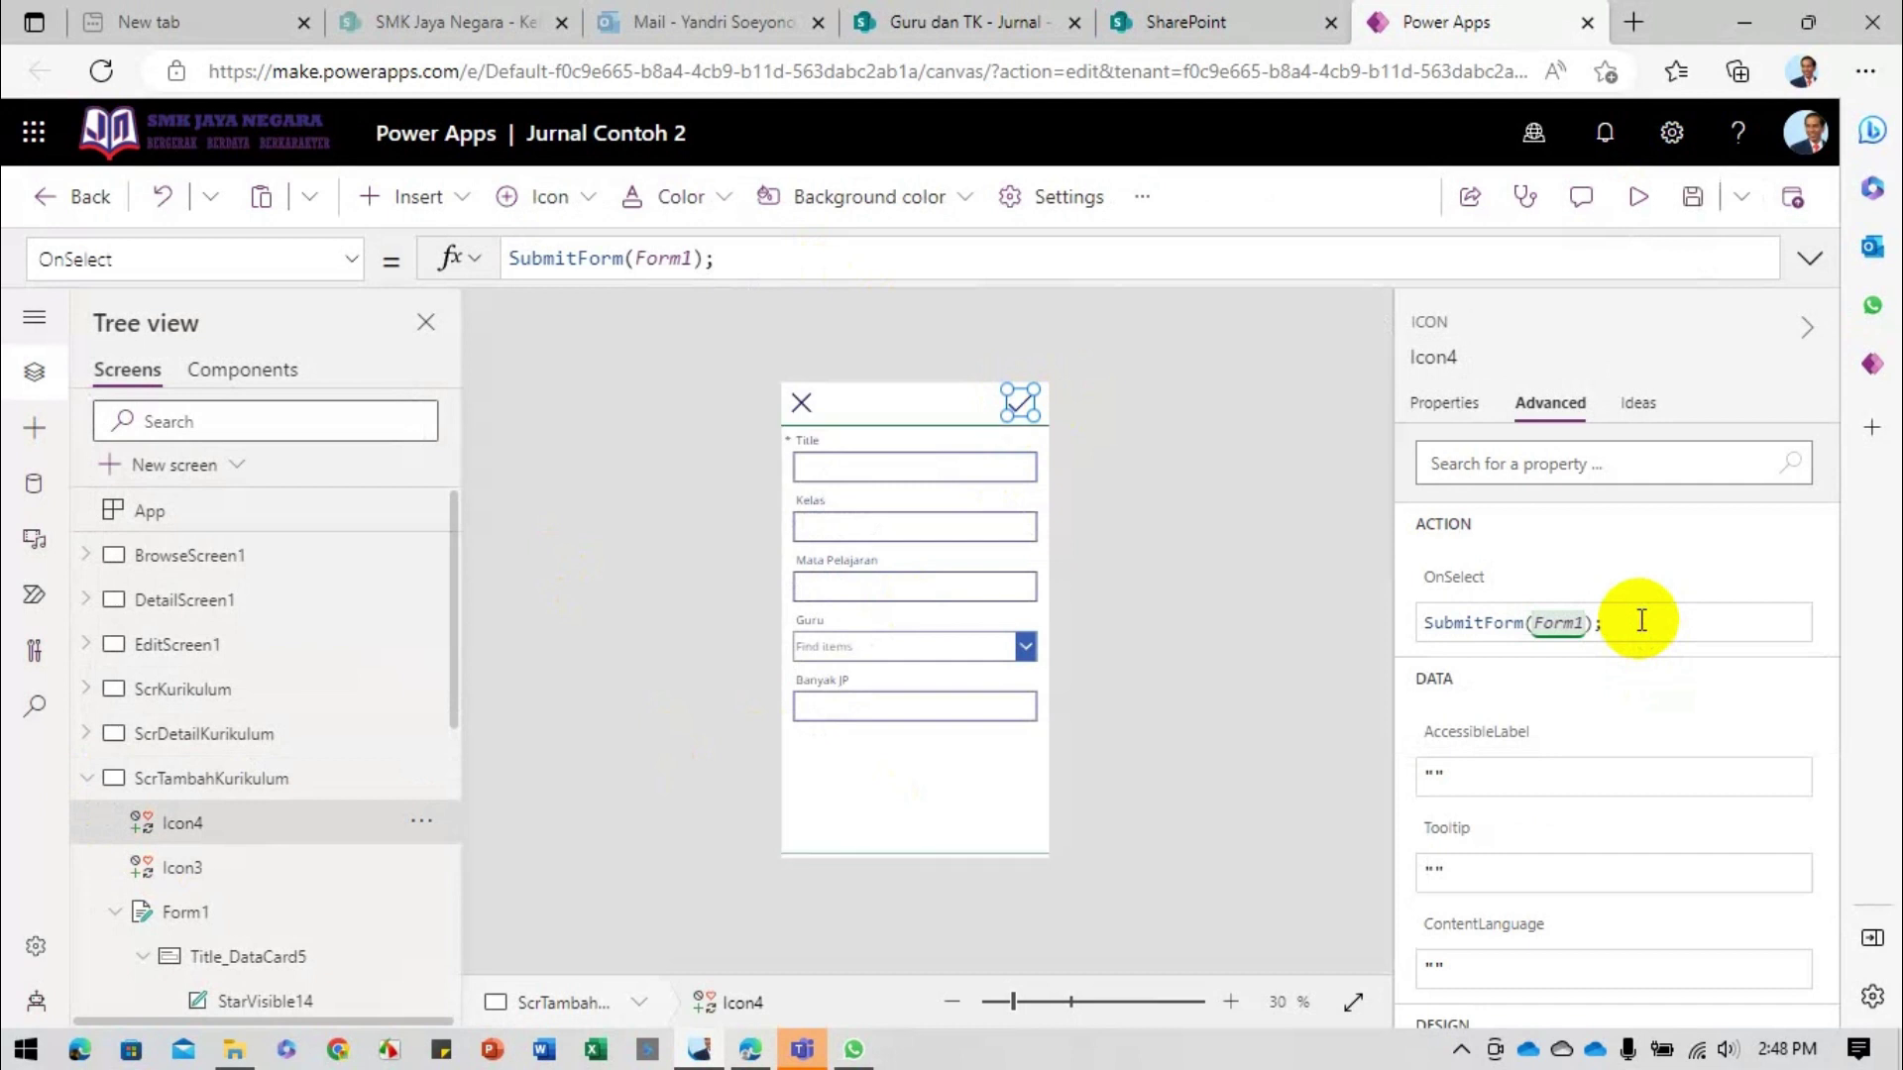
text(Navig)
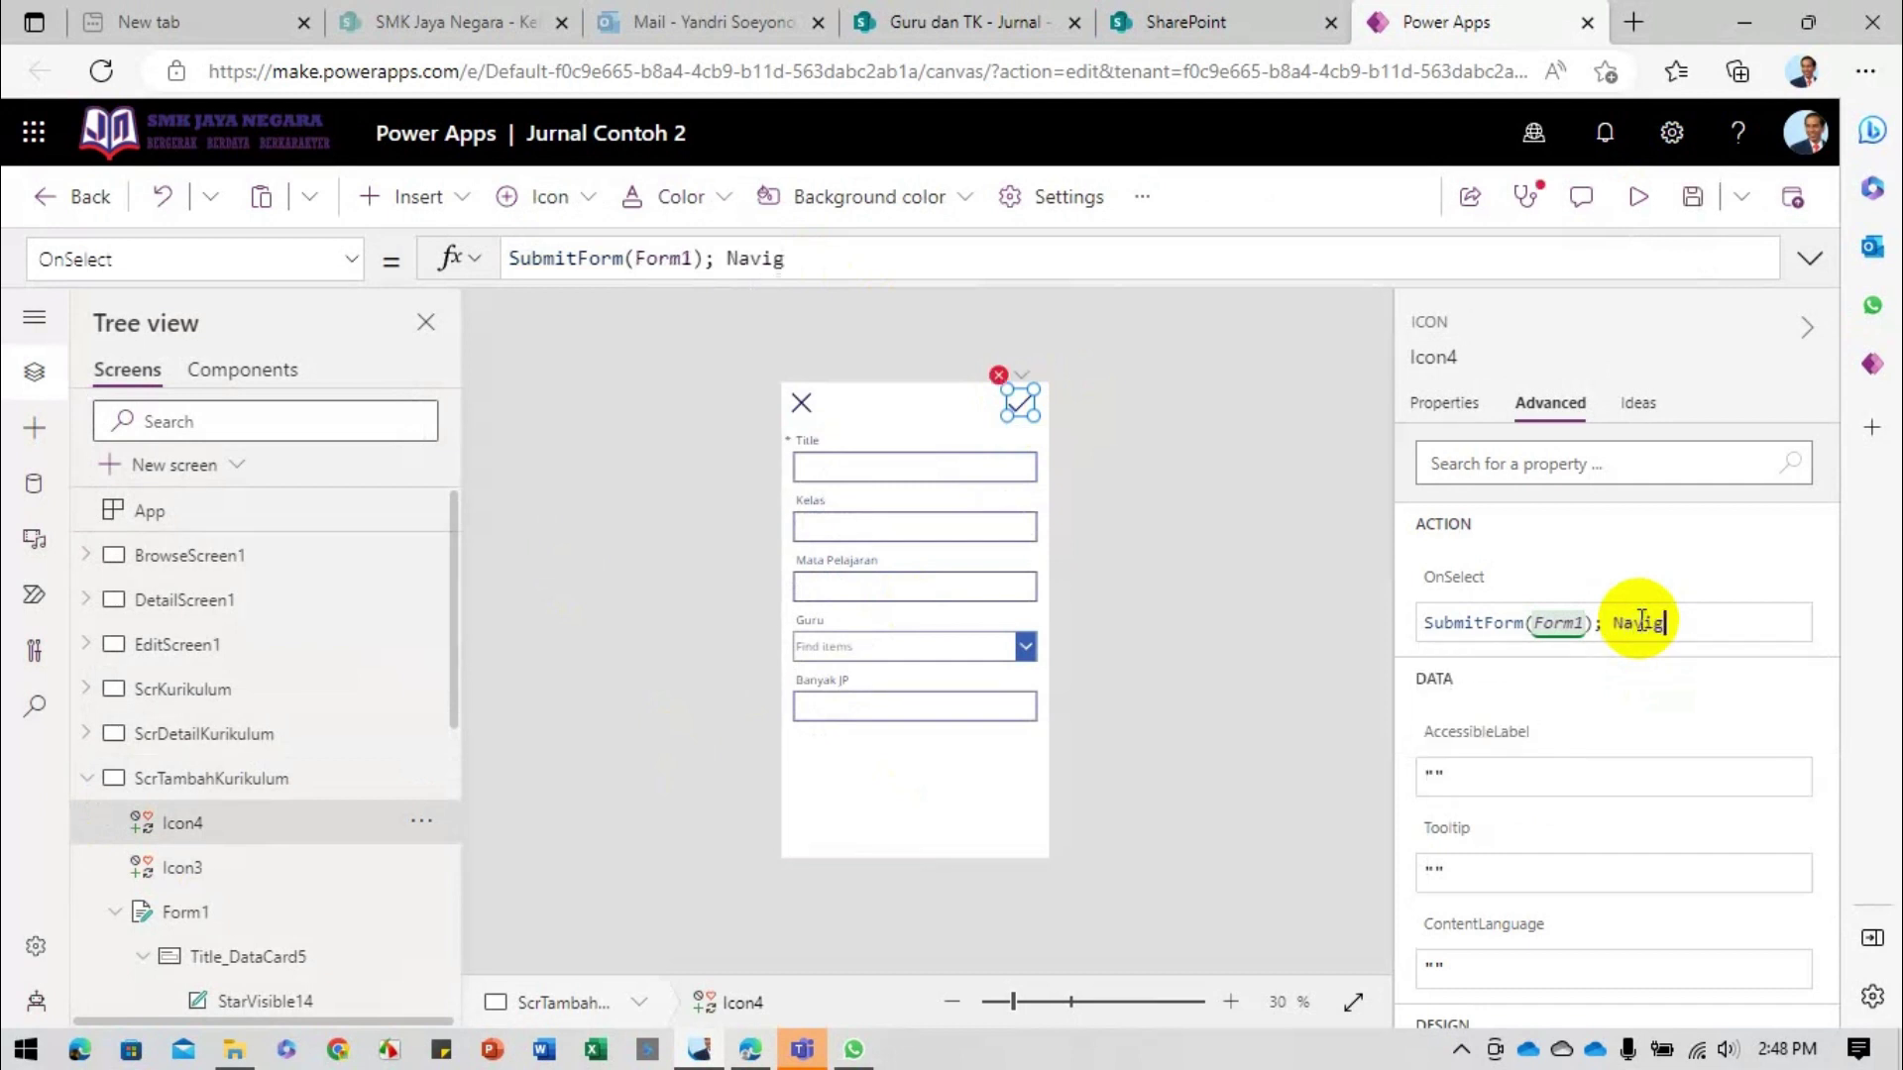
text(ate(ScrKurikulum)
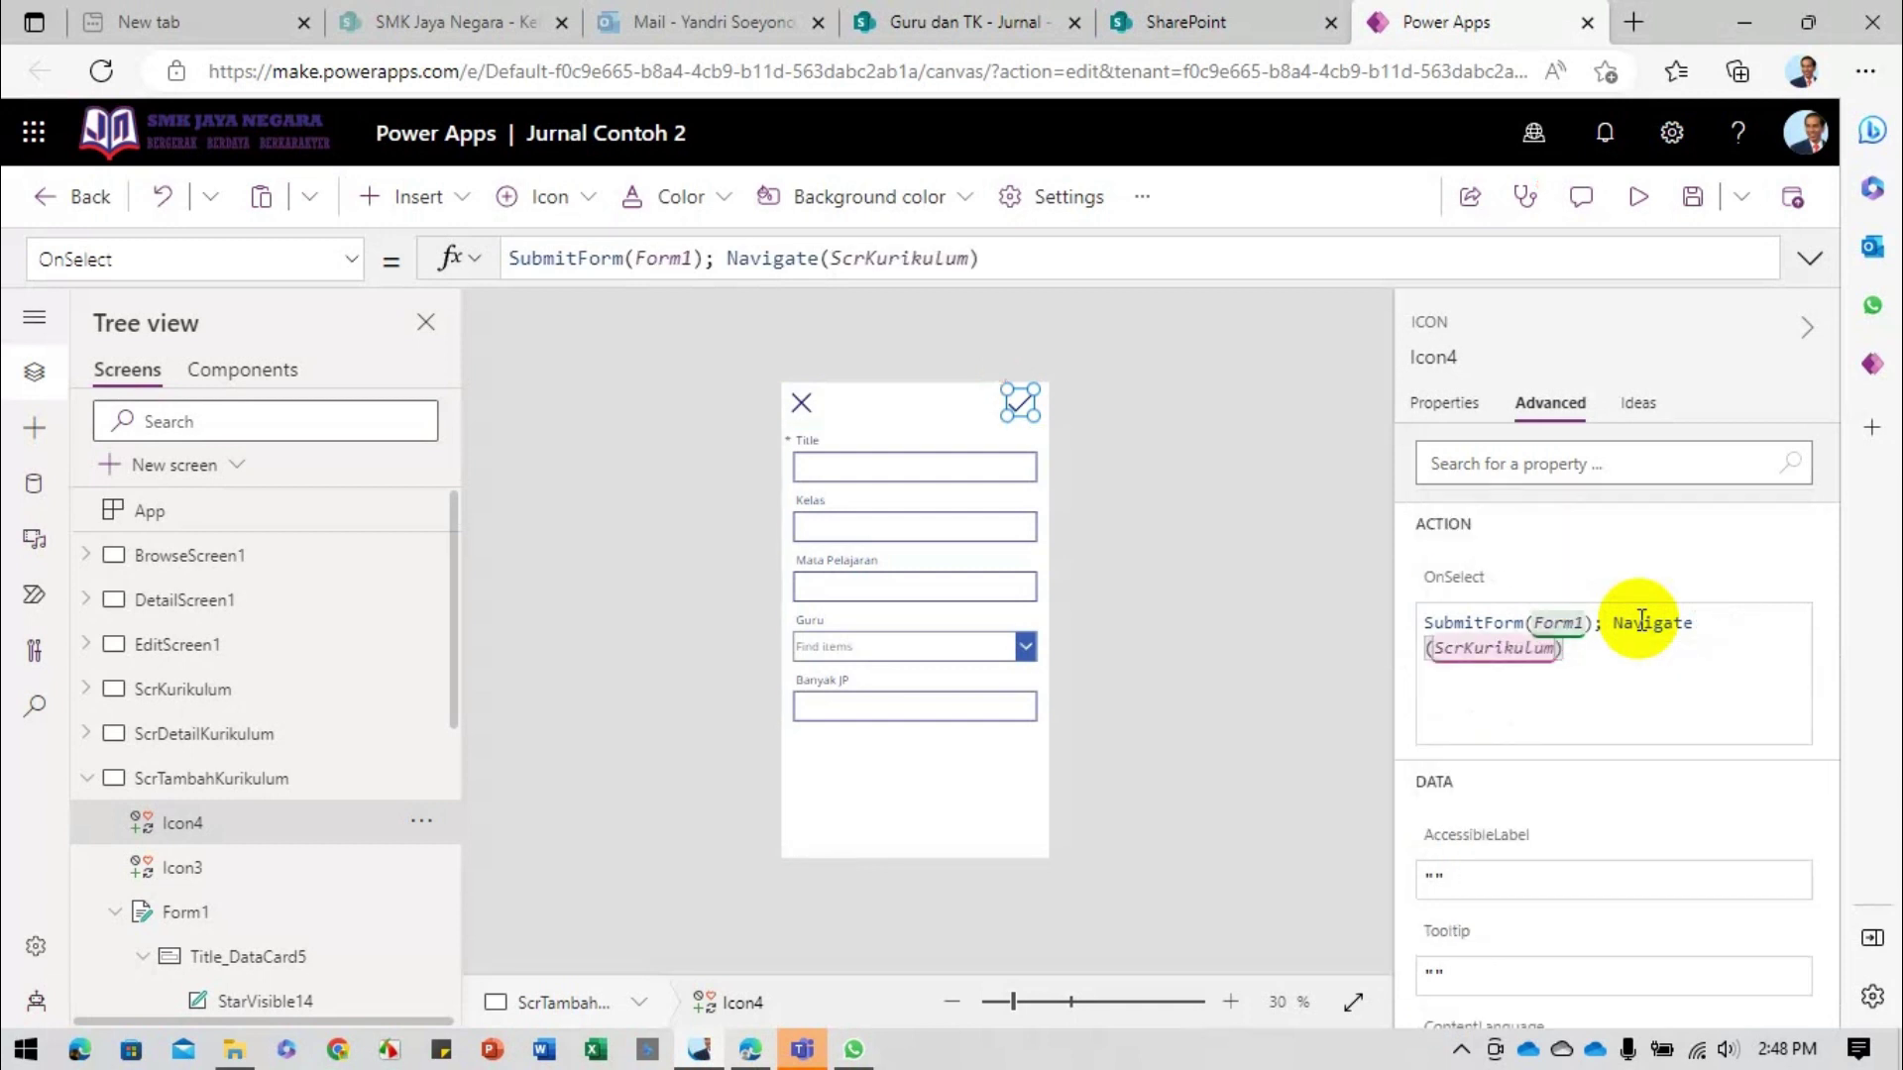
click(1273, 483)
Step: Preview the app from ScrKurikulum and test opening the add form and cancelling back to the gallery
click(213, 698)
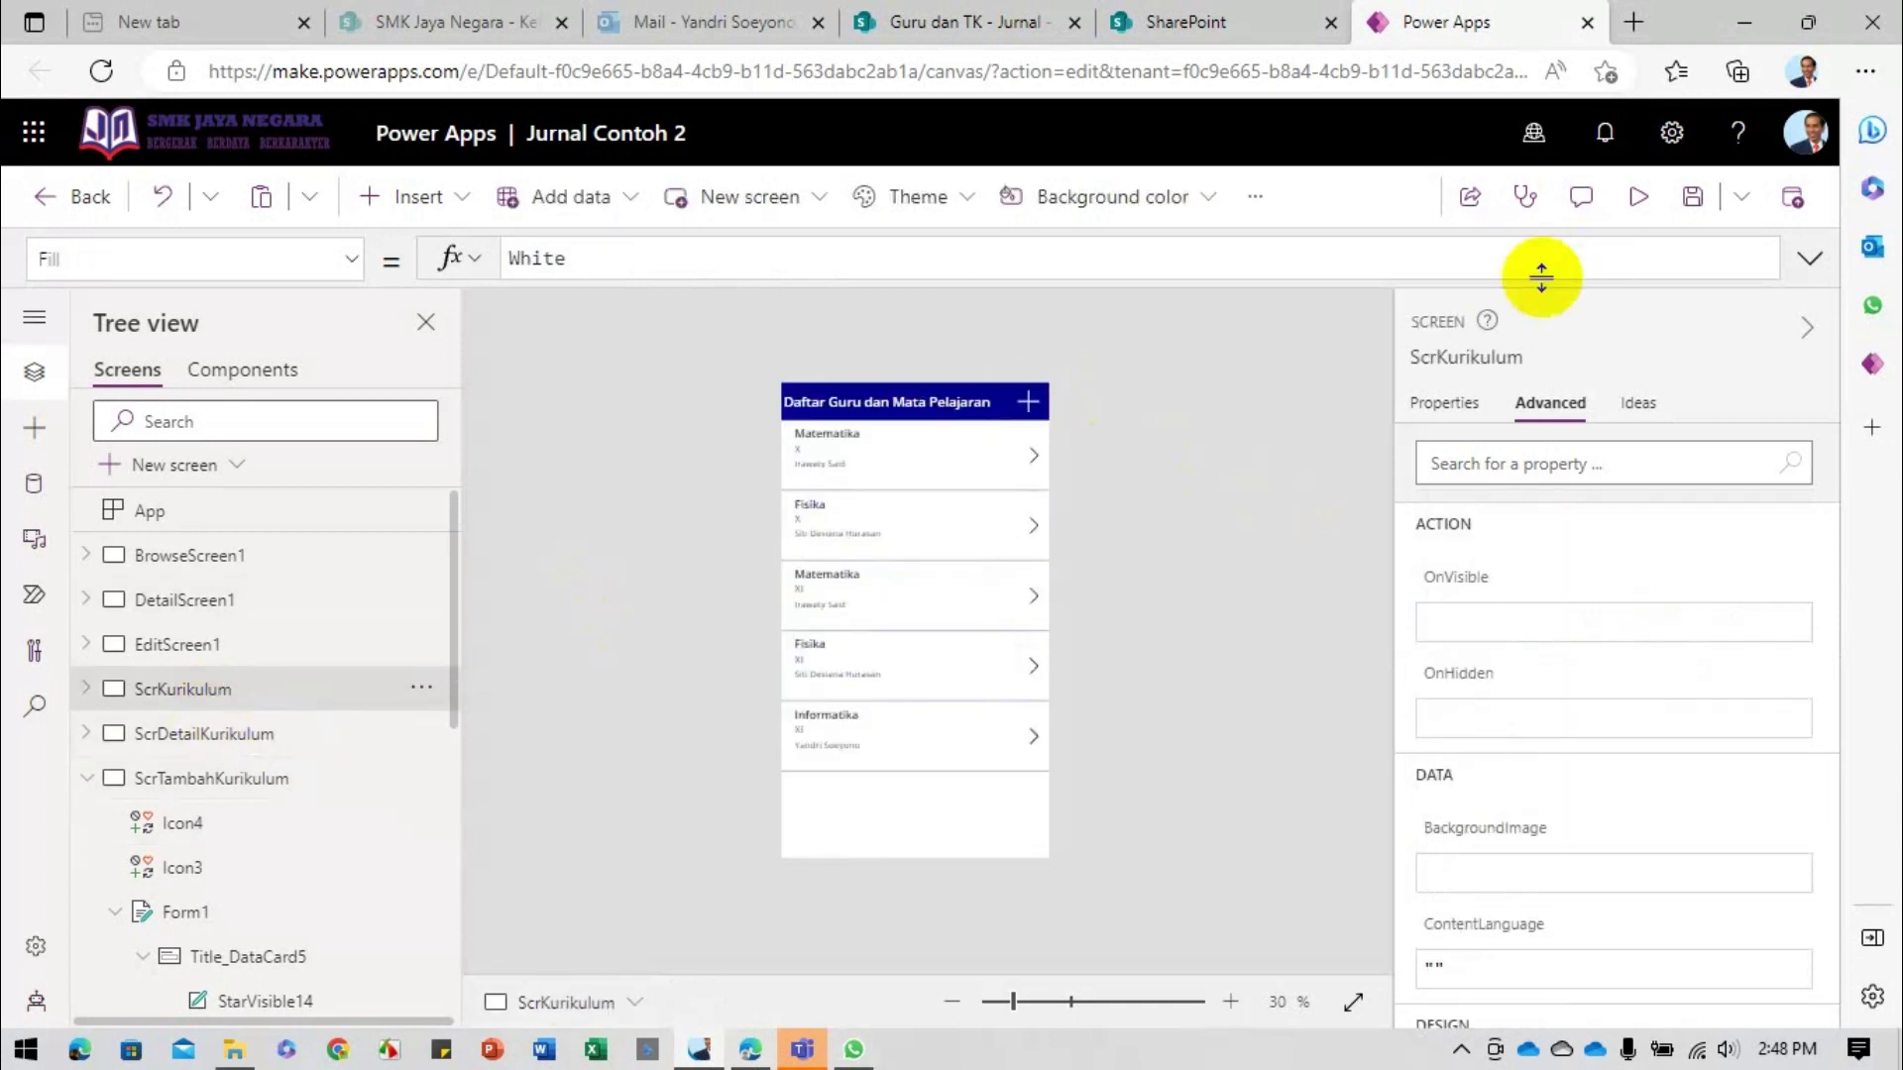
click(1638, 197)
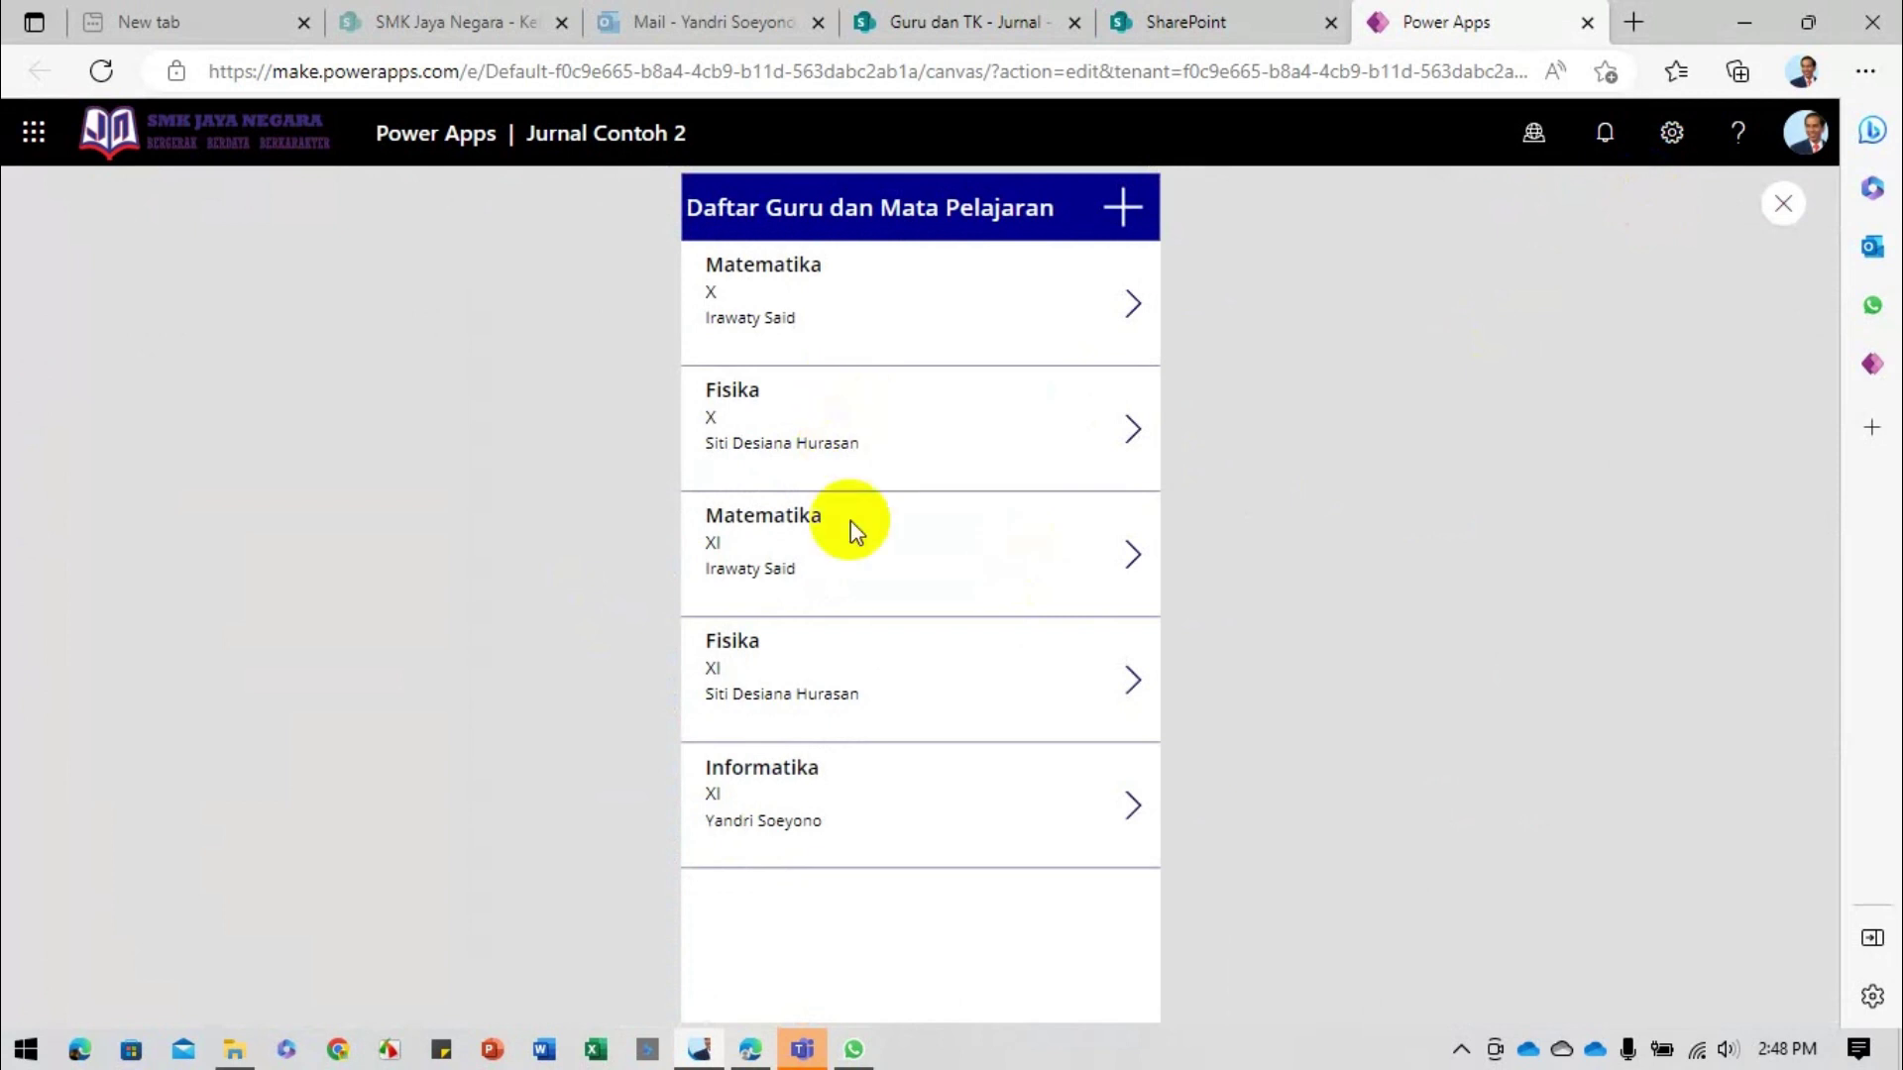
click(1124, 210)
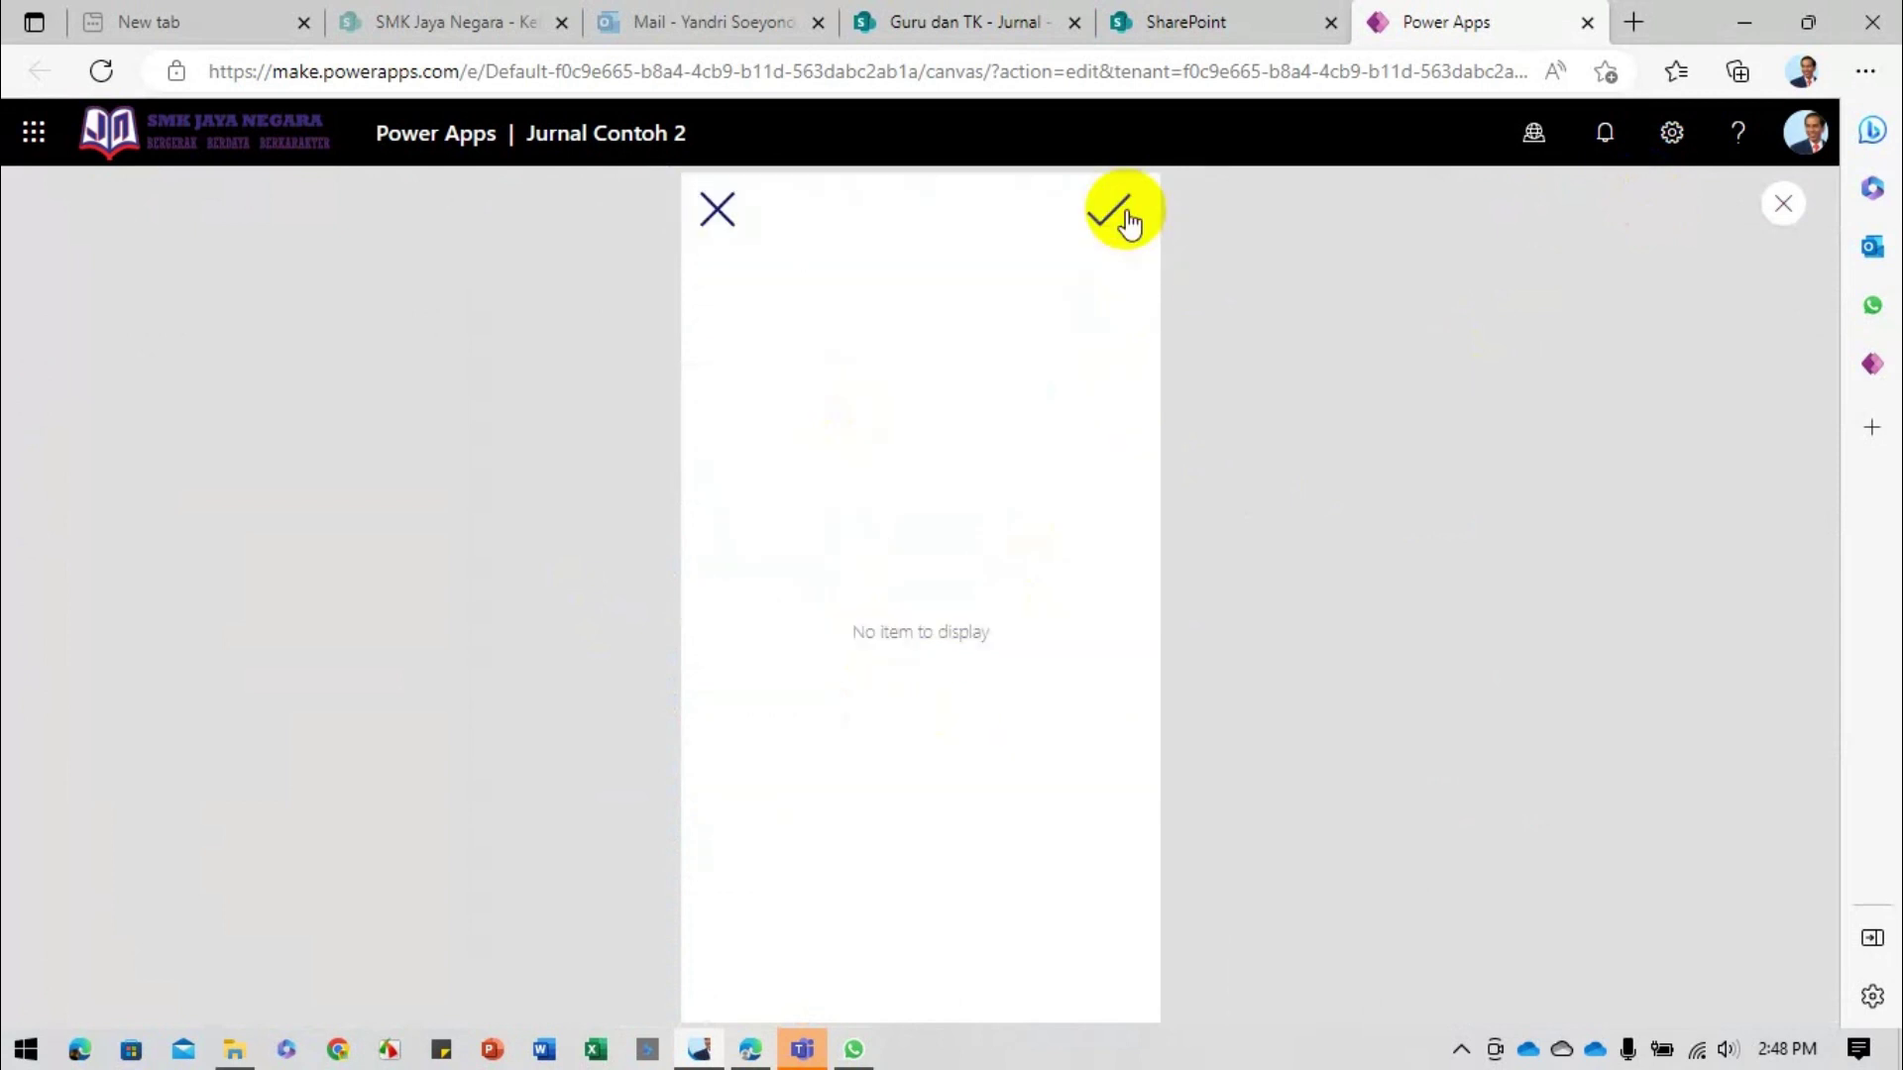
click(720, 226)
click(1781, 208)
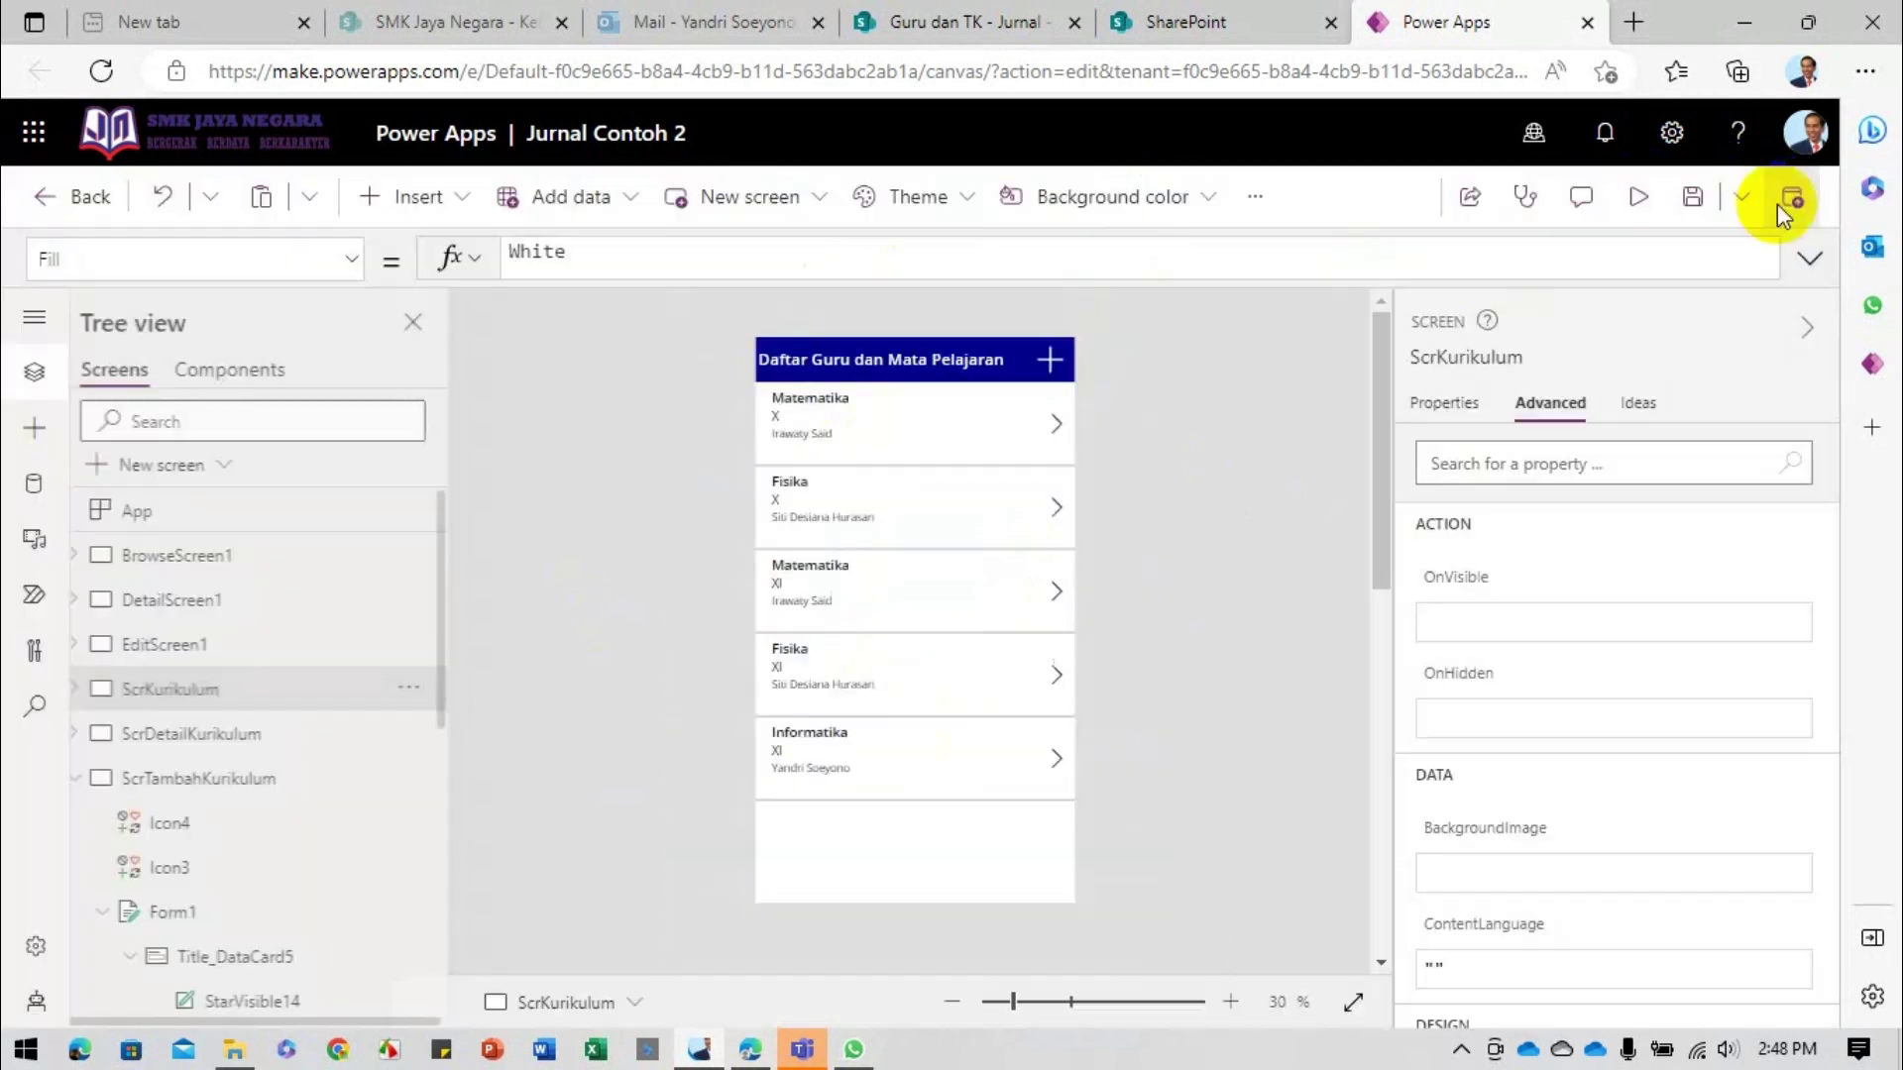
Step: Set the OnSelect of the plus icon on ScrKurikulum to ResetForm(Form1);Navigate(ScrTambahKurikulum)
click(1027, 402)
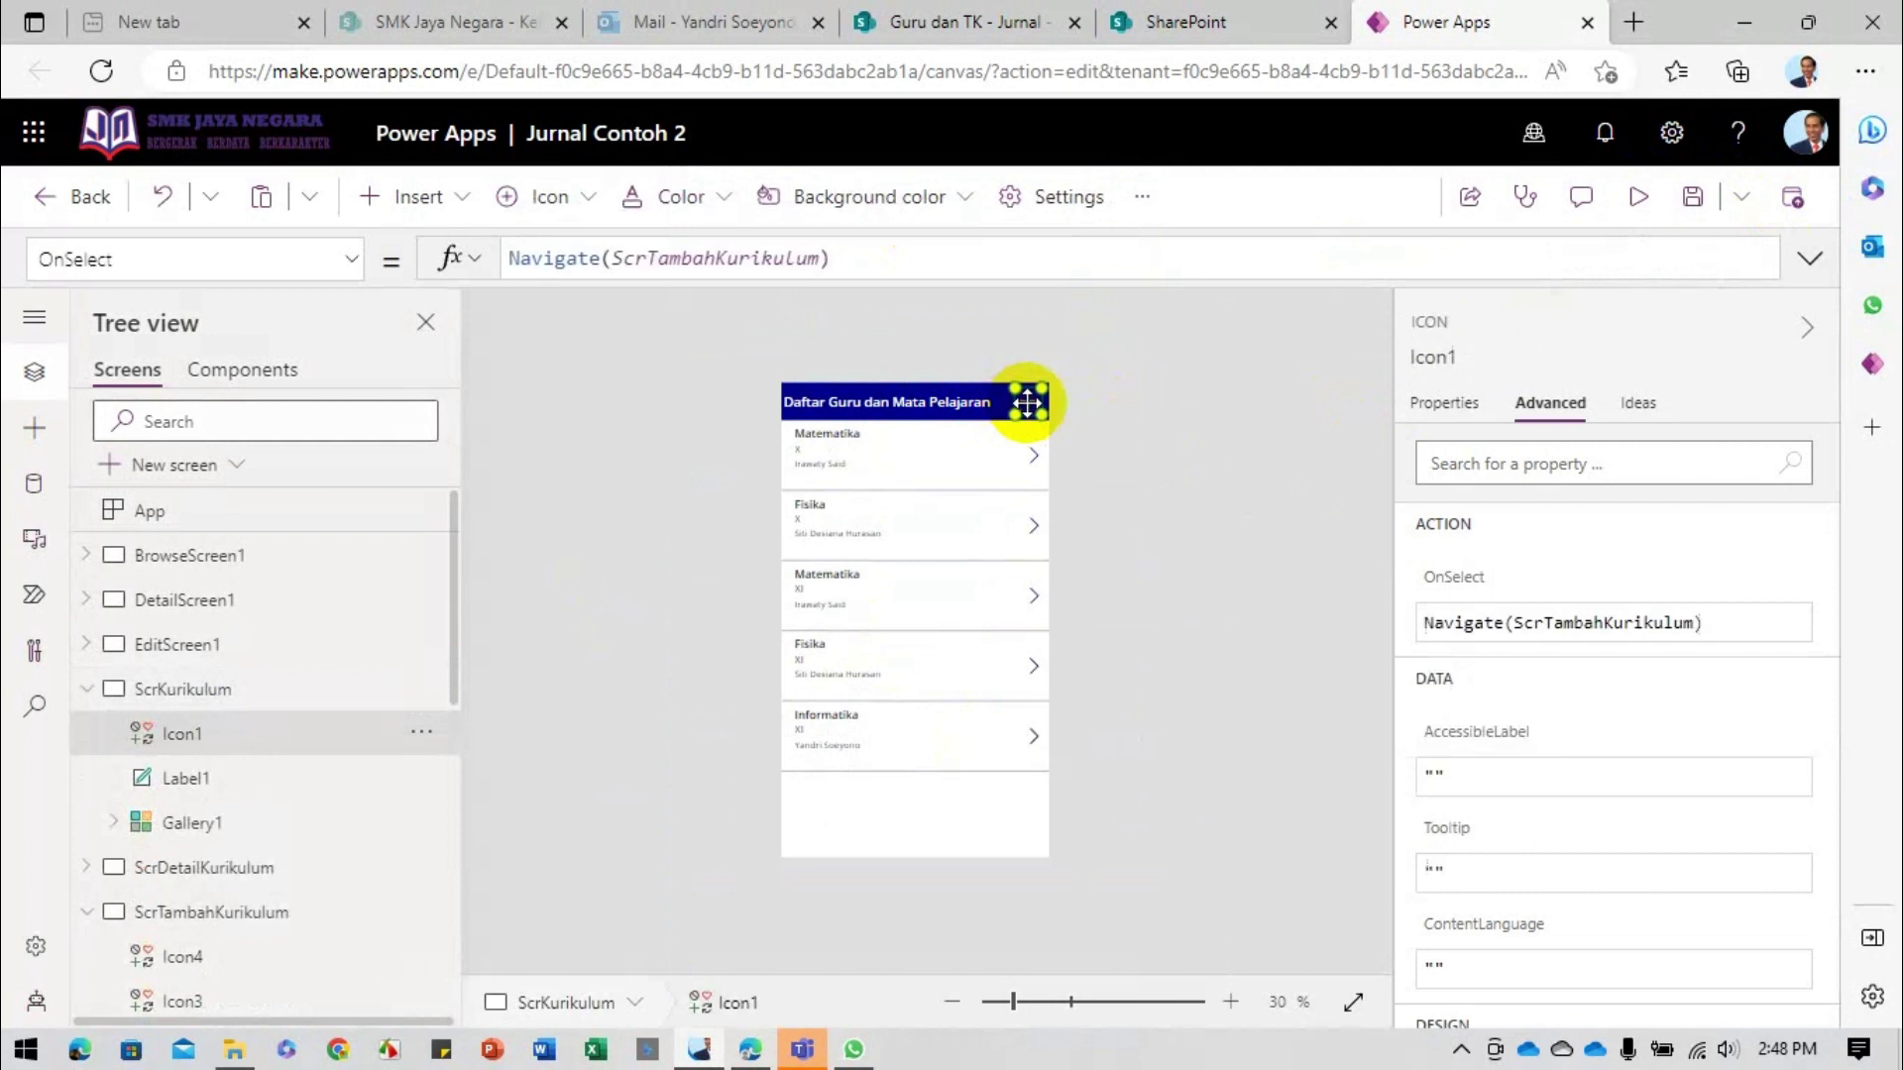
click(1426, 624)
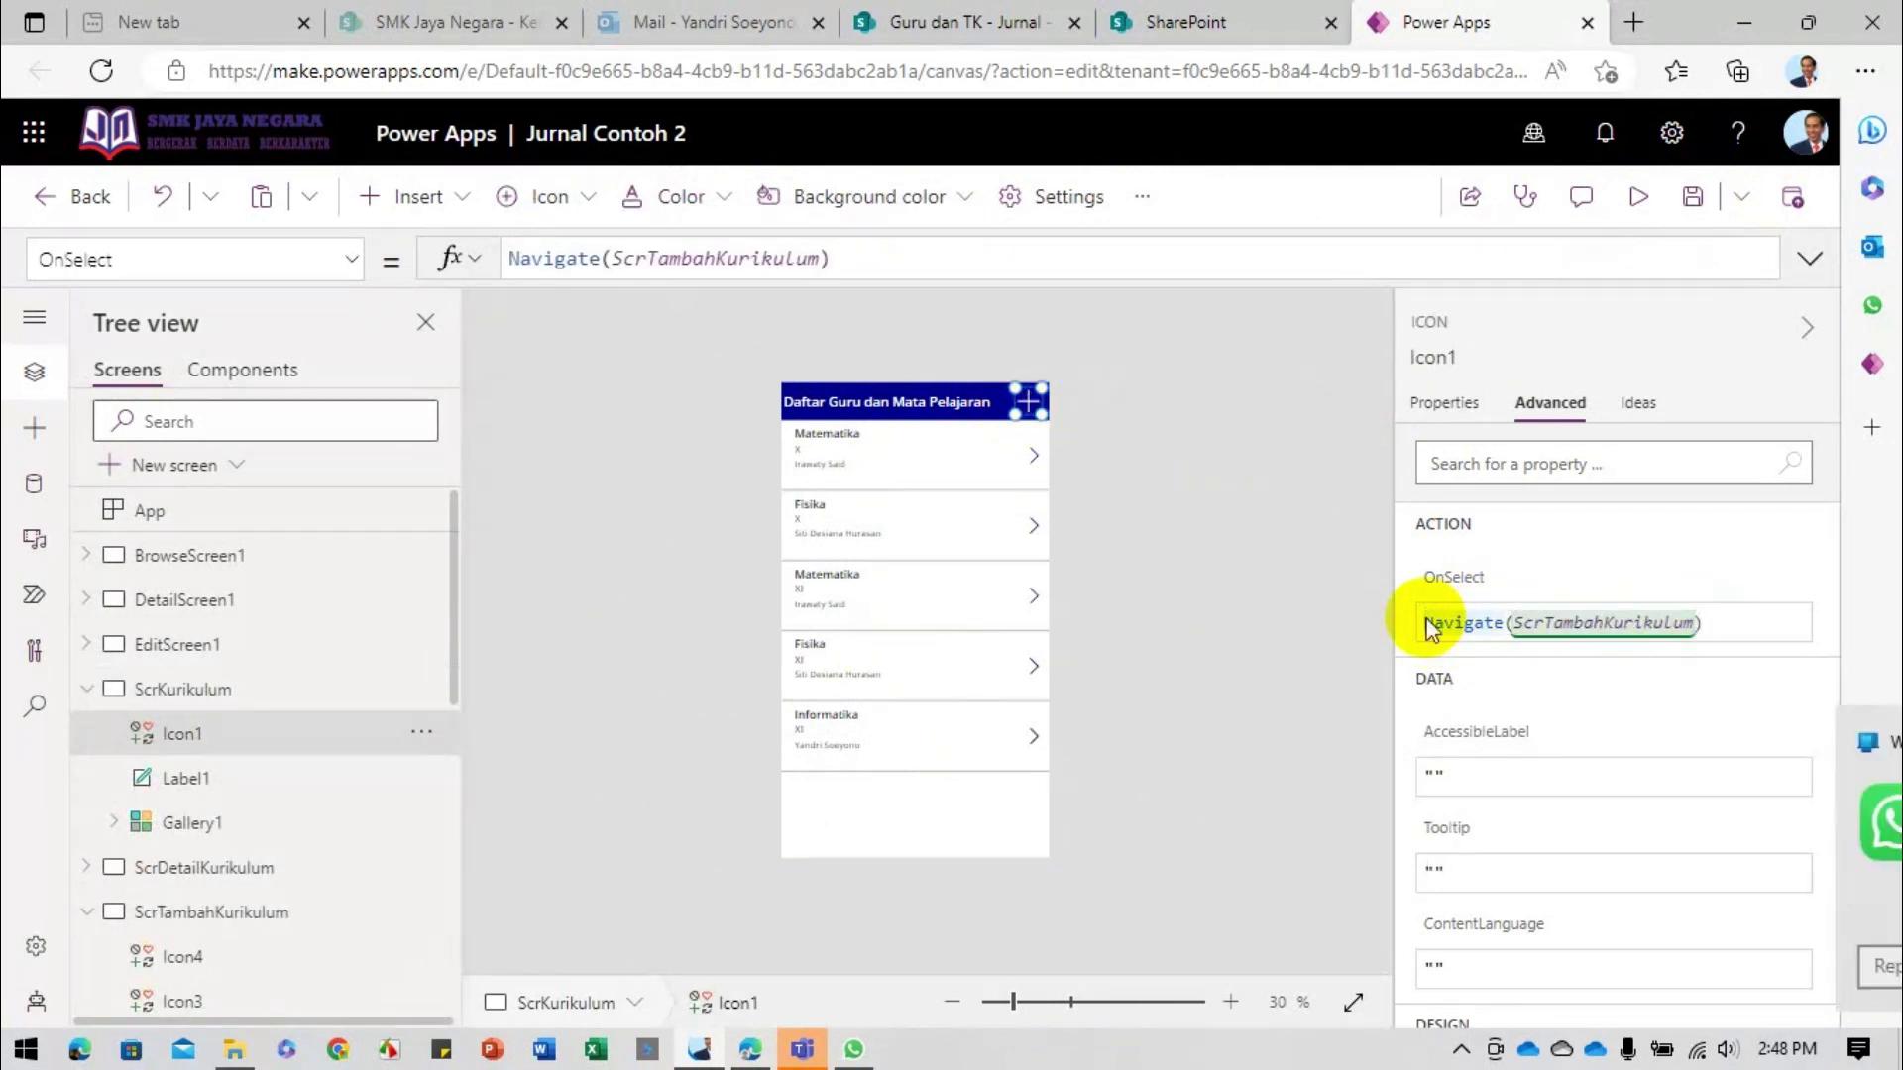
text(;)
click(1841, 741)
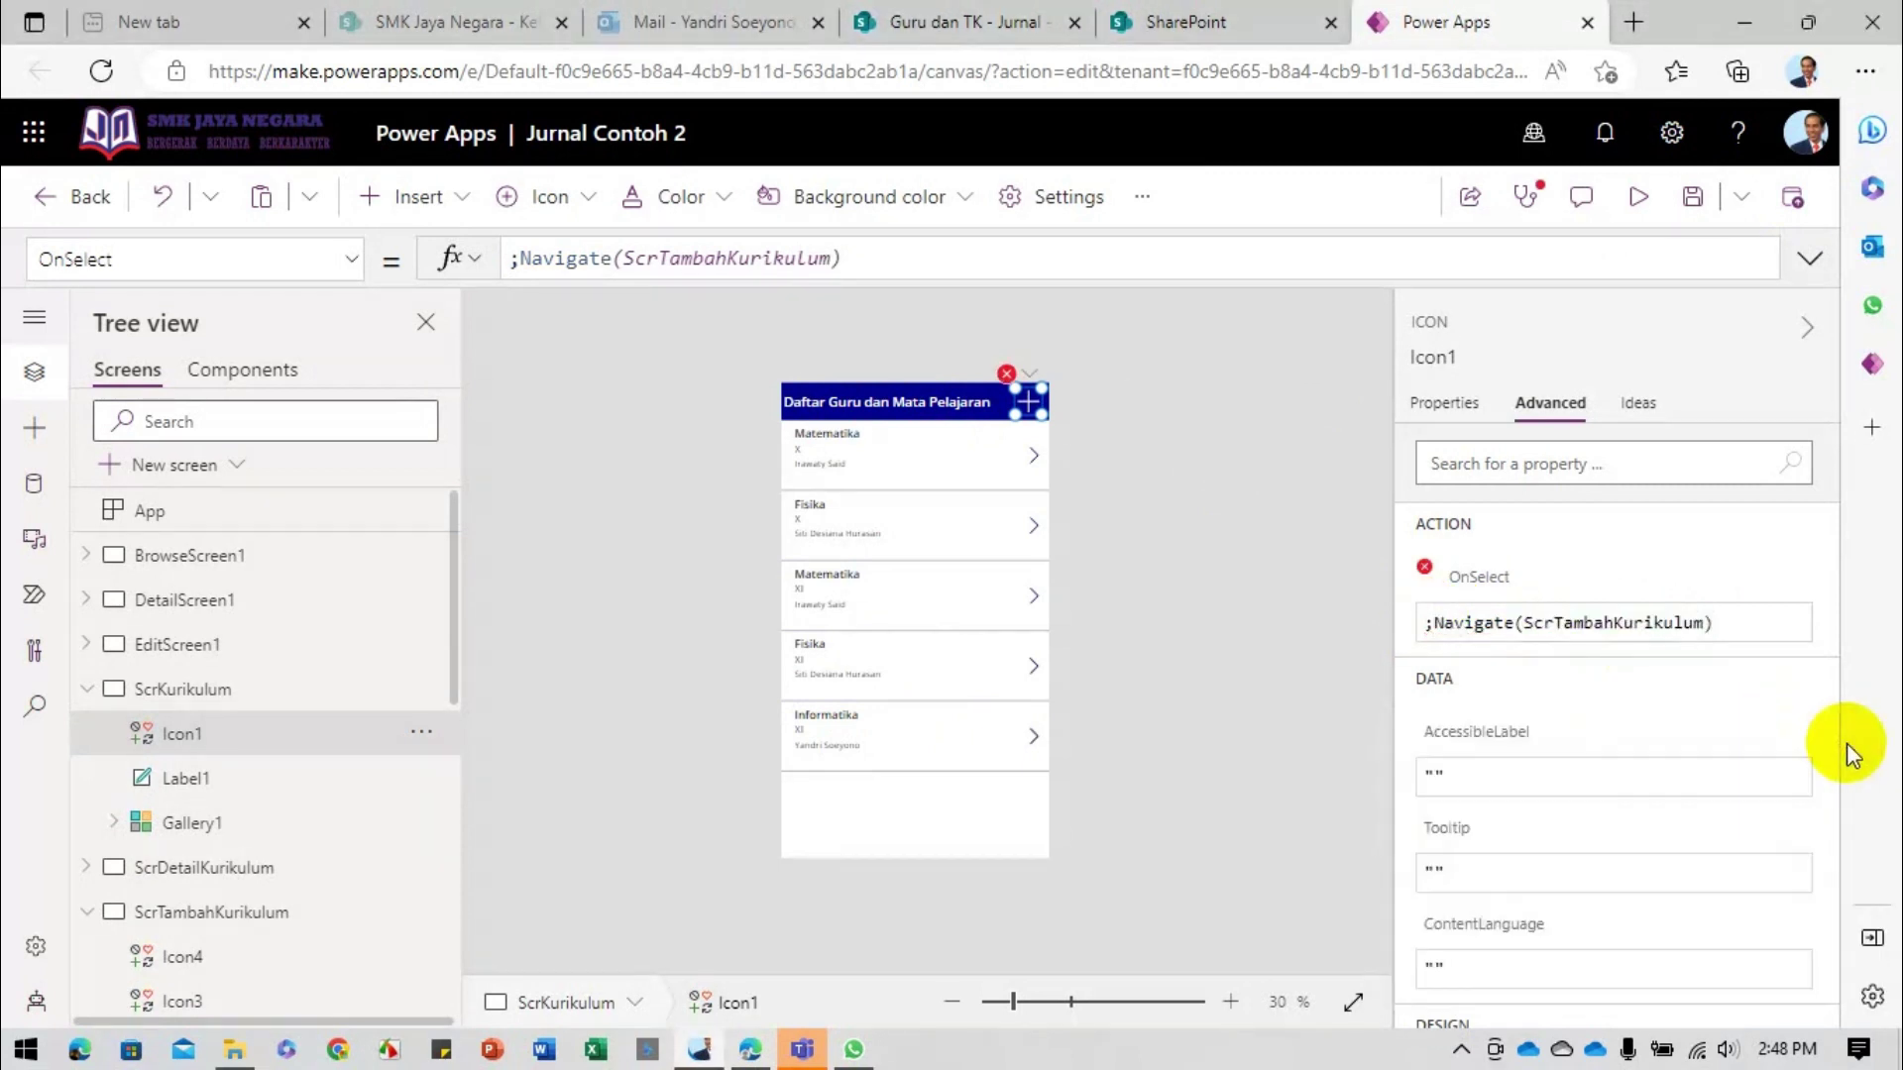
click(1427, 624)
text(Reset)
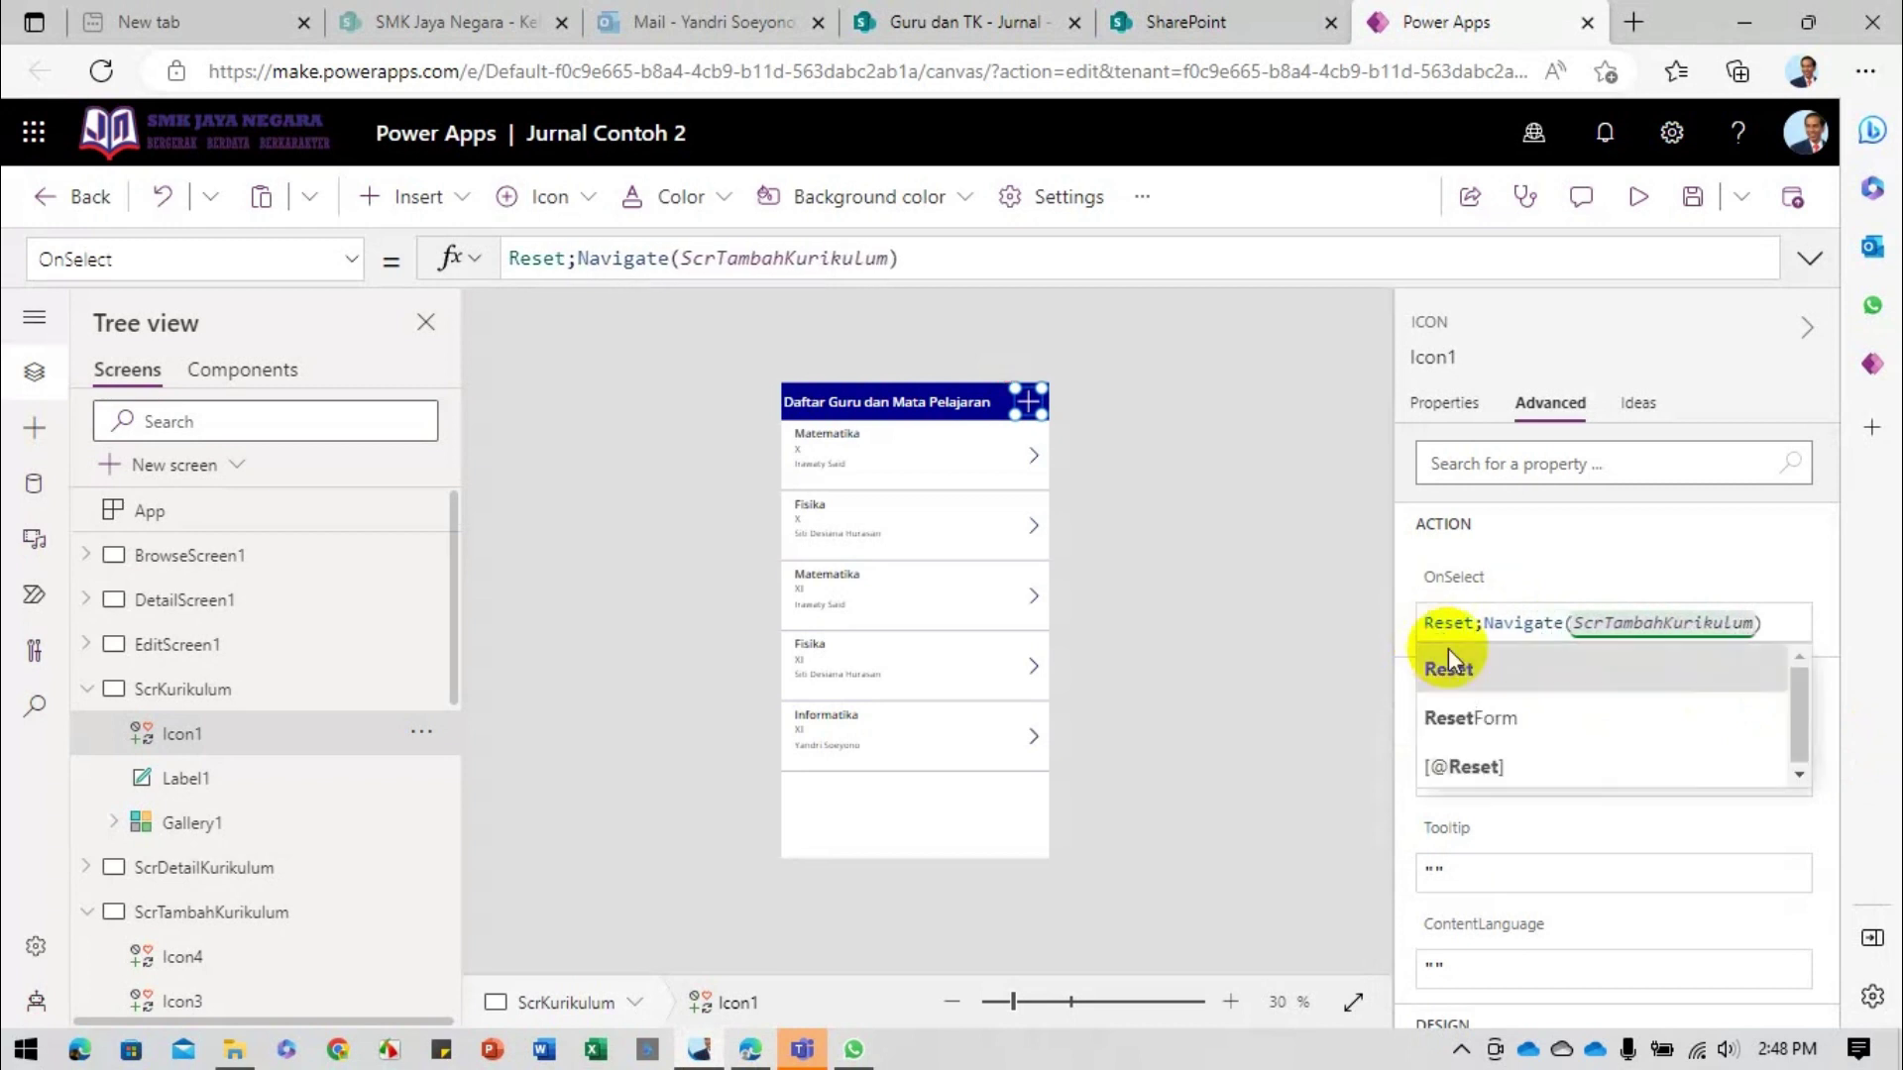
click(1490, 703)
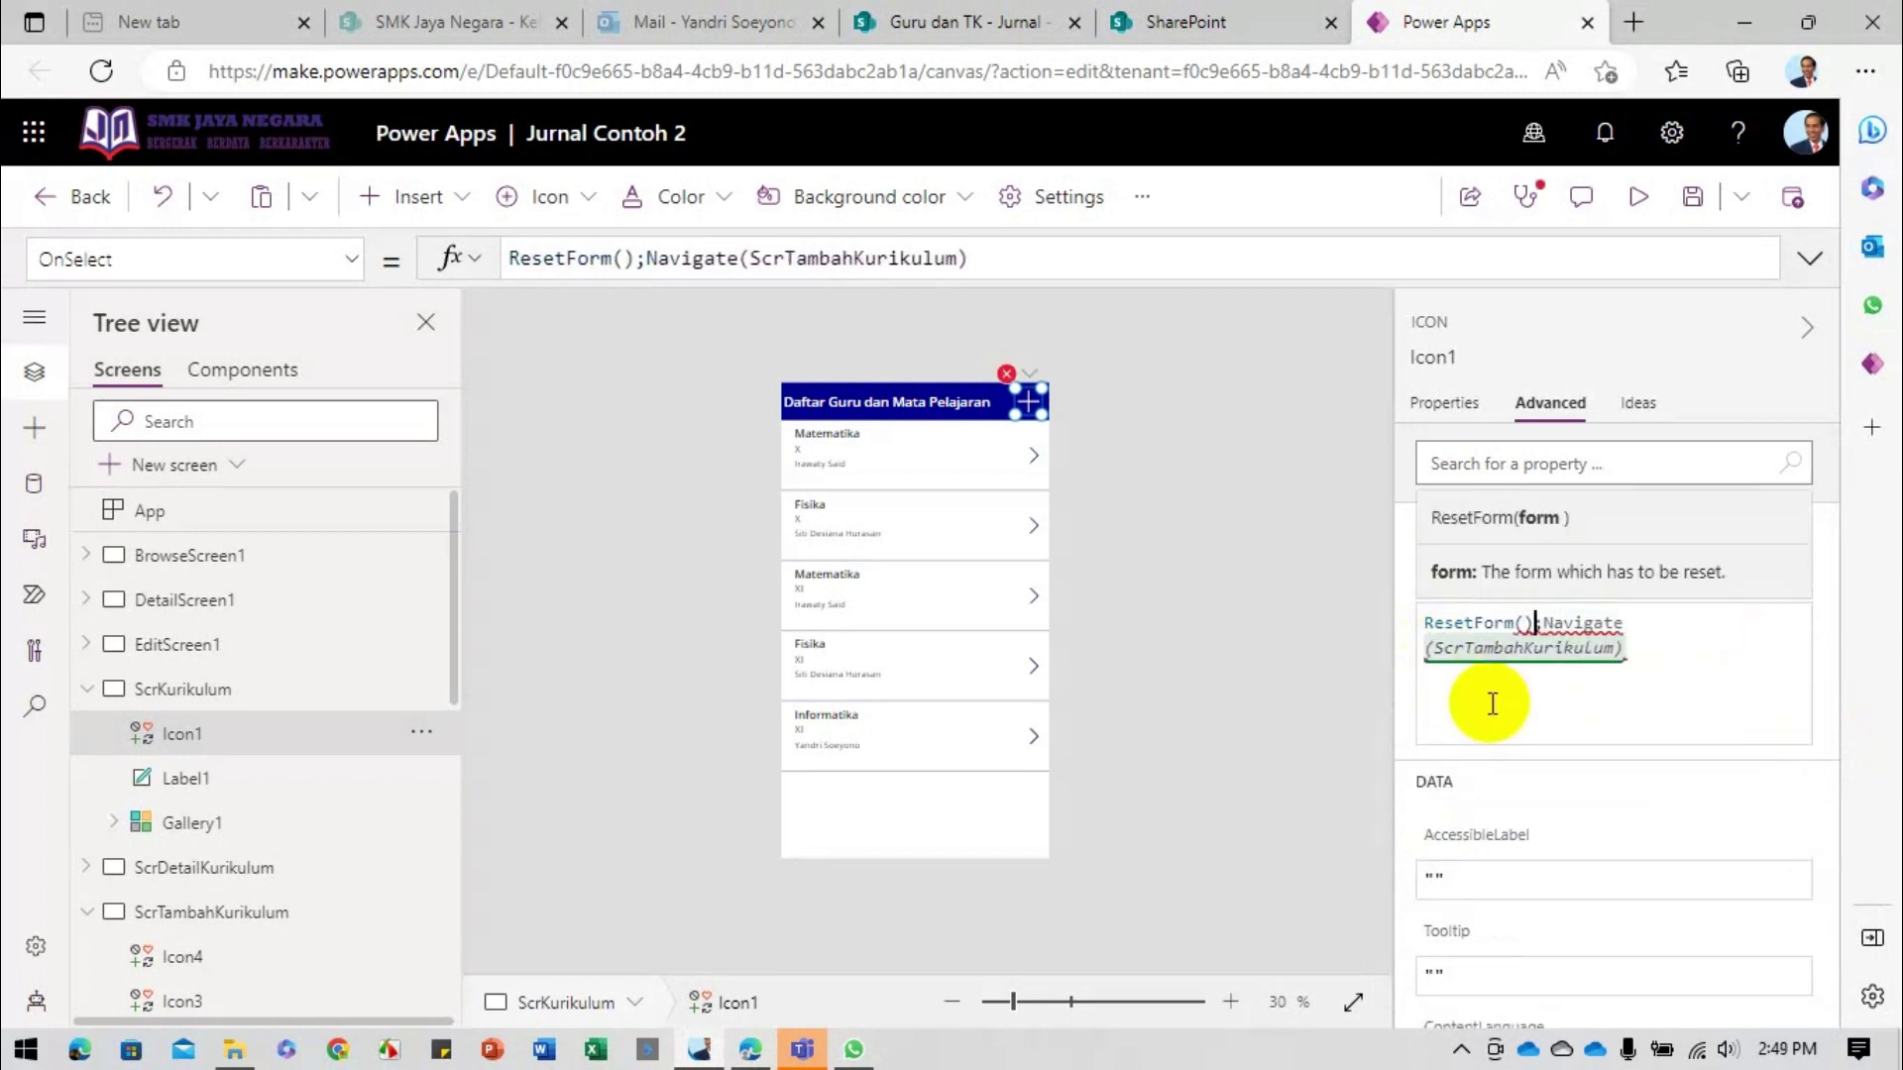
scroll(226, 902, down, 3)
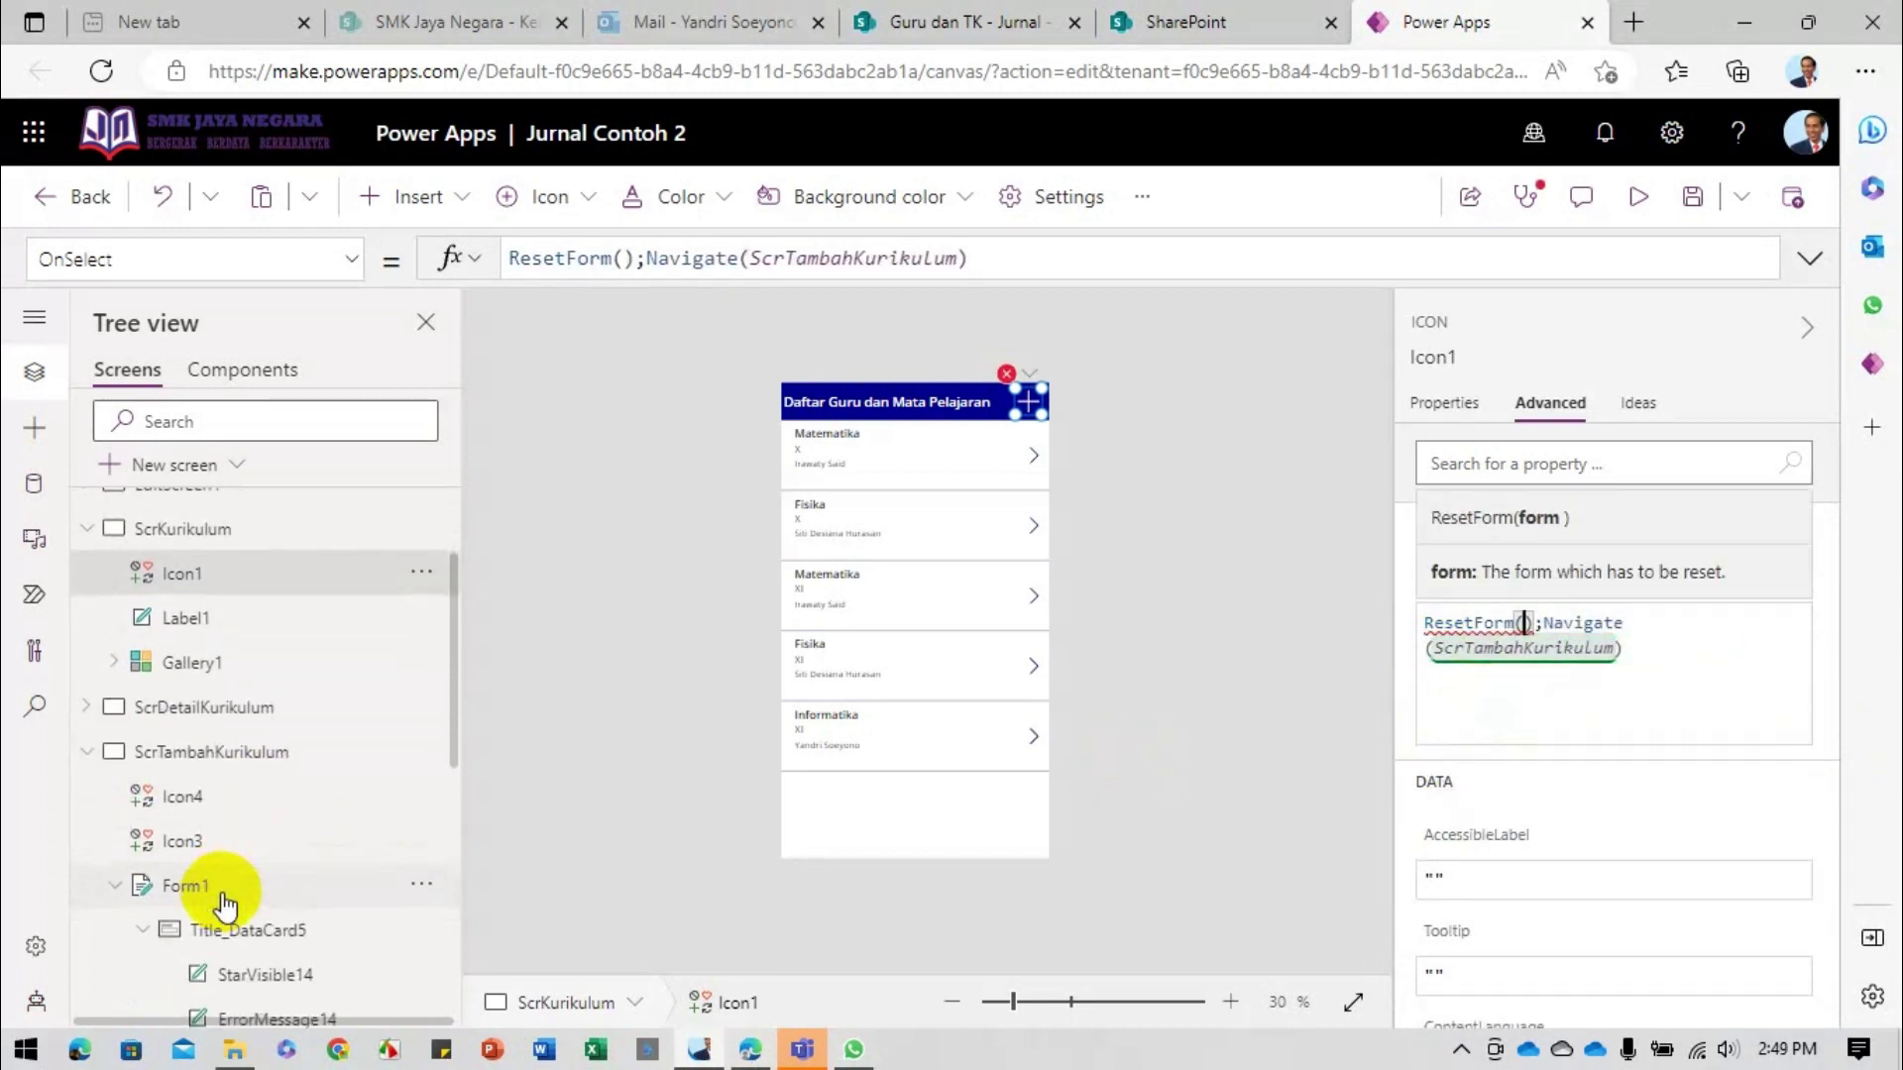
text(Form1)
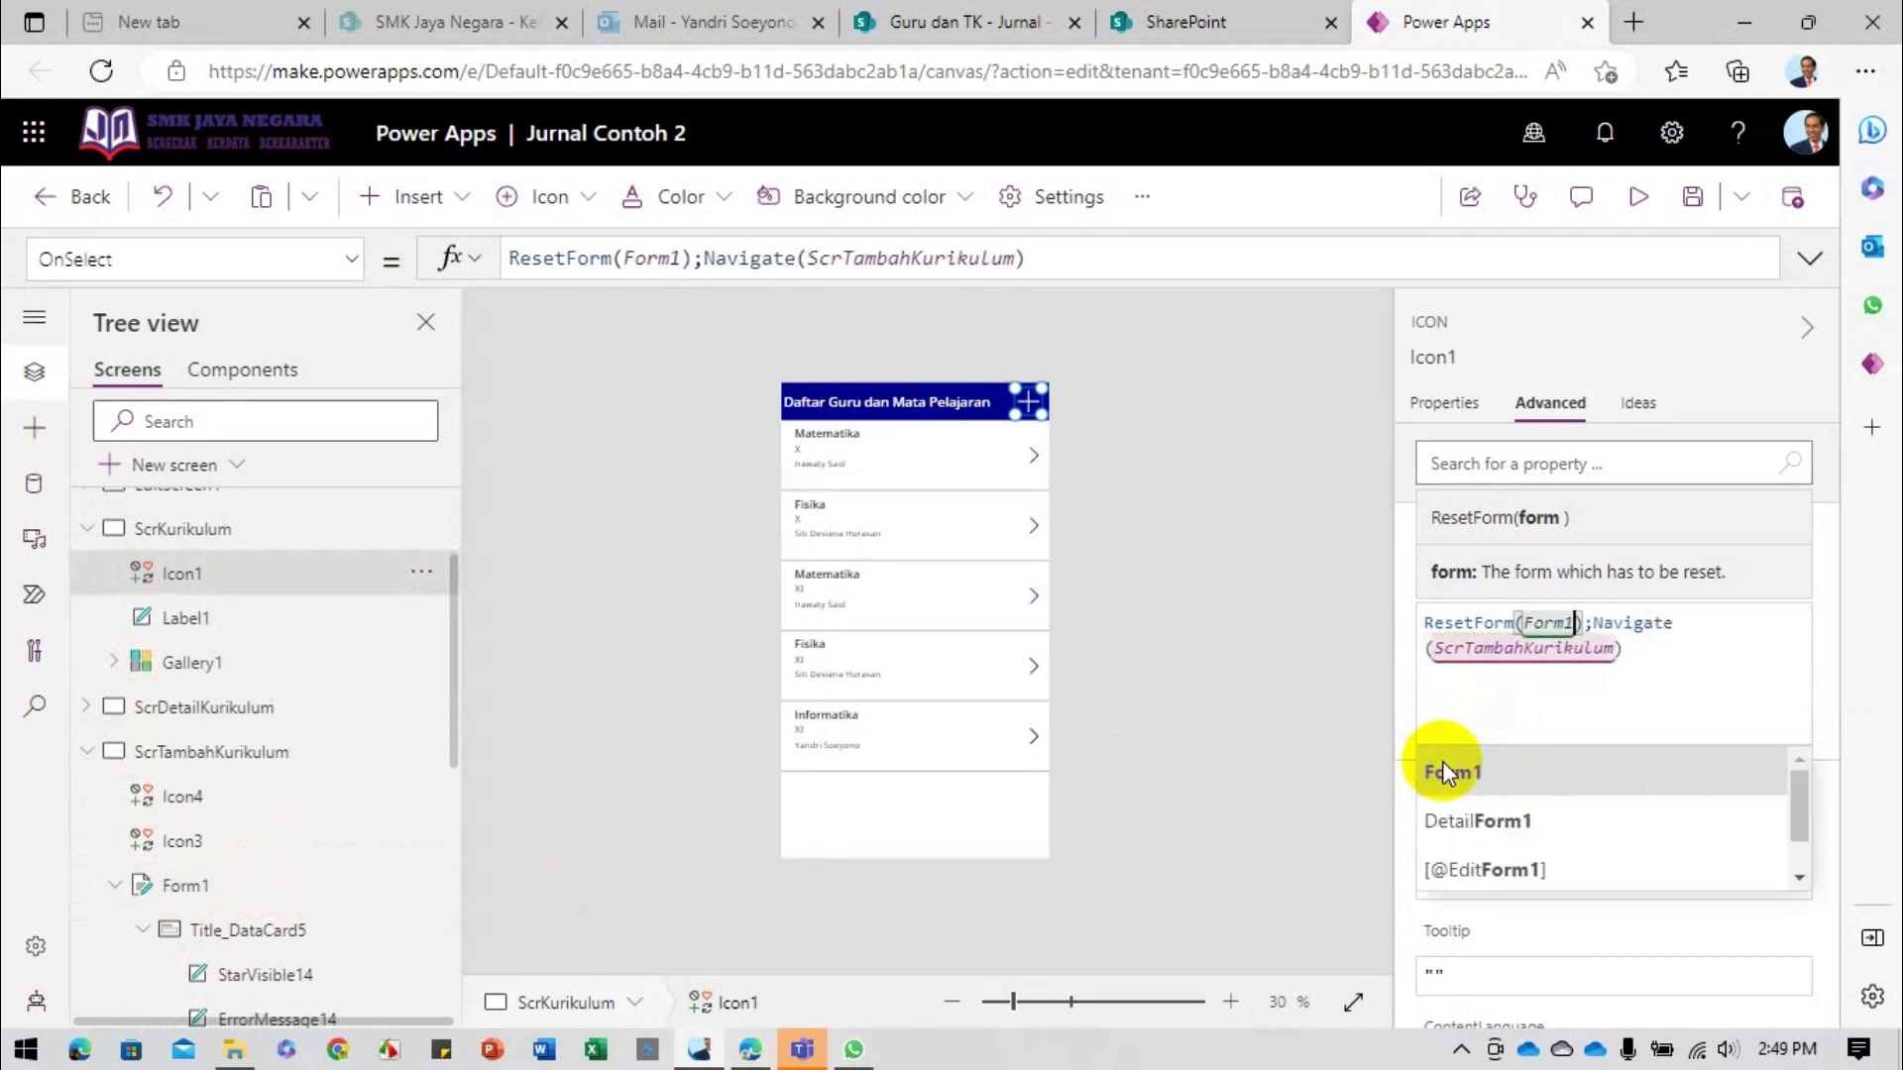
click(1499, 773)
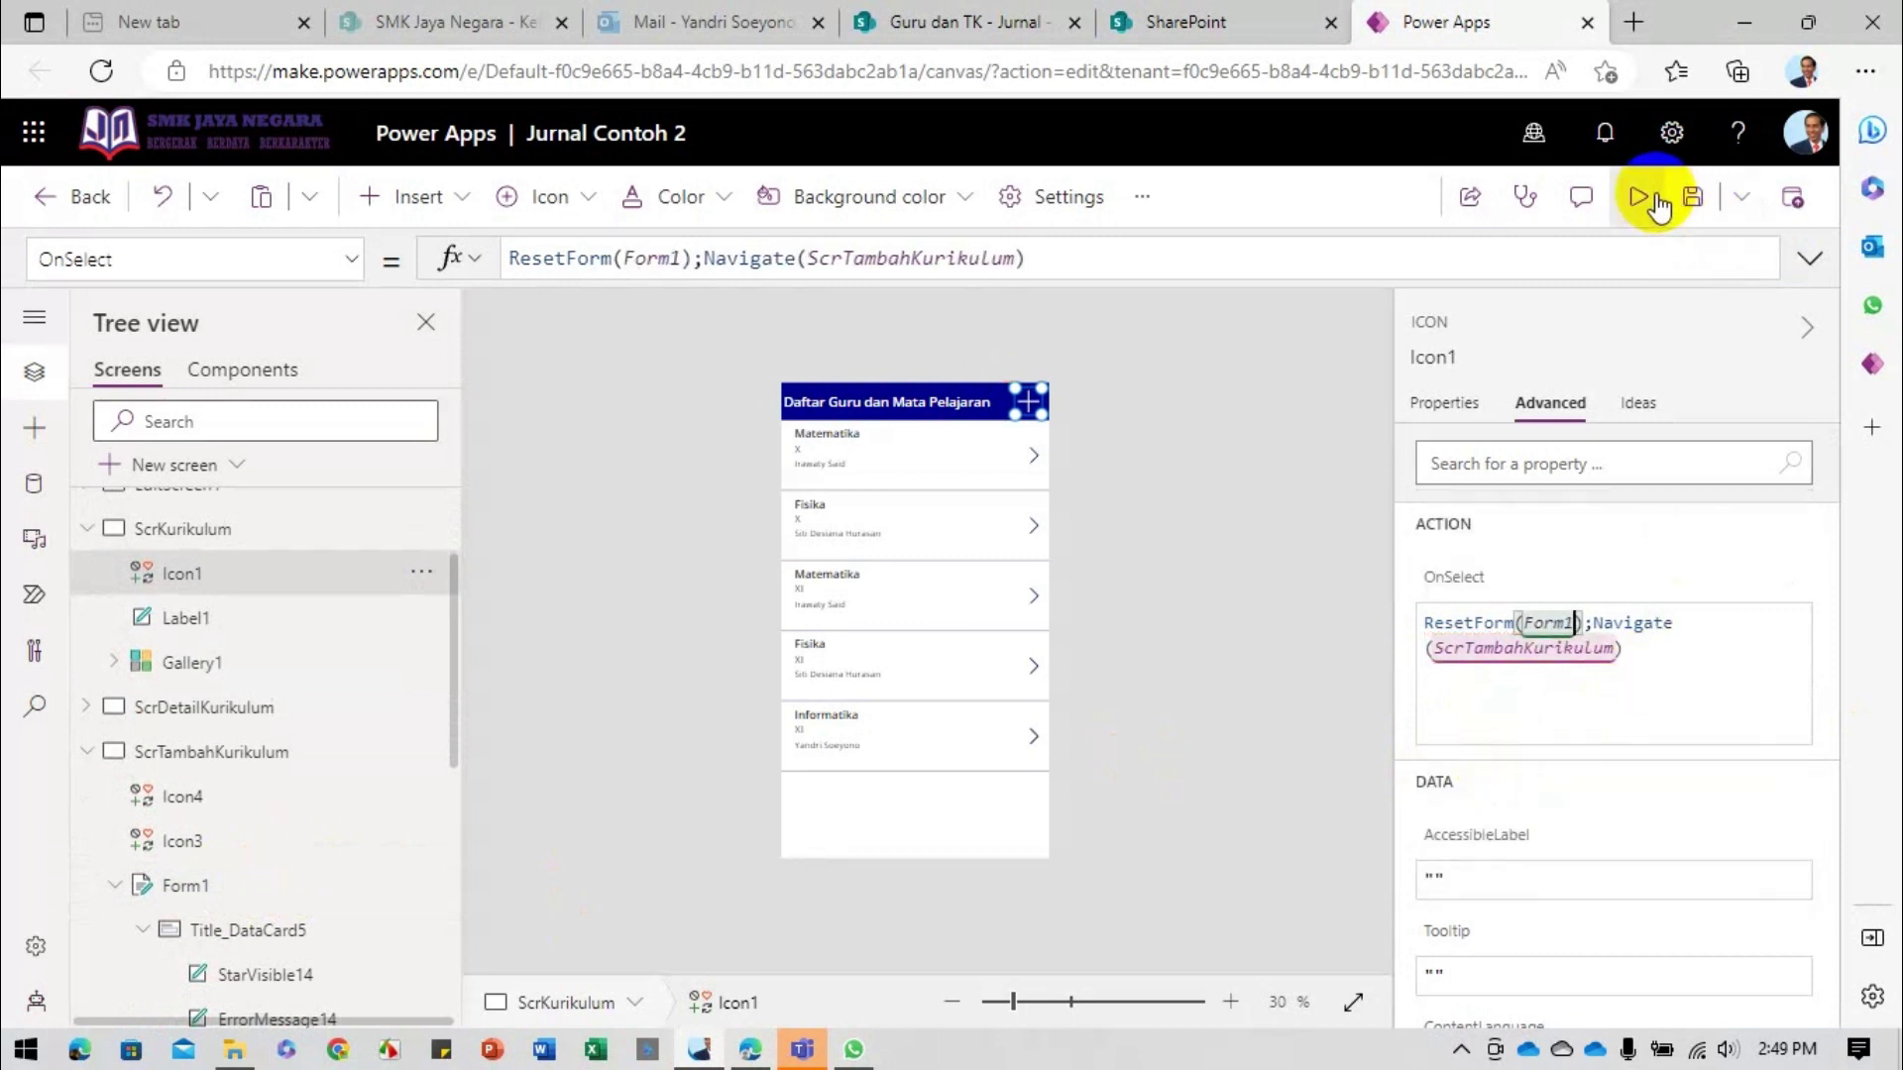
Step: Open the add form in preview and enter Title 2022/2023, Kelas XI and Mata Pelajaran Informatika
click(1638, 197)
click(1123, 207)
click(880, 317)
text(2022/2023)
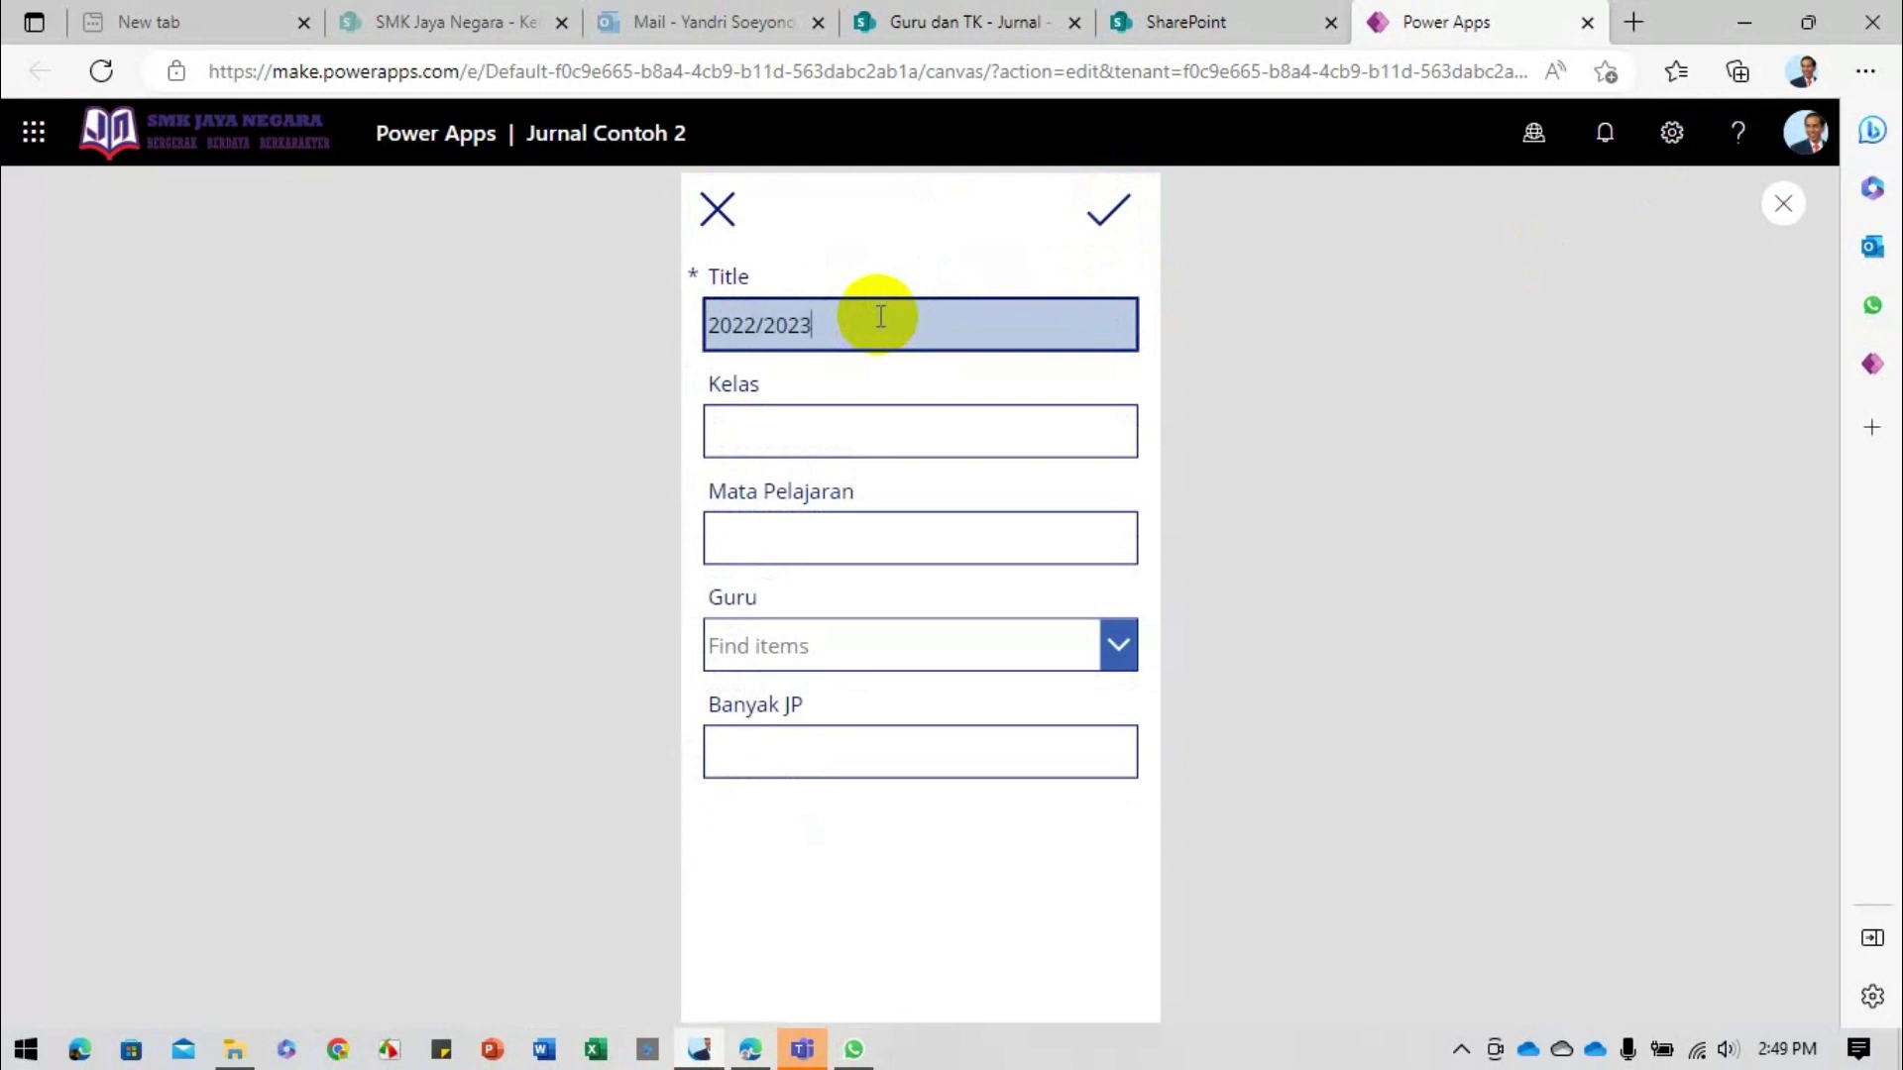
click(793, 425)
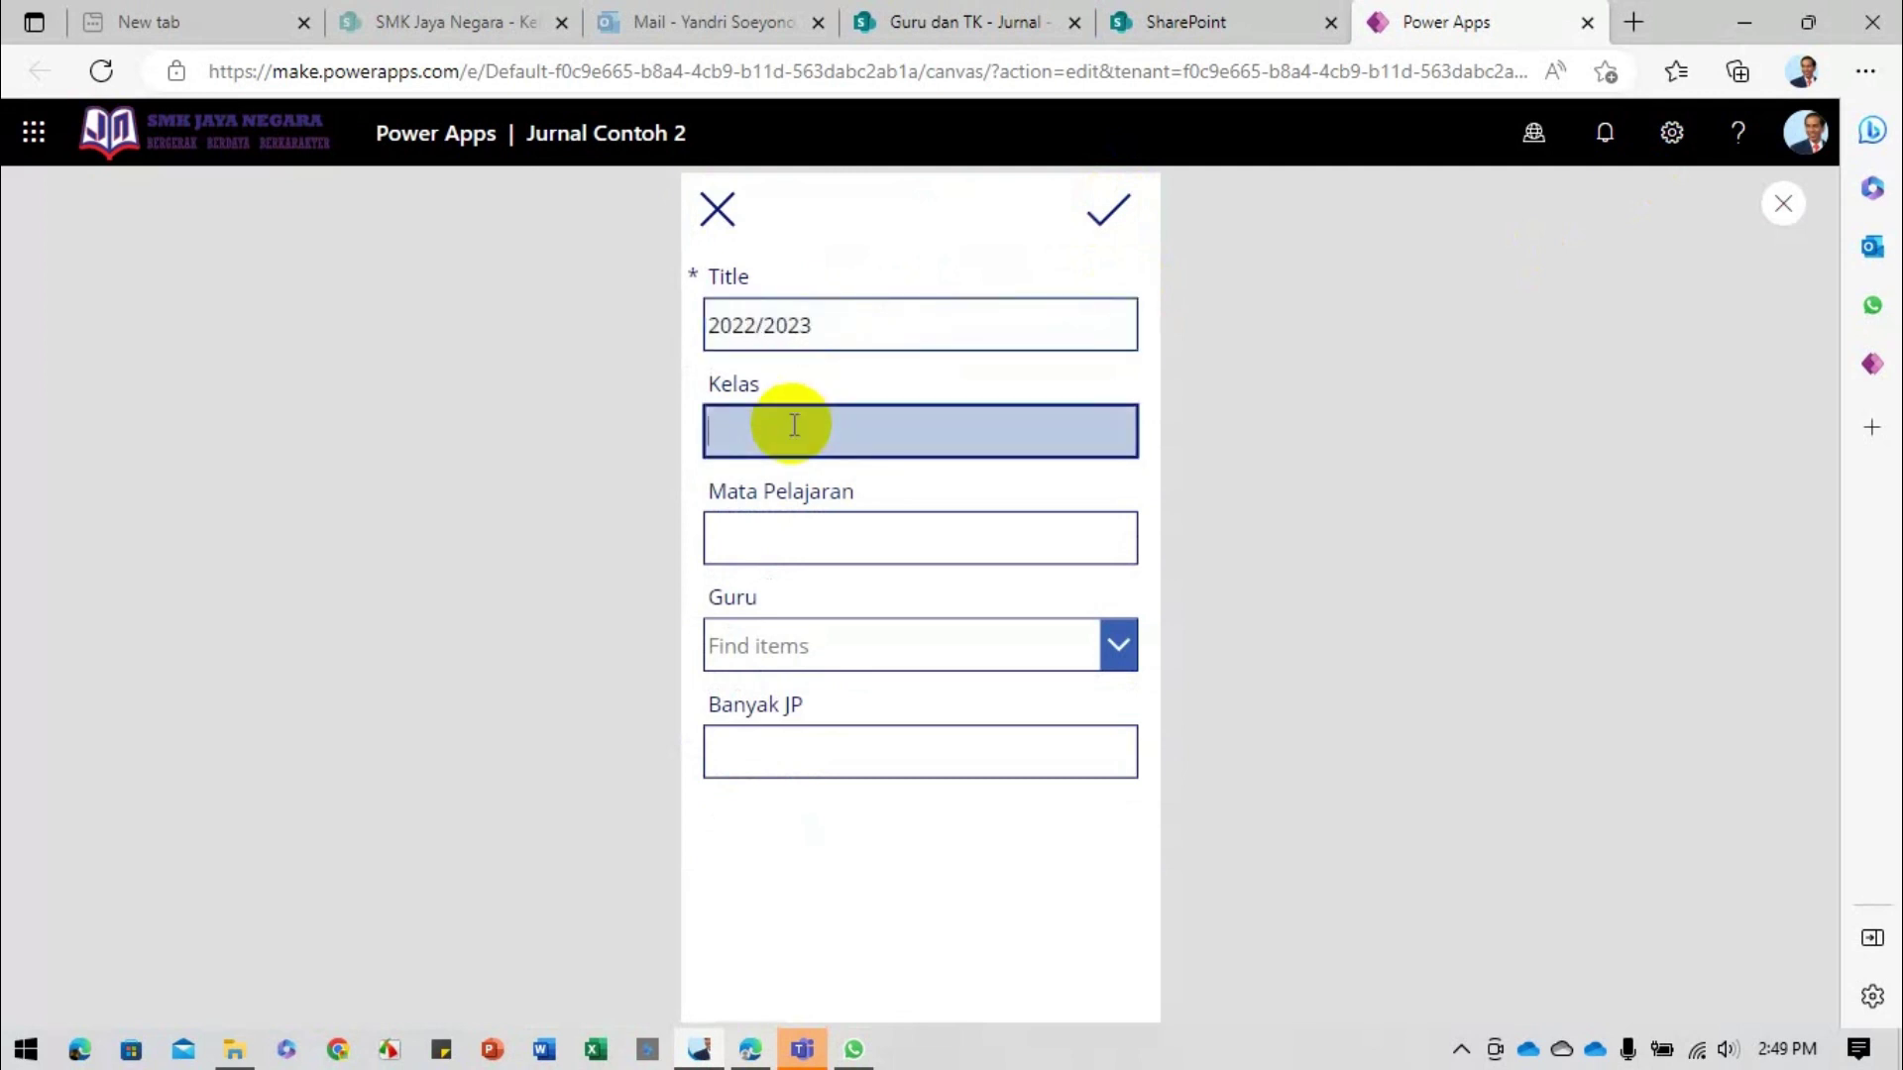
key(Tab)
key(Tab)
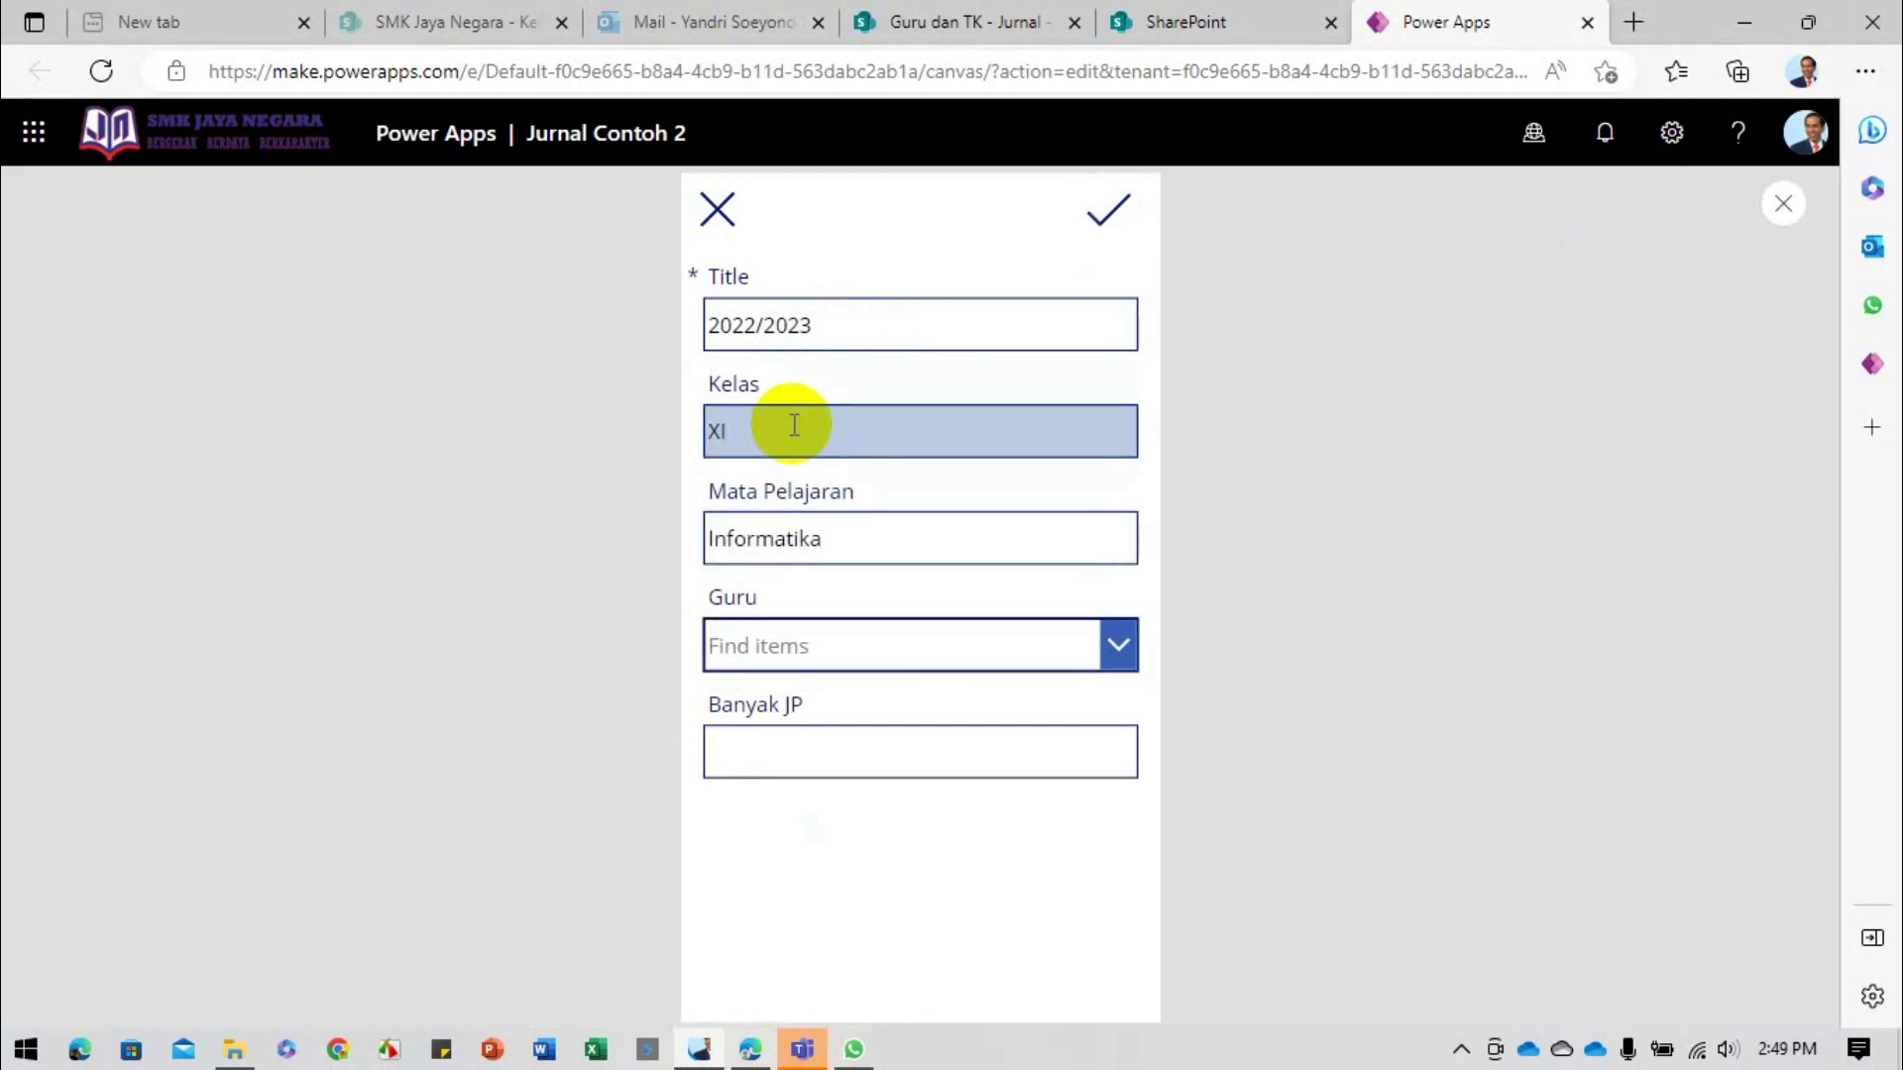
Step: Choose the teacher for Guru, set Banyak JP to 3 and submit the new record
click(799, 642)
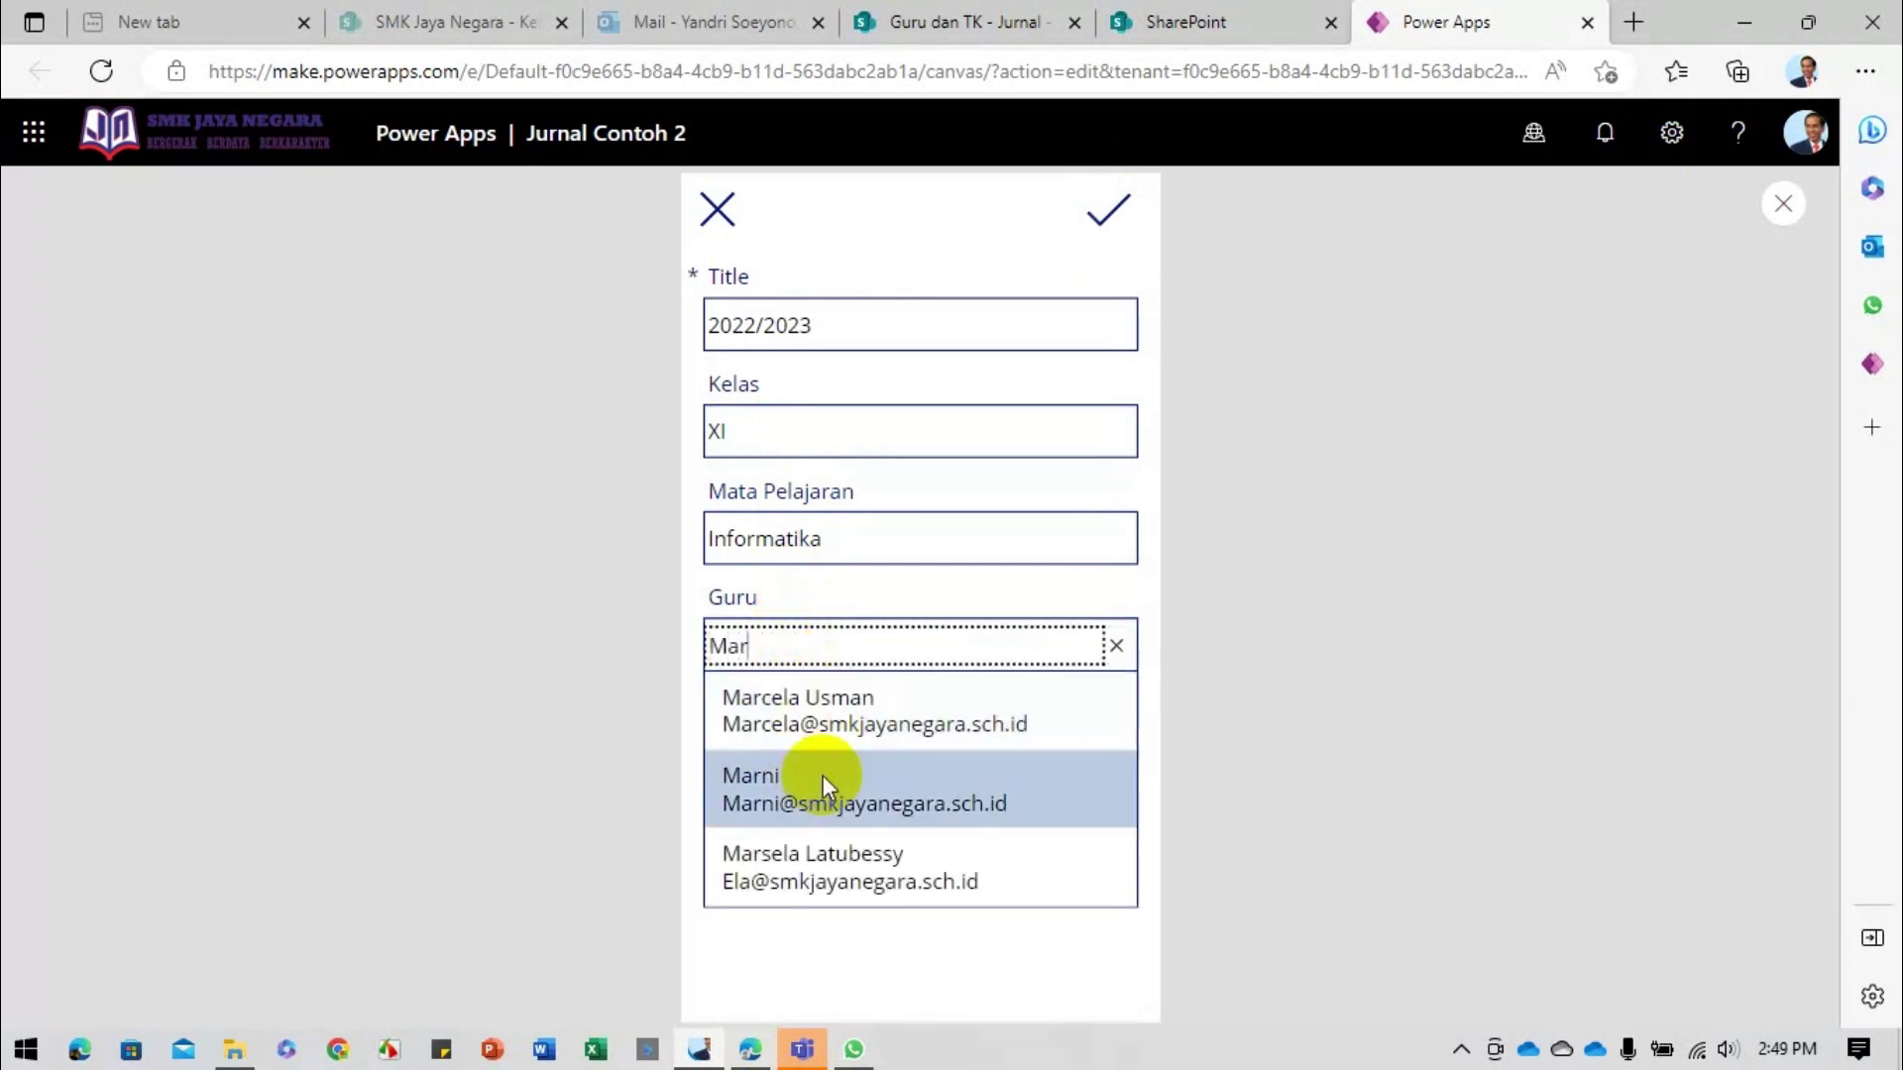
click(837, 856)
click(848, 761)
text(3)
click(1107, 213)
Step: Check the details of the last Informatika record, return to the gallery and leave the preview
click(865, 894)
click(727, 213)
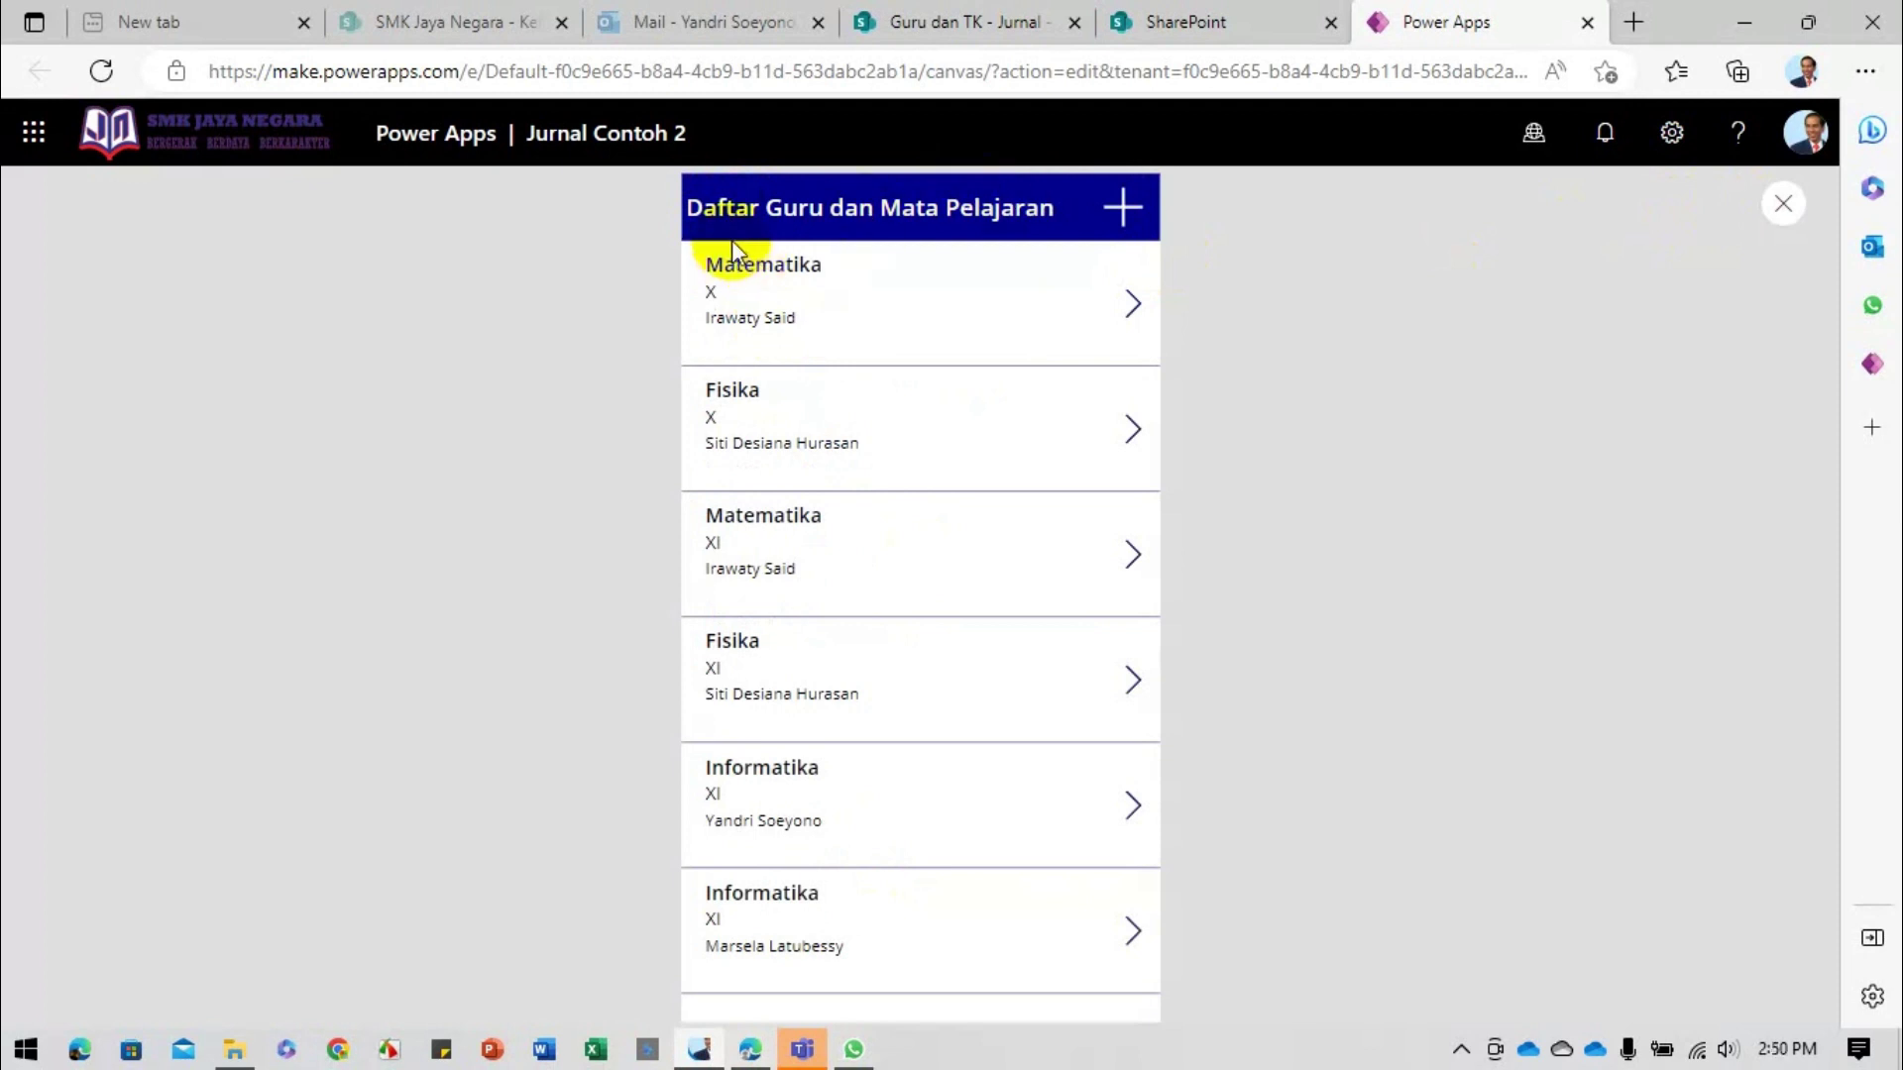
click(1783, 203)
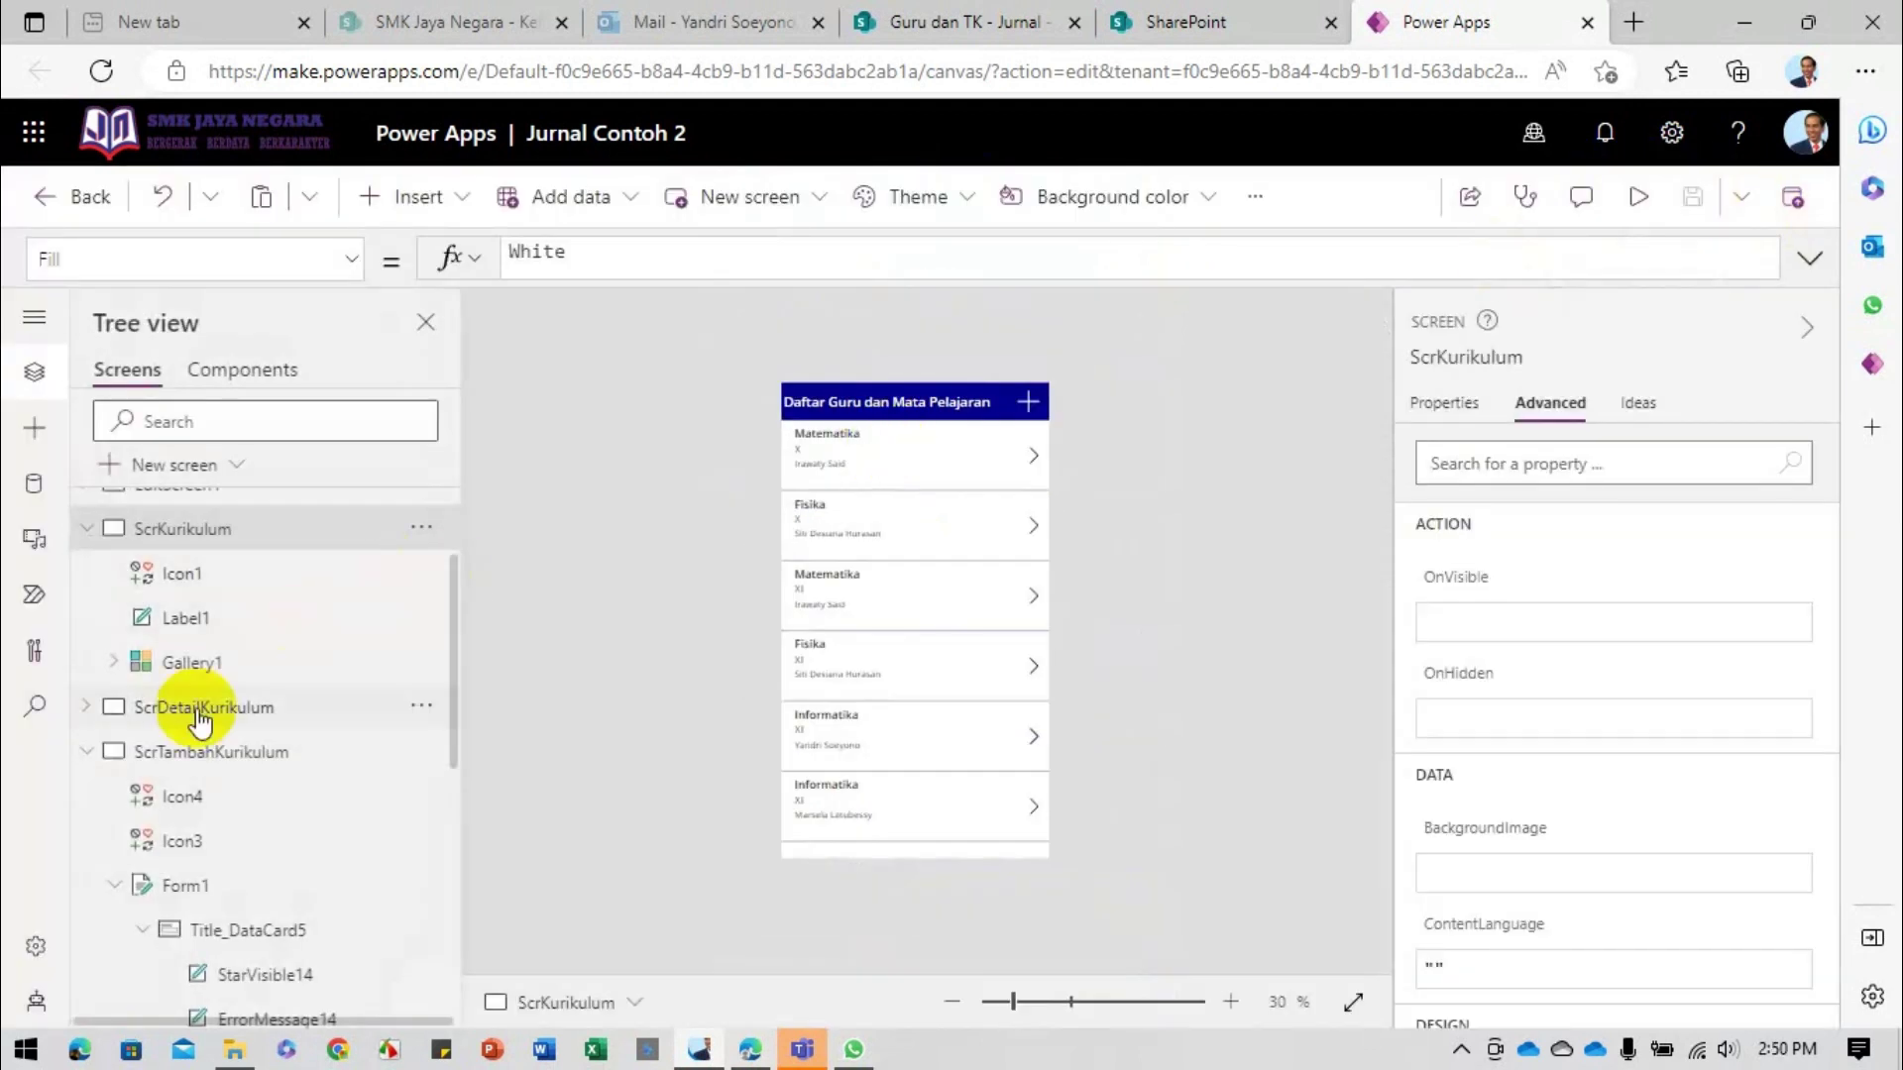
Step: Add a new blank screen to the app and rename it ScrAwal
click(90, 759)
click(86, 687)
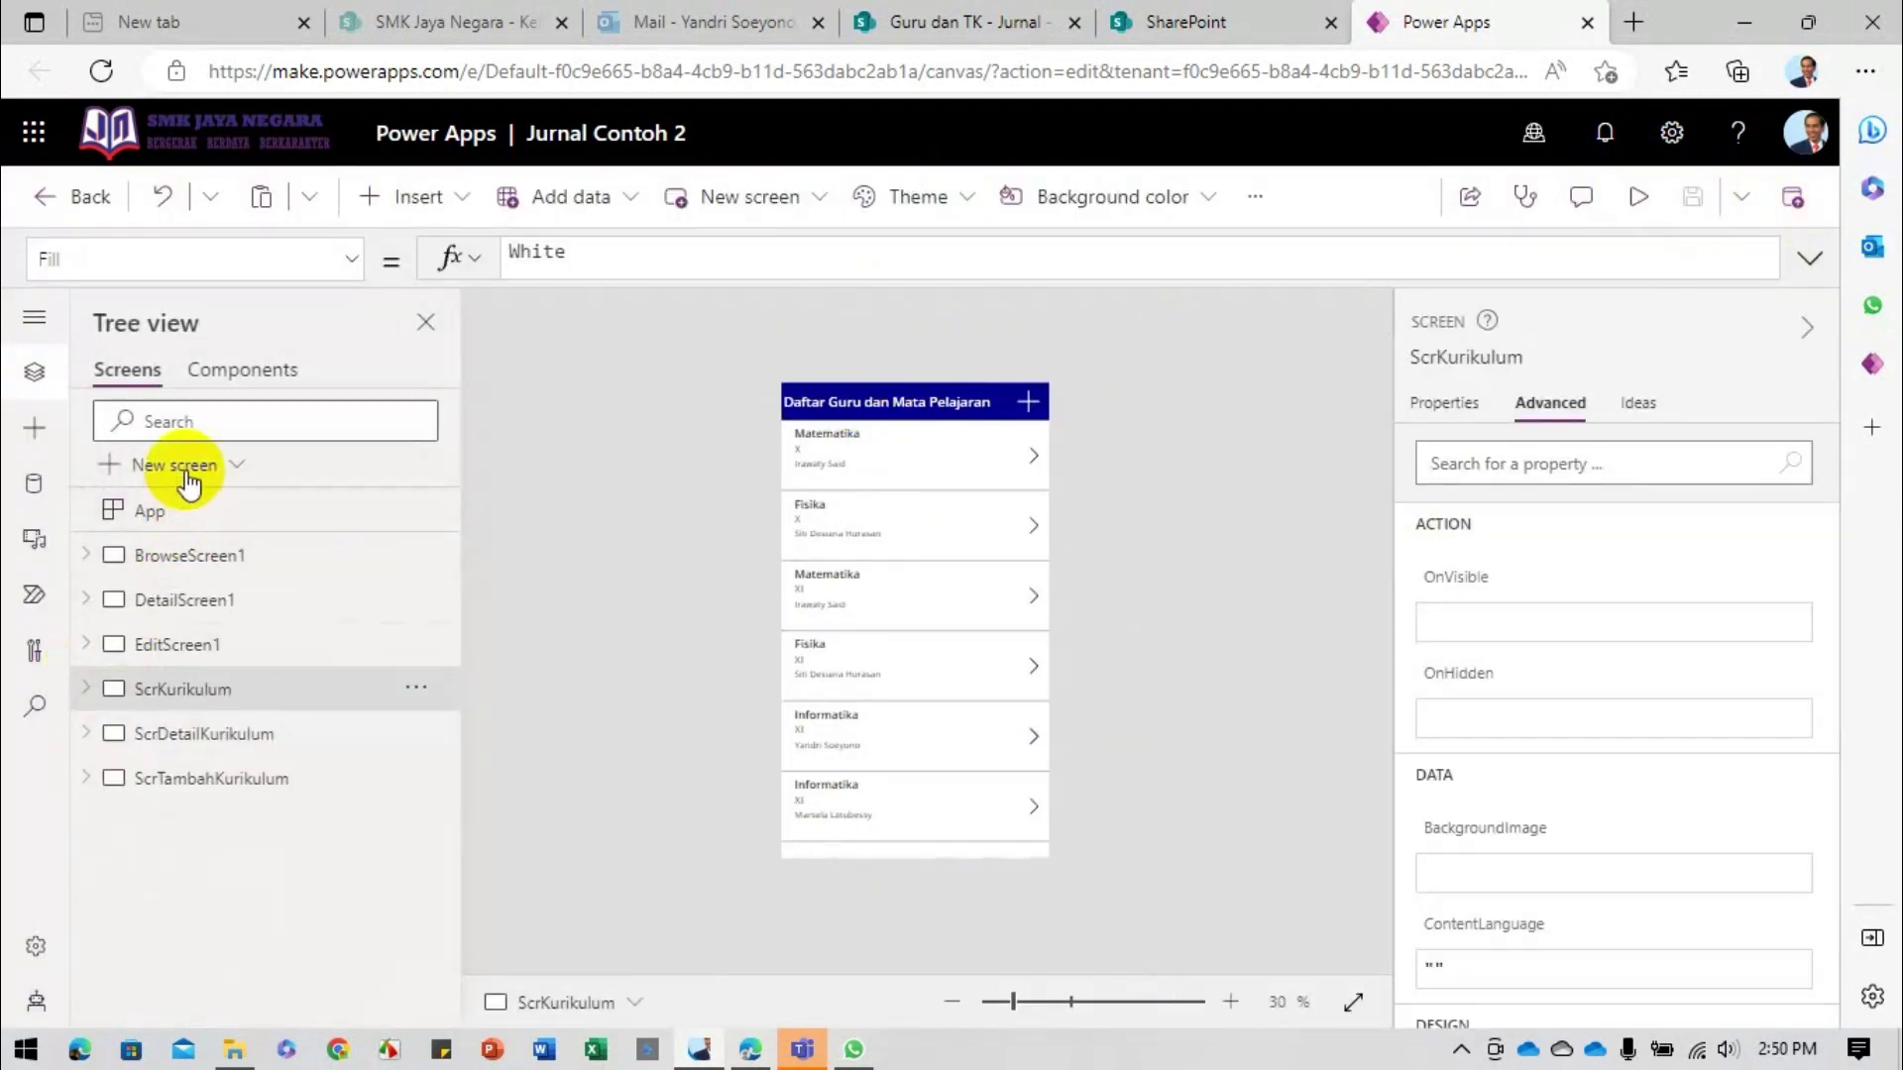
click(128, 469)
click(199, 582)
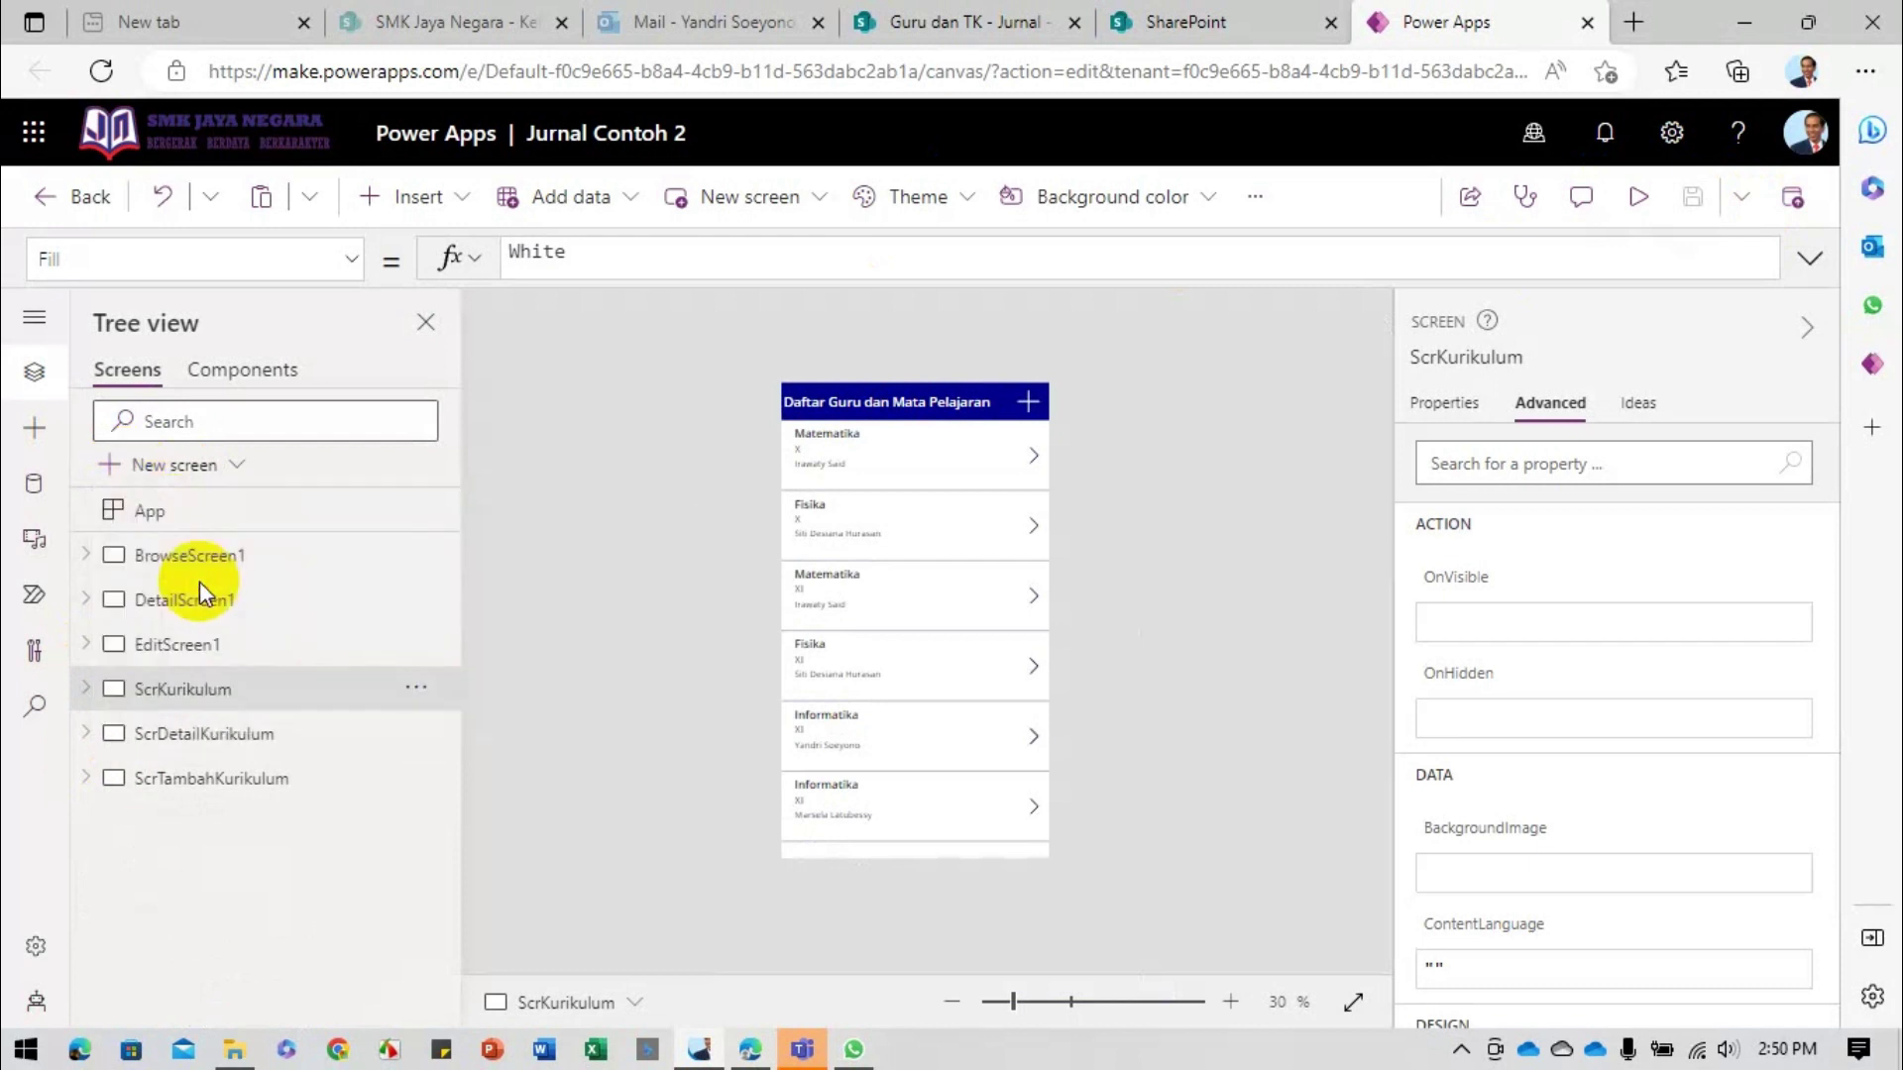
double_click(188, 824)
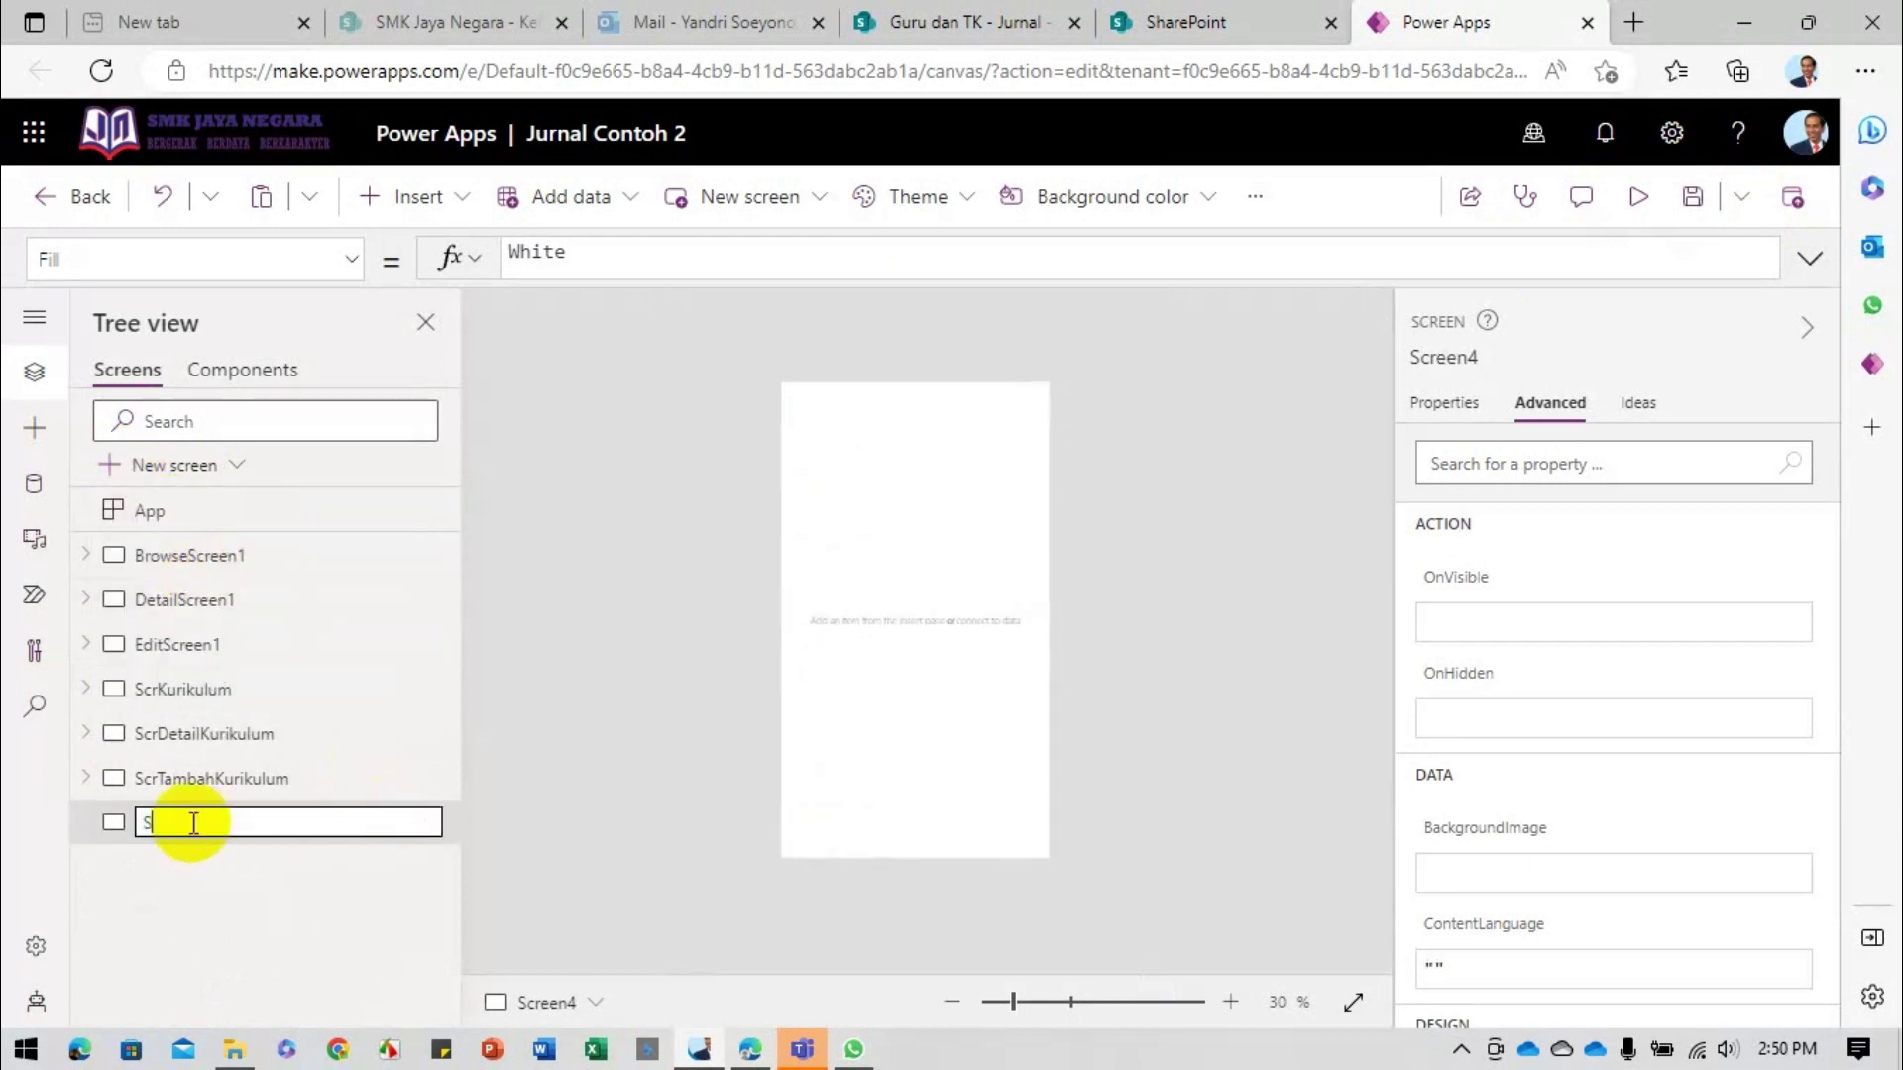
text(ScrAwal)
key(Return)
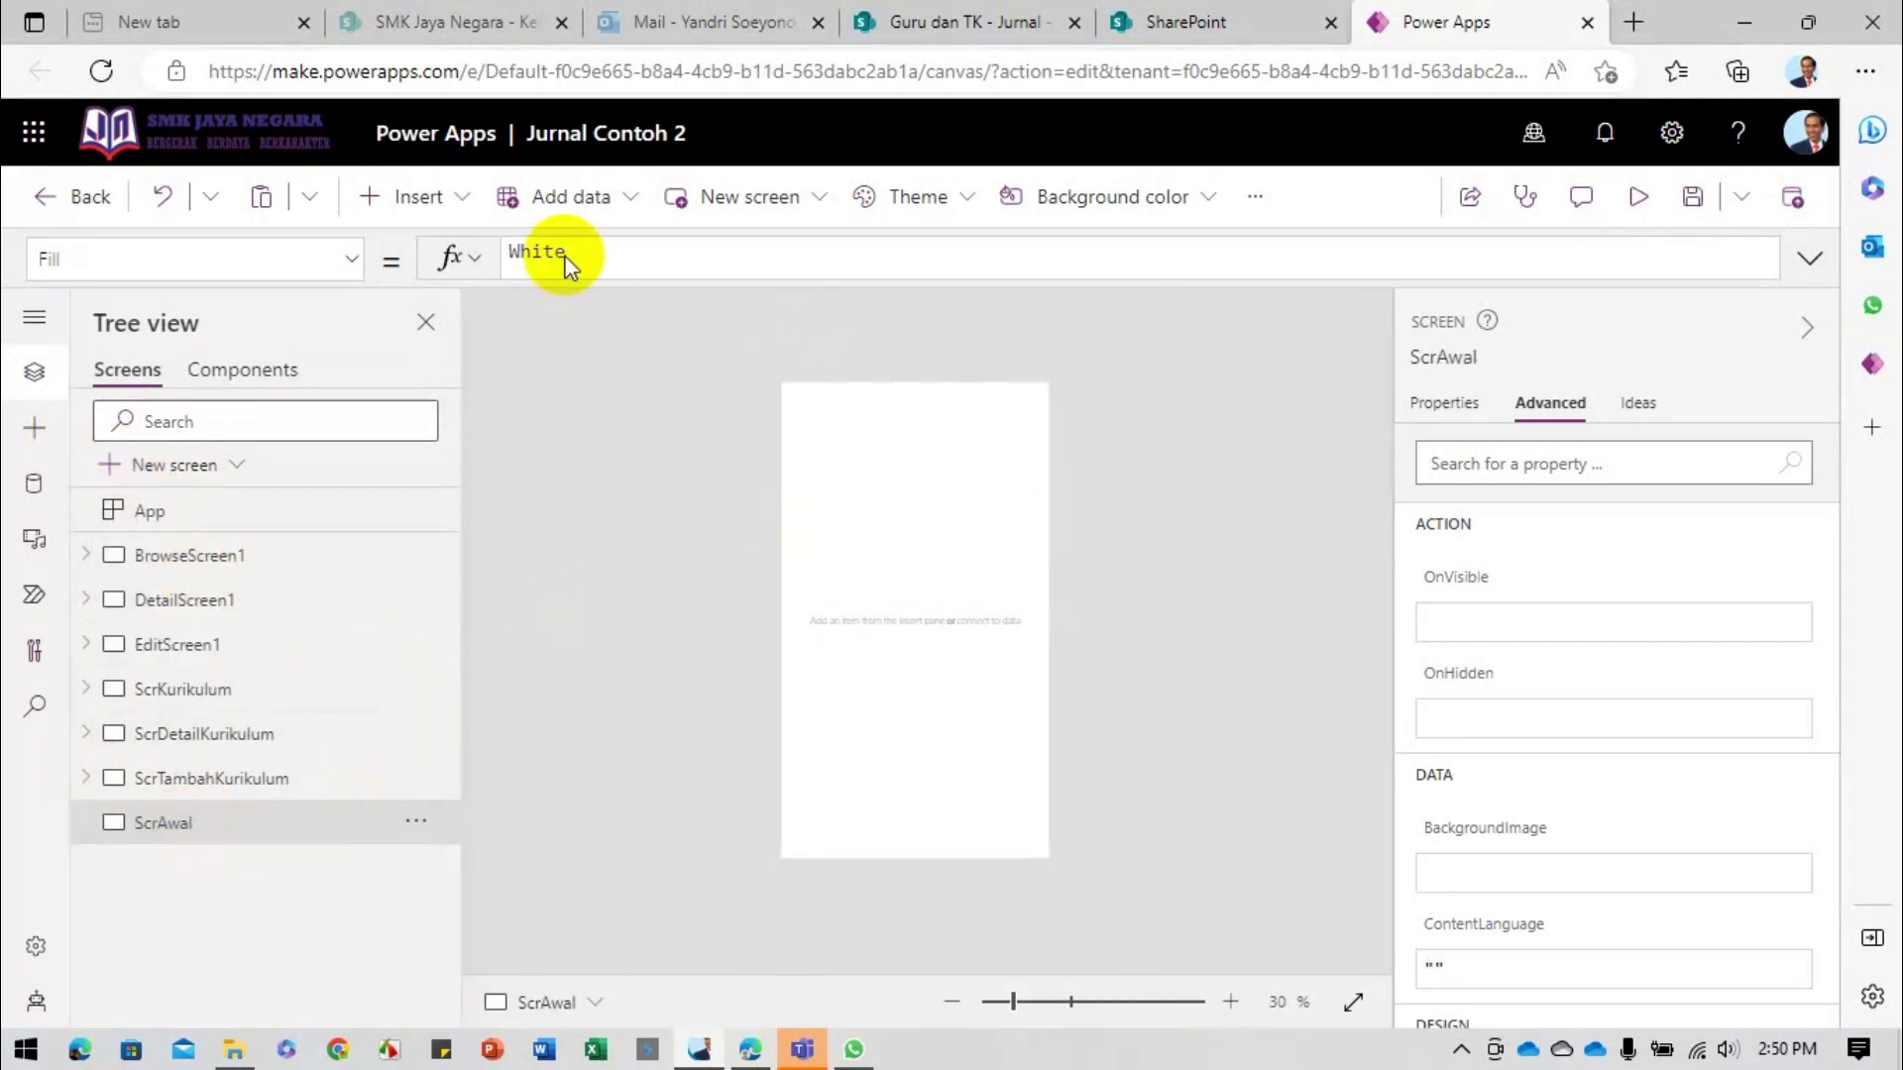
Step: Upload favicon web.png from the SMK Jayanegara folder to the app's media and place it near the top of ScrAwal
click(35, 539)
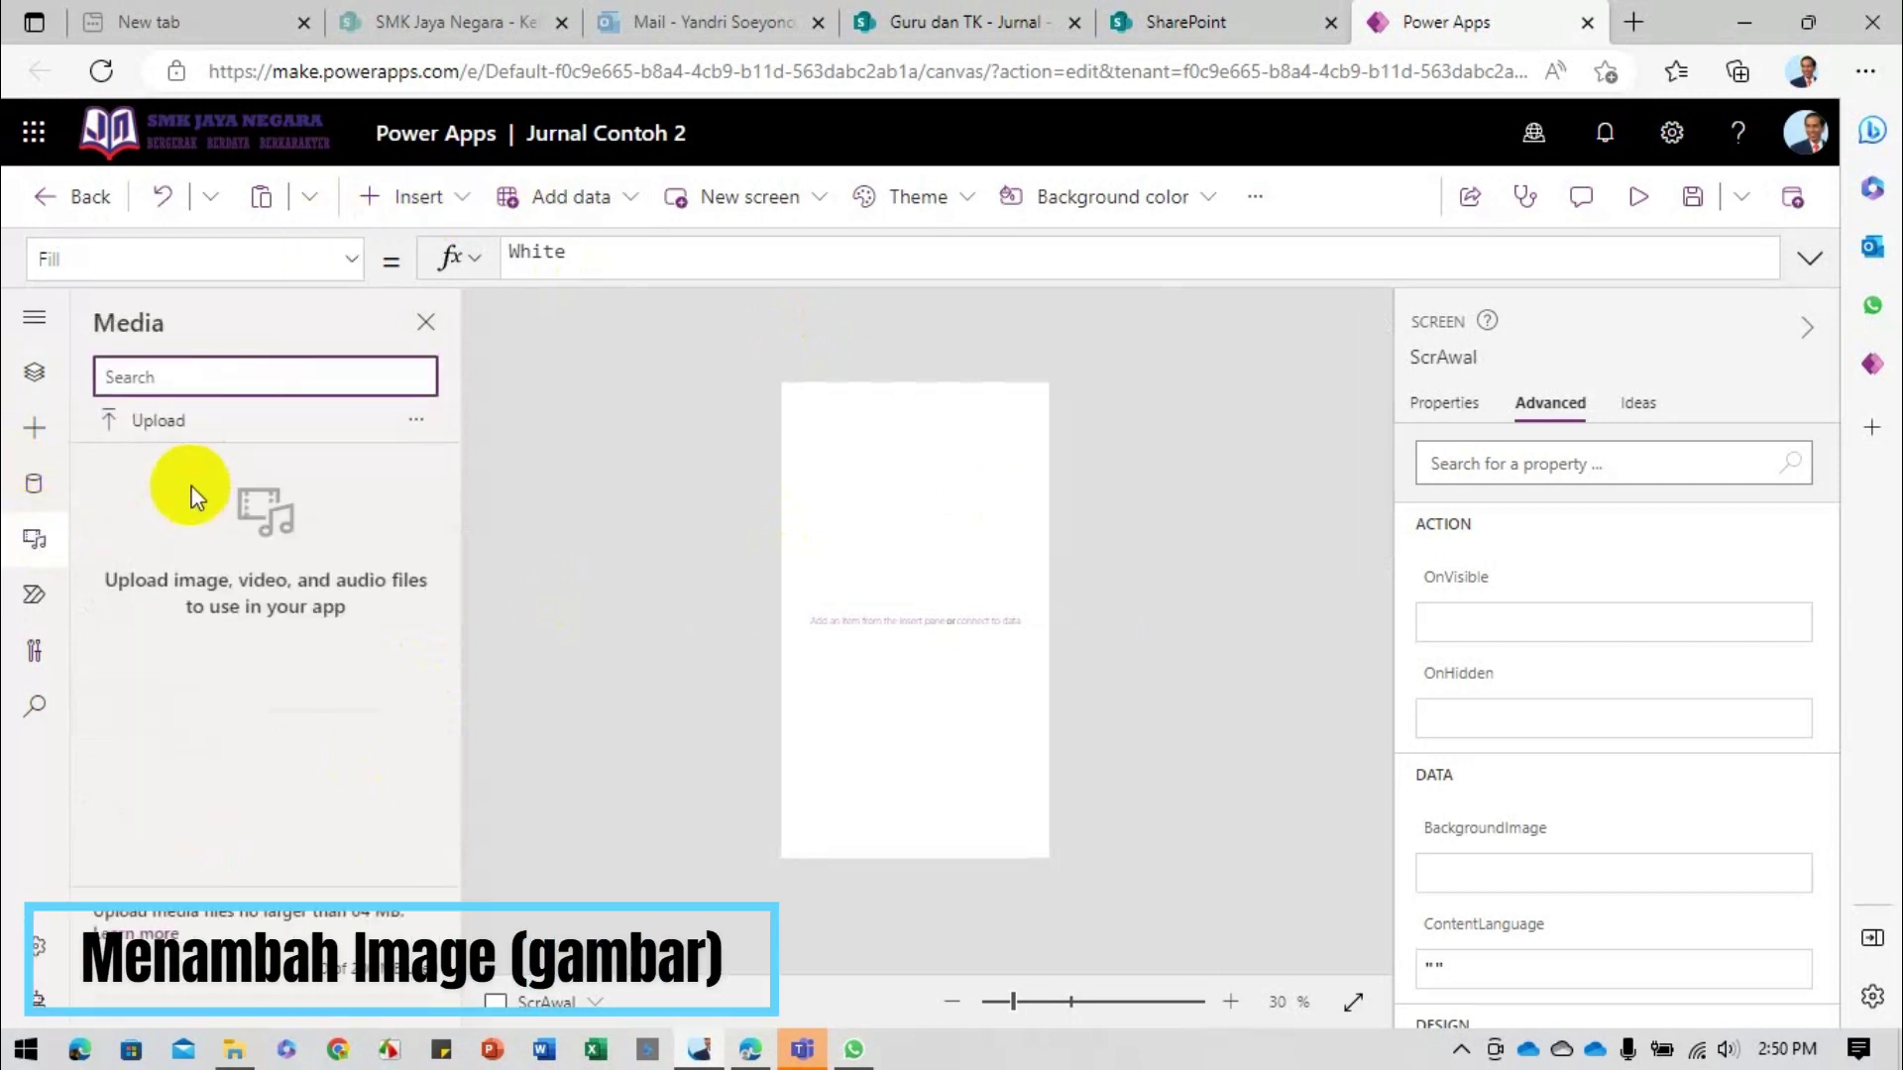
click(150, 420)
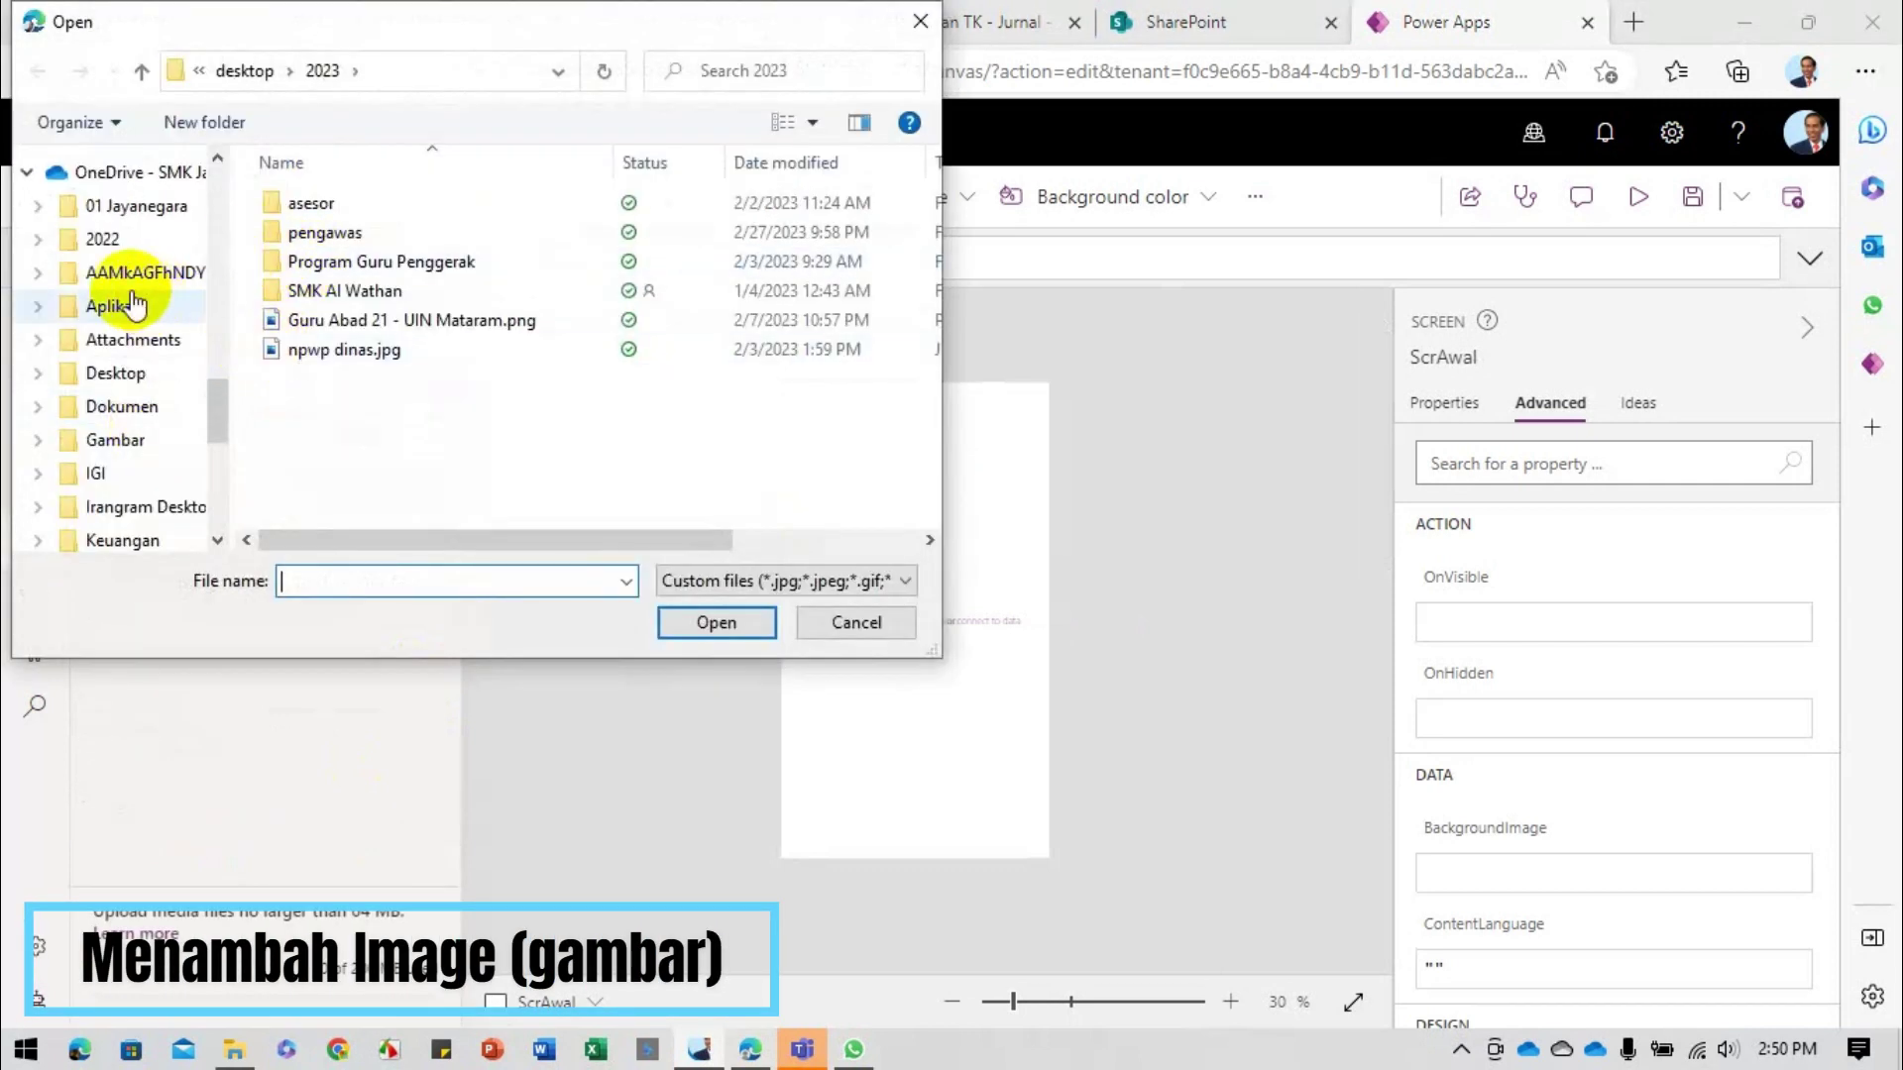
click(28, 171)
click(85, 414)
double_click(317, 210)
scroll(337, 397, down, 5)
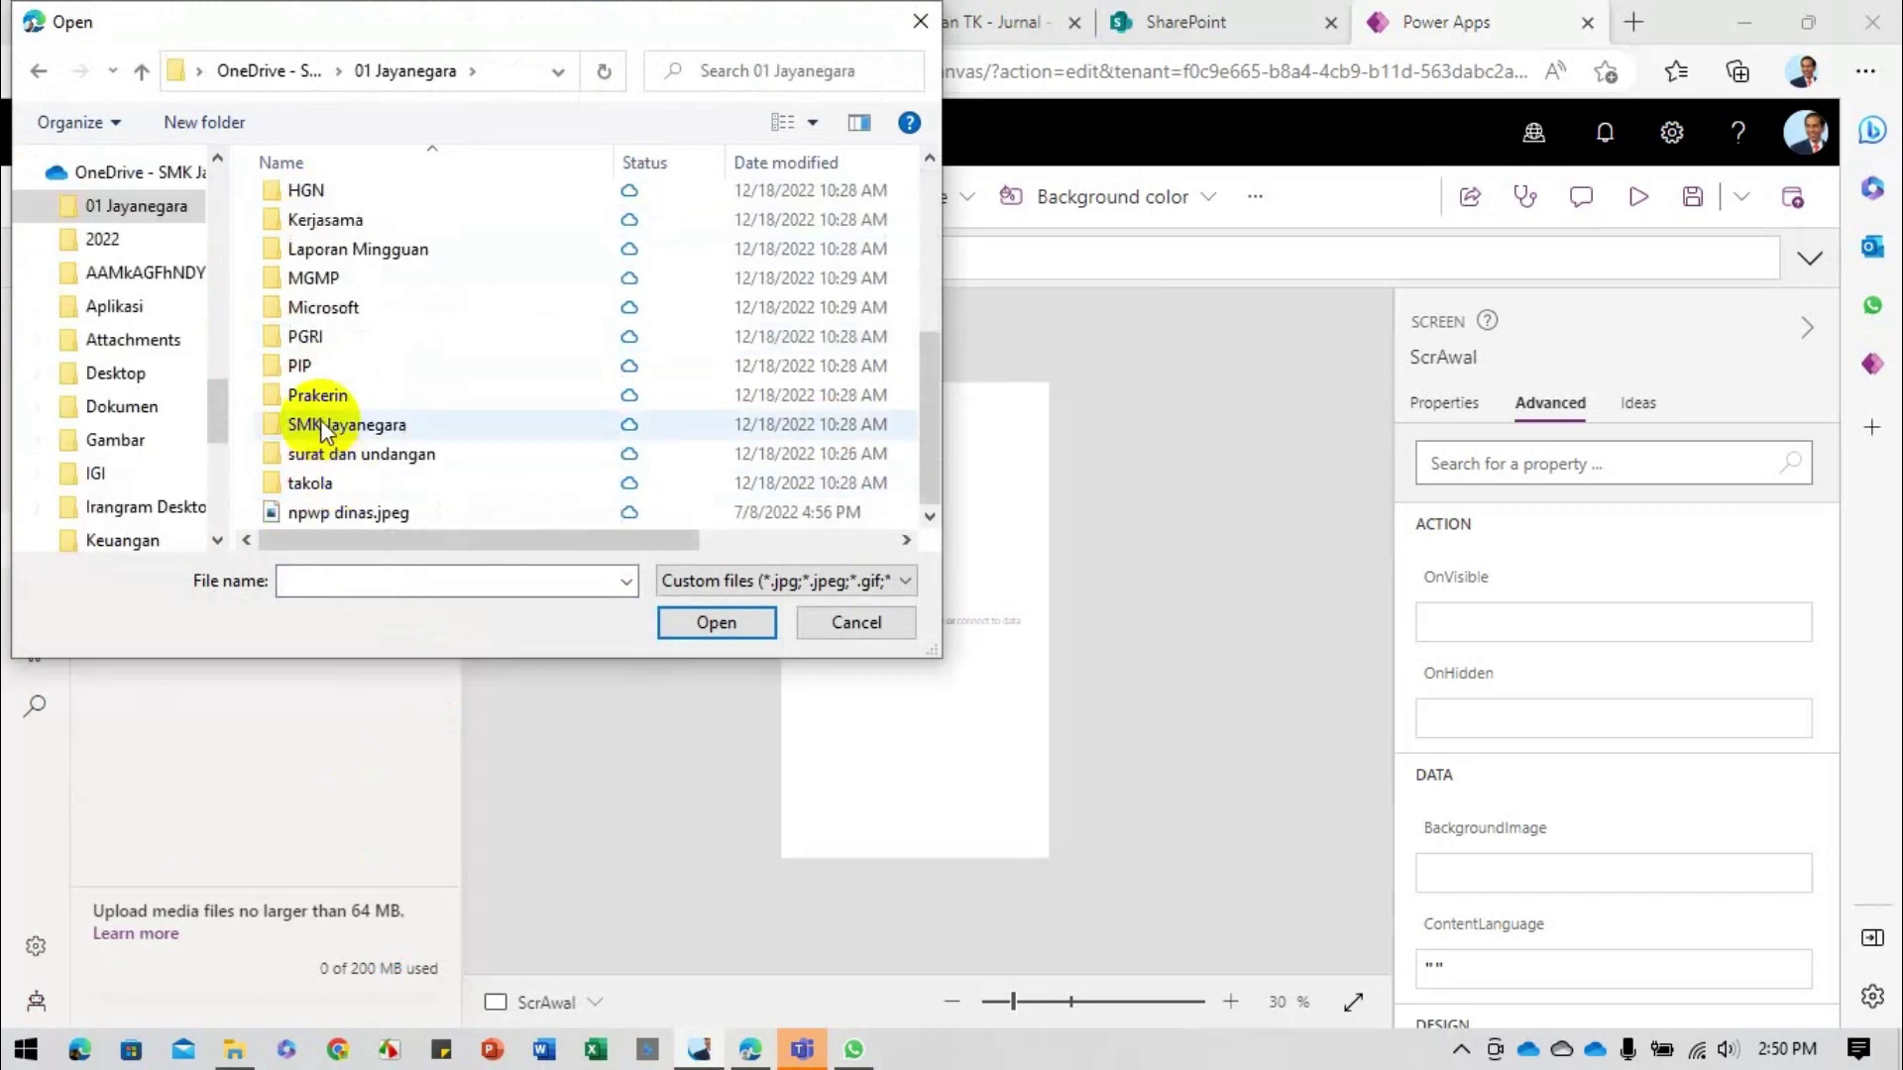
double_click(327, 426)
double_click(327, 223)
click(657, 294)
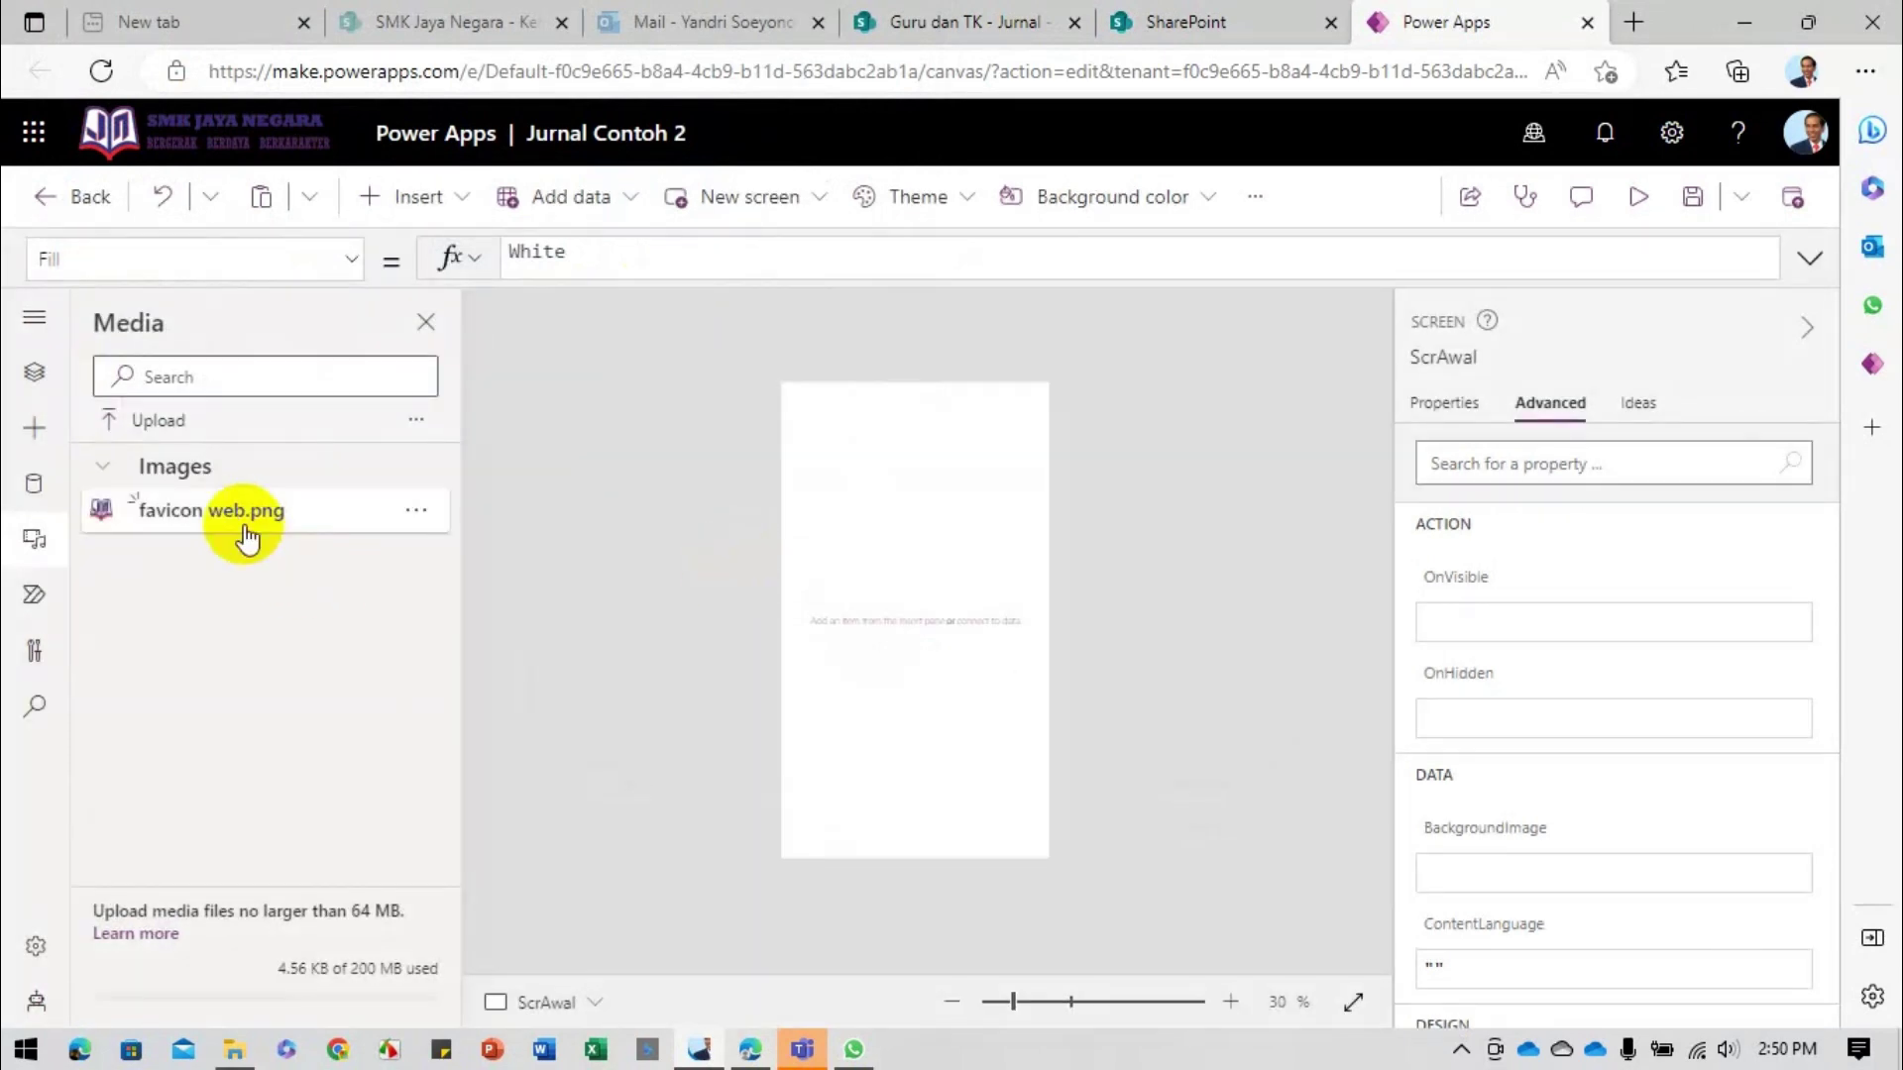
drag(247, 539, 912, 517)
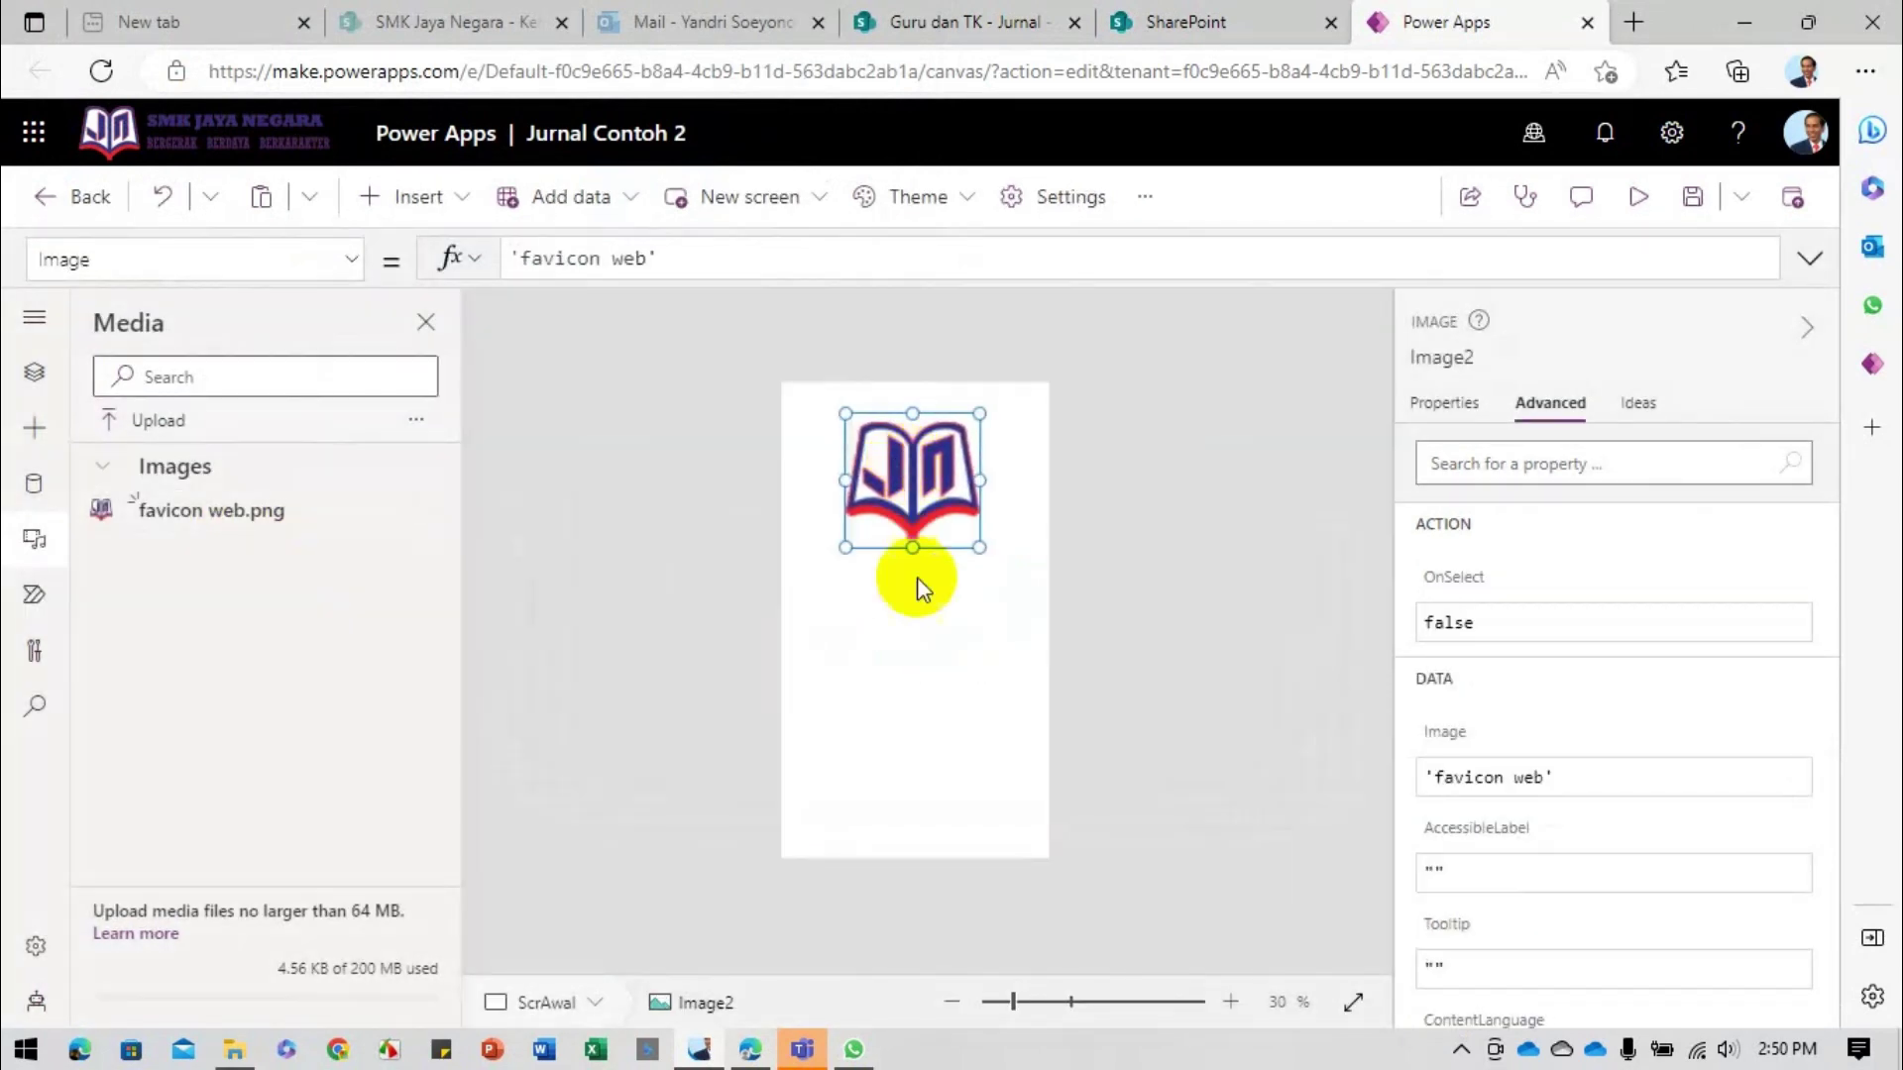
click(926, 628)
Step: Insert a button on ScrAwal and position it centred beneath the logo image
click(451, 213)
text(butt)
click(562, 342)
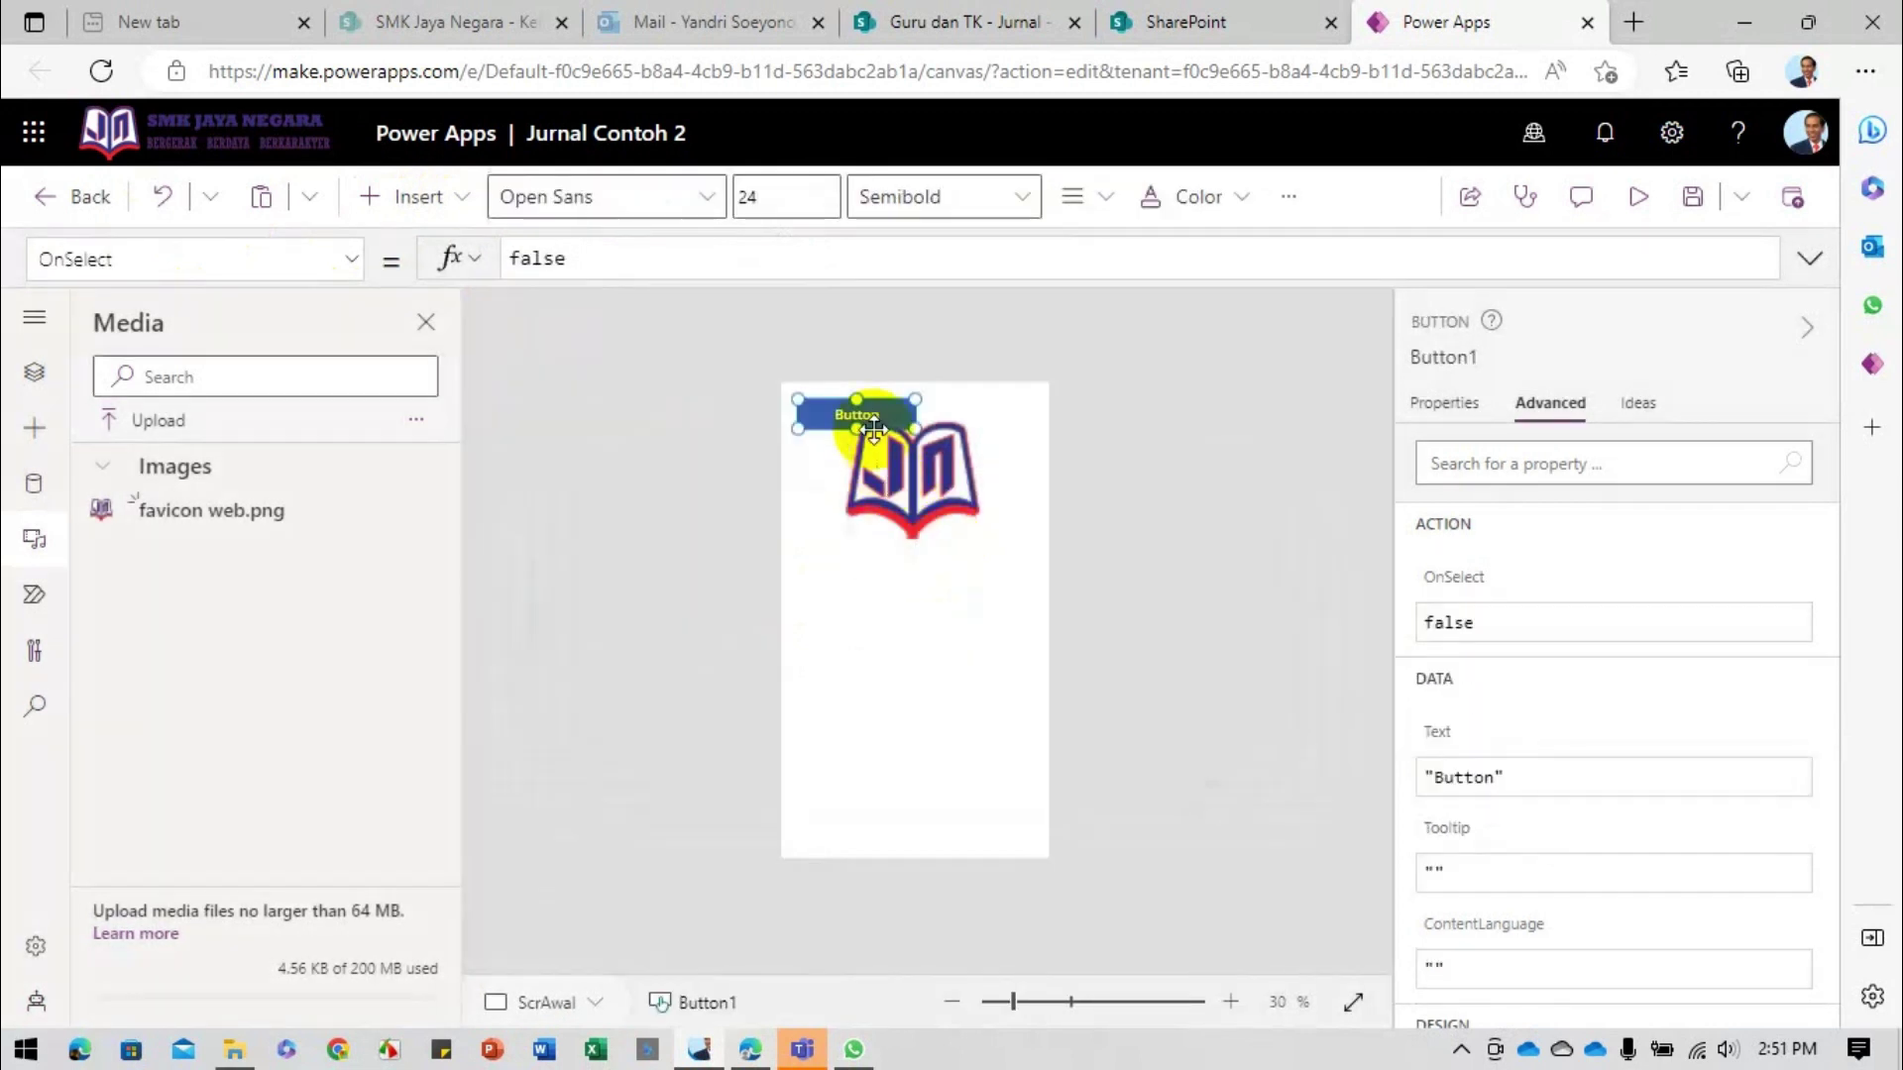
drag(862, 413, 920, 596)
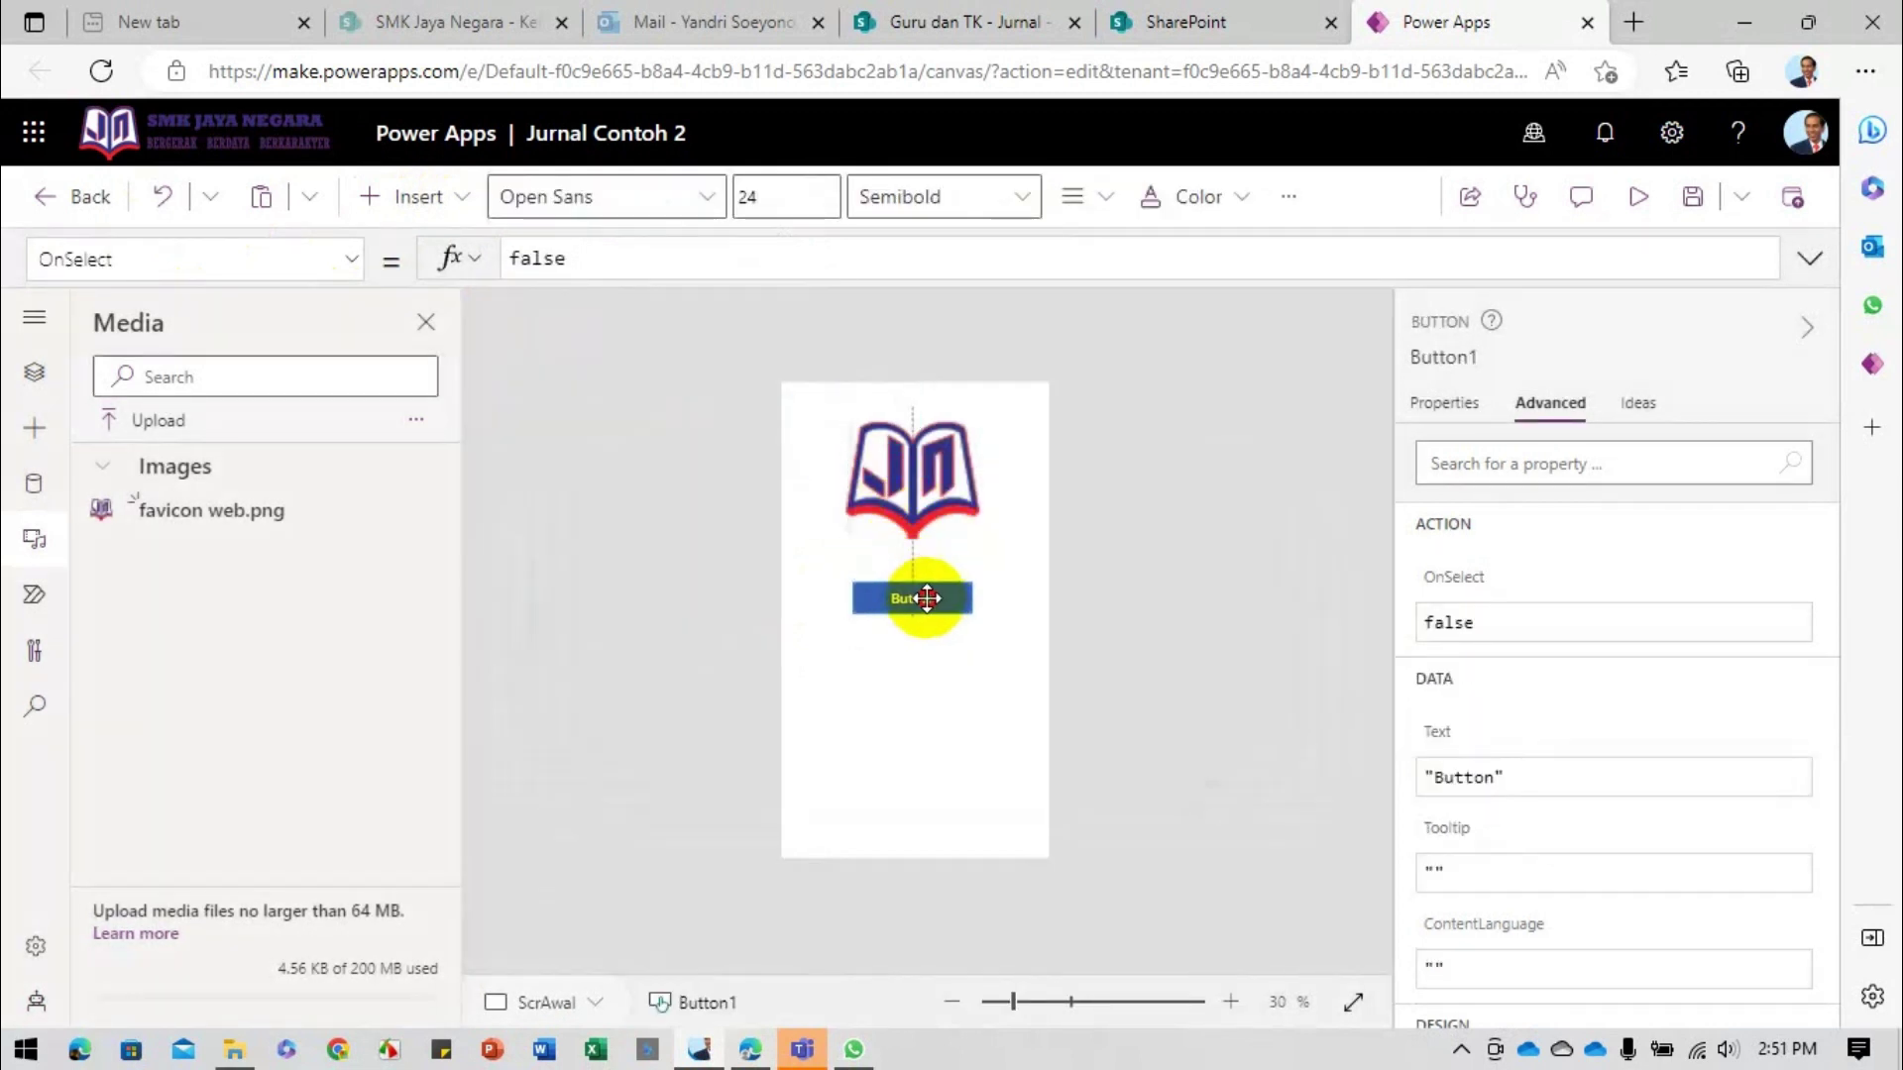
Step: Set the button's text to "Data Kurikulum" and move the button slightly further down from the logo
click(35, 372)
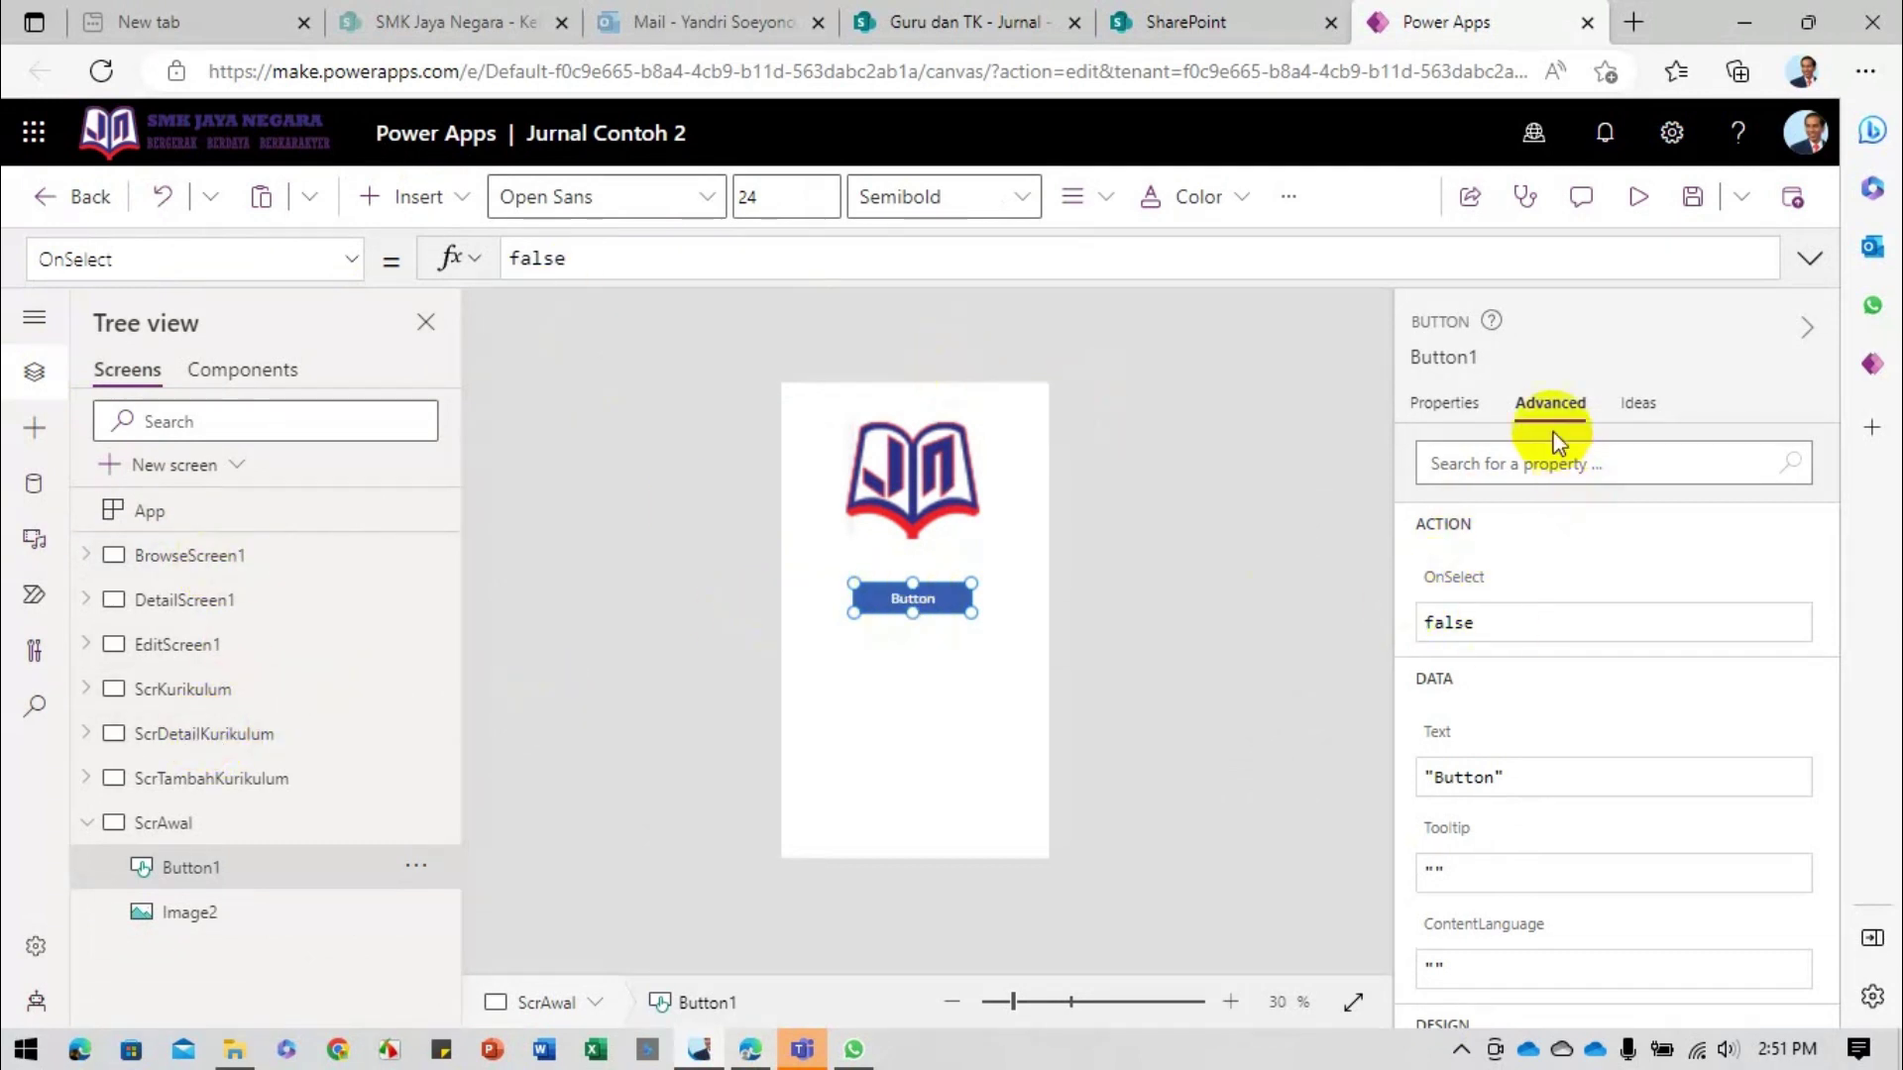
scroll(1504, 703, down, 1)
drag(1500, 744, 1455, 741)
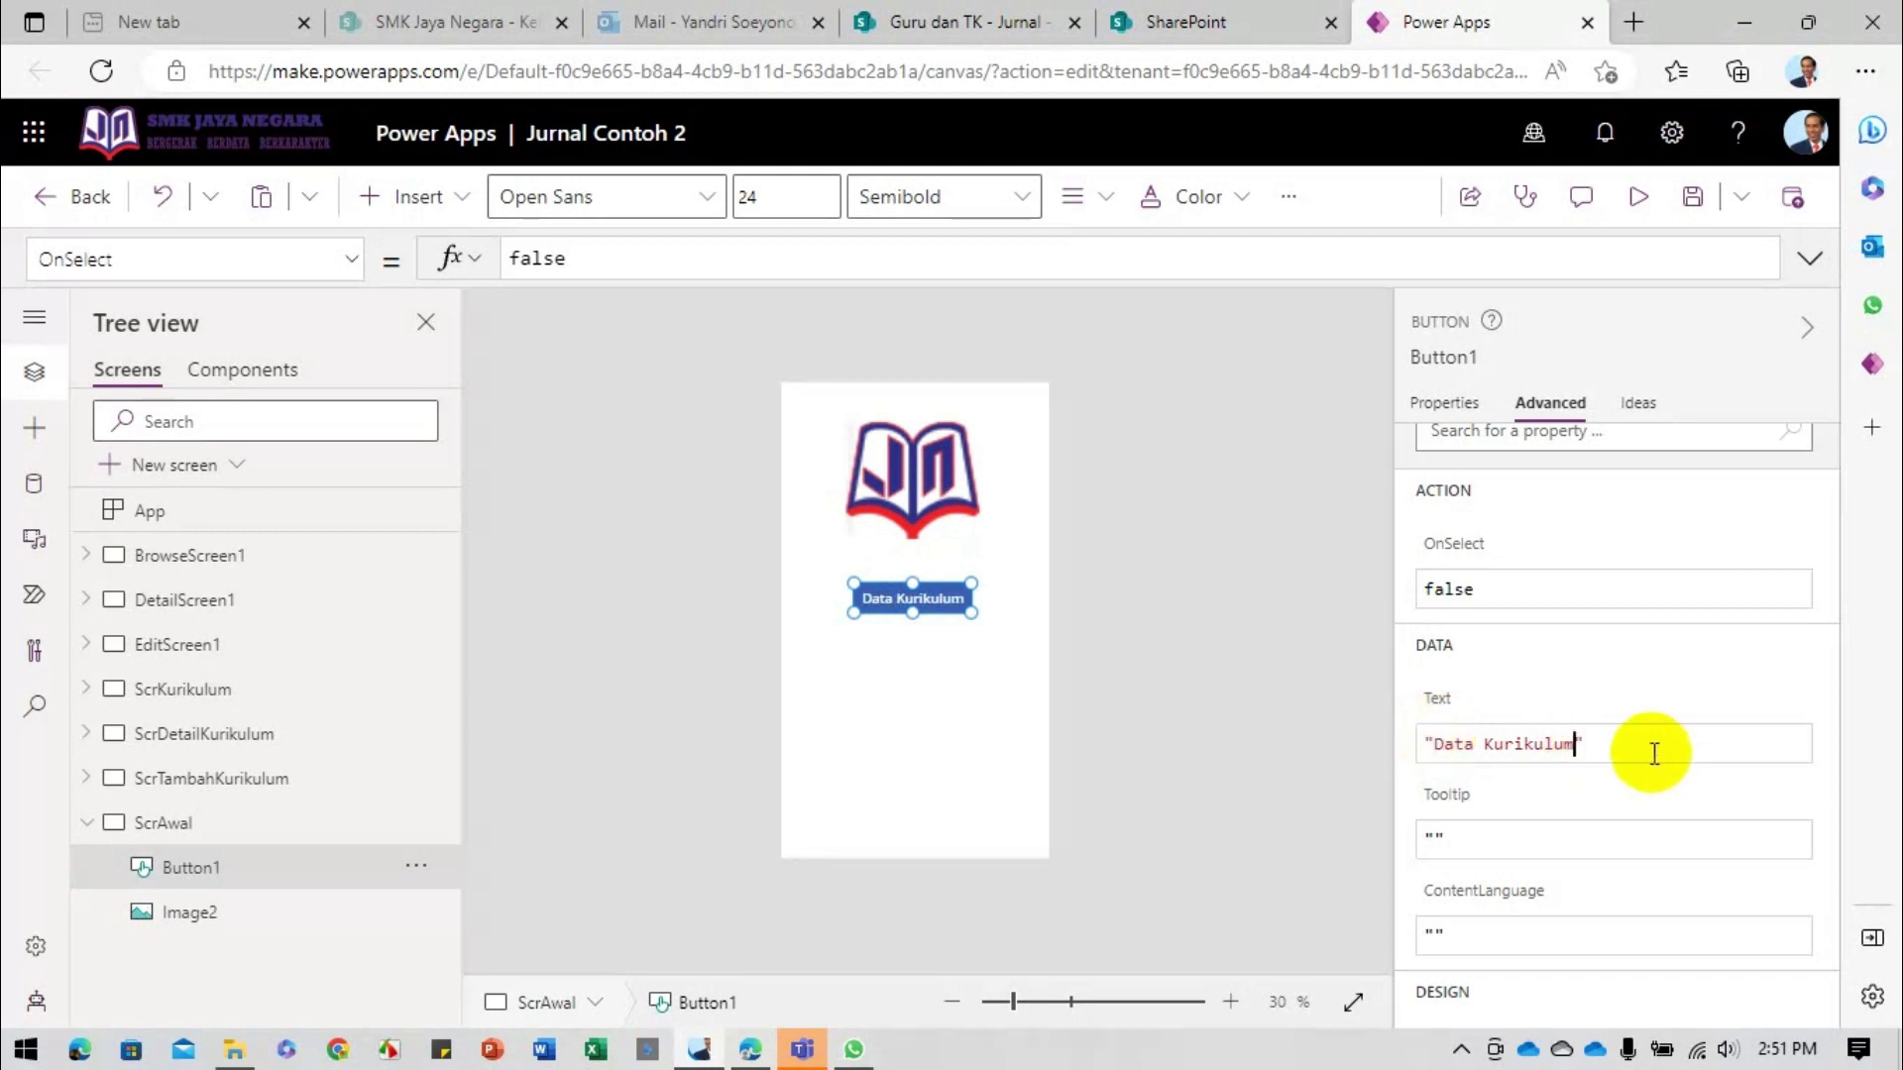
drag(940, 598, 942, 628)
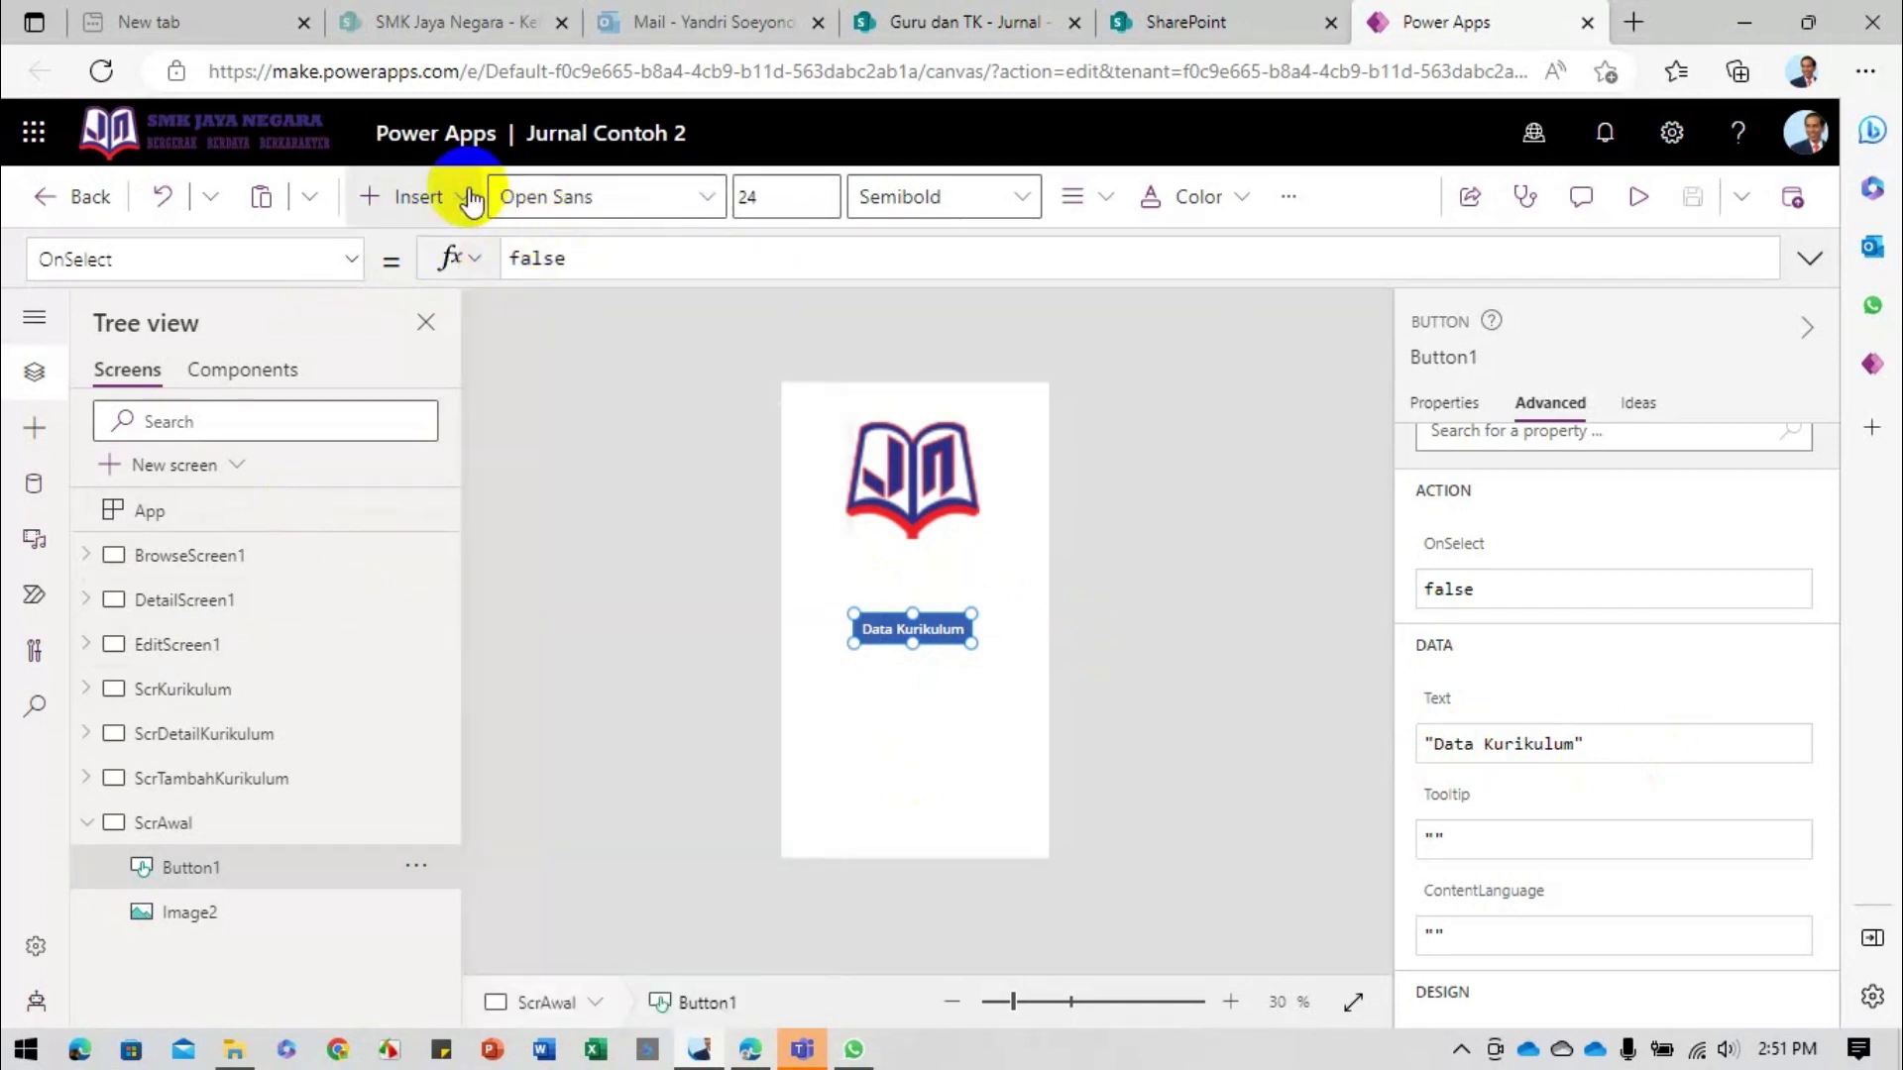
Step: Insert a second button on ScrAwal and place it just beneath the Data Kurikulum button
click(471, 201)
text(bu)
click(555, 332)
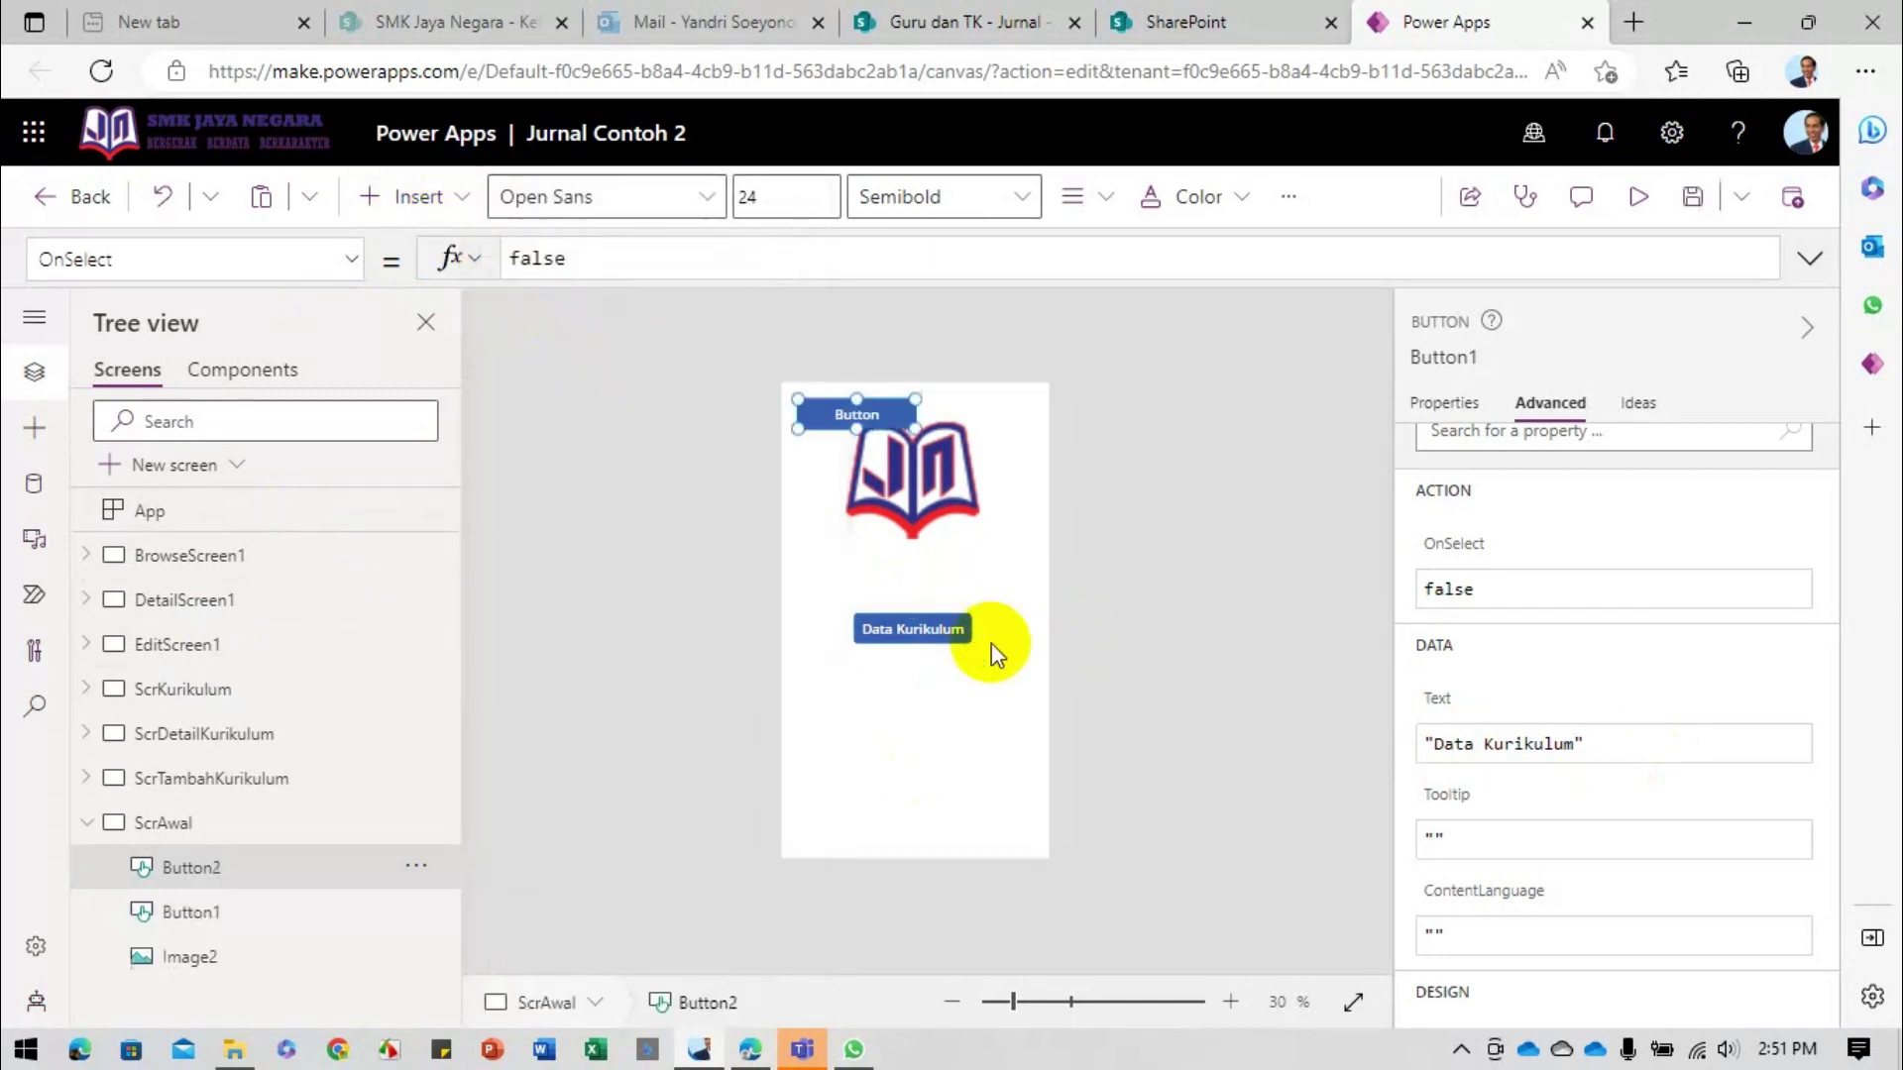
drag(860, 436, 917, 723)
click(184, 557)
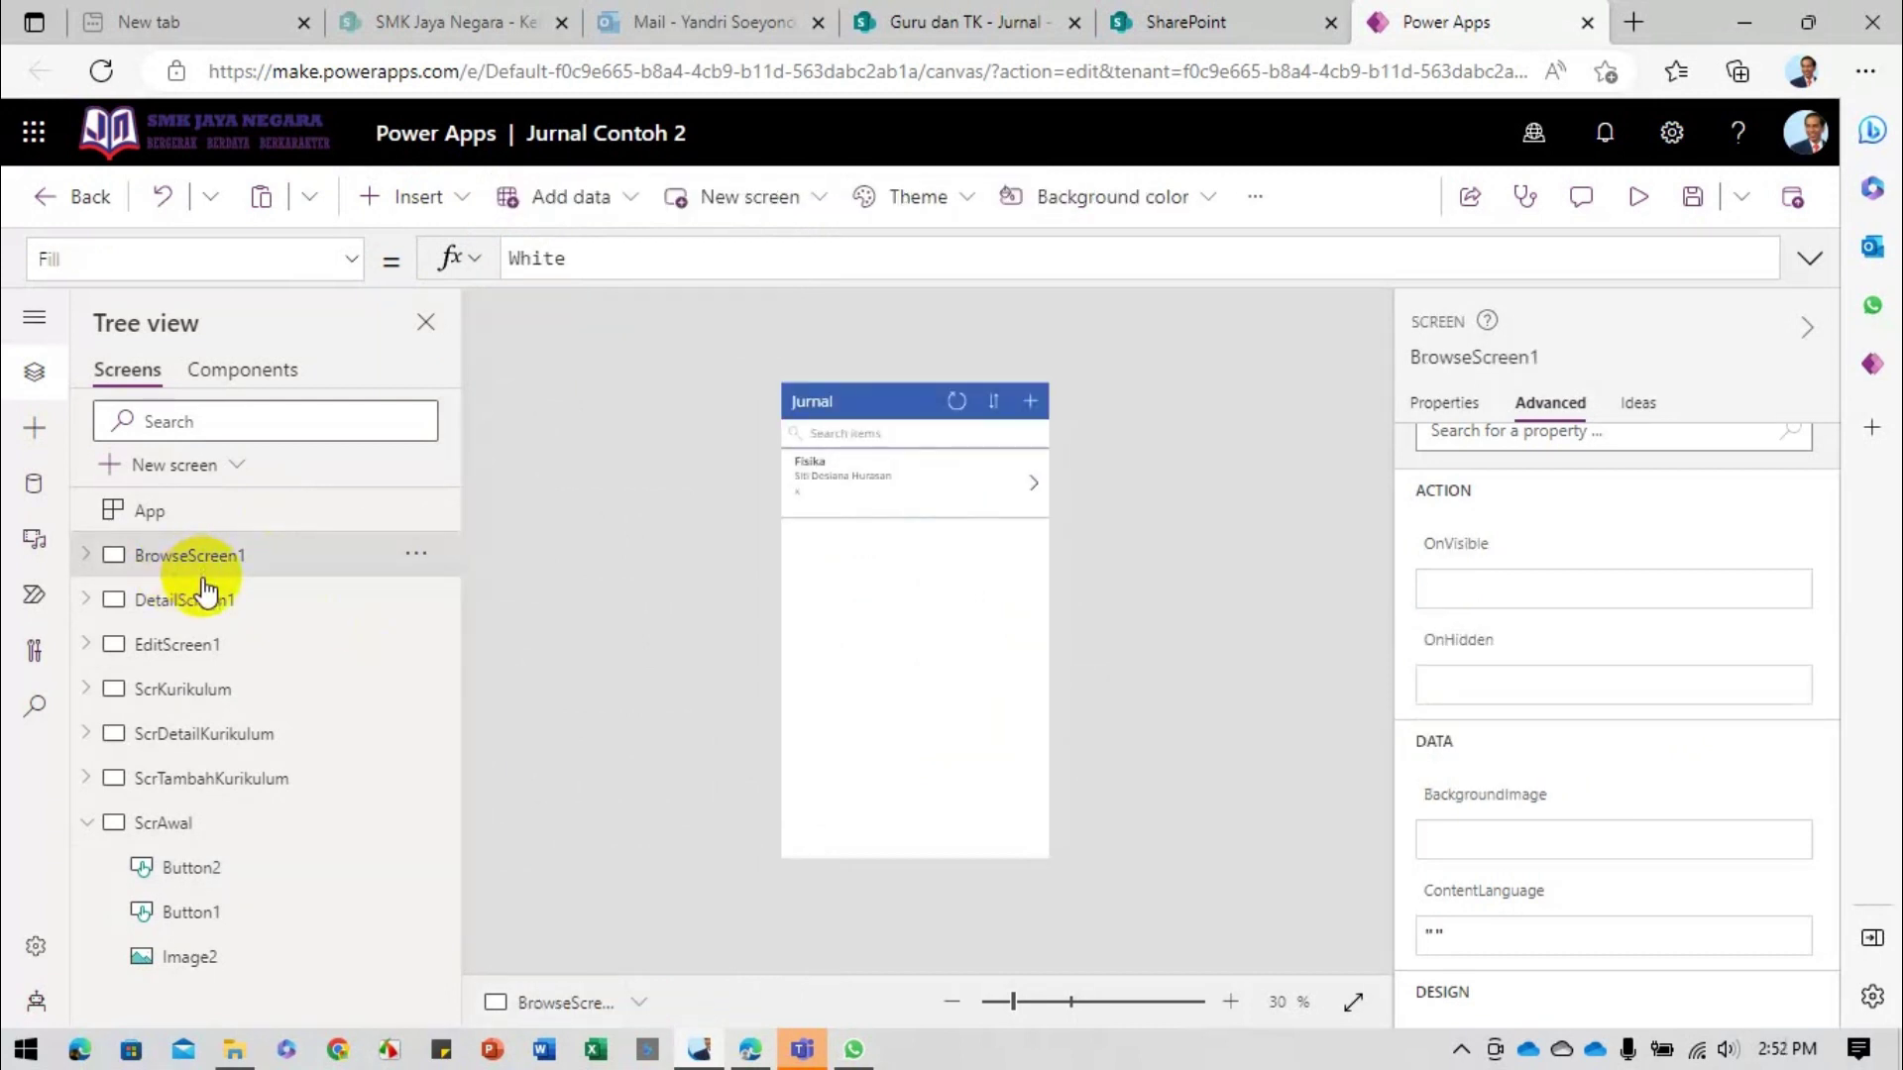
click(206, 608)
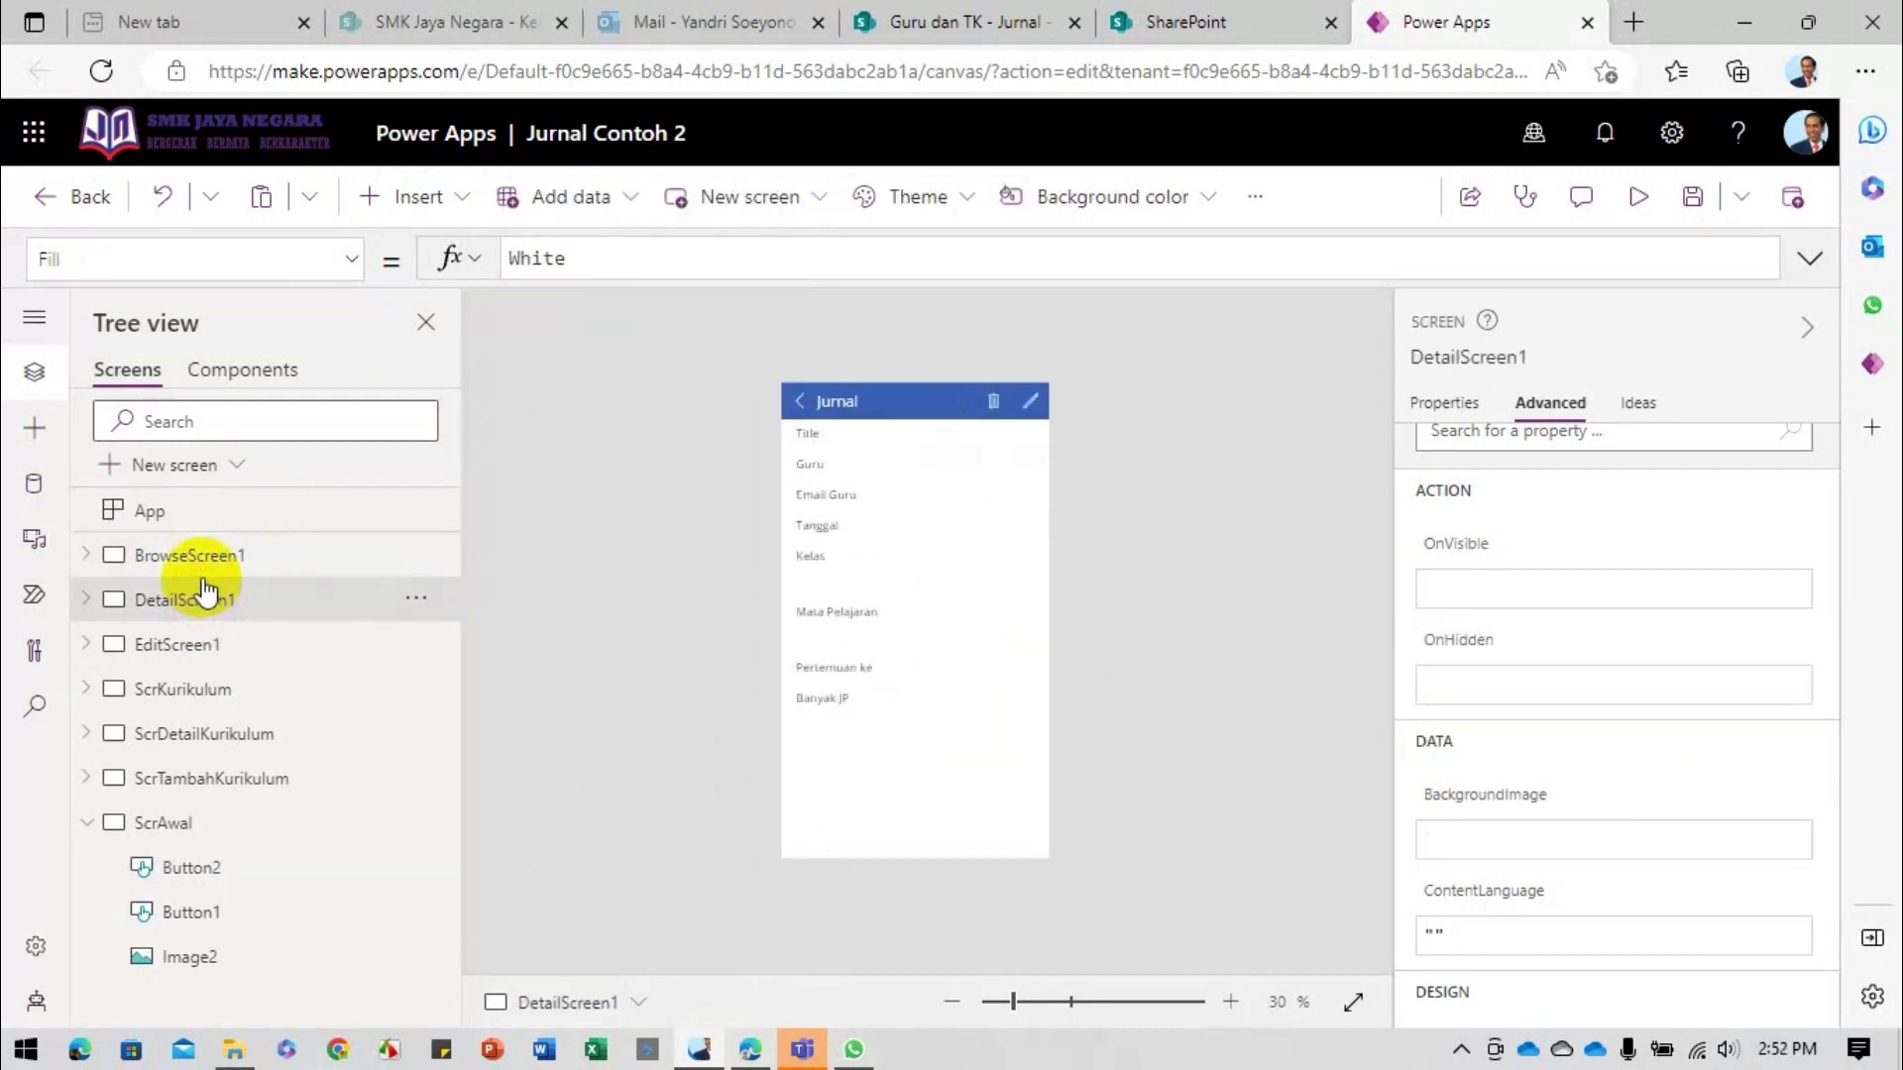
click(204, 564)
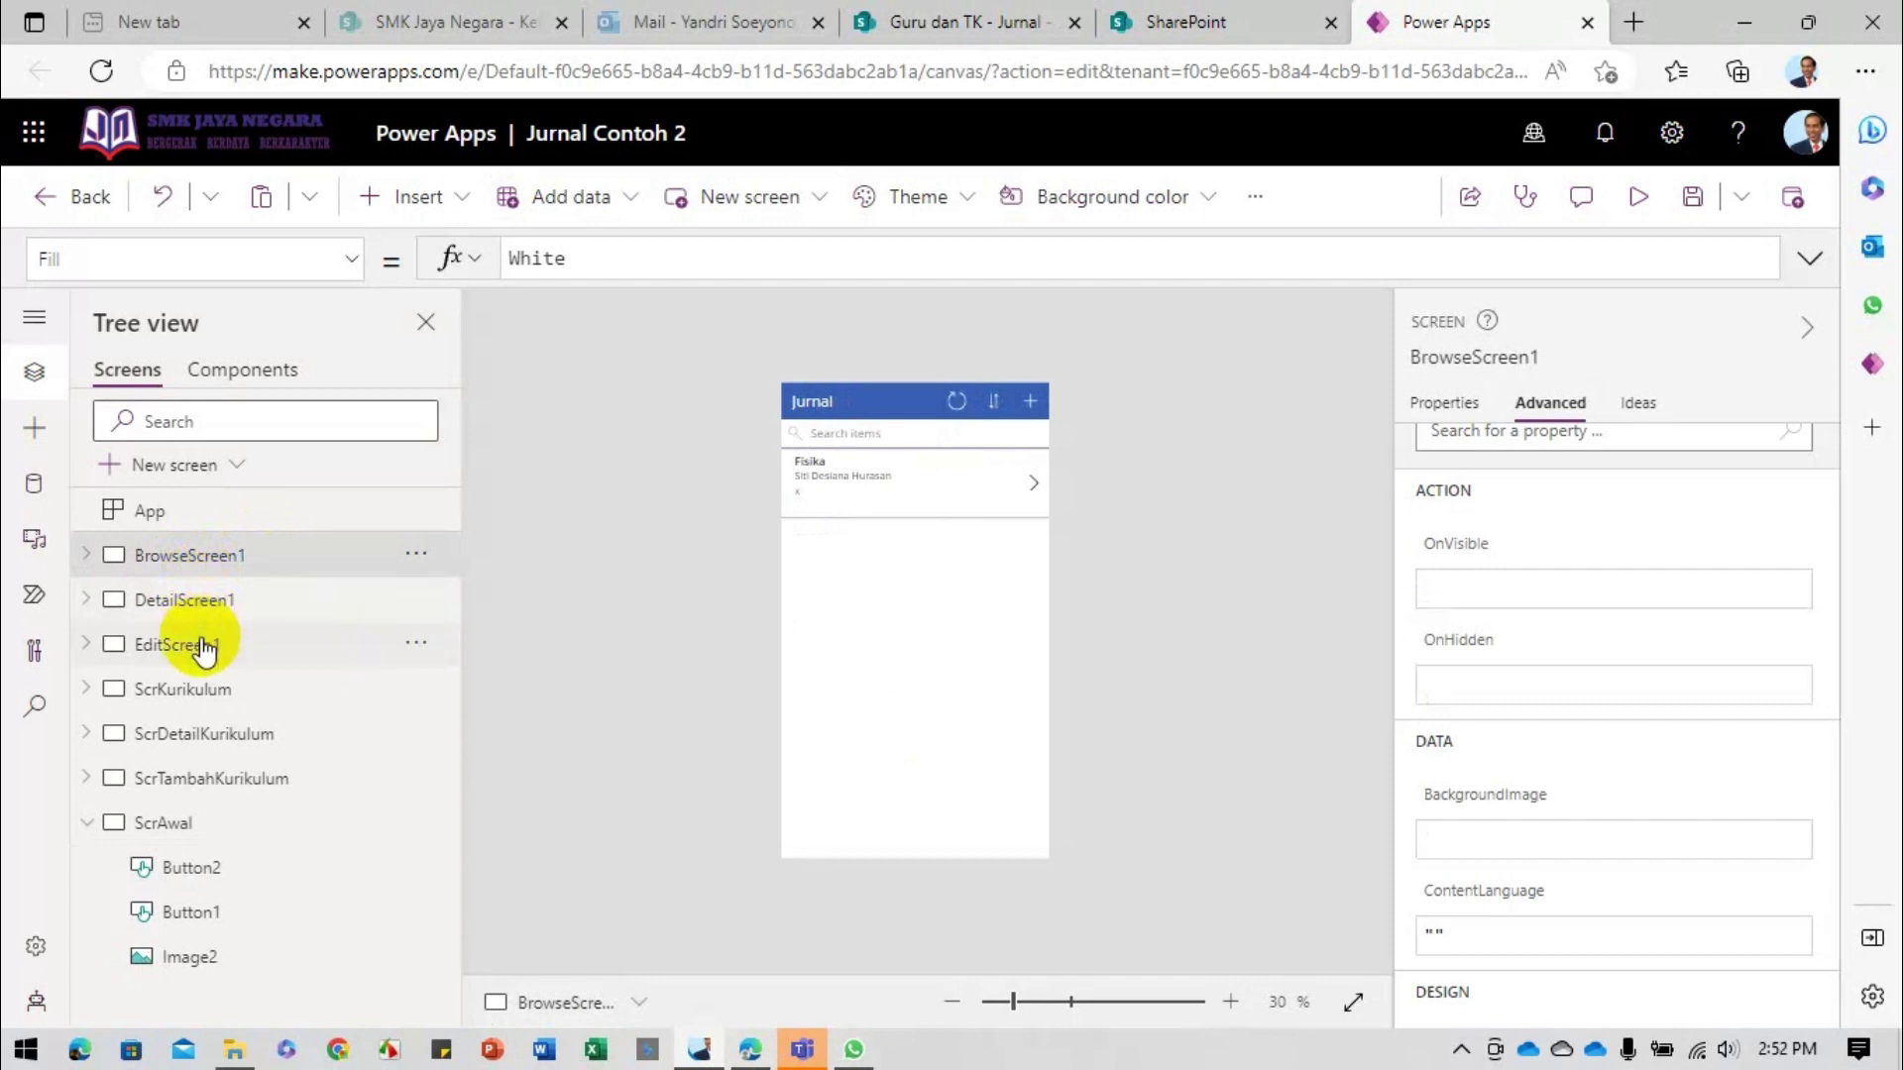
click(188, 870)
drag(942, 716, 942, 674)
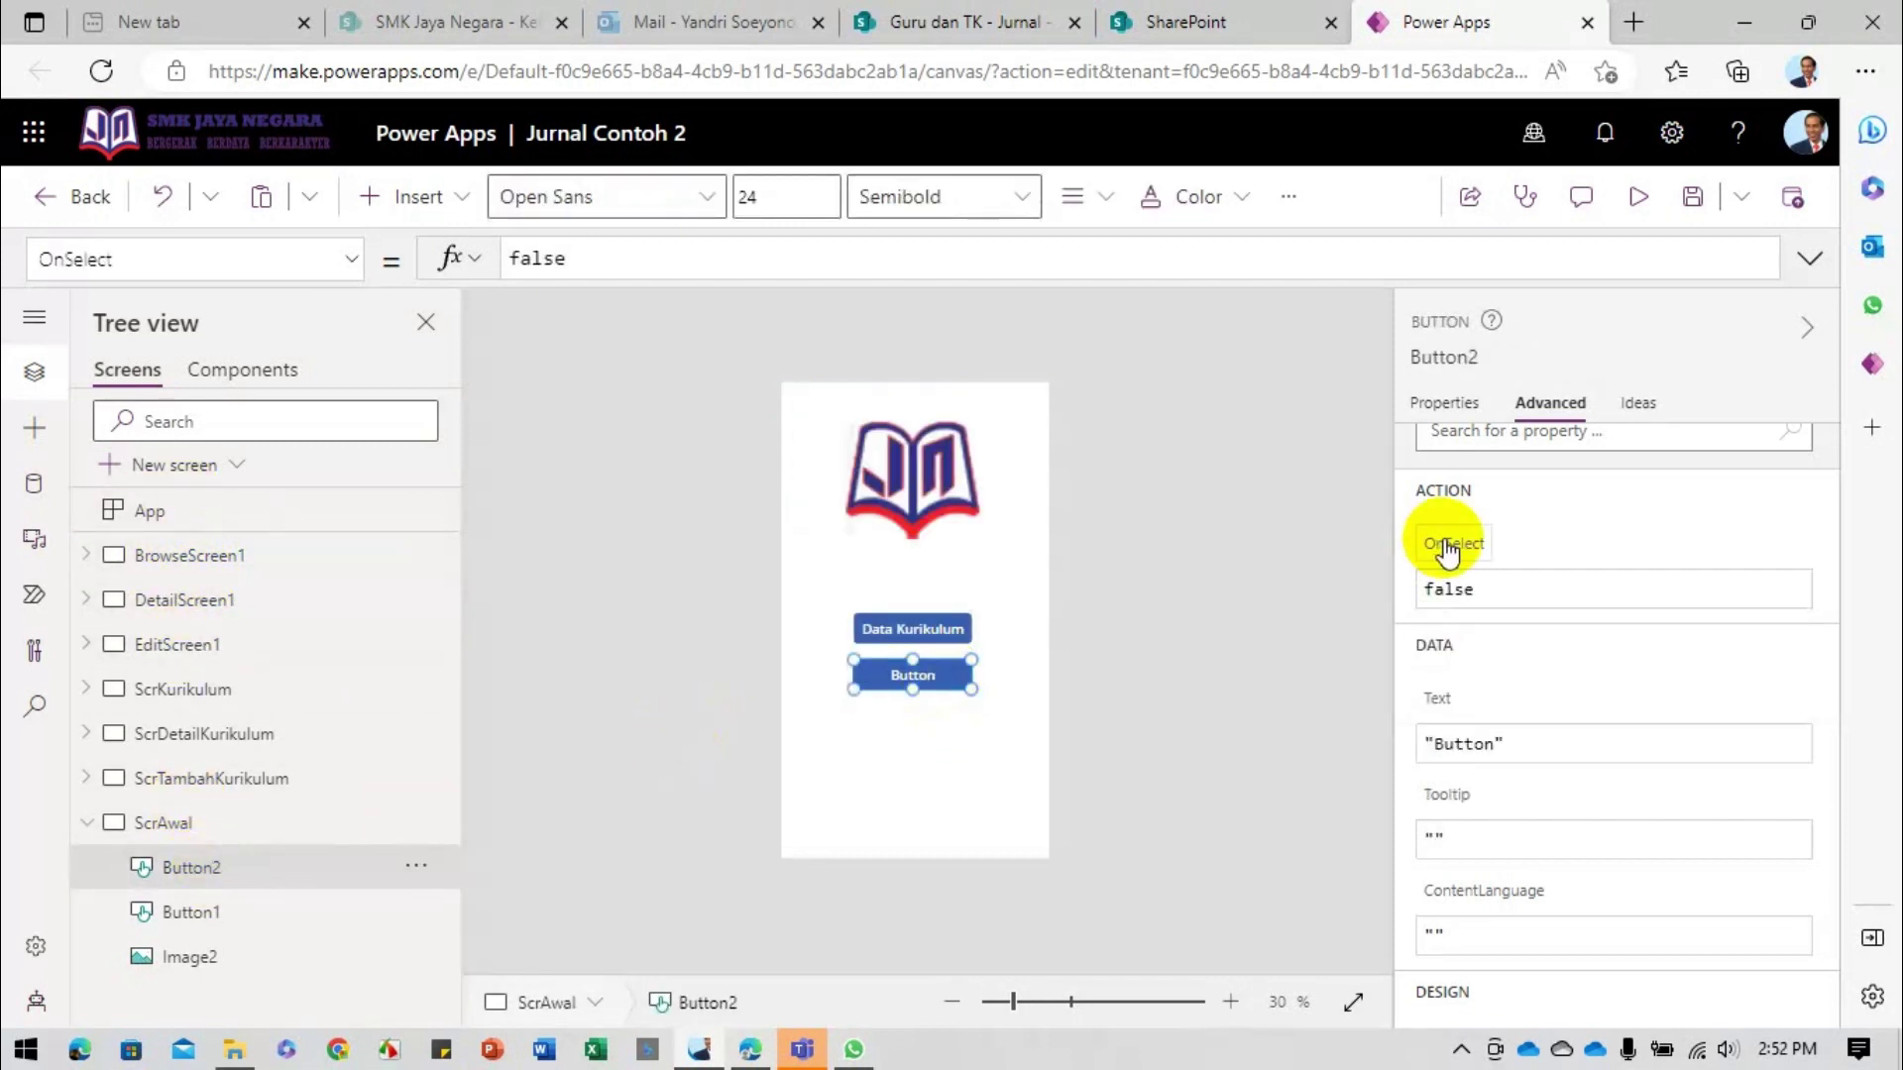
Step: Set the second button's text to "Jurnal"
scroll(1503, 568, up, 1)
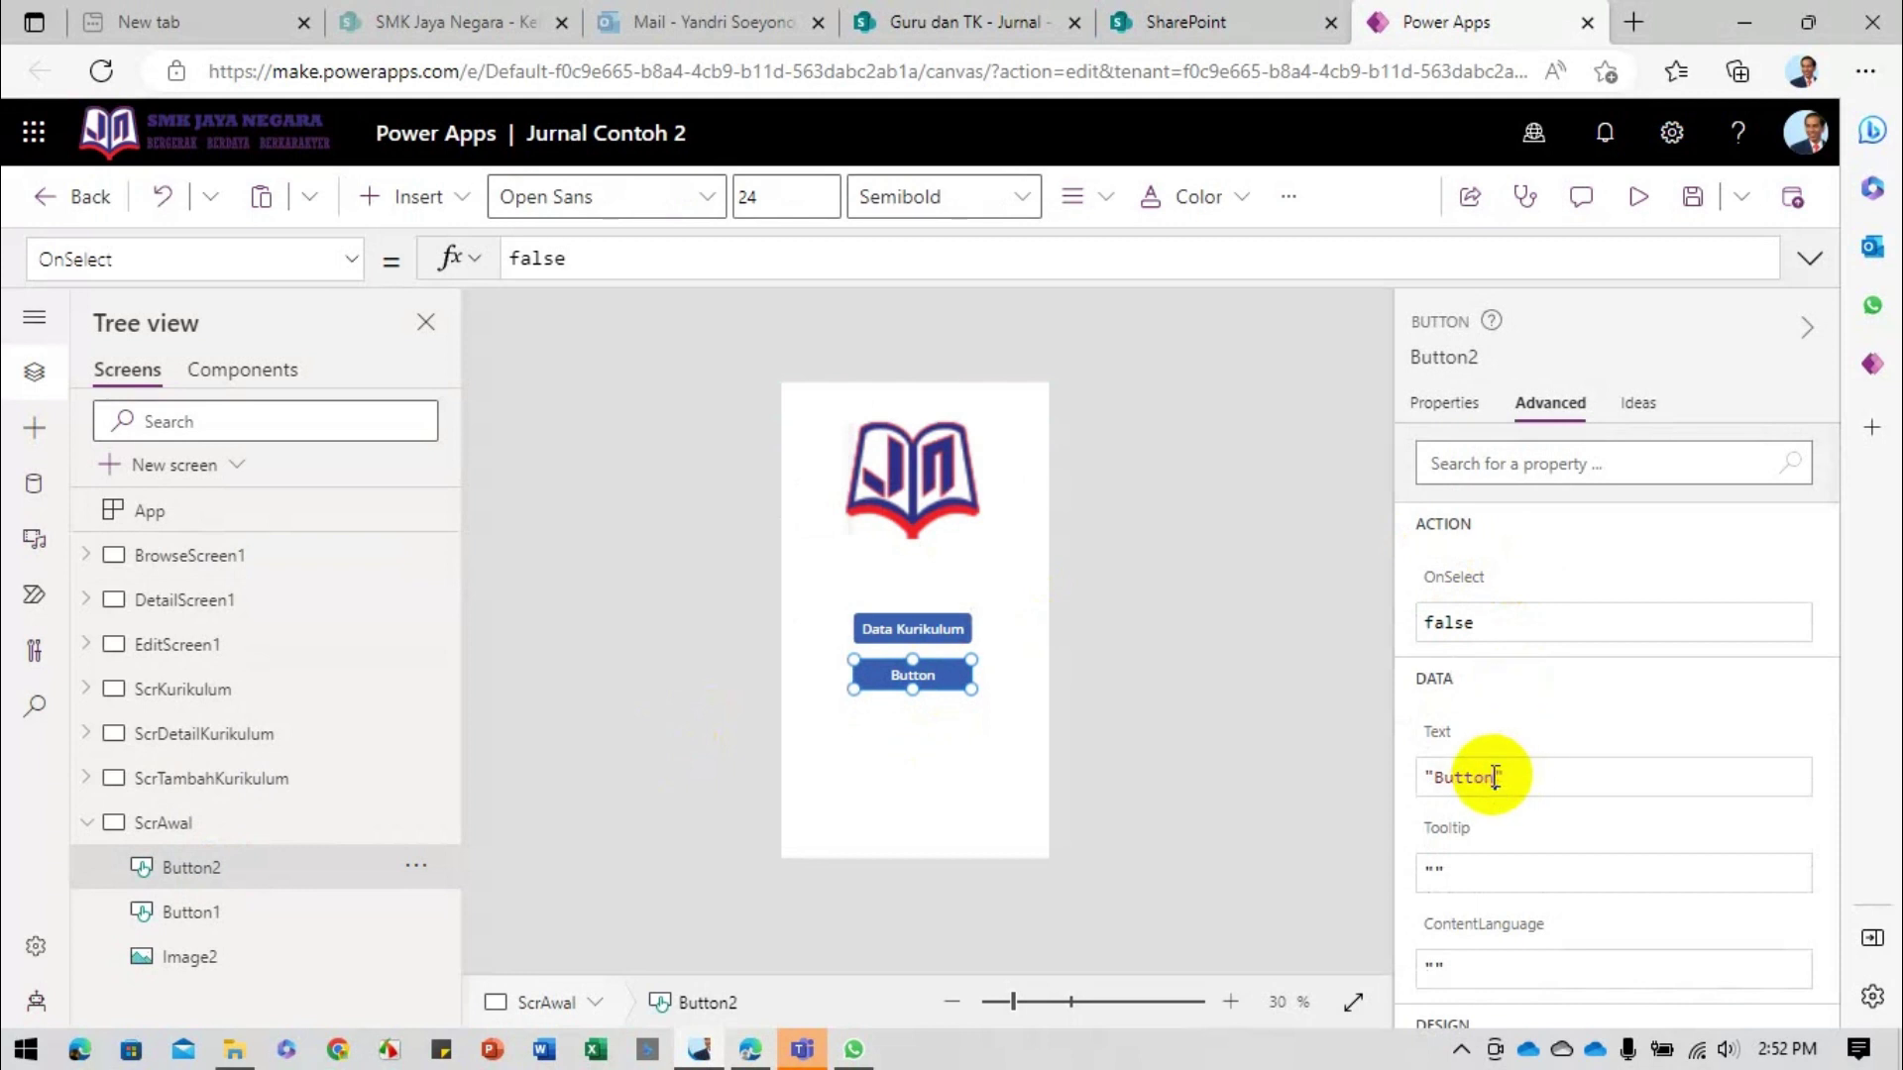
drag(1477, 776, 1435, 772)
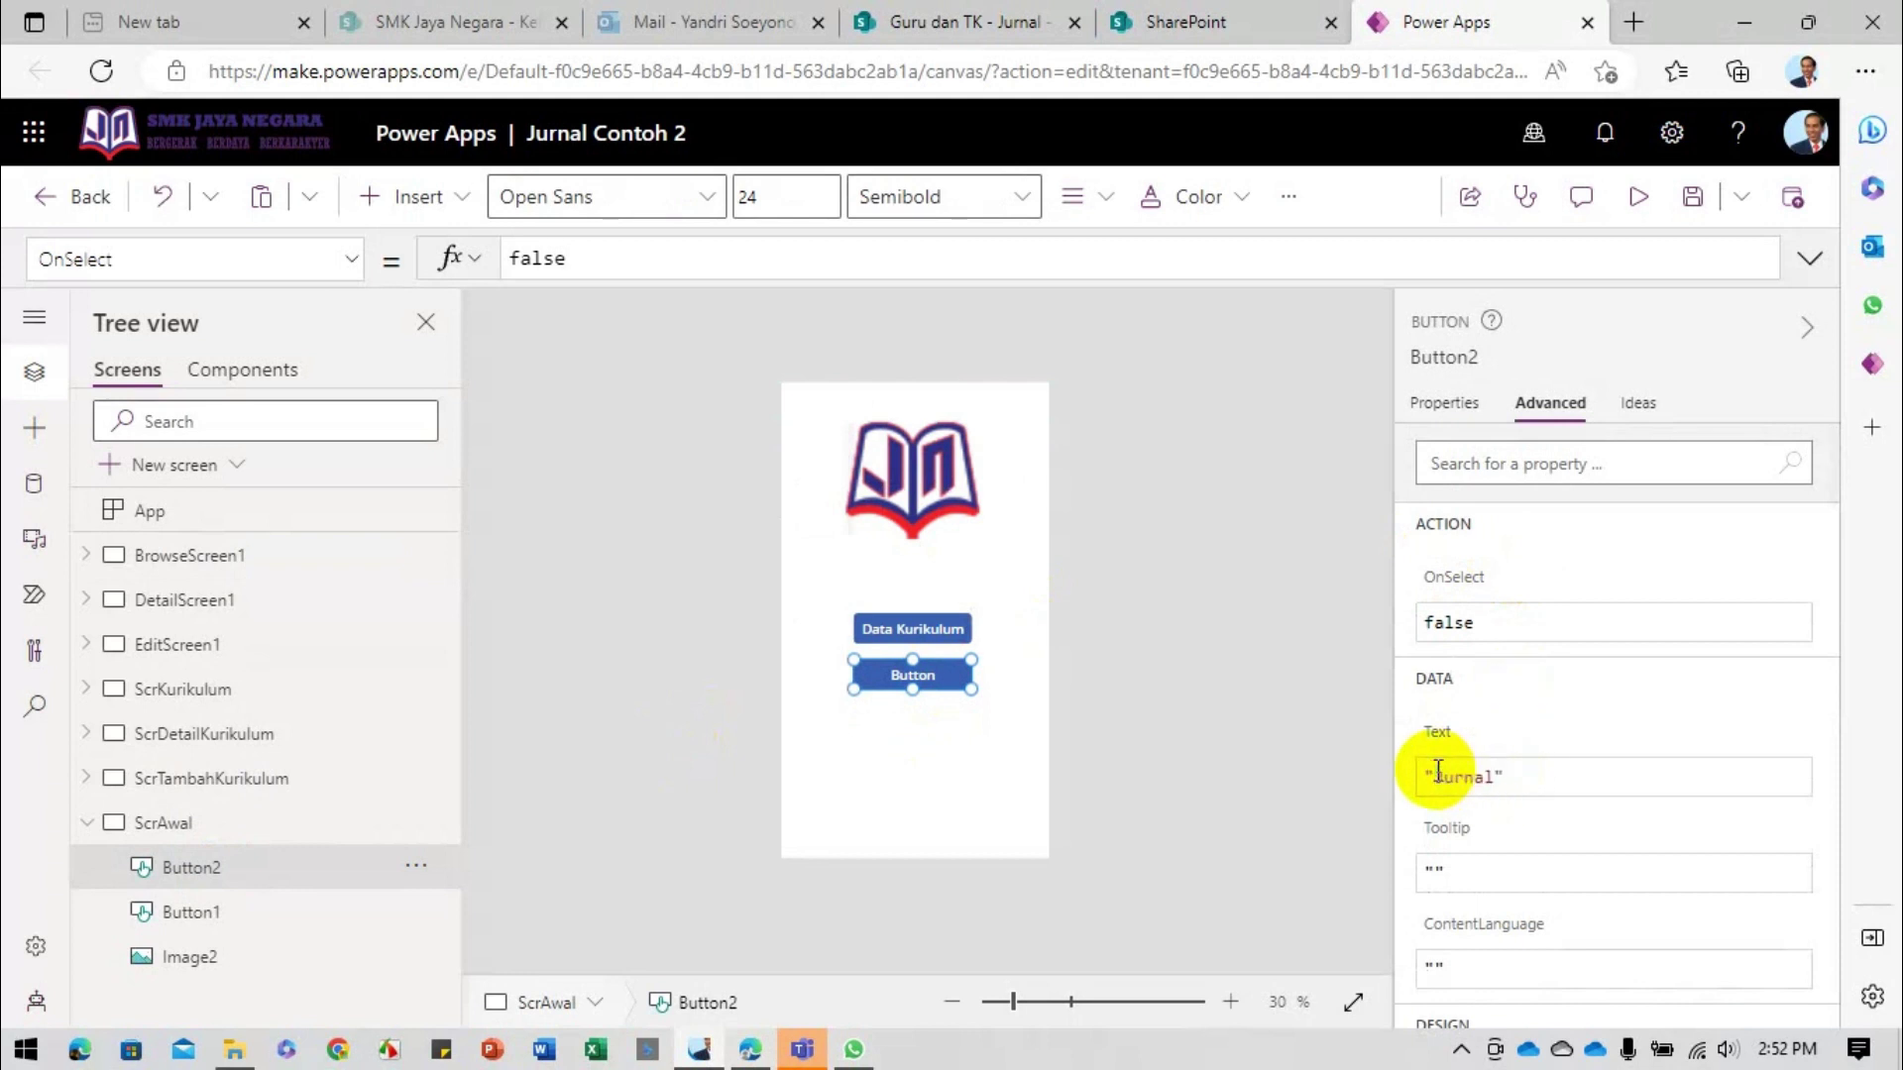
text(Jurnal)
click(1607, 779)
click(1143, 614)
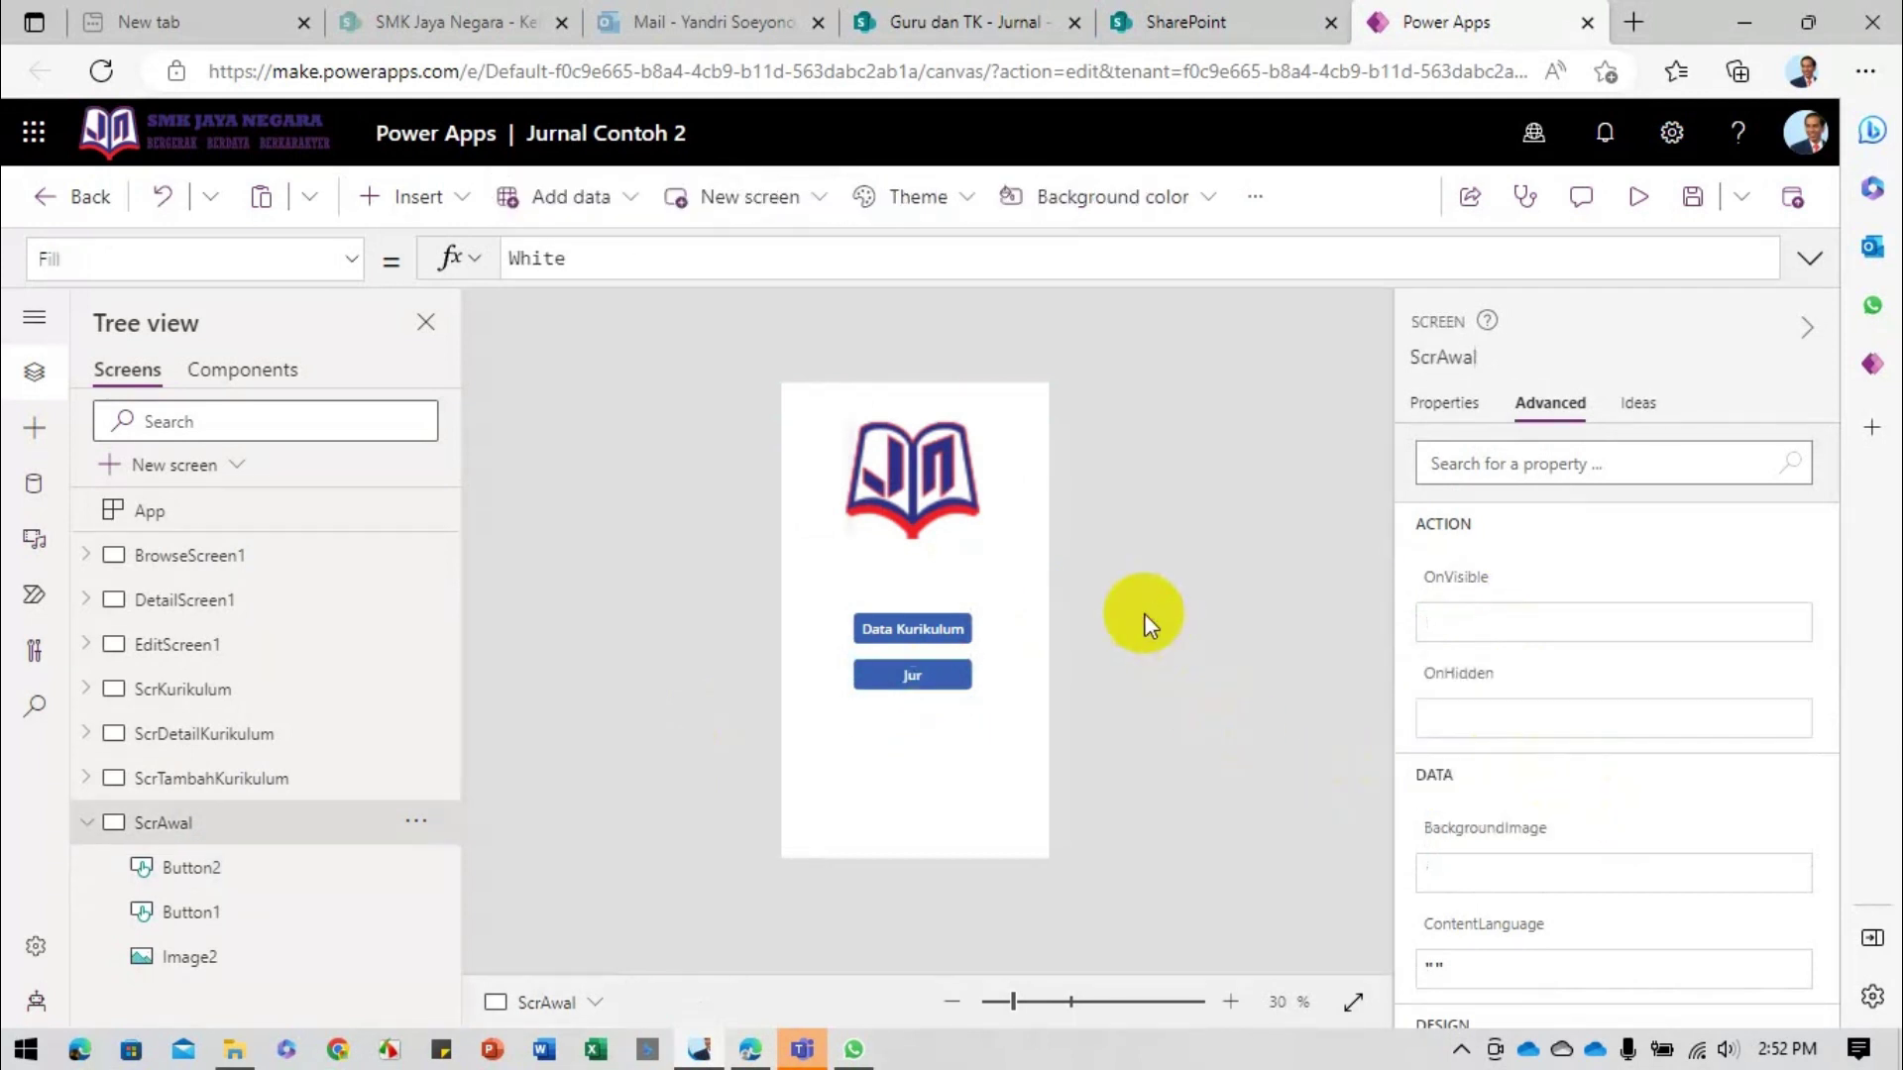
click(966, 675)
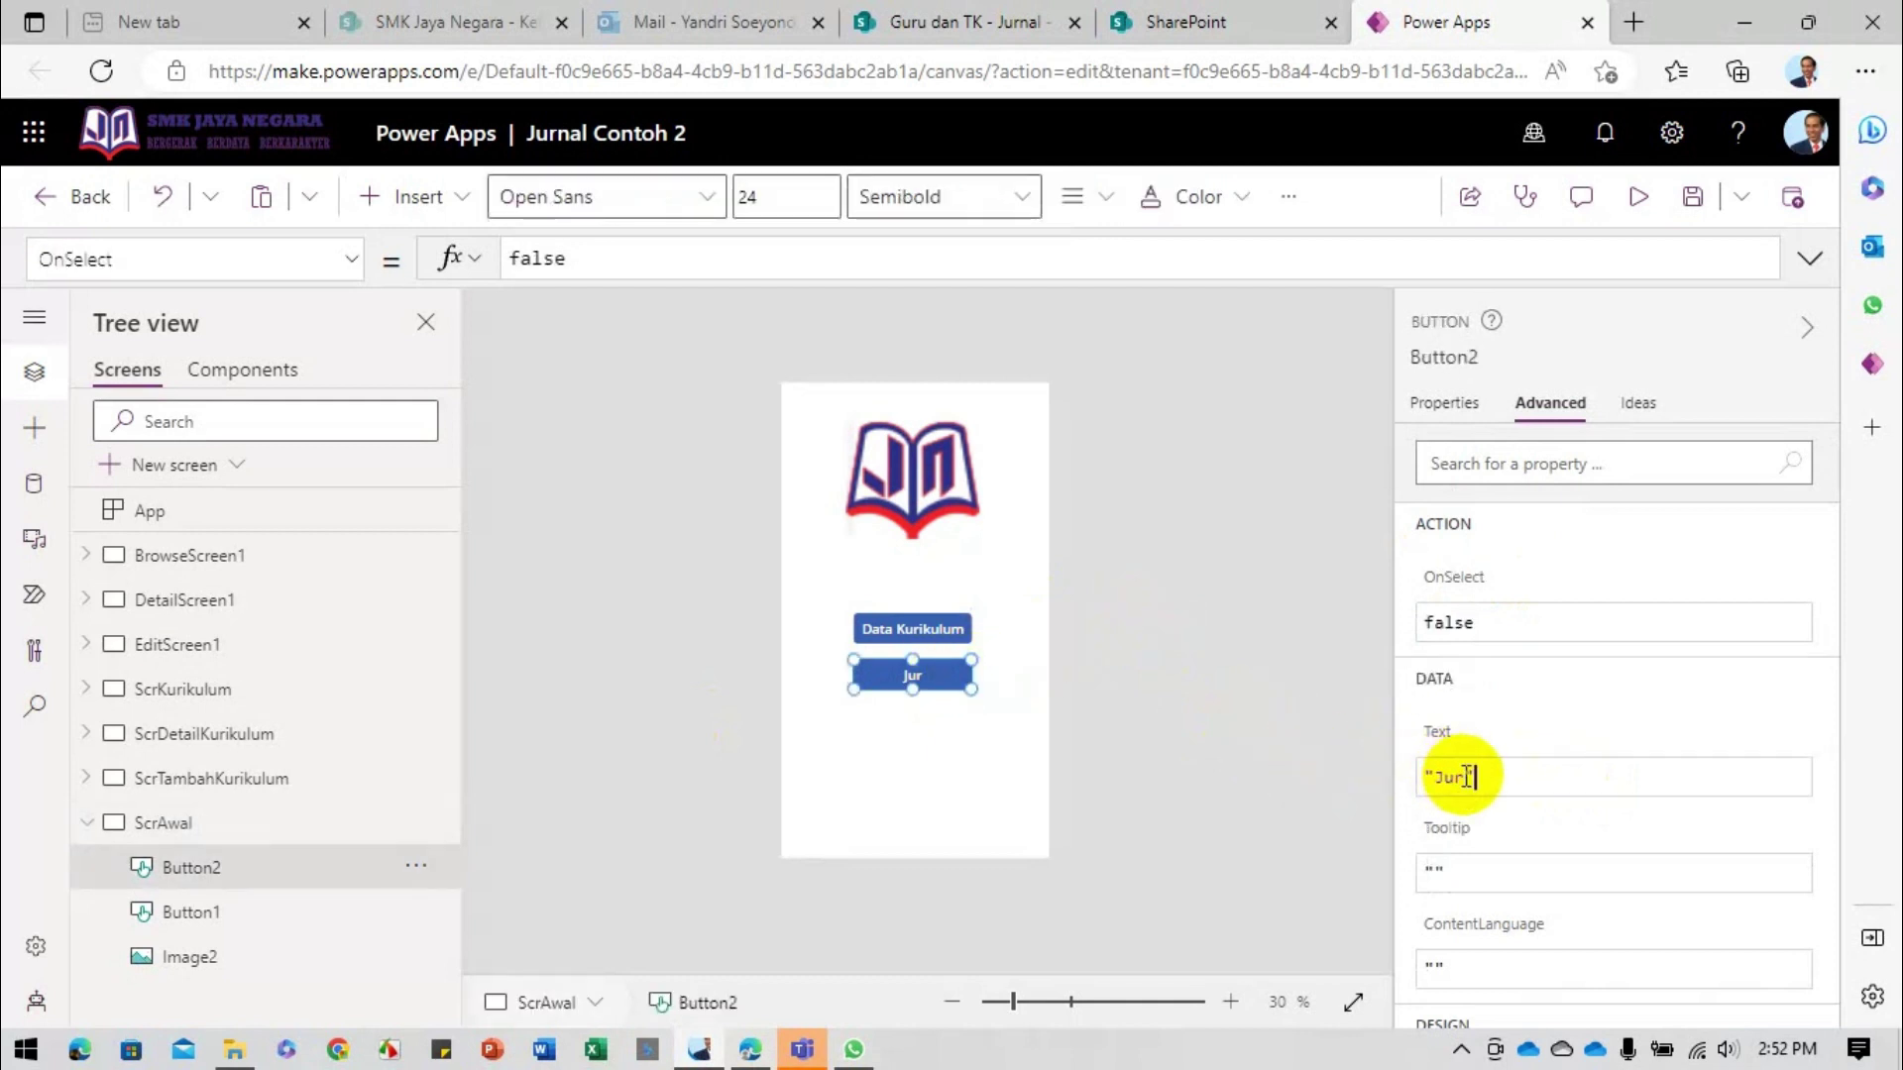
Step: Set the Data Kurikulum button's OnSelect action to Navigate(ScrKurikulum)
click(948, 635)
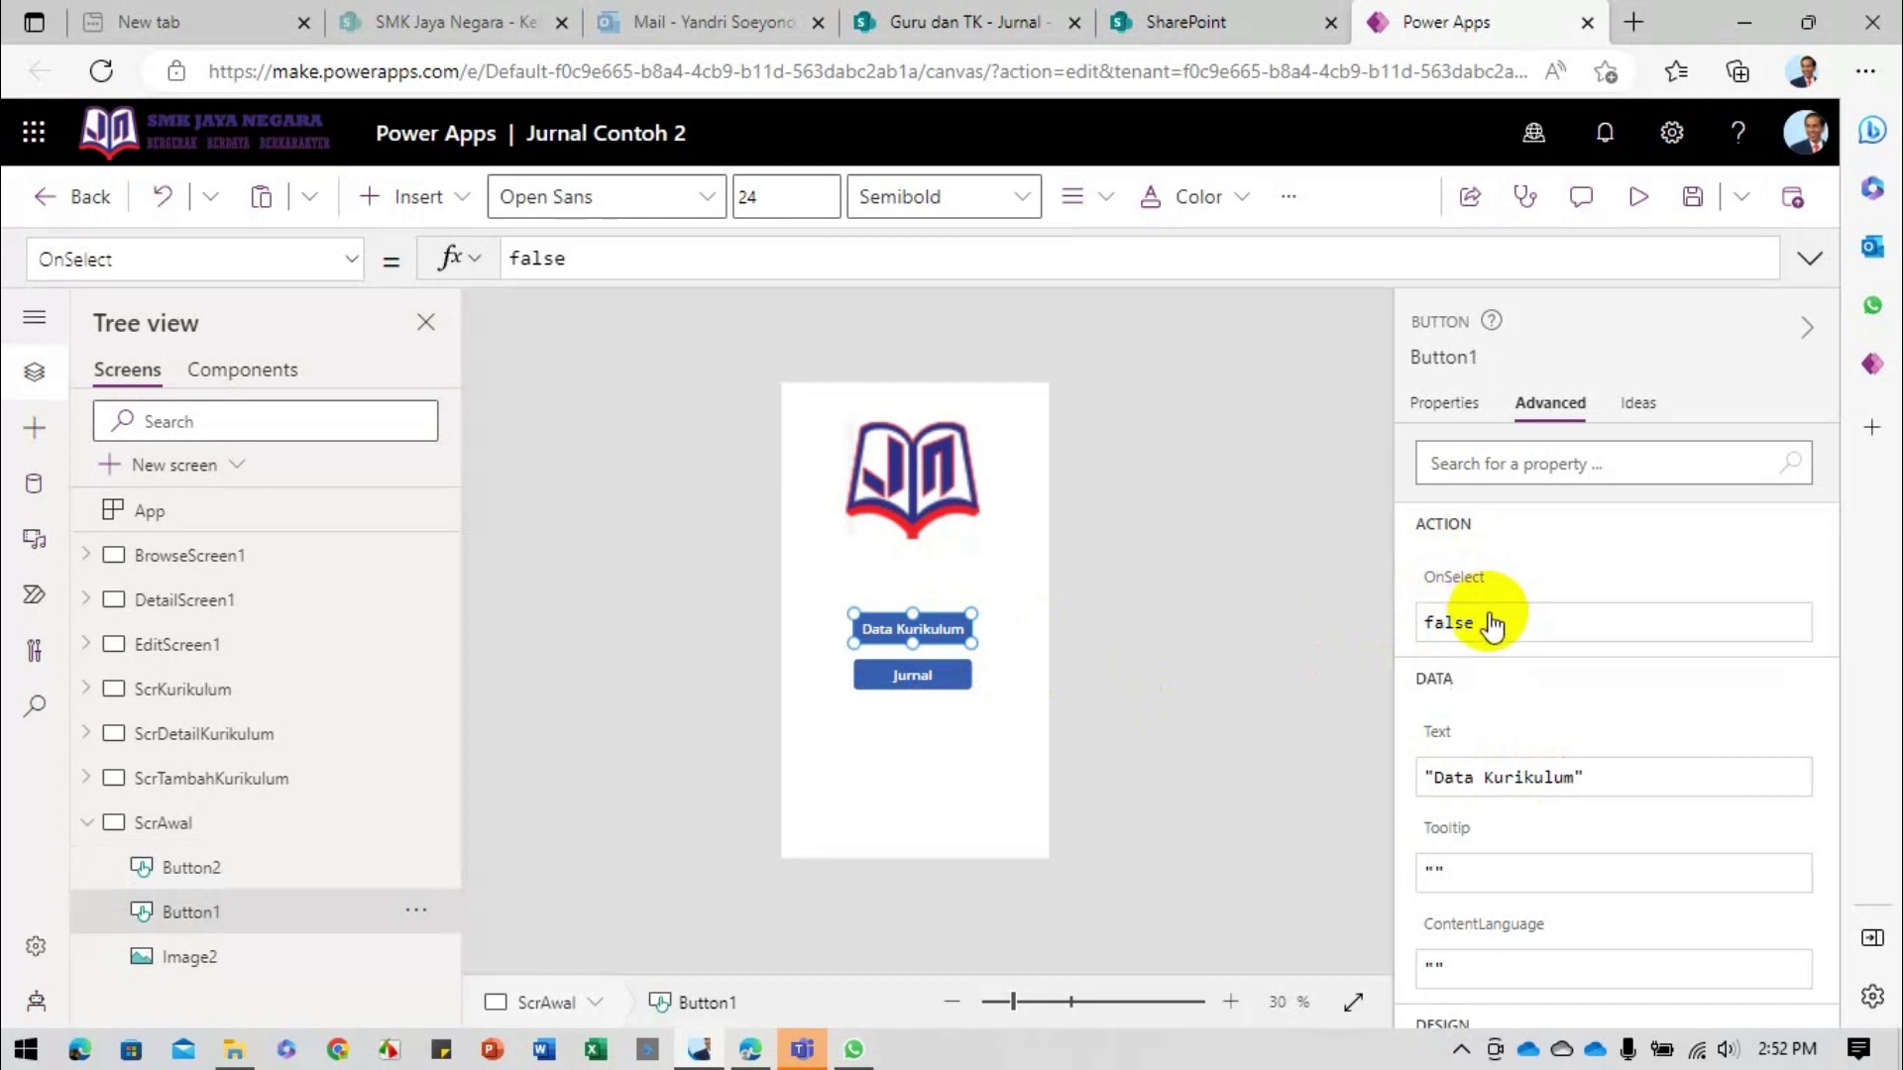
drag(1490, 615, 1385, 617)
text(naviga)
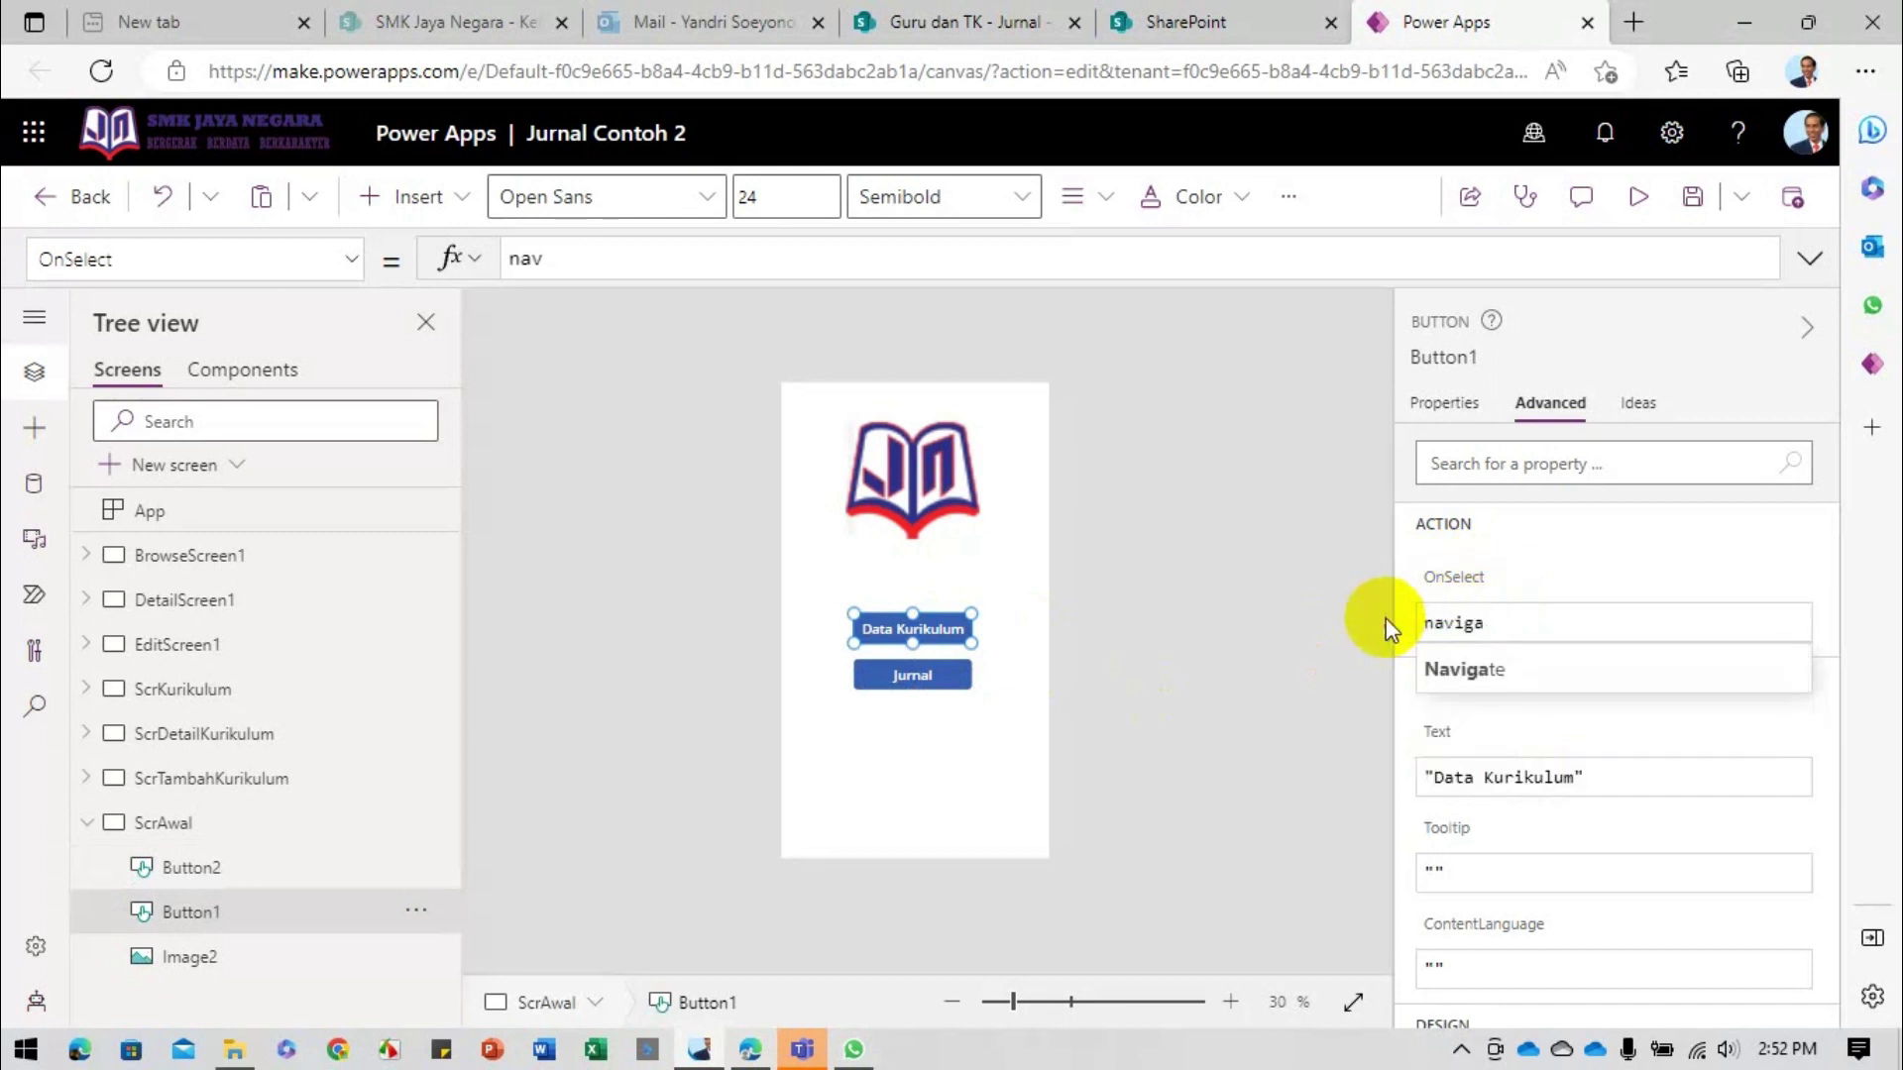
text(te(Scr)
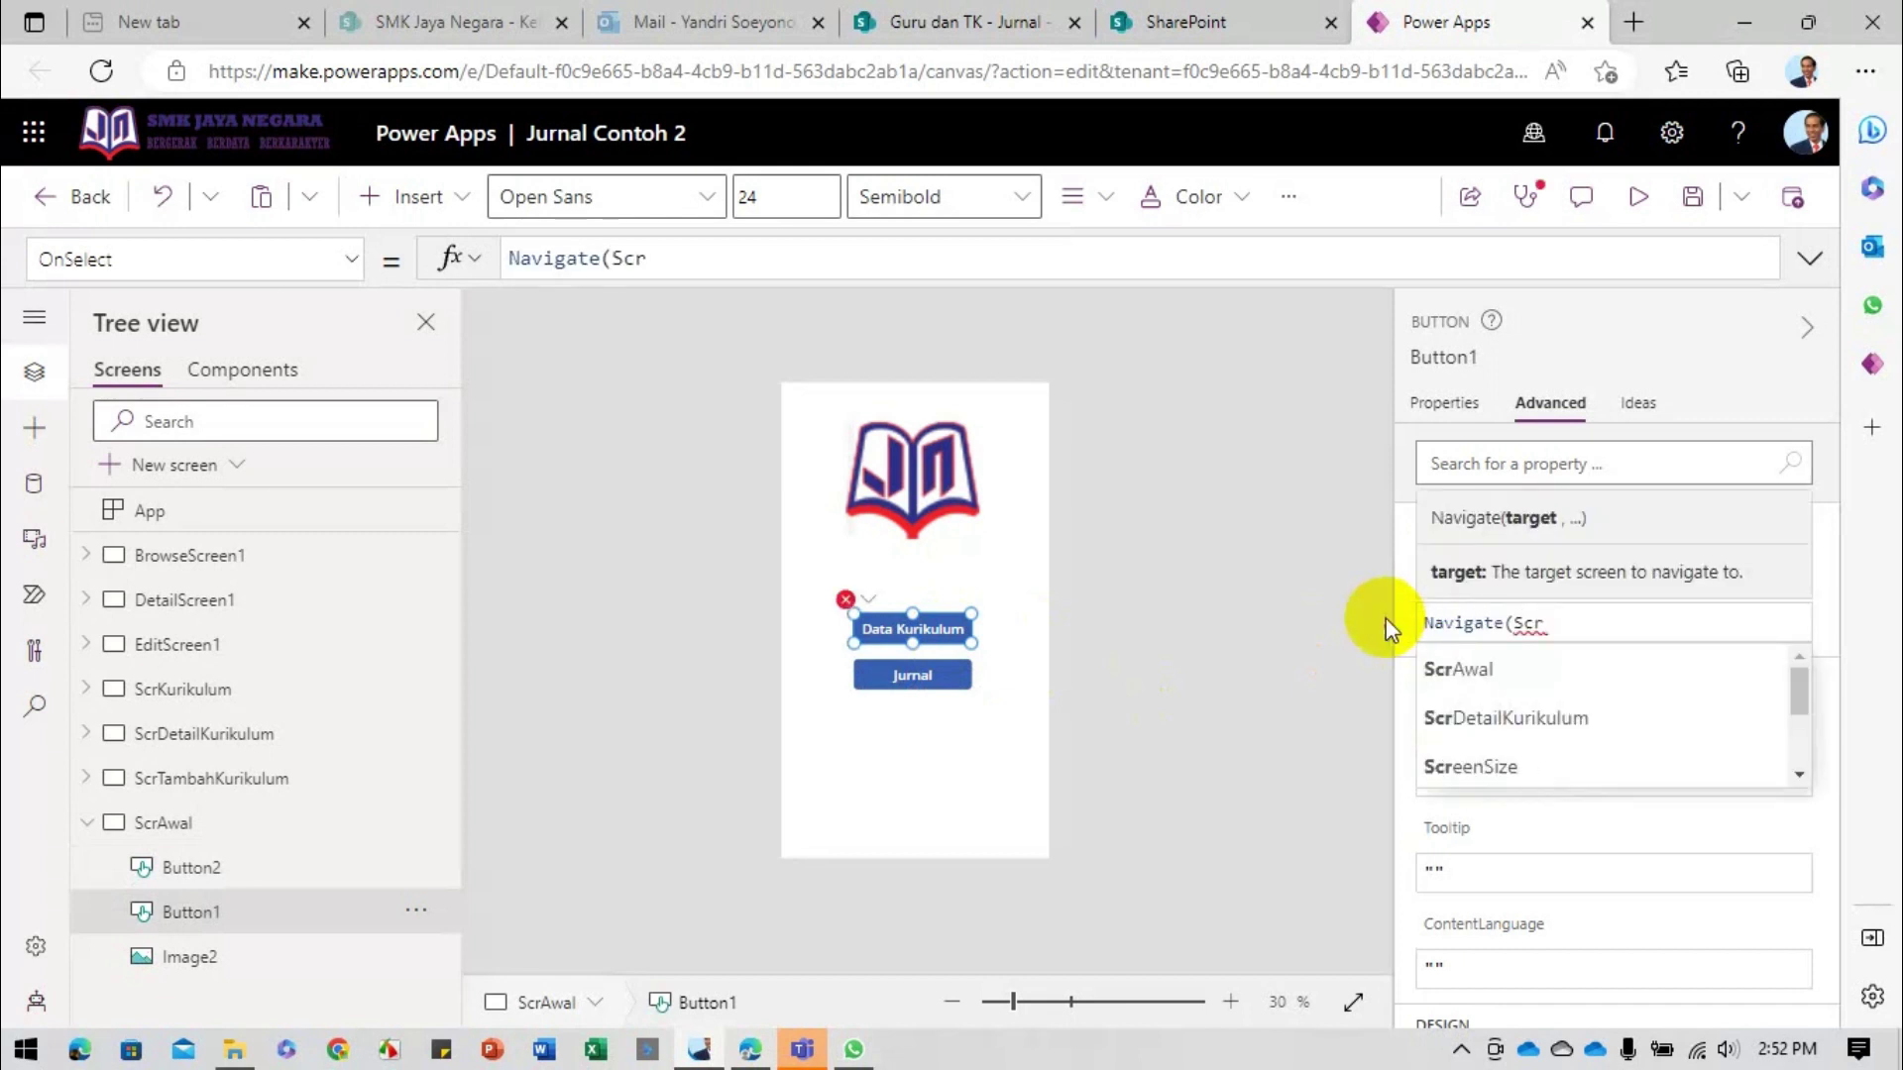
text(Kurikulum)
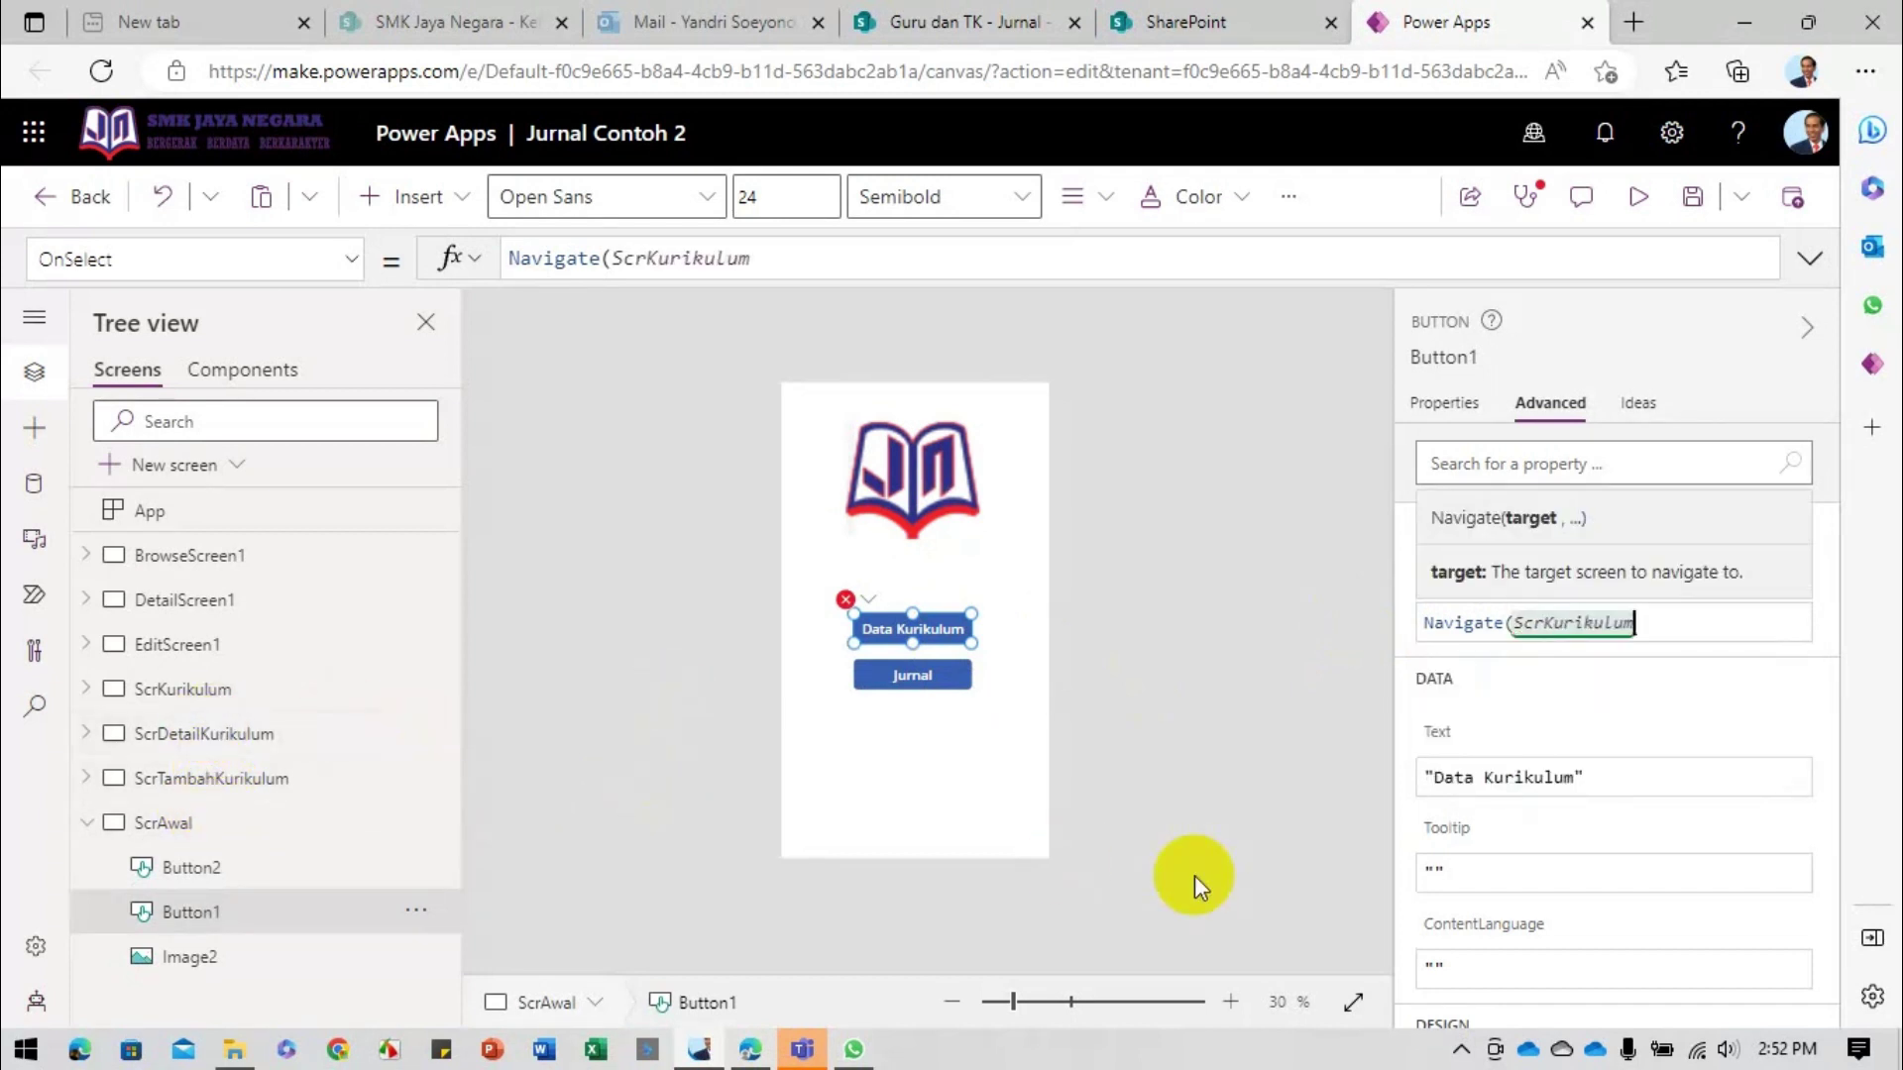
Step: Set the Jurnal button's OnSelect action to Navigate(BrowseScreen1)
click(933, 674)
click(1491, 634)
double_click(1491, 634)
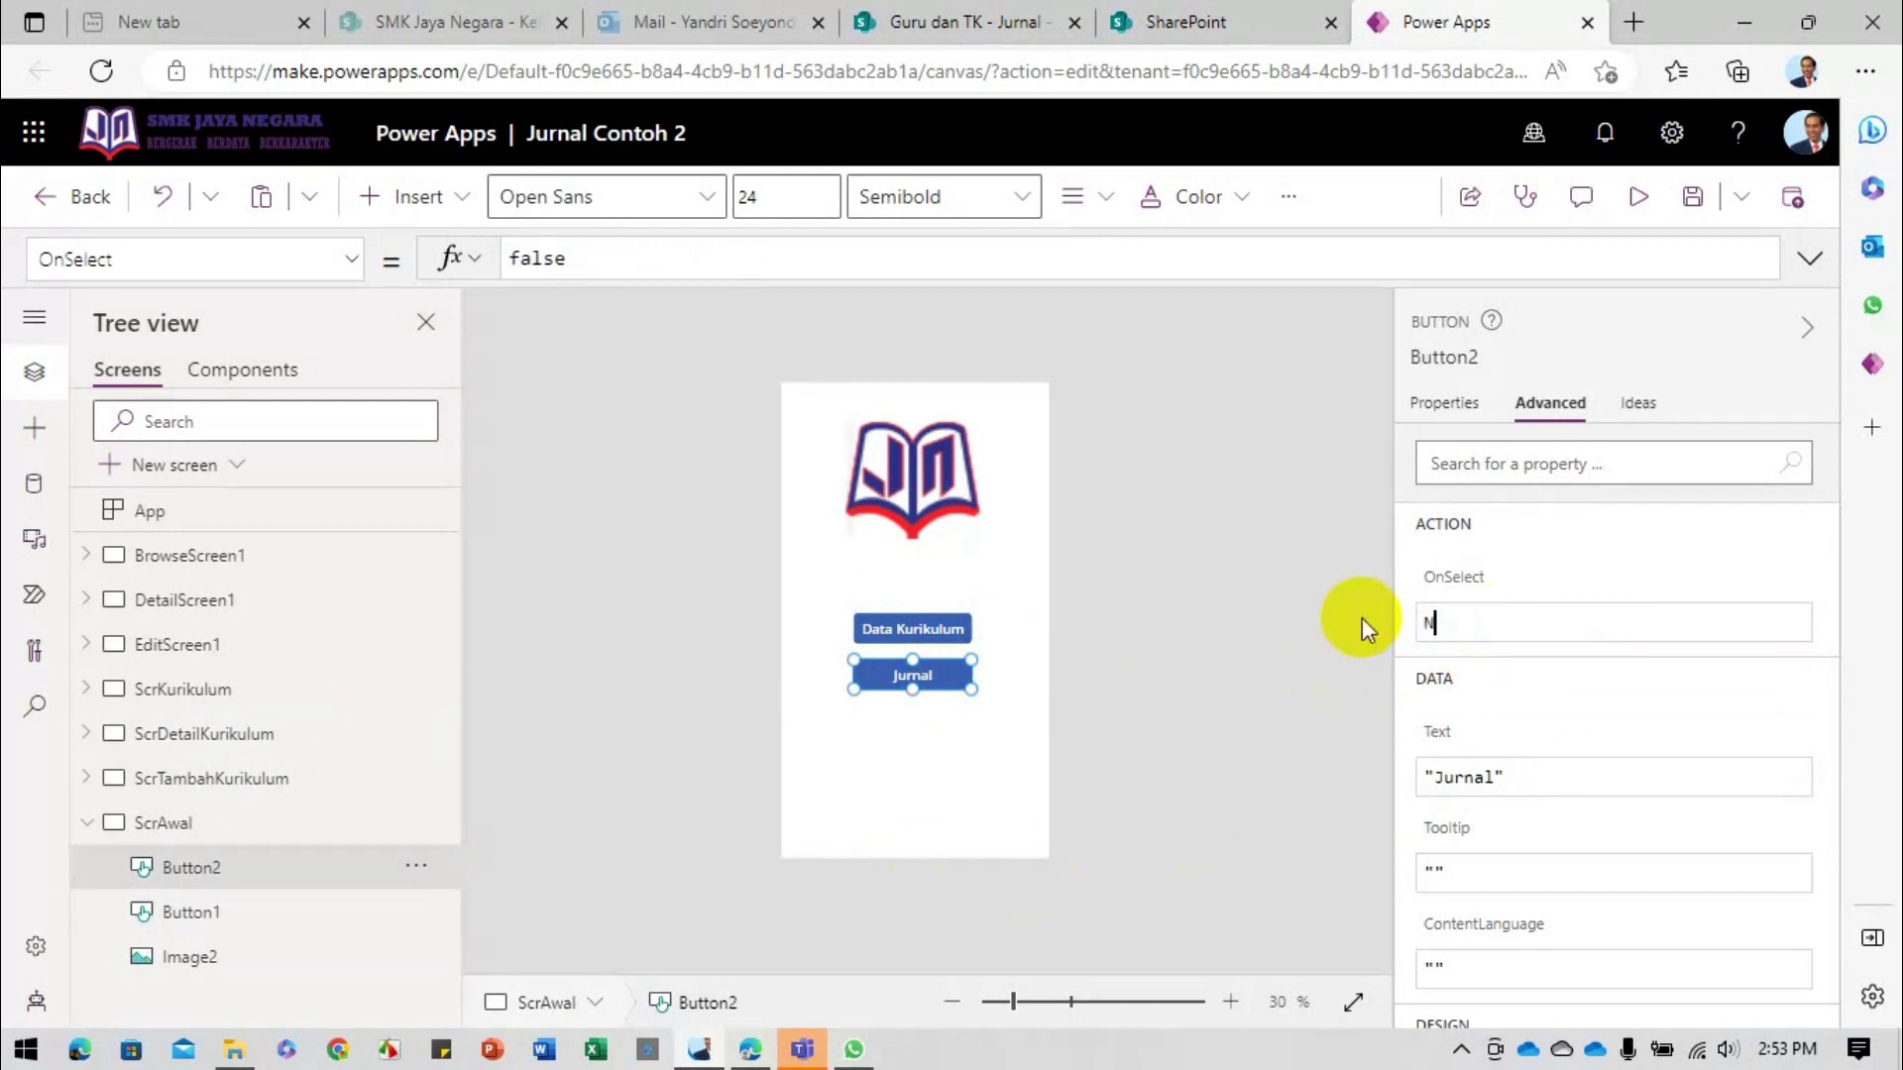
text(Navigate(Scr)
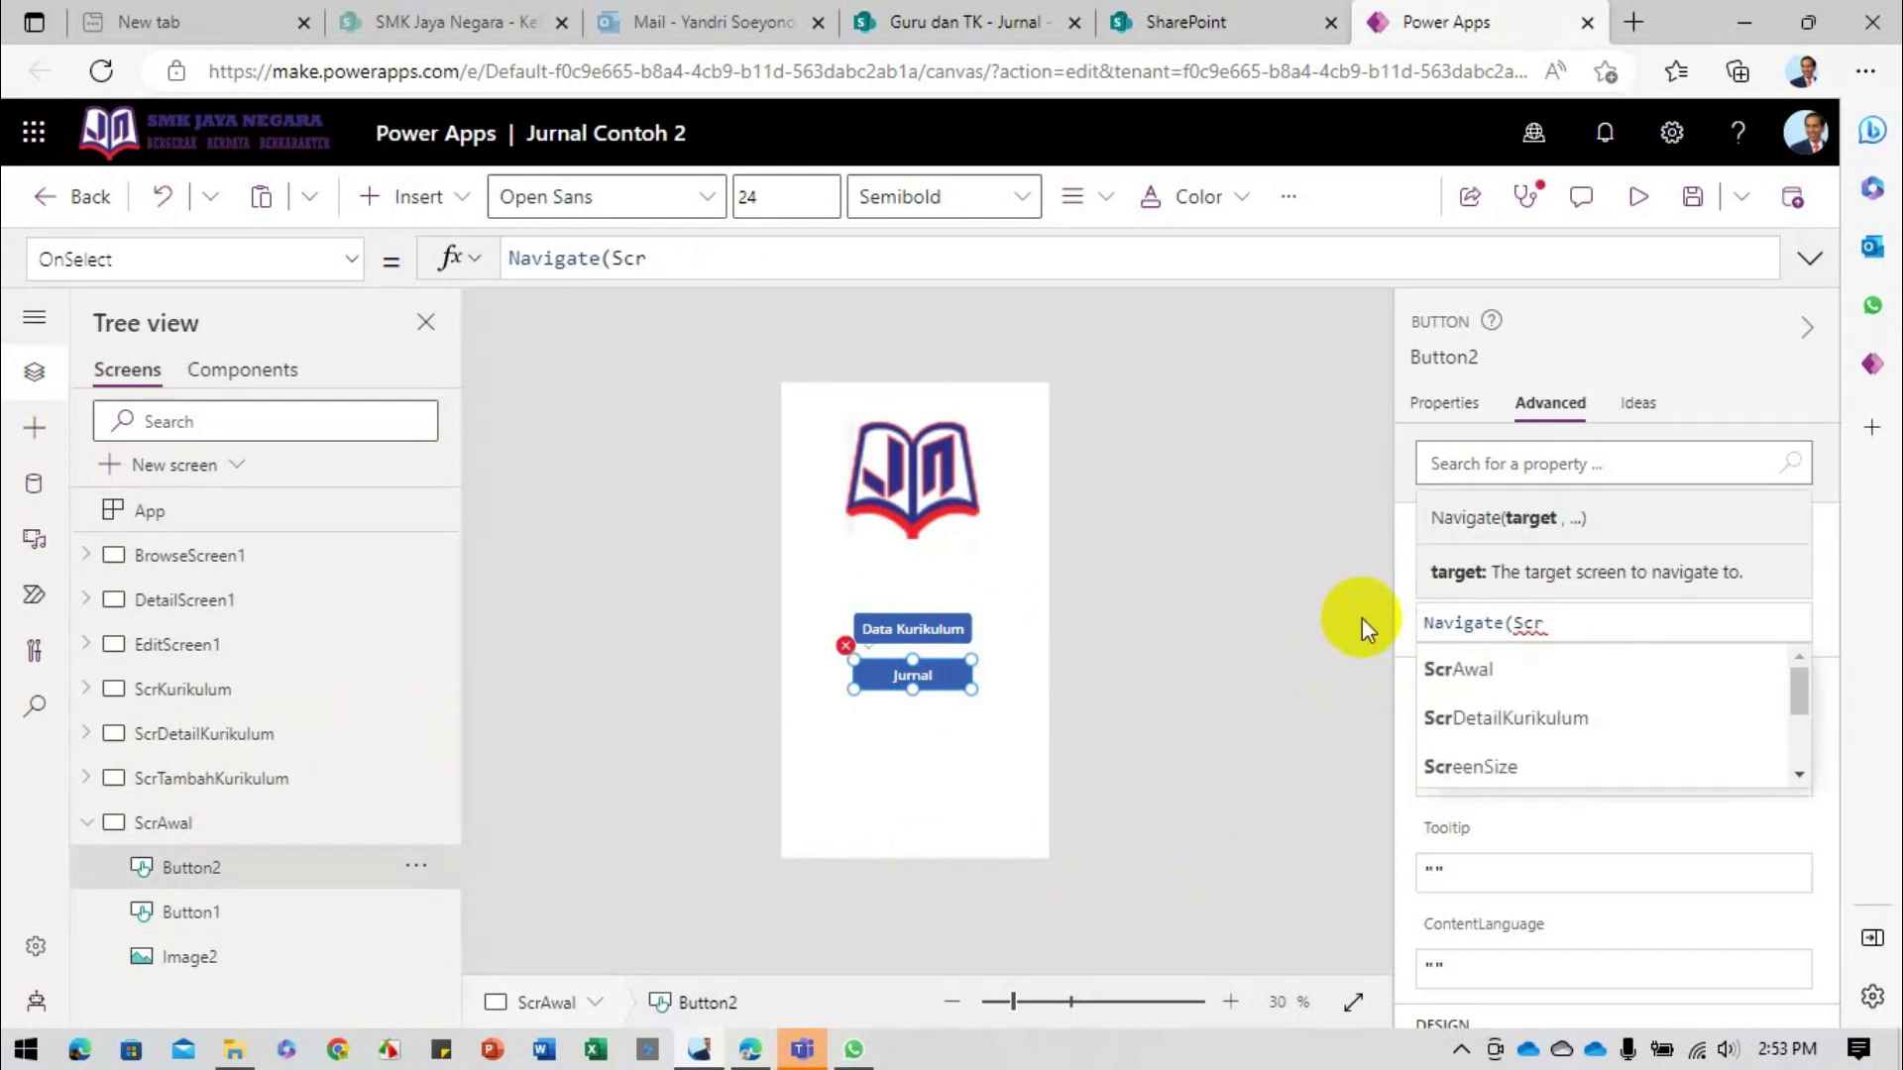
key(BackSpace)
key(BackSpace)
key(BackSpace)
text(Browse)
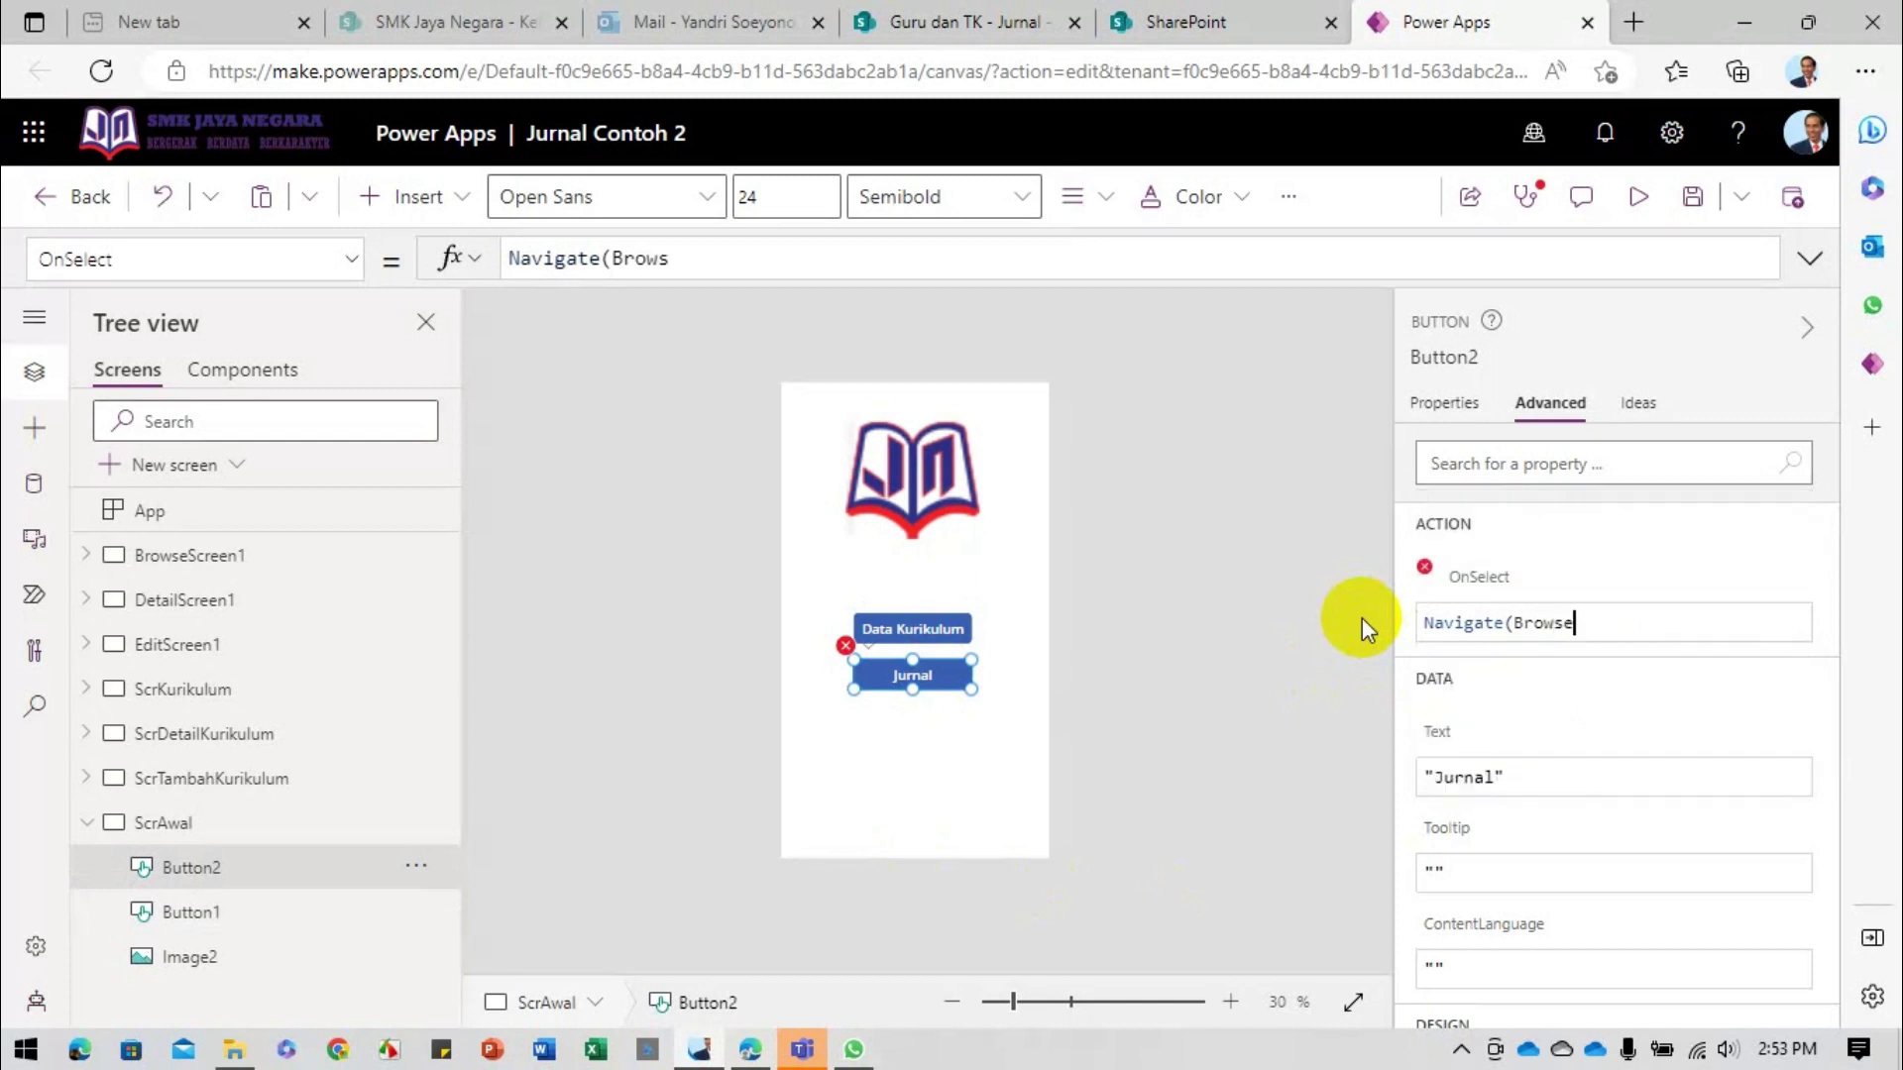
key(Down)
key(Down)
key(Tab)
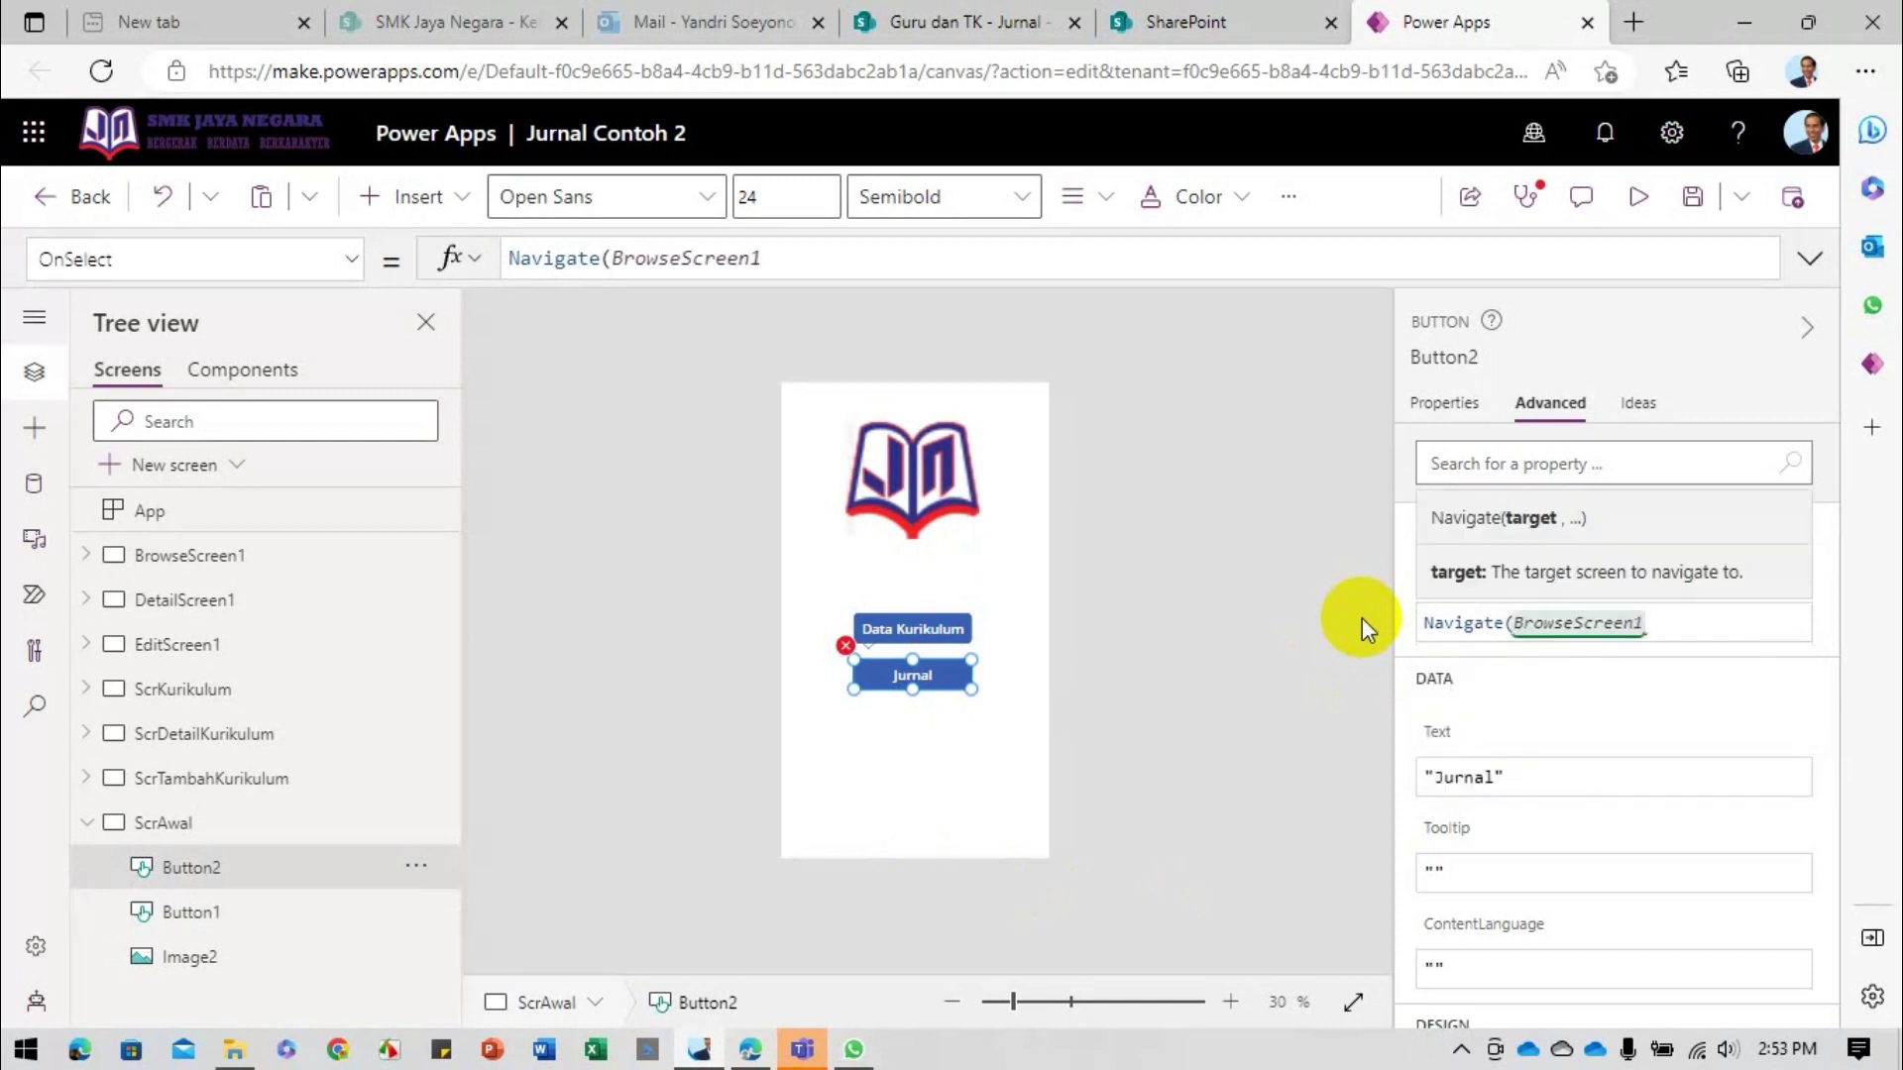
text())
click(1175, 669)
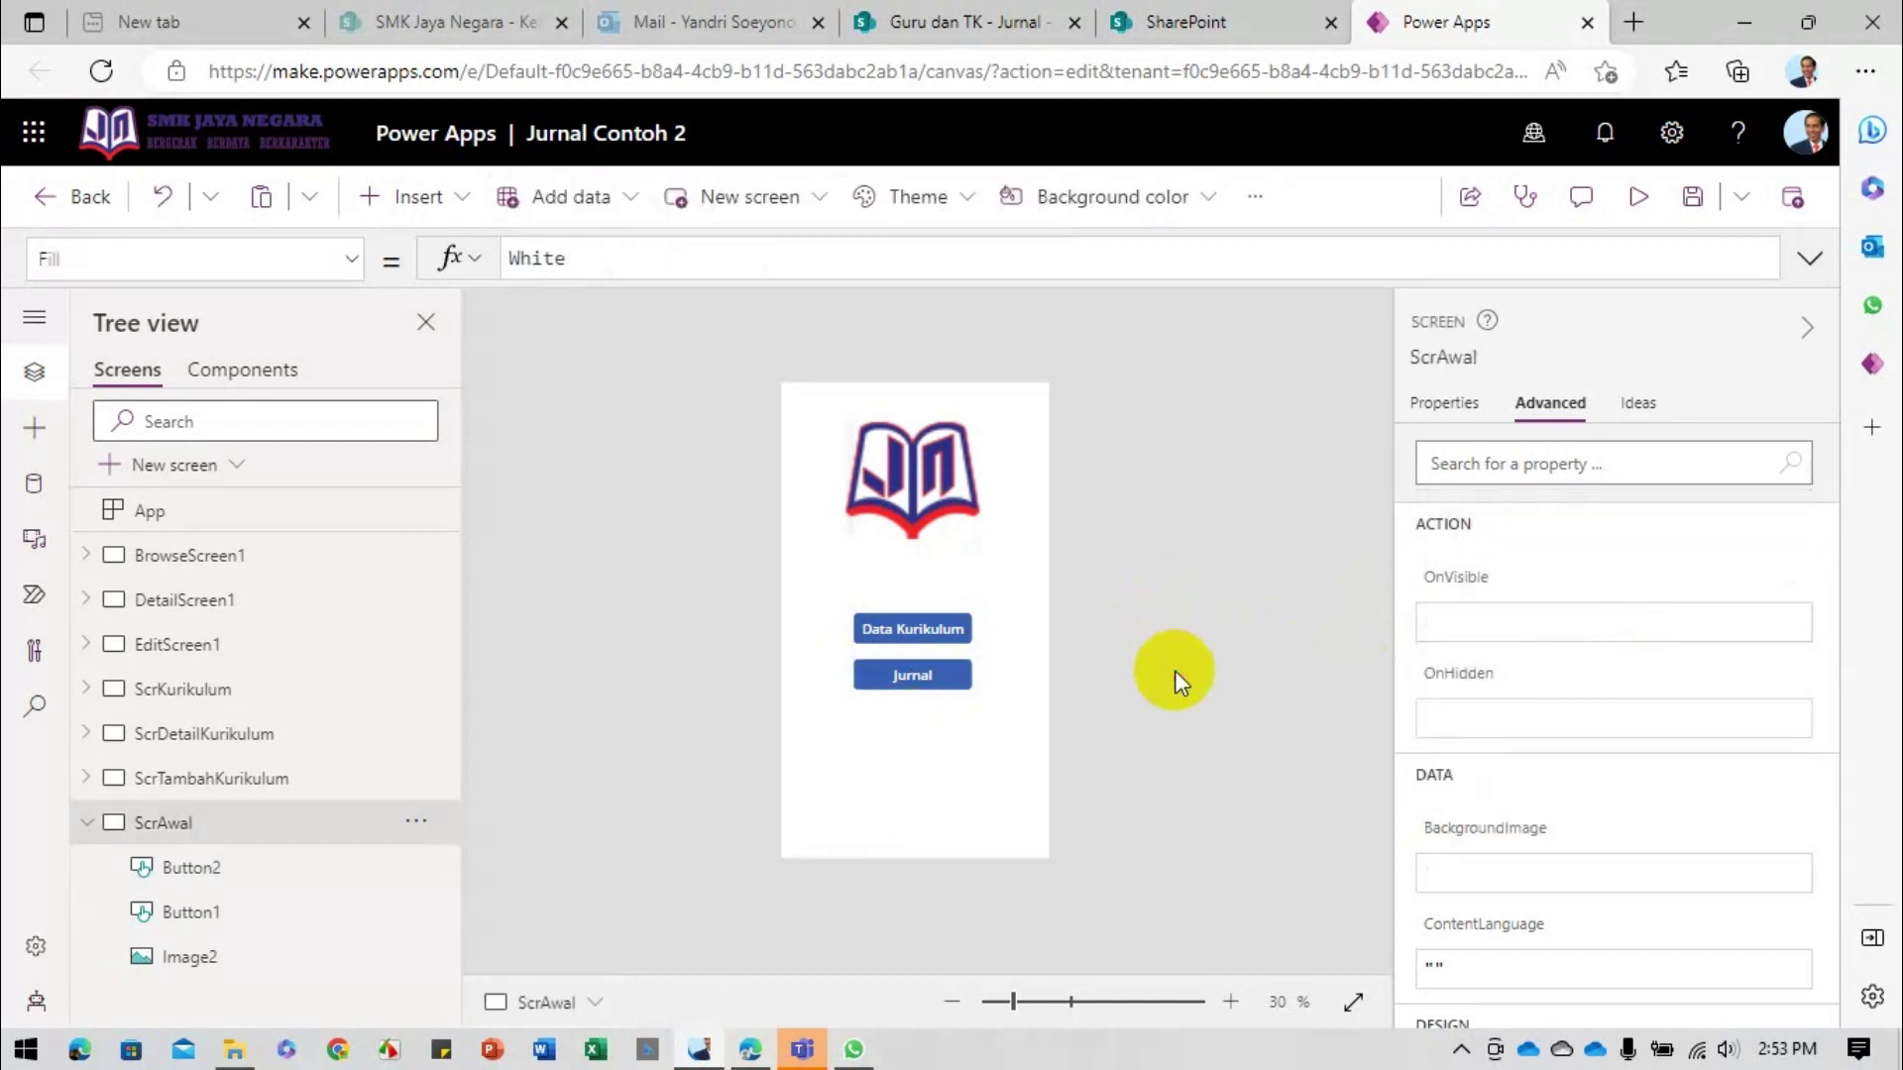
Step: Preview ScrAwal, test the Data Kurikulum button's navigation and leave the preview
click(1619, 220)
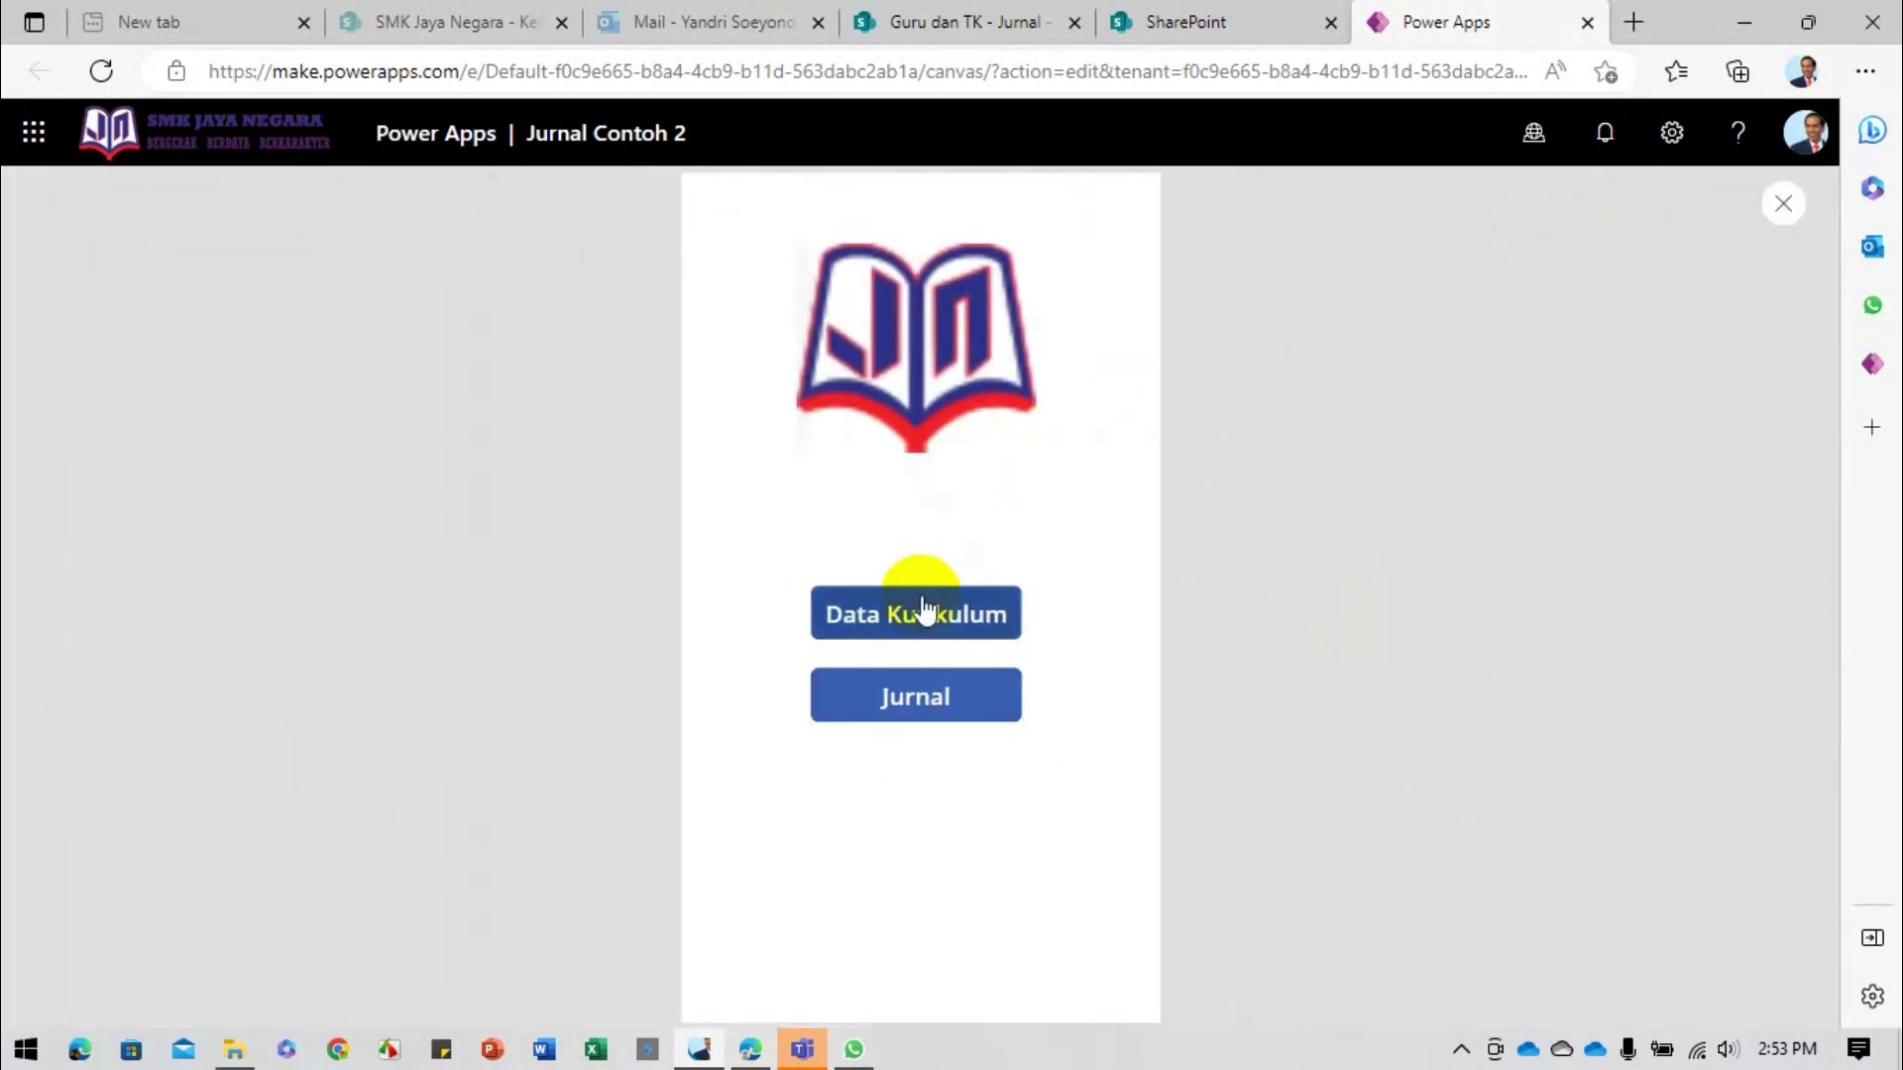
click(920, 613)
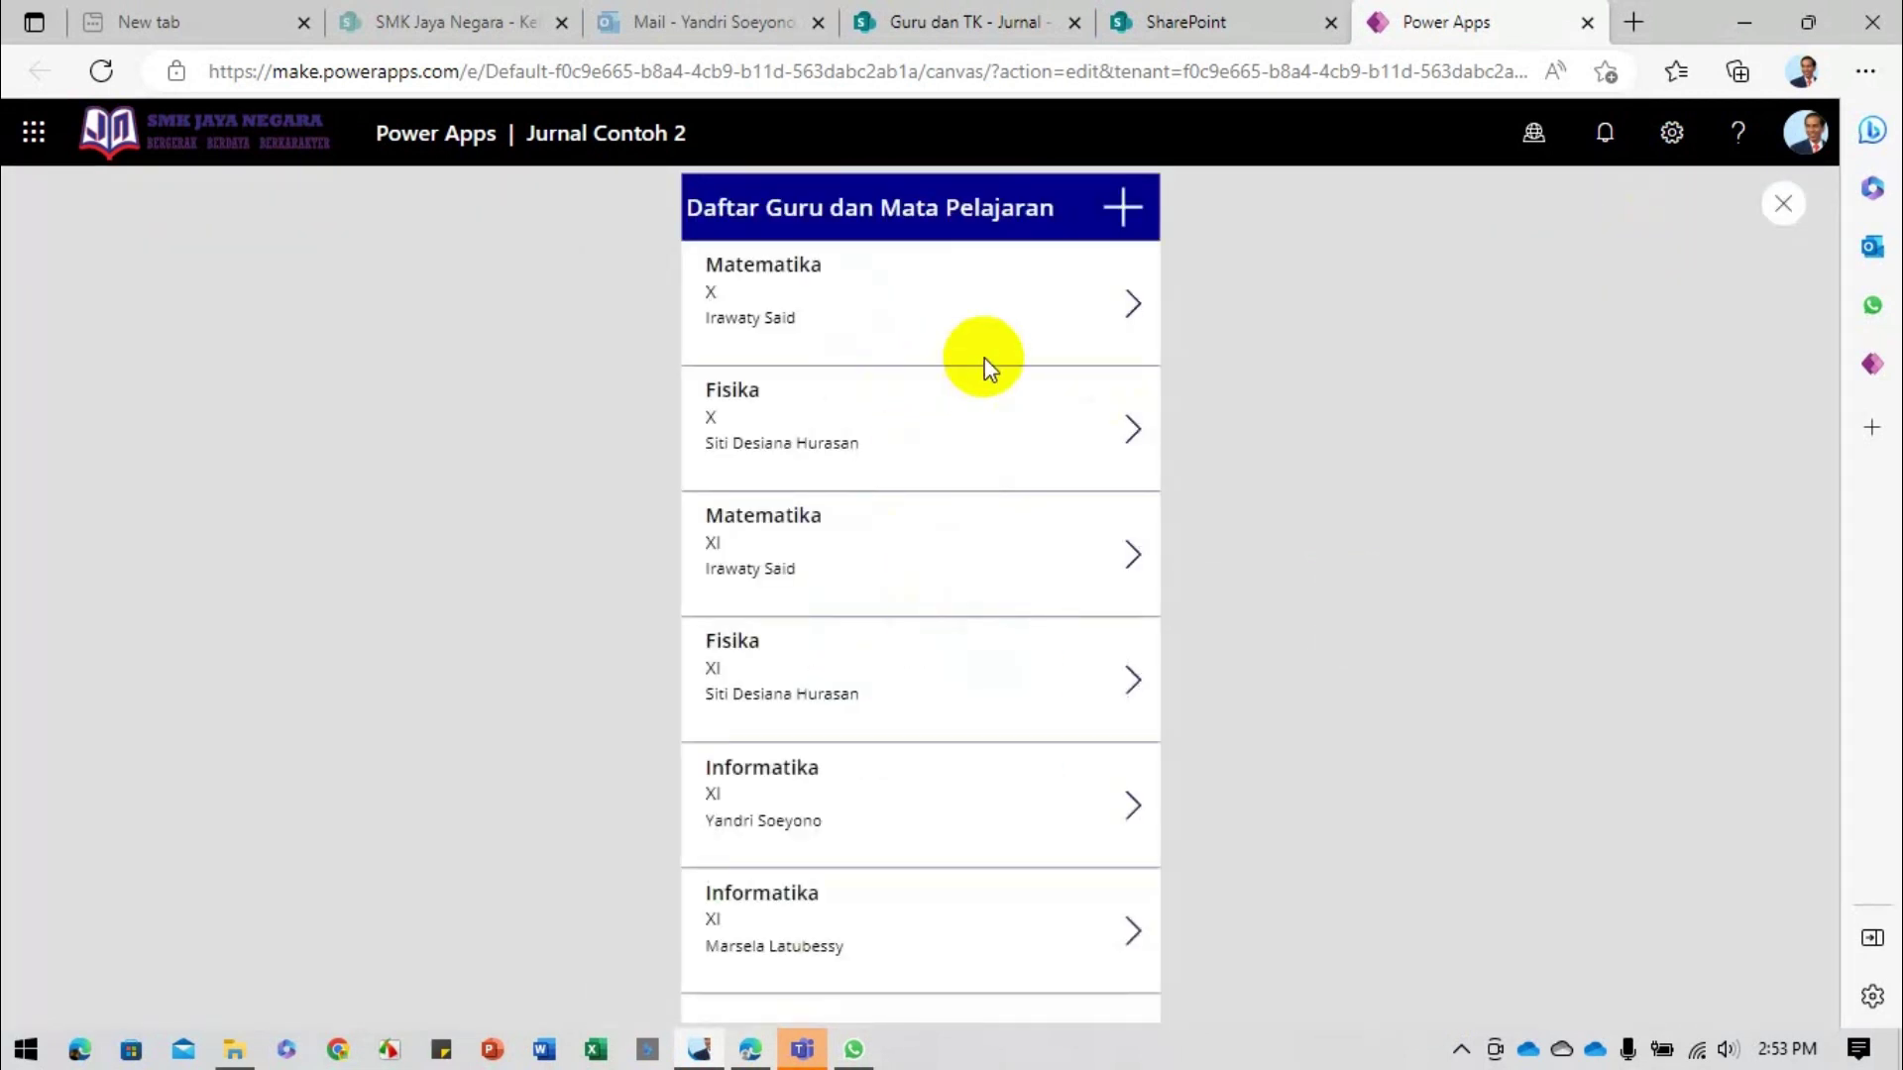
click(1783, 203)
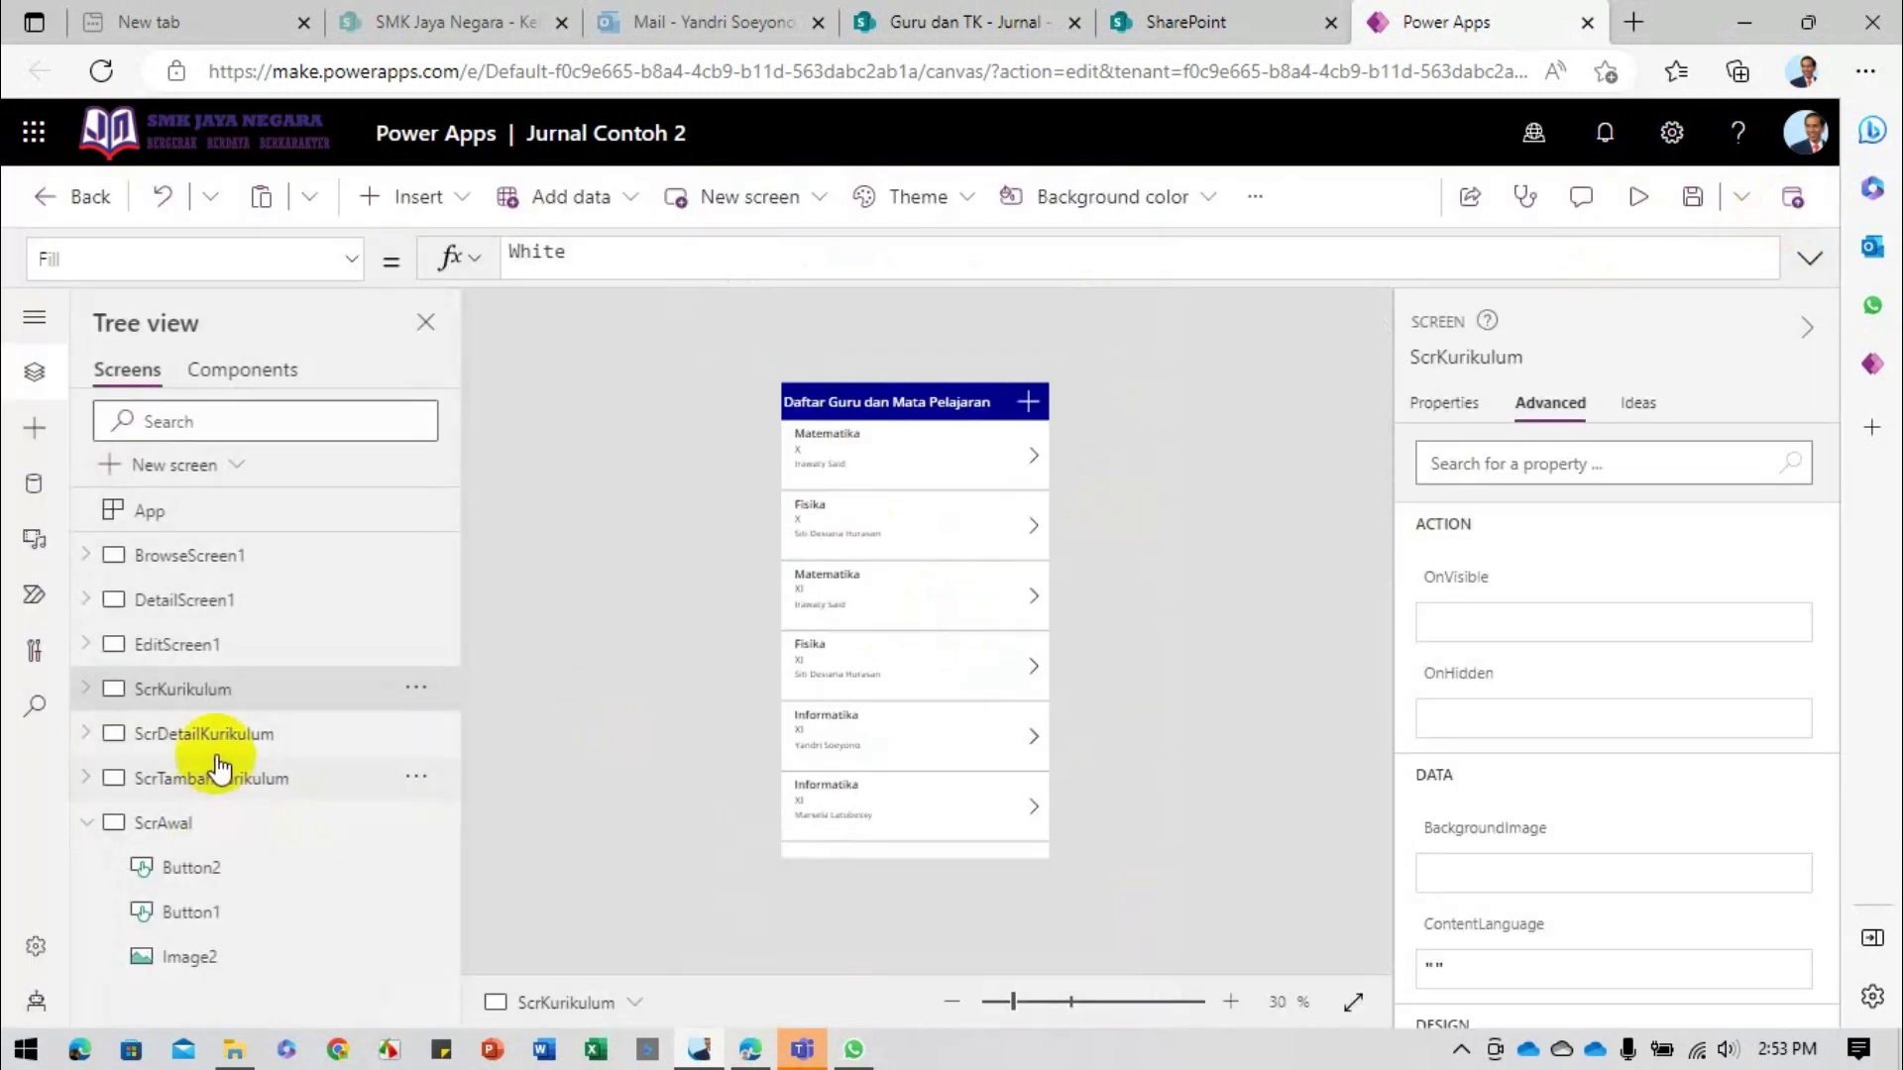
Step: Move the ScrAwal screen up to first place in the screen list, above BrowseScreen1
click(195, 555)
click(188, 822)
click(416, 822)
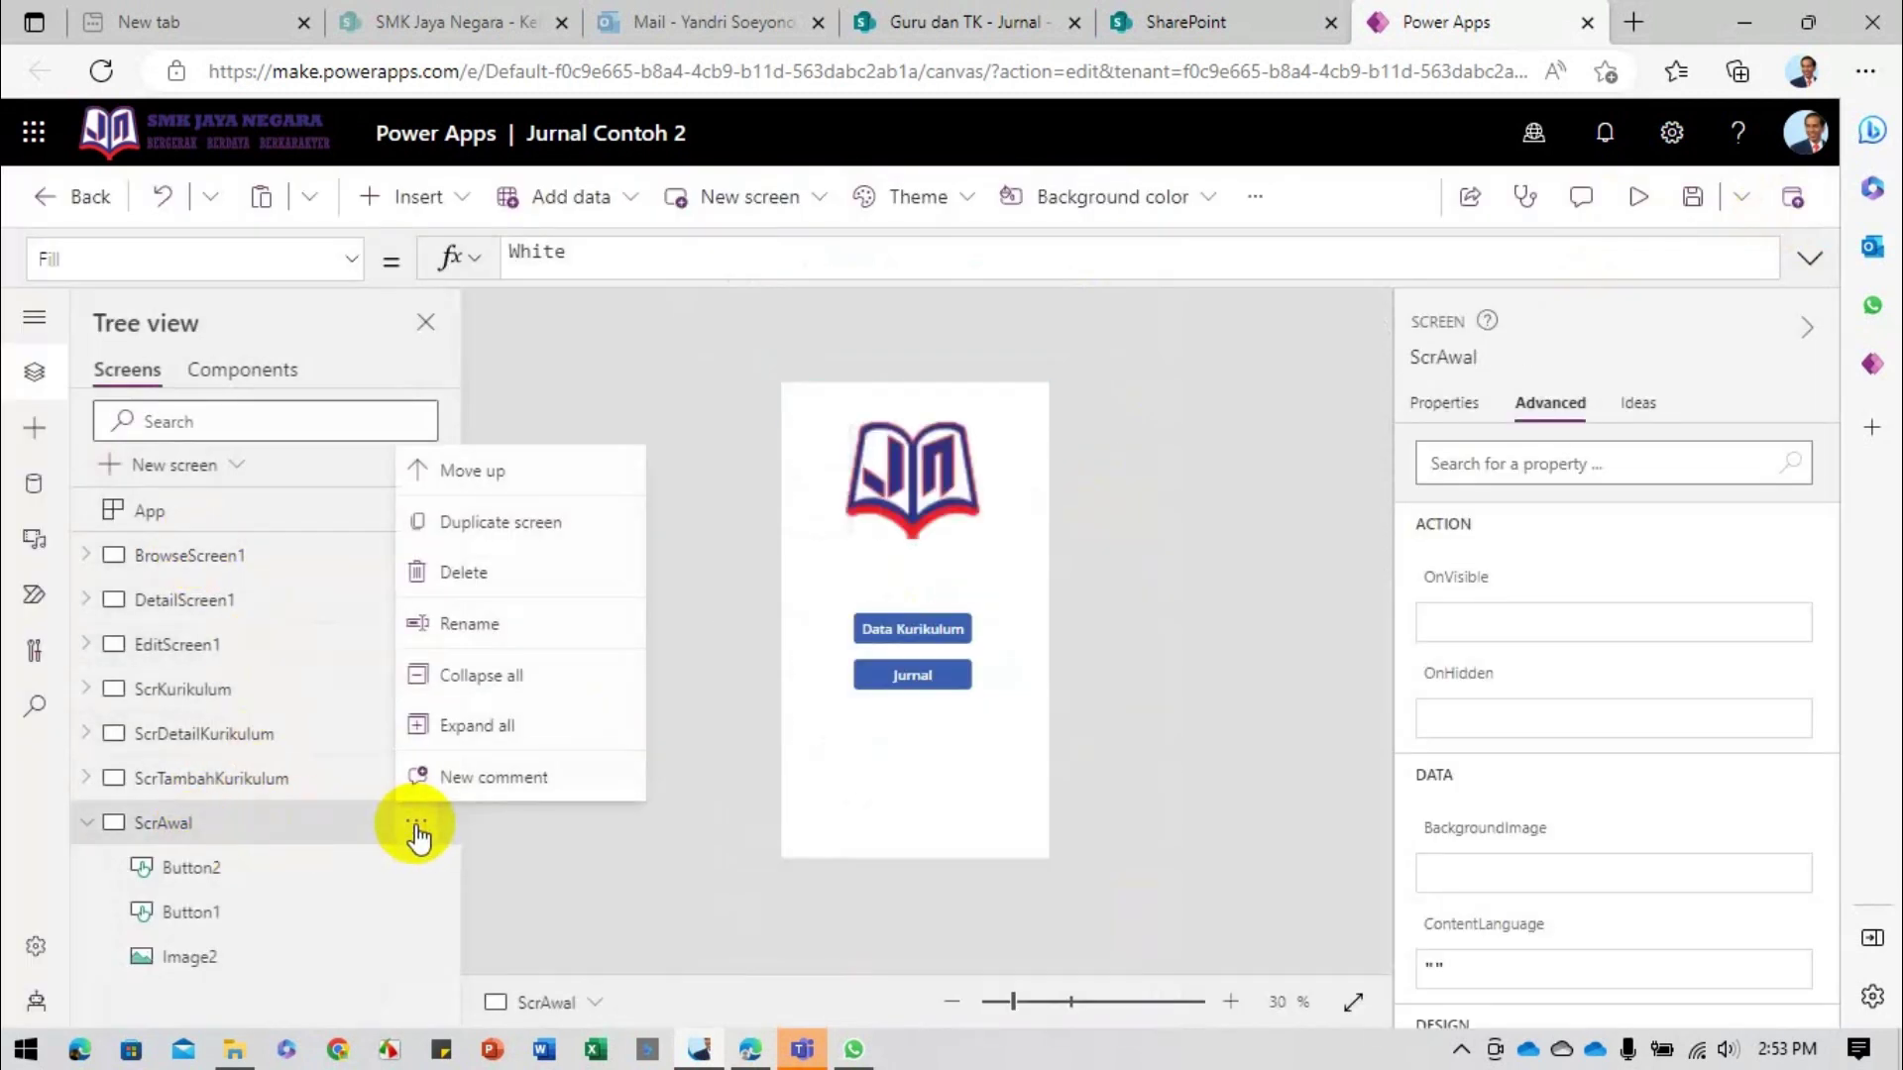
click(467, 471)
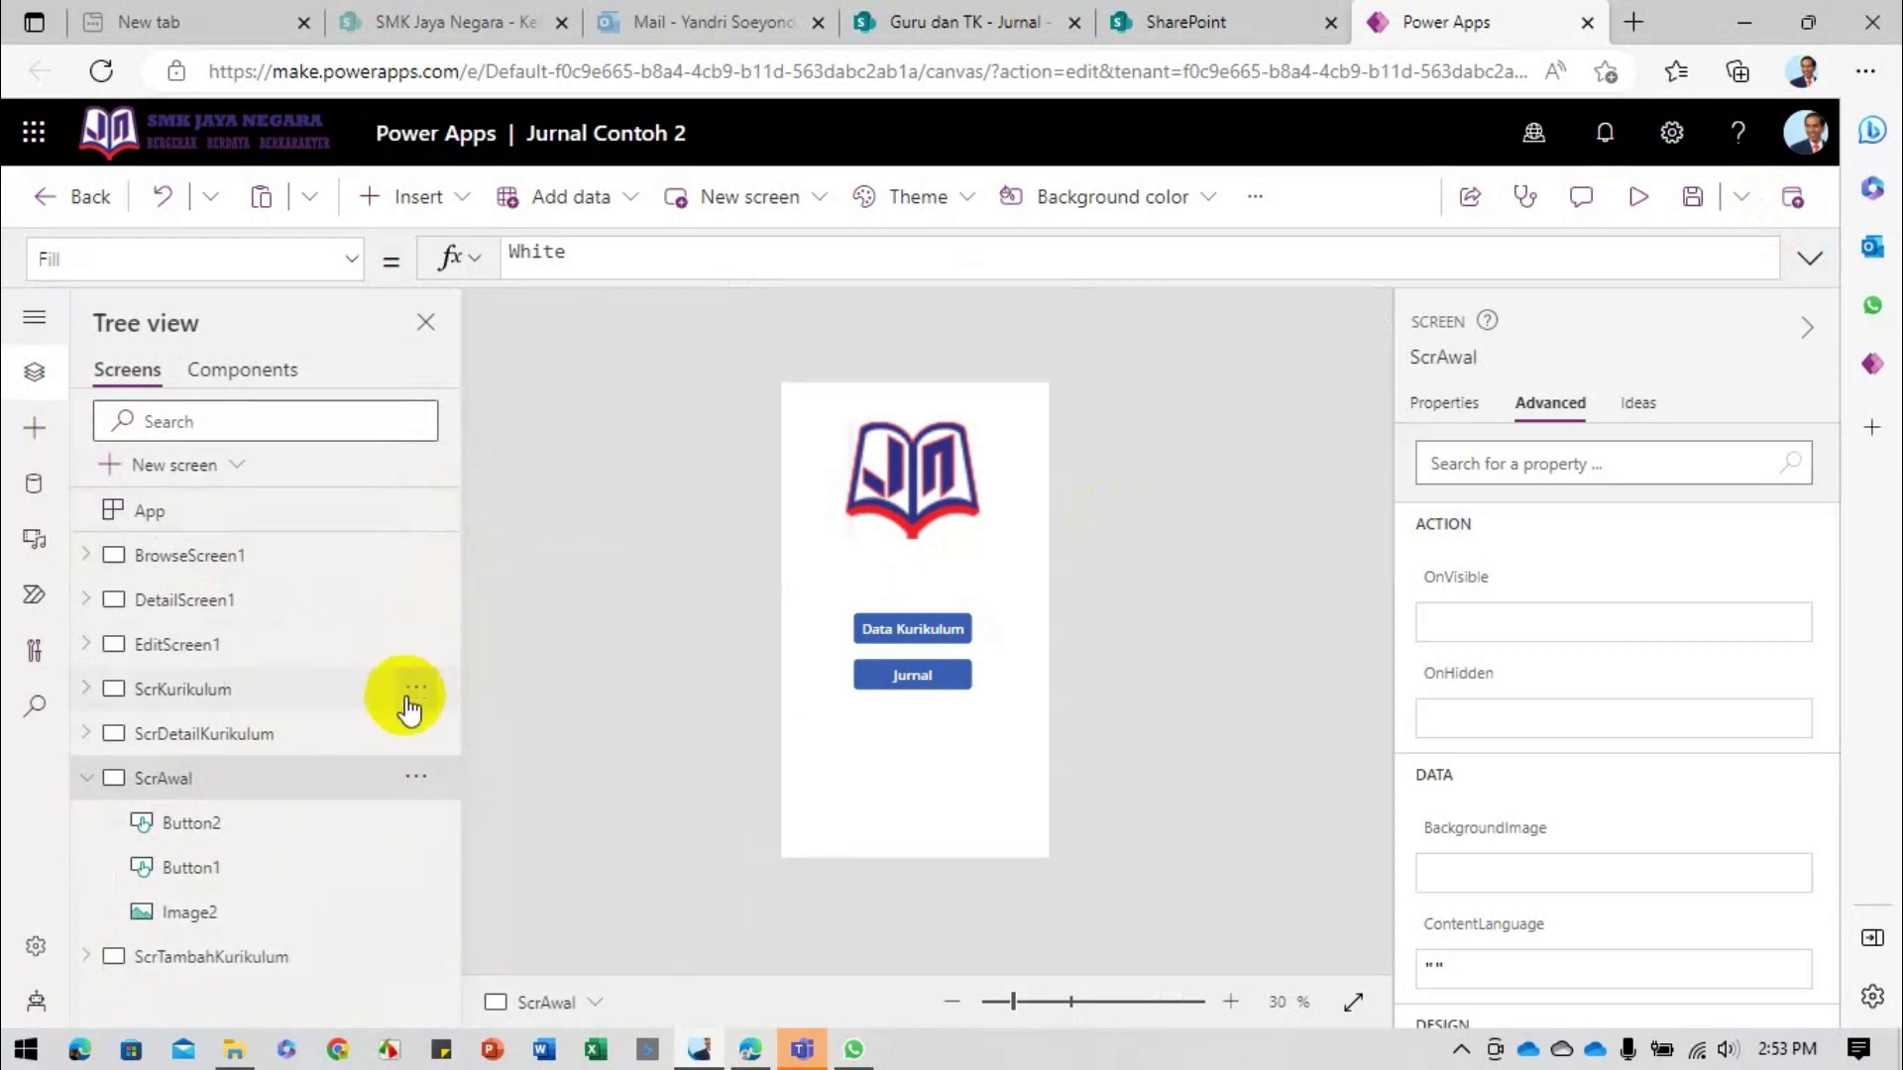
click(414, 783)
click(466, 374)
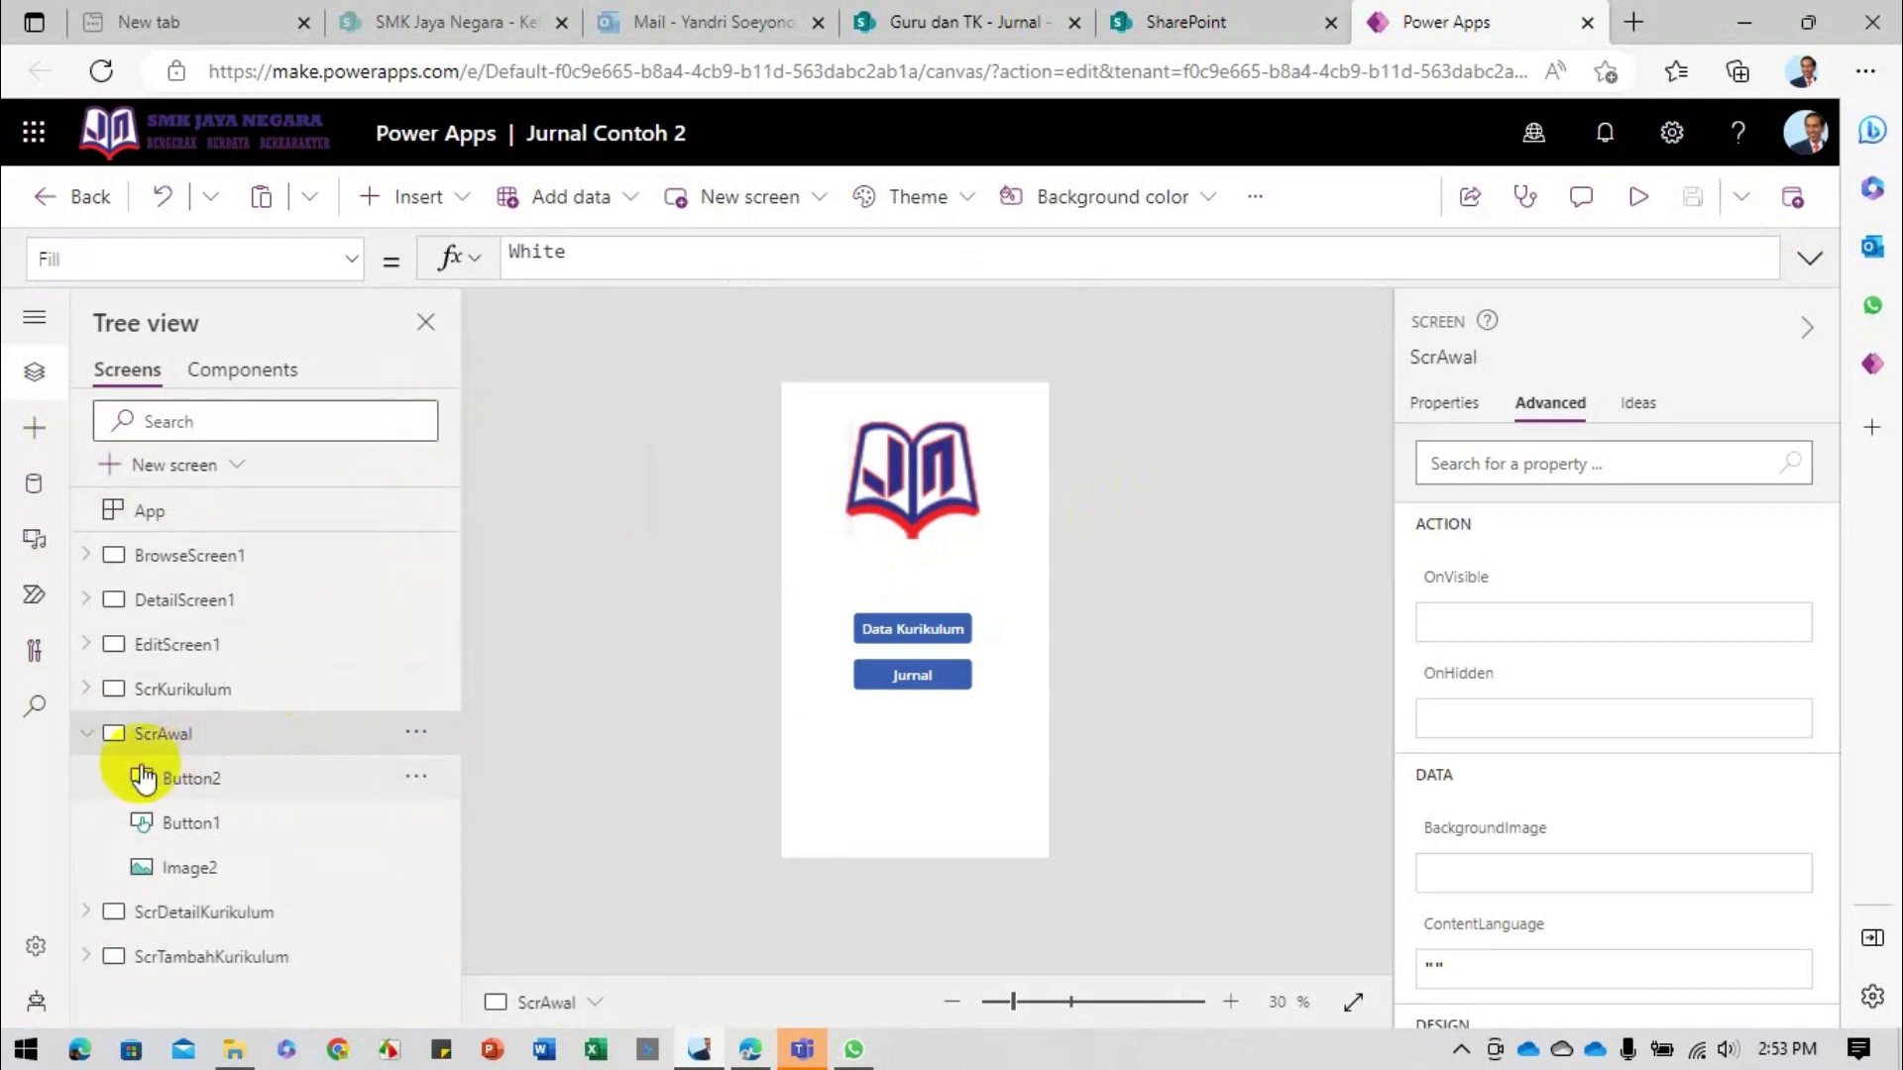
click(416, 733)
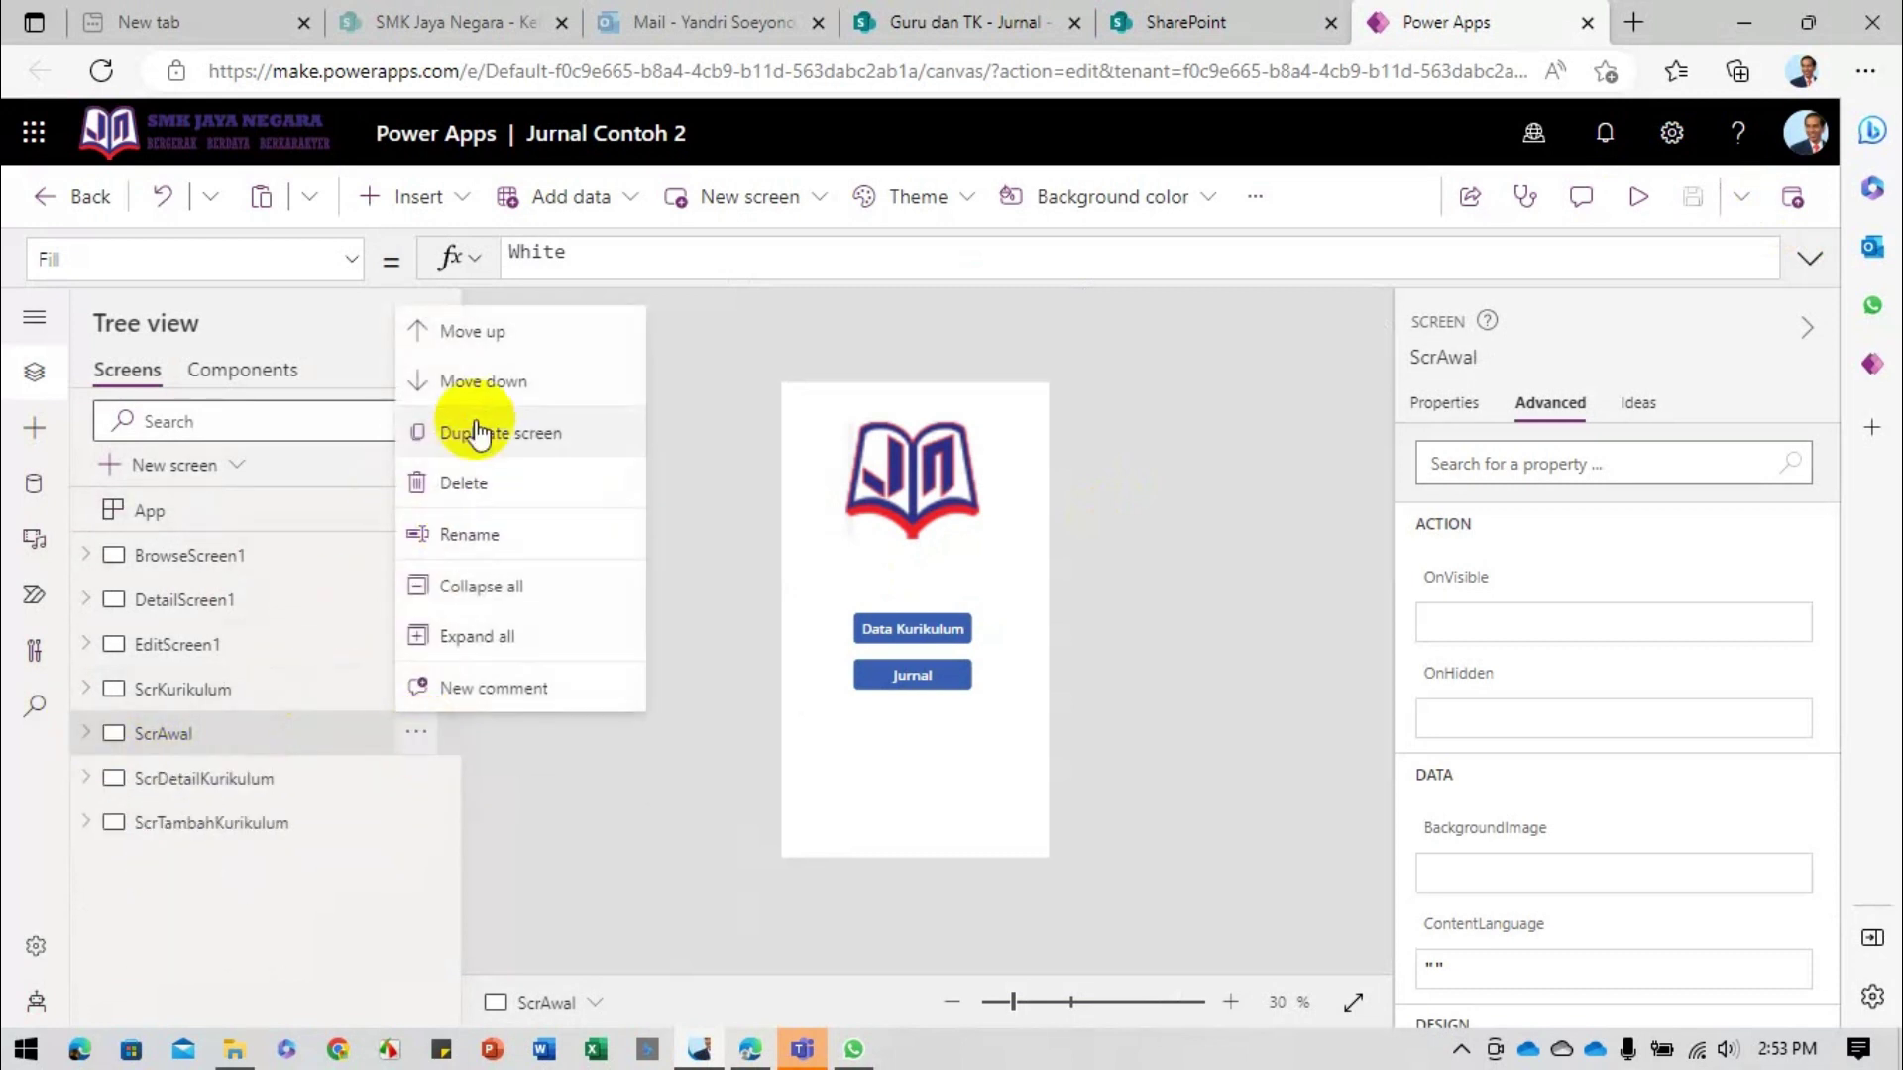
click(464, 330)
click(419, 686)
click(458, 287)
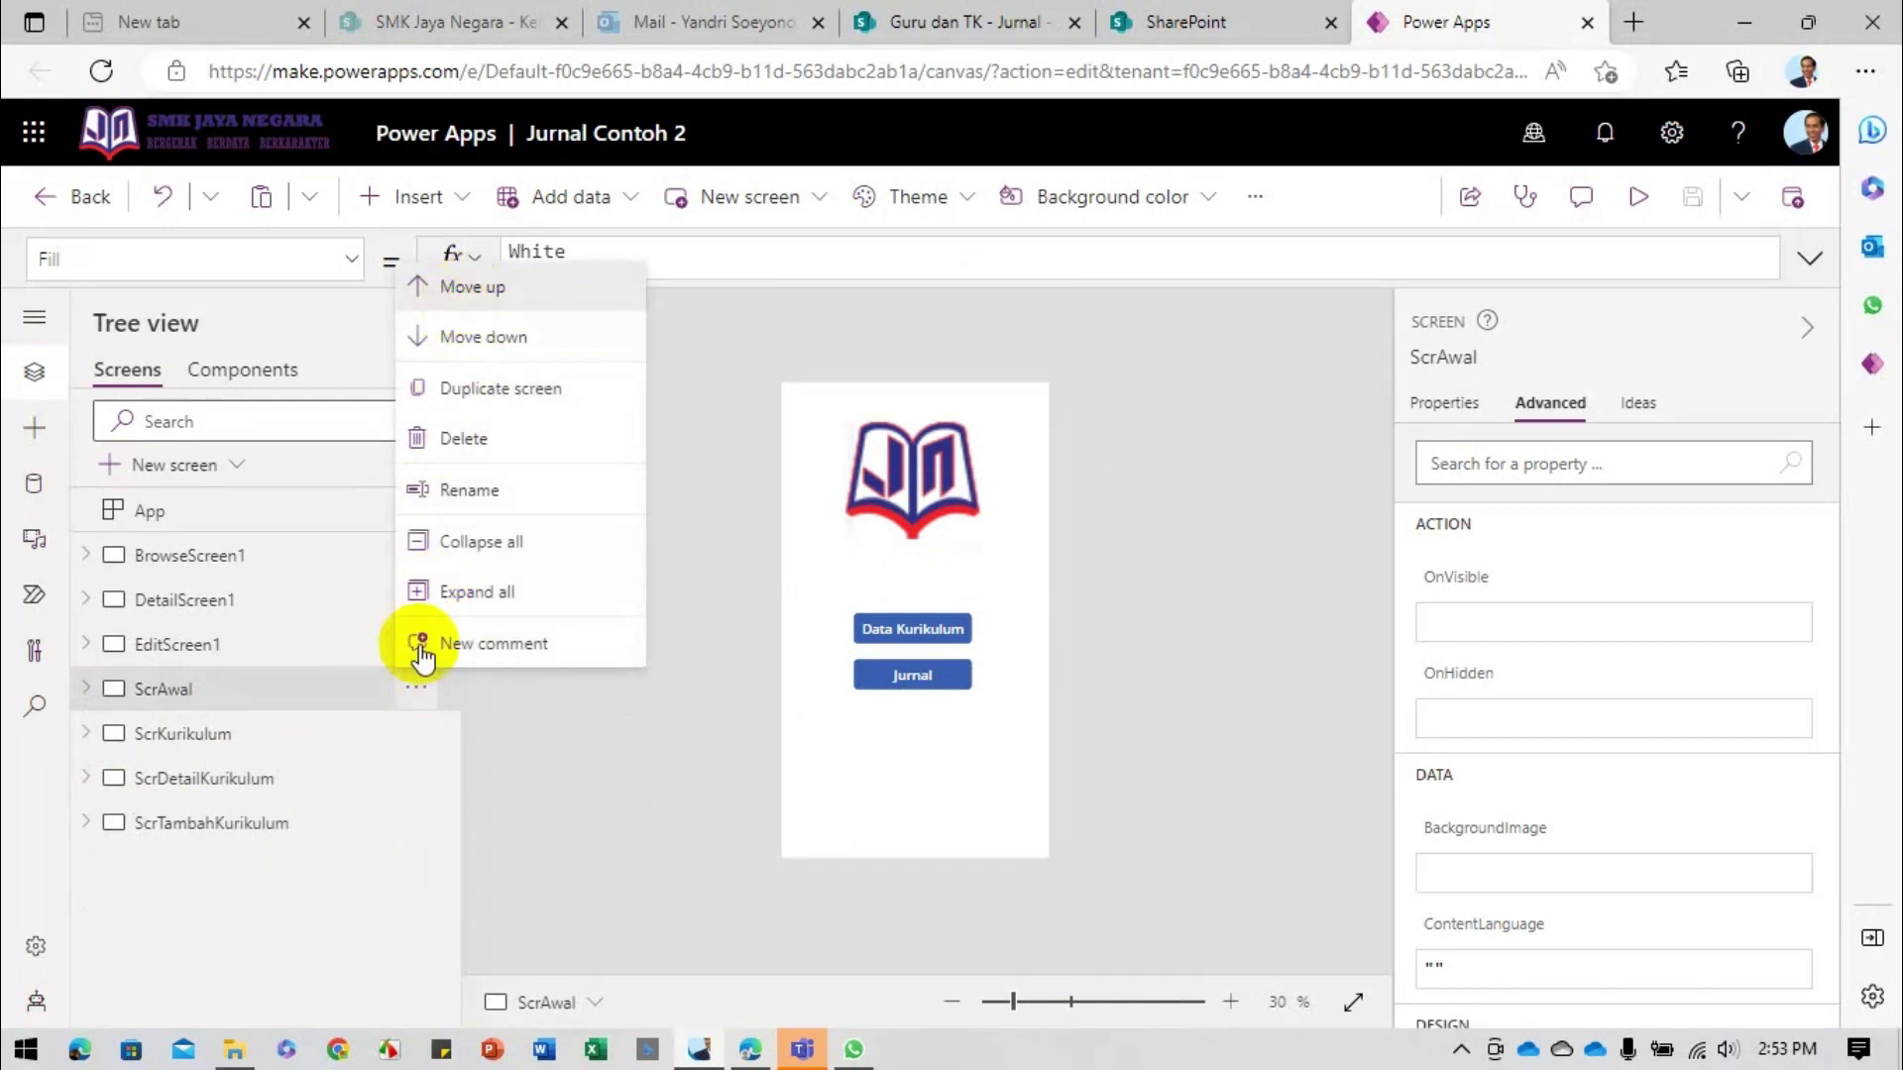
click(416, 644)
click(480, 242)
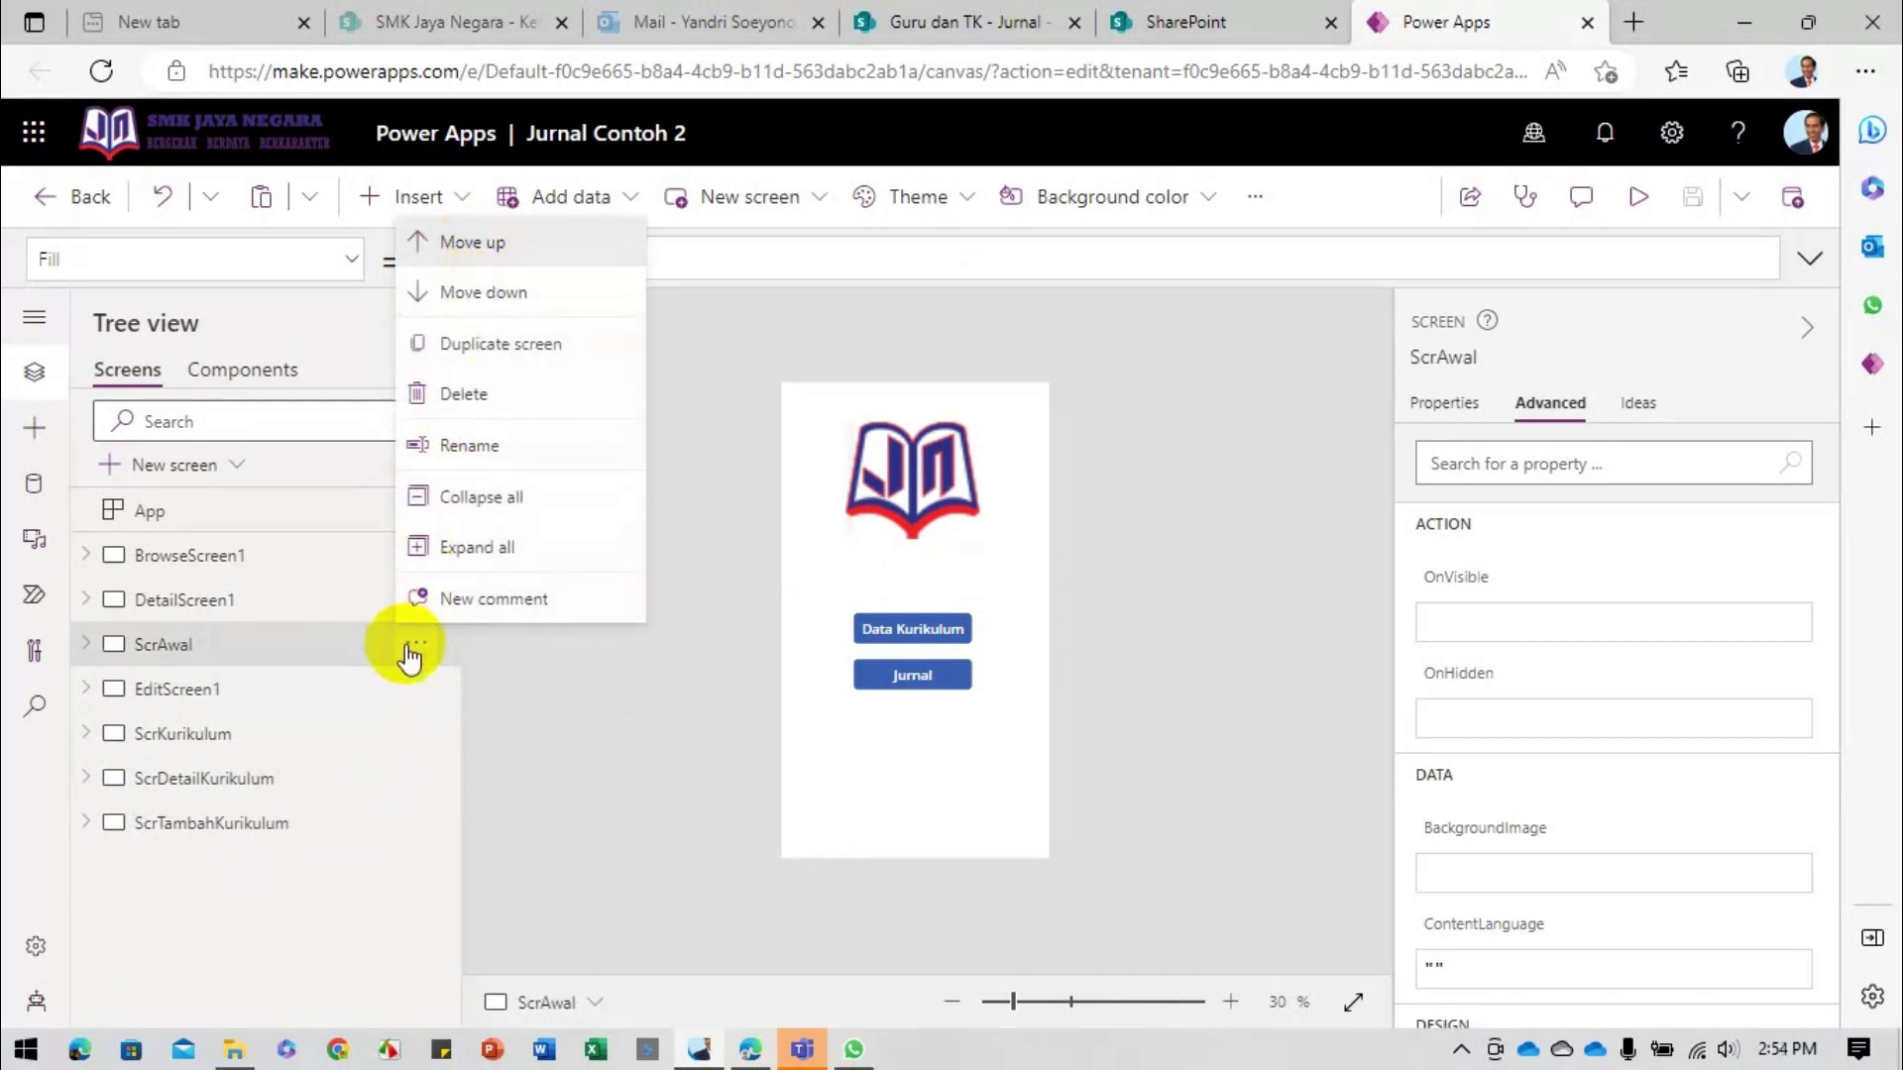
click(415, 599)
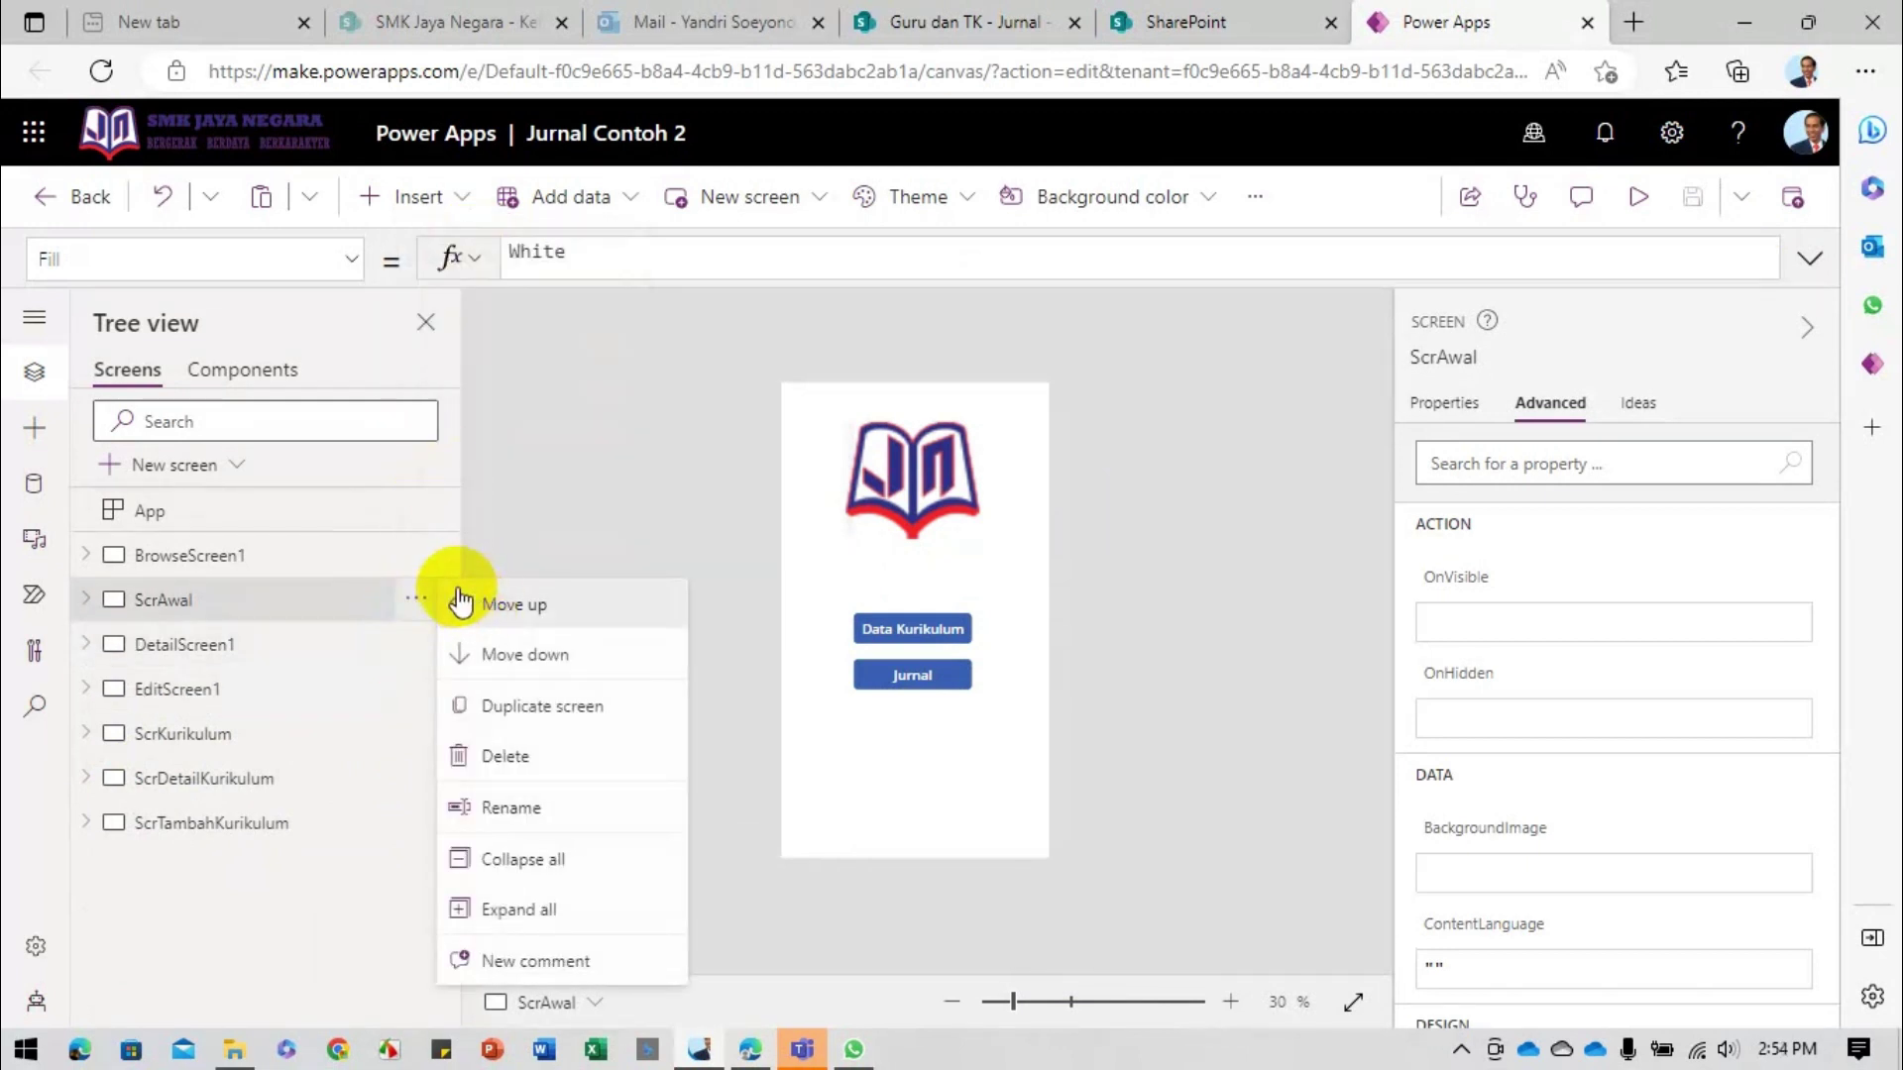
click(500, 604)
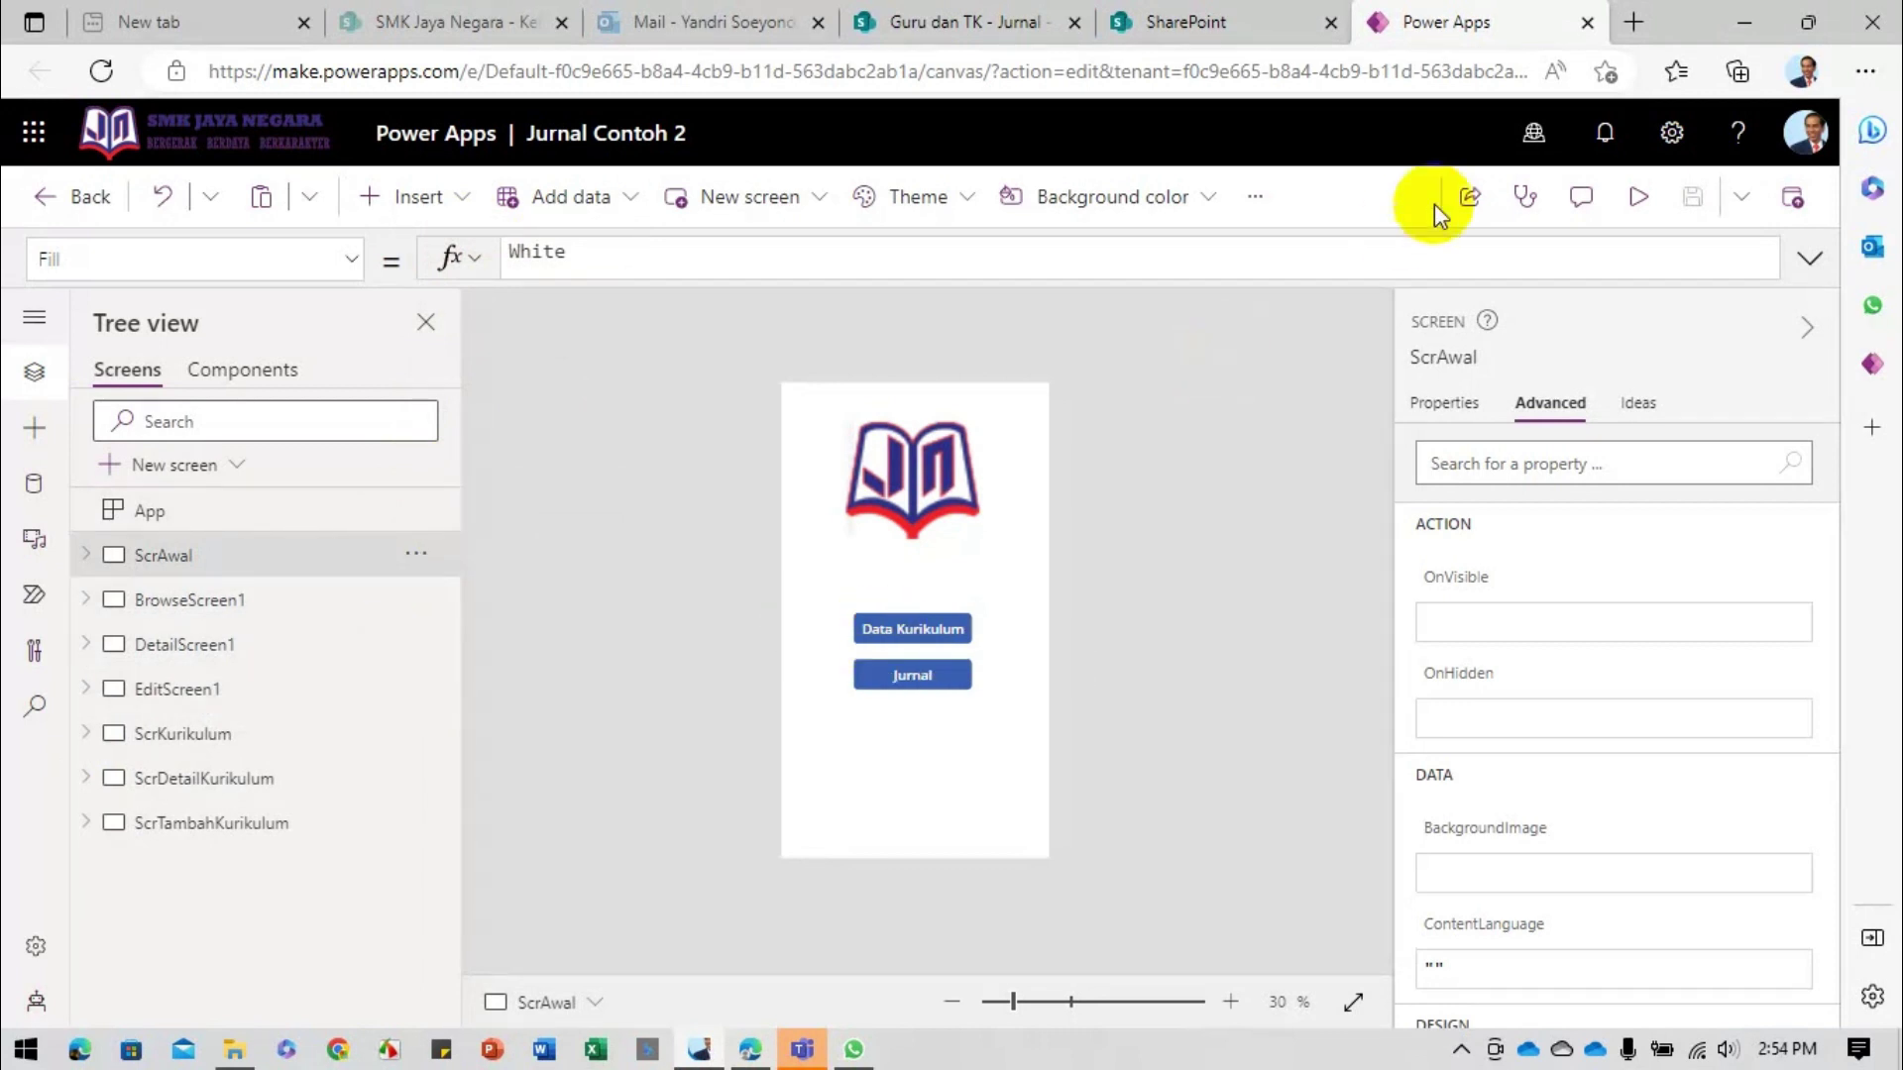
Step: On BrowseScreen1, shrink the "Jurnal" title label from its left edge to leave room for an icon before it
click(230, 607)
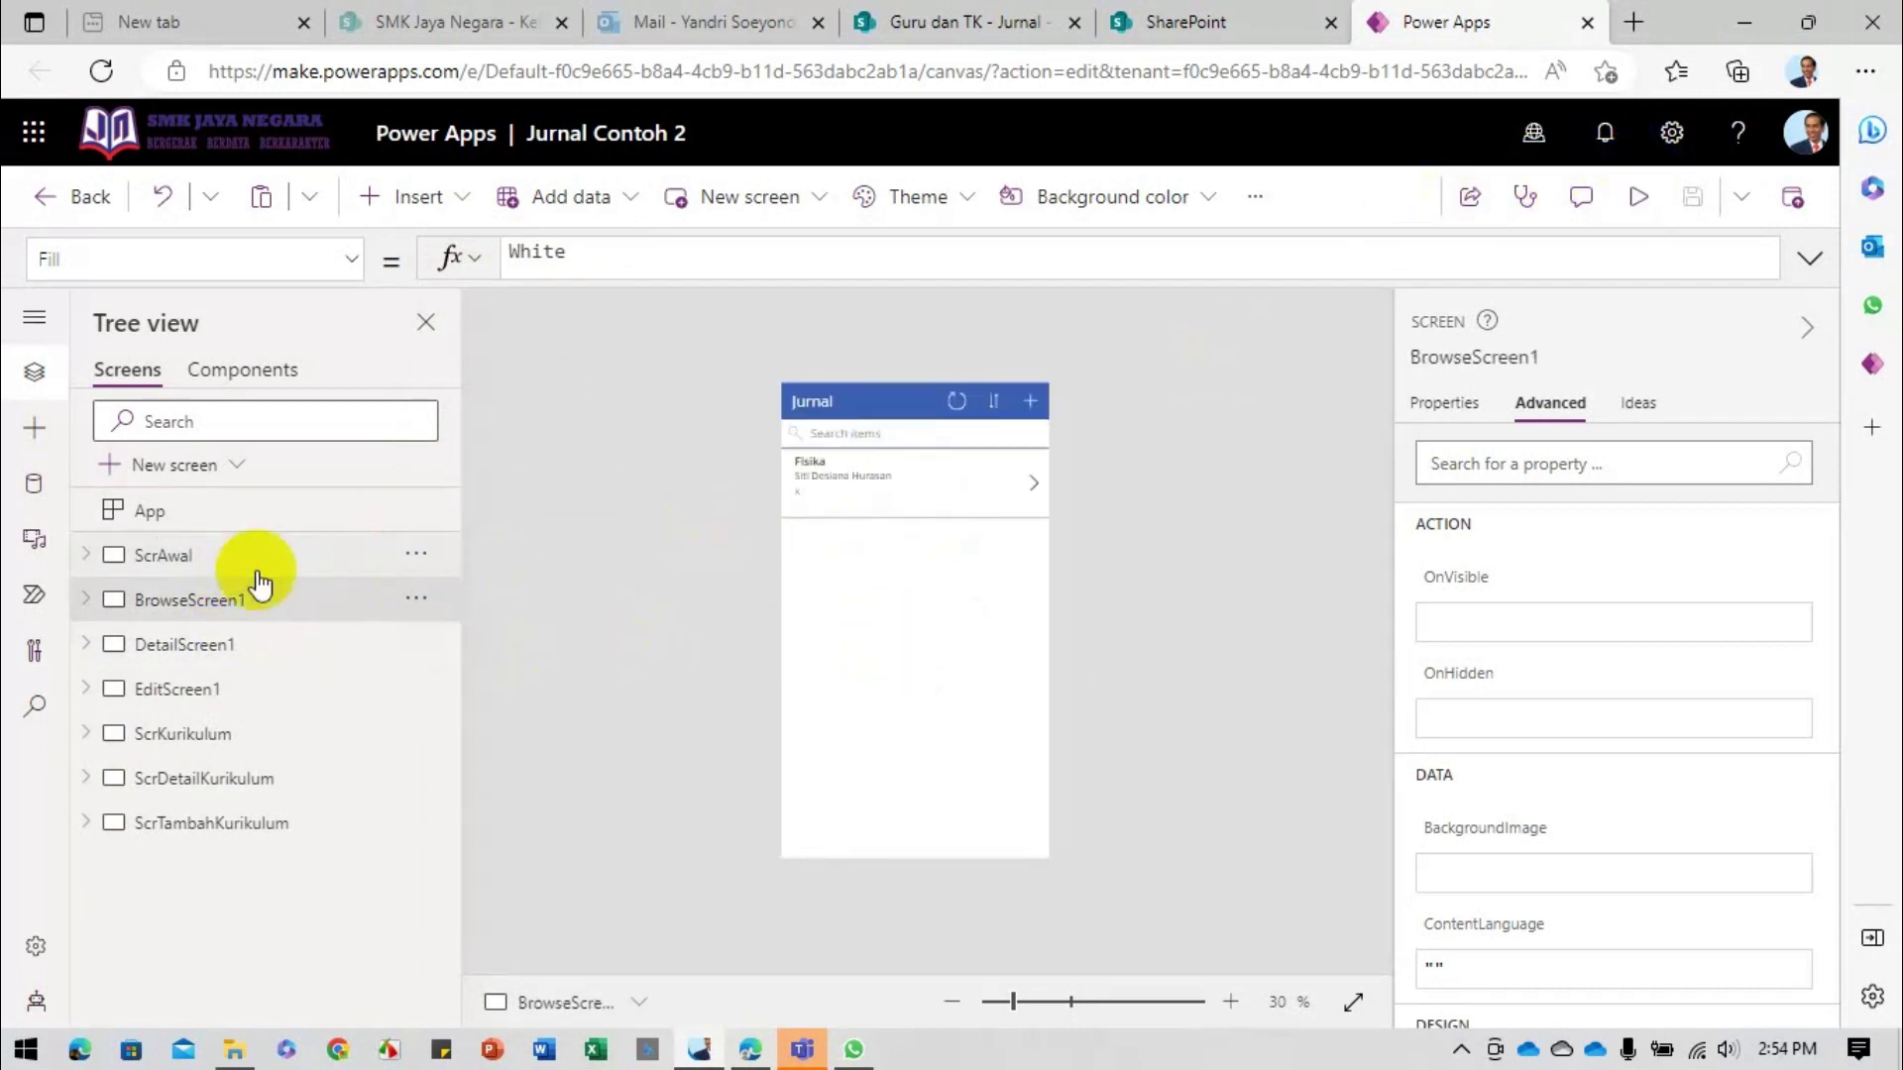
click(818, 396)
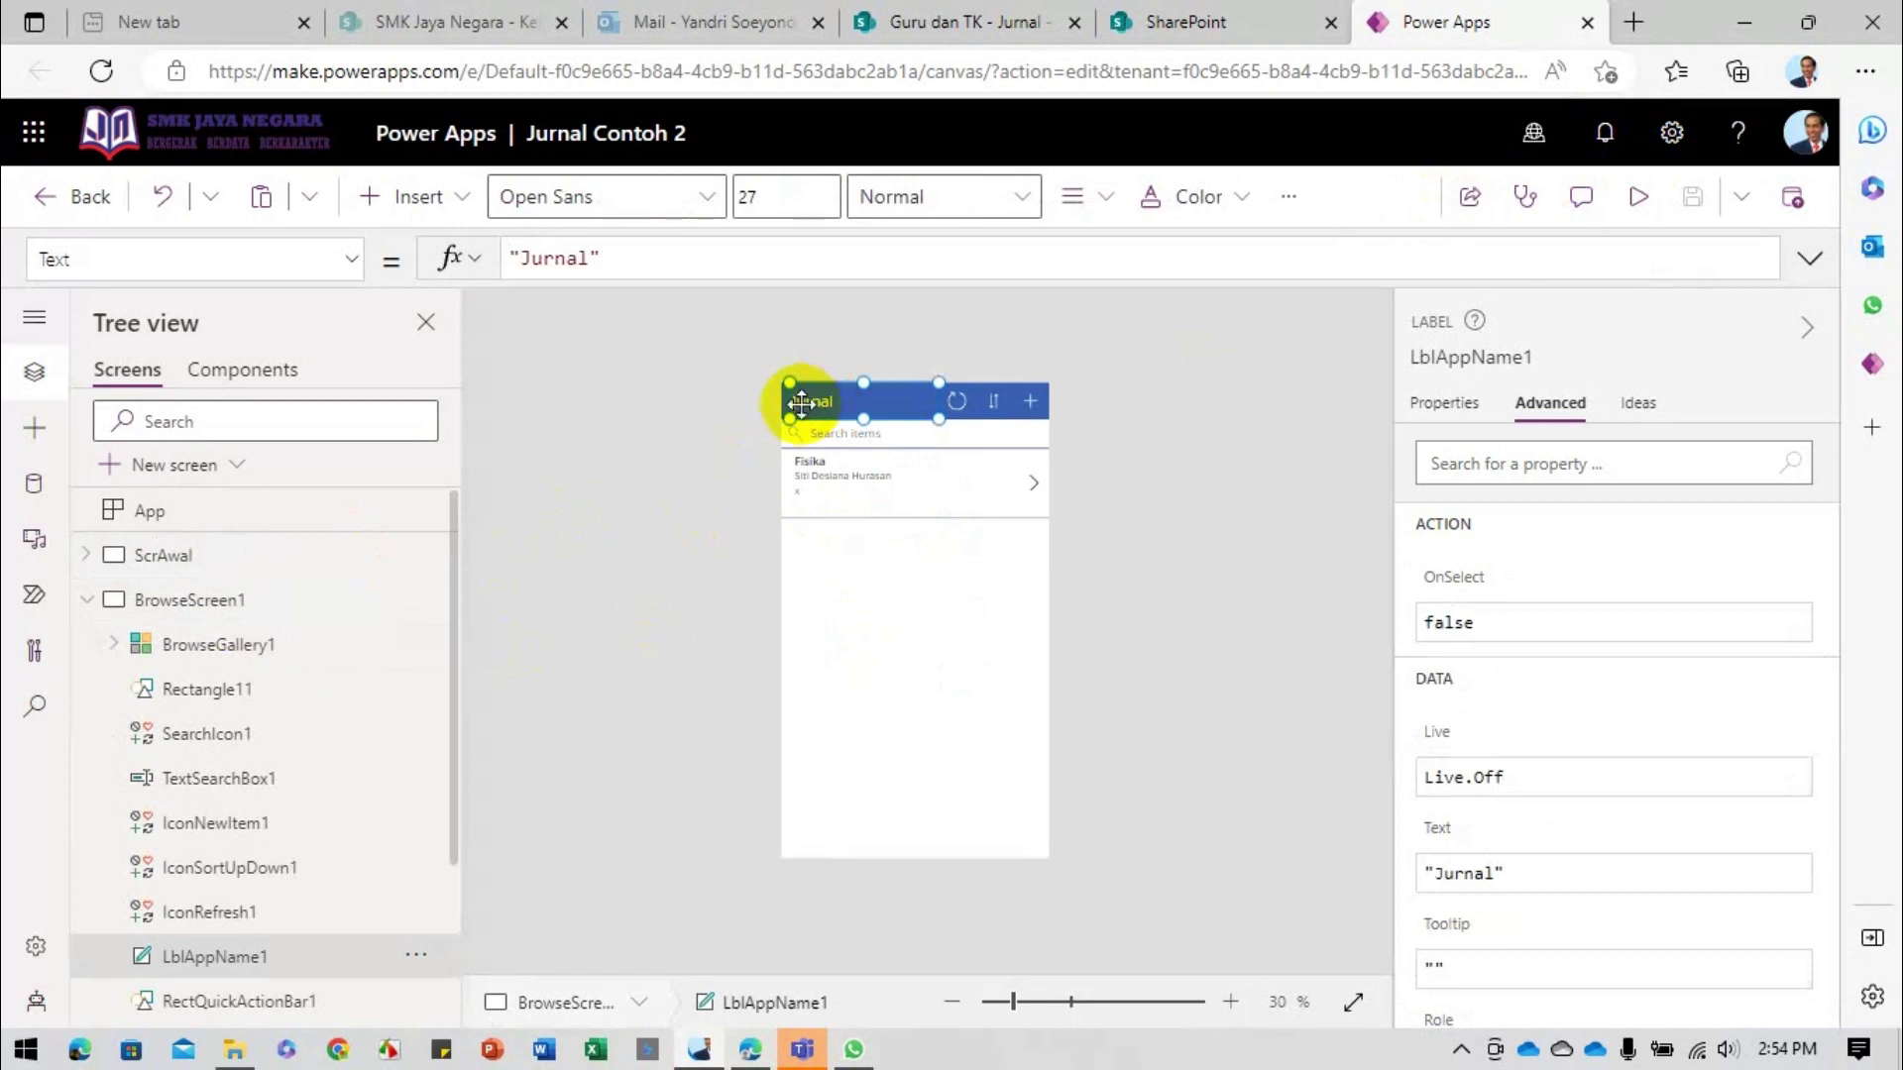
drag(790, 417, 815, 420)
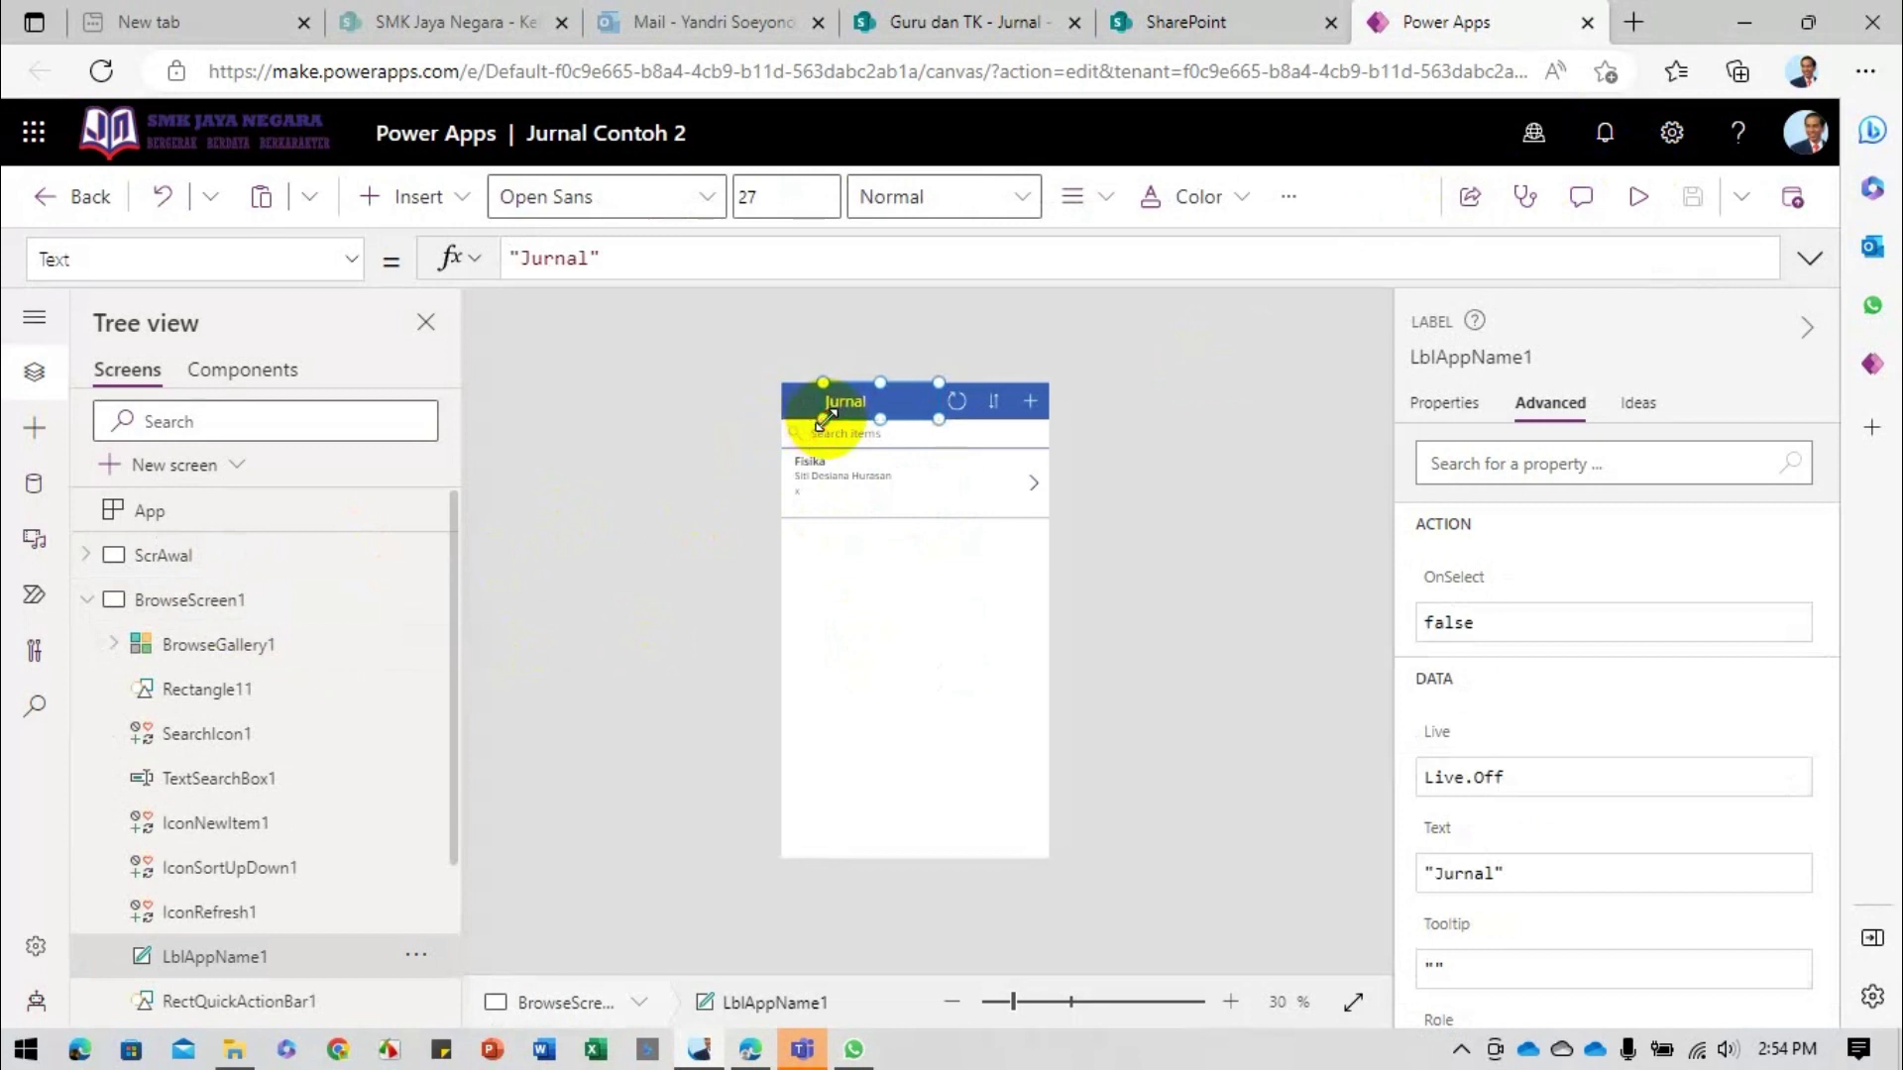
click(729, 349)
Step: Insert a Cancel icon at the left end of the Jurnal header and color it white
click(426, 198)
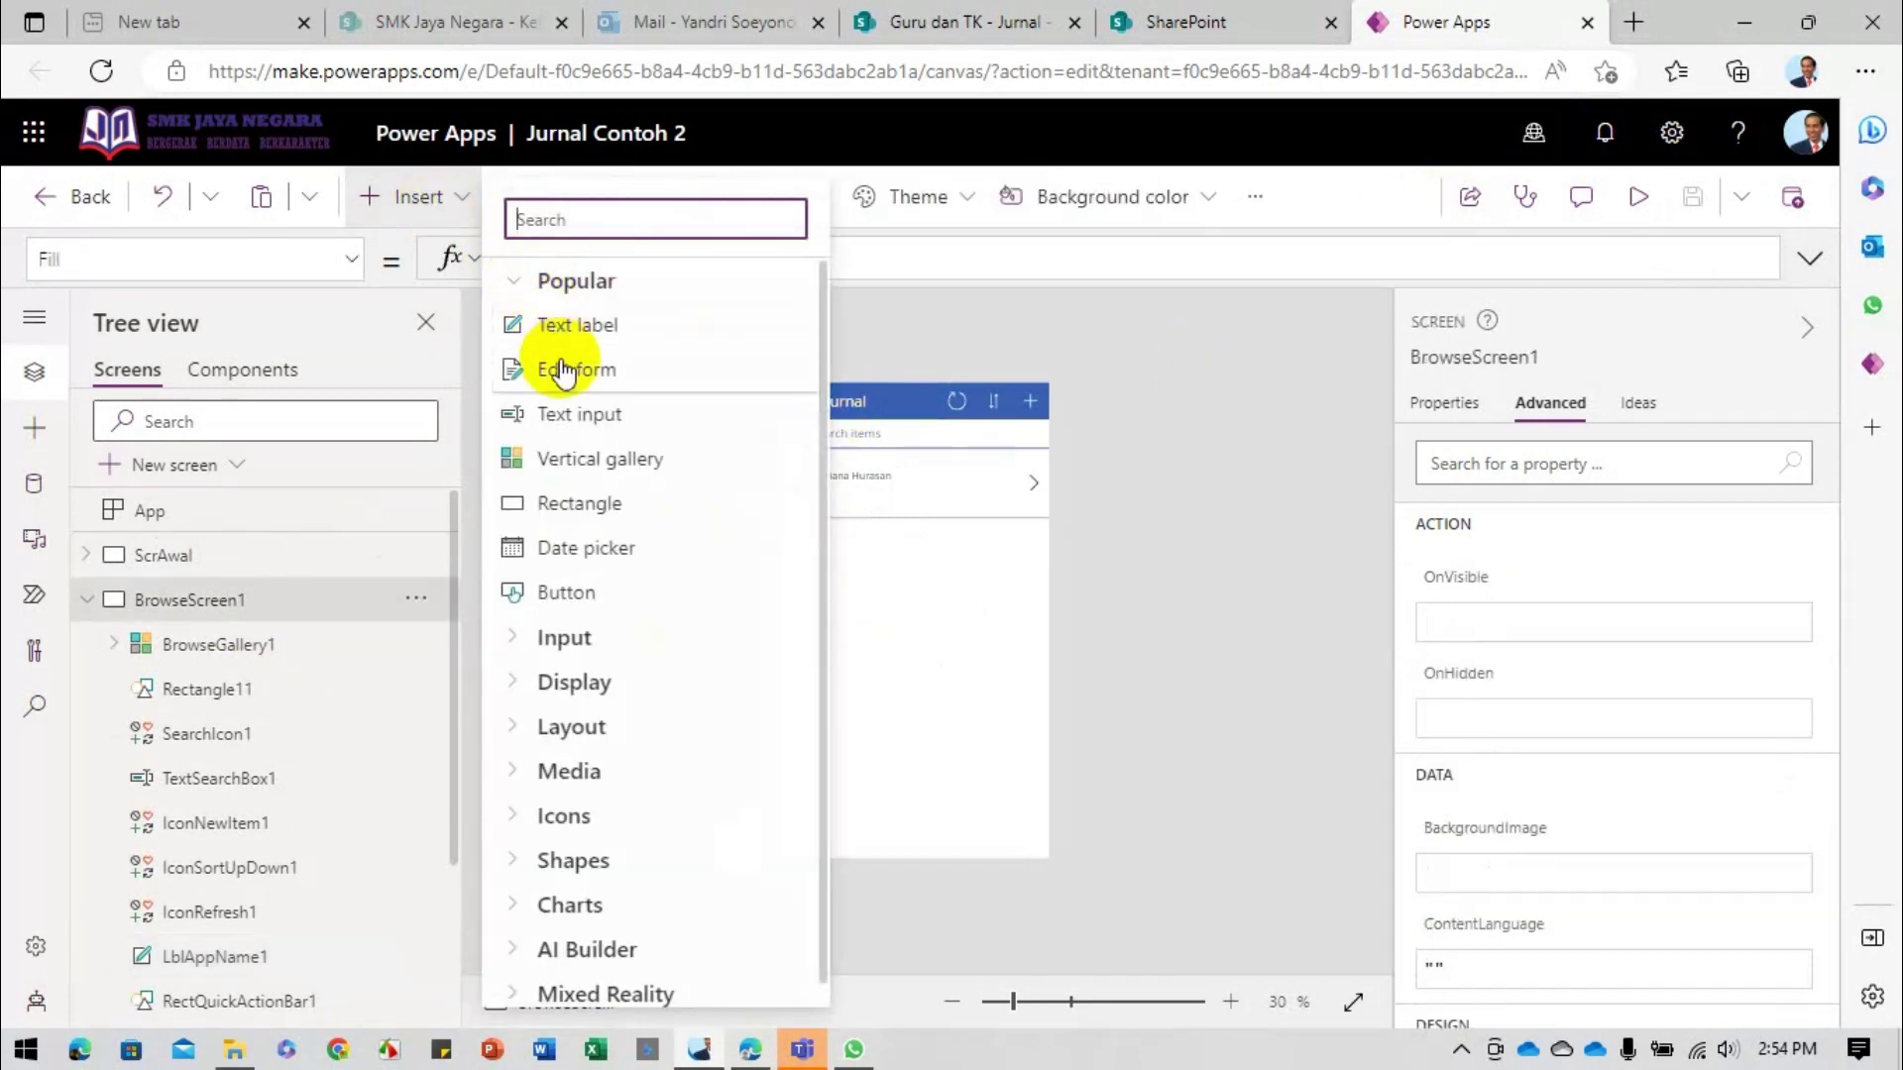
text(cancel)
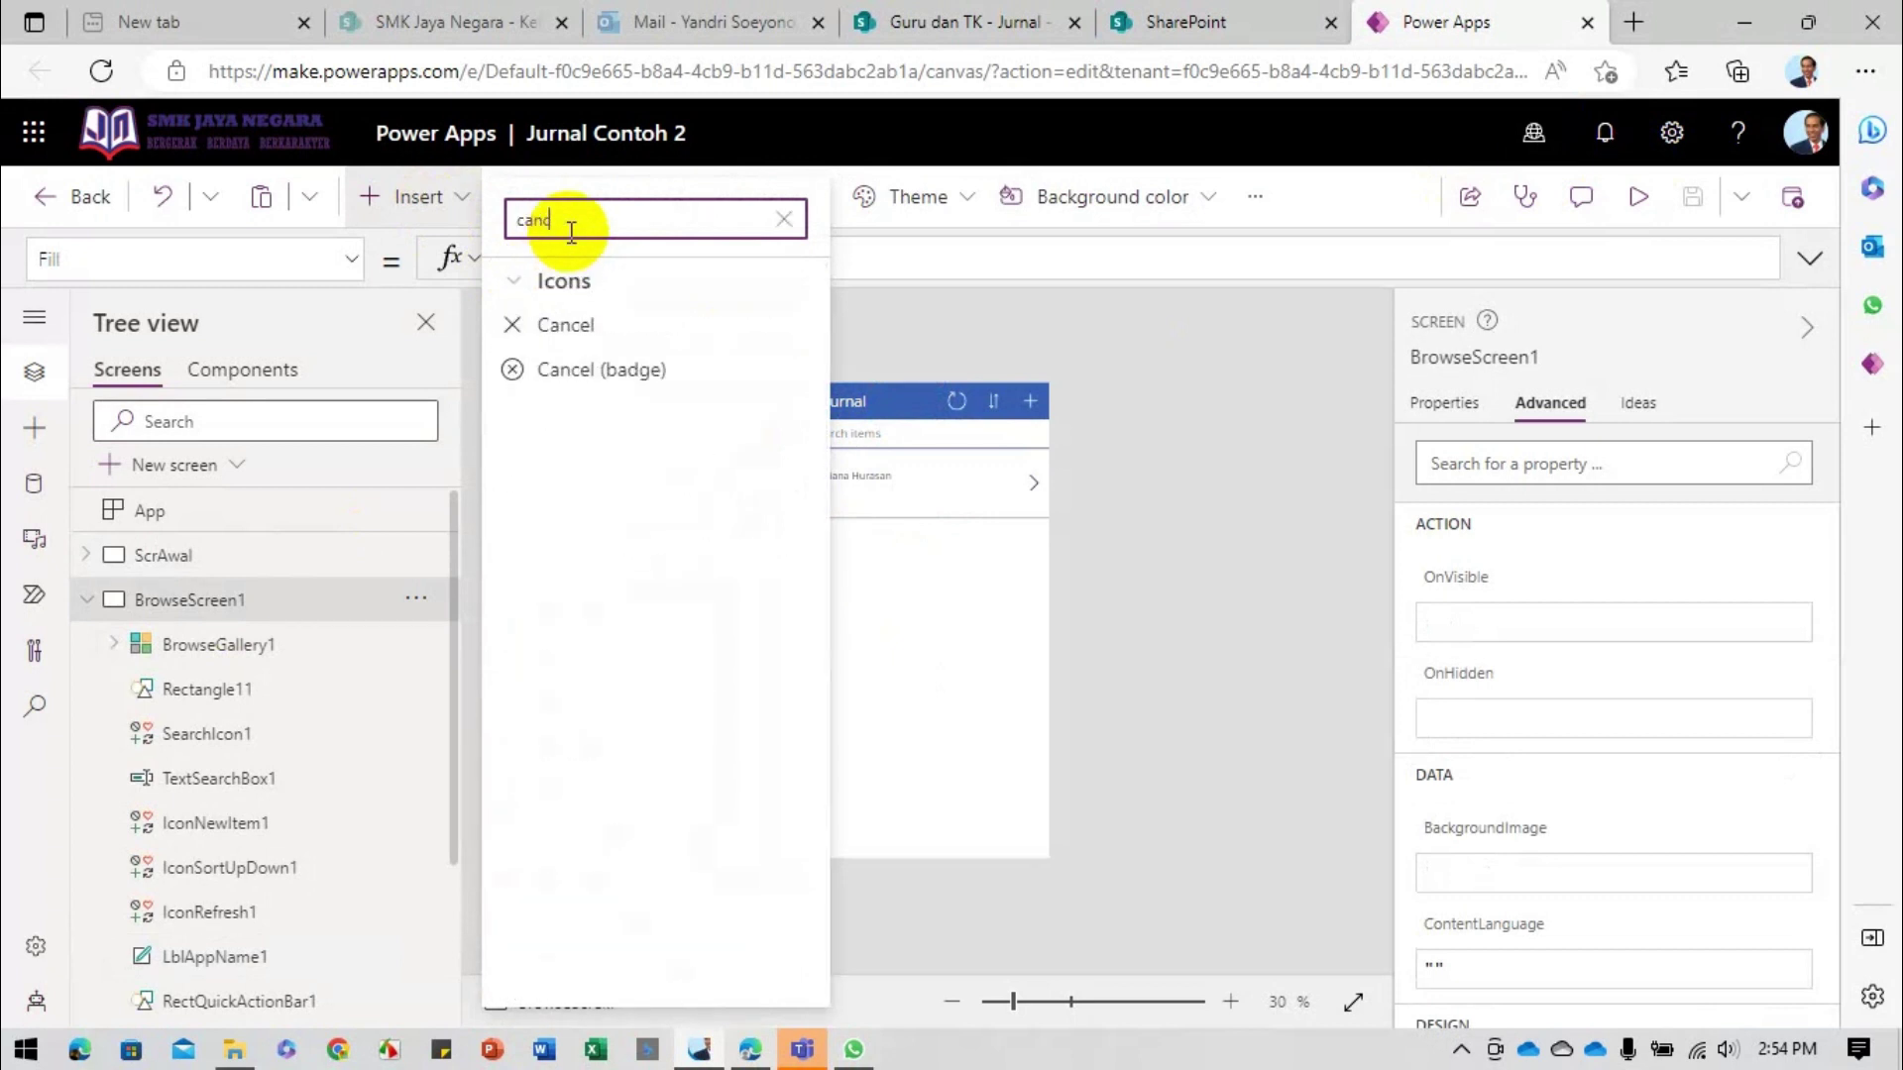
click(565, 322)
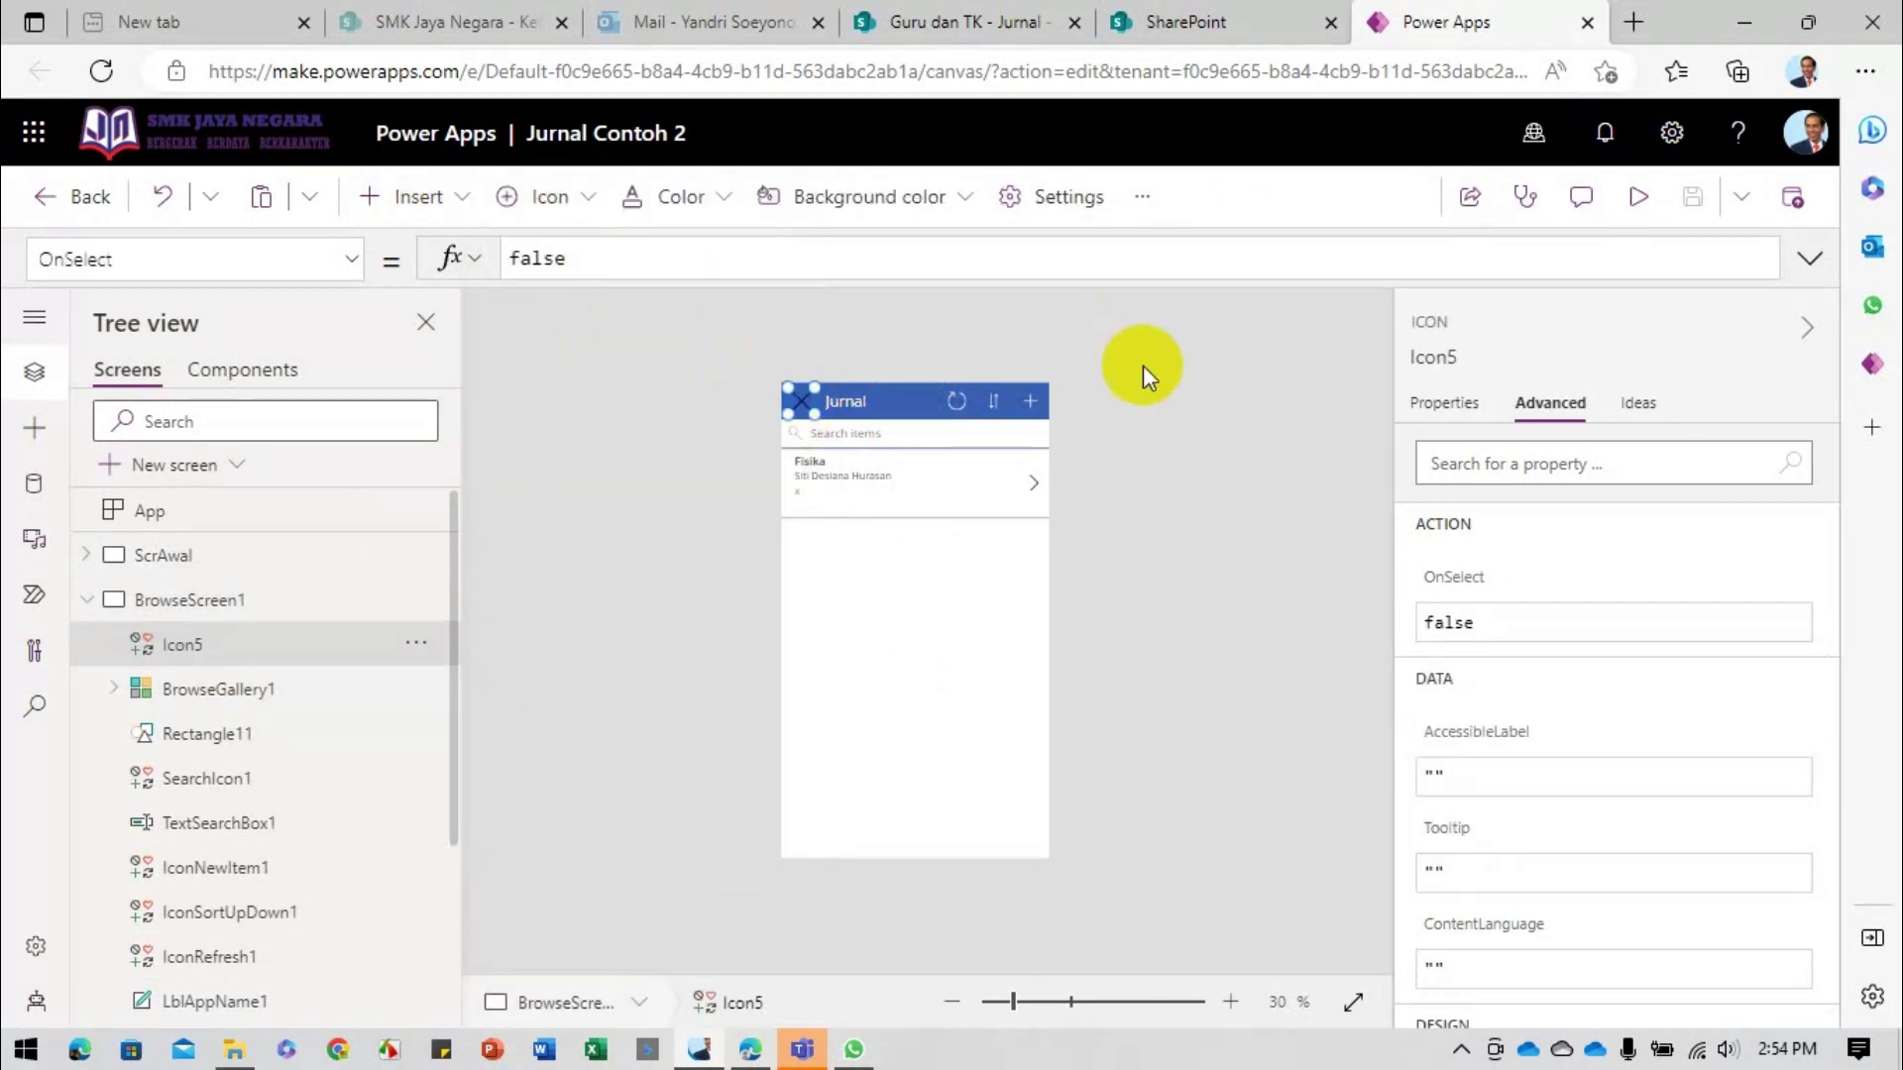
click(1458, 421)
click(1774, 926)
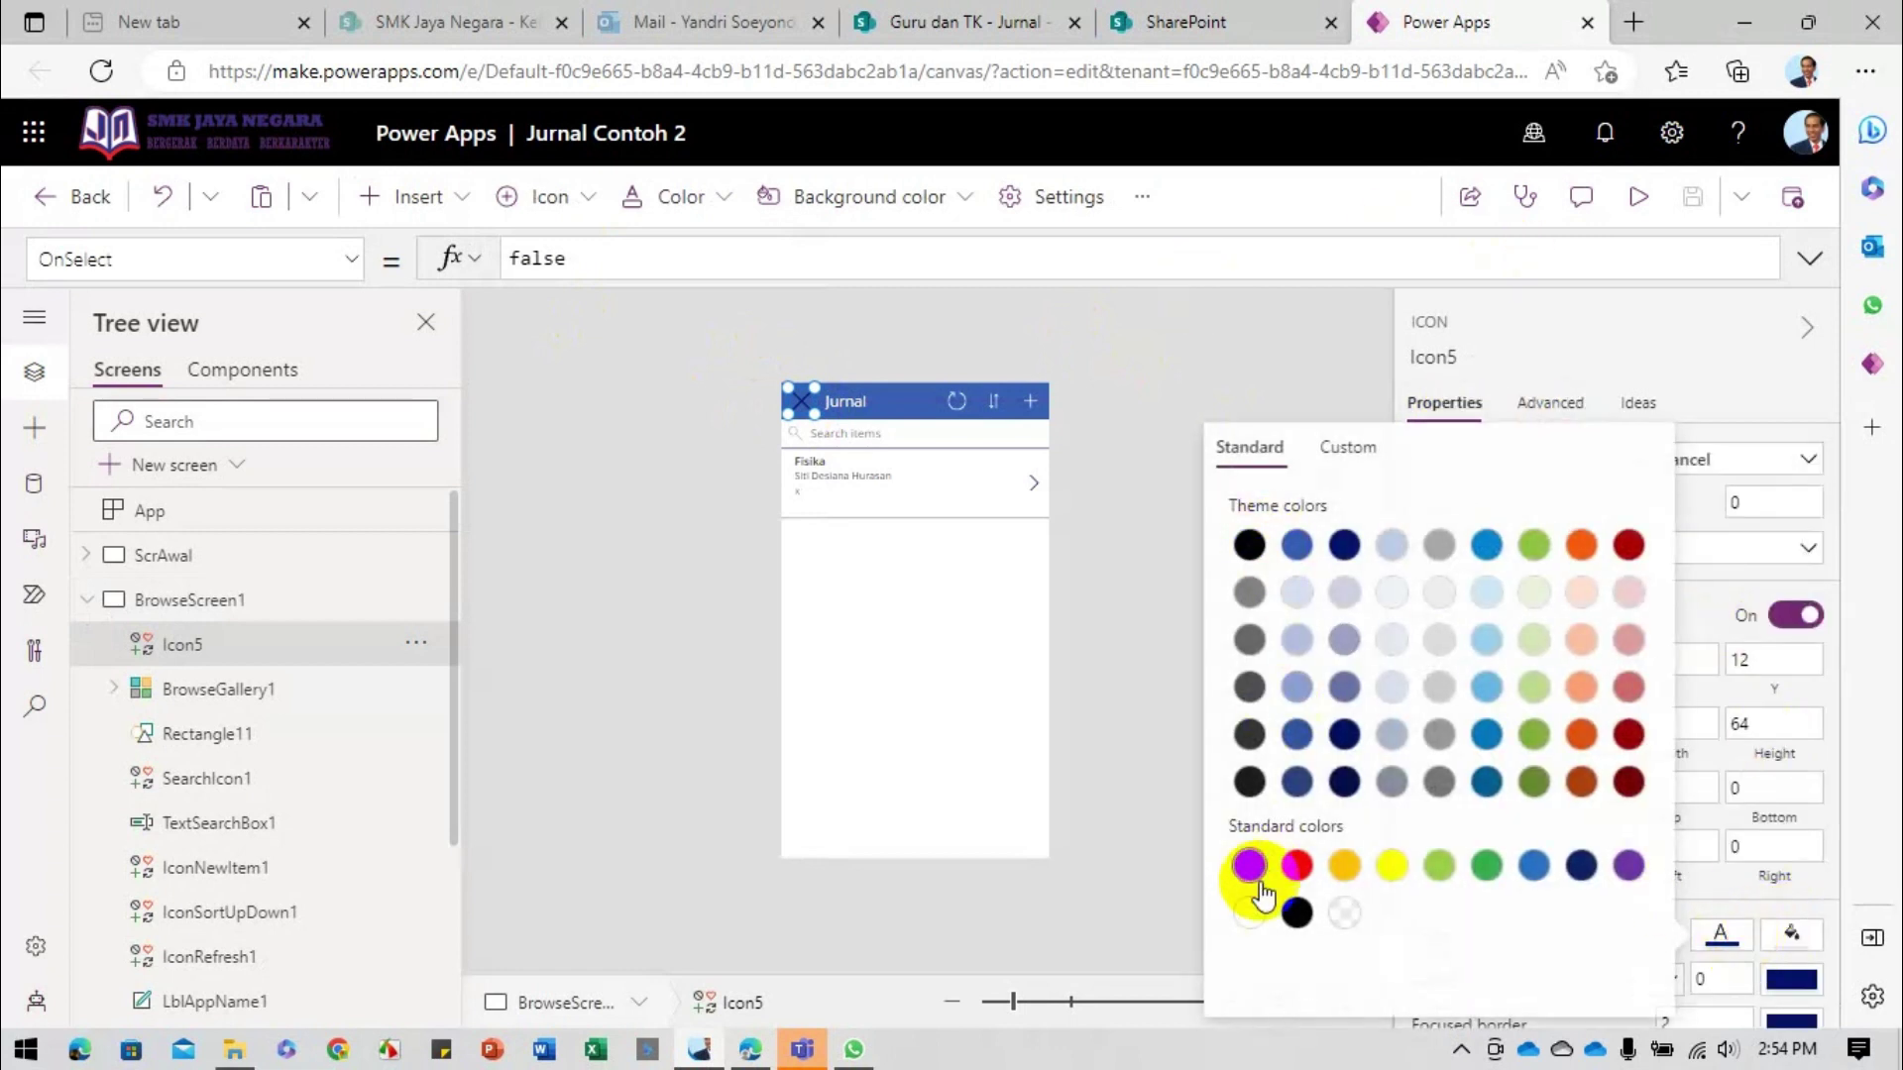
click(1311, 359)
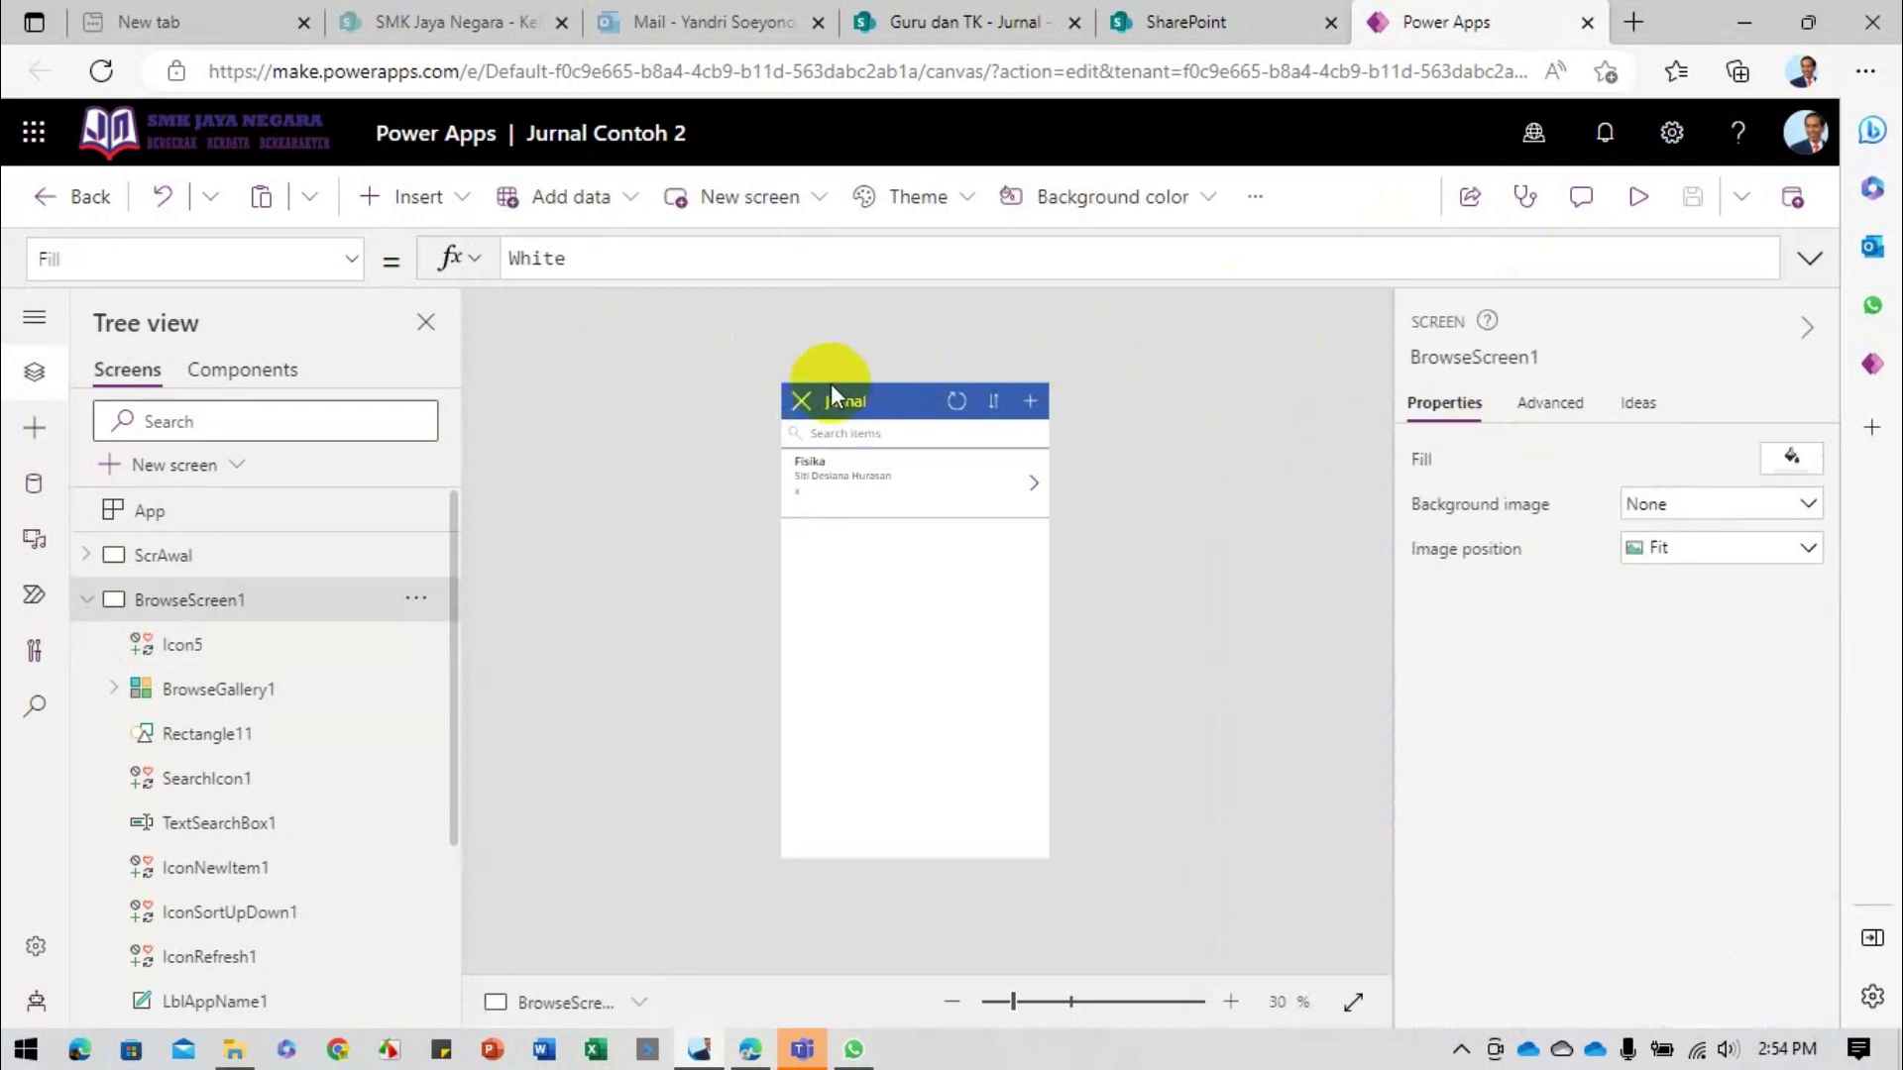
Step: Set the OnSelect action of the Jurnal header's Cancel icon to Navigate(ScrAwal)
click(805, 401)
click(1575, 406)
click(1483, 624)
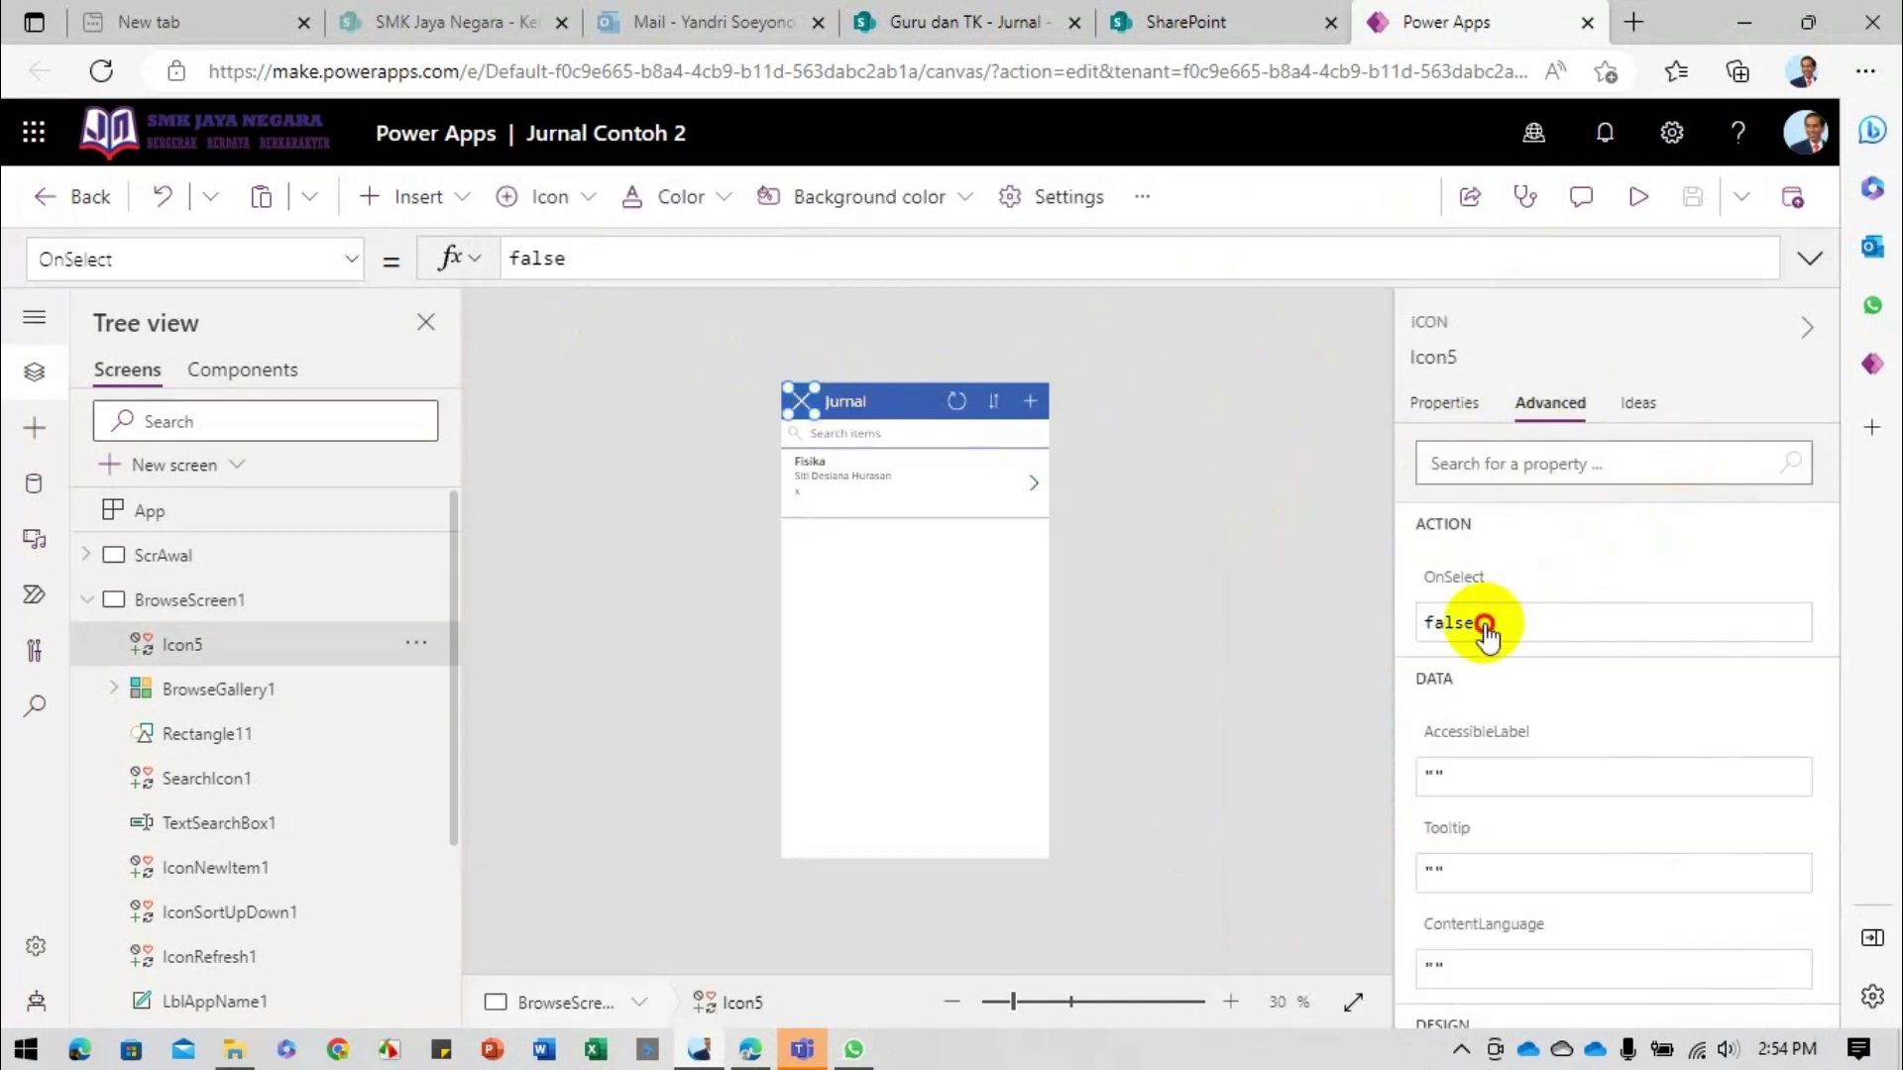
drag(1473, 624, 1392, 622)
text(Navigate(S)
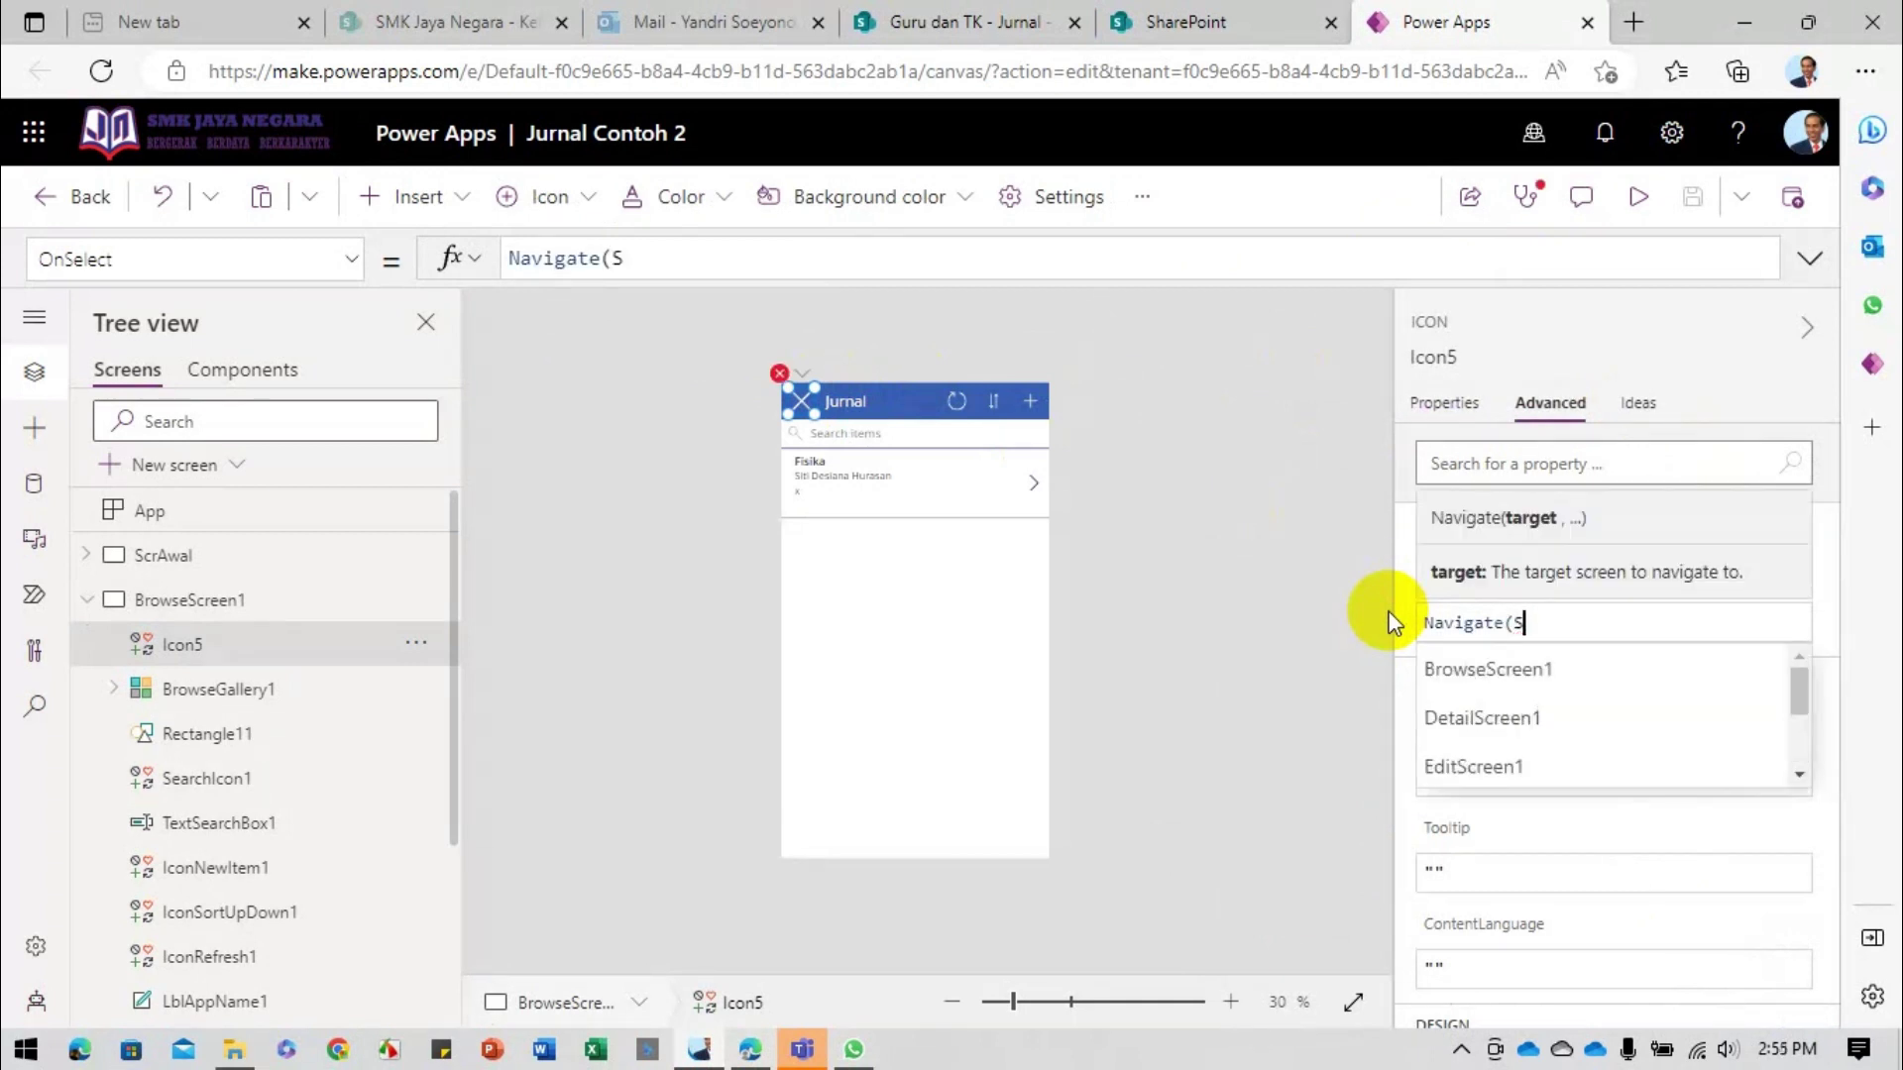
text(crAwal))
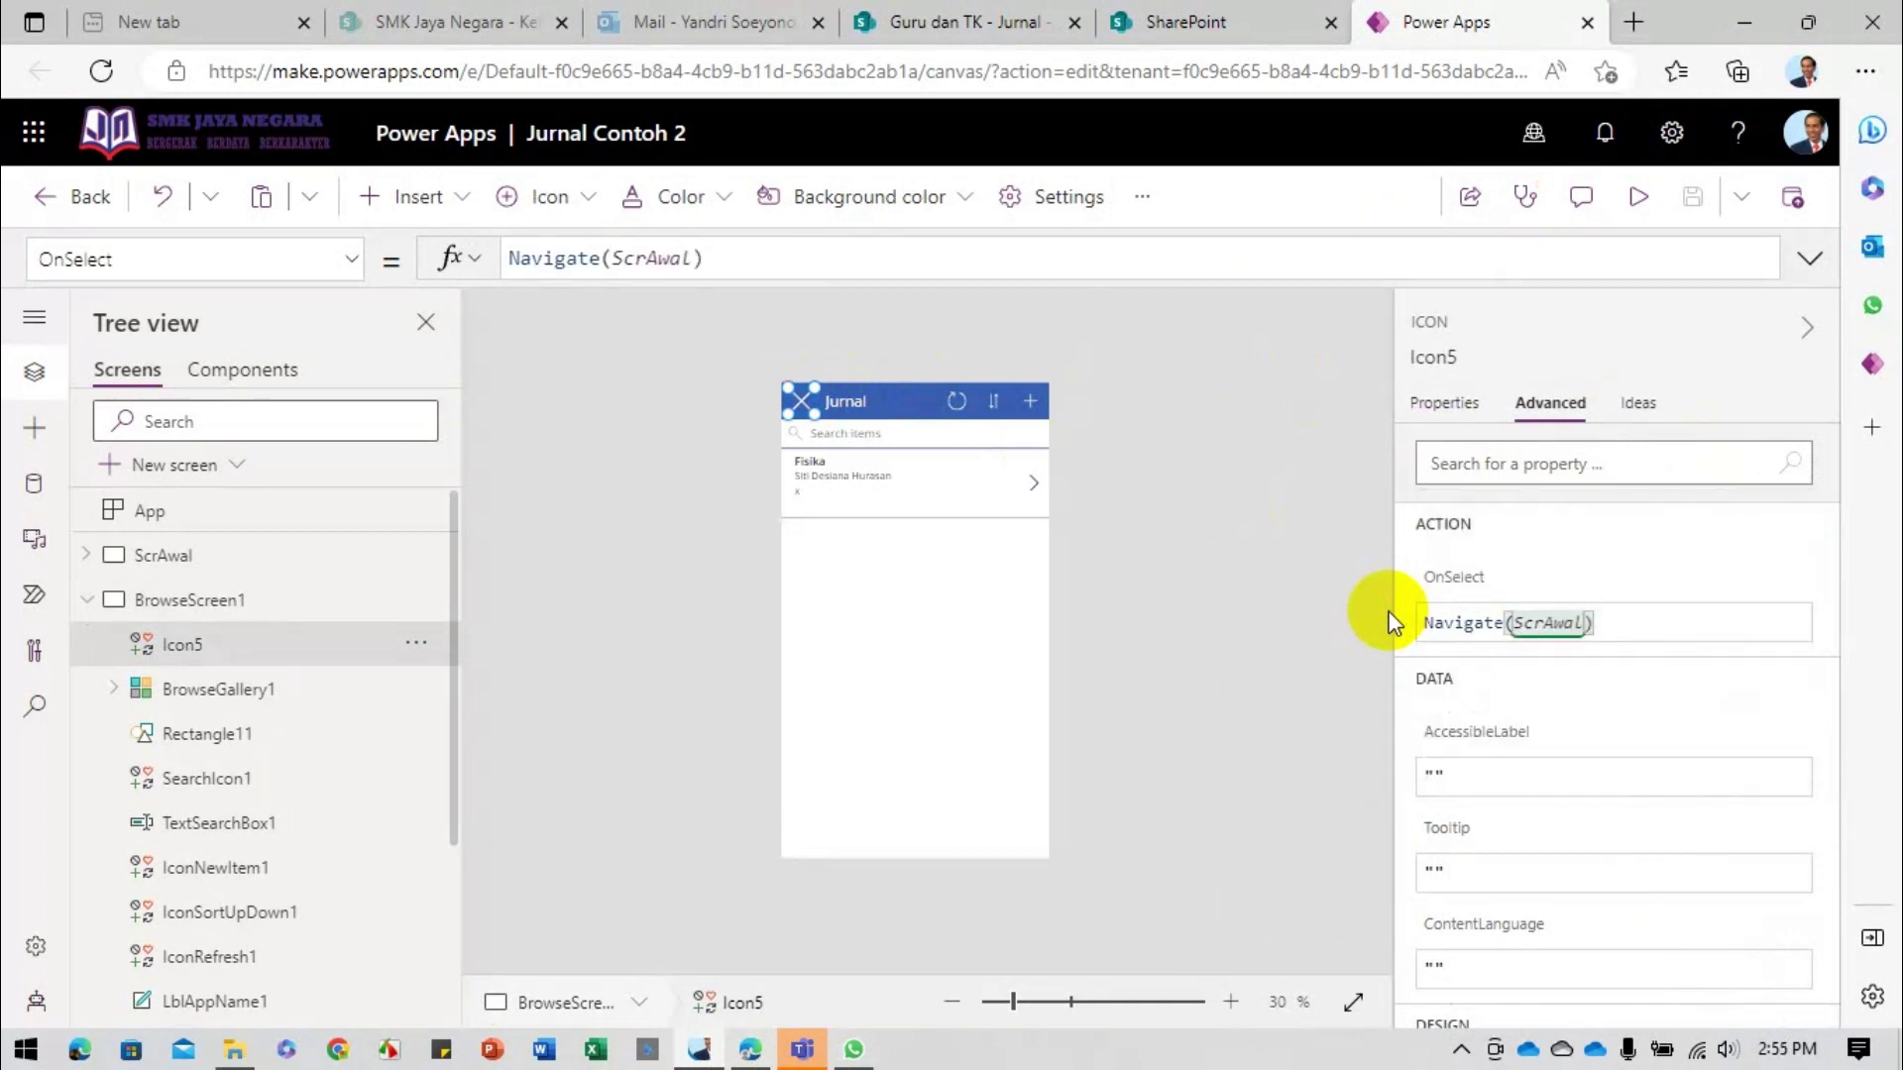
click(1264, 527)
Step: On ScrKurikulum, set the font size of the "Daftar Guru dan Mata Pelajaran" header label to 20
click(87, 598)
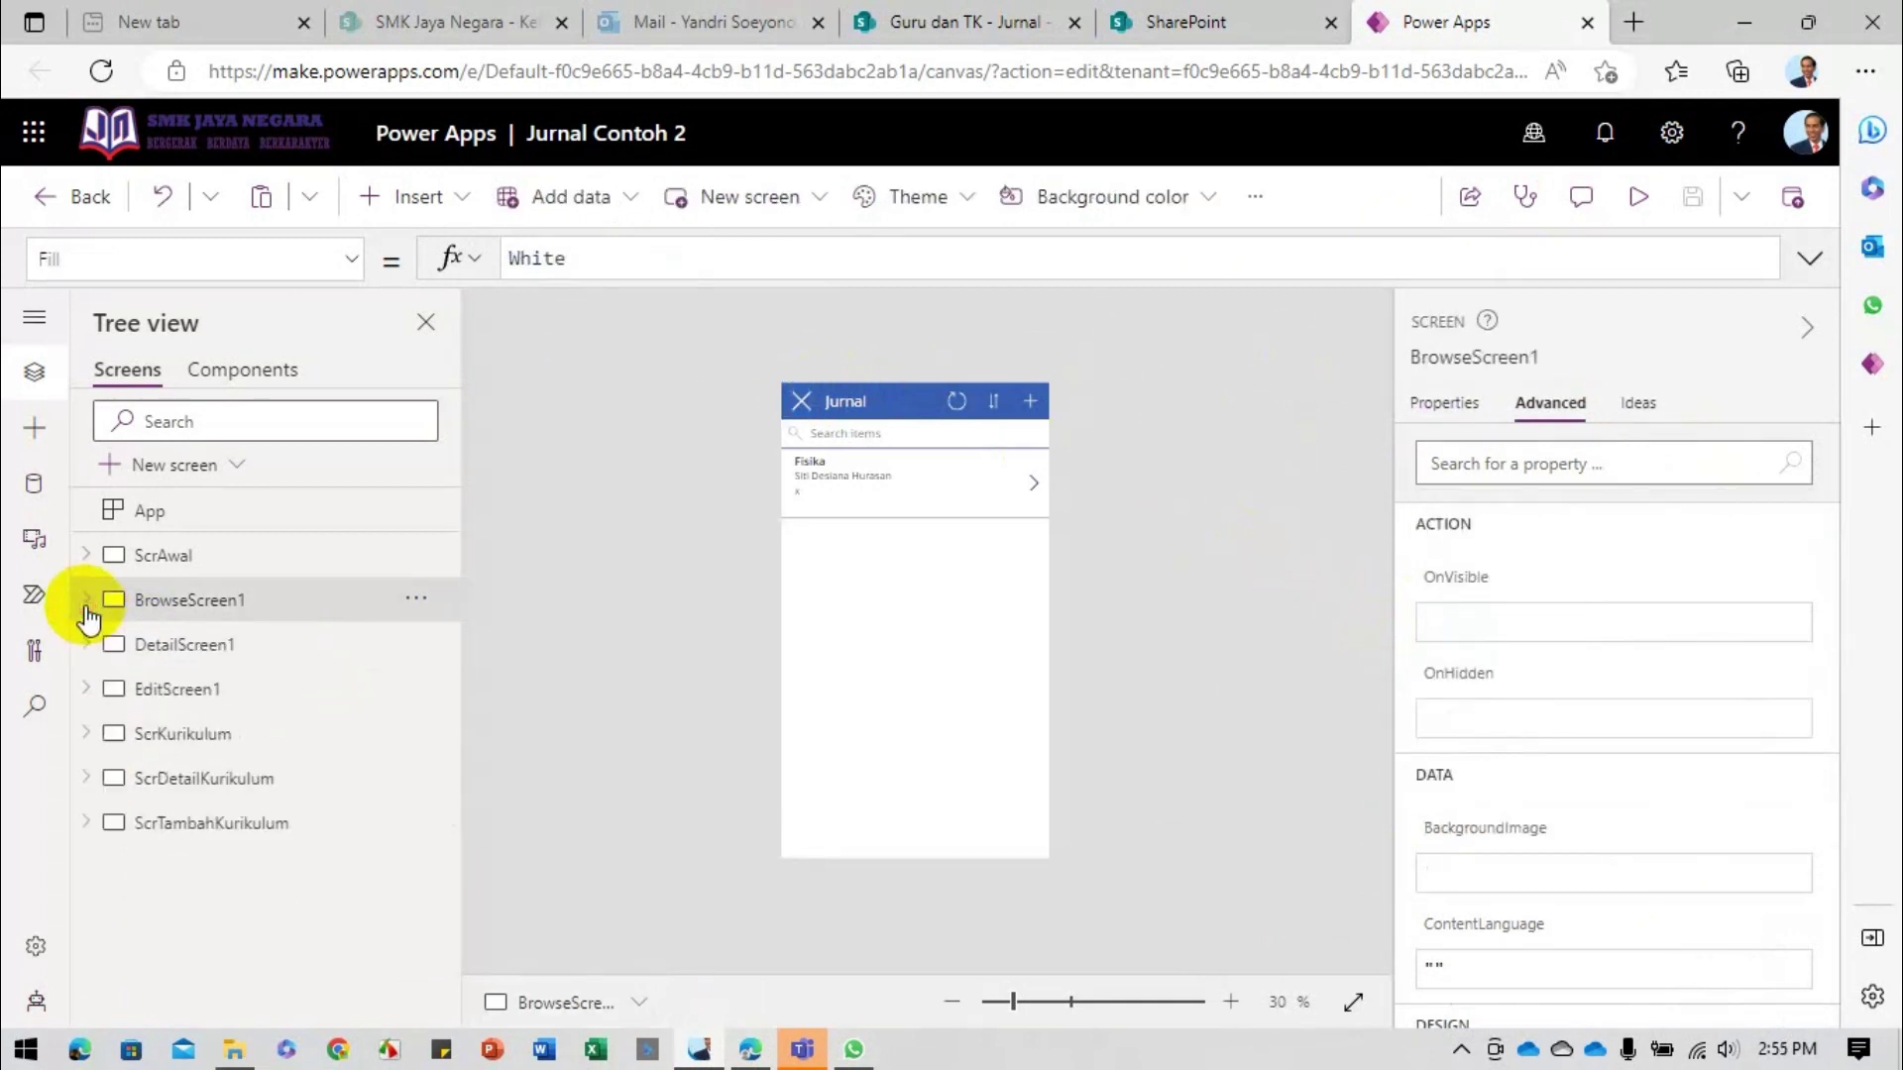
click(167, 557)
click(188, 733)
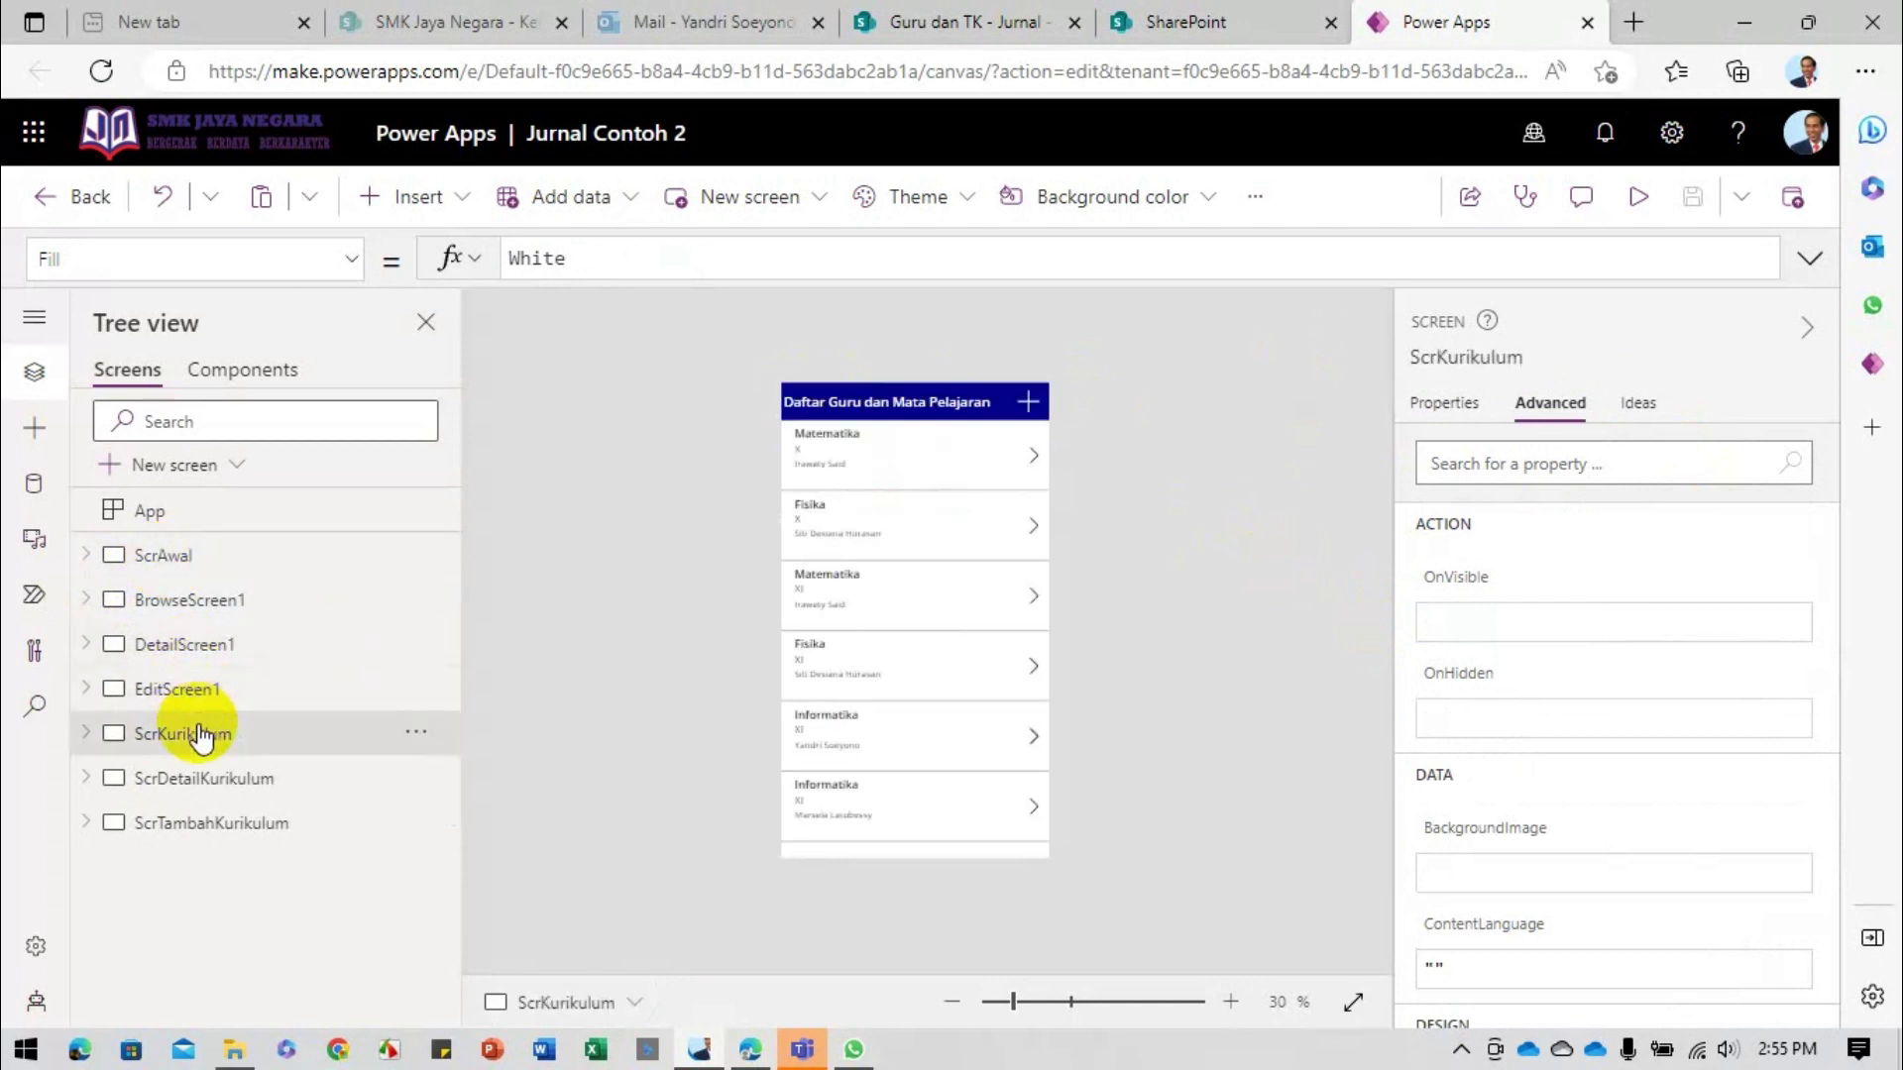
click(828, 402)
drag(799, 418, 778, 419)
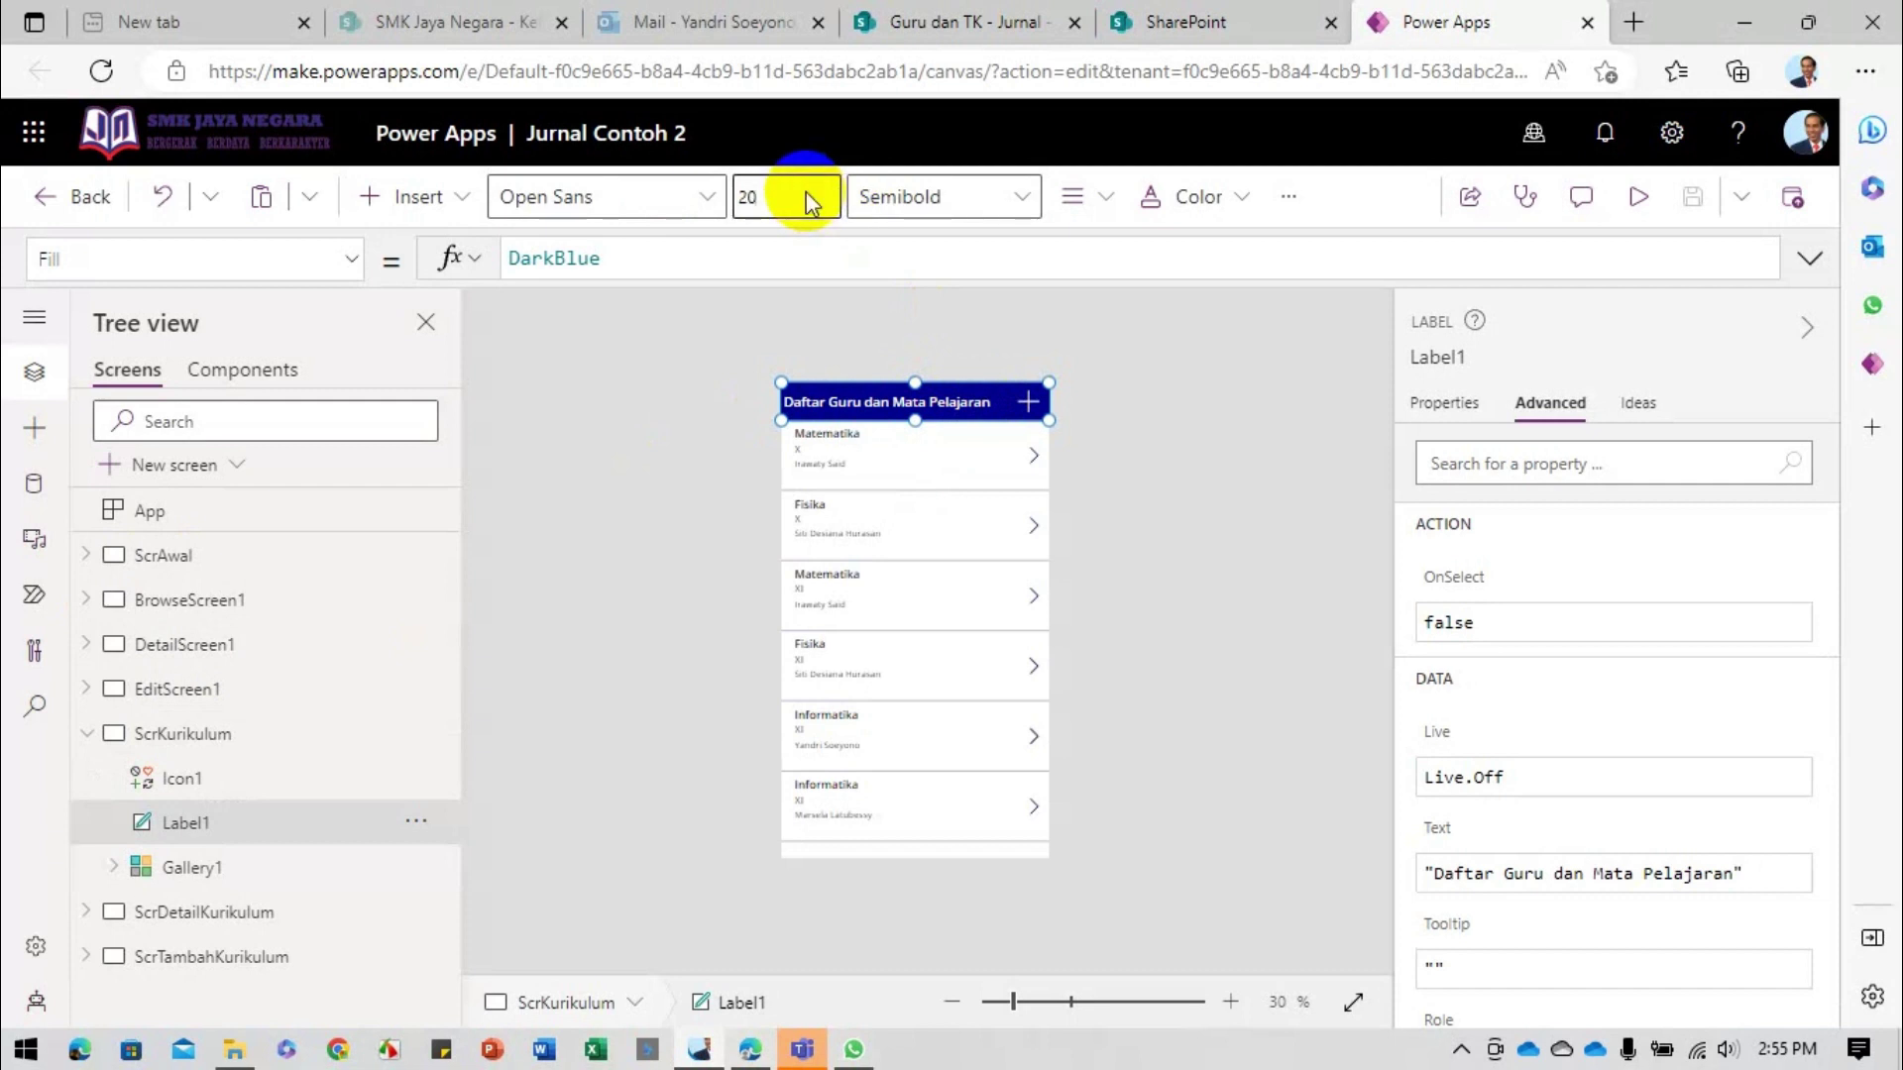
click(517, 327)
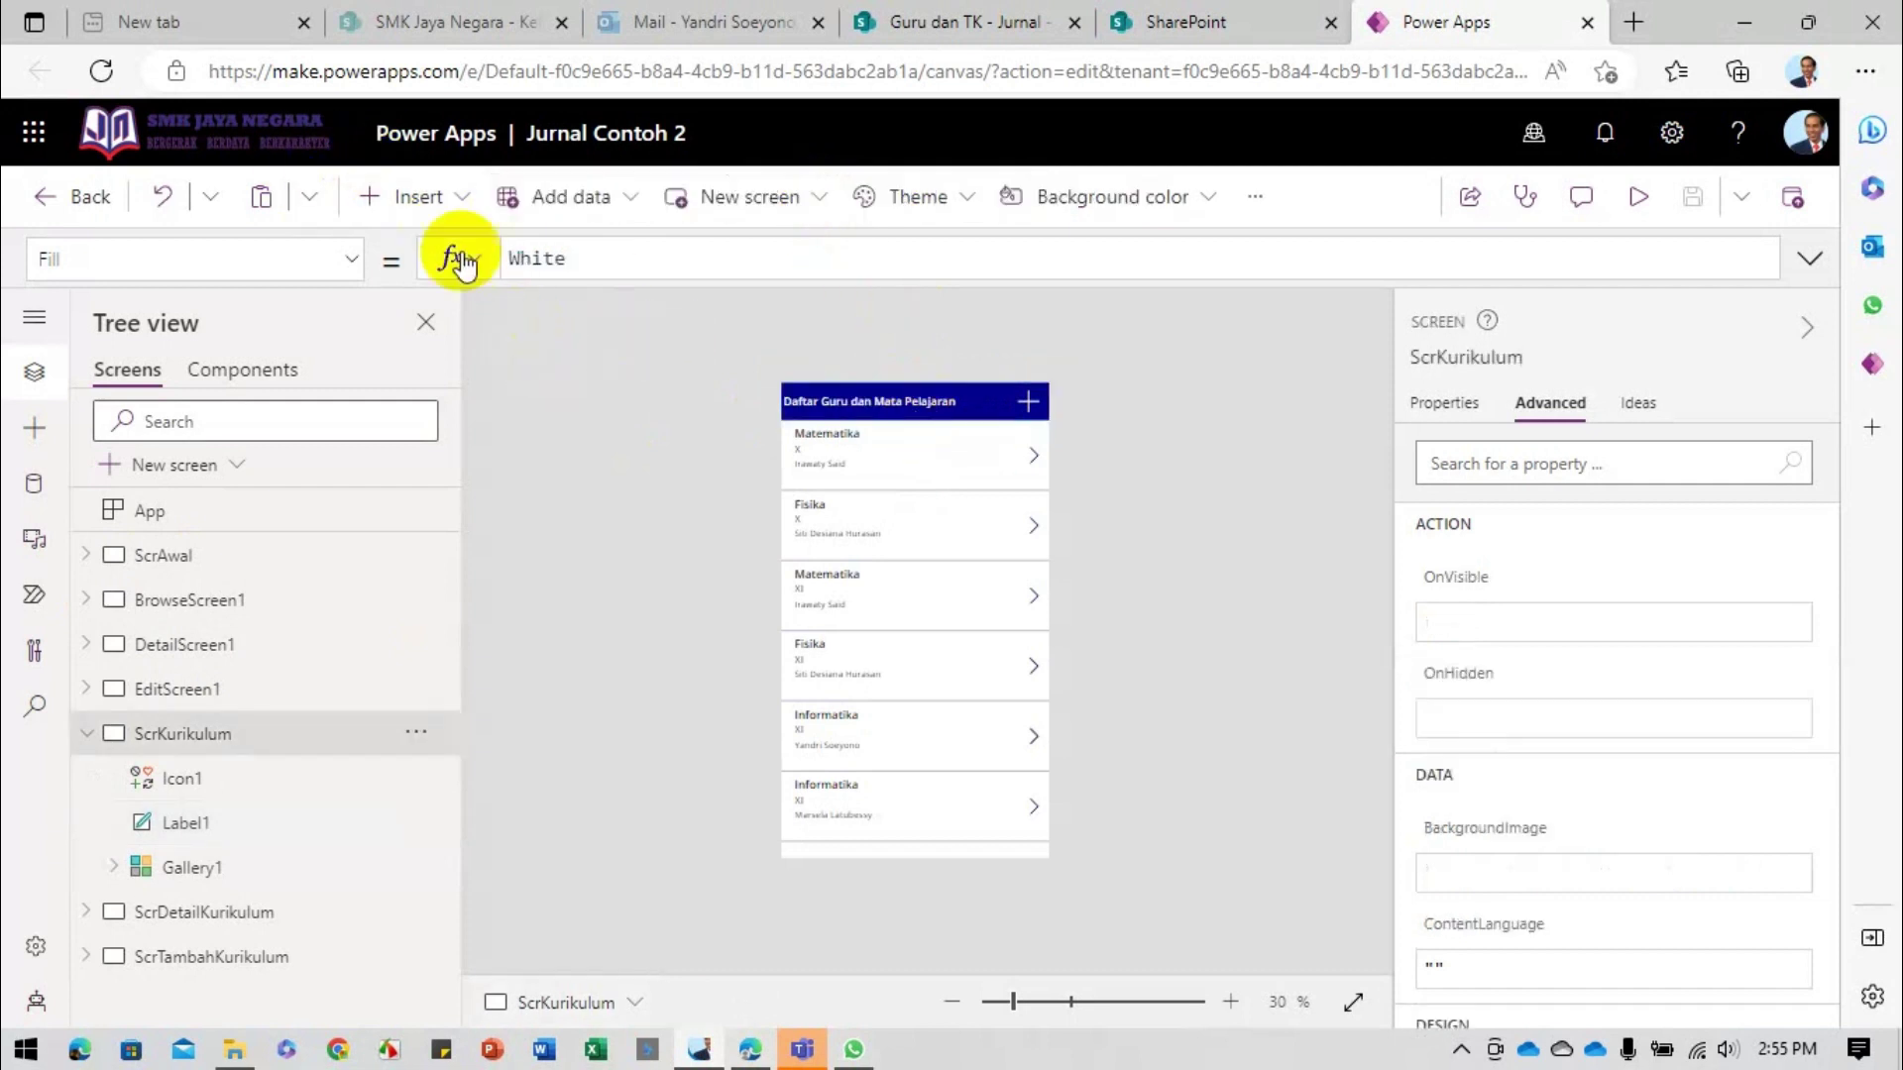
Step: Insert a Cancel icon in the ScrKurikulum header just before the plus icon and color it white
click(436, 212)
text(canc)
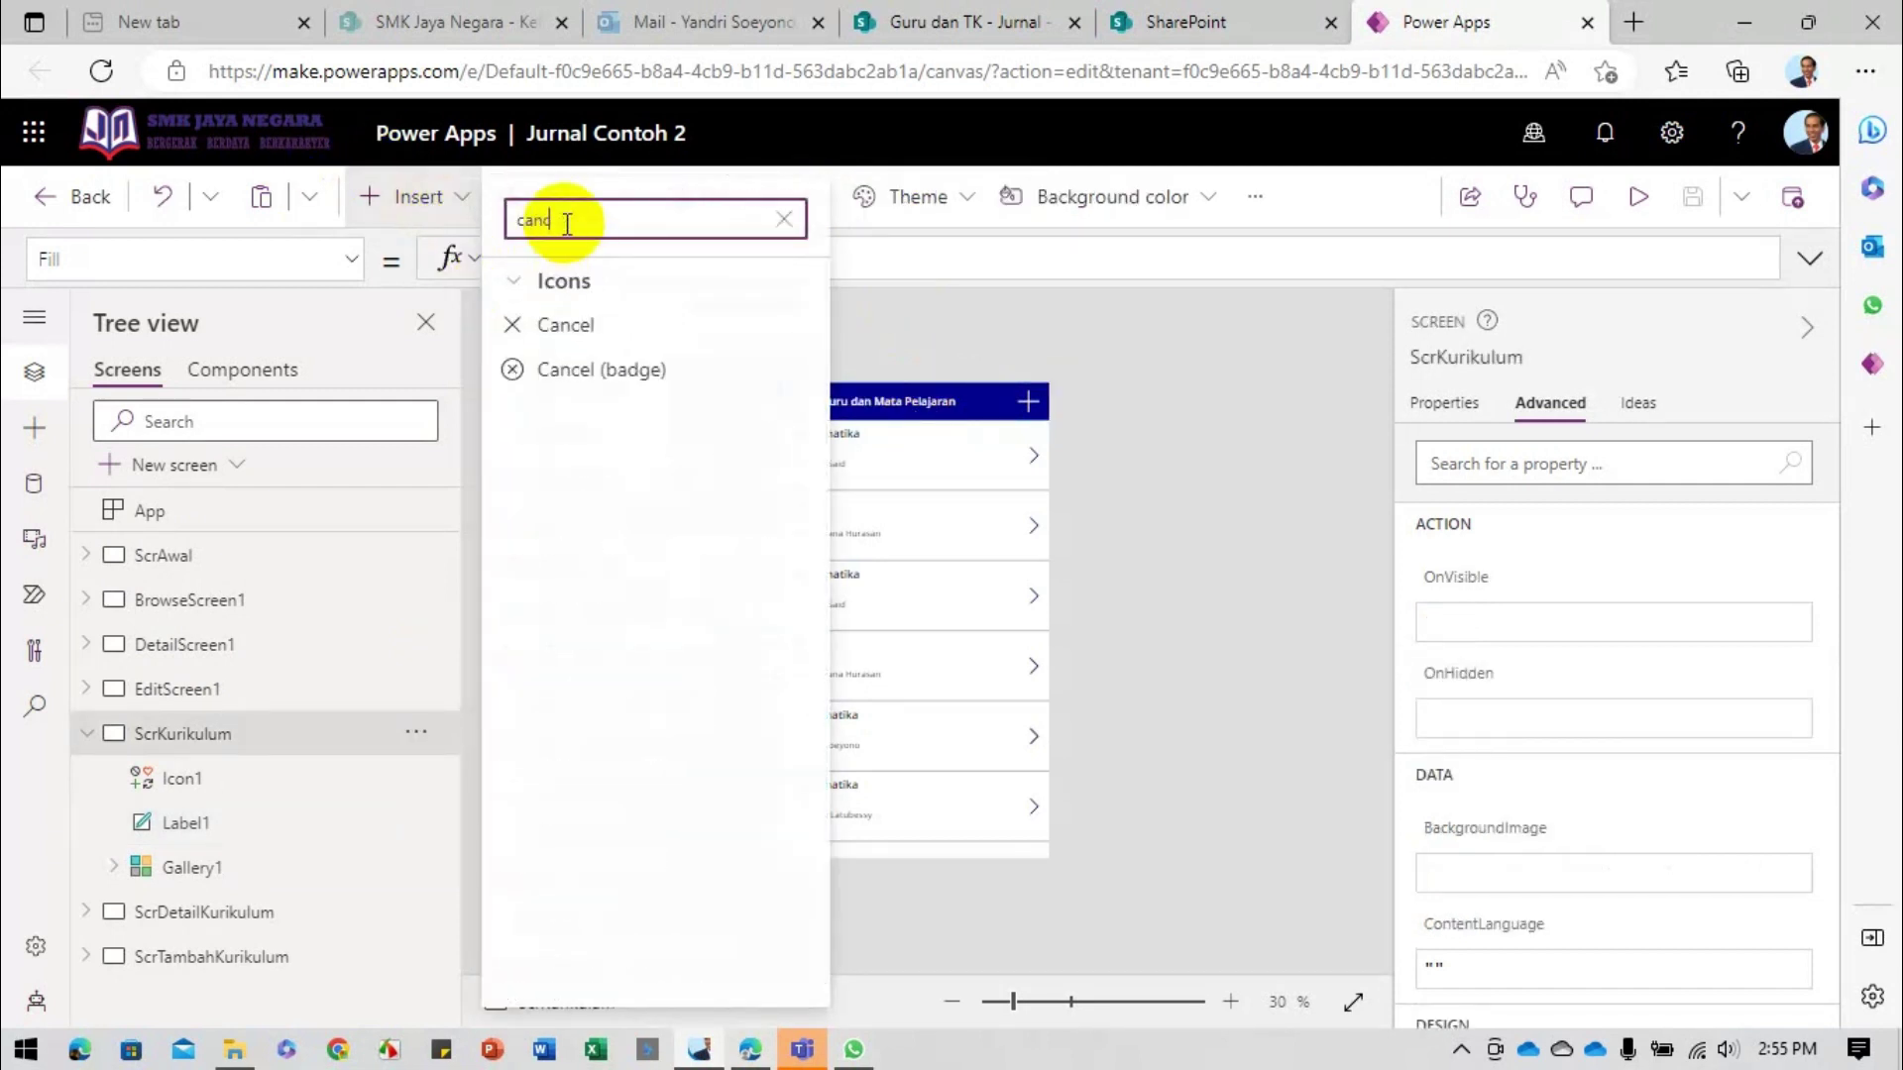
click(584, 340)
drag(807, 413, 1004, 400)
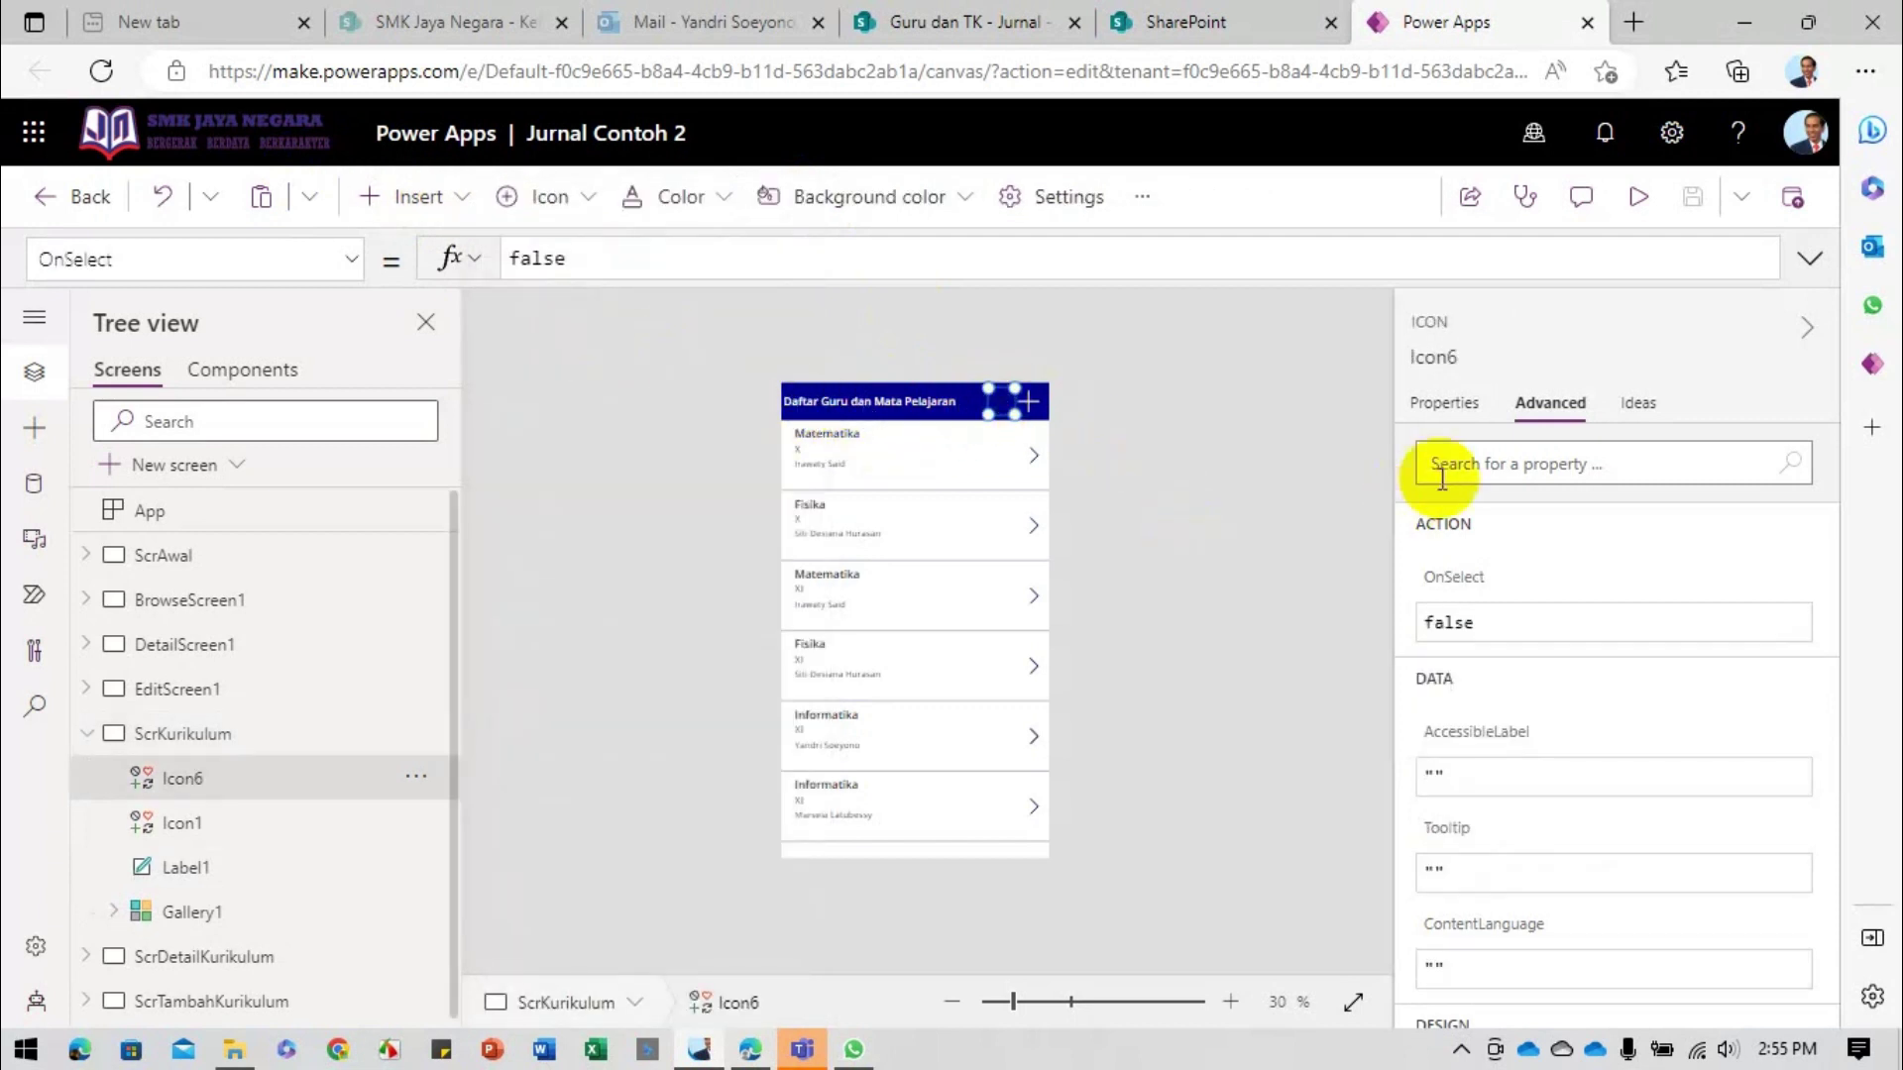
click(1425, 421)
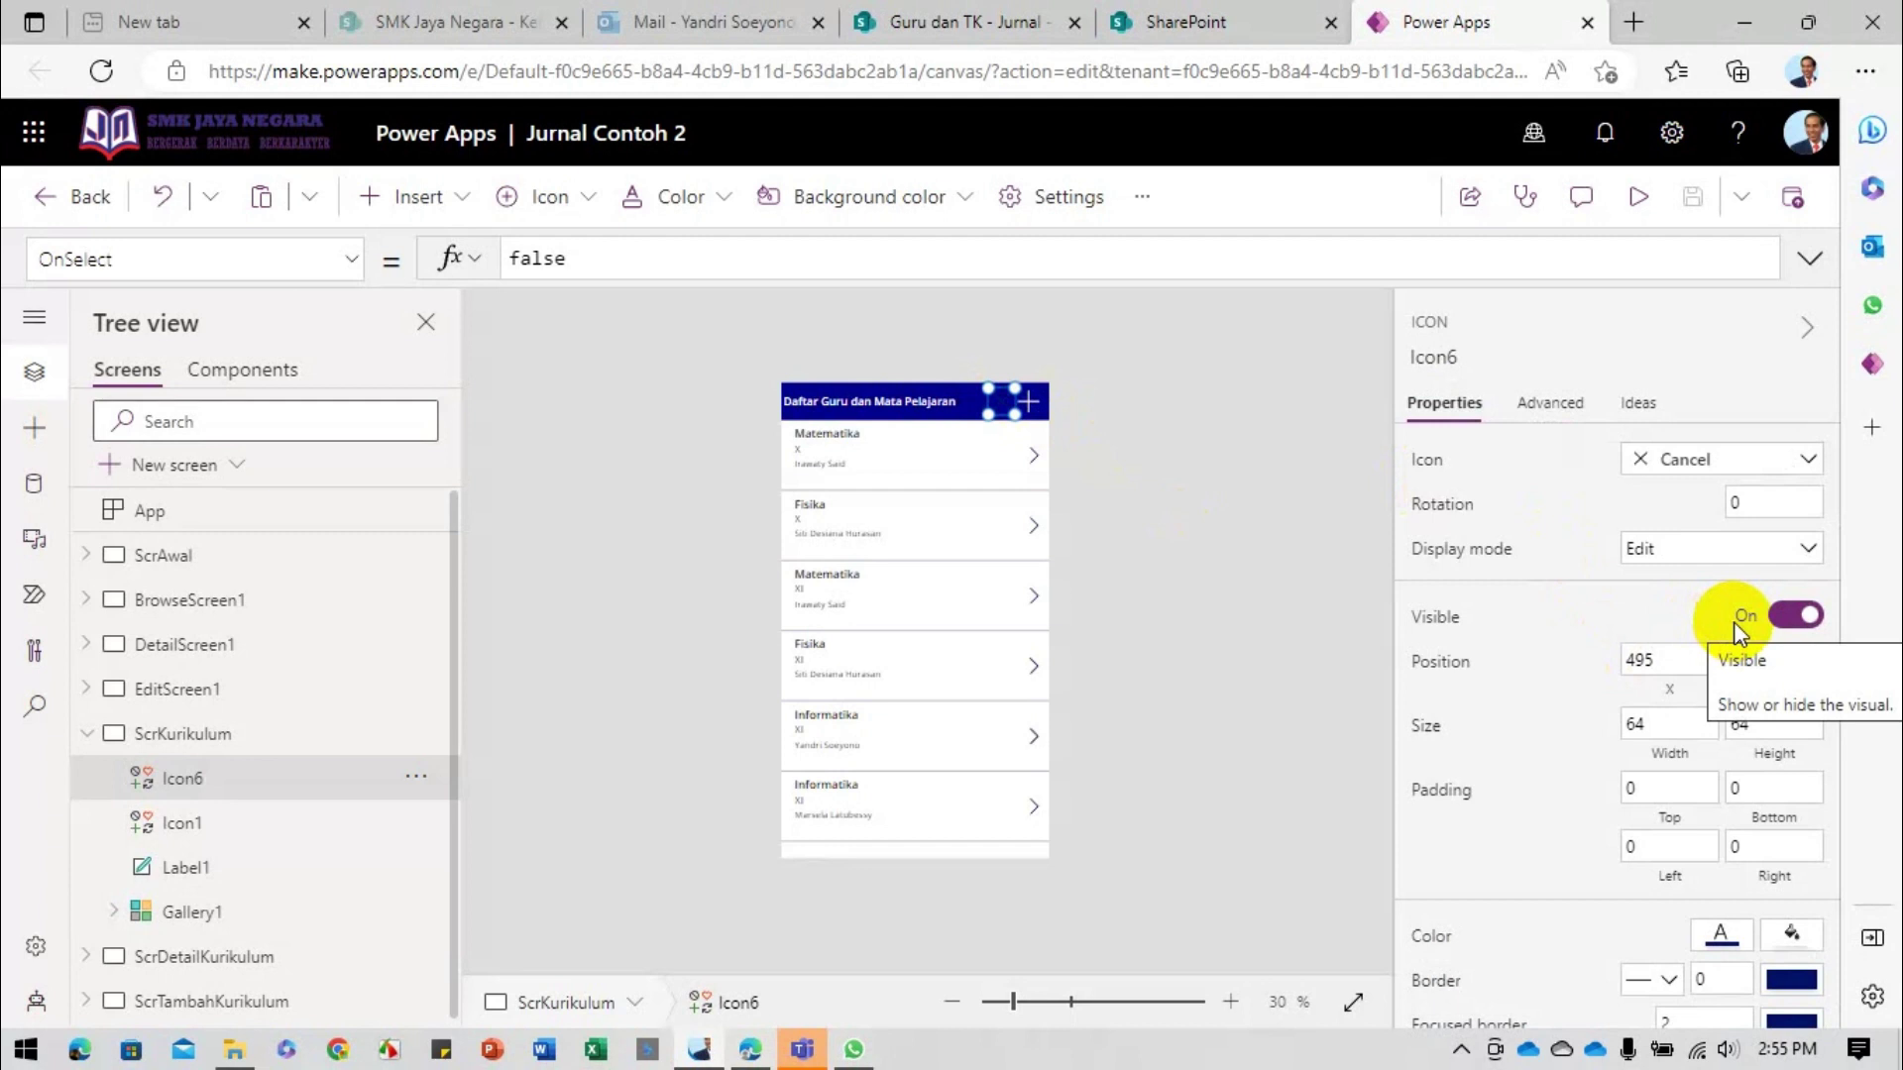
click(1721, 935)
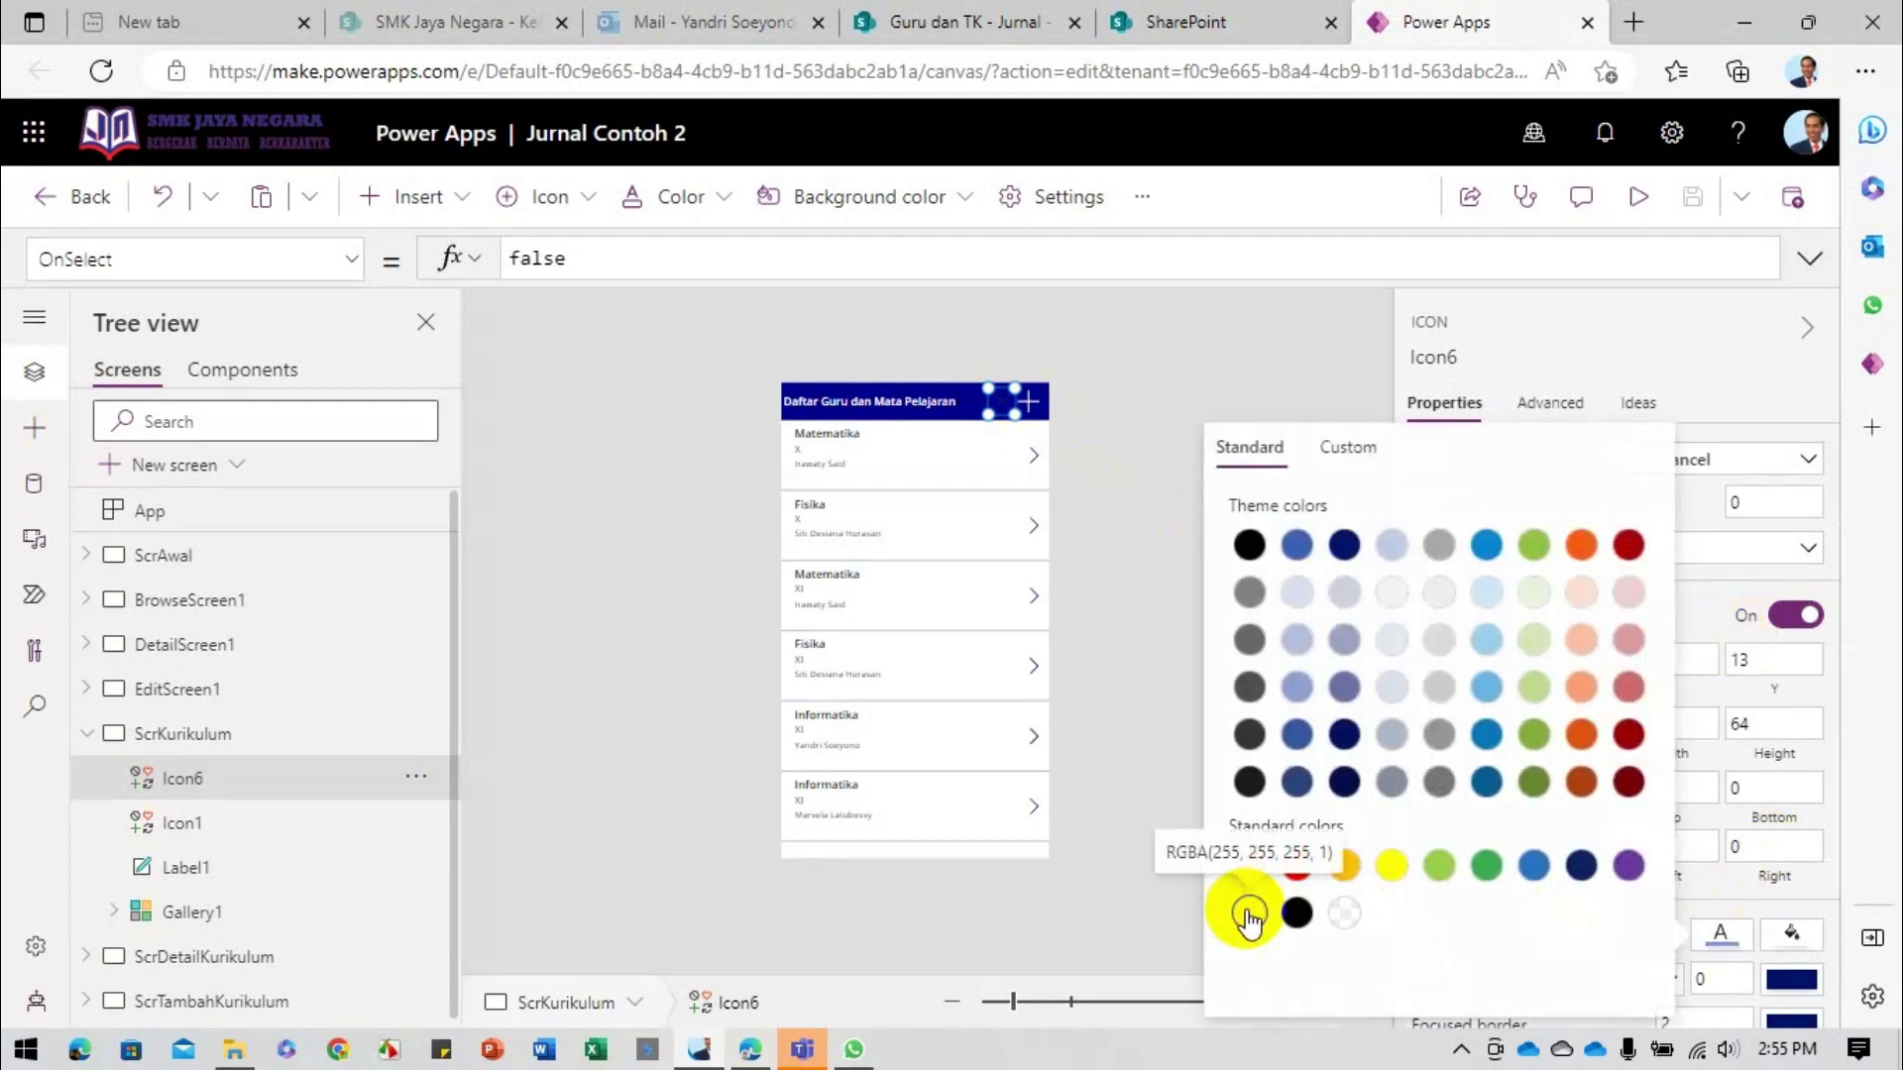
click(1110, 608)
Step: Set the OnSelect action of the ScrKurikulum header's Cancel icon to Navigate(ScrAwal)
click(1011, 430)
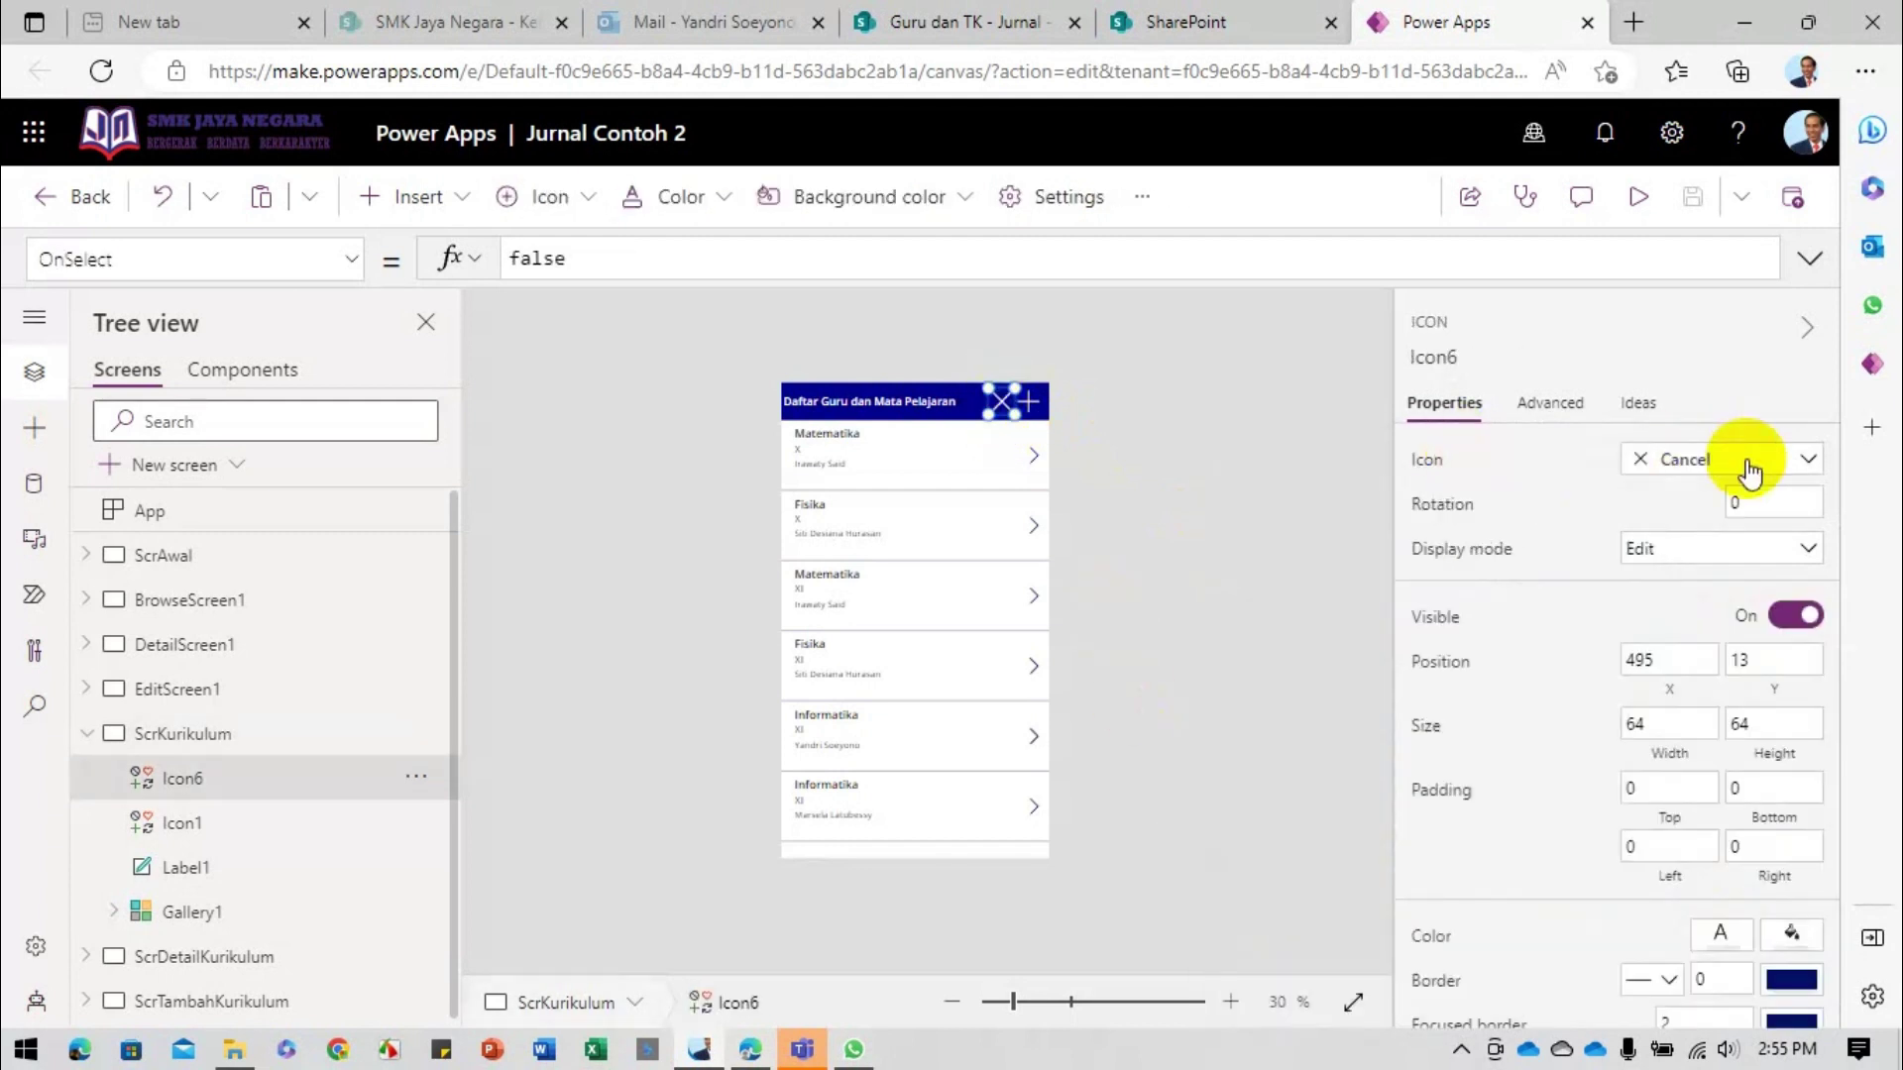
click(1550, 404)
double_click(1476, 624)
text(Navigate()
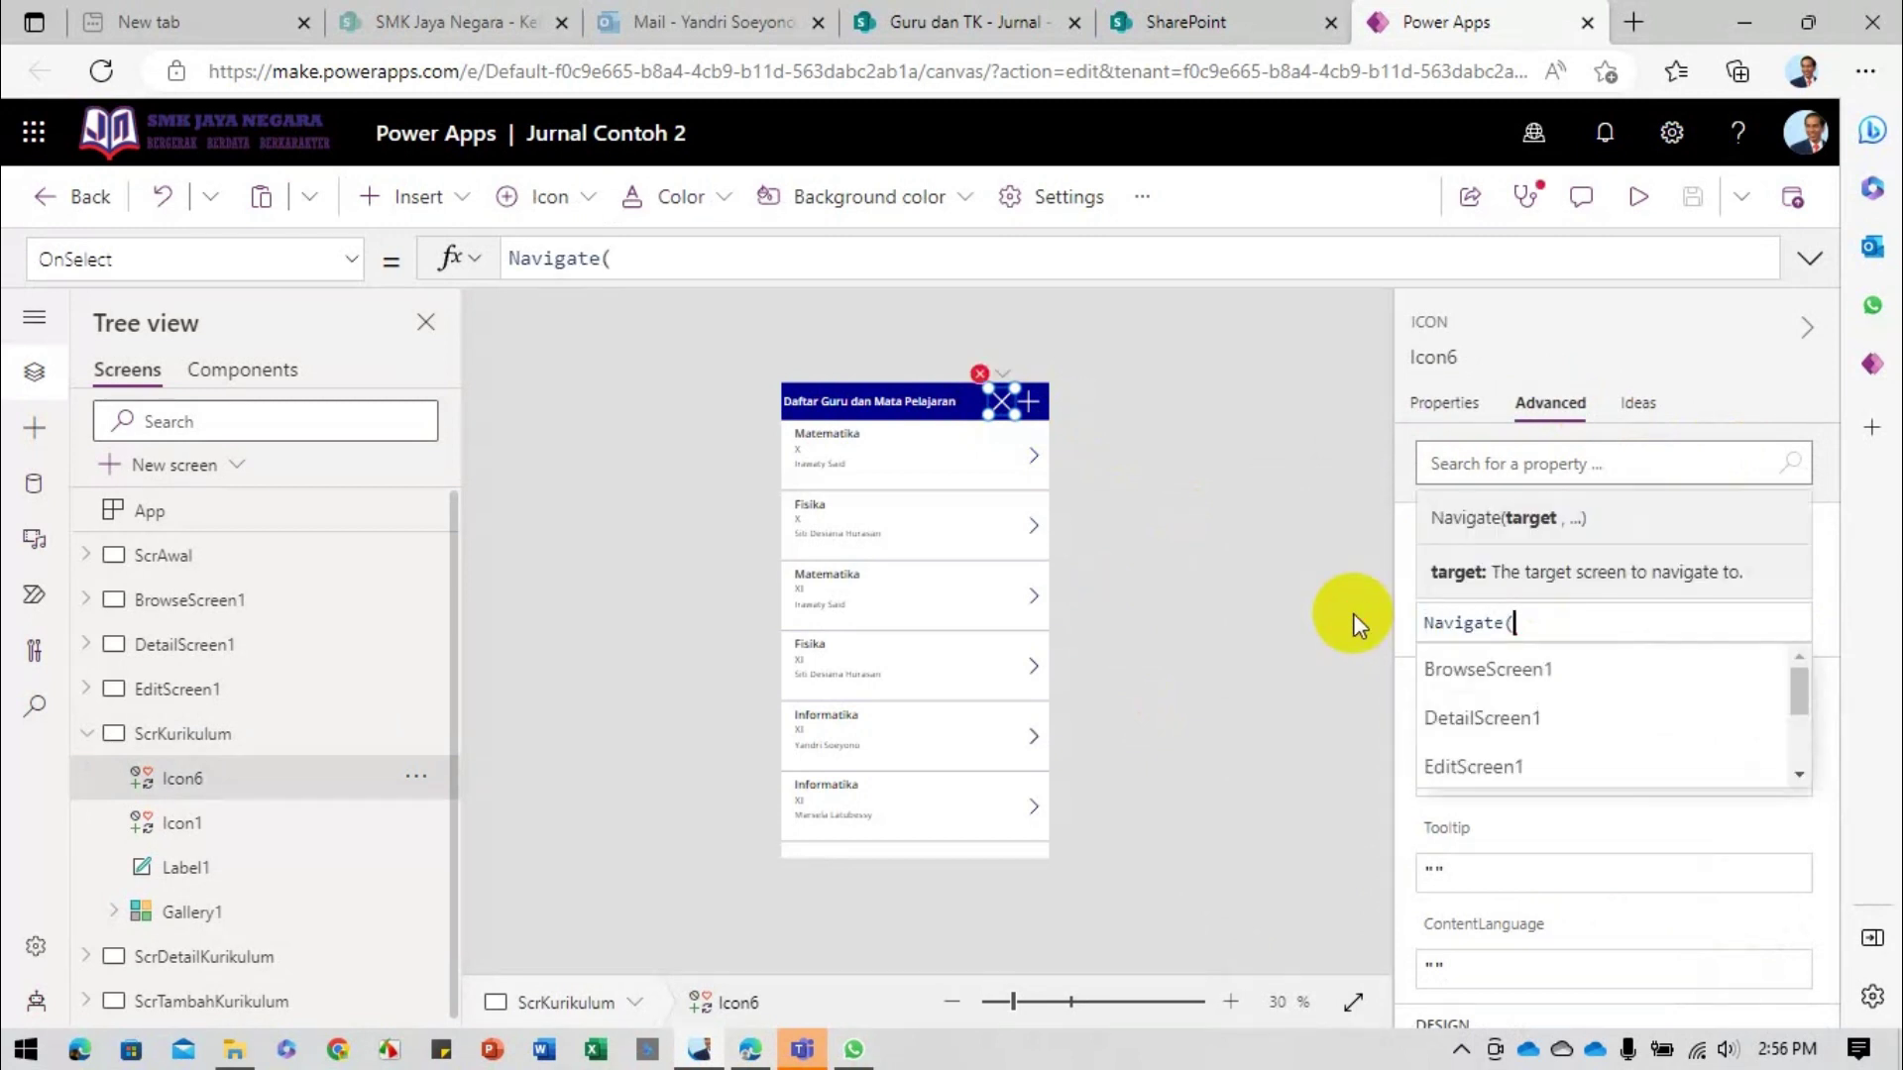
text(ScrAwal))
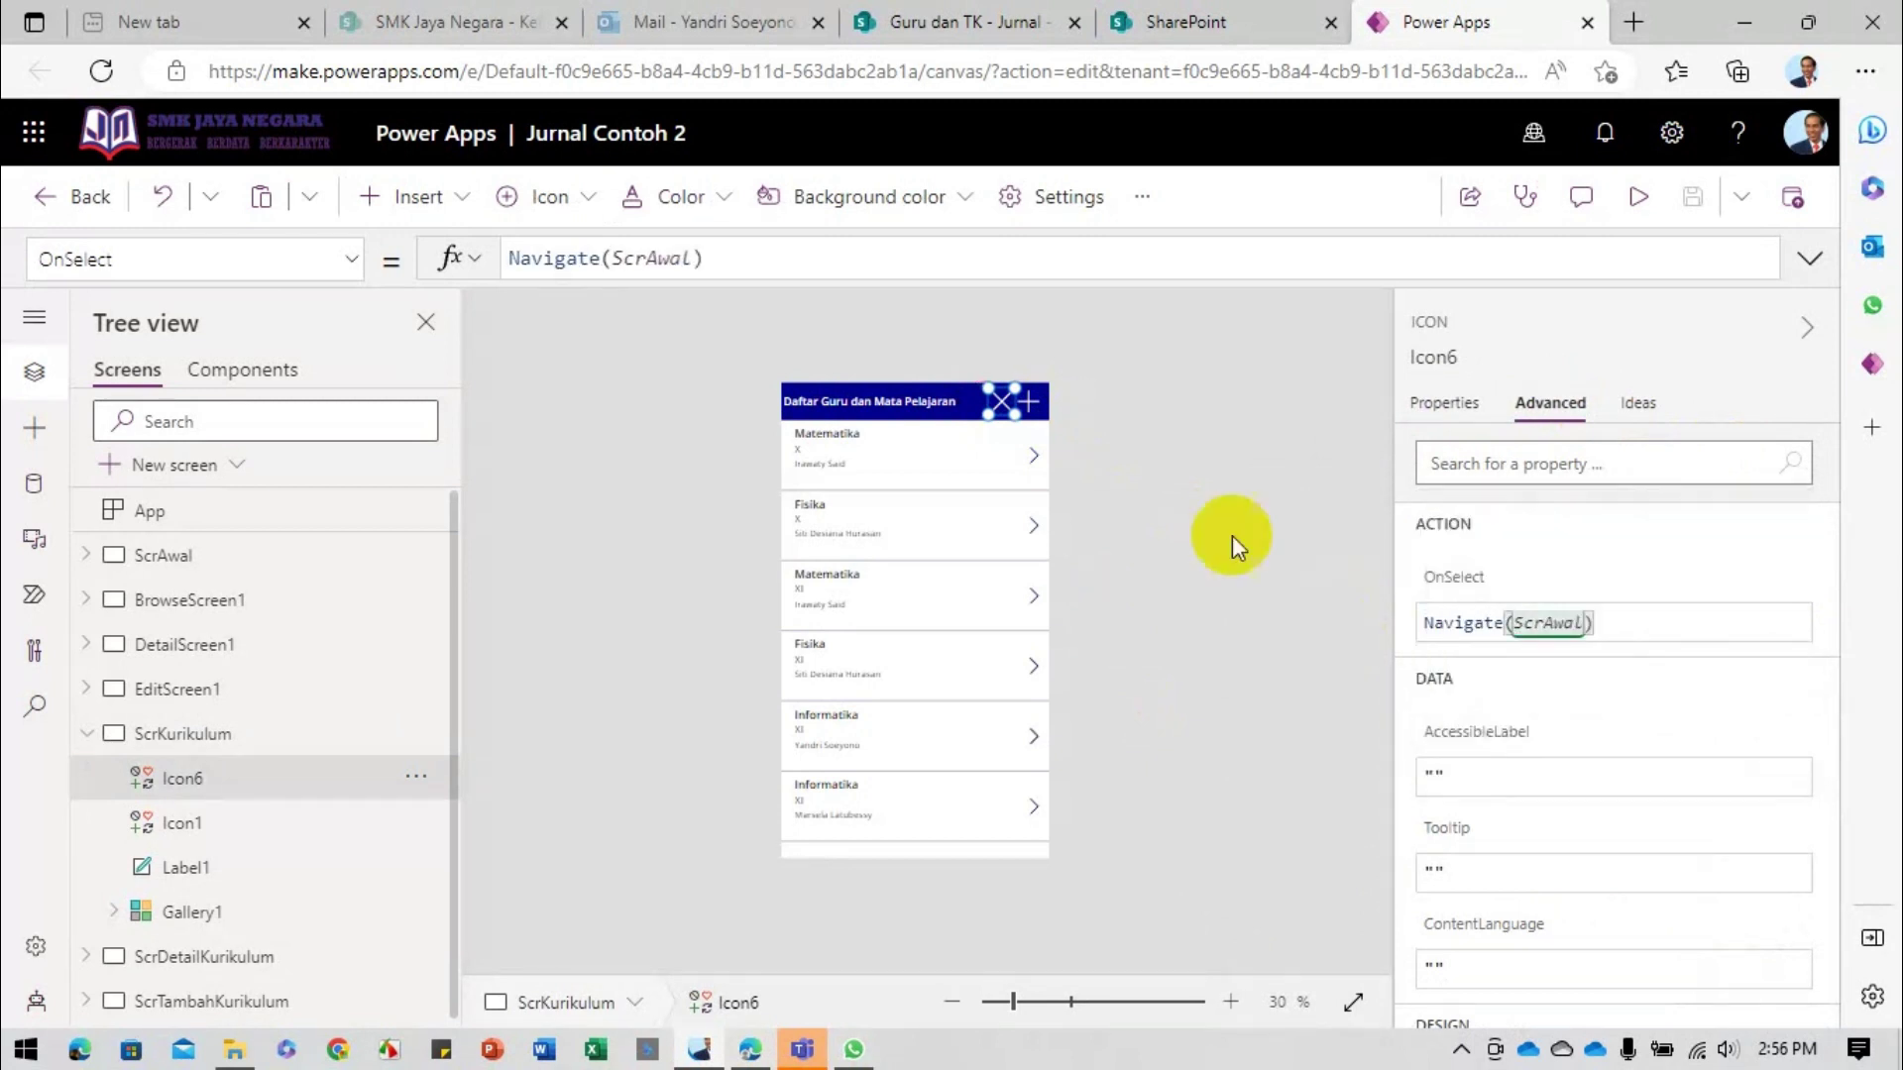
Step: Preview the app from ScrAwal, test the Data Kurikulum and Jurnal buttons with their cancel and add icons, and leave the preview
click(161, 555)
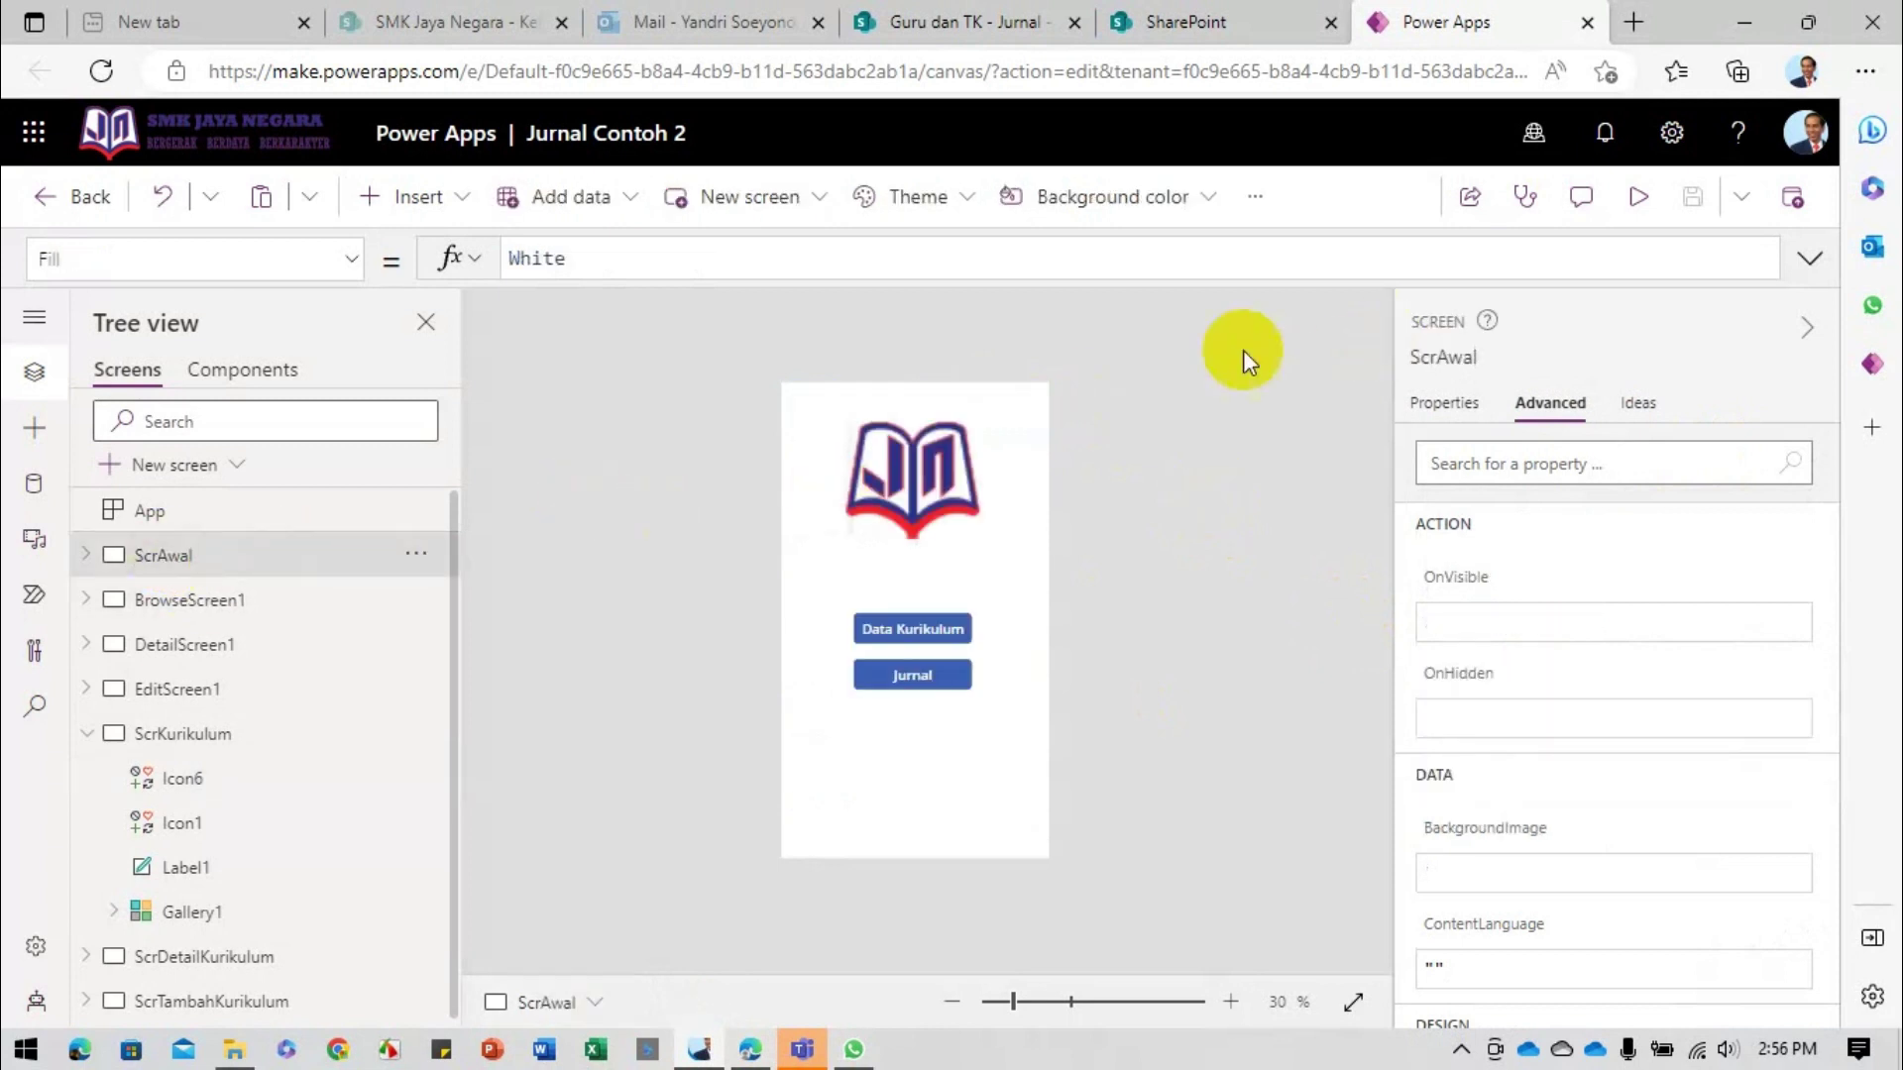
click(1637, 198)
click(915, 626)
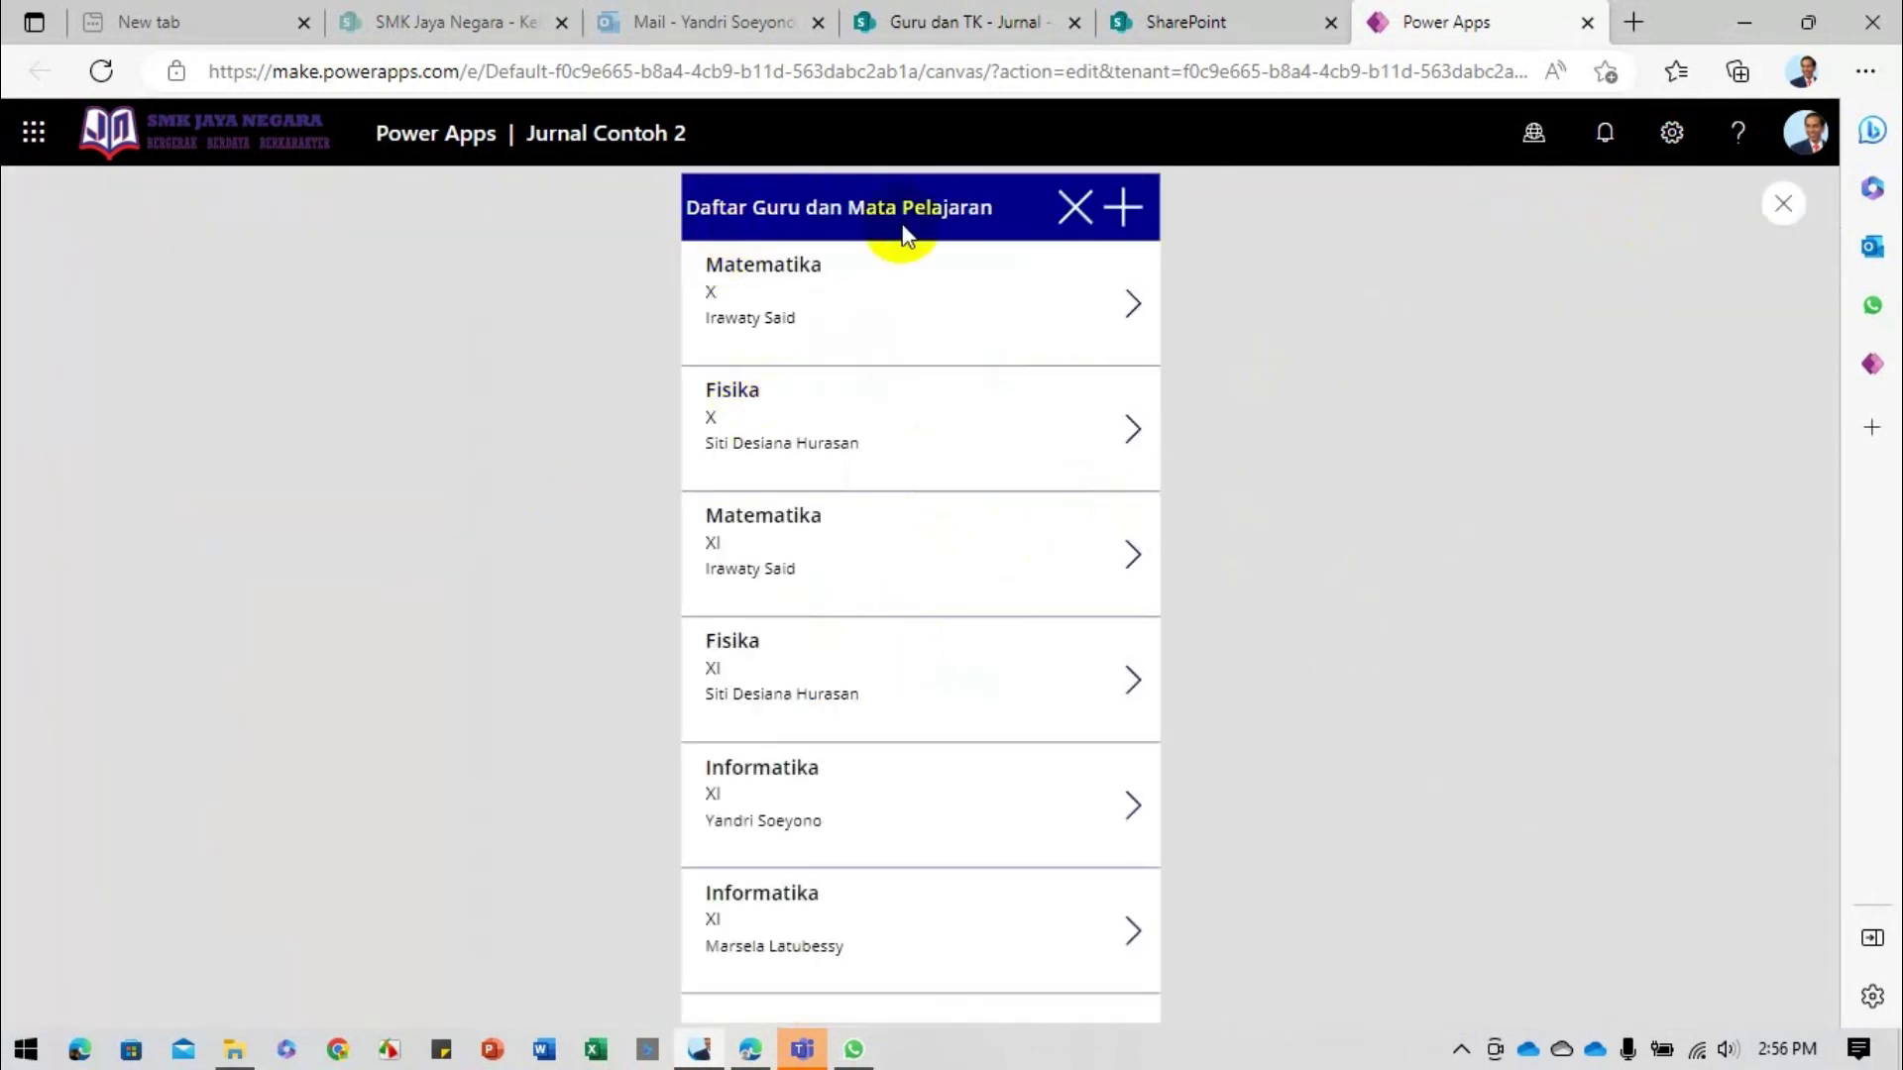
click(1070, 211)
click(921, 696)
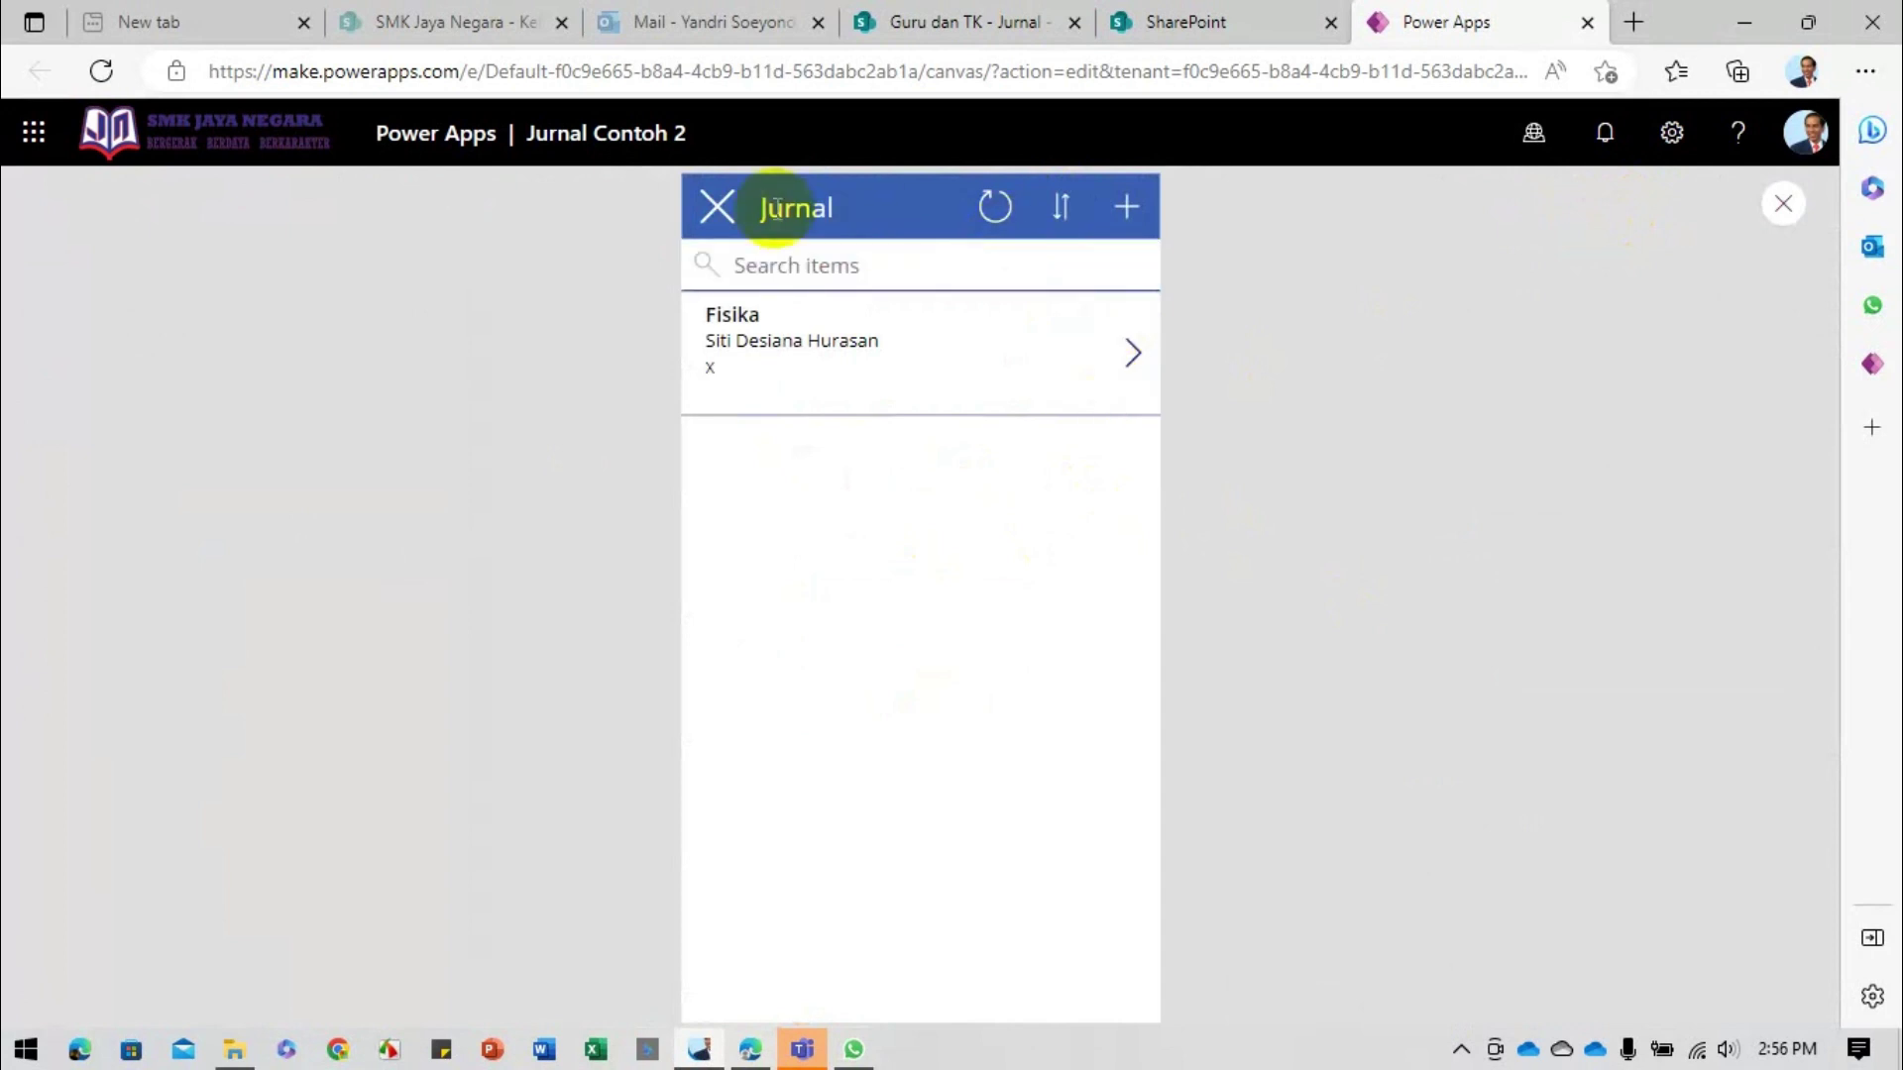
click(718, 210)
click(871, 616)
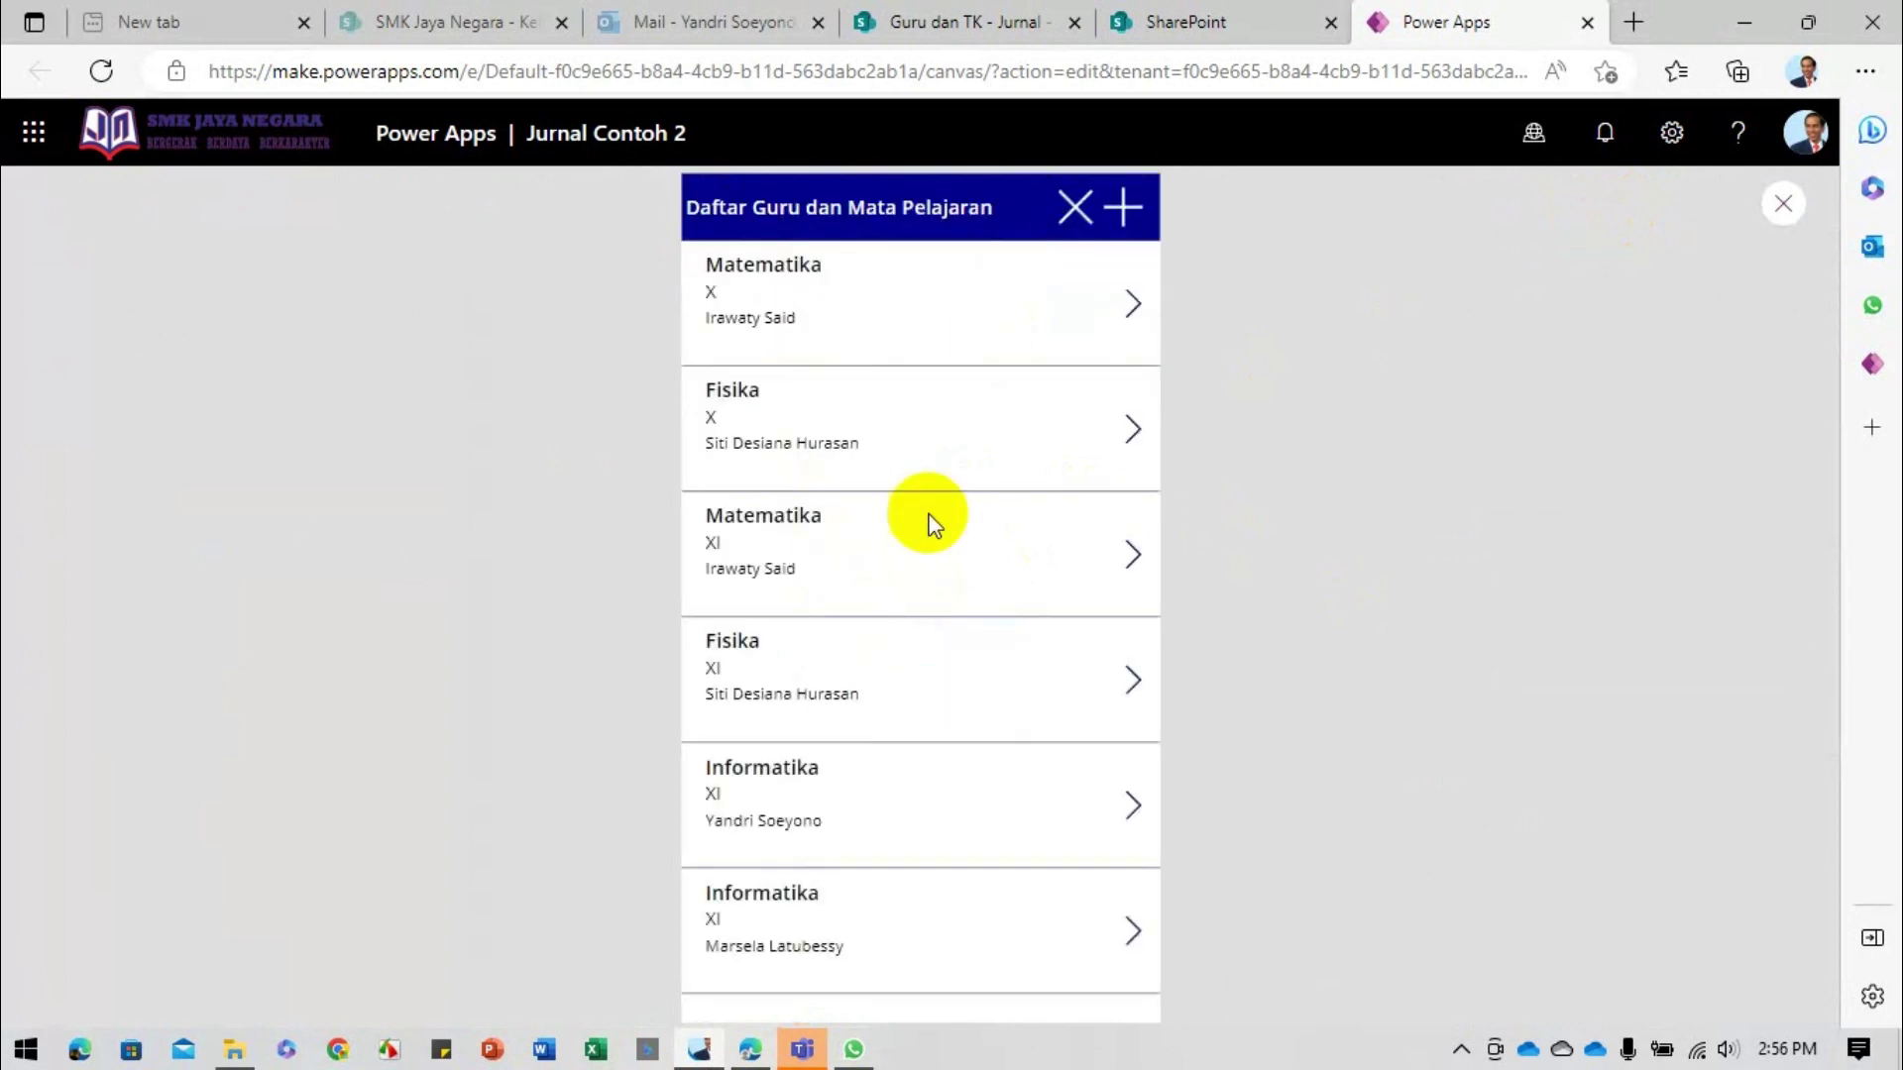
click(1123, 207)
click(717, 209)
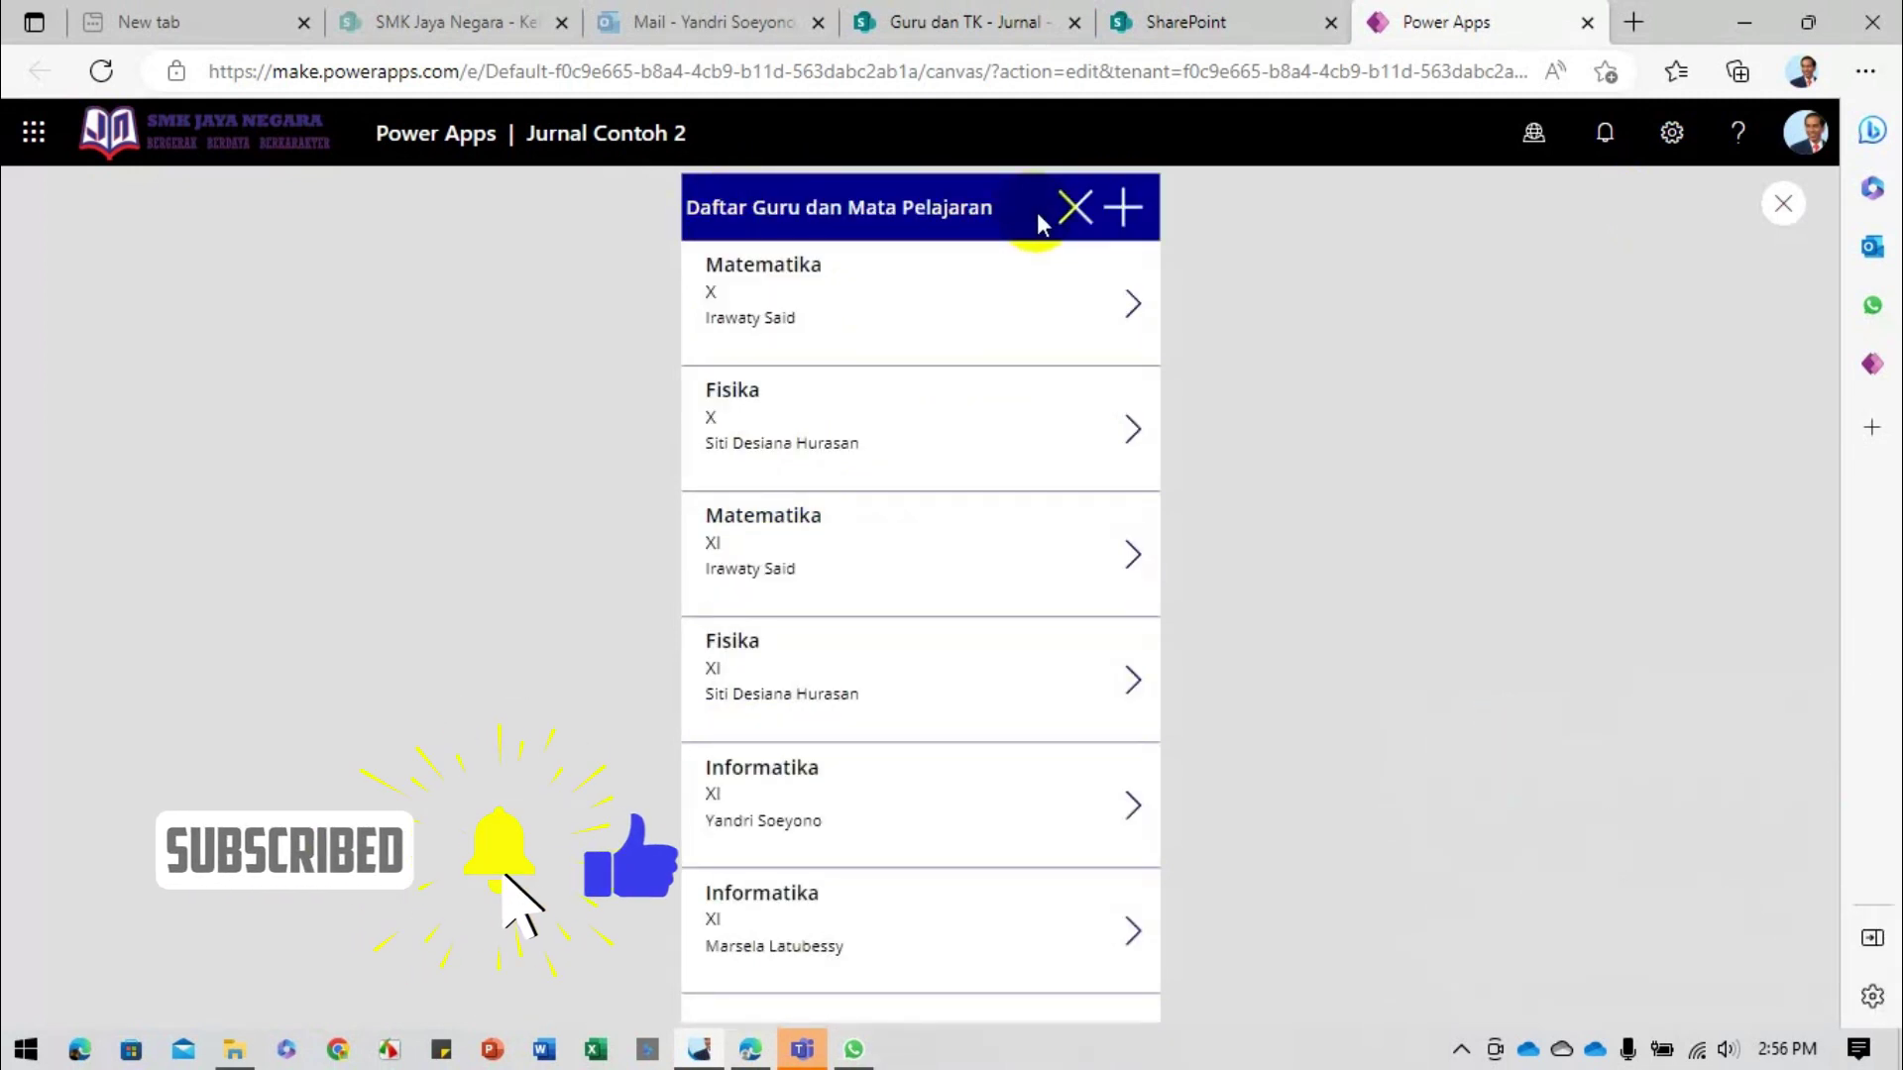
click(1783, 204)
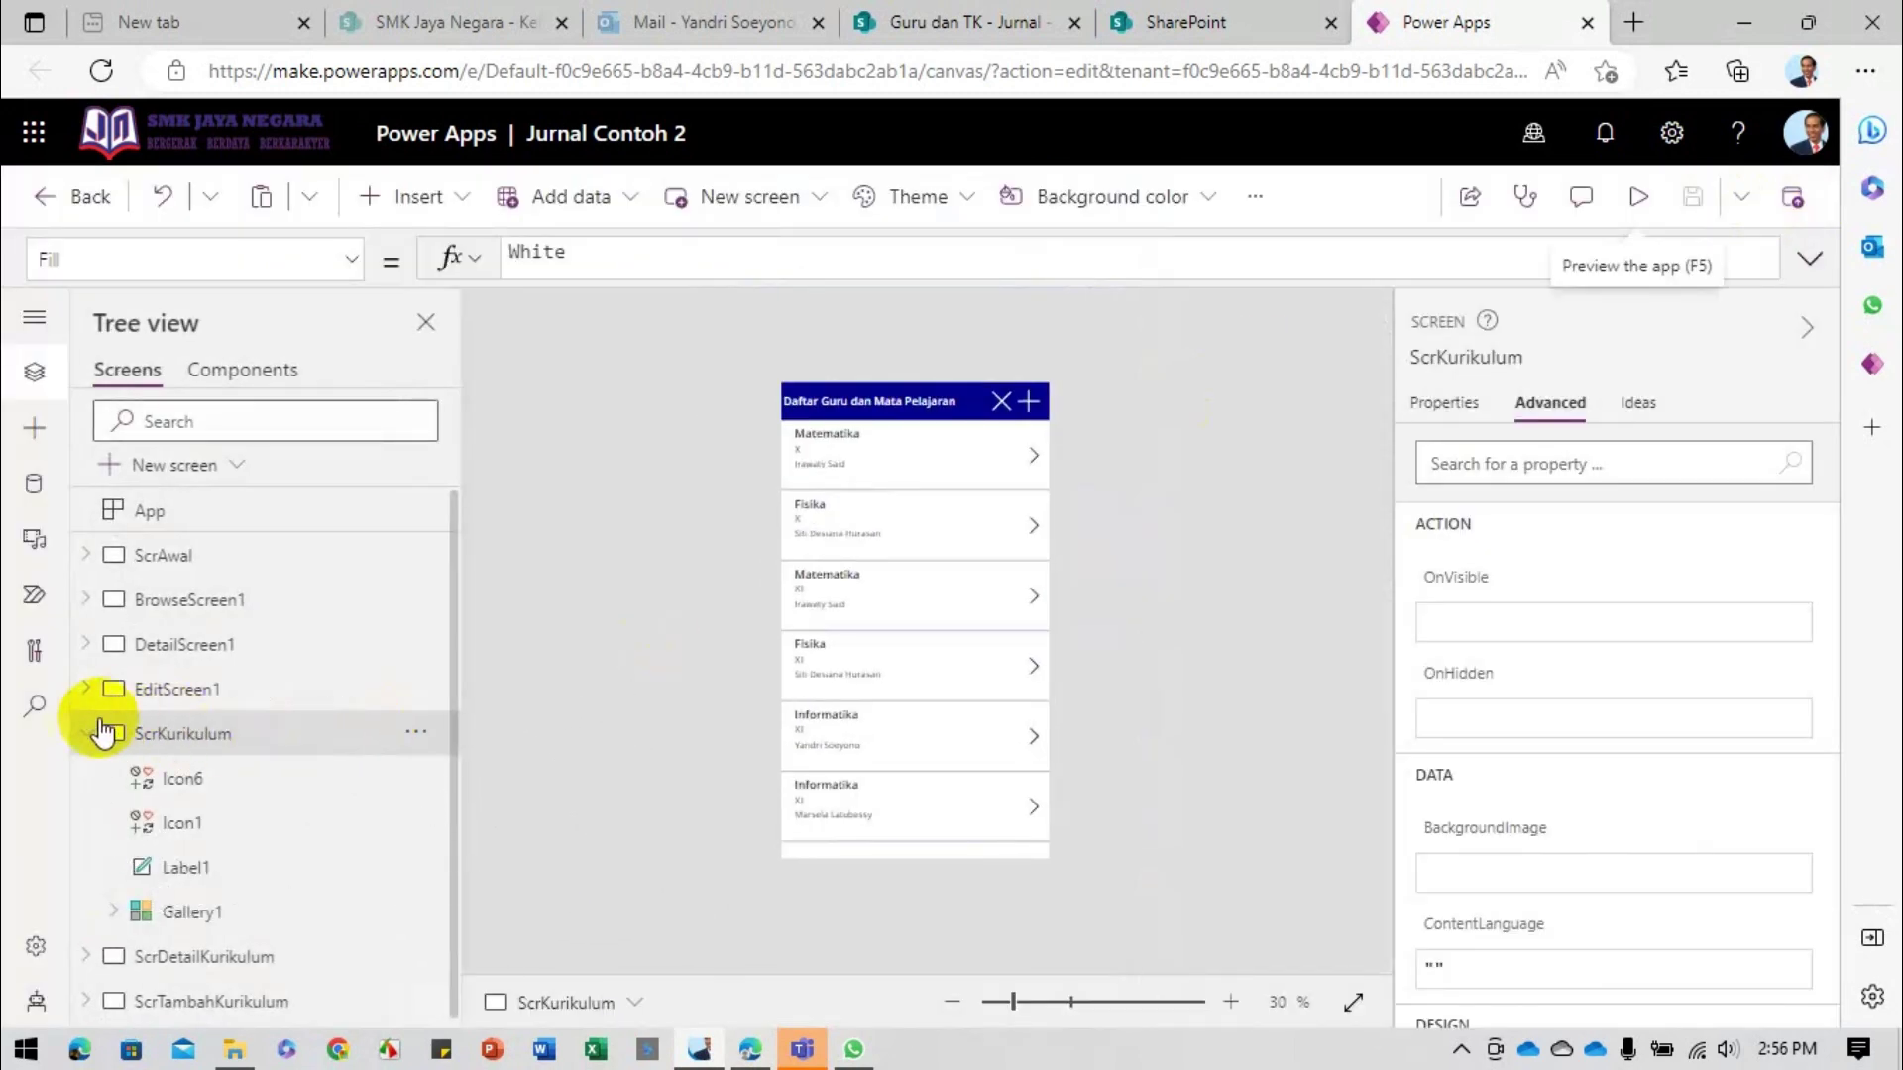